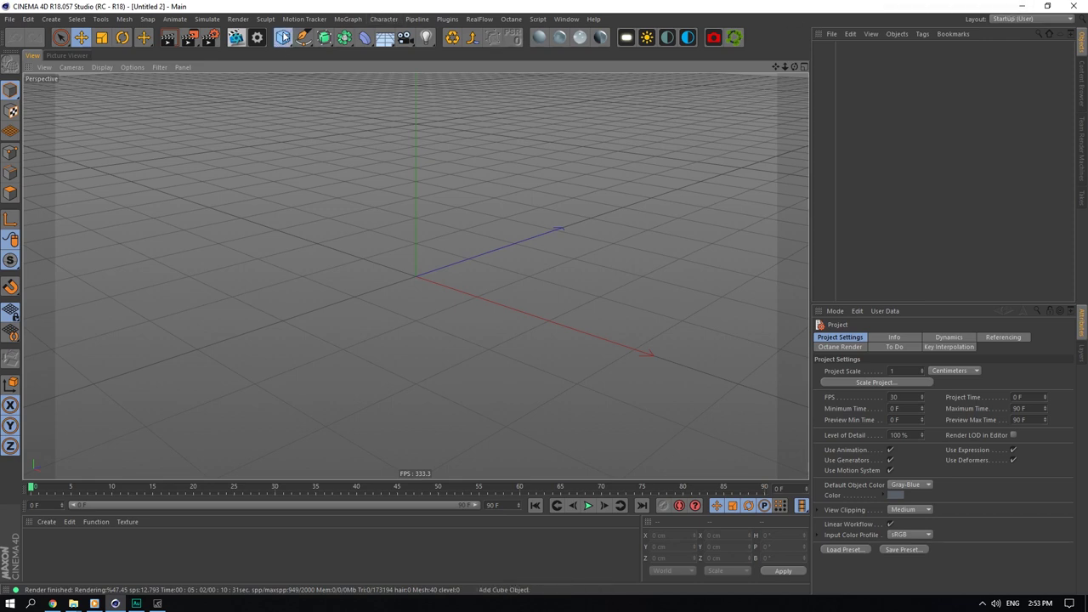
# Step: Add a cylinder and set both its radius and height to 20.5 cm
pyautogui.moveTo(285, 38); pyautogui.dragTo(507, 54)
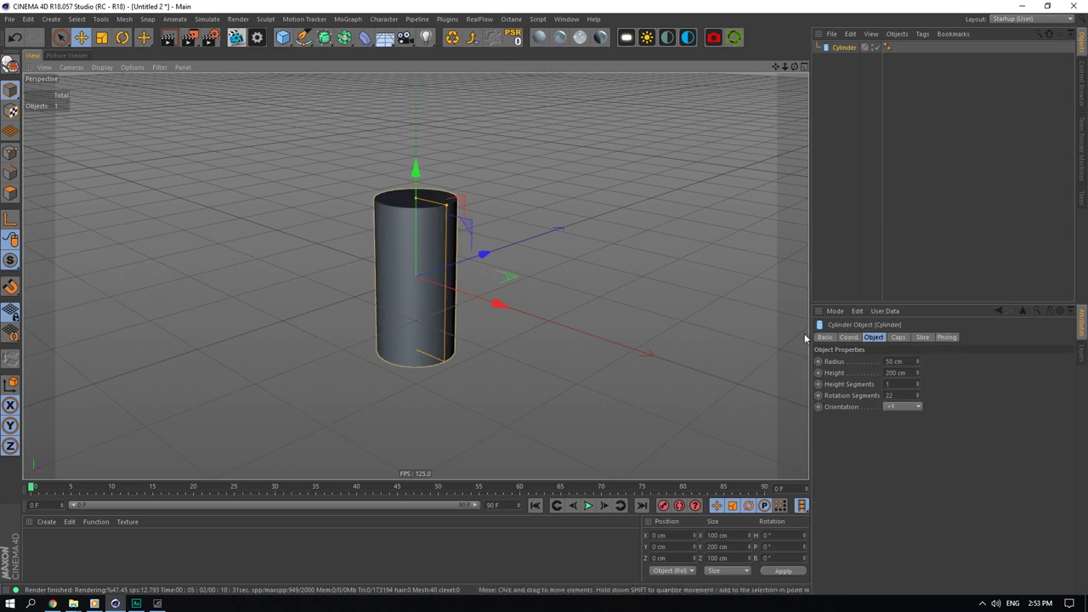
pyautogui.doubleClick(906, 364)
pyautogui.write('320')
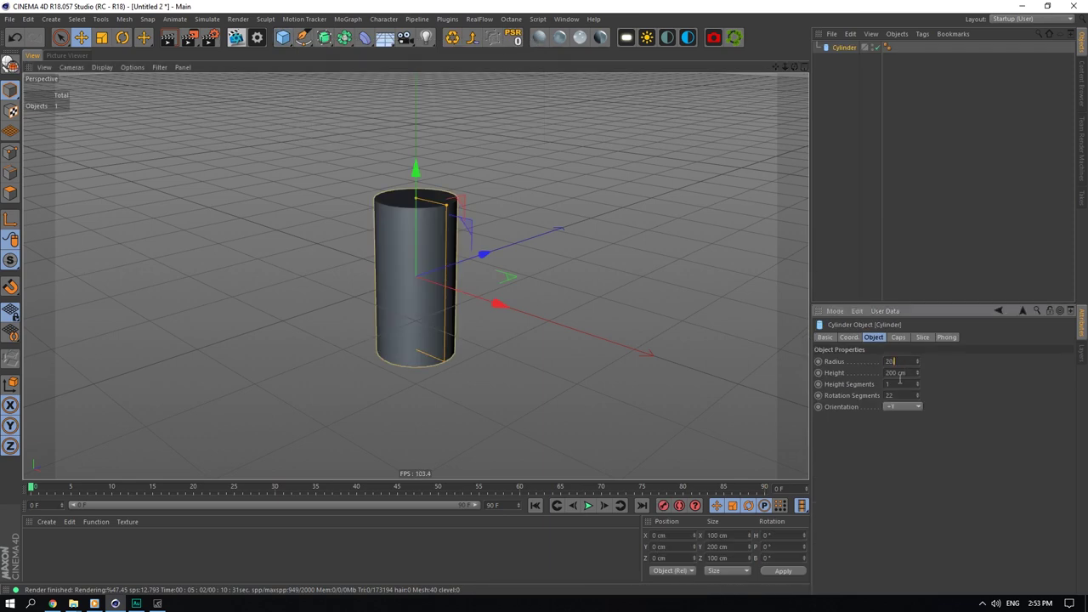
pyautogui.write('.5')
pyautogui.press('Return')
pyautogui.doubleClick(903, 363)
pyautogui.hotkey('ctrl', 'c')
pyautogui.doubleClick(903, 371)
pyautogui.hotkey('ctrl', 'v')
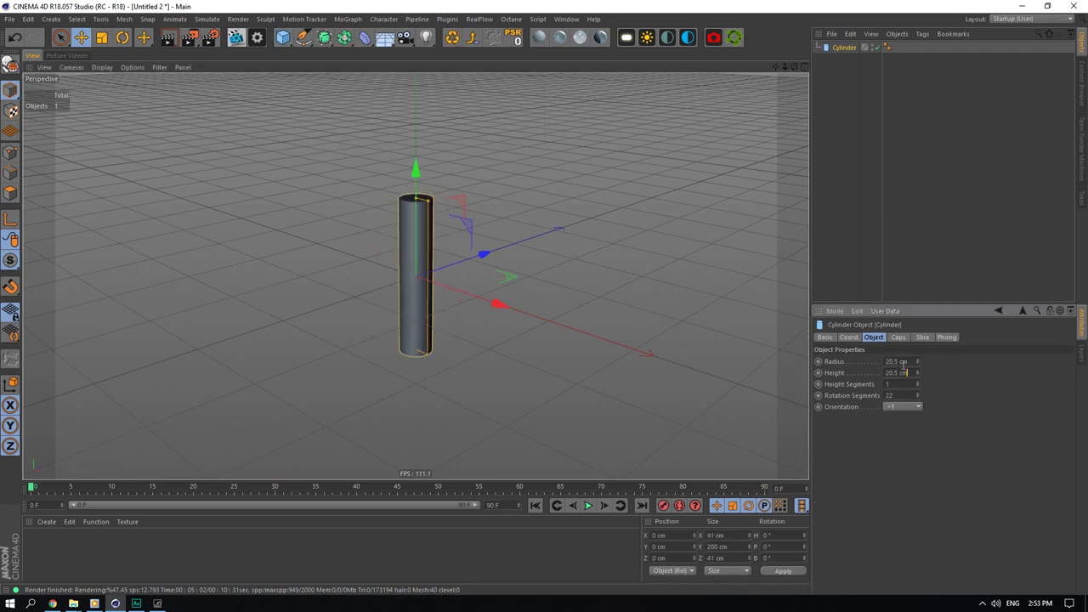
pyautogui.press('Return')
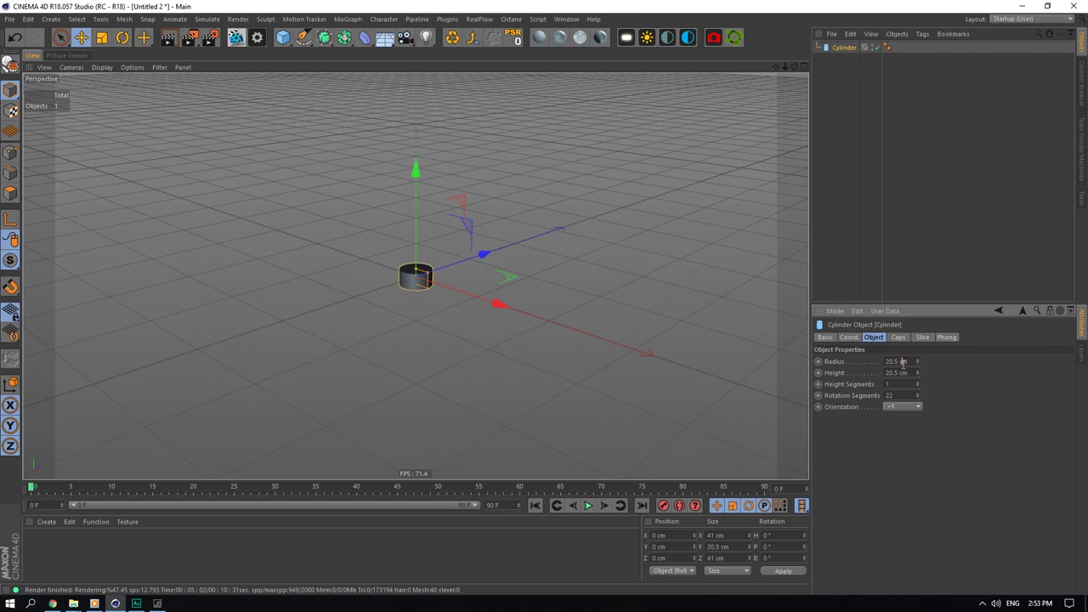
# Step: Set the cylinder's height to 21.5 cm and its radius to 3 cm
pyautogui.moveTo(895, 373); pyautogui.dragTo(890, 373)
pyautogui.write('1')
pyautogui.press('Return')
pyautogui.doubleClick(901, 362)
pyautogui.write('3')
pyautogui.press('Return')
pyautogui.scroll(3, 420, 279)
pyautogui.scroll(12, 420, 279)
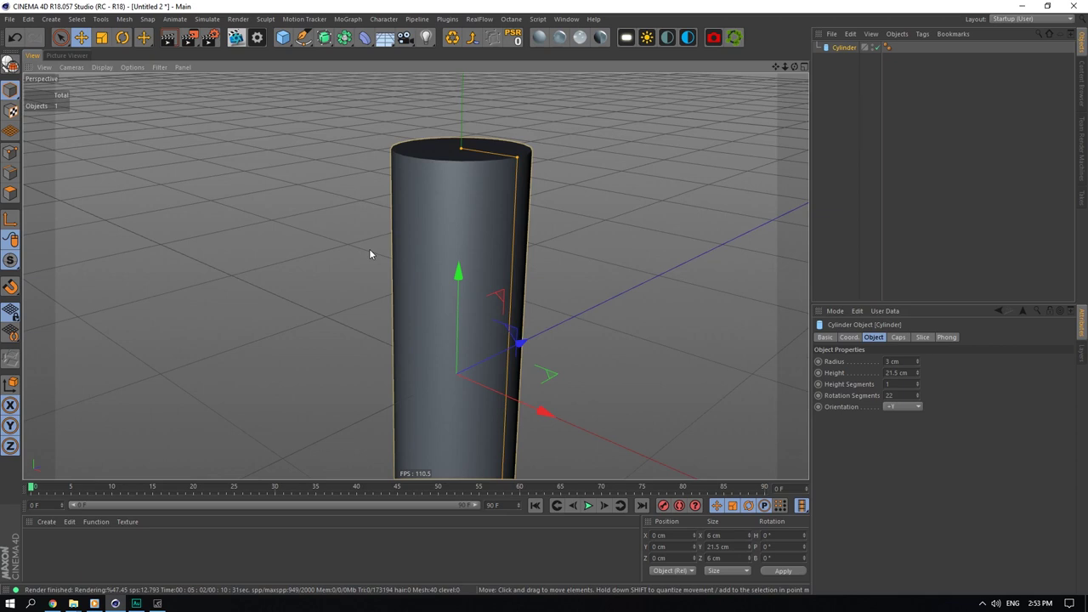
pyautogui.moveTo(784, 67); pyautogui.dragTo(789, 165)
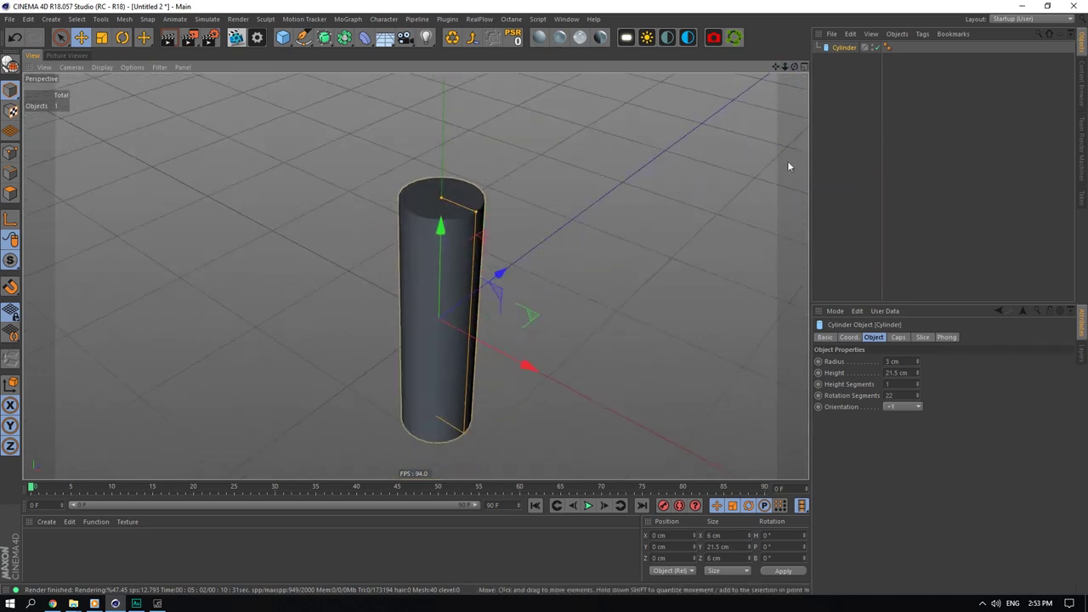
# Step: In the perspective viewport's settings, turn off Render Safe and set the tinted border opacity to 100%
pyautogui.click(836, 312)
pyautogui.click(875, 498)
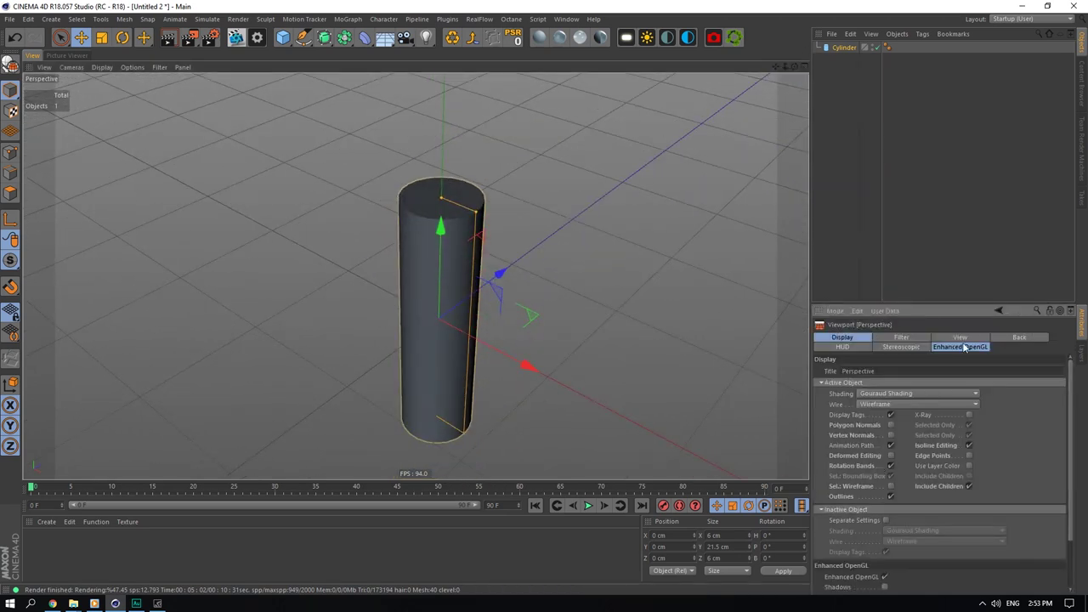
pyautogui.click(964, 339)
pyautogui.click(871, 423)
pyautogui.moveTo(954, 456); pyautogui.dragTo(954, 374)
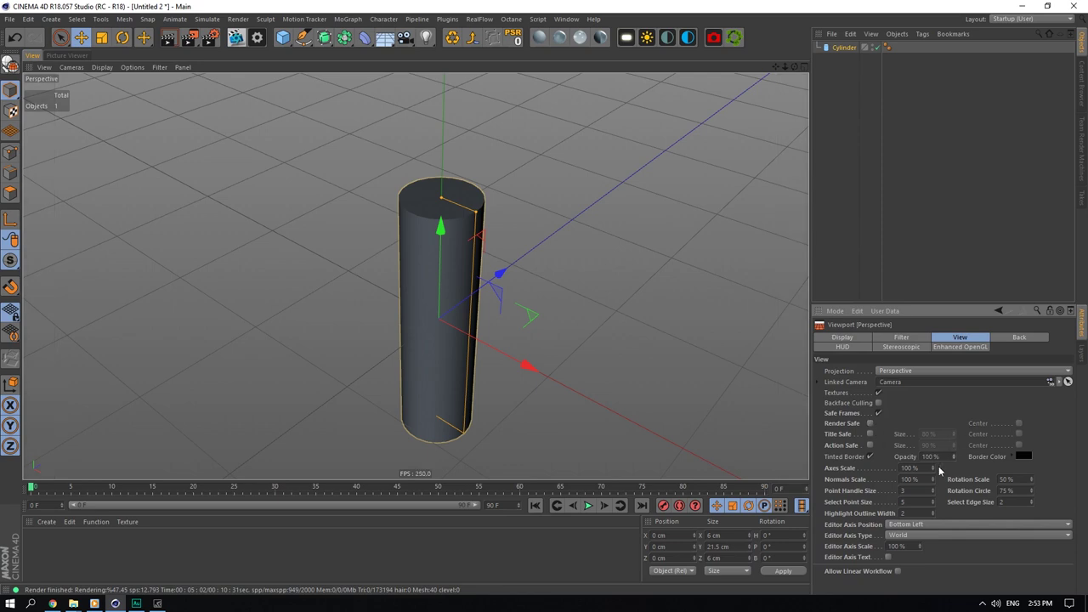
# Step: Set the cylinder's rotation segments to 20
pyautogui.click(844, 48)
pyautogui.moveTo(777, 68); pyautogui.dragTo(768, 189)
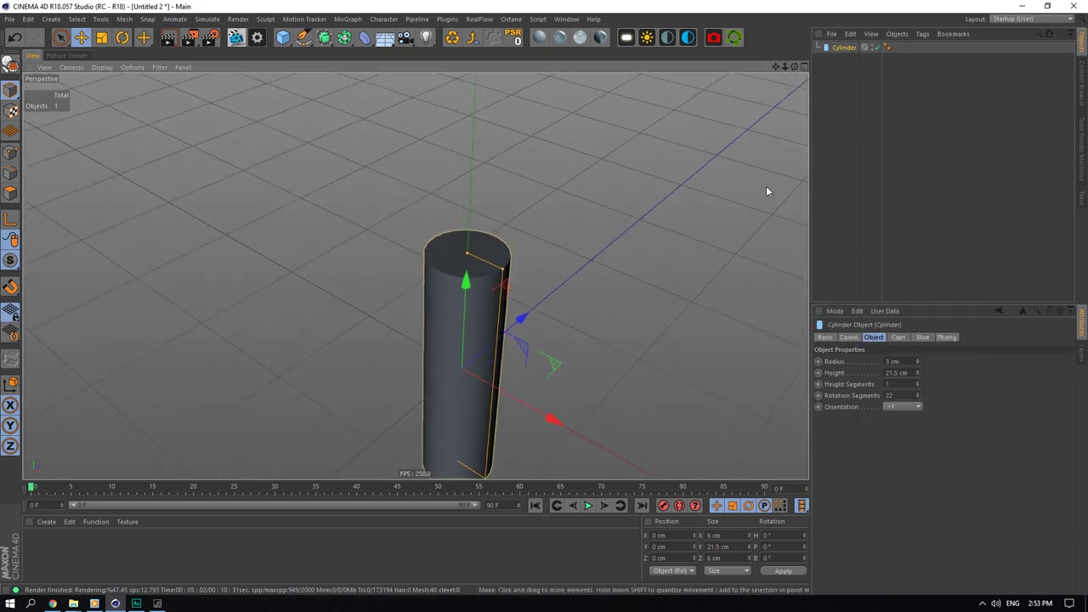
pyautogui.click(902, 394)
pyautogui.press('BackSpace')
pyautogui.write('0')
pyautogui.press('Return')
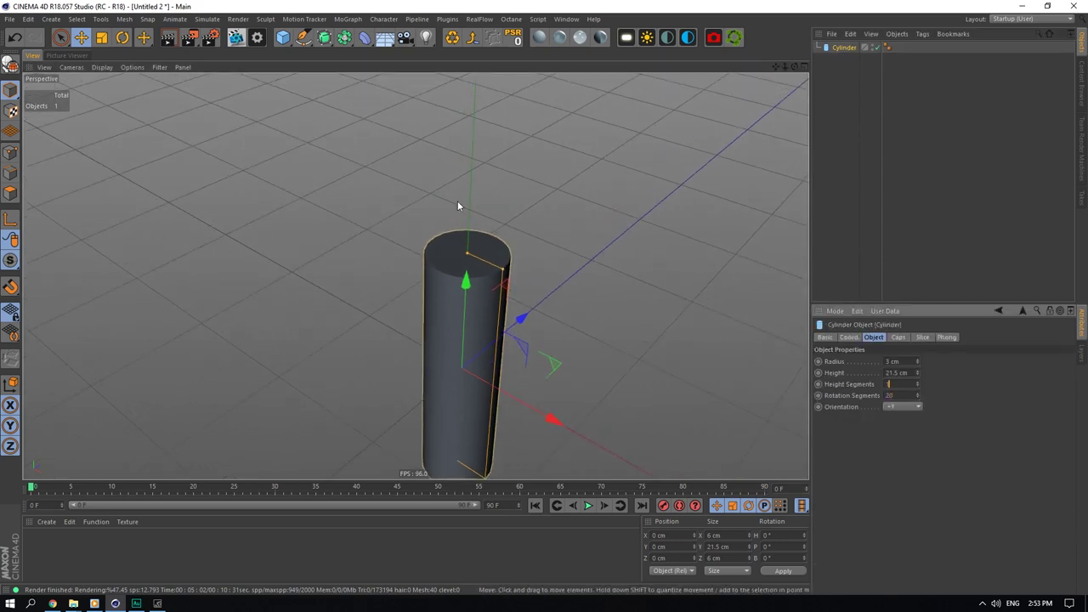
# Step: Show shading with lines in the viewport and convert the cylinder to an editable polygon object
pyautogui.click(96, 68)
pyautogui.click(114, 97)
pyautogui.moveTo(775, 66)
pyautogui.mouseDown()
pyautogui.moveTo(755, 3)
pyautogui.moveTo(774, 37)
pyautogui.mouseUp()
pyautogui.click(453, 38)
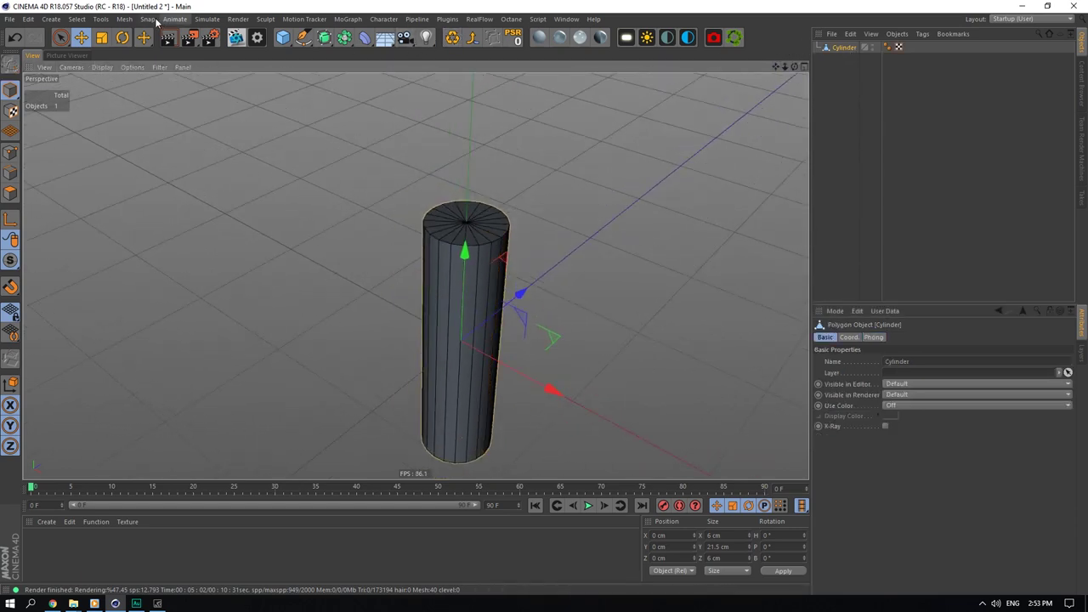
# Step: Move the cylinder's axis to its base using Axis Center with Y at -100%
pyautogui.click(133, 18)
pyautogui.moveTo(144, 123)
pyautogui.click(189, 127)
pyautogui.moveTo(146, 130); pyautogui.dragTo(46, 138)
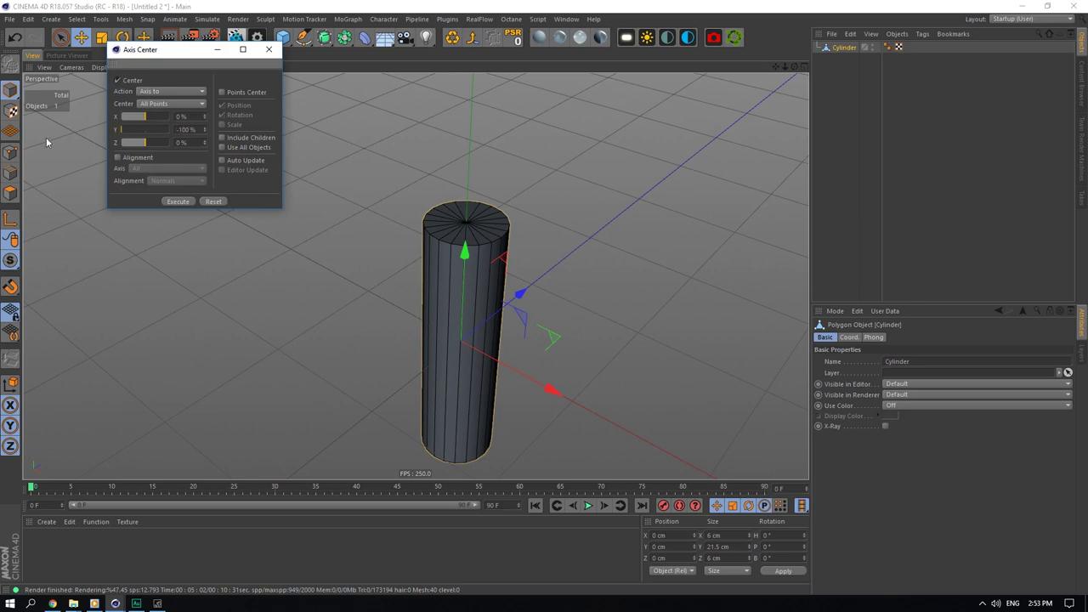
pyautogui.click(172, 204)
pyautogui.click(269, 49)
# Step: Set the cylinder's Y position to 0 cm
pyautogui.doubleClick(670, 545)
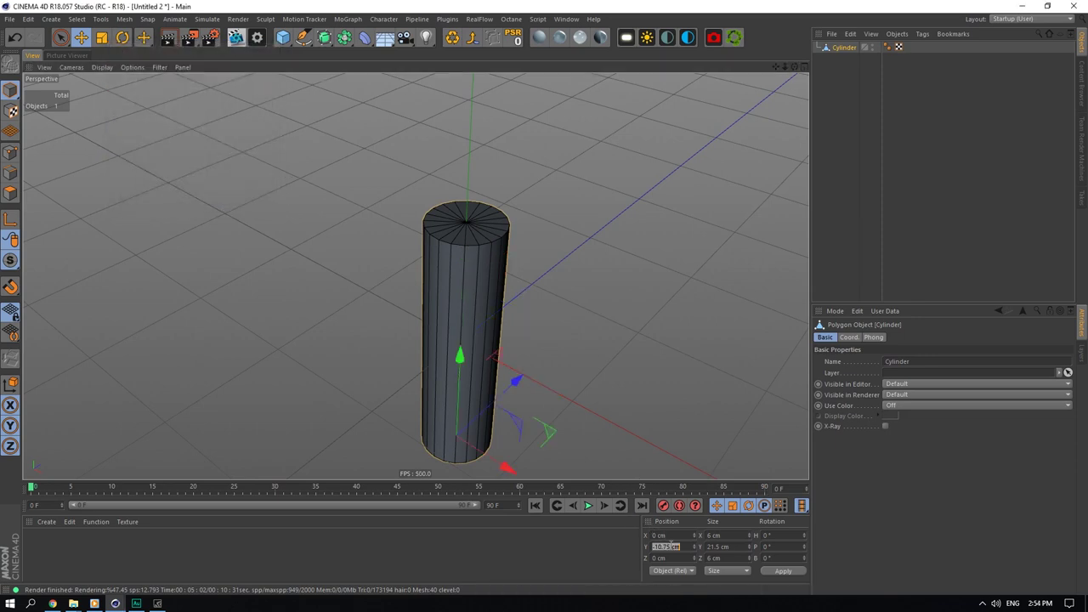
pyautogui.write('0')
pyautogui.press('Return')
pyautogui.moveTo(777, 67); pyautogui.dragTo(795, 29)
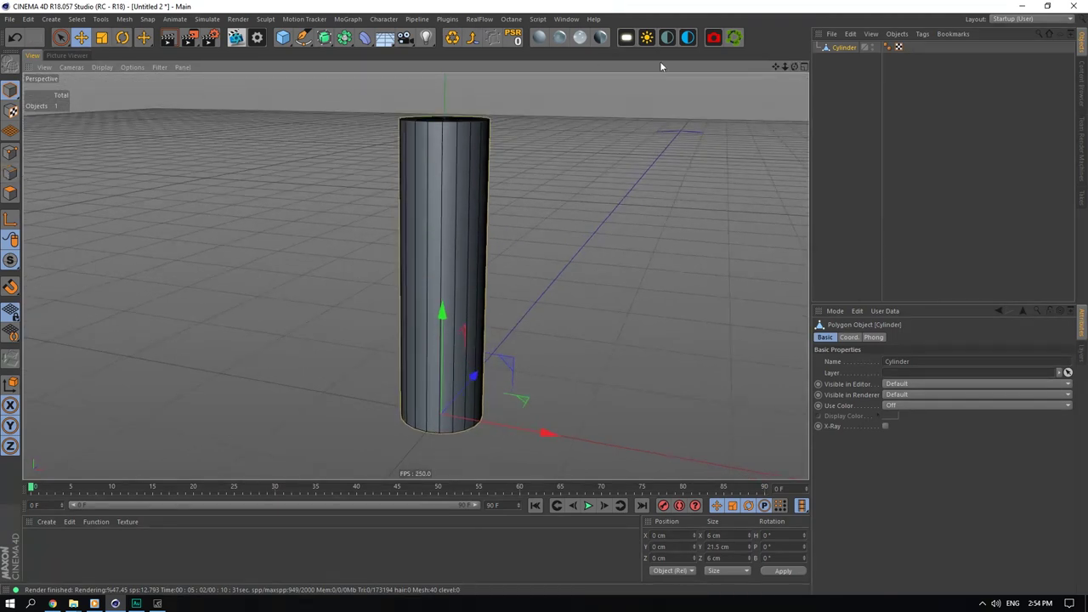
# Step: In edge mode, add two horizontal loop cuts around the middle part of the cylinder
pyautogui.click(11, 173)
pyautogui.moveTo(795, 66); pyautogui.dragTo(763, 95)
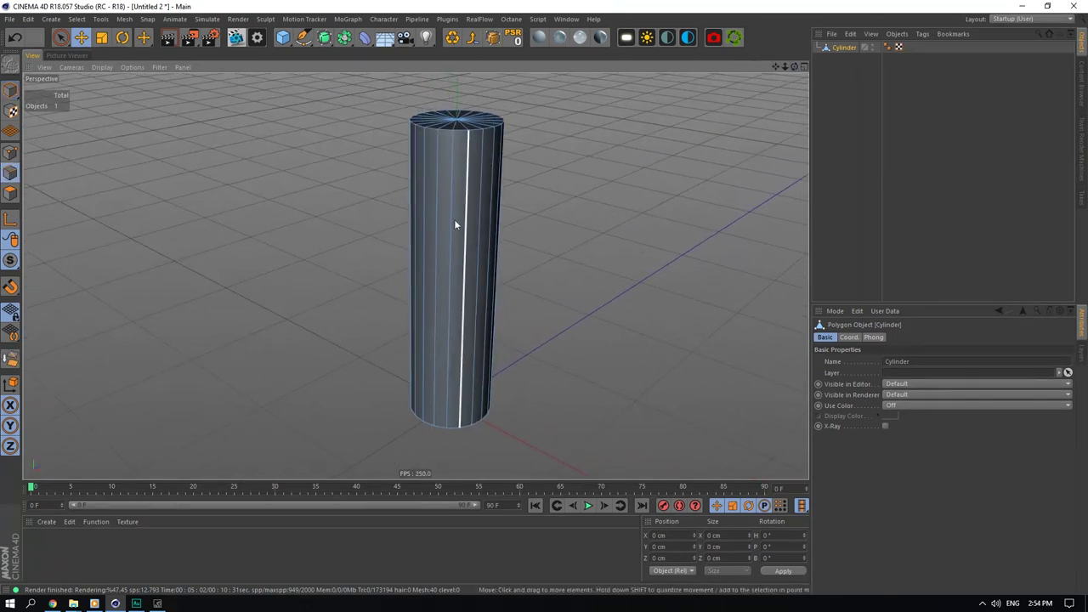
pyautogui.rightClick(481, 208)
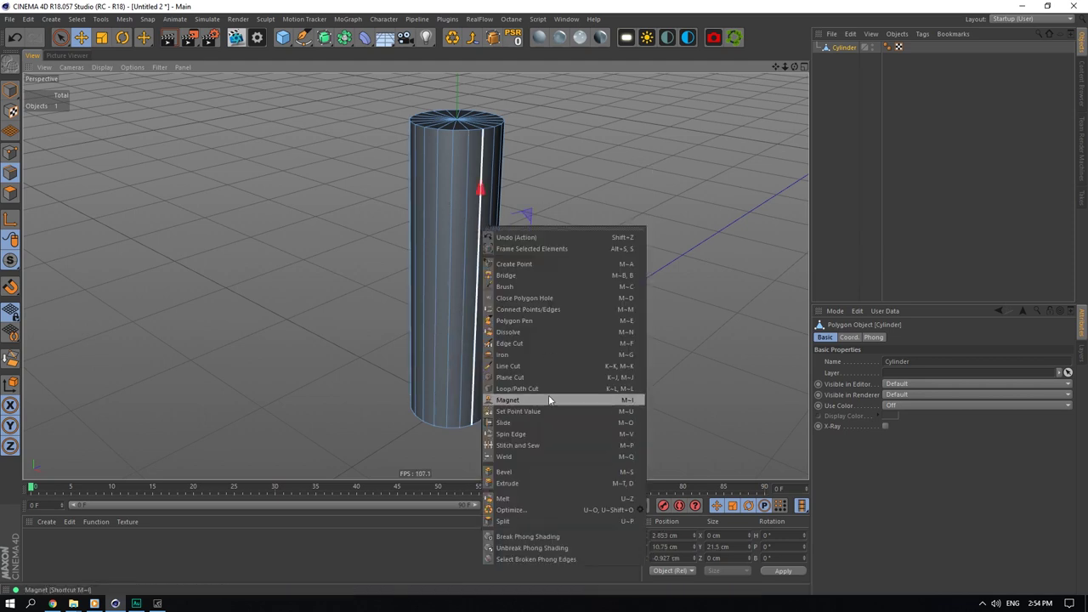
pyautogui.click(548, 395)
pyautogui.click(455, 297)
pyautogui.click(442, 243)
pyautogui.scroll(1, 200, 119)
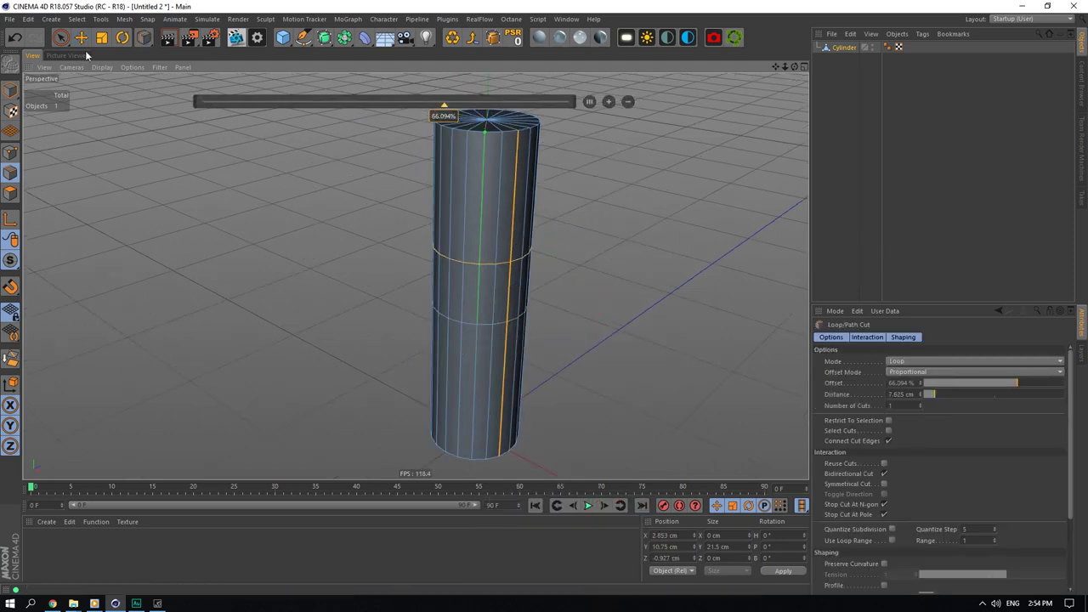
# Step: Select the lower of the two edge loops and set its Y position to 9.2 cm
pyautogui.click(83, 39)
pyautogui.doubleClick(467, 322)
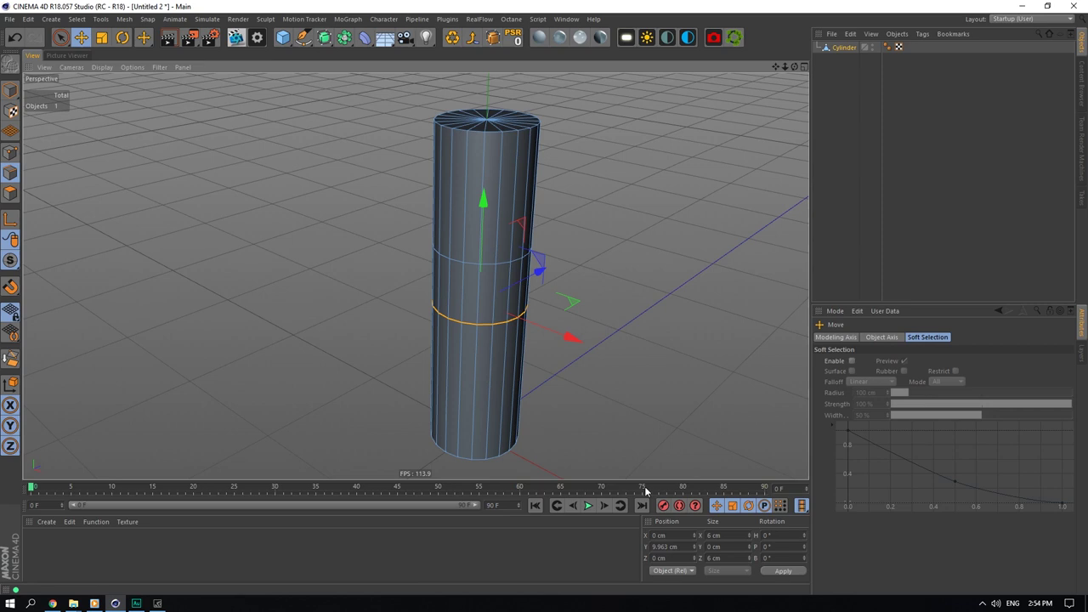
pyautogui.doubleClick(677, 548)
pyautogui.write('9.2')
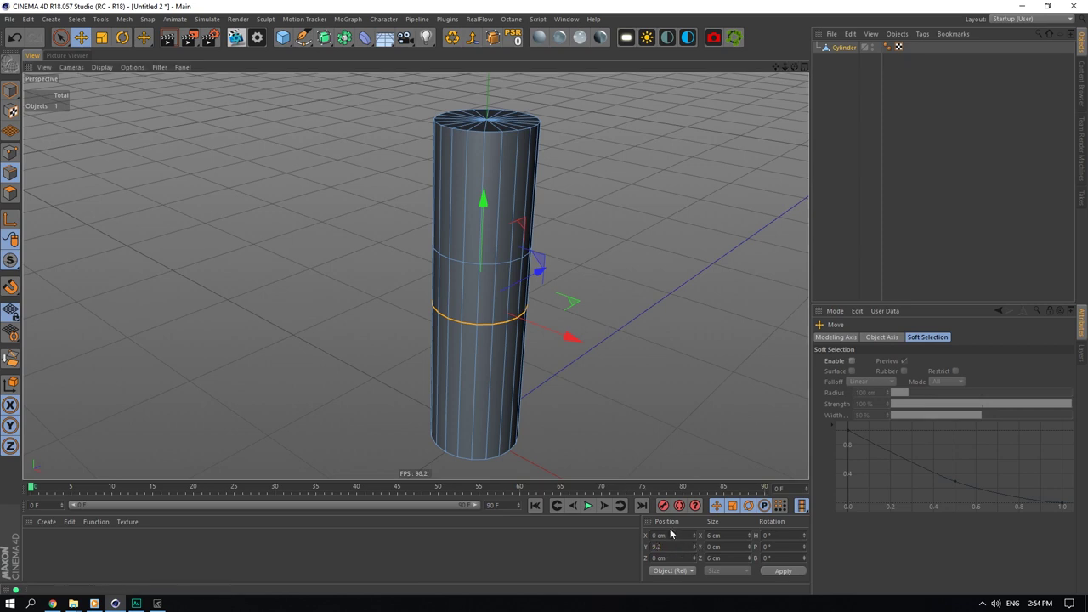
pyautogui.press('Return')
# Step: Select the upper edge loop and set its Y position to 13.3 cm
pyautogui.doubleClick(466, 263)
pyautogui.doubleClick(671, 546)
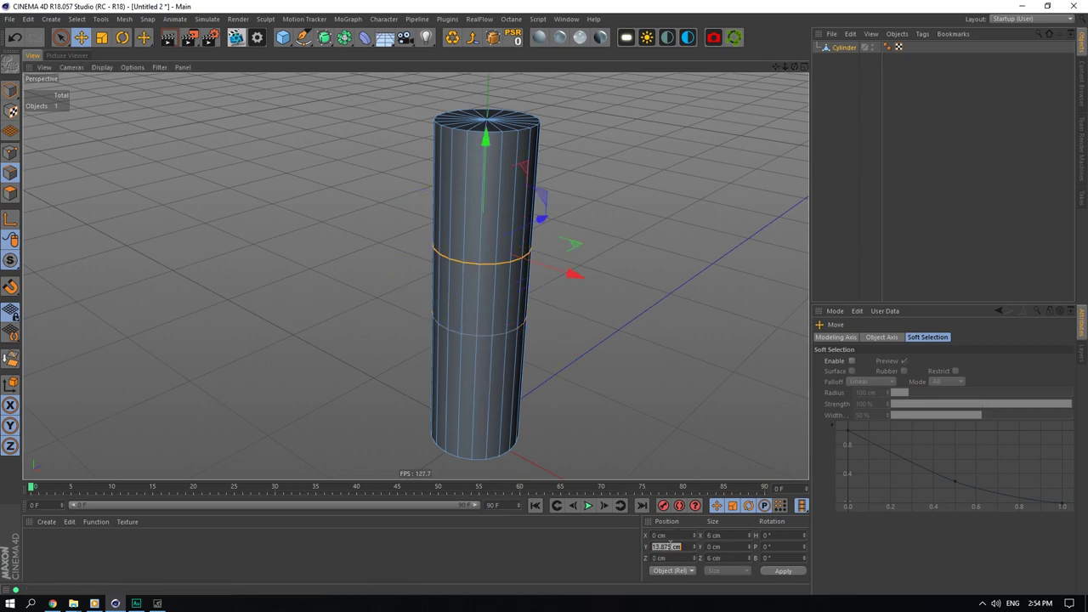
pyautogui.write('13.3')
pyautogui.press('Return')
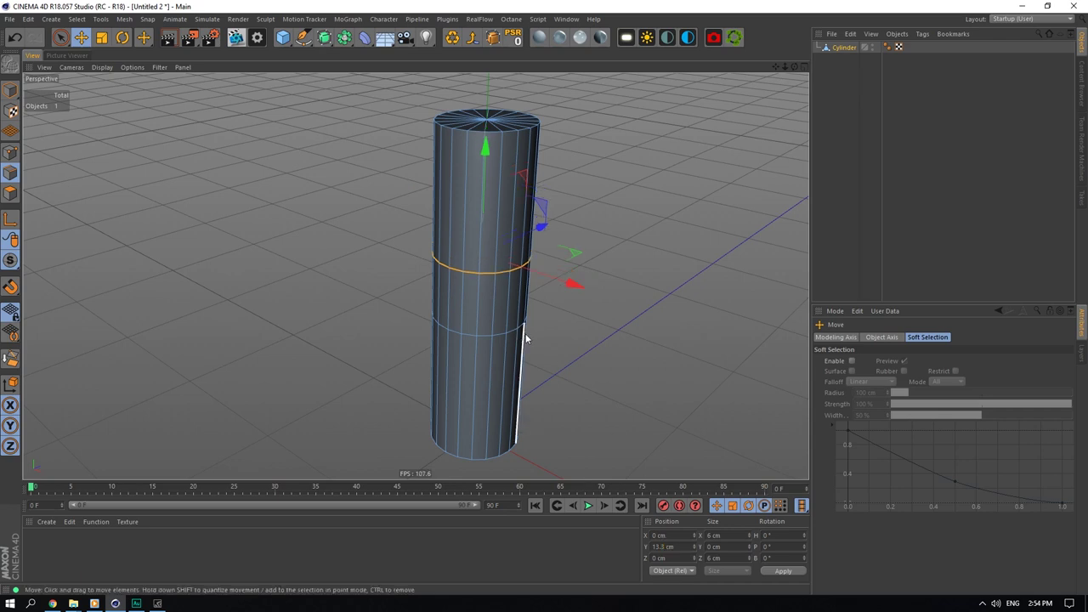
# Step: Add a loop cut in the cylinder's lowest section and try to set its Y position to 4.2 cm
pyautogui.rightClick(520, 339)
pyautogui.click(555, 418)
pyautogui.click(478, 410)
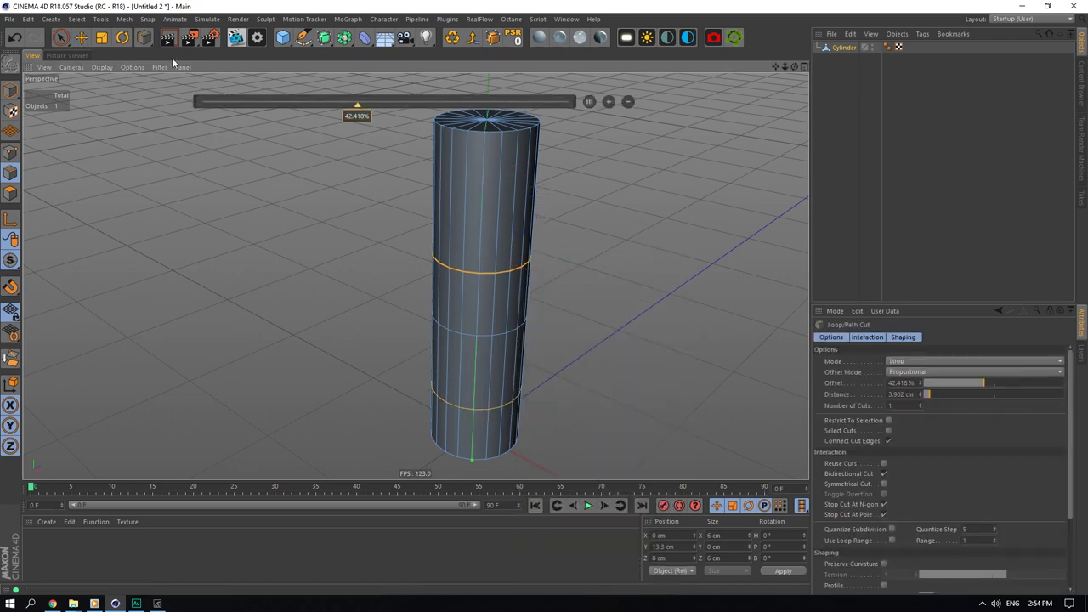
pyautogui.press('e')
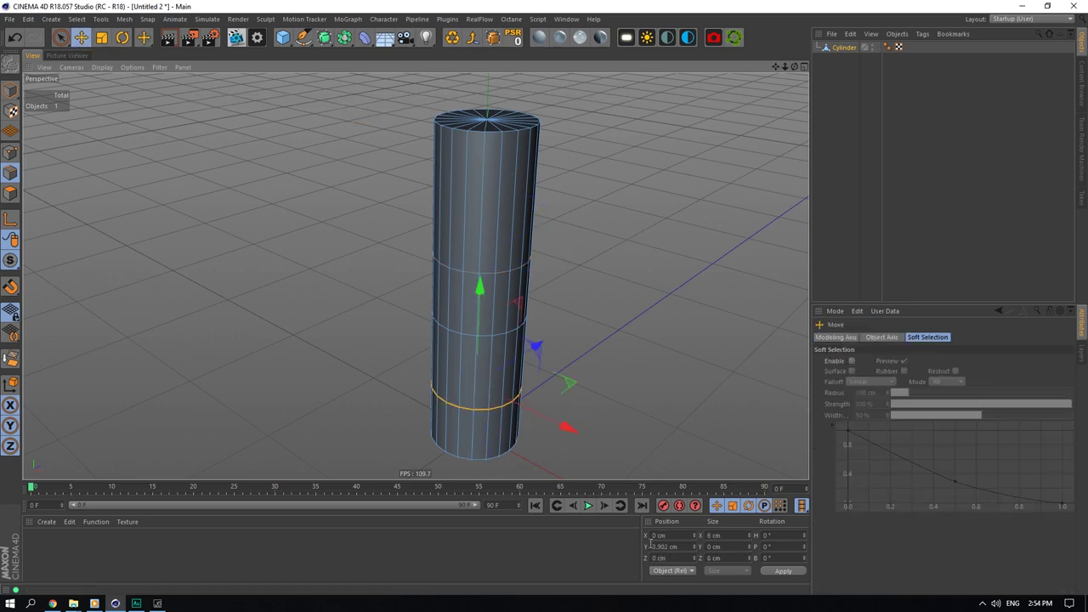
pyautogui.click(668, 546)
pyautogui.write('4')
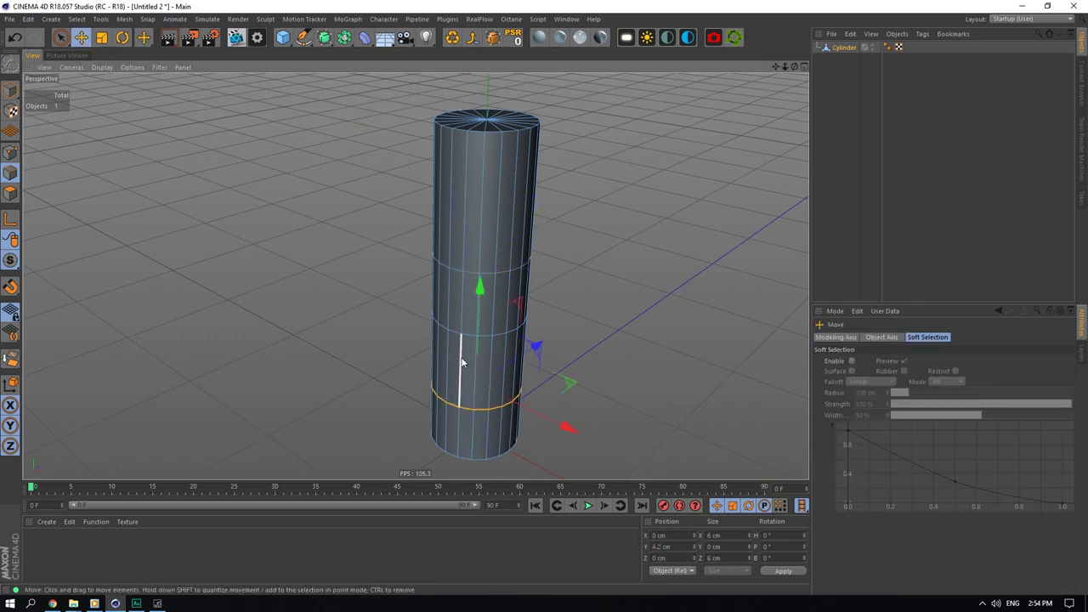
# Step: Add another loop cut just above the lowest edge loop and set the lowest loop's Y position to 4.2 cm
pyautogui.rightClick(462, 364)
pyautogui.click(515, 427)
pyautogui.click(466, 402)
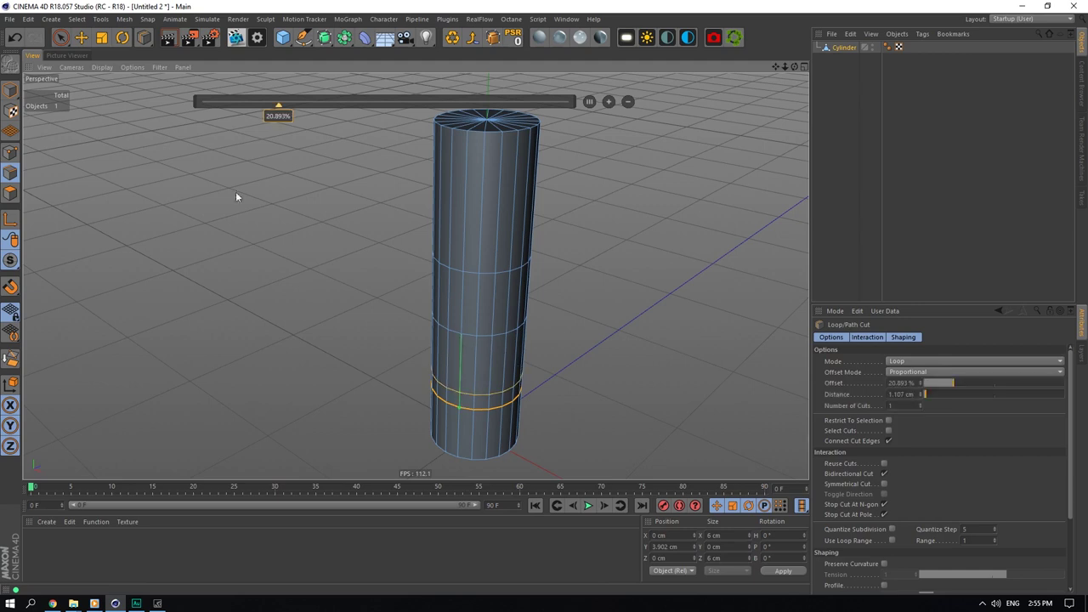
pyautogui.press('e')
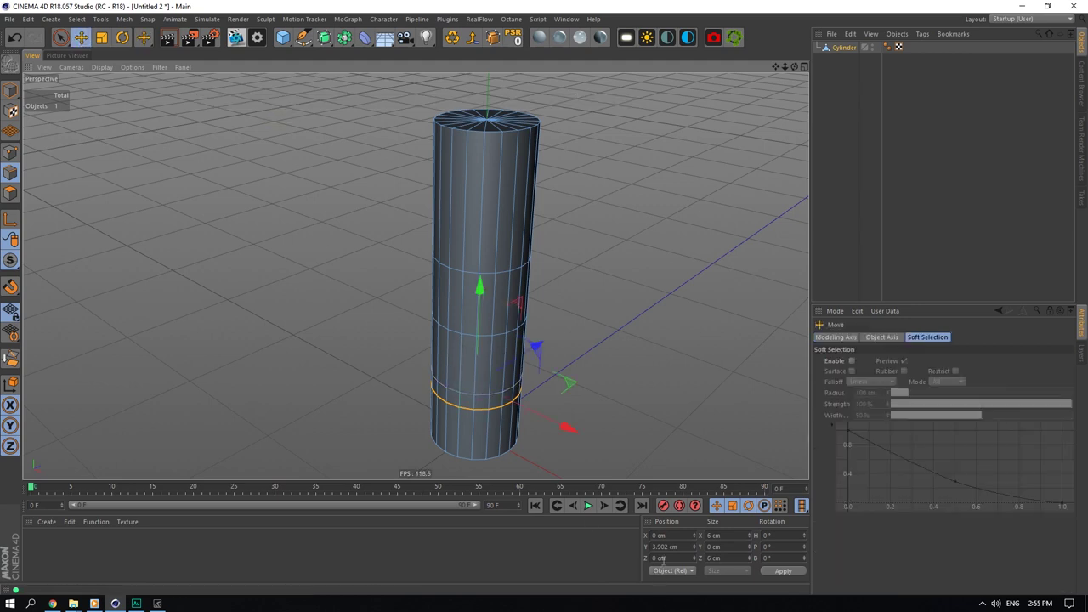
pyautogui.doubleClick(668, 548)
pyautogui.write('4.2')
pyautogui.press('Return')
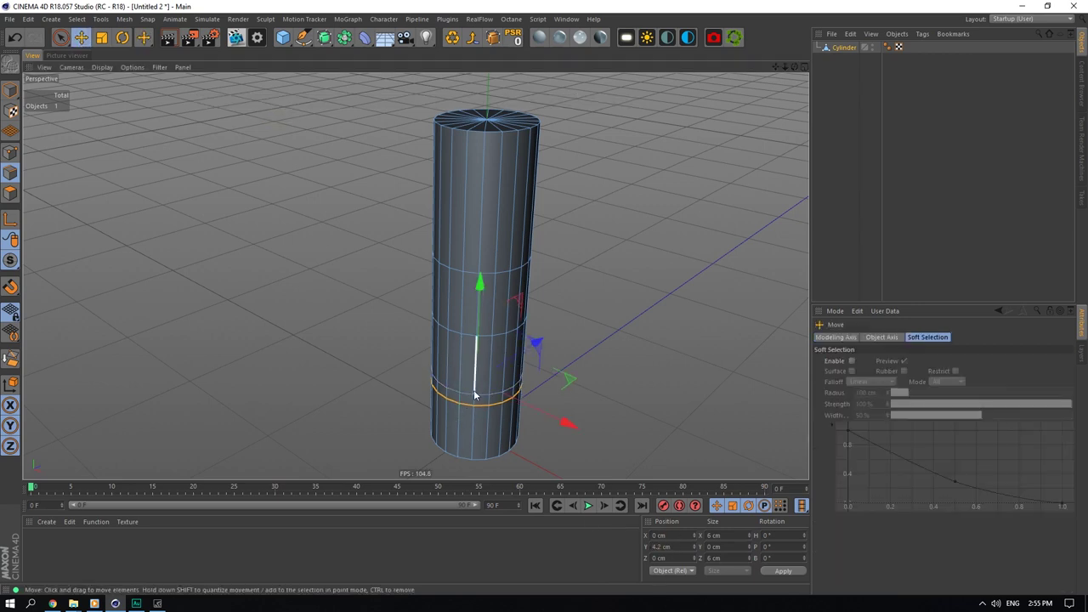
# Step: Select the edge loop just above the 4.2 cm loop and set its Y position to 4.7 cm
pyautogui.doubleClick(475, 396)
pyautogui.doubleClick(472, 395)
pyautogui.click(674, 547)
pyautogui.write('4')
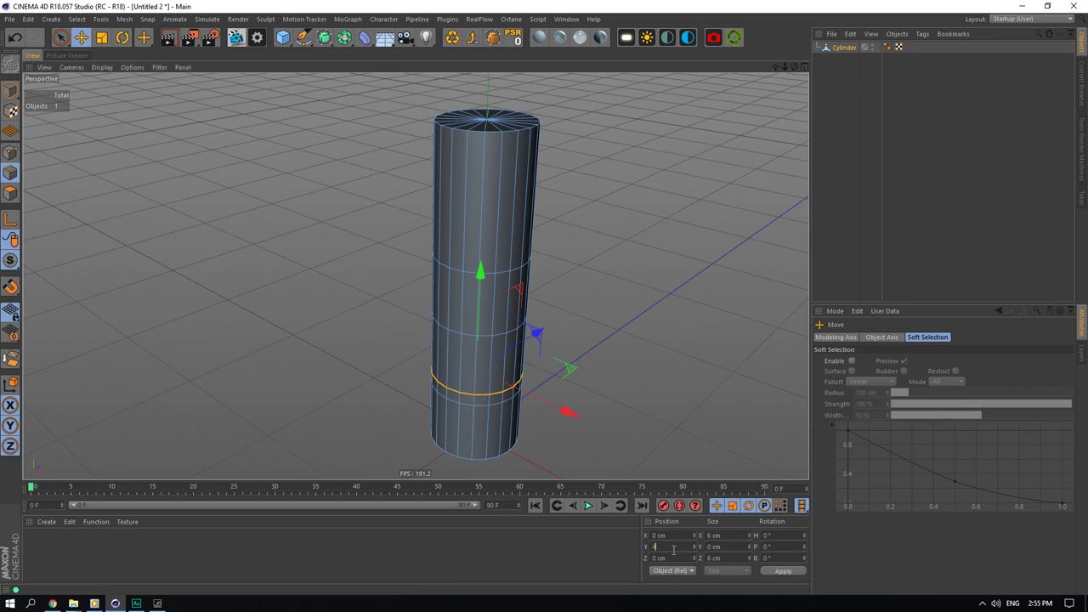
pyautogui.press('BackSpace')
pyautogui.write('4.7')
pyautogui.press('Return')
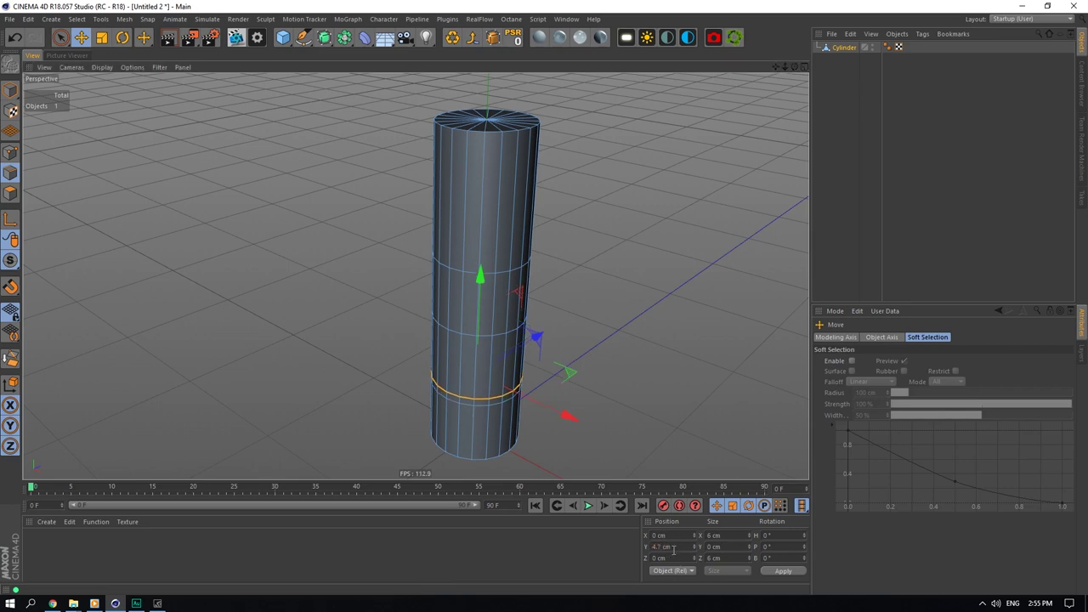
# Step: Add a loop cut between the 4.2 cm loop and the cylinder's base and set its Y position to 1.8 cm
pyautogui.rightClick(475, 433)
pyautogui.click(478, 435)
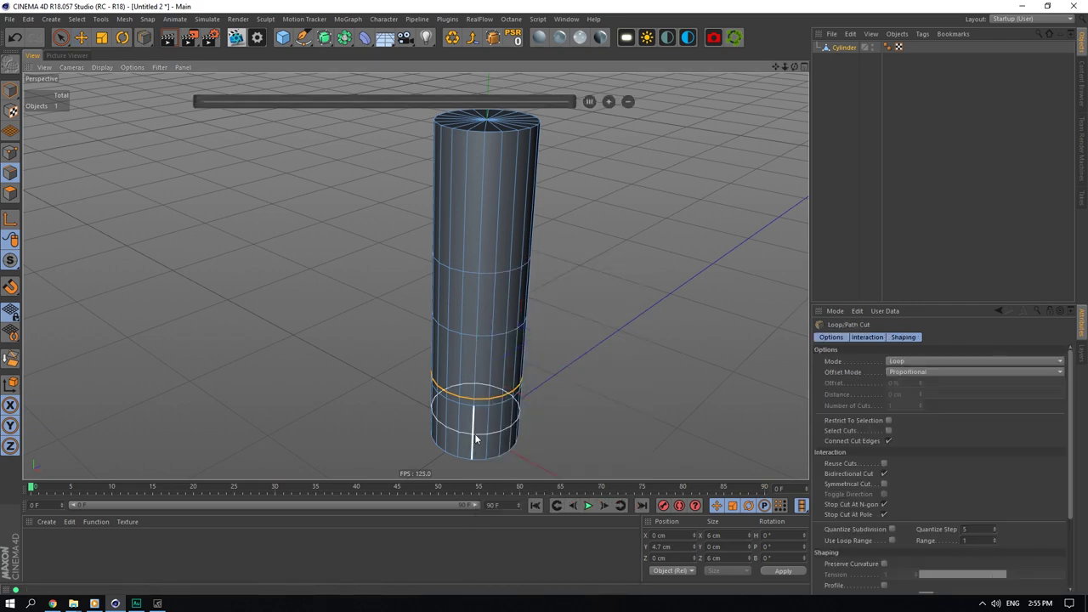
pyautogui.click(476, 438)
pyautogui.click(82, 39)
pyautogui.doubleClick(484, 434)
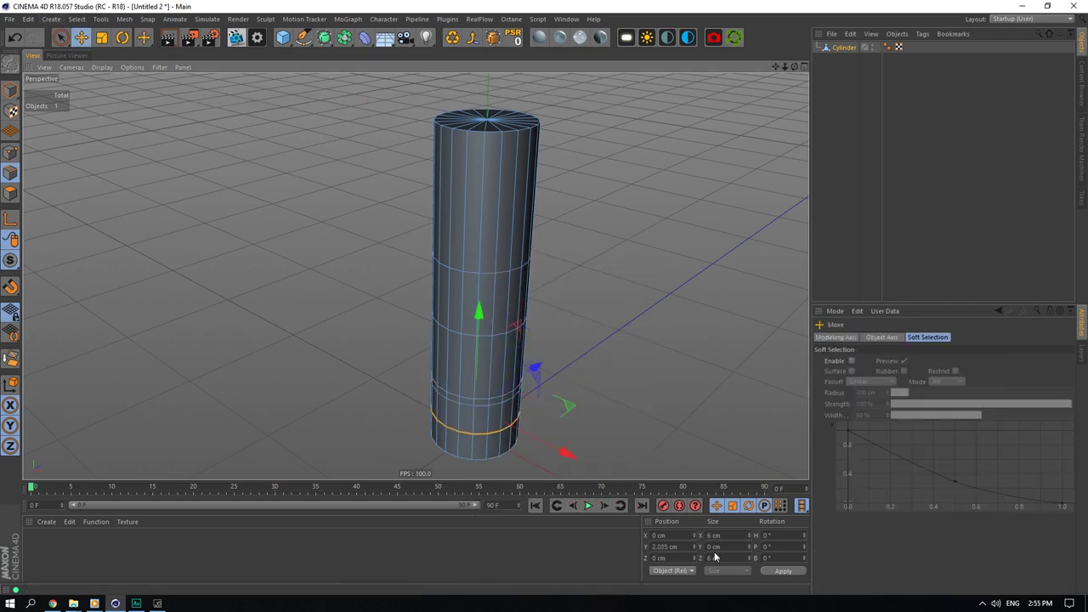
pyautogui.doubleClick(685, 549)
pyautogui.write('1.8')
pyautogui.press('Return')
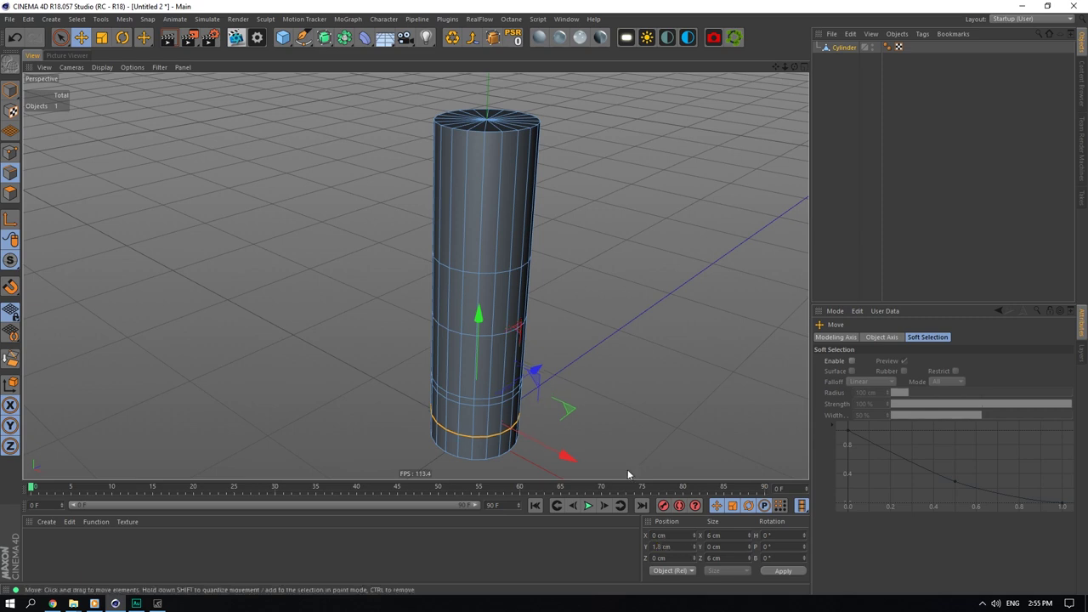
# Step: Select the edge loop at the cylinder's base and add a loop cut in the section above the 13.3 cm loop
pyautogui.moveTo(777, 67); pyautogui.dragTo(776, 37)
pyautogui.moveTo(794, 66); pyautogui.dragTo(794, 34)
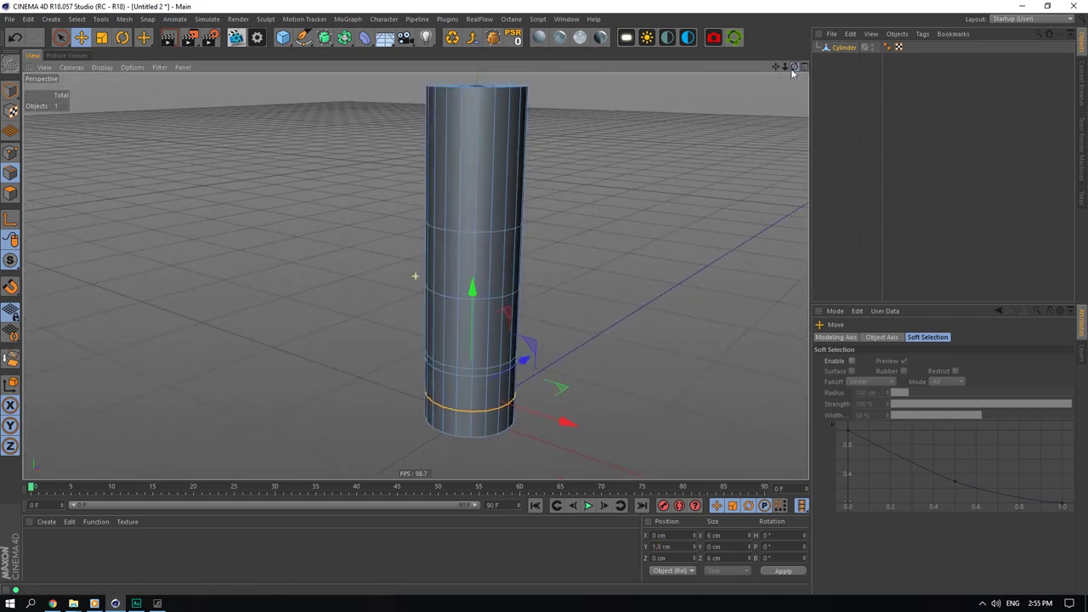
pyautogui.doubleClick(480, 438)
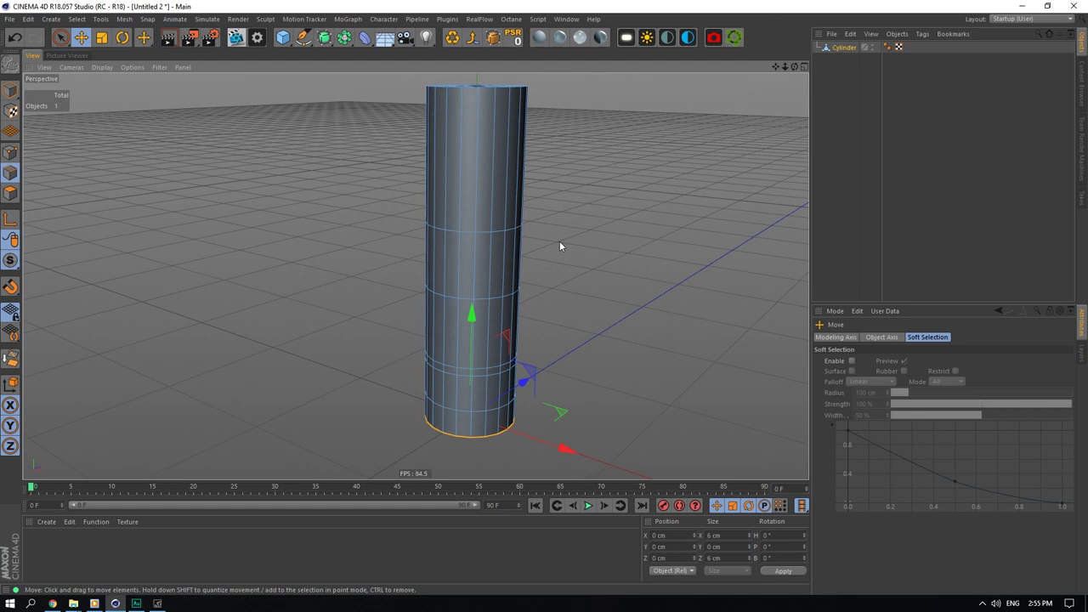
pyautogui.rightClick(478, 188)
pyautogui.click(468, 192)
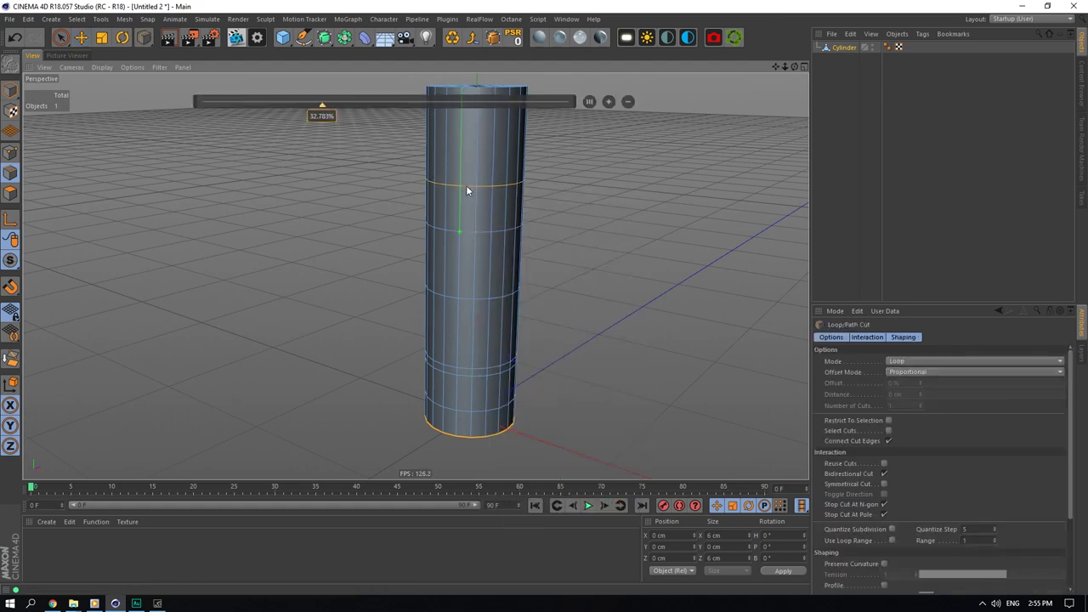
# Step: Select the new edge loop above the 13.3 cm loop and set its Y position to 16.1 cm
pyautogui.click(81, 39)
pyautogui.doubleClick(464, 195)
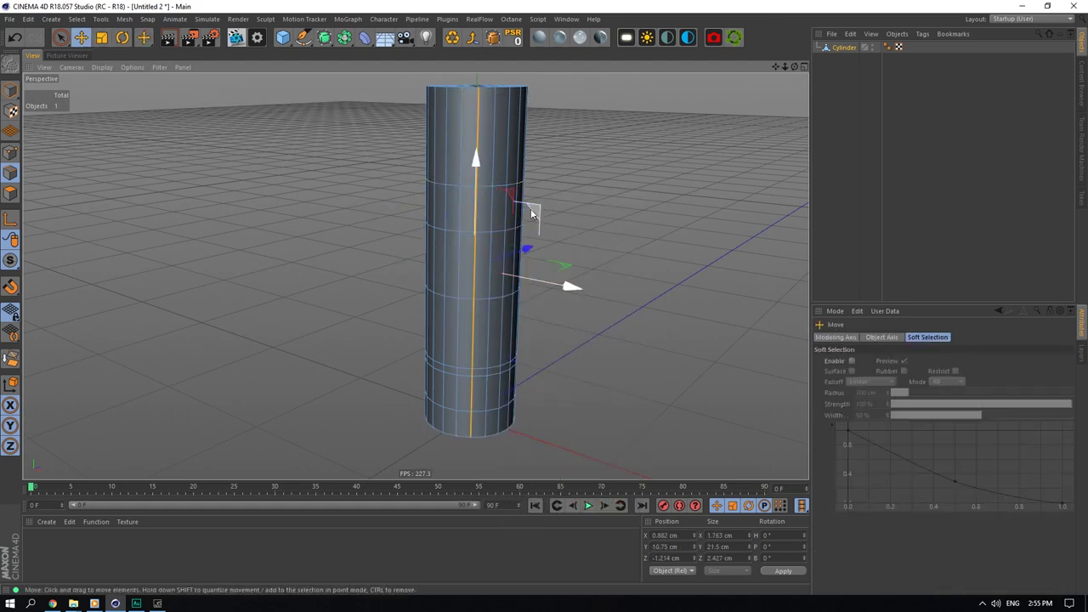
pyautogui.doubleClick(446, 182)
pyautogui.doubleClick(456, 186)
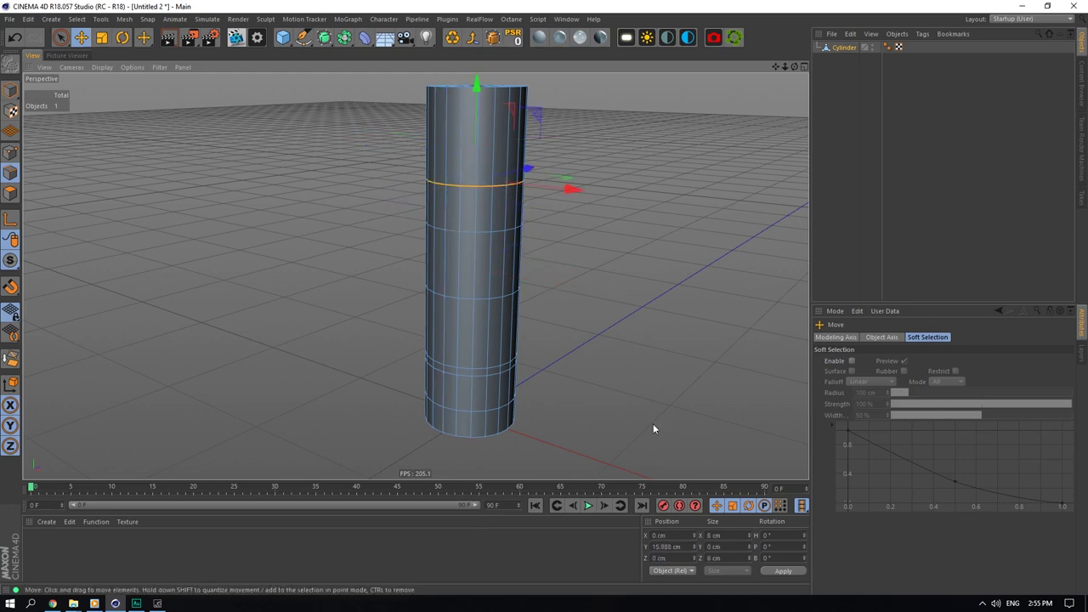
pyautogui.click(669, 549)
pyautogui.write('16')
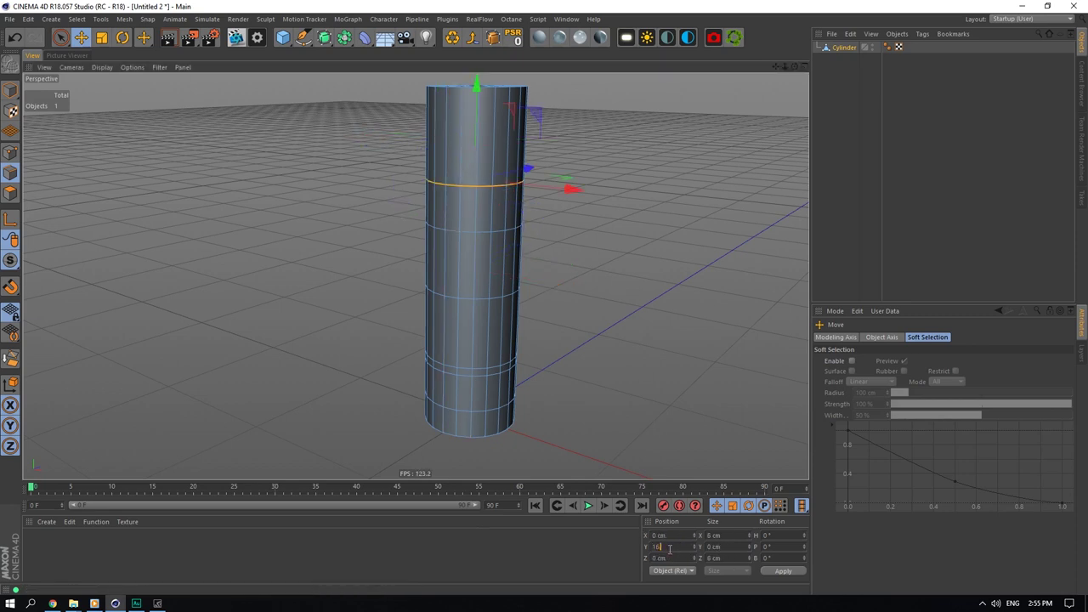
pyautogui.write('.1')
pyautogui.press('Return')
# Step: Add a loop cut between the 13.3 cm and 16.1 cm loops and set its Y position to 13.55 cm
pyautogui.rightClick(499, 234)
pyautogui.click(550, 406)
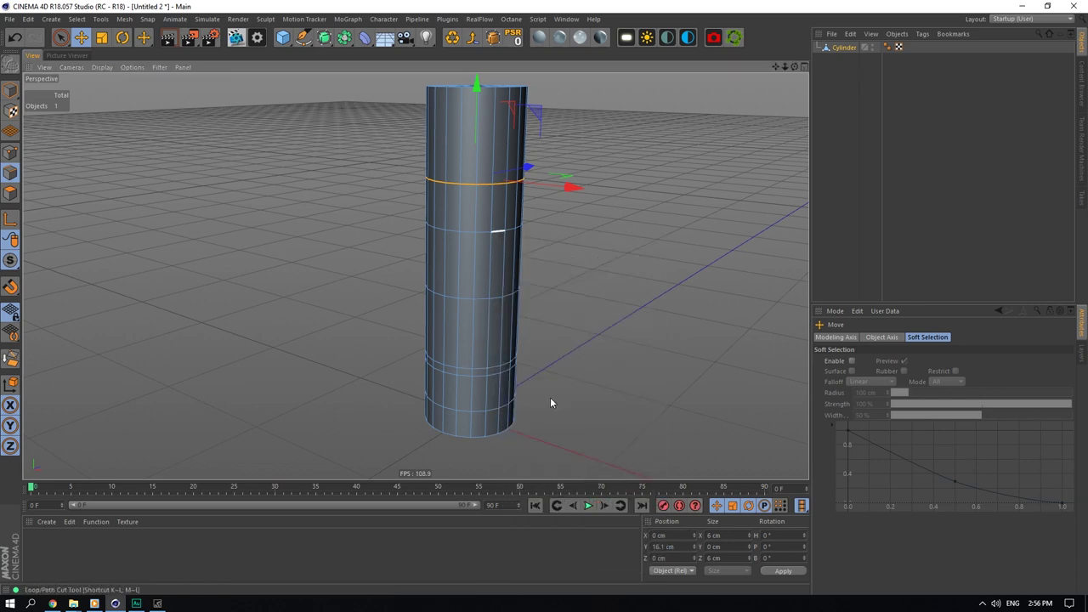
pyautogui.press('e')
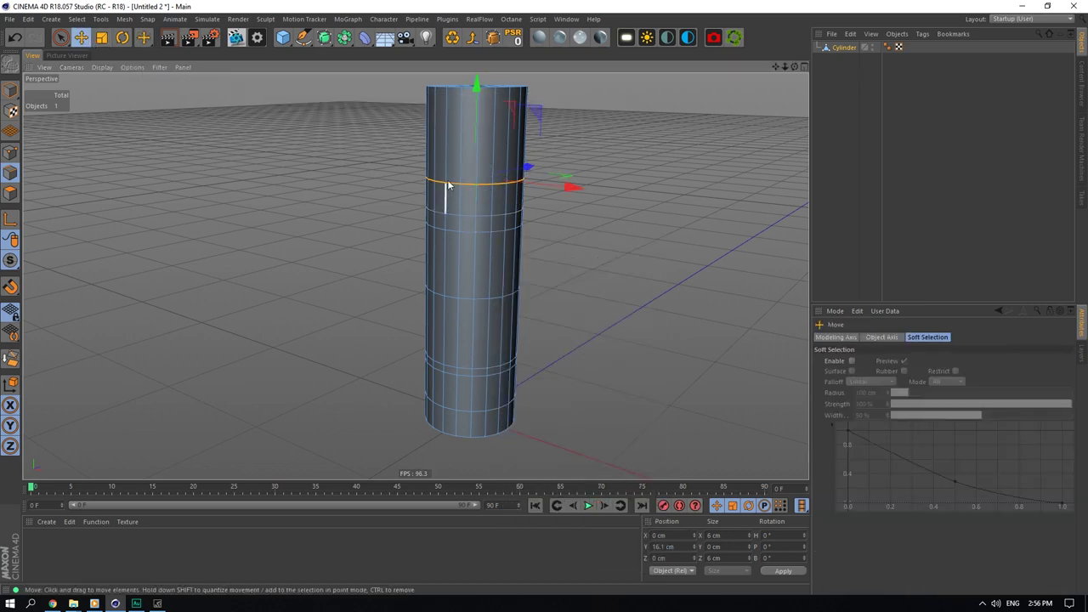
pyautogui.doubleClick(471, 210)
pyautogui.doubleClick(465, 216)
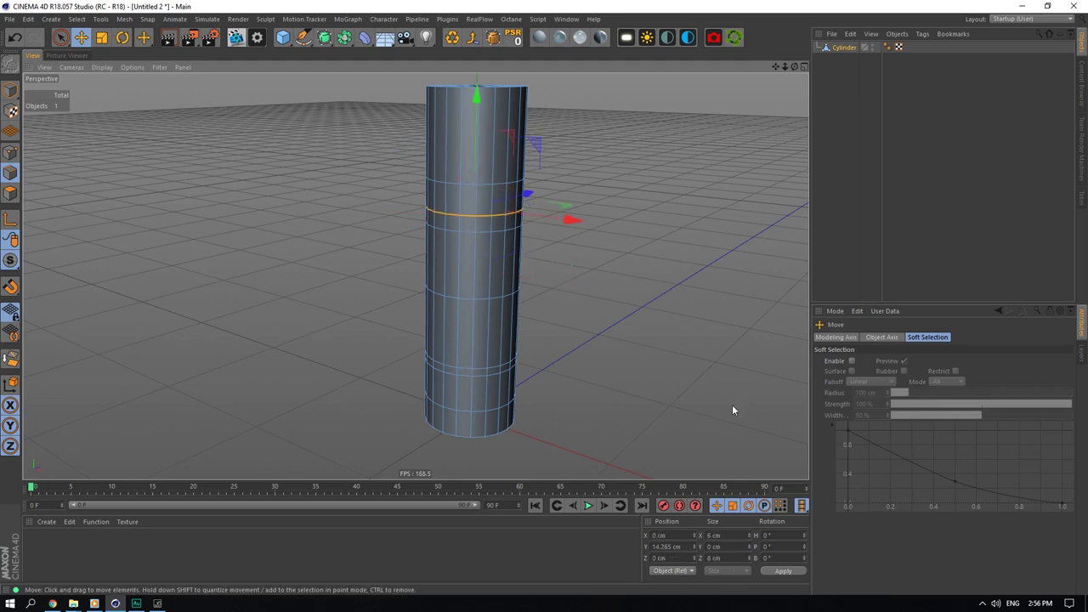
pyautogui.doubleClick(678, 546)
pyautogui.write('13.55')
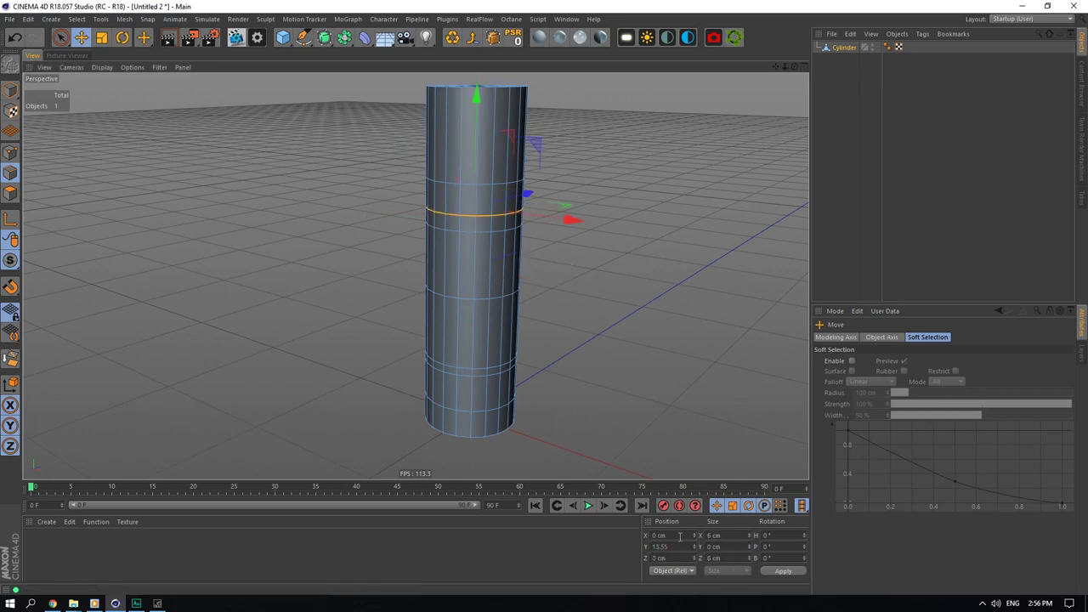
pyautogui.press('Return')
# Step: Select the edge loop above the 13.55 cm loop and set its Y position to 16.3 cm
pyautogui.scroll(1, 464, 205)
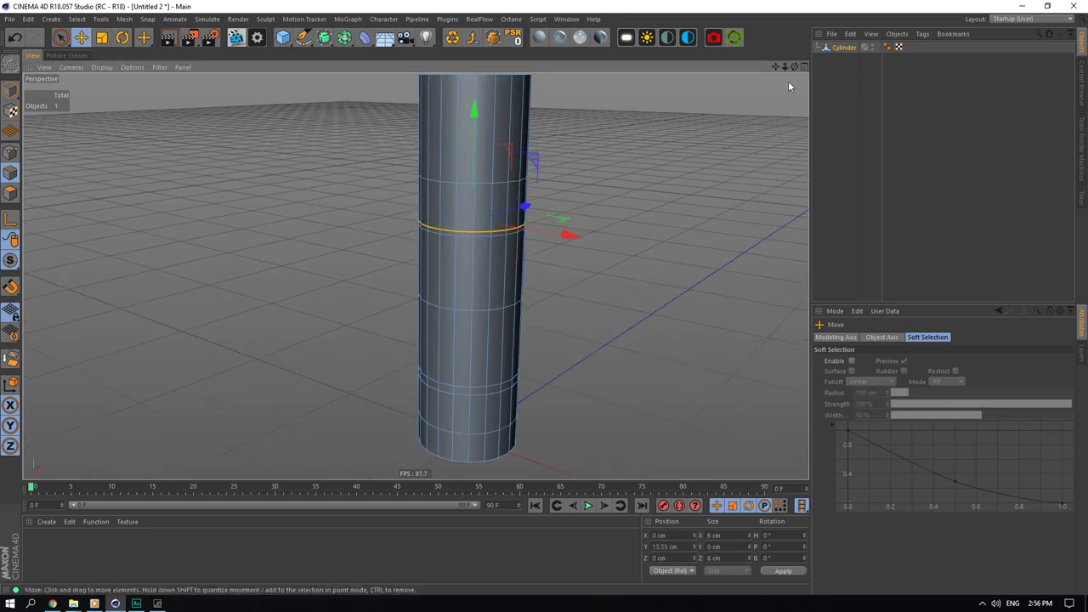
pyautogui.moveTo(776, 68); pyautogui.dragTo(796, 136)
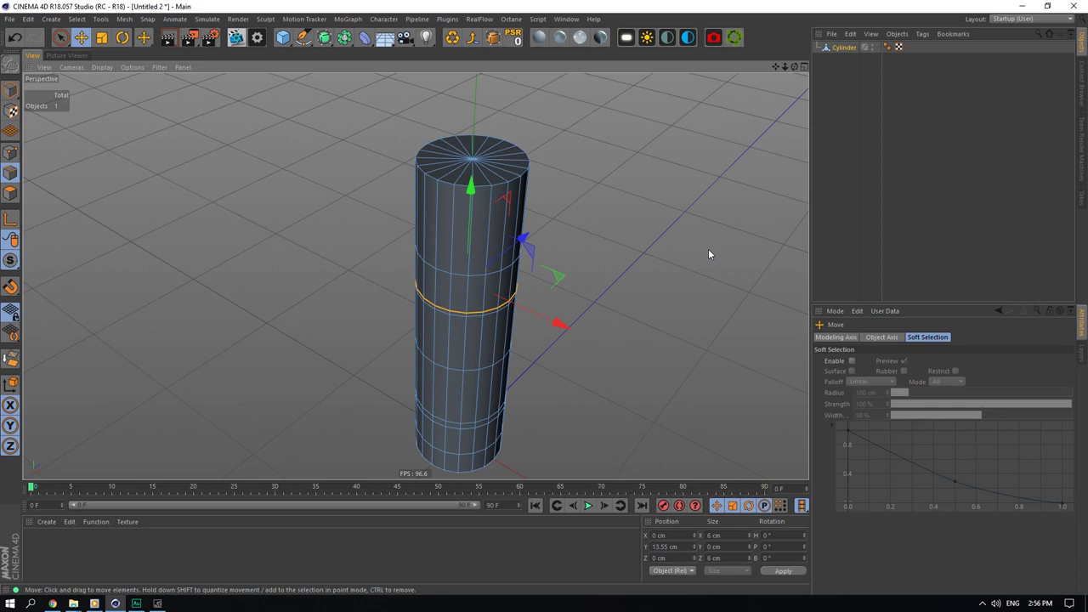
pyautogui.doubleClick(462, 277)
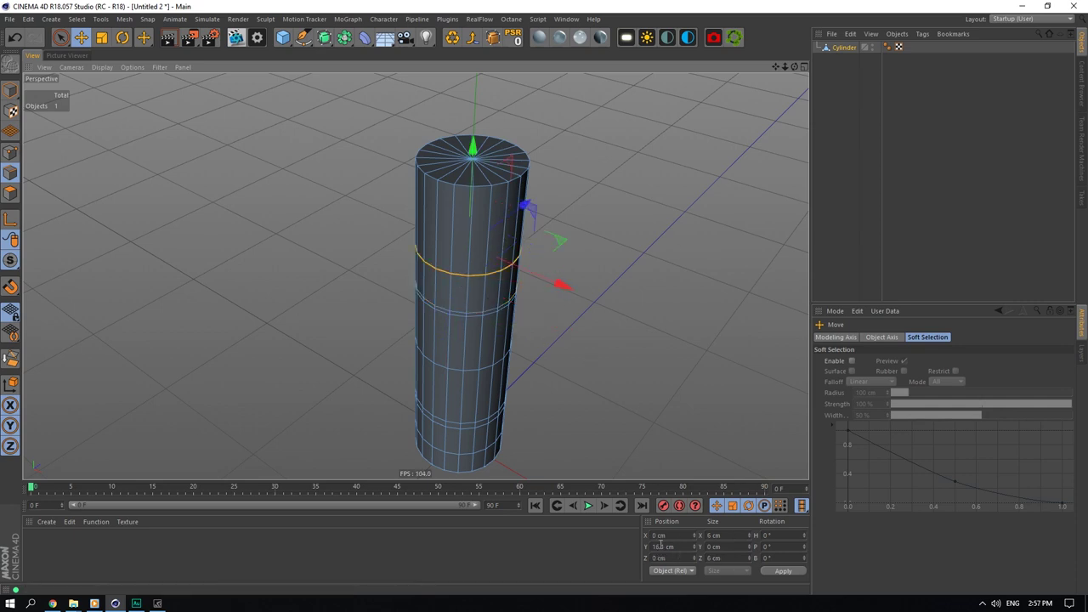
# Step: Add a loop cut above the 16.3 cm loop and set its Y position to 18 cm
pyautogui.rightClick(517, 223)
pyautogui.click(583, 384)
pyautogui.click(474, 226)
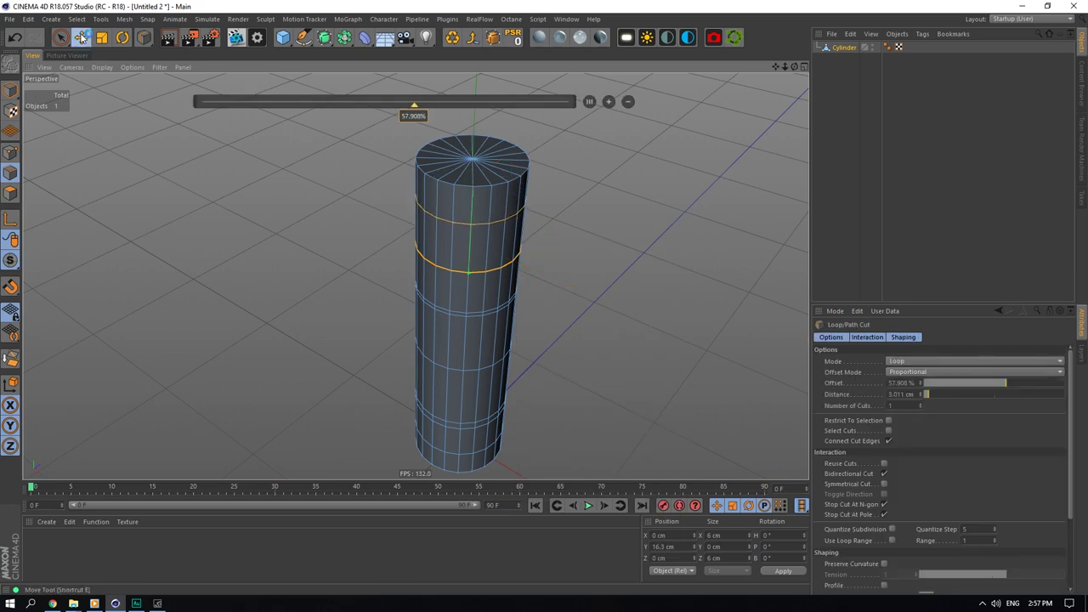
pyautogui.click(82, 37)
pyautogui.doubleClick(466, 225)
pyautogui.click(677, 547)
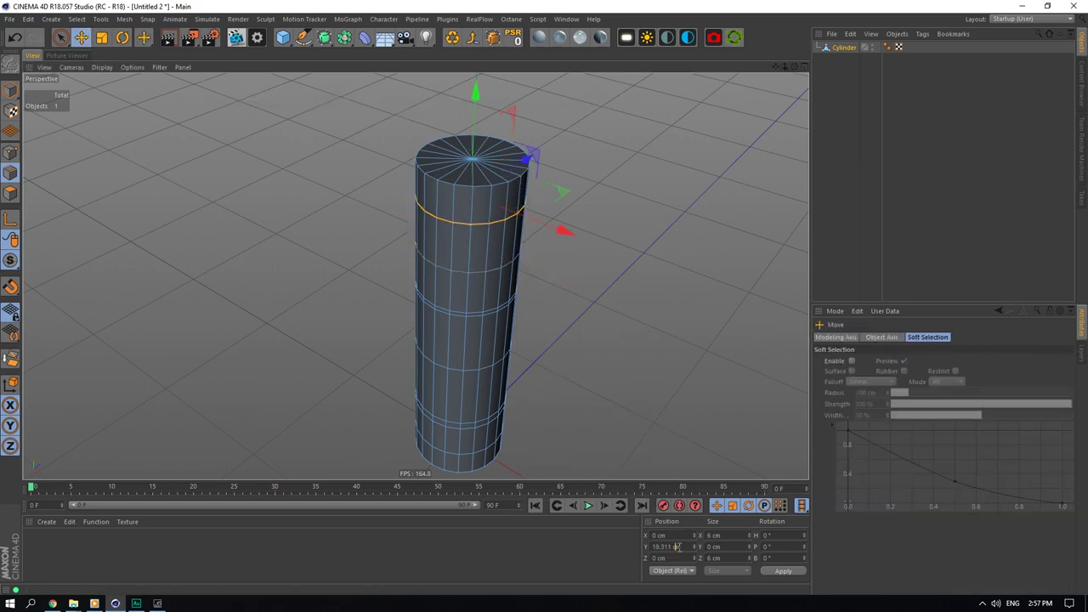
pyautogui.doubleClick(680, 547)
pyautogui.write('18')
pyautogui.press('Return')
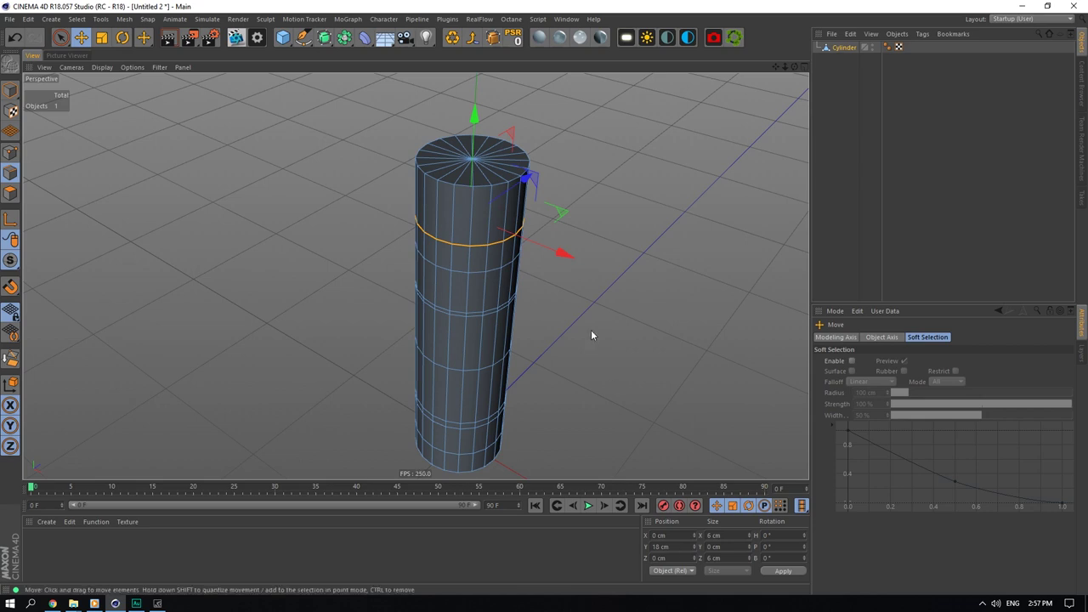
# Step: Add a loop cut above the 18 cm loop and set its Y position to 20.5 cm
pyautogui.rightClick(476, 216)
pyautogui.click(544, 389)
pyautogui.click(476, 225)
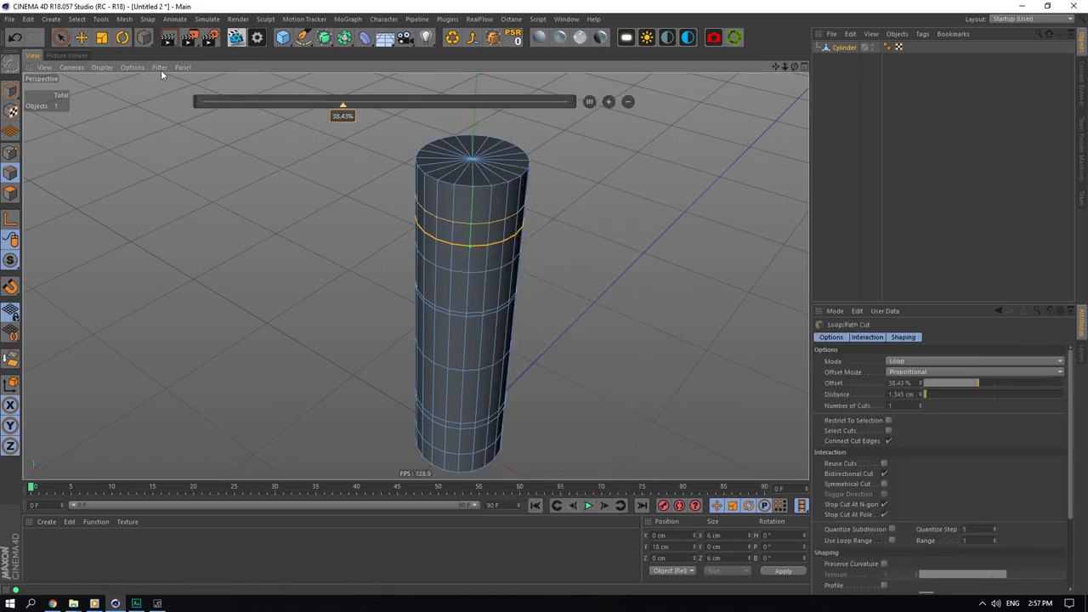
pyautogui.click(79, 40)
pyautogui.click(467, 229)
pyautogui.doubleClick(468, 231)
pyautogui.hotkey('ctrl', 'z')
pyautogui.hotkey('ctrl', 'z')
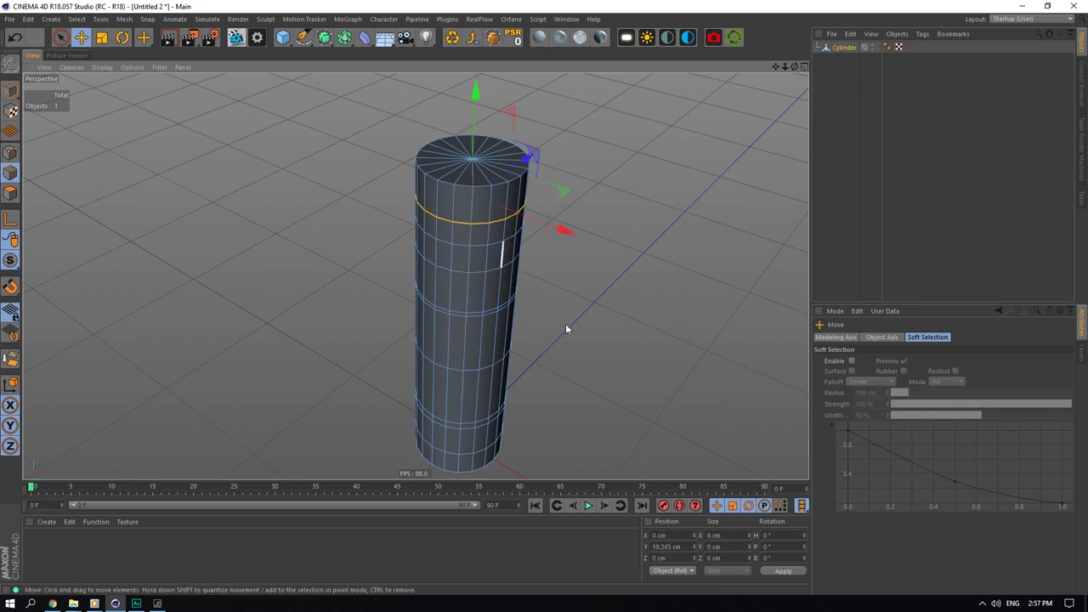
pyautogui.doubleClick(667, 547)
pyautogui.write('20')
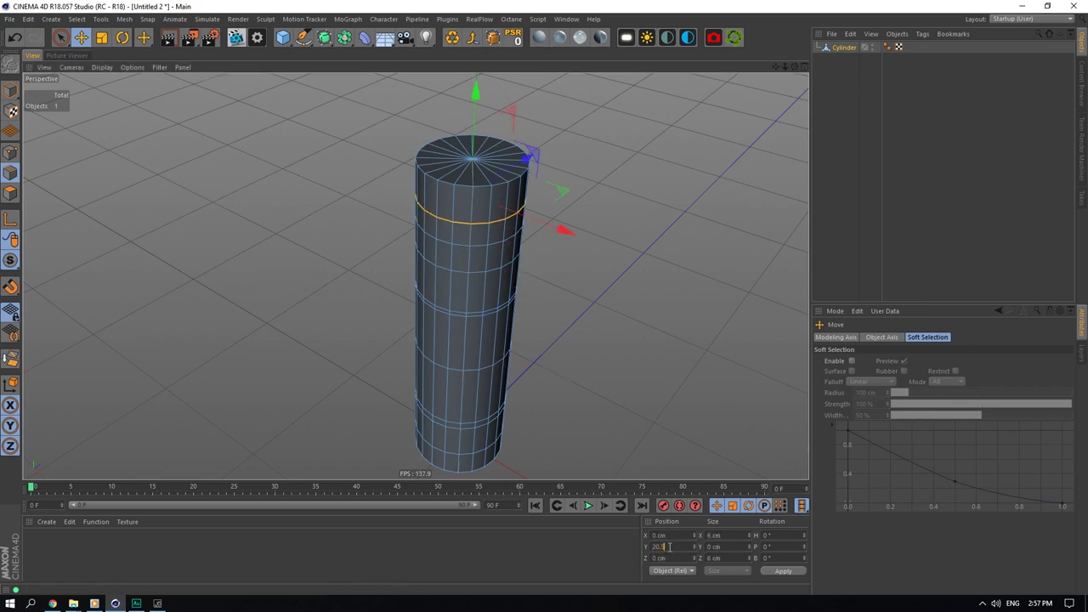
pyautogui.press('Return')
# Step: Add a loop cut just above the 20.5 cm loop and set its Y position to 20.6 cm
pyautogui.rightClick(481, 212)
pyautogui.click(544, 372)
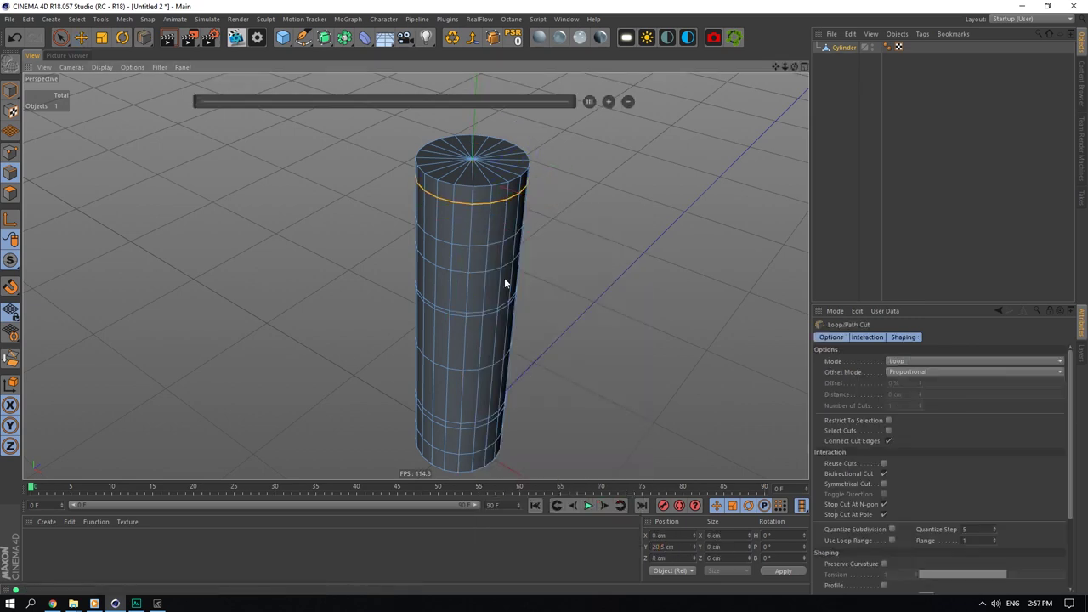
pyautogui.click(469, 195)
pyautogui.click(82, 39)
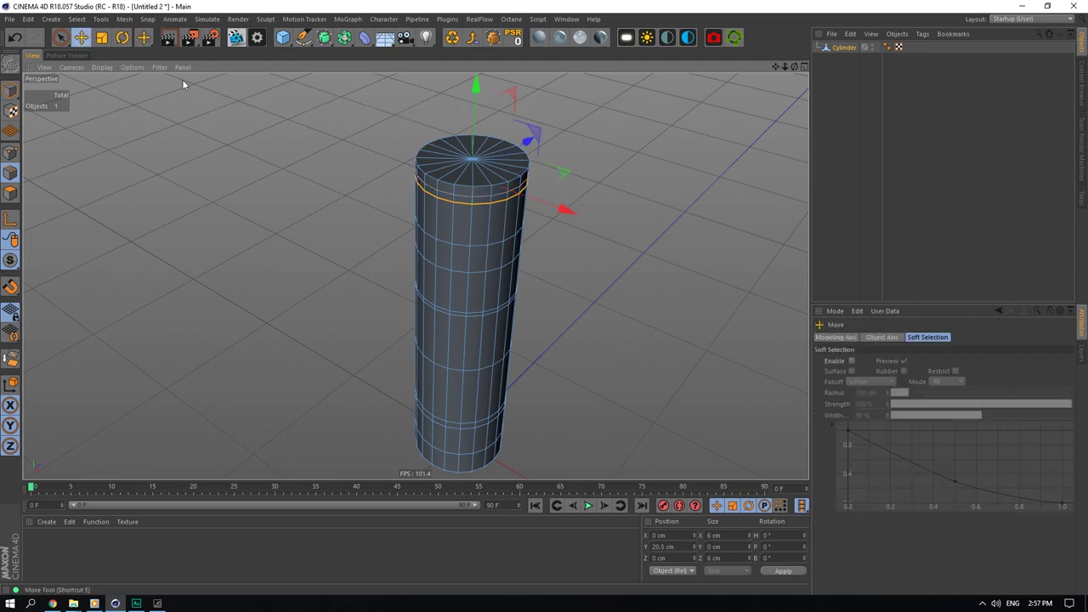
pyautogui.doubleClick(464, 197)
pyautogui.doubleClick(666, 547)
pyautogui.write('2')
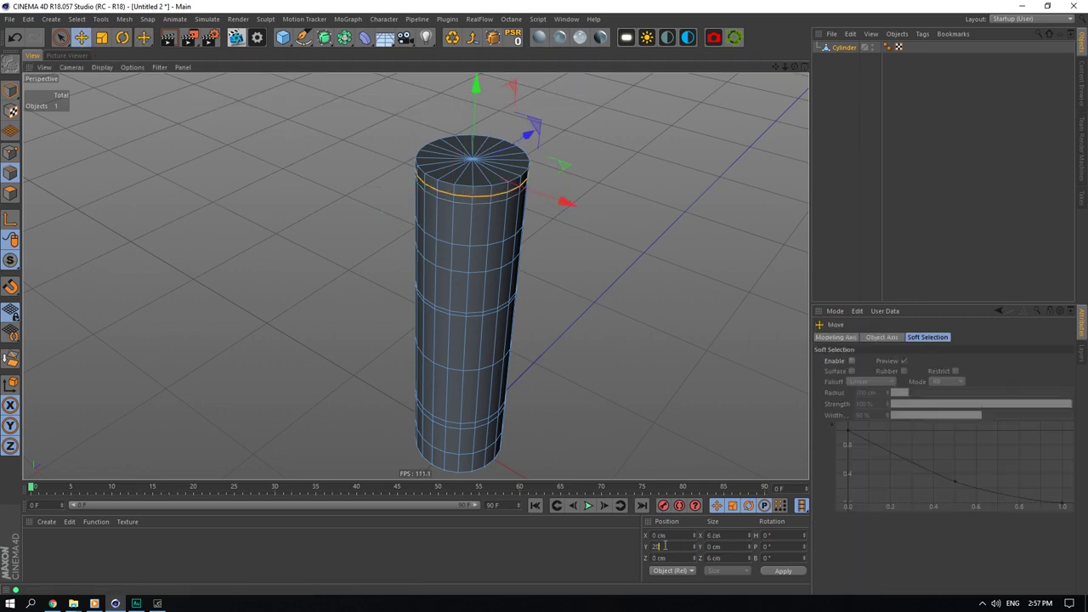
pyautogui.write('0.6')
pyautogui.press('Return')
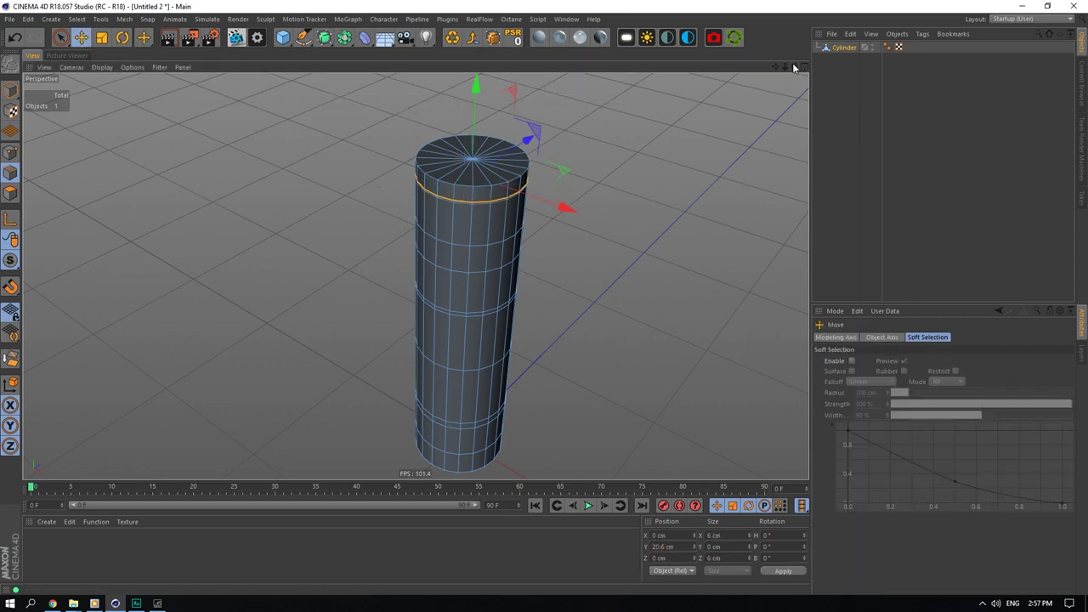
# Step: Enable Symmetrical Cut and add paired loop cuts near both ends of the section below the 13.3 cm loop, at about 98.3% offset
pyautogui.moveTo(795, 67); pyautogui.dragTo(752, 8)
pyautogui.moveTo(776, 68); pyautogui.dragTo(812, 67)
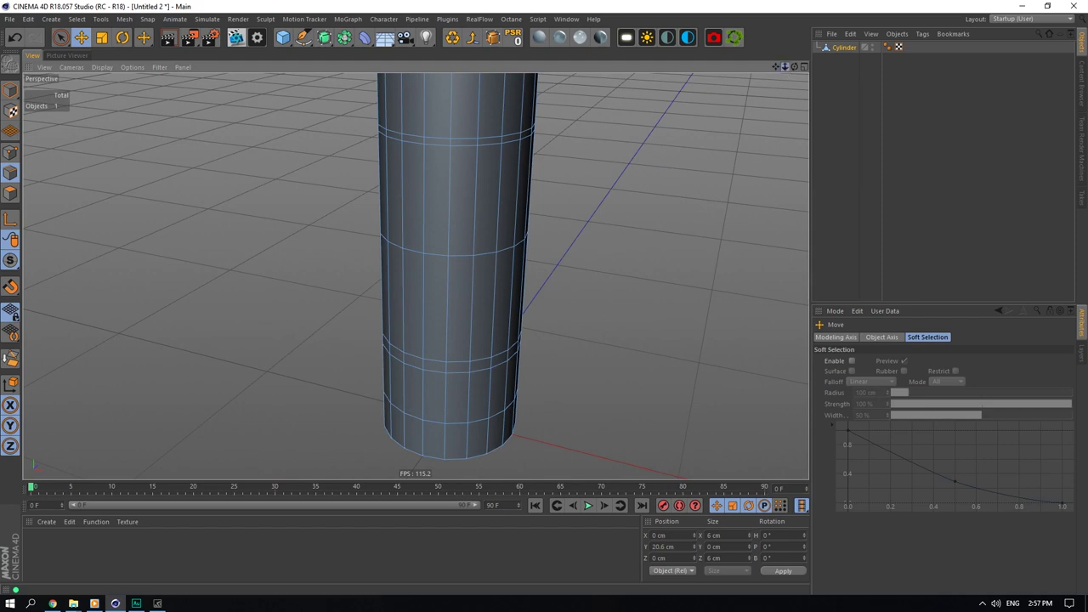
pyautogui.moveTo(785, 68); pyautogui.dragTo(752, 85)
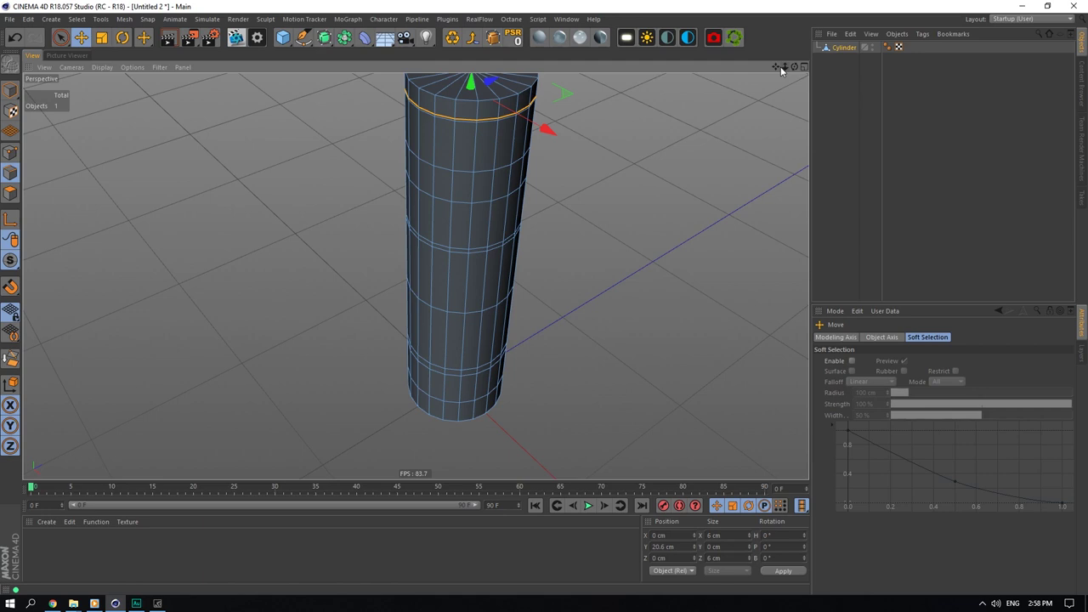
pyautogui.scroll(6, 432, 261)
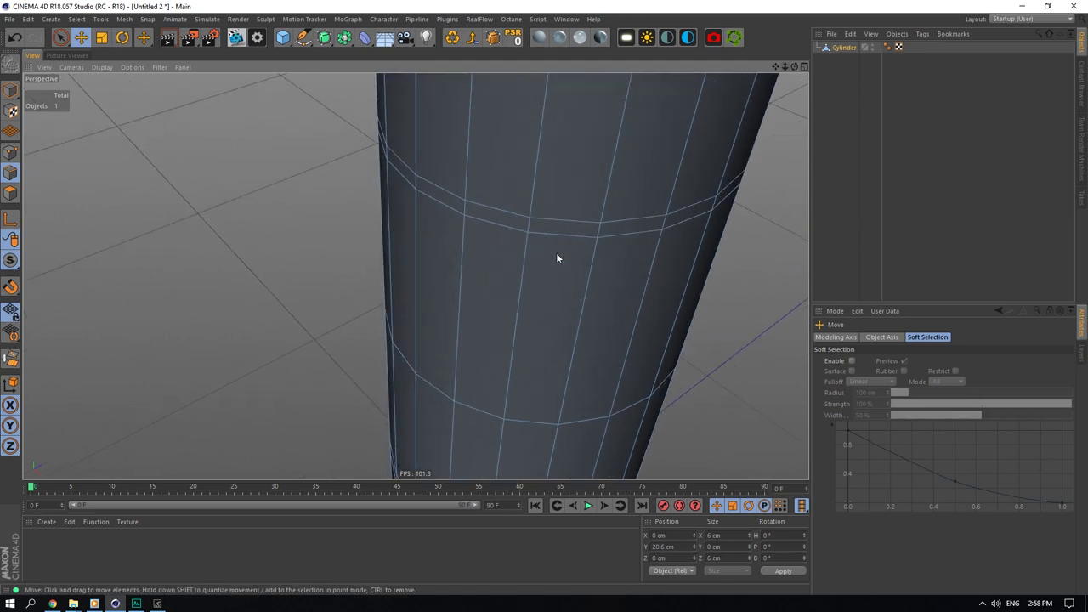
pyautogui.rightClick(556, 252)
pyautogui.click(621, 415)
pyautogui.click(885, 484)
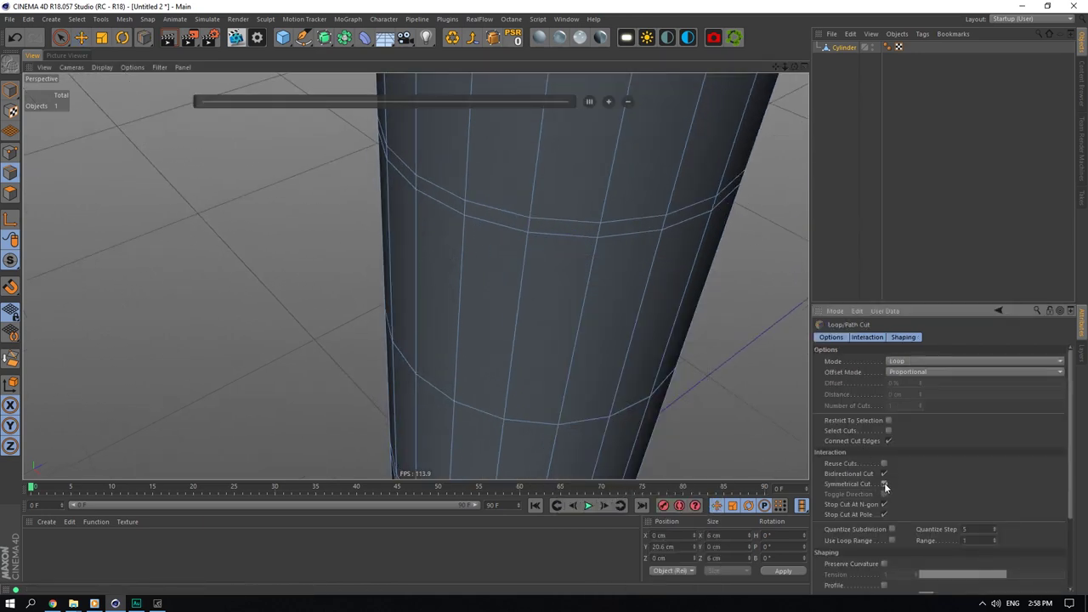
pyautogui.moveTo(794, 66); pyautogui.dragTo(792, 30)
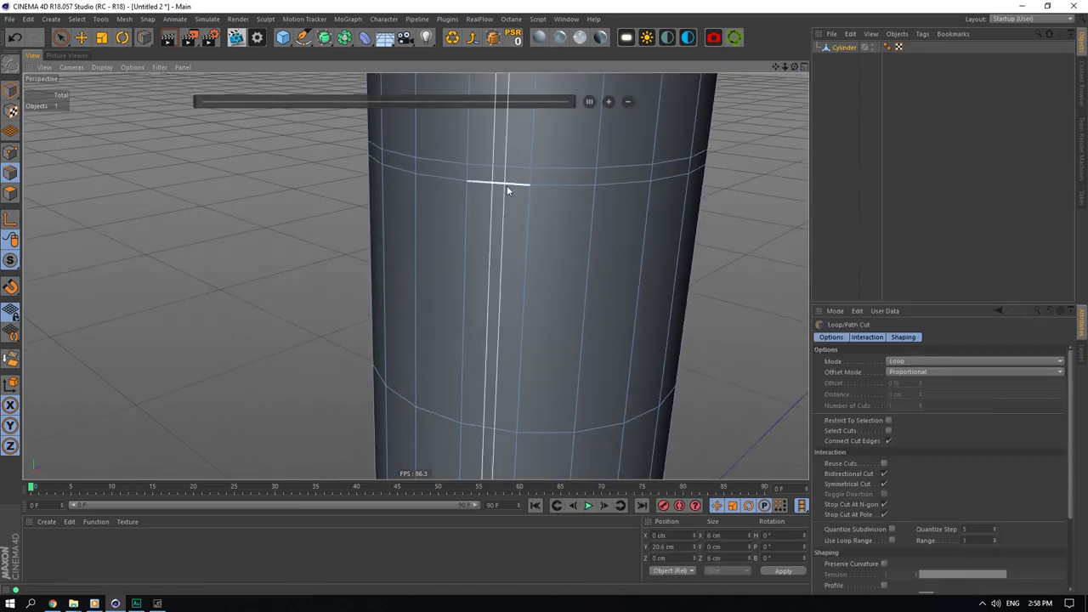
pyautogui.click(531, 195)
# Step: Disable Symmetrical Cut and add a single loop cut at 50% offset midway between the two paired cuts
pyautogui.rightClick(655, 274)
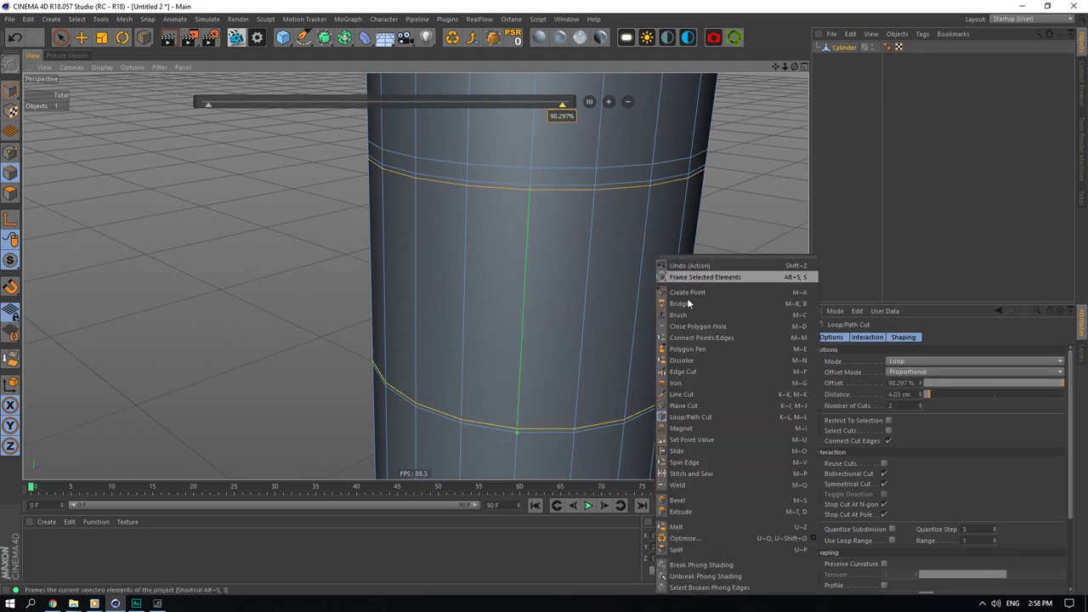
pyautogui.click(721, 416)
pyautogui.click(885, 484)
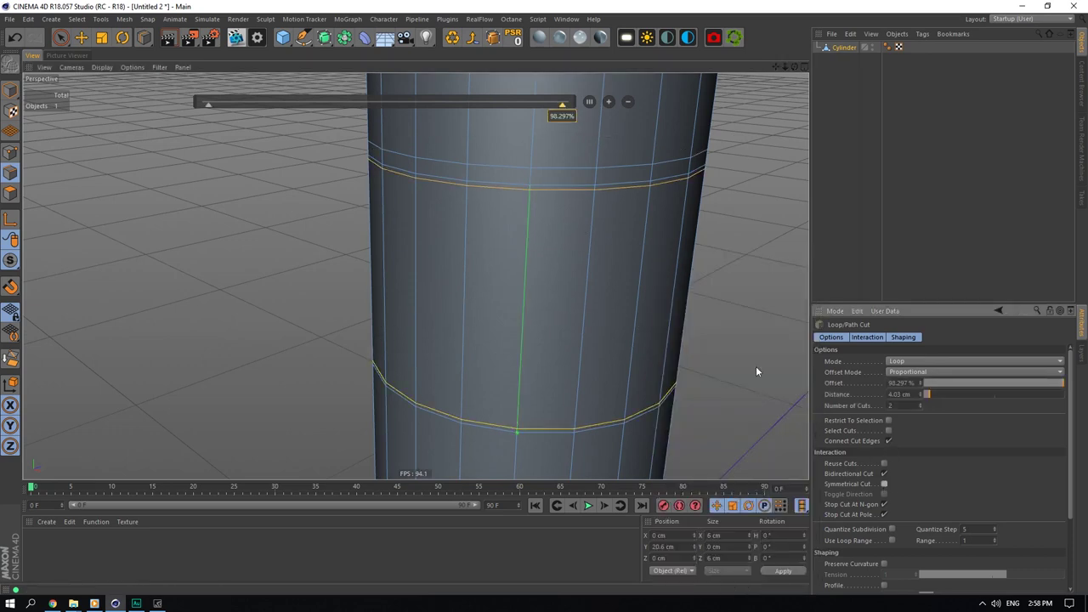
pyautogui.click(524, 314)
pyautogui.doubleClick(898, 384)
pyautogui.write('50')
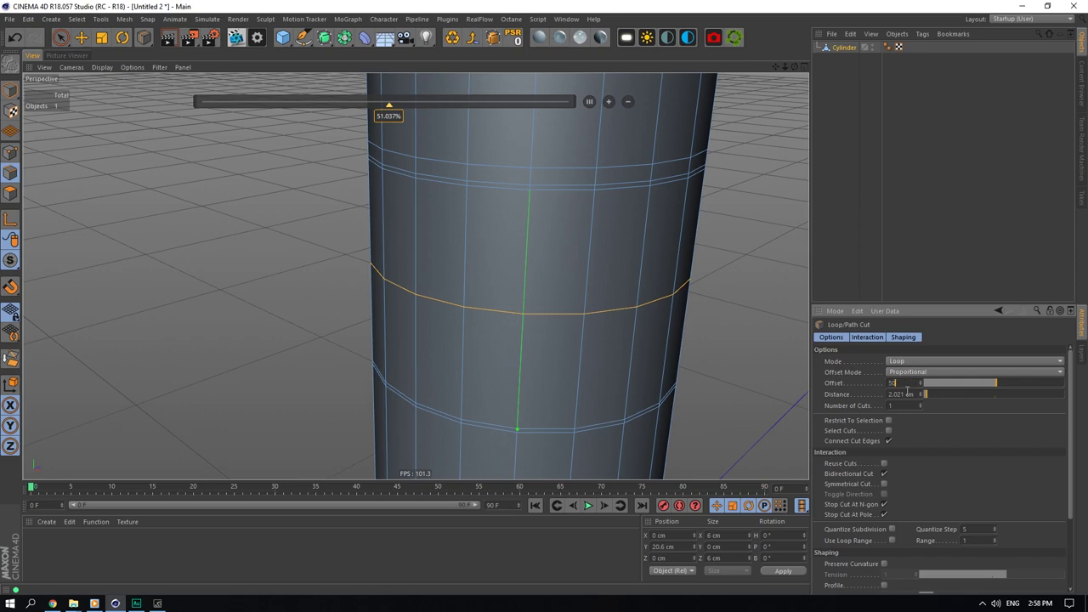
pyautogui.press('Return')
pyautogui.moveTo(786, 70); pyautogui.dragTo(795, 70)
pyautogui.click(842, 96)
pyautogui.click(839, 48)
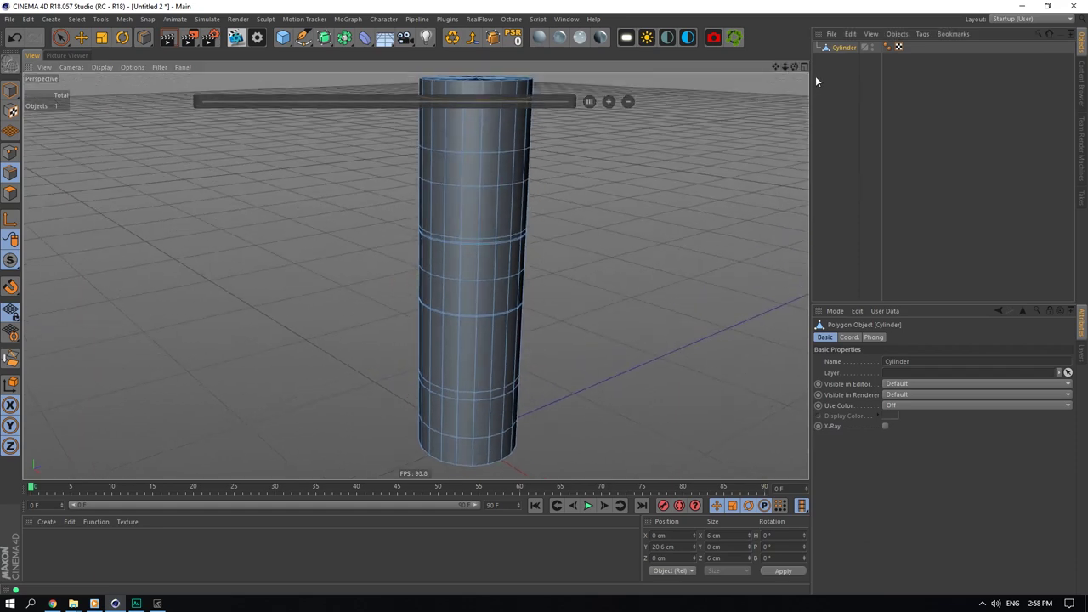
# Step: Select both the 4.7 cm and 4.2 cm edge loops and set their X and Z sizes to 5.2 cm
pyautogui.moveTo(776, 68)
pyautogui.mouseDown()
pyautogui.moveTo(792, 68)
pyautogui.moveTo(779, 70)
pyautogui.mouseUp()
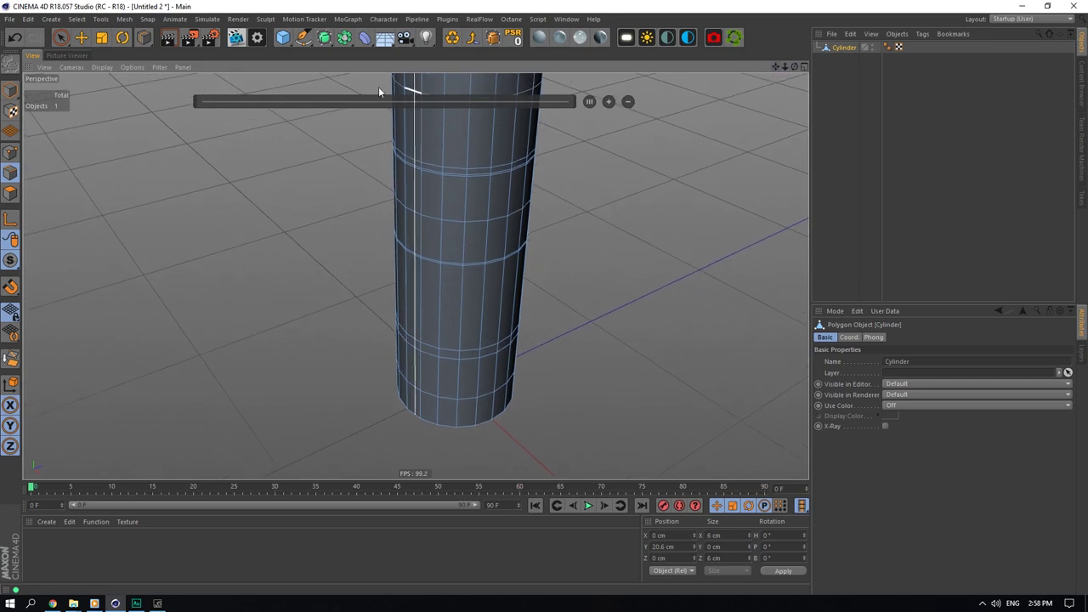
pyautogui.press('e')
pyautogui.doubleClick(455, 352)
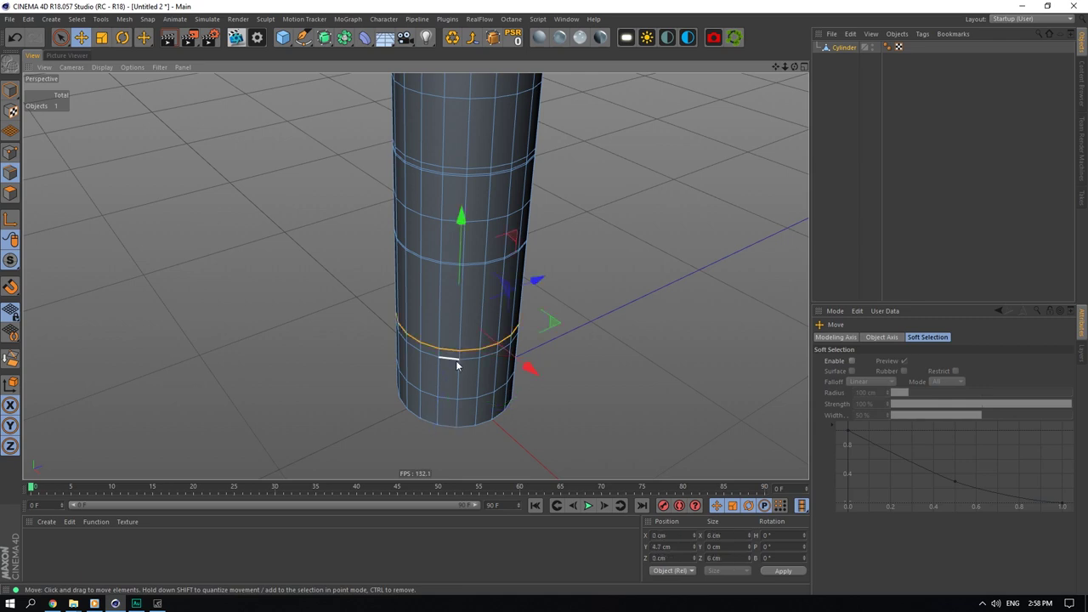
pyautogui.keyDown('shift'); pyautogui.doubleClick(456, 359); pyautogui.keyUp('shift')
pyautogui.doubleClick(723, 536)
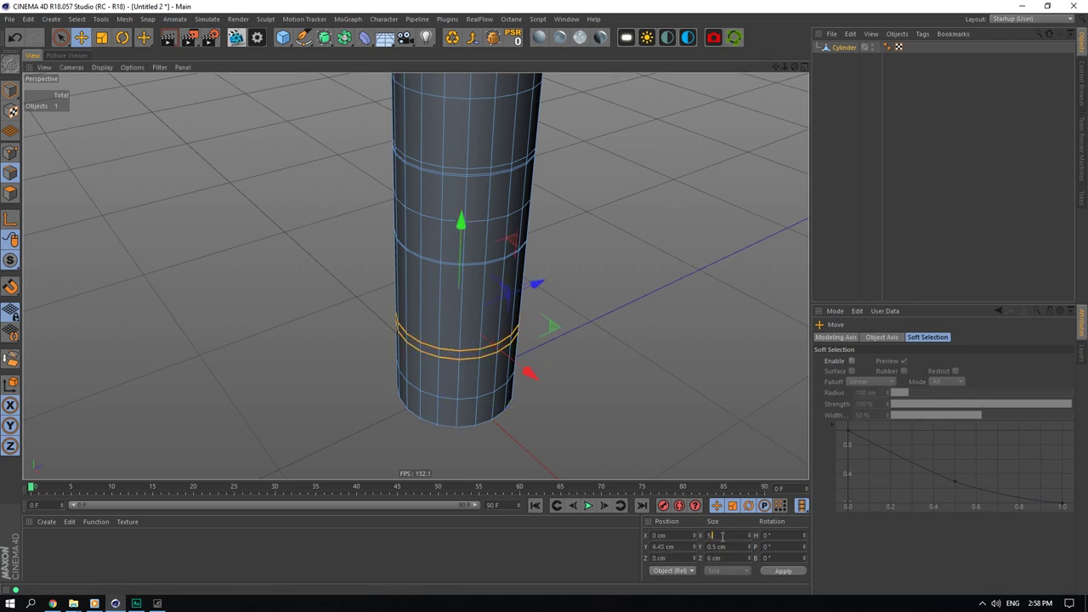
pyautogui.click(720, 560)
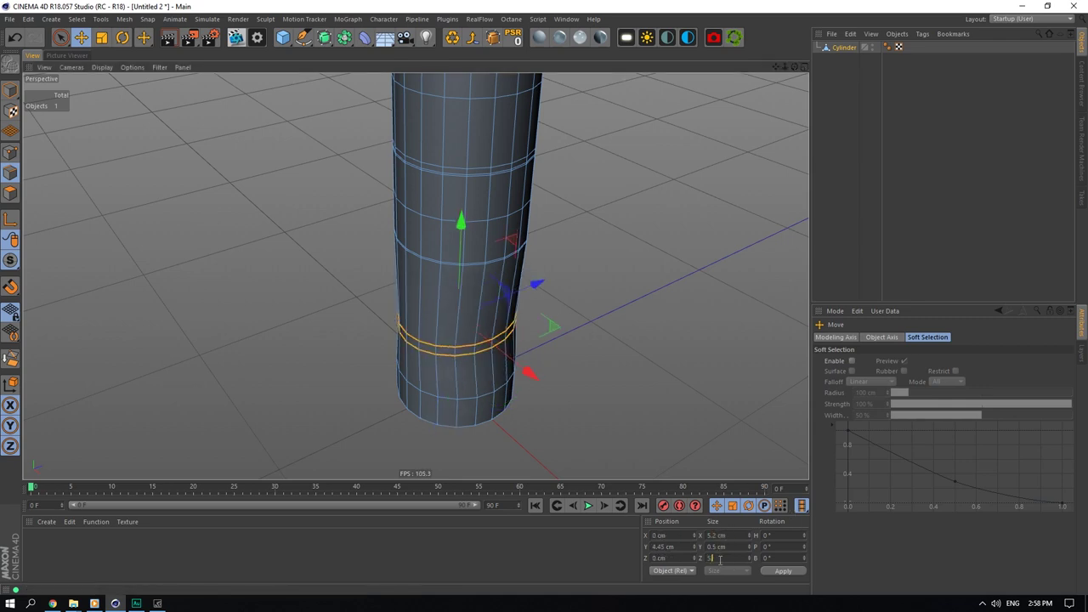
pyautogui.press('Return')
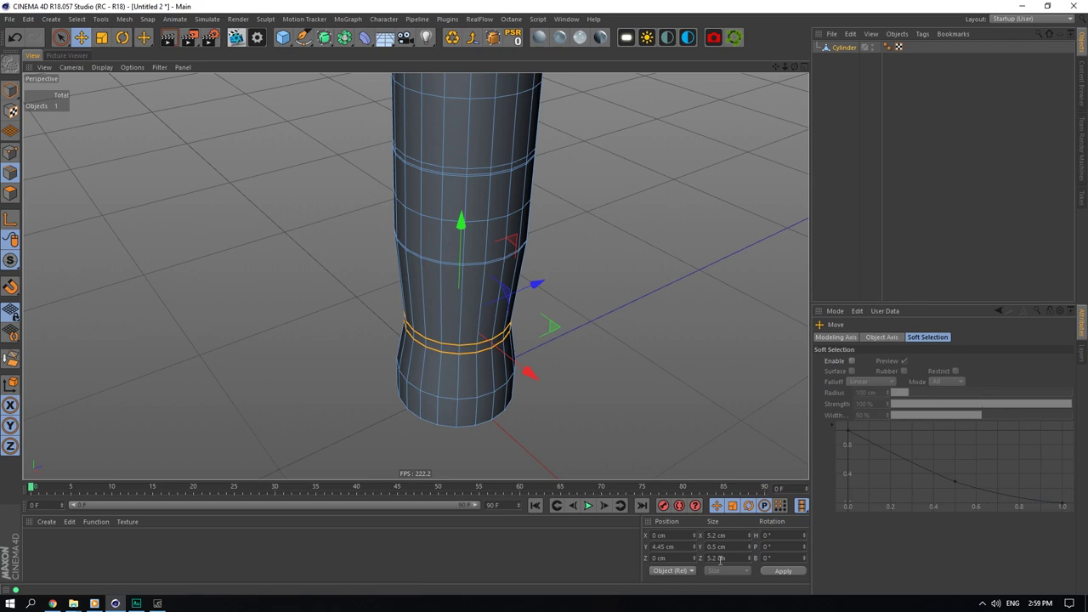
# Step: Select the edge loop at the cylinder's base and set its X and Z sizes to 5.1 cm
pyautogui.doubleClick(460, 424)
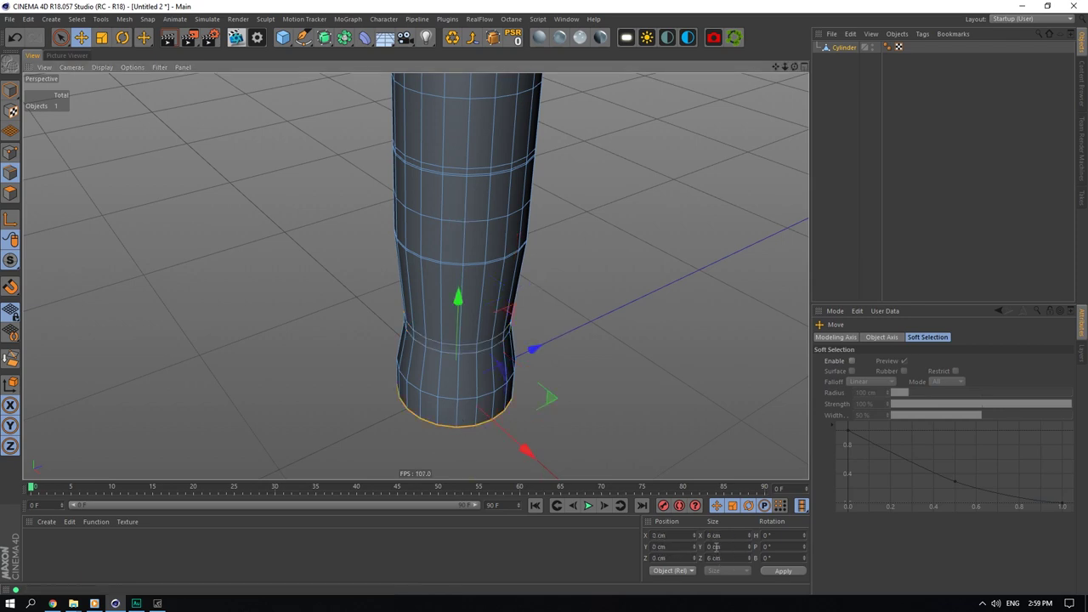
pyautogui.click(714, 536)
pyautogui.write('5.1')
pyautogui.press('Return')
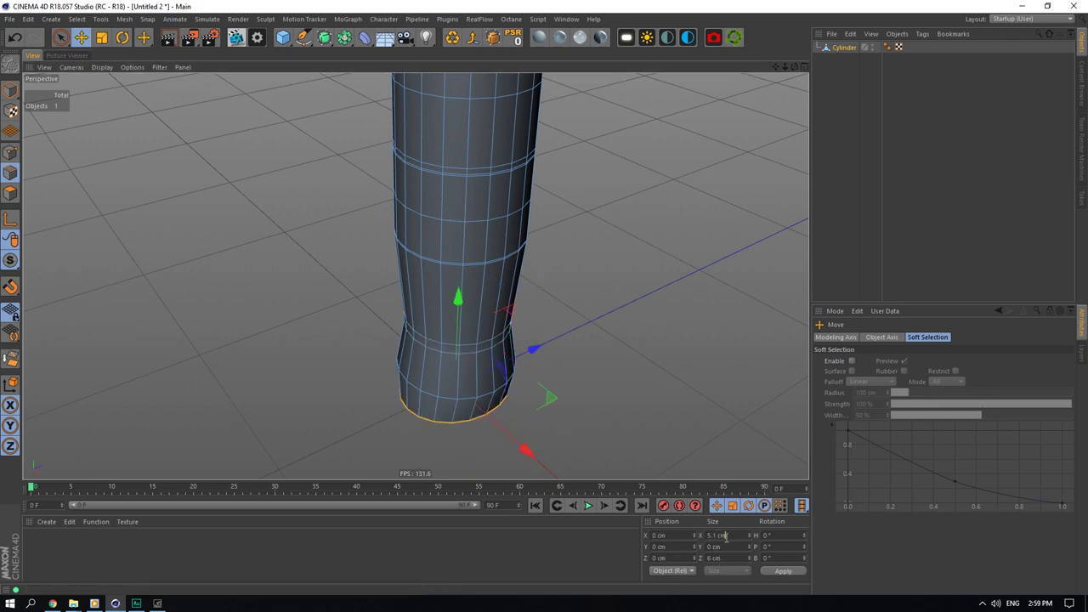
pyautogui.doubleClick(721, 557)
pyautogui.write('5.1')
pyautogui.press('Return')
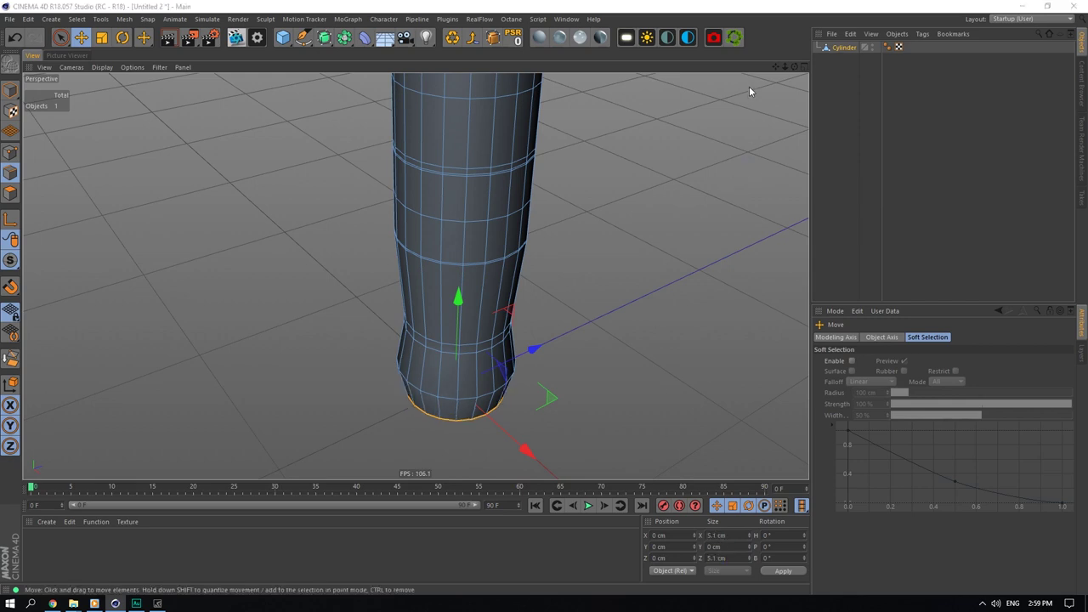
# Step: Save the project as coketutorialnew.c4d in the Desktop folder Tutorials > Coke Tutorial
pyautogui.hotkey('ctrl', 's')
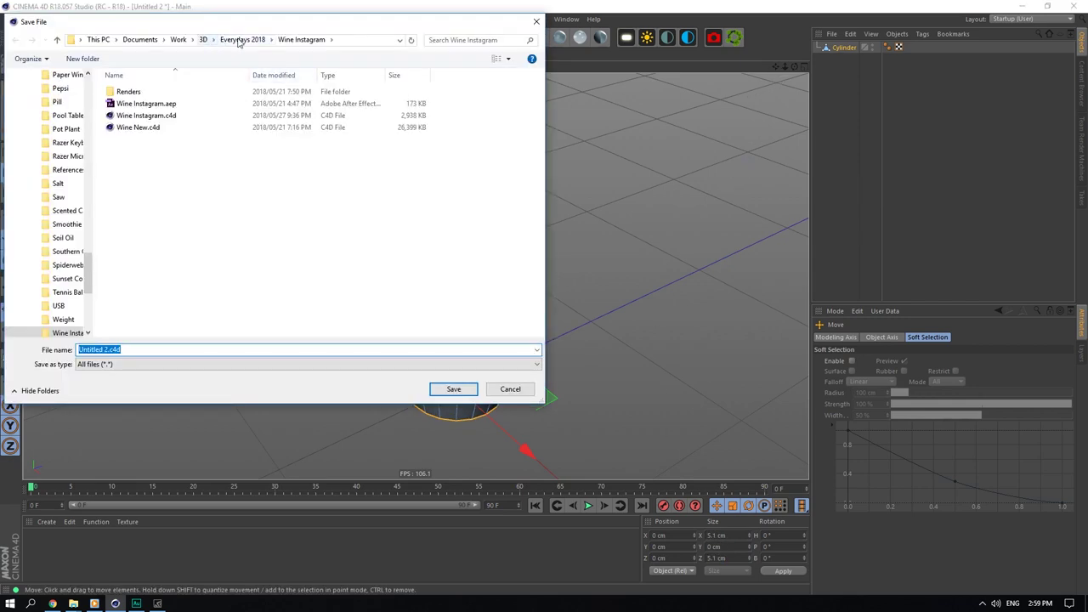
pyautogui.scroll(20, 90, 79)
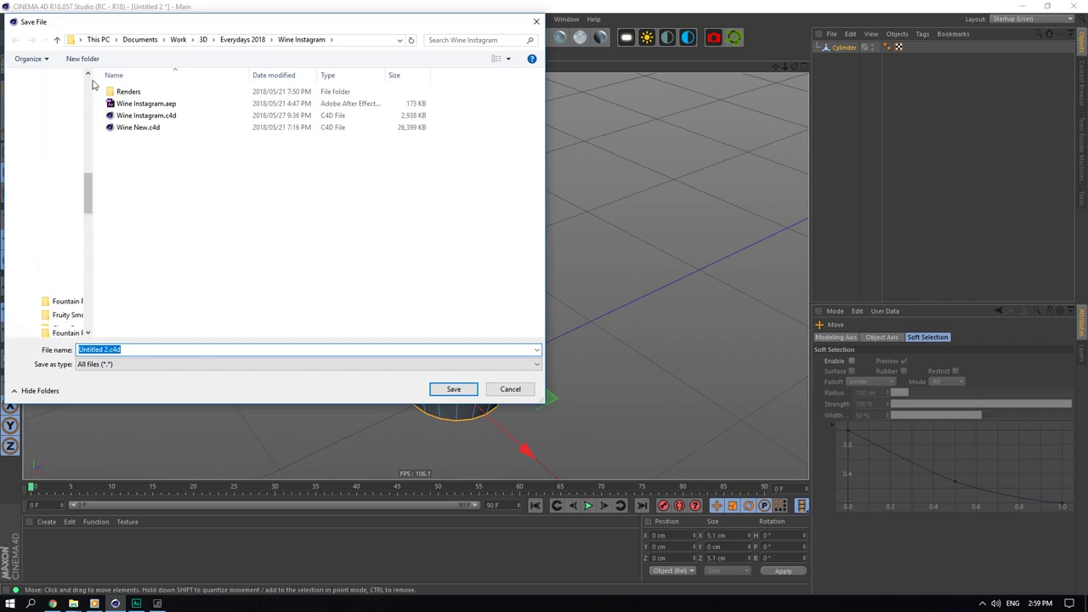
pyautogui.click(61, 100)
pyautogui.scroll(-10, 529, 100)
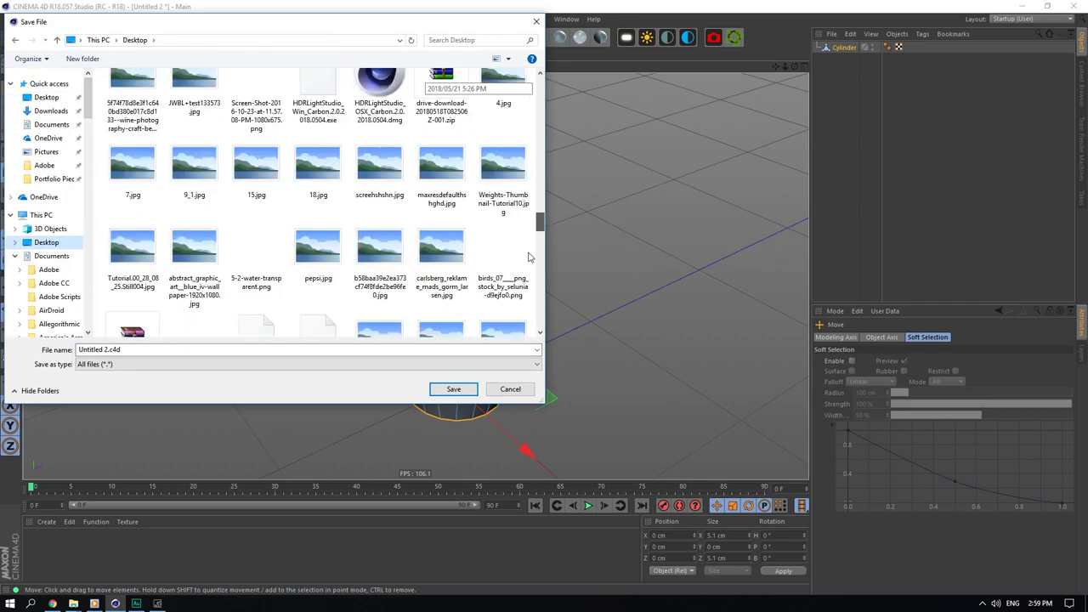
pyautogui.doubleClick(431, 217)
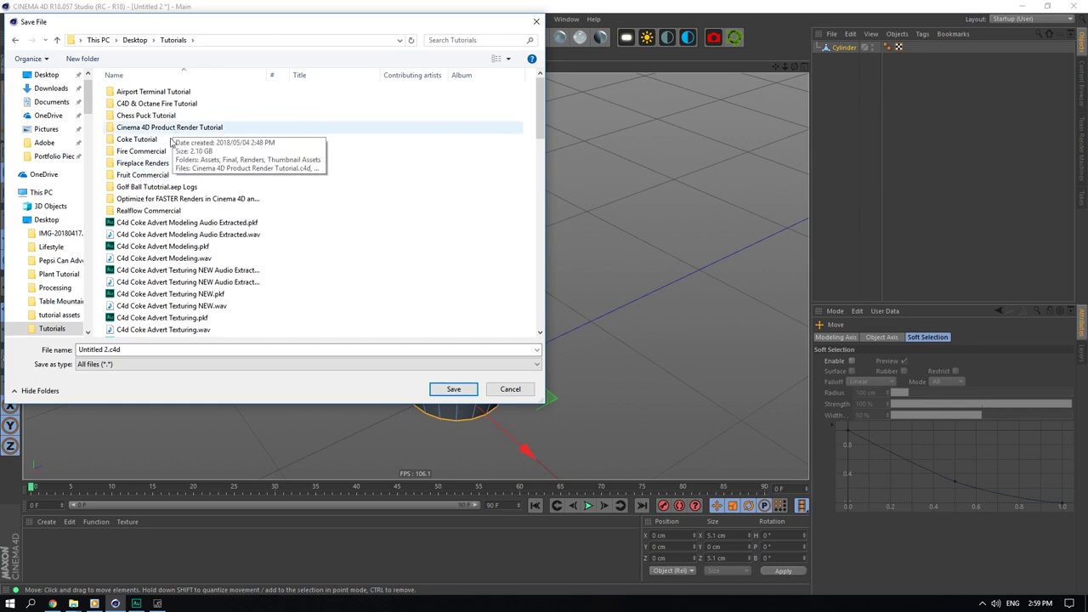
pyautogui.doubleClick(153, 138)
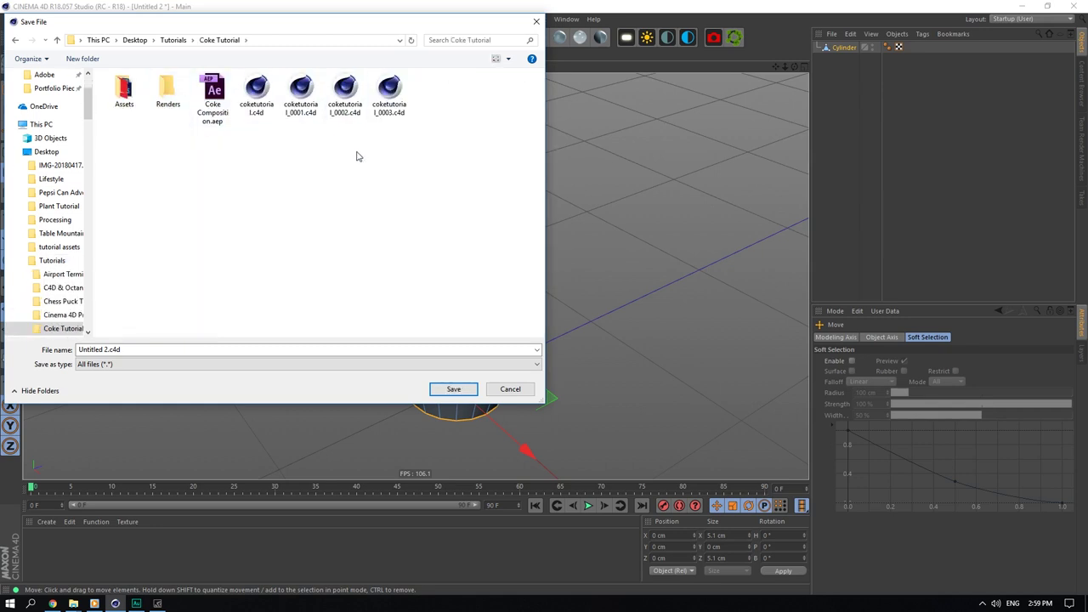
pyautogui.click(109, 350)
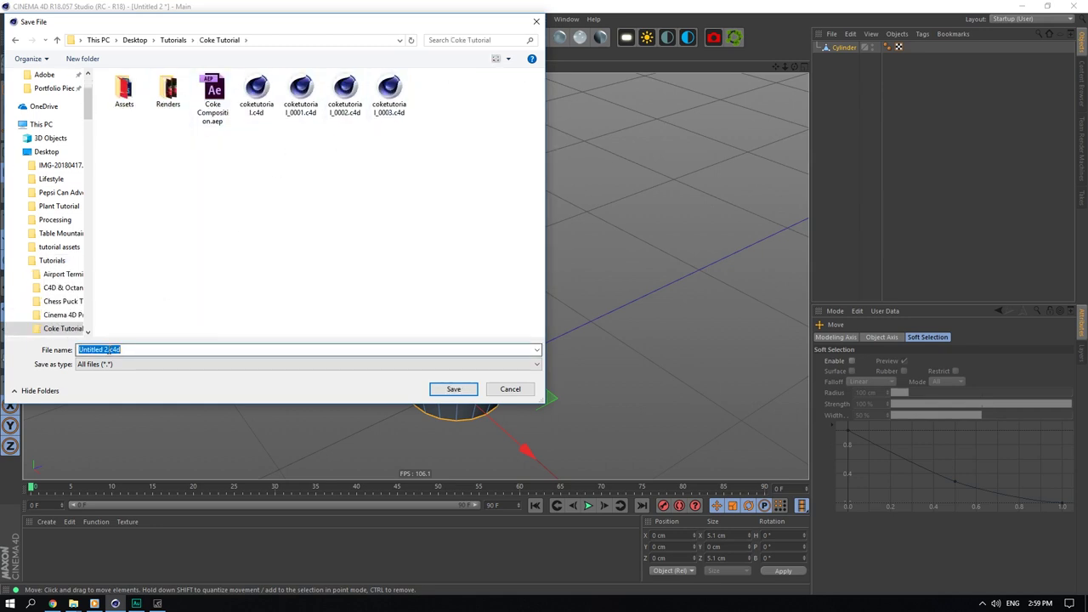
pyautogui.moveTo(109, 350); pyautogui.dragTo(77, 351)
pyautogui.write('c')
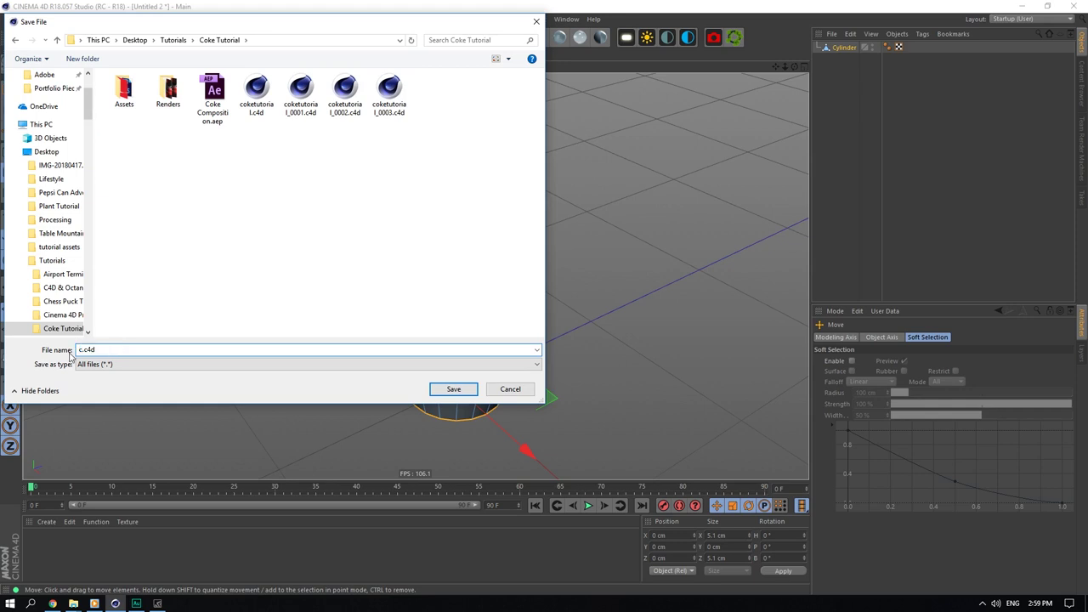
pyautogui.write('oketutorialnew')
pyautogui.press('Return')
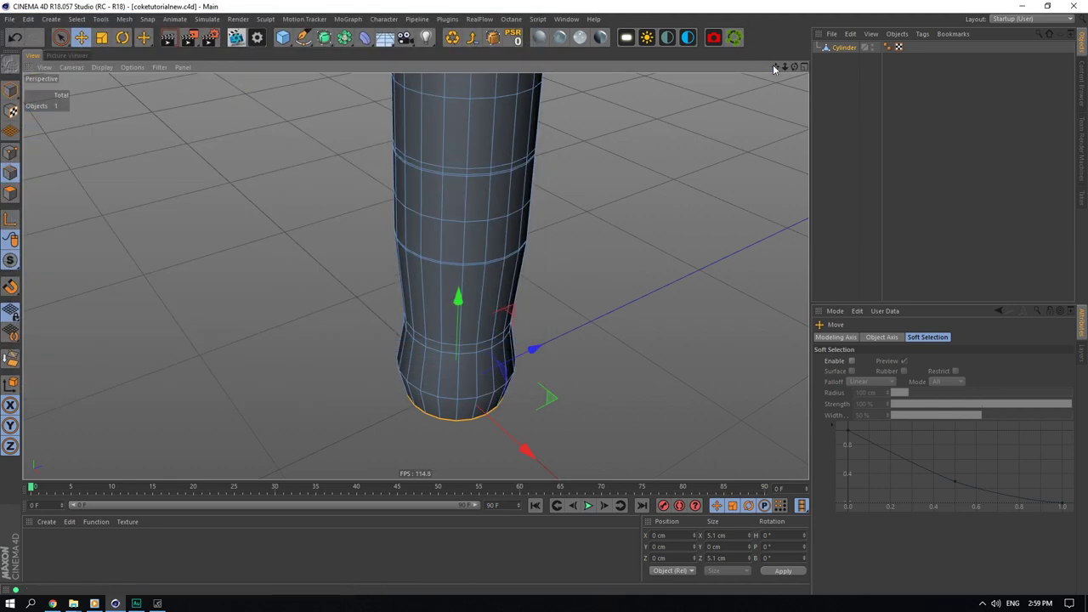
# Step: Select the edge loop at 16.3 cm height and set its X and Z sizes to 3.5 cm
pyautogui.moveTo(775, 68); pyautogui.dragTo(786, 170)
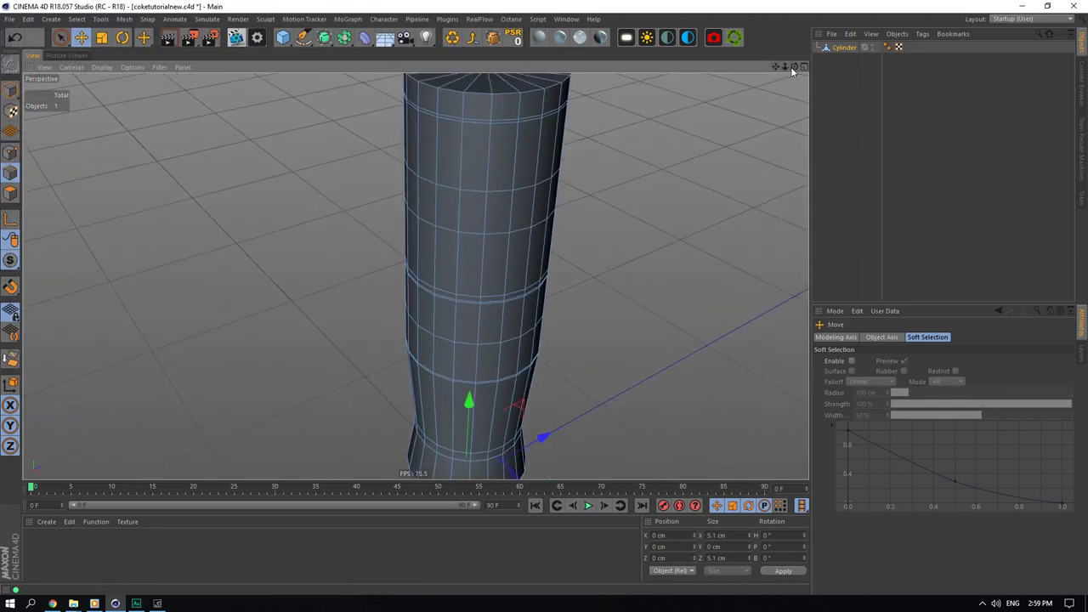
pyautogui.doubleClick(472, 234)
pyautogui.doubleClick(715, 535)
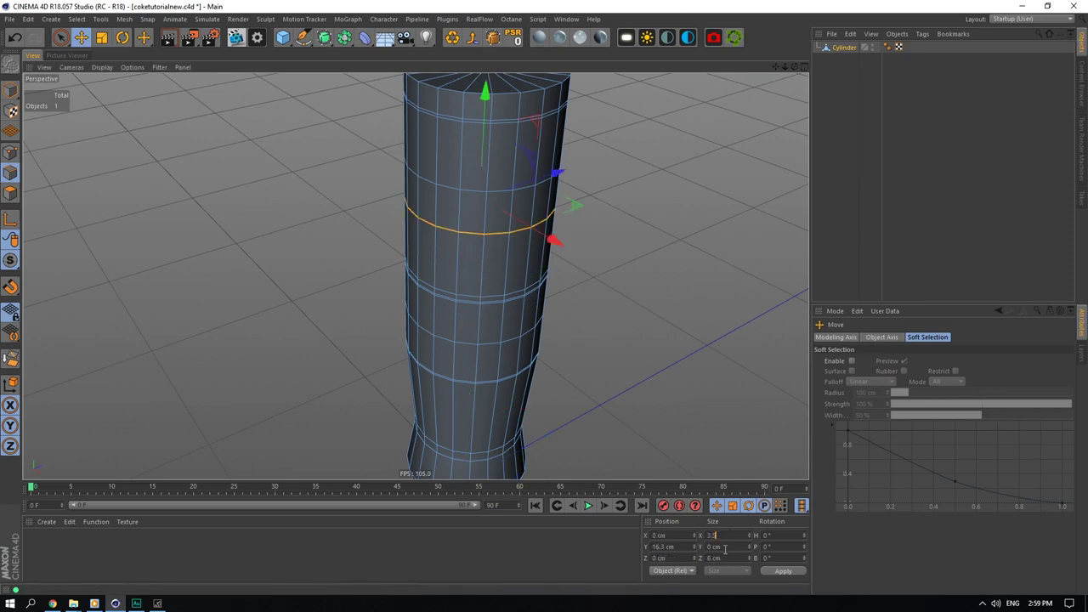
pyautogui.press('Return')
pyautogui.doubleClick(723, 536)
pyautogui.hotkey('ctrl', 'c')
pyautogui.doubleClick(721, 557)
pyautogui.hotkey('ctrl', 'v')
pyautogui.press('Return')
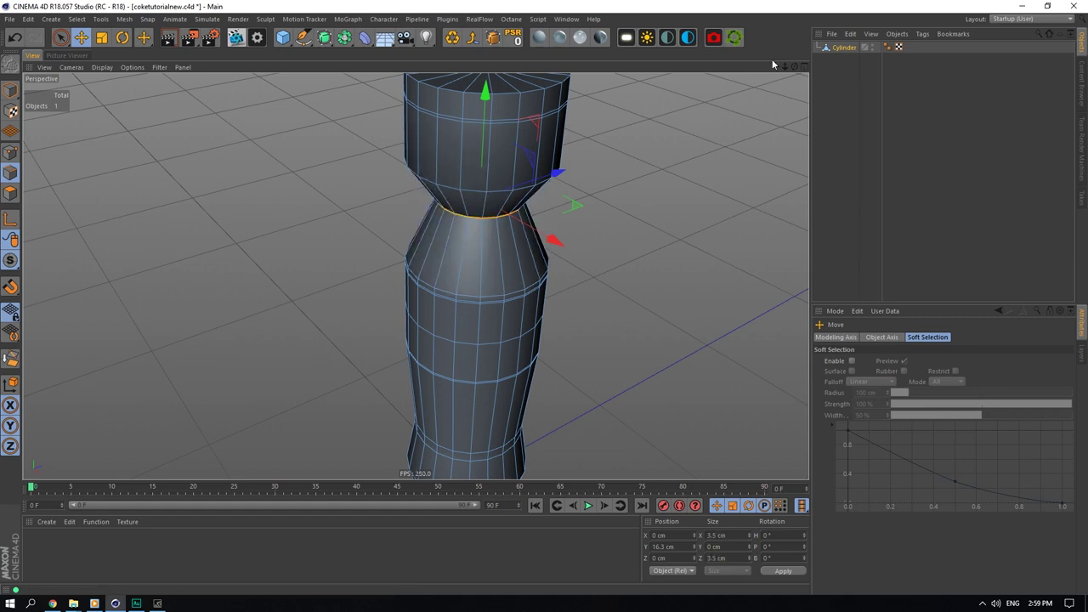
# Step: Select the cylinder's top rim edge loop and set its X and Z sizes to 2.4 cm
pyautogui.moveTo(775, 65); pyautogui.dragTo(789, 203)
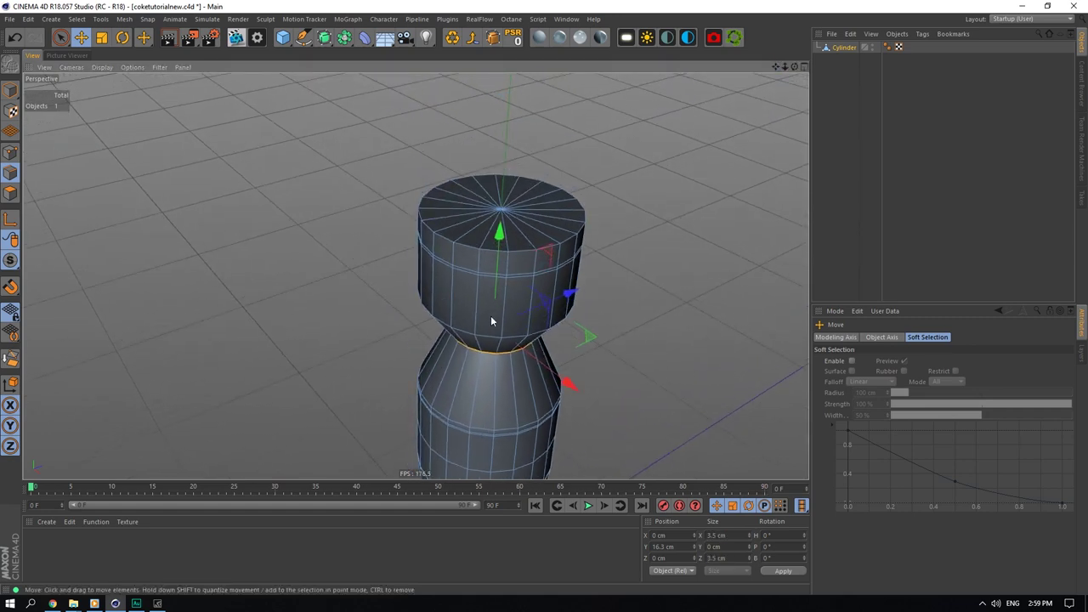
pyautogui.doubleClick(489, 249)
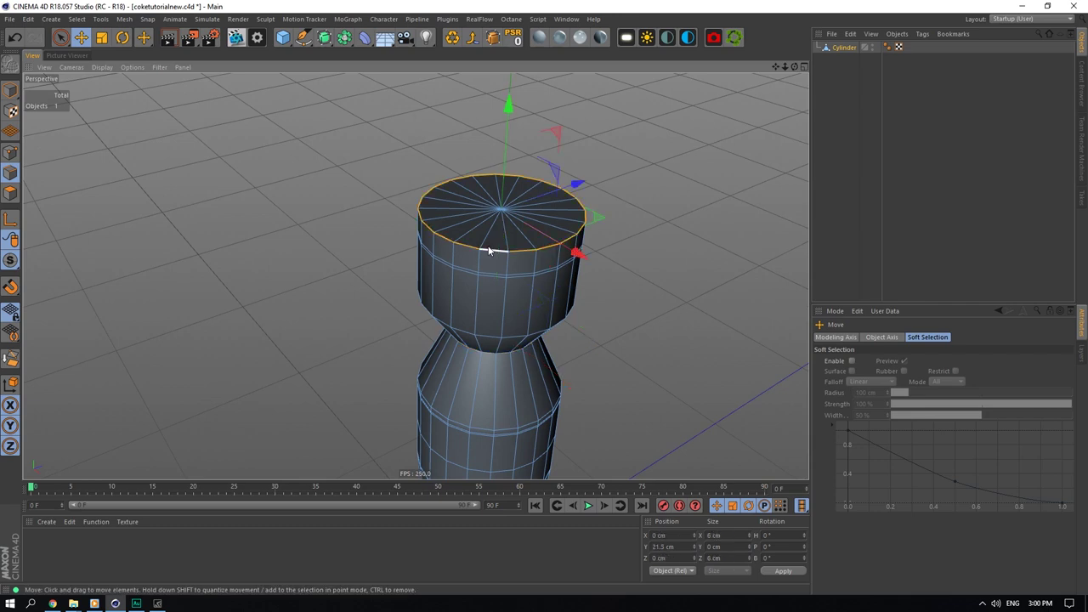
pyautogui.doubleClick(727, 536)
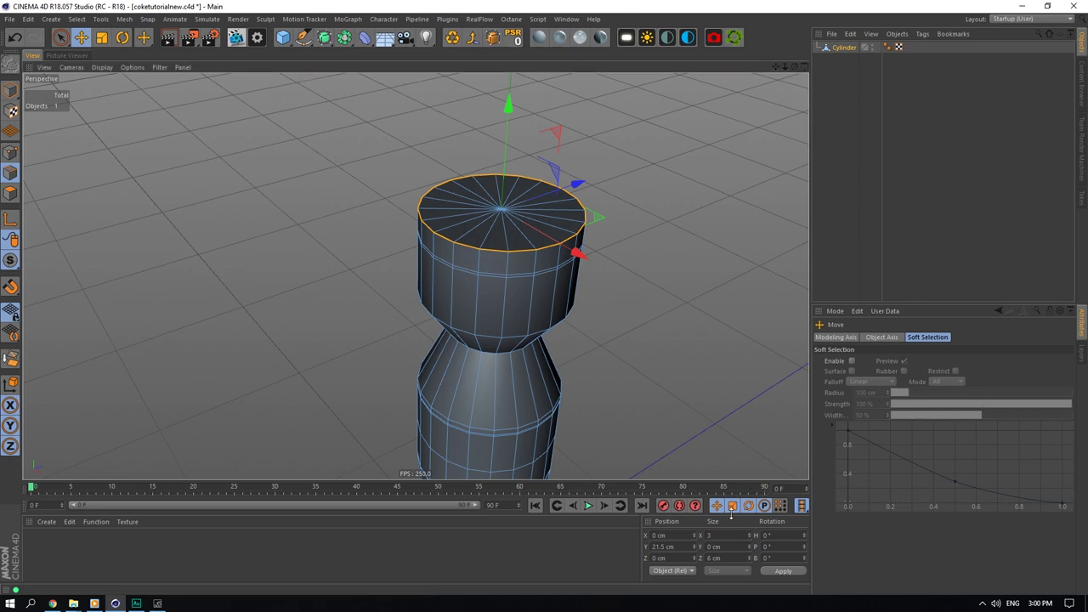
pyautogui.write('4')
pyautogui.press('Return')
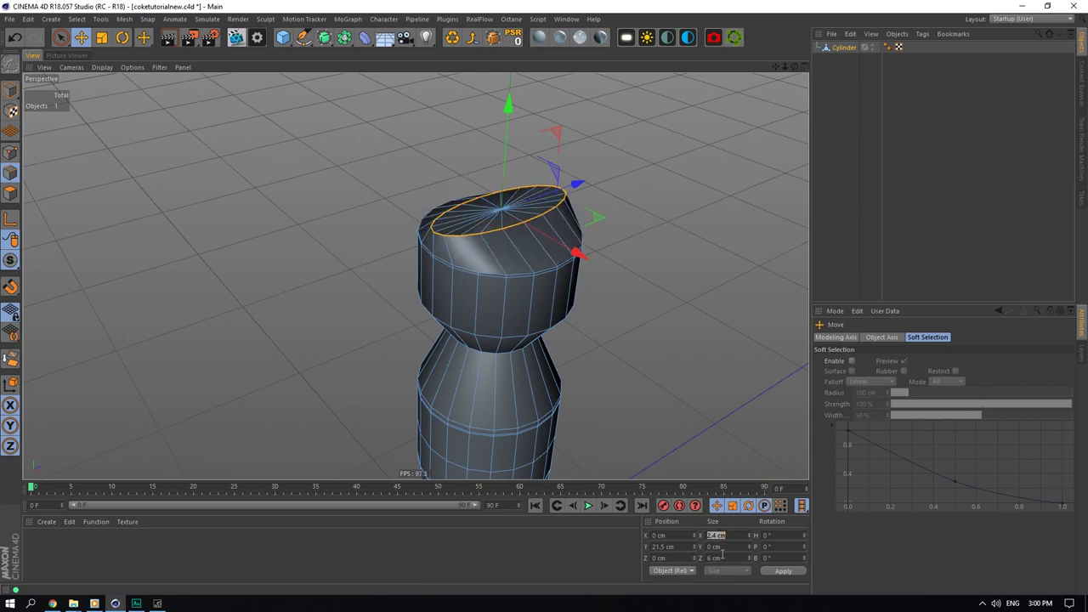
pyautogui.doubleClick(722, 558)
pyautogui.hotkey('ctrl', 'v')
pyautogui.press('Return')
# Step: Select the 20.6 cm and 20.5 cm loops plus the next loop below, and scale them in X and Z to about 2.56 cm
pyautogui.doubleClick(524, 279)
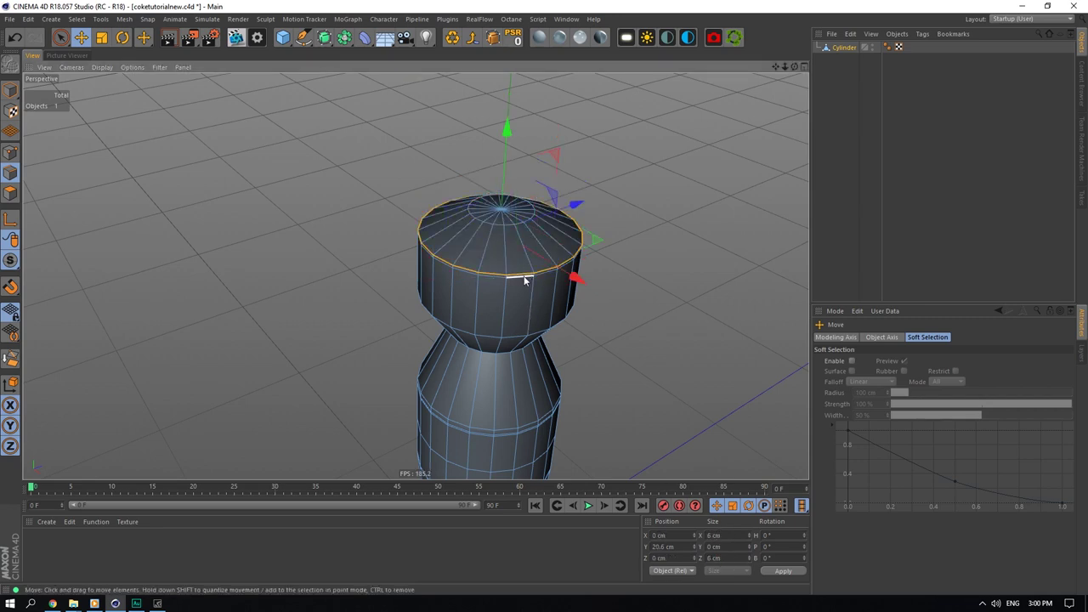
pyautogui.keyDown('shift'); pyautogui.doubleClick(524, 279); pyautogui.keyUp('shift')
pyautogui.keyDown('shift'); pyautogui.doubleClick(515, 340); pyautogui.keyUp('shift')
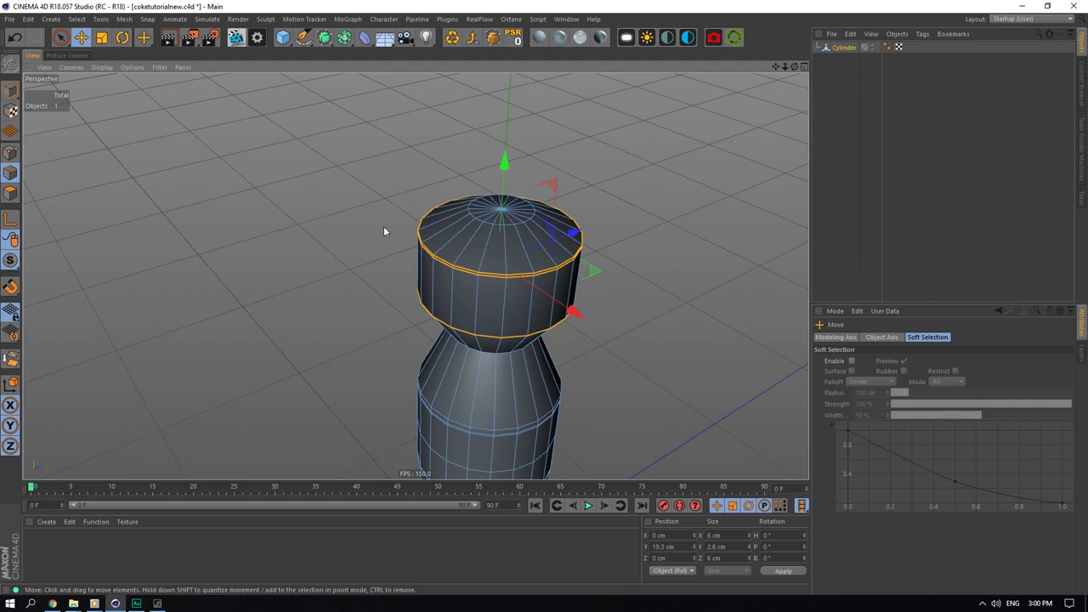
pyautogui.click(97, 37)
pyautogui.moveTo(593, 272); pyautogui.dragTo(260, 263)
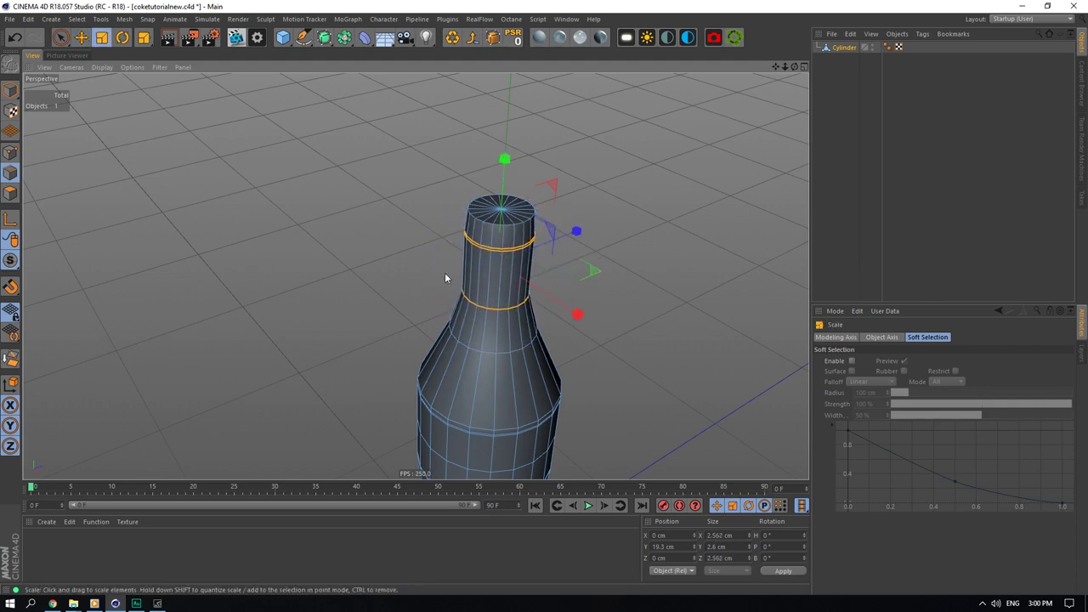
# Step: Select the 20.6 cm edge loop and widen it to 2.8 cm in X and Z
pyautogui.scroll(6, 497, 247)
pyautogui.doubleClick(476, 254)
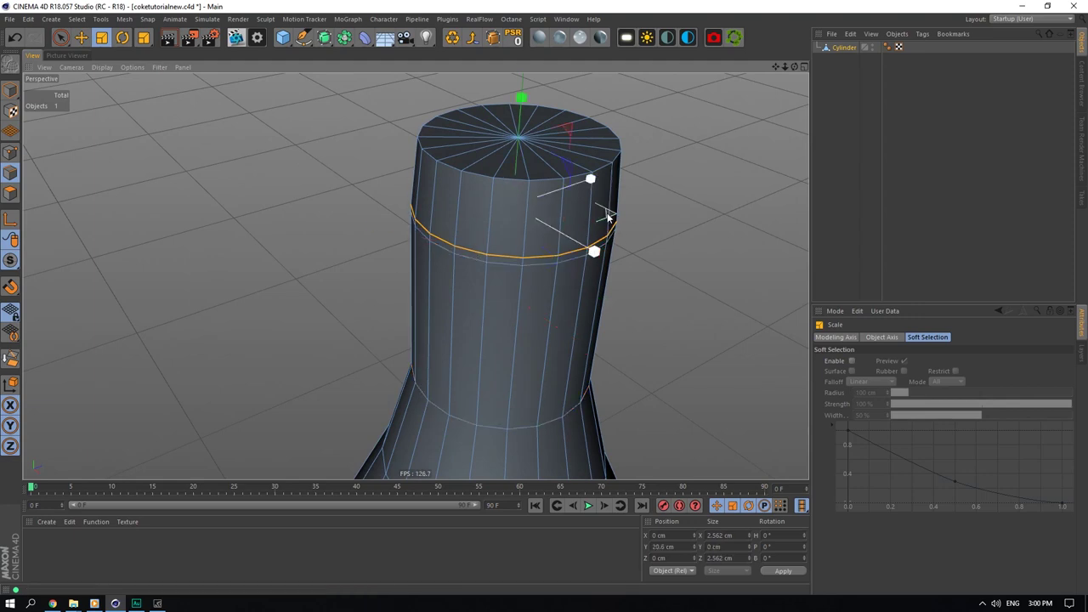
pyautogui.moveTo(607, 214); pyautogui.dragTo(645, 211)
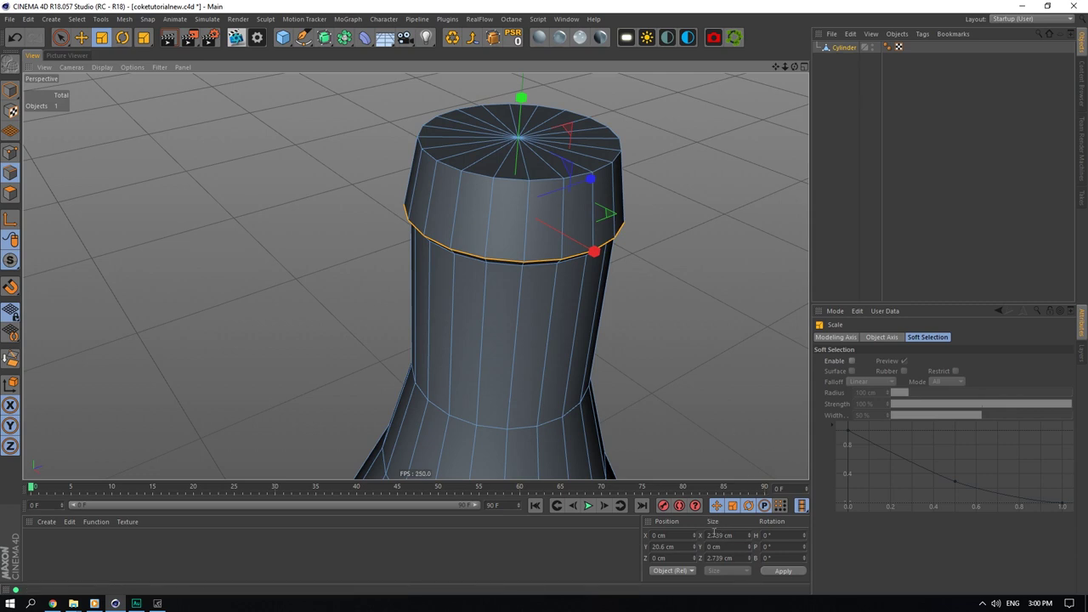
pyautogui.doubleClick(721, 534)
pyautogui.write('8')
pyautogui.press('Return')
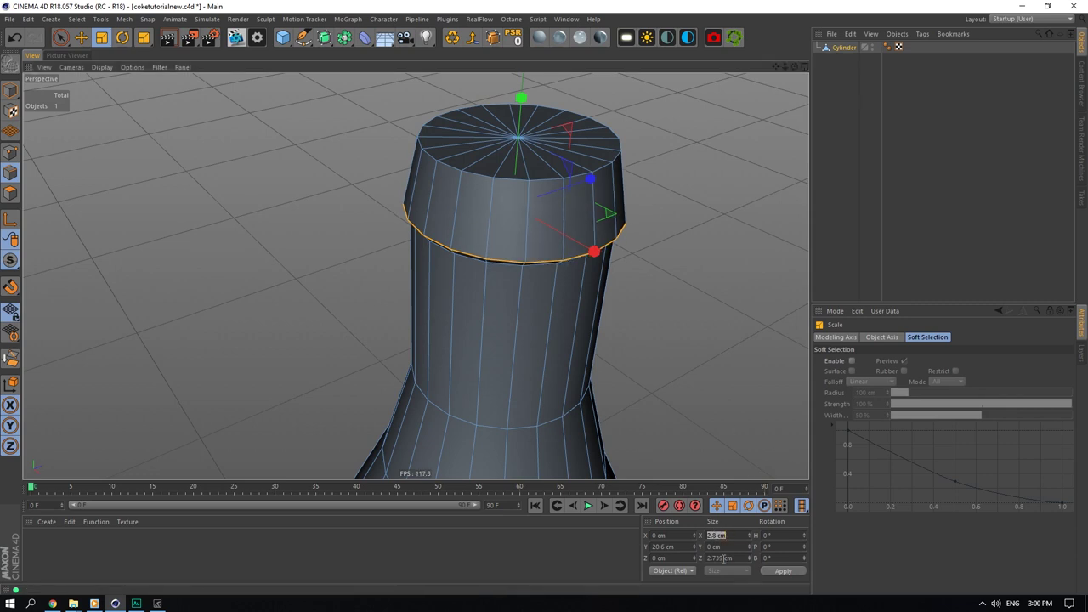
pyautogui.doubleClick(724, 559)
pyautogui.write('8')
pyautogui.press('Return')
# Step: Select the 20.5 cm edge loop just under the lip and set its X and Z sizes to 2.7 cm
pyautogui.keyDown('alt'); pyautogui.moveTo(584, 255); pyautogui.dragTo(575, 219); pyautogui.keyUp('alt')
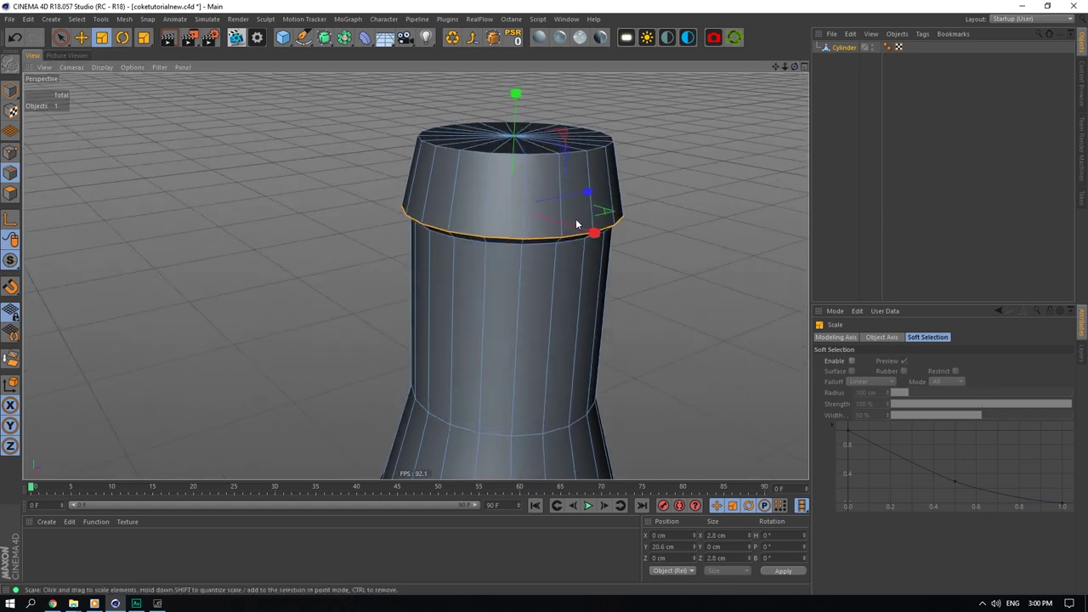
pyautogui.doubleClick(510, 244)
pyautogui.click(714, 535)
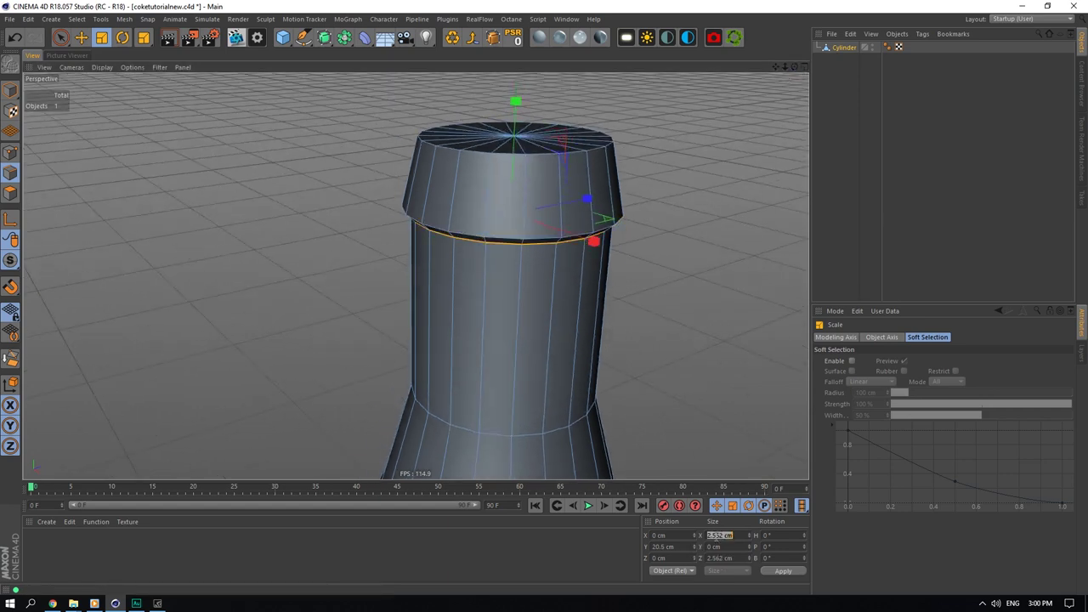
pyautogui.write('2.7')
pyautogui.press('Return')
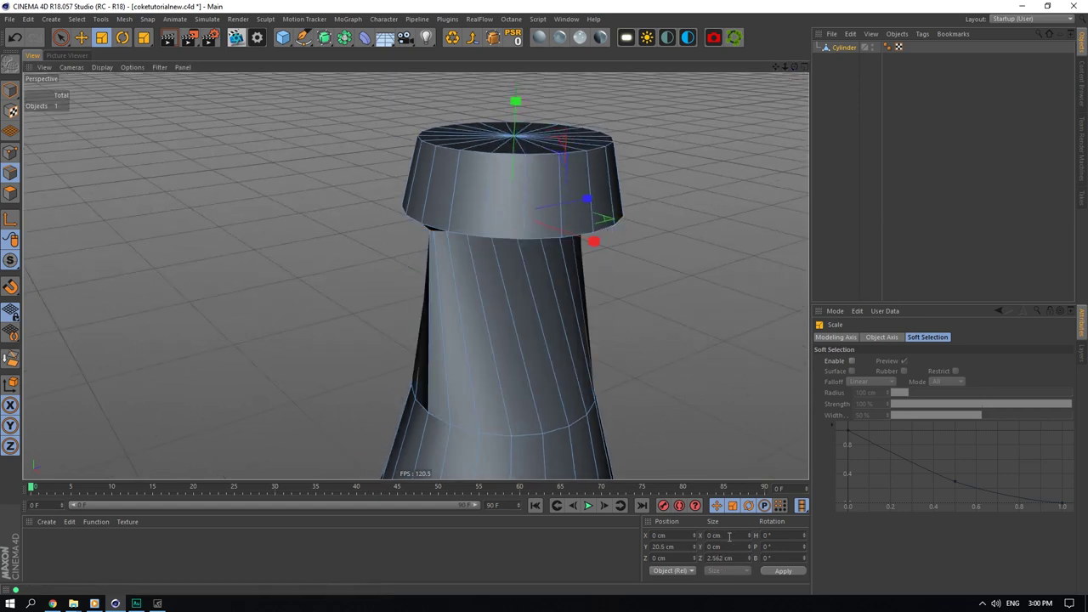
pyautogui.hotkey('ctrl', 'z')
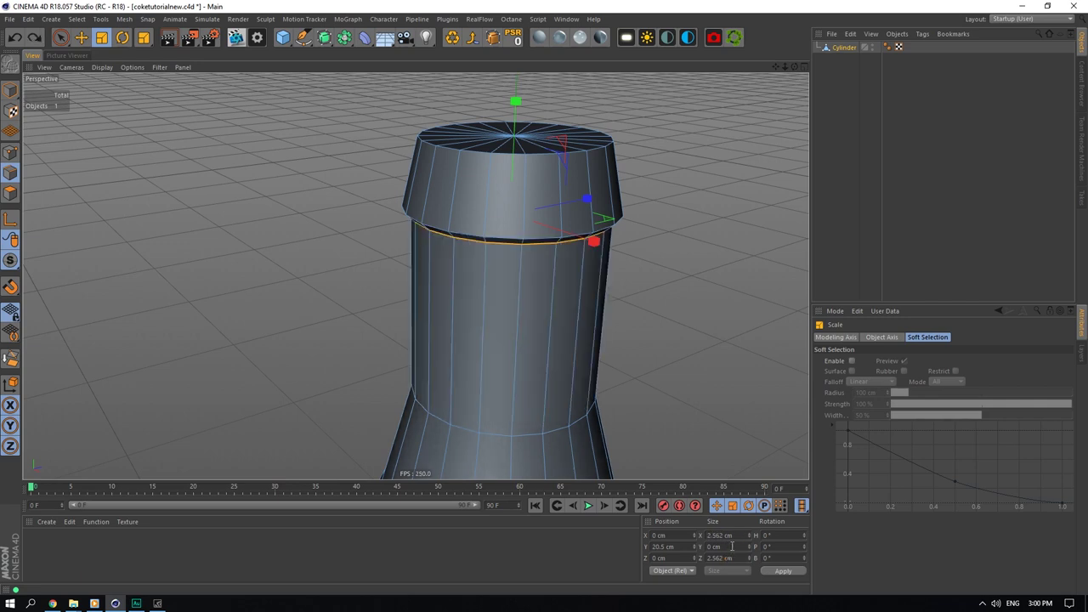
pyautogui.moveTo(716, 536); pyautogui.dragTo(739, 536)
pyautogui.write('7')
pyautogui.press('Return')
pyautogui.doubleClick(722, 537)
pyautogui.hotkey('ctrl', 'c')
pyautogui.doubleClick(723, 558)
pyautogui.hotkey('ctrl', 'v')
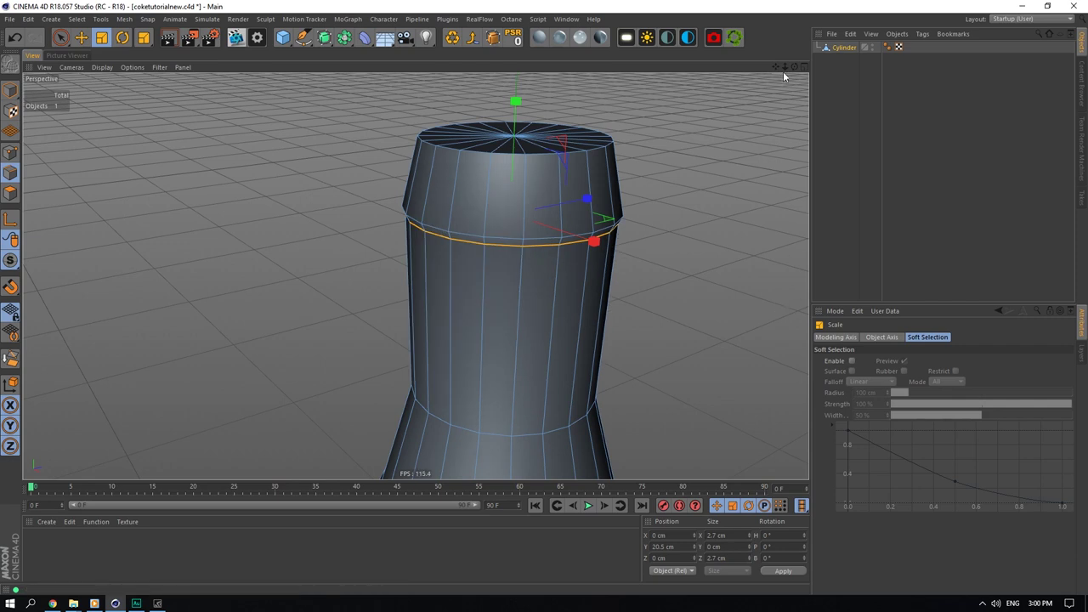
# Step: Reduce the selected 20.5 cm loop's X and Z sizes to 2.6 cm
pyautogui.moveTo(713, 536); pyautogui.dragTo(736, 536)
pyautogui.write('.6')
pyautogui.press('Return')
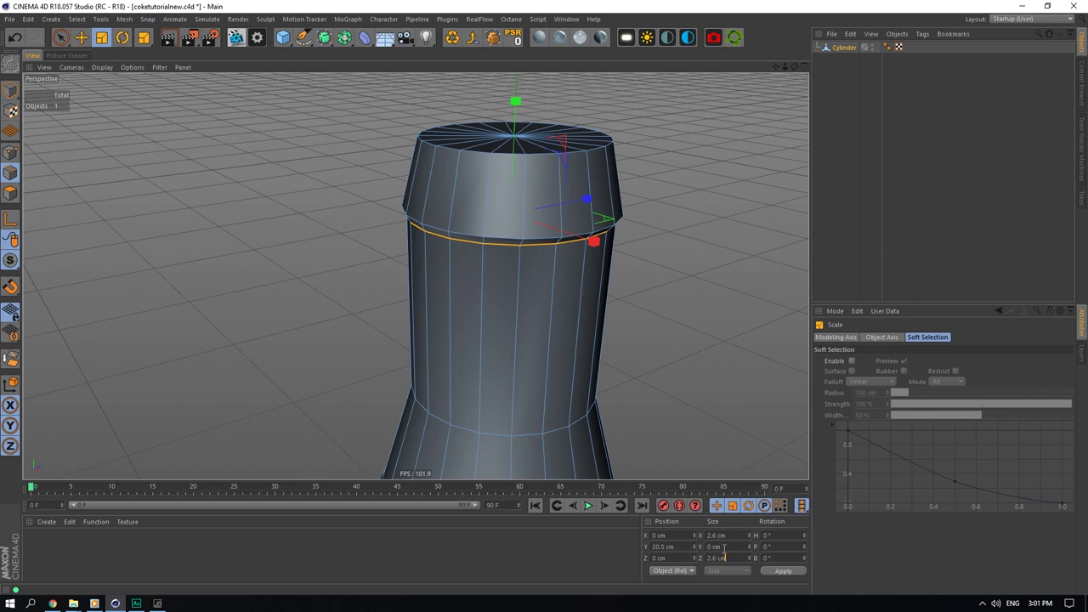
pyautogui.press('Return')
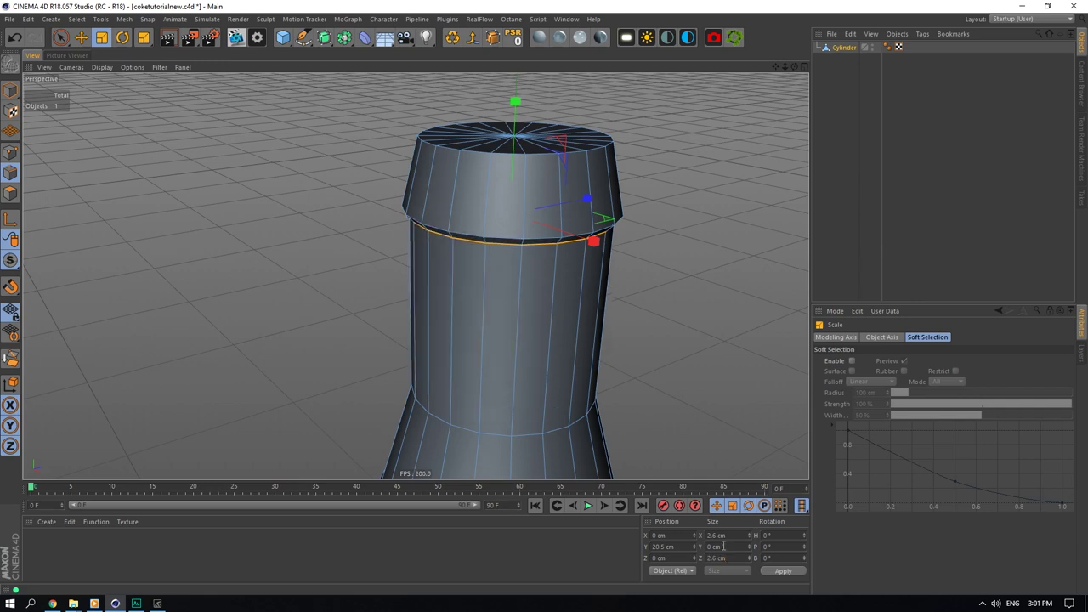
# Step: Add a loop cut in the lower part of the bottle's lip section, at about 24.7% offset
pyautogui.rightClick(518, 146)
pyautogui.click(557, 329)
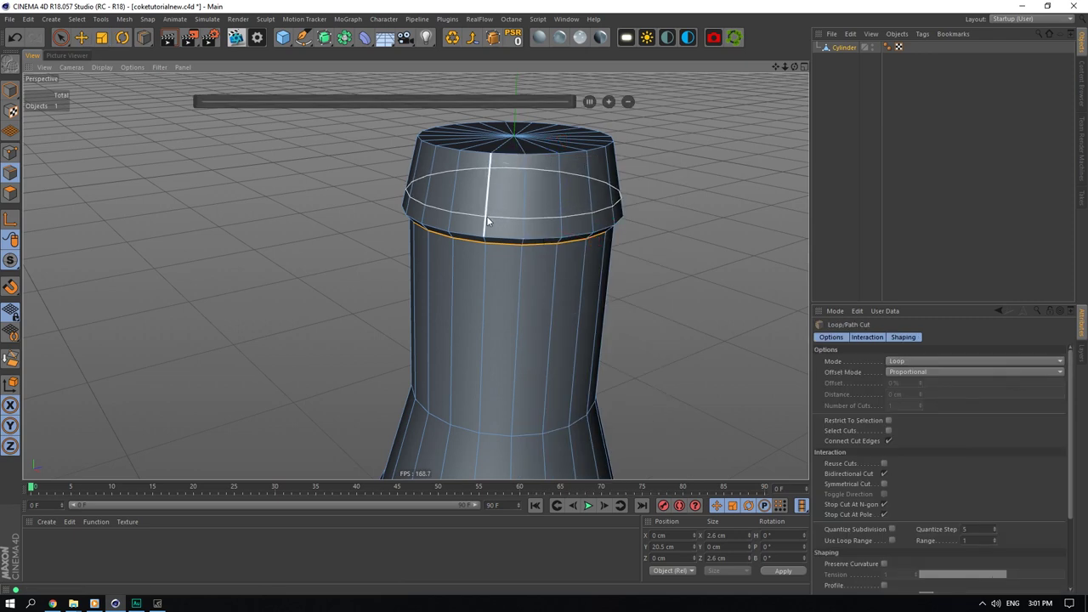
pyautogui.click(488, 221)
# Step: Select the 4.7 cm edge loop with the Move tool and set its X and Z sizes to 5.1 cm
pyautogui.moveTo(775, 67)
pyautogui.mouseDown()
pyautogui.moveTo(794, 65)
pyautogui.moveTo(783, 54)
pyautogui.mouseUp()
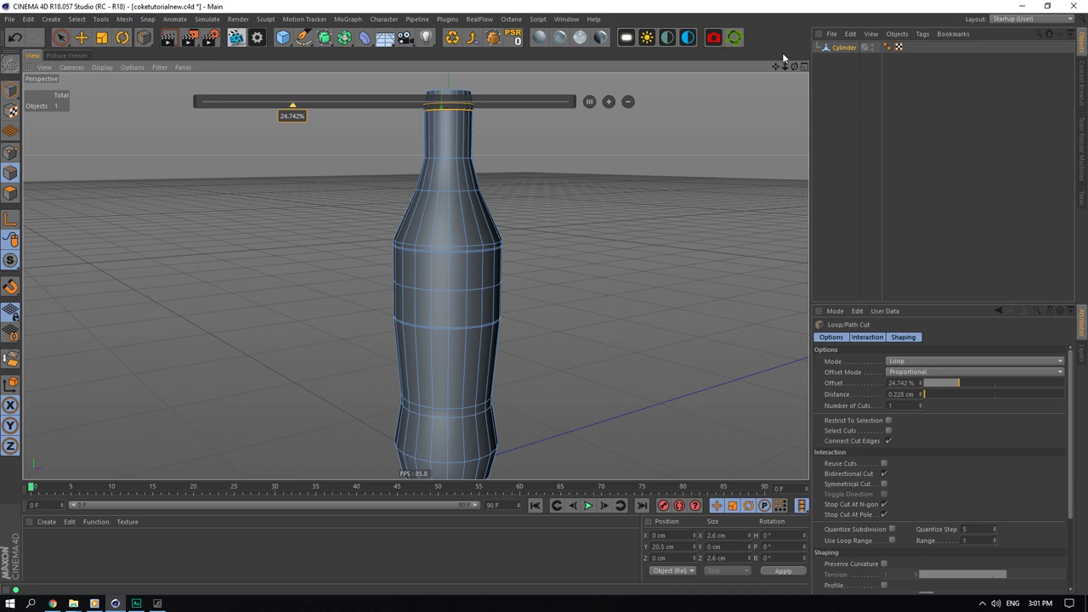
pyautogui.click(82, 39)
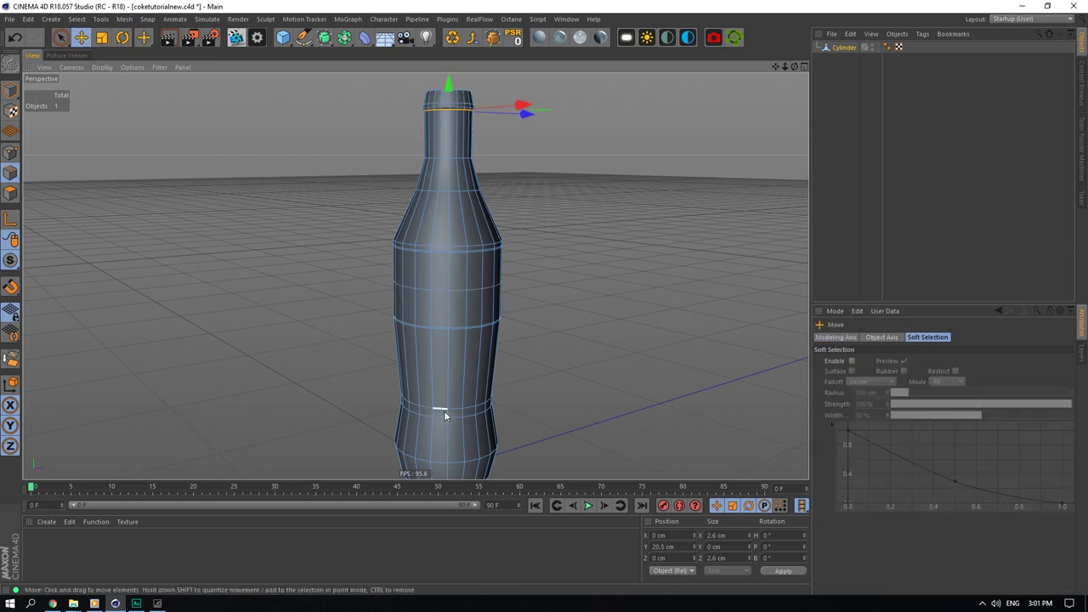
pyautogui.doubleClick(444, 410)
pyautogui.doubleClick(718, 536)
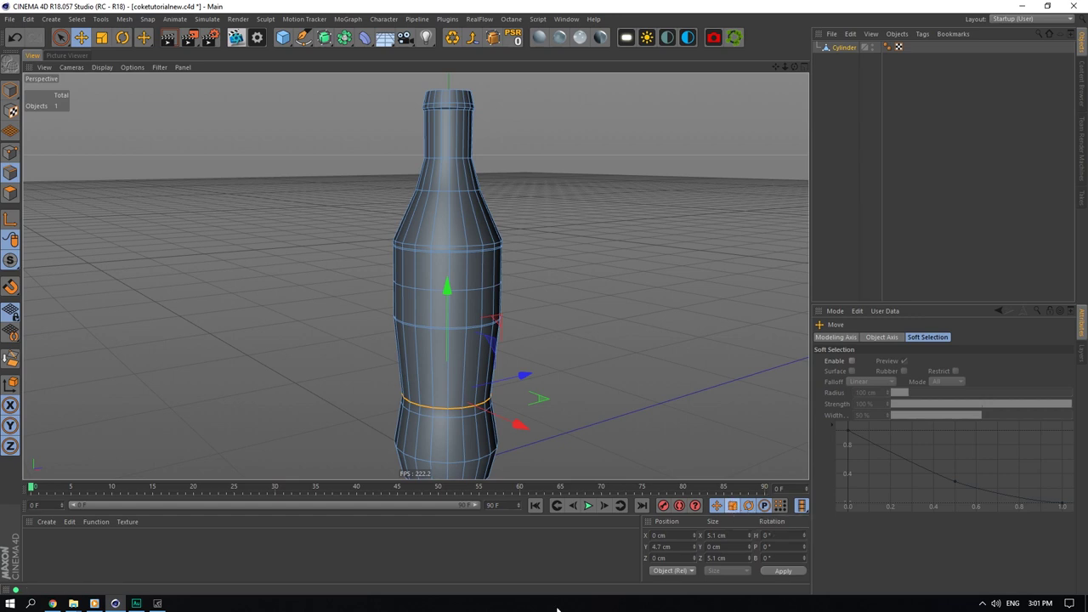
# Step: Add a loop cut on the bottle's bottom cap close to the outer rim, at about 1.5% offset
pyautogui.moveTo(775, 66); pyautogui.dragTo(776, 32)
pyautogui.keyDown('alt'); pyautogui.moveTo(416, 276); pyautogui.dragTo(452, 253); pyautogui.keyUp('alt')
pyautogui.rightClick(452, 253)
pyautogui.click(511, 425)
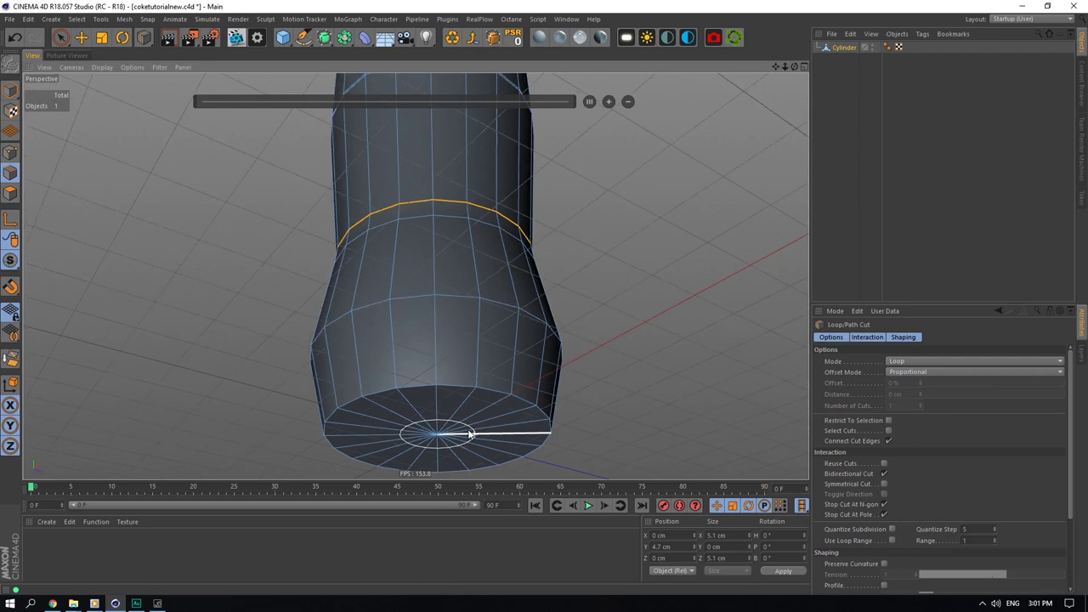
pyautogui.keyDown('alt'); pyautogui.moveTo(471, 433); pyautogui.dragTo(426, 380); pyautogui.keyUp('alt')
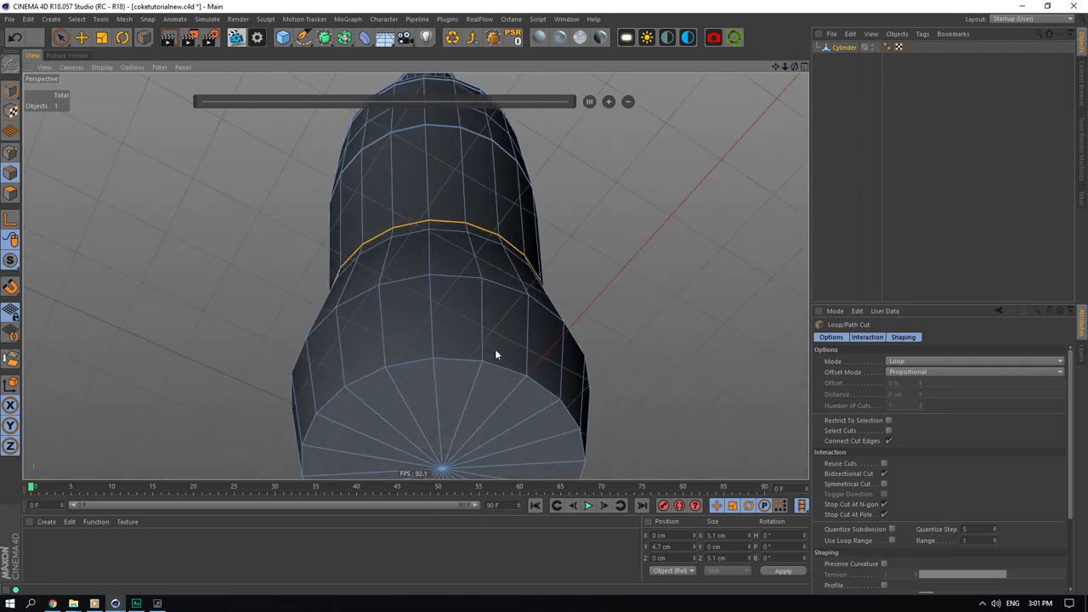
pyautogui.click(481, 362)
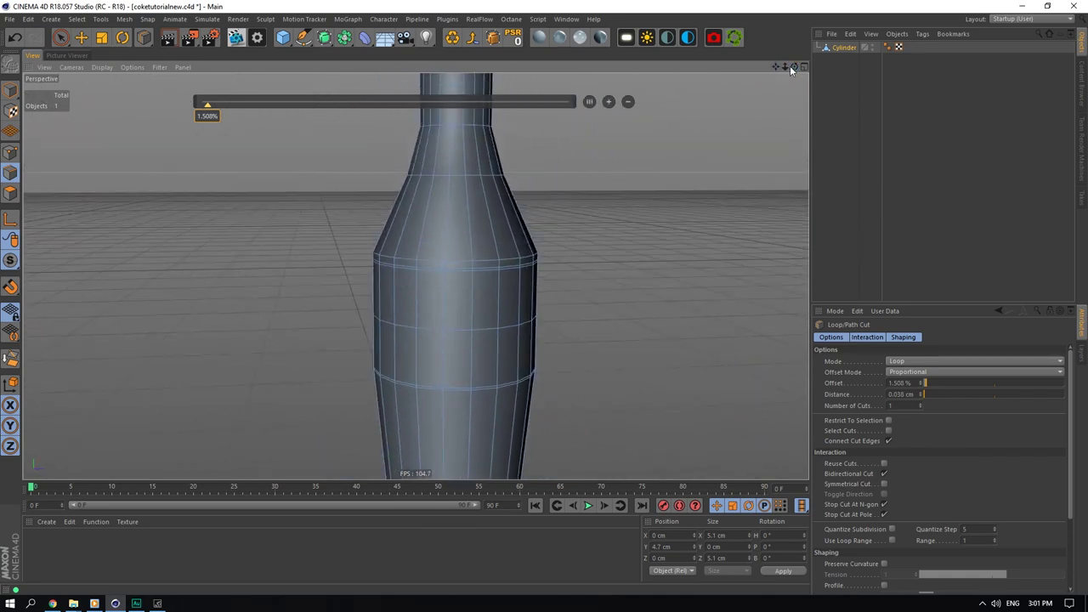
# Step: Add a loop cut on the bottle's top cap close to the outer rim, at about 97% offset
pyautogui.moveTo(792, 69); pyautogui.dragTo(776, 161)
pyautogui.scroll(8, 494, 193)
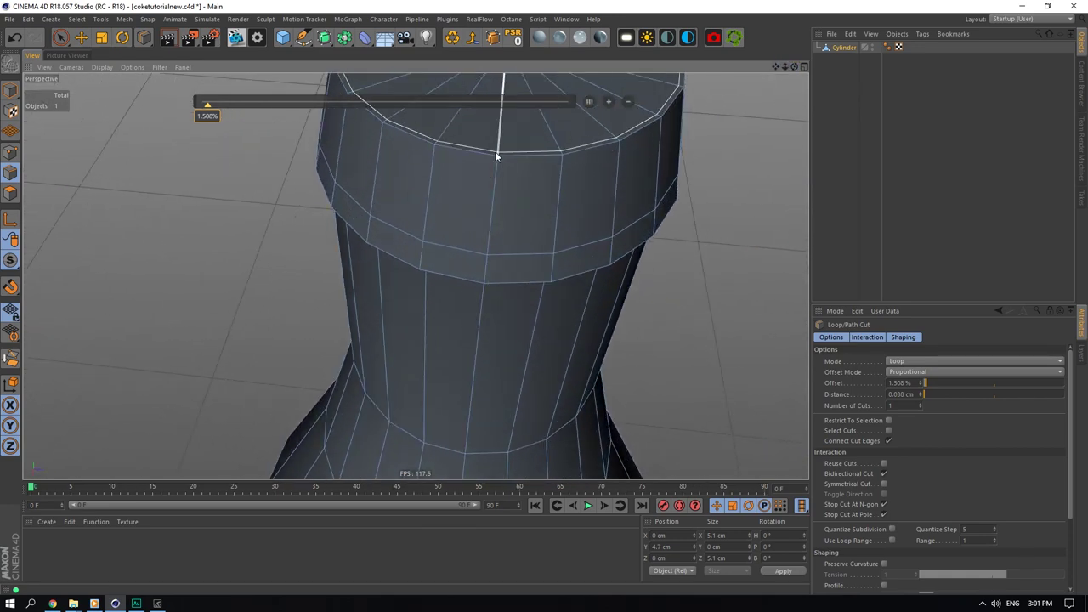
pyautogui.click(495, 152)
pyautogui.scroll(-10, 552, 177)
pyautogui.scroll(6, 465, 210)
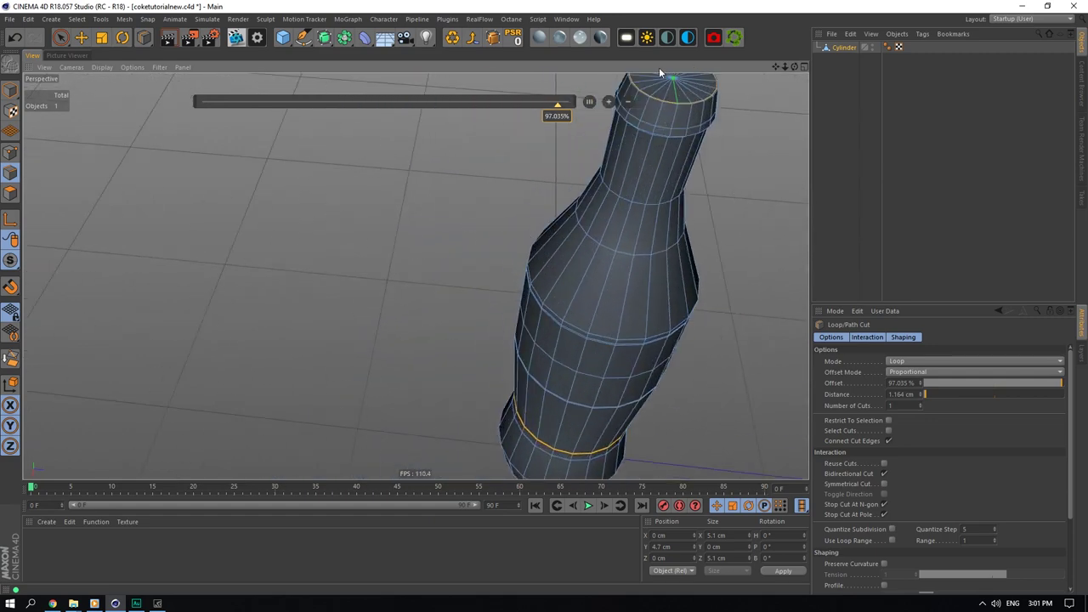
# Step: Add a Subdivision Surface as the parent of the Cylinder and view the whole smoothed bottle
pyautogui.moveTo(325, 38); pyautogui.dragTo(352, 54)
pyautogui.keyDown('alt'); pyautogui.click(324, 37); pyautogui.keyUp('alt')
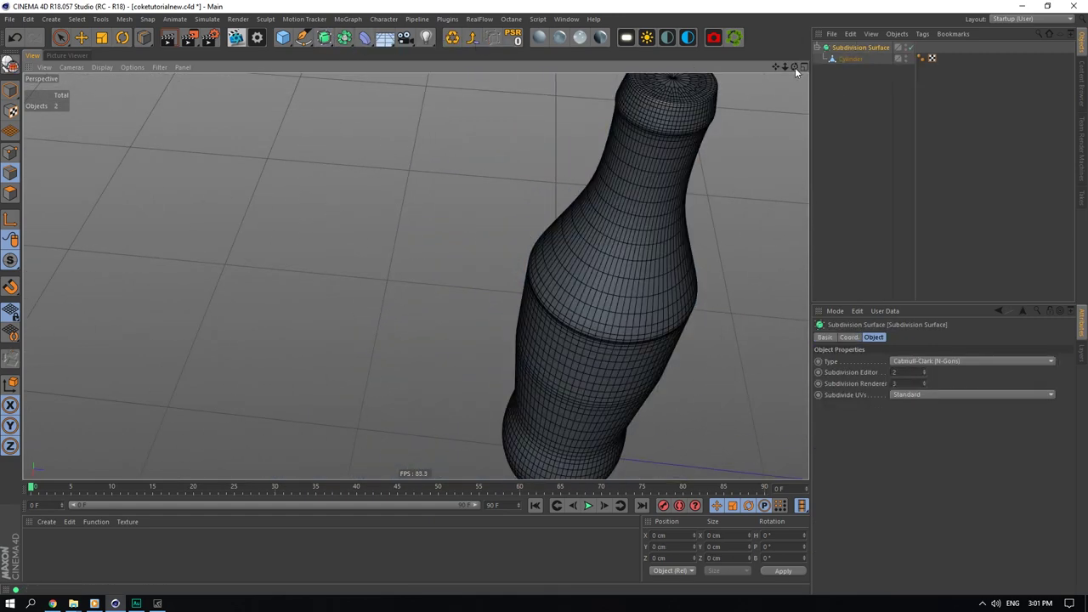
pyautogui.moveTo(795, 68); pyautogui.dragTo(732, 98)
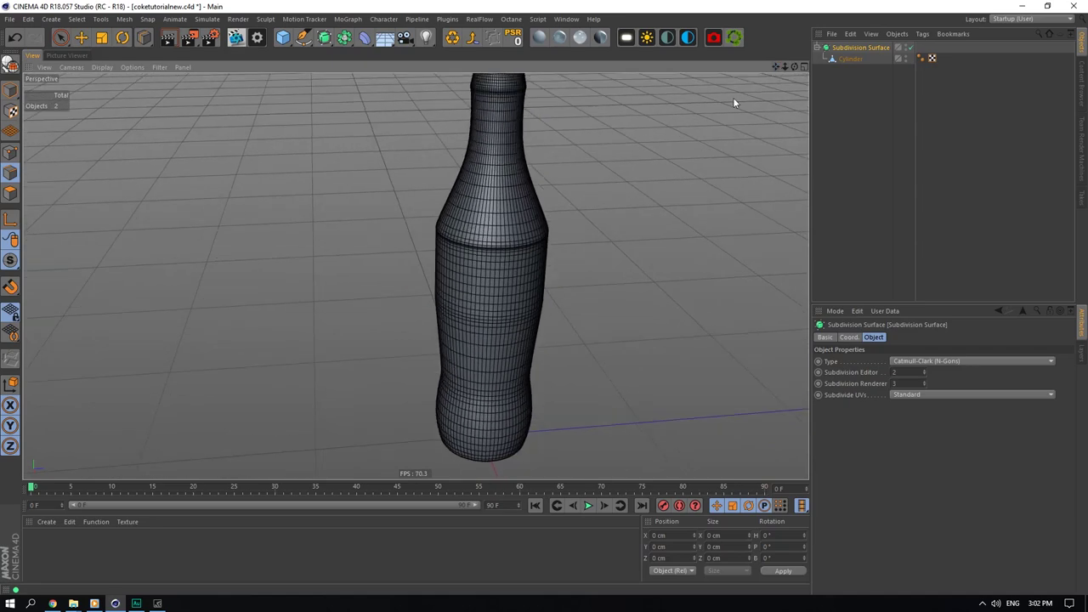
pyautogui.scroll(5, 467, 348)
pyautogui.moveTo(784, 68); pyautogui.dragTo(790, 25)
pyautogui.scroll(-3, 416, 275)
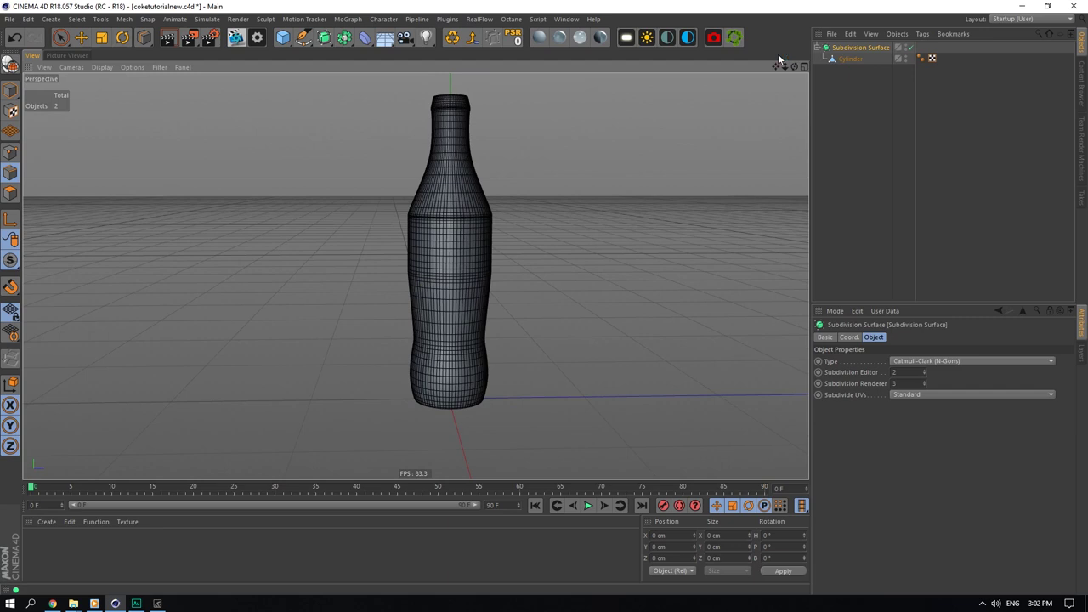
# Step: Select the 4.7 cm edge loop and the one just below it, and scale both to about 4.9 cm in X and Z with subdivision enabled
pyautogui.scroll(5, 437, 361)
pyautogui.click(911, 48)
pyautogui.click(852, 60)
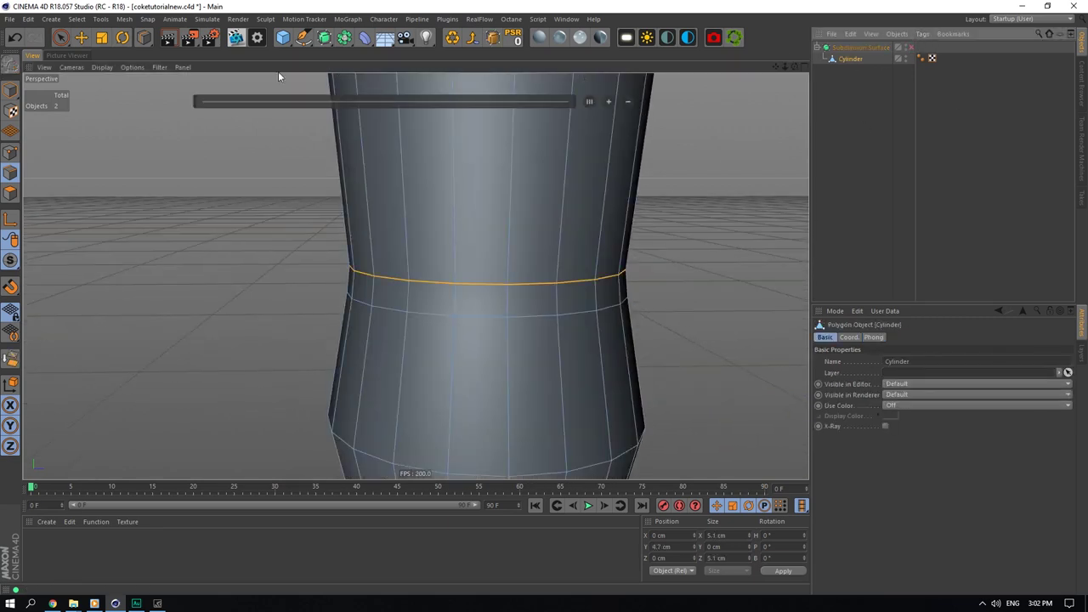
pyautogui.click(82, 38)
pyautogui.keyDown('shift'); pyautogui.doubleClick(482, 313); pyautogui.keyUp('shift')
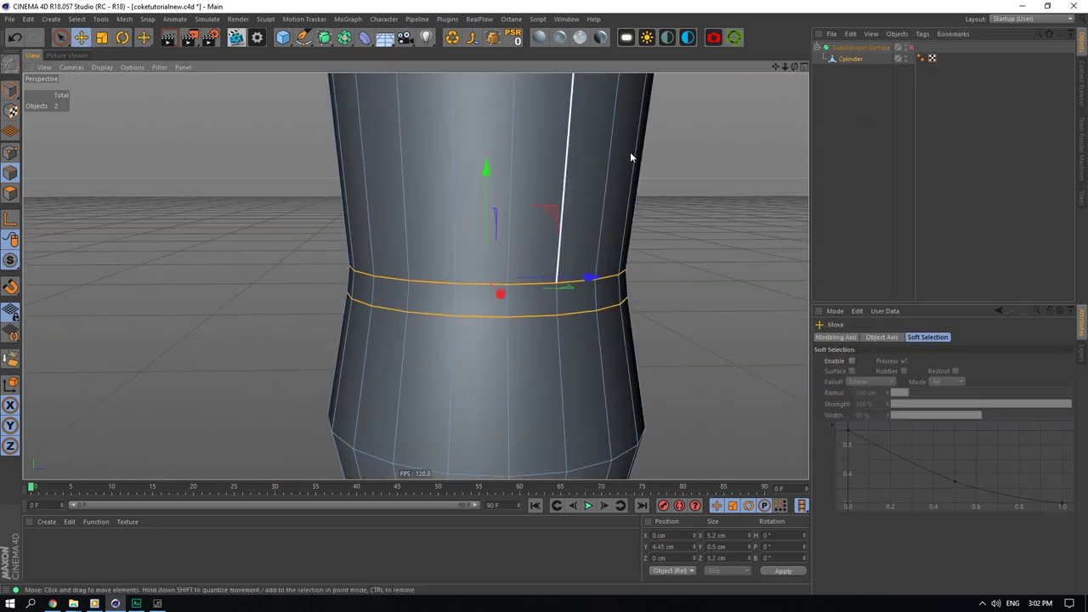
pyautogui.moveTo(795, 66); pyautogui.dragTo(778, 111)
pyautogui.press('t')
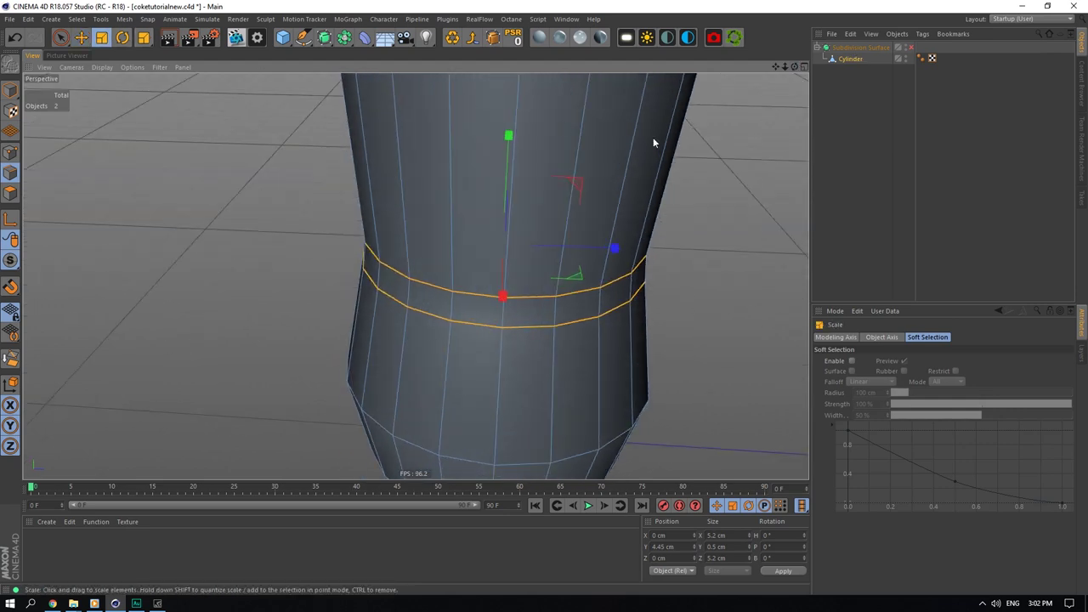
pyautogui.click(911, 47)
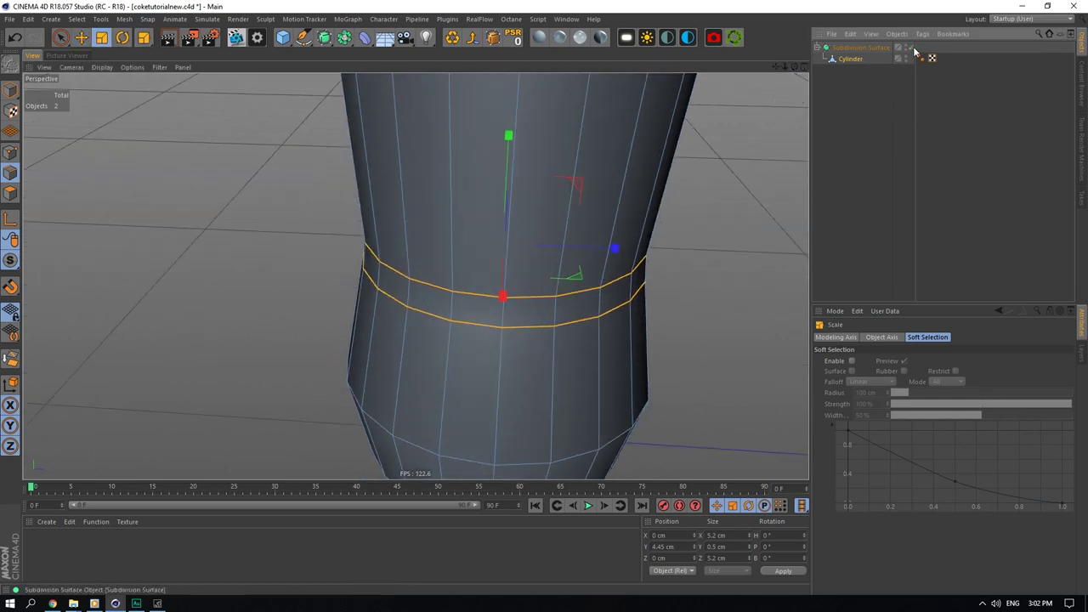
pyautogui.moveTo(578, 272); pyautogui.dragTo(549, 270)
pyautogui.scroll(-5, 615, 296)
pyautogui.click(856, 166)
pyautogui.moveTo(785, 67); pyautogui.dragTo(770, 67)
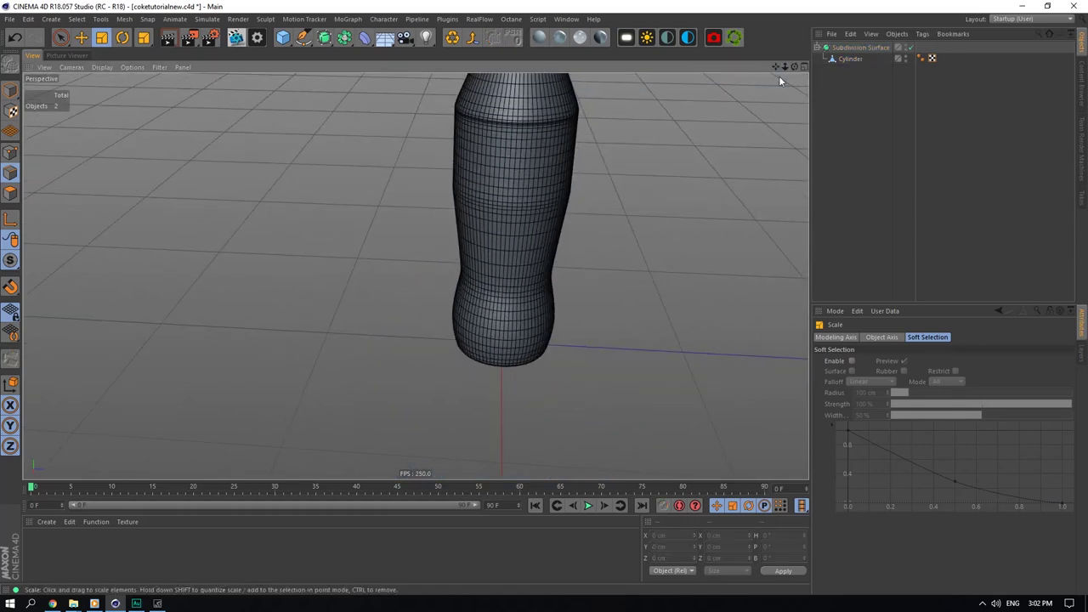
pyautogui.moveTo(795, 67)
pyautogui.mouseDown()
pyautogui.moveTo(796, 34)
pyautogui.moveTo(797, 51)
pyautogui.mouseUp()
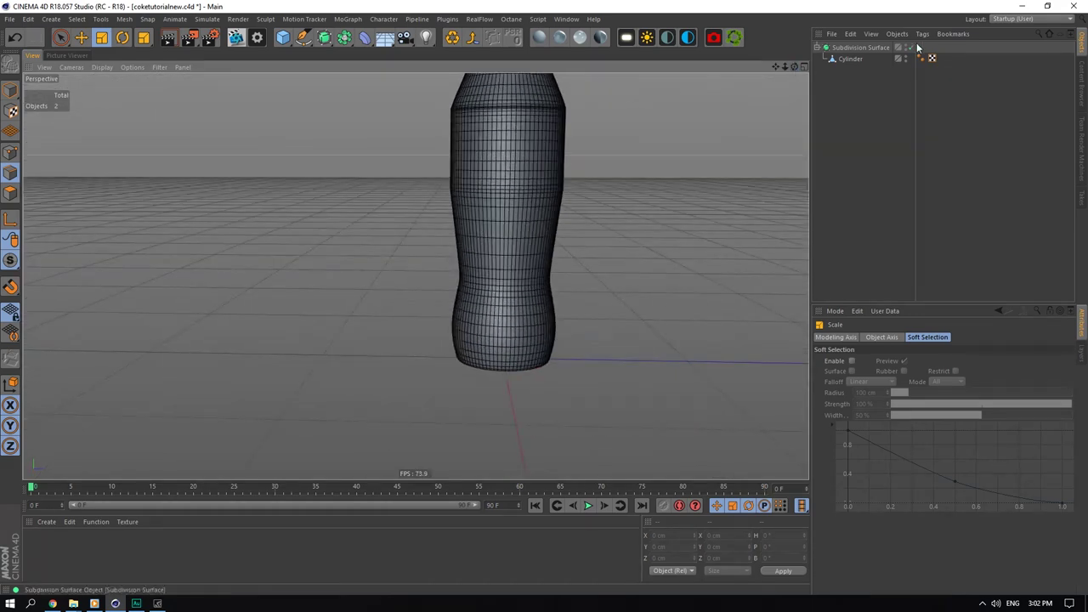
# Step: With subdivision disabled, bevel the 1.8 cm edge loop near the base by about 0.83 cm and preview the smoothed result
pyautogui.click(871, 50)
pyautogui.click(909, 48)
pyautogui.click(853, 59)
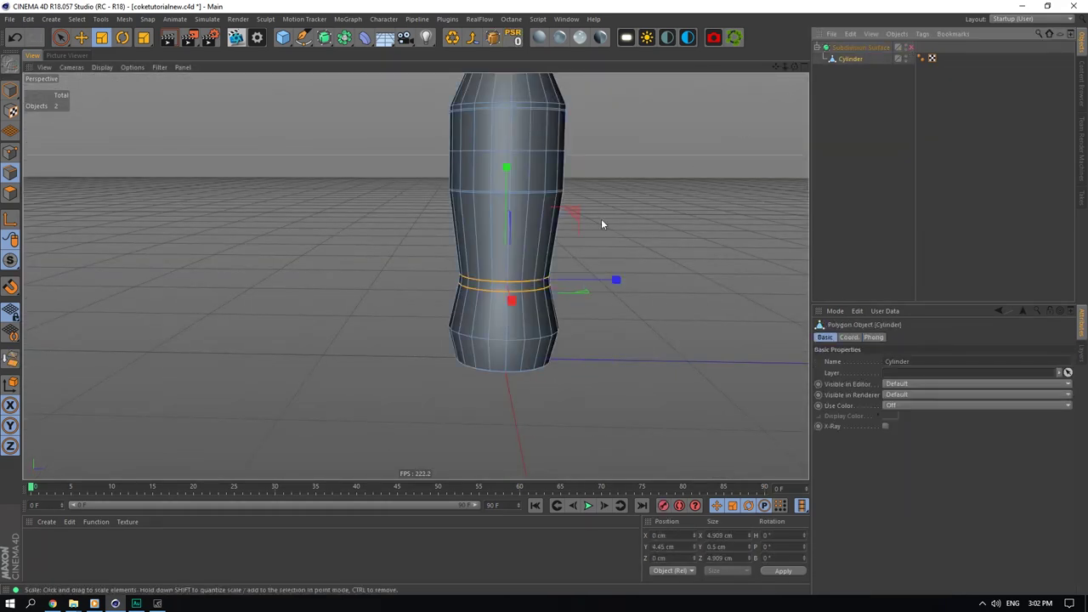
pyautogui.scroll(3, 509, 315)
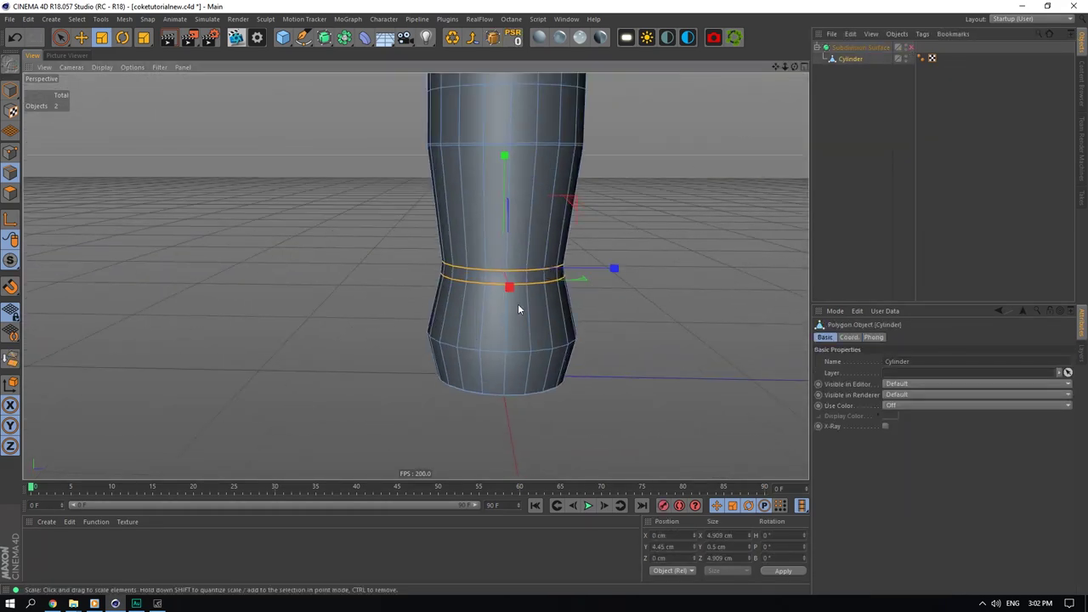
pyautogui.doubleClick(523, 351)
pyautogui.rightClick(534, 337)
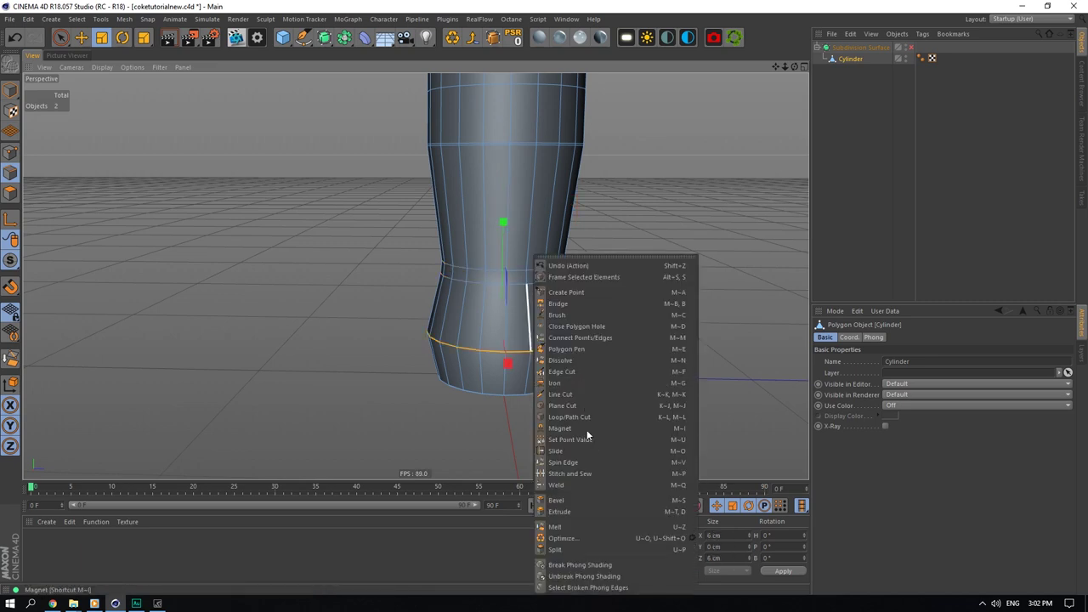
pyautogui.click(573, 501)
pyautogui.moveTo(547, 378); pyautogui.dragTo(574, 377)
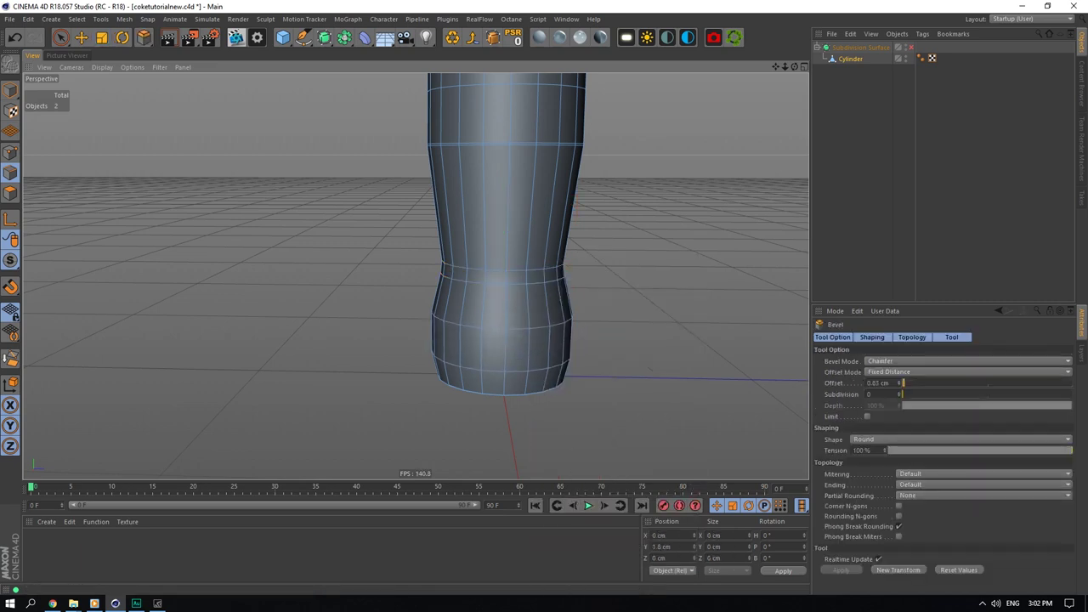
pyautogui.moveTo(650, 369); pyautogui.dragTo(651, 369)
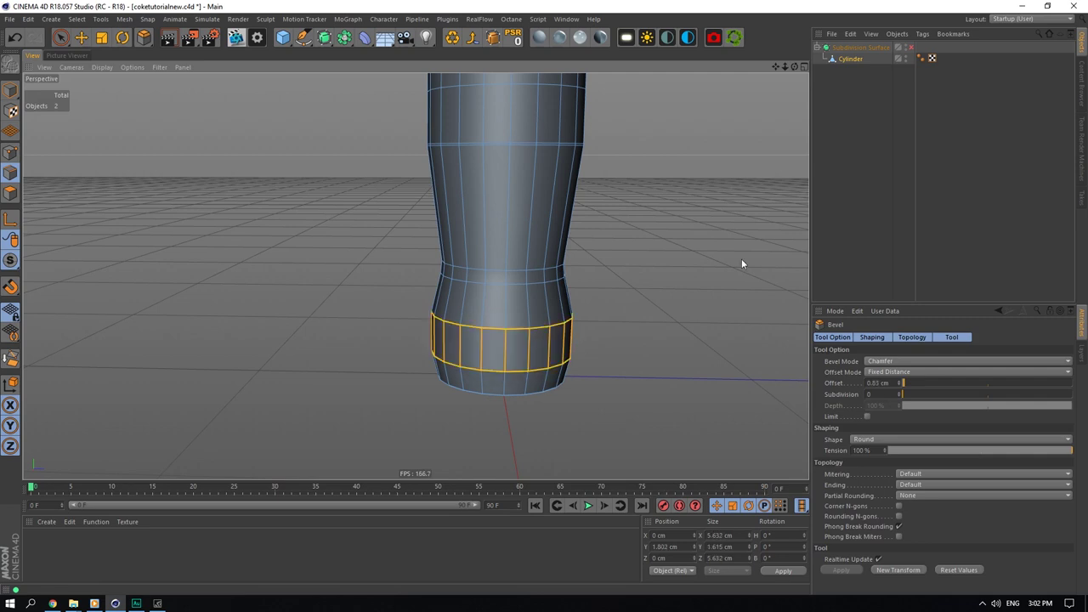
pyautogui.click(912, 48)
pyautogui.click(857, 78)
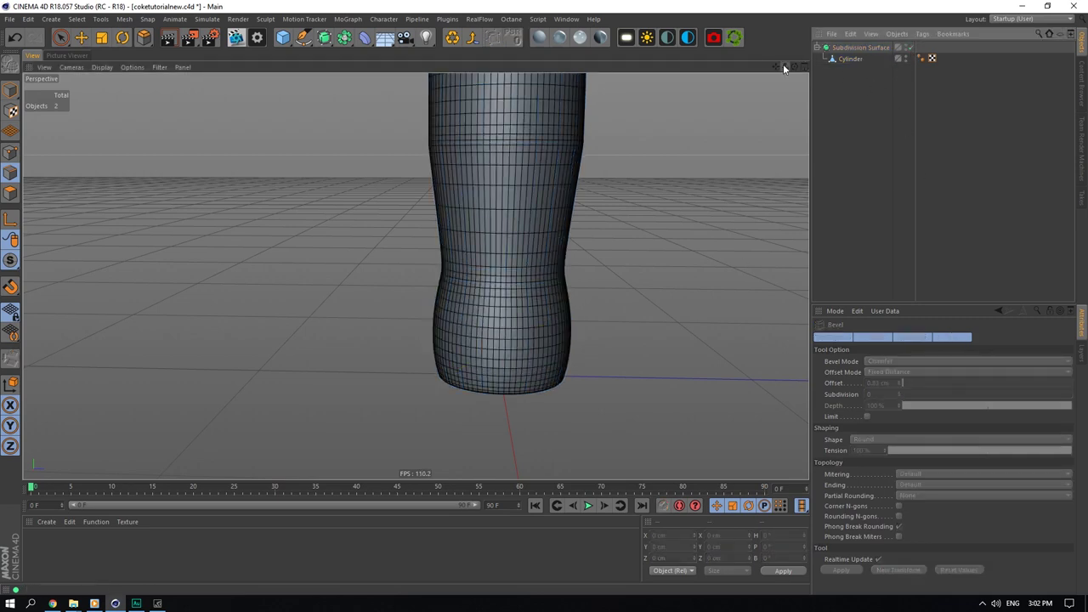
# Step: Disable subdivision, select the upper and lower edge loops of the bevelled base band, and move them slightly upward
pyautogui.click(911, 47)
pyautogui.click(851, 58)
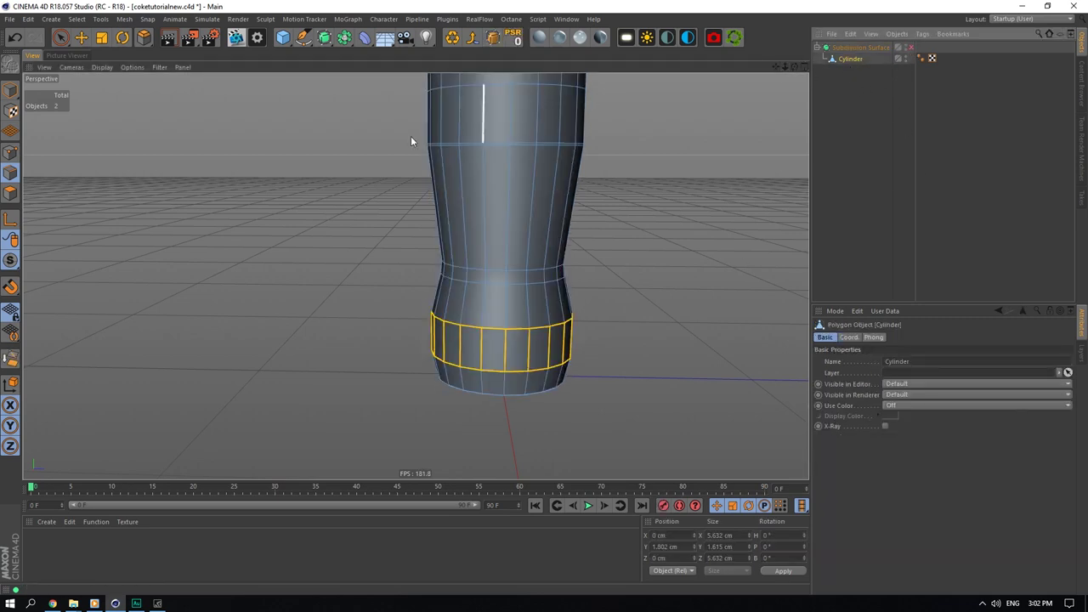
pyautogui.click(85, 39)
pyautogui.doubleClick(493, 329)
pyautogui.keyDown('shift'); pyautogui.doubleClick(494, 370); pyautogui.keyUp('shift')
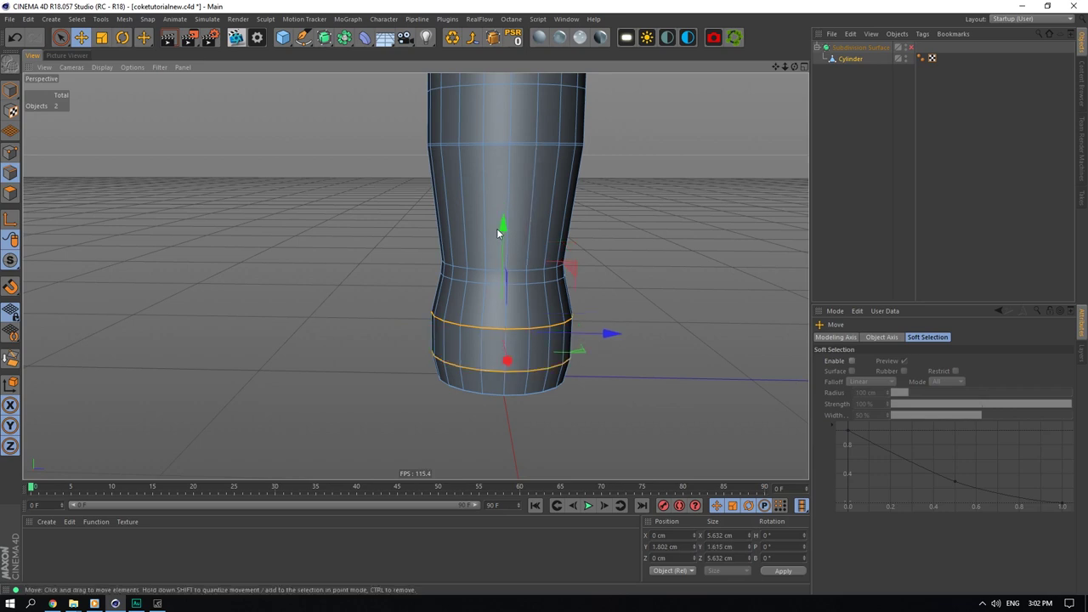
pyautogui.moveTo(502, 227)
pyautogui.mouseDown()
pyautogui.moveTo(505, 211)
pyautogui.moveTo(503, 229)
pyautogui.mouseUp()
# Step: Select both edge loops of the base band, set their X and Z sizes to 6 cm, and re-enable subdivision
pyautogui.doubleClick(482, 362)
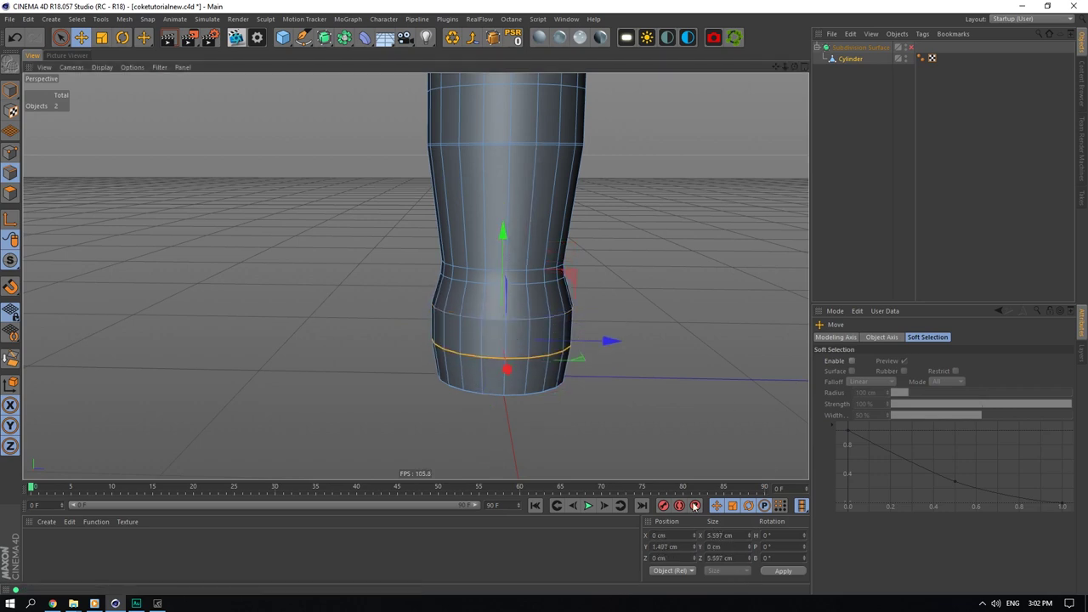
pyautogui.keyDown('shift'); pyautogui.doubleClick(491, 321); pyautogui.keyUp('shift')
pyautogui.doubleClick(730, 535)
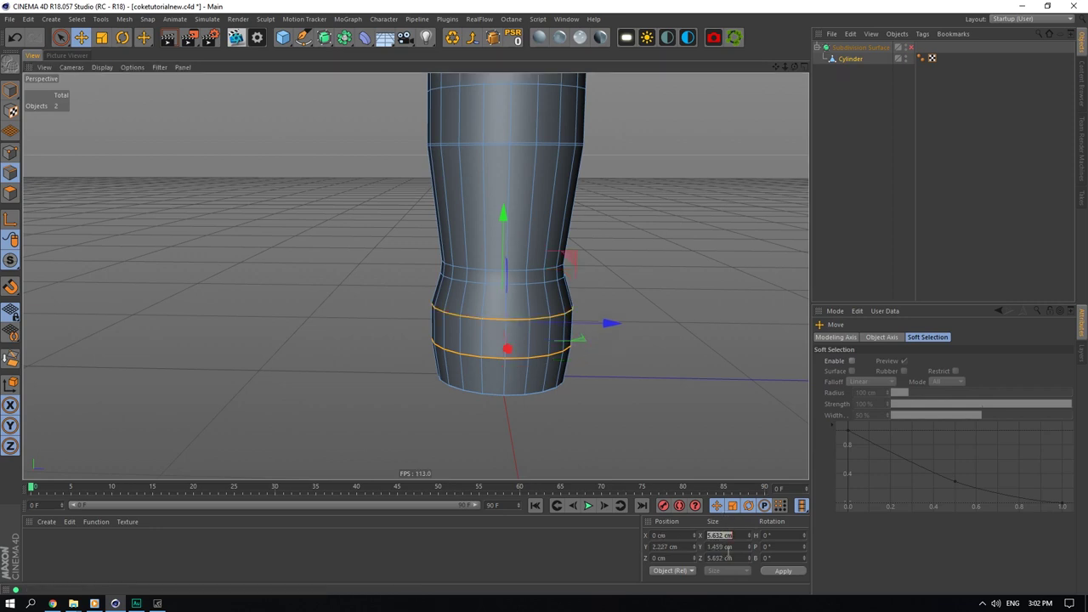
pyautogui.write('6')
pyautogui.doubleClick(729, 558)
pyautogui.write('6')
pyautogui.press('Return')
pyautogui.click(950, 151)
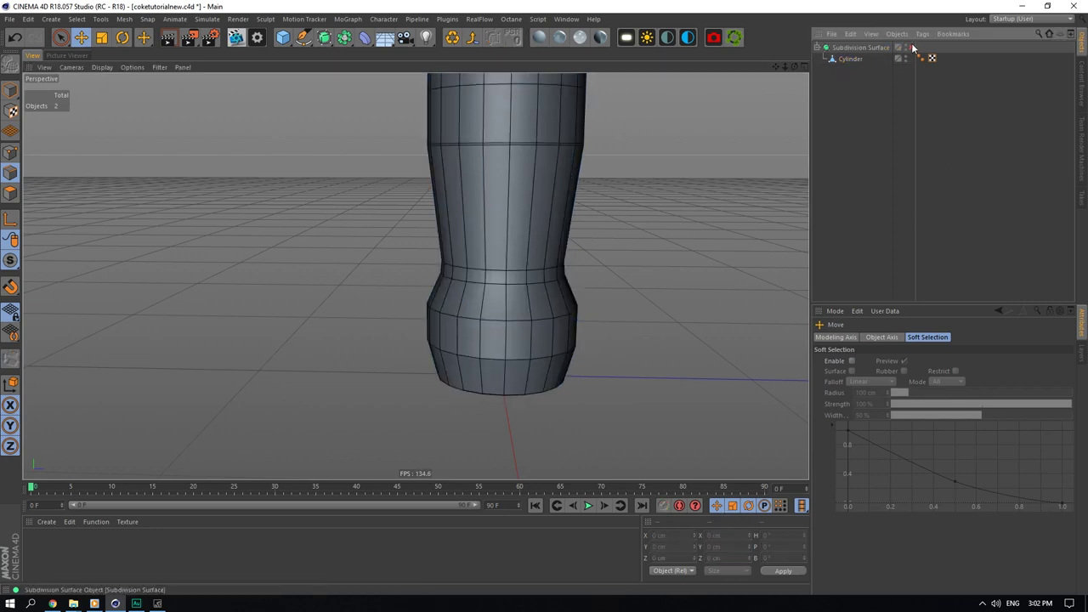
pyautogui.click(913, 48)
# Step: Lower the two base band loops to a Y position of about 2.1 cm and preview the bottle with subdivision enabled
pyautogui.click(912, 47)
pyautogui.click(864, 58)
pyautogui.moveTo(508, 214); pyautogui.dragTo(511, 218)
pyautogui.click(935, 156)
pyautogui.click(912, 48)
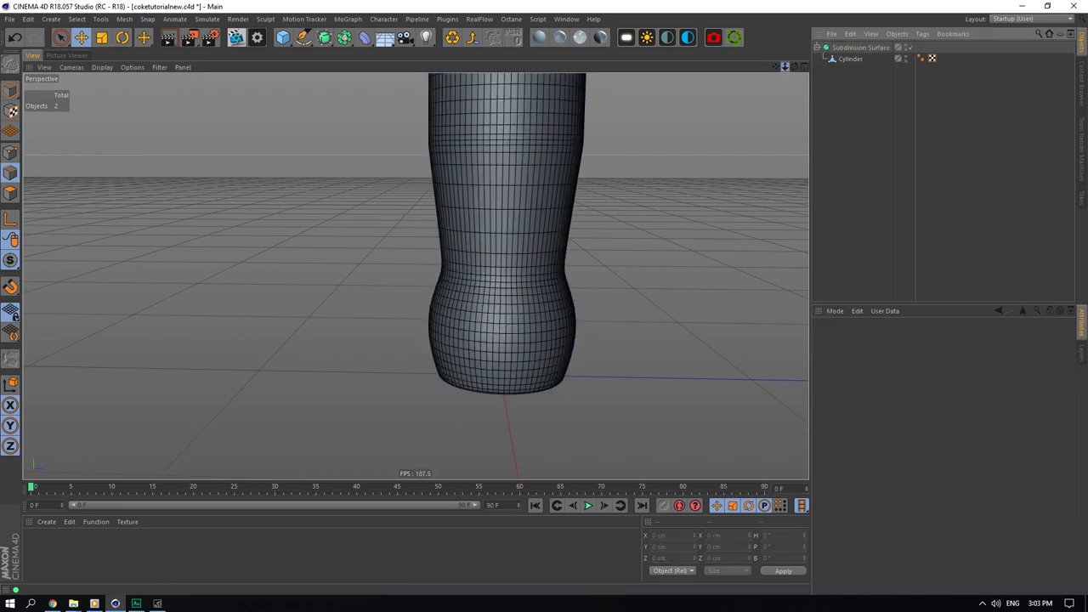
pyautogui.scroll(-4, 416, 277)
pyautogui.keyDown('alt'); pyautogui.moveTo(416, 277); pyautogui.dragTo(423, 318, button='middle'); pyautogui.keyUp('alt')
# Step: Scale the two base band loops down to about 5.8 cm in X and Z
pyautogui.click(854, 59)
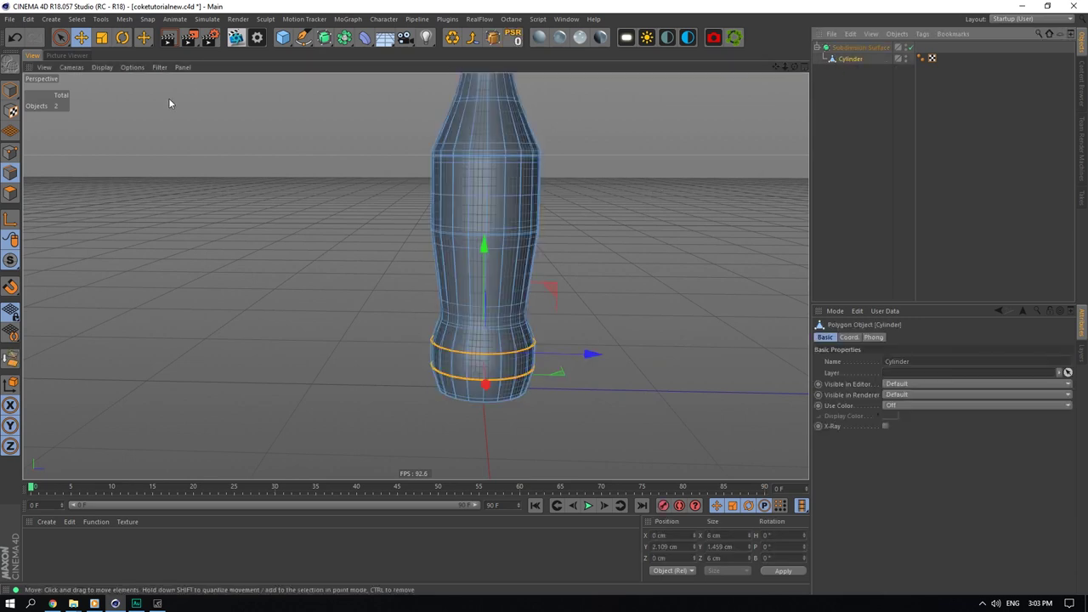
pyautogui.click(102, 38)
pyautogui.moveTo(561, 371); pyautogui.dragTo(551, 372)
pyautogui.click(874, 151)
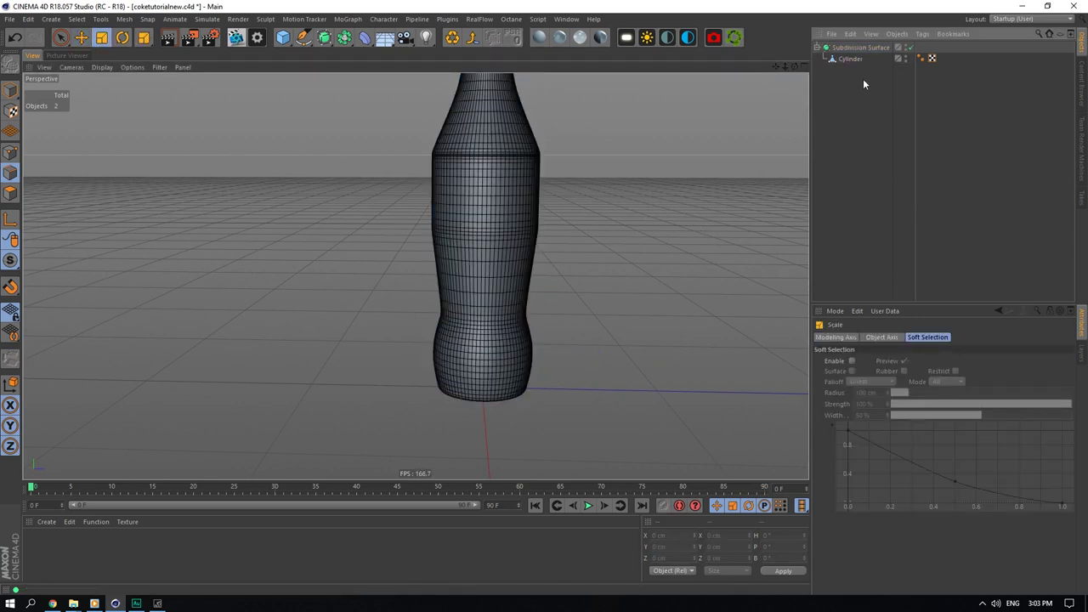
pyautogui.click(851, 59)
pyautogui.moveTo(558, 374); pyautogui.dragTo(570, 379)
pyautogui.click(917, 193)
pyautogui.click(851, 59)
pyautogui.click(855, 124)
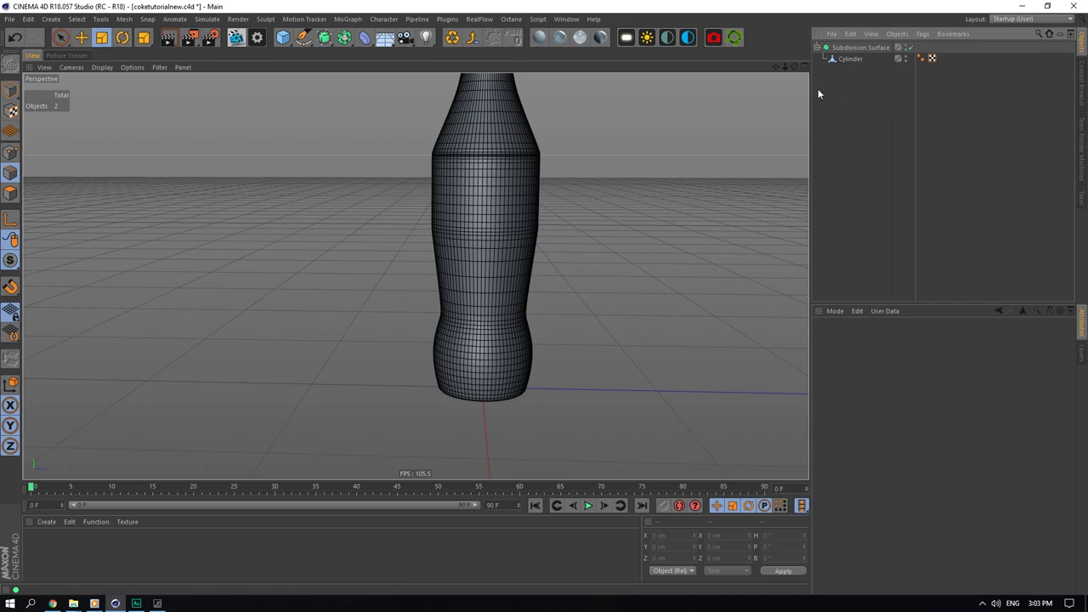
# Step: Try to move only the lower edge loop of the base band slightly upward with subdivision enabled
pyautogui.click(850, 59)
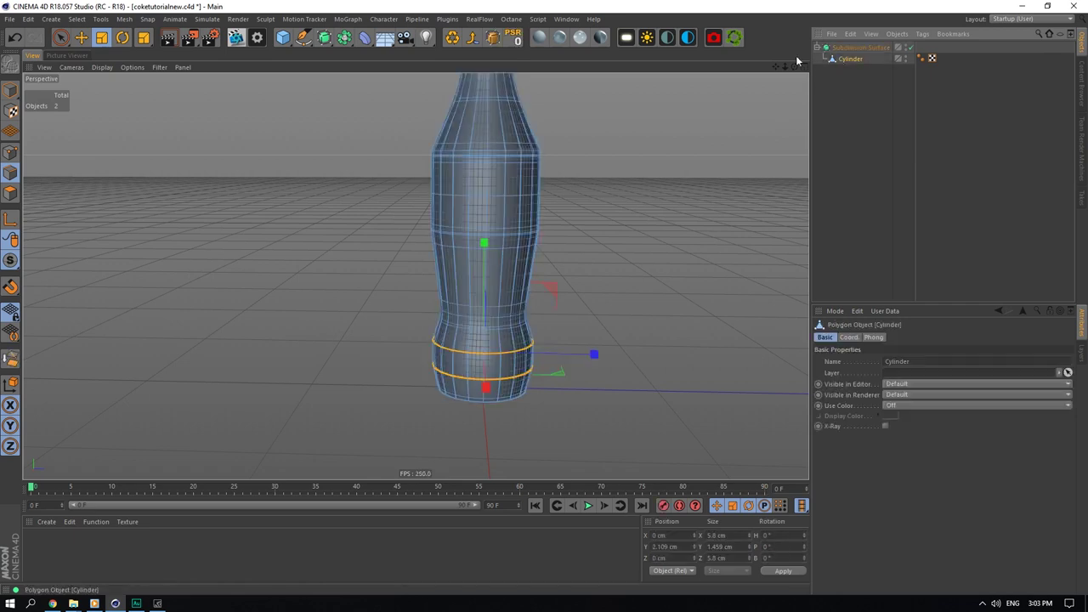
pyautogui.click(86, 41)
pyautogui.click(910, 48)
pyautogui.click(476, 381)
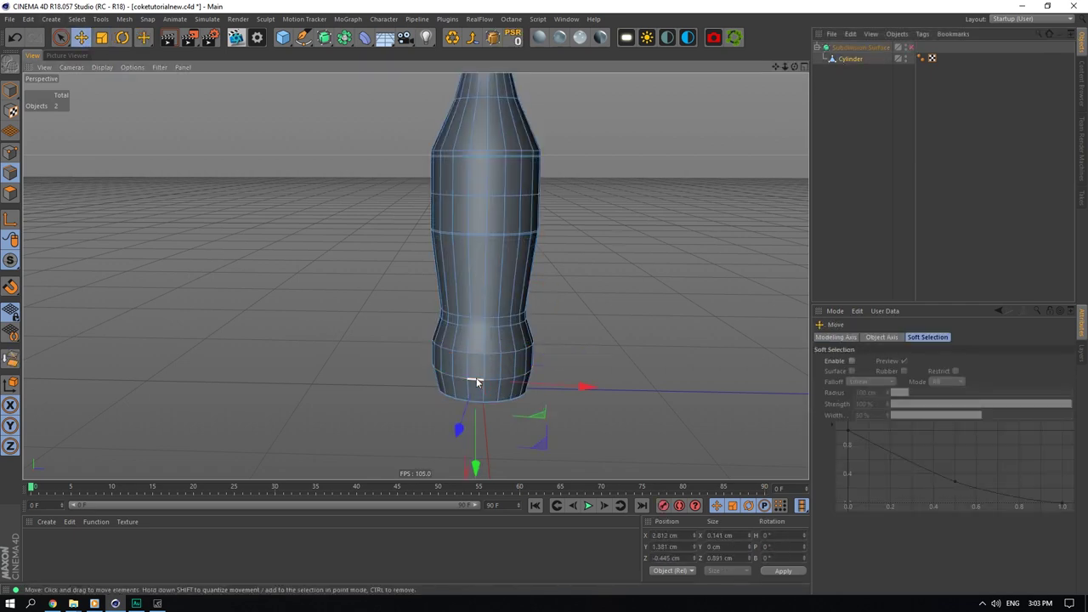
pyautogui.doubleClick(477, 381)
pyautogui.click(912, 48)
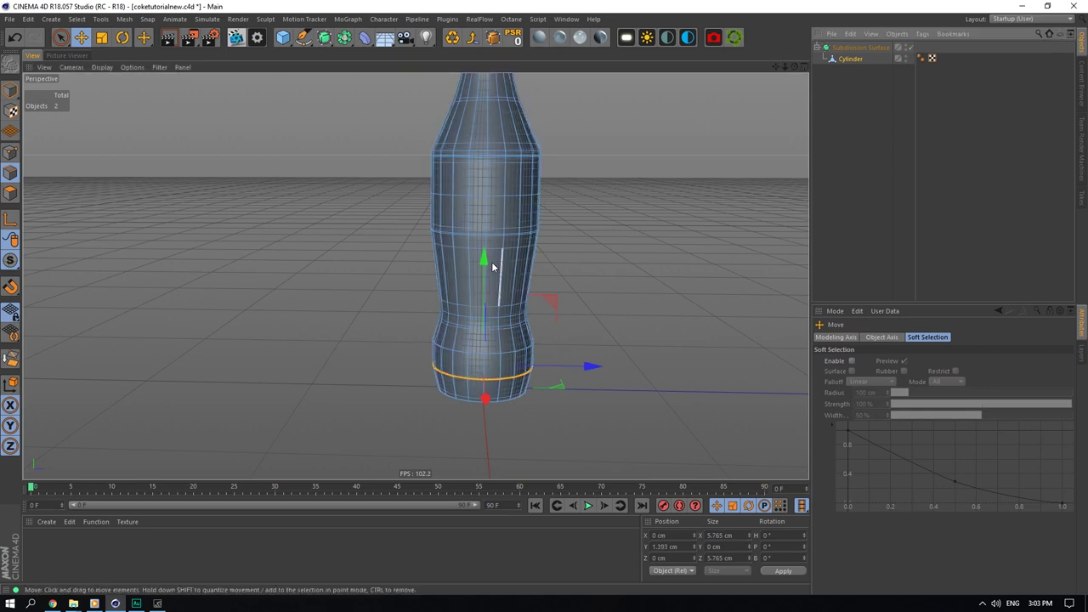
pyautogui.moveTo(487, 258); pyautogui.dragTo(487, 245)
pyautogui.click(869, 134)
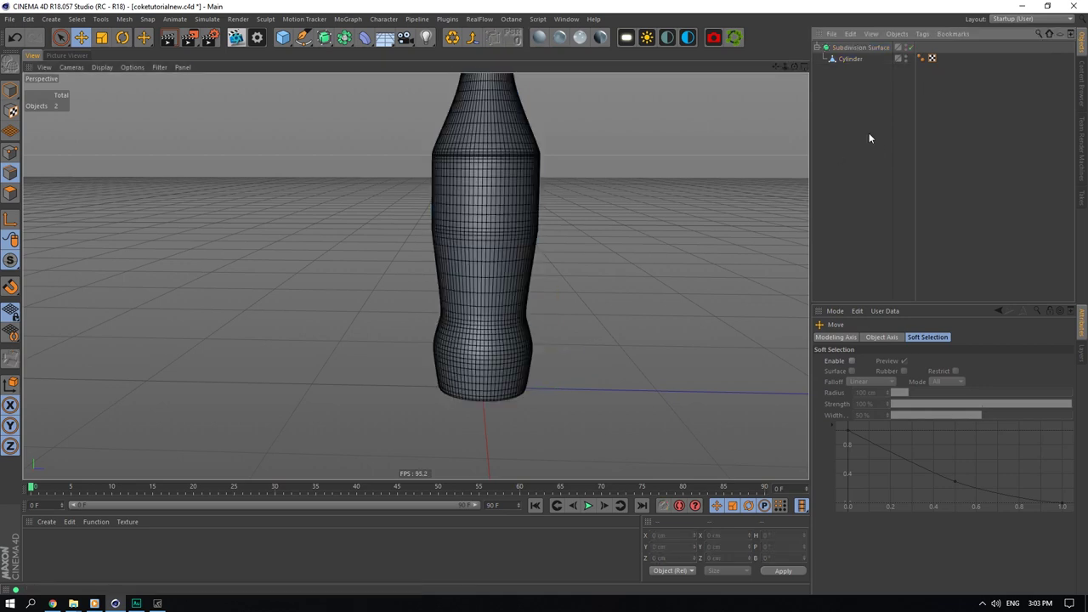
# Step: Undo the last upward move of the lower base band loop and deselect the Cylinder
pyautogui.hotkey('ctrl', 'z')
pyautogui.hotkey('ctrl', 'z')
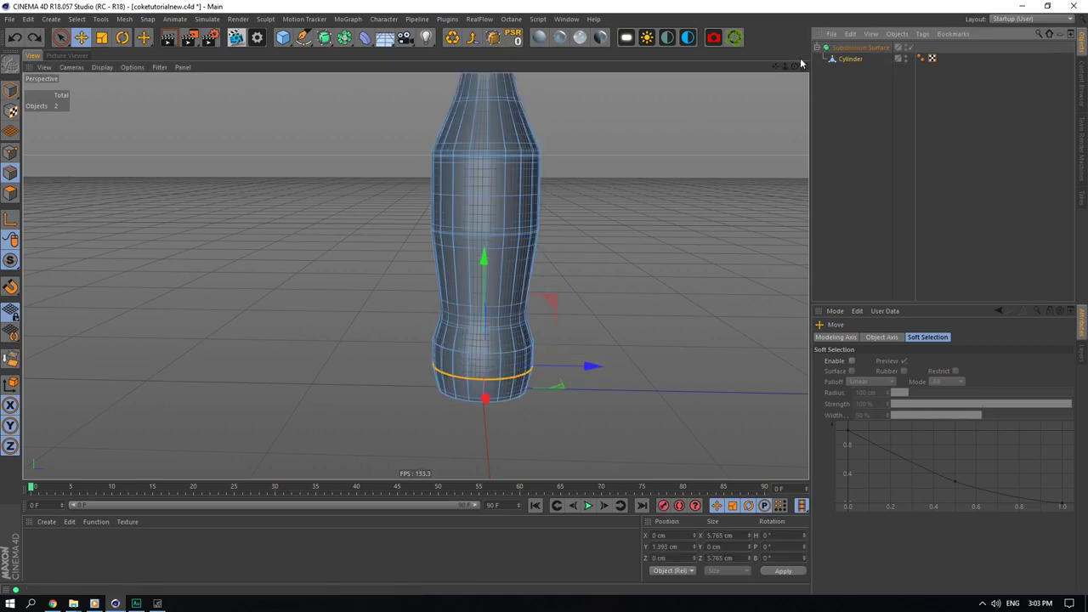
pyautogui.moveTo(795, 66); pyautogui.dragTo(774, 122)
pyautogui.click(821, 90)
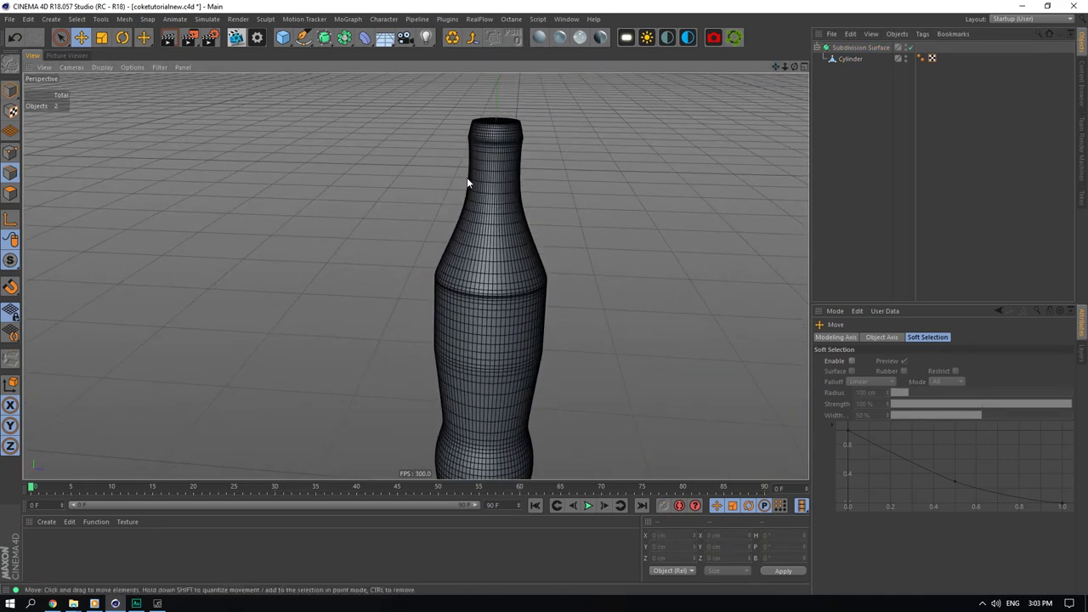
# Step: Turn off subdivision, select the Cylinder's edge loop directly below the lip ring and check its X size
pyautogui.scroll(4, 481, 158)
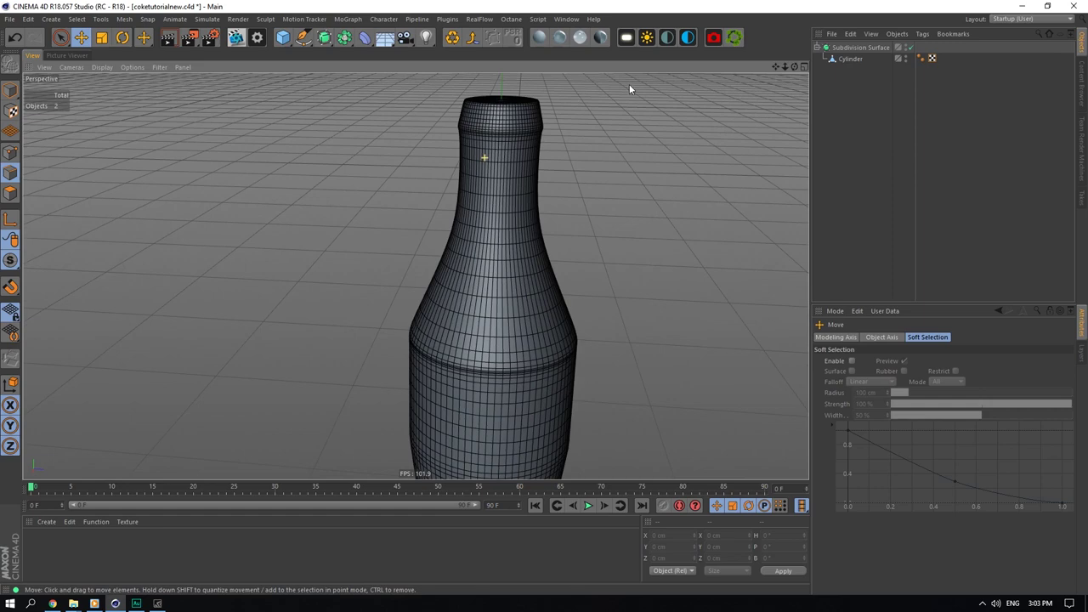
pyautogui.click(908, 48)
pyautogui.click(851, 59)
pyautogui.press('s')
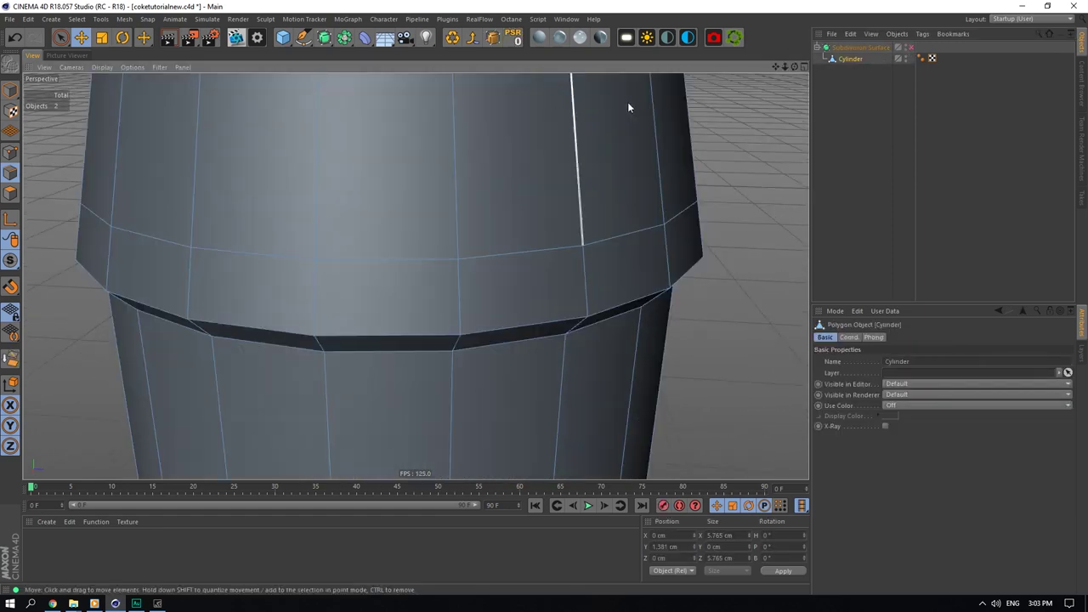
pyautogui.keyDown('alt'); pyautogui.moveTo(628, 102); pyautogui.dragTo(628, 76); pyautogui.keyUp('alt')
pyautogui.keyDown('alt'); pyautogui.moveTo(627, 77); pyautogui.dragTo(544, 77, button='right'); pyautogui.keyUp('alt')
pyautogui.moveTo(416, 277)
pyautogui.keyDown('alt'); pyautogui.mouseDown(button='right')
pyautogui.moveTo(403, 277)
pyautogui.moveTo(420, 277)
pyautogui.mouseUp(button='right'); pyautogui.keyUp('alt')
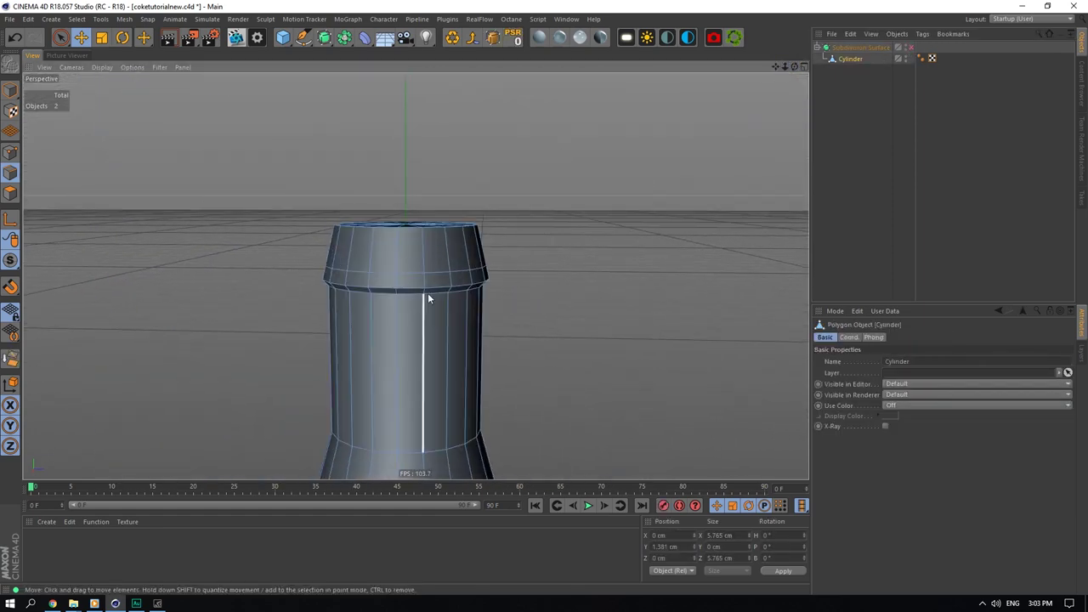
pyautogui.doubleClick(427, 293)
pyautogui.doubleClick(715, 537)
# Step: Set the size of the edge loop at the base of the straight neck to 2.6 cm in X and Z
pyautogui.doubleClick(426, 453)
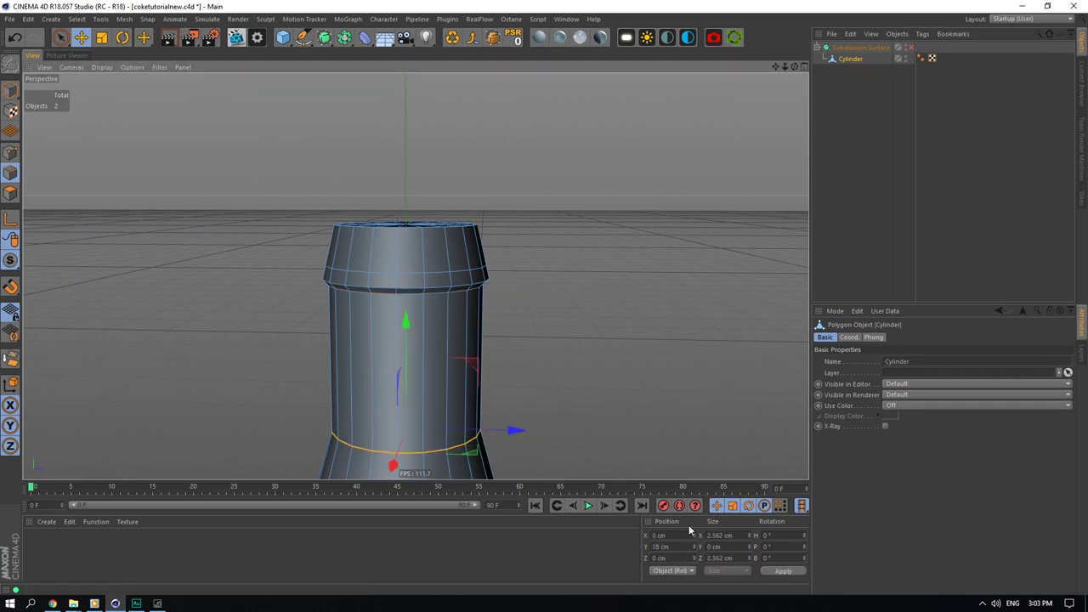
pyautogui.doubleClick(721, 536)
pyautogui.write('2.6')
pyautogui.press('Return')
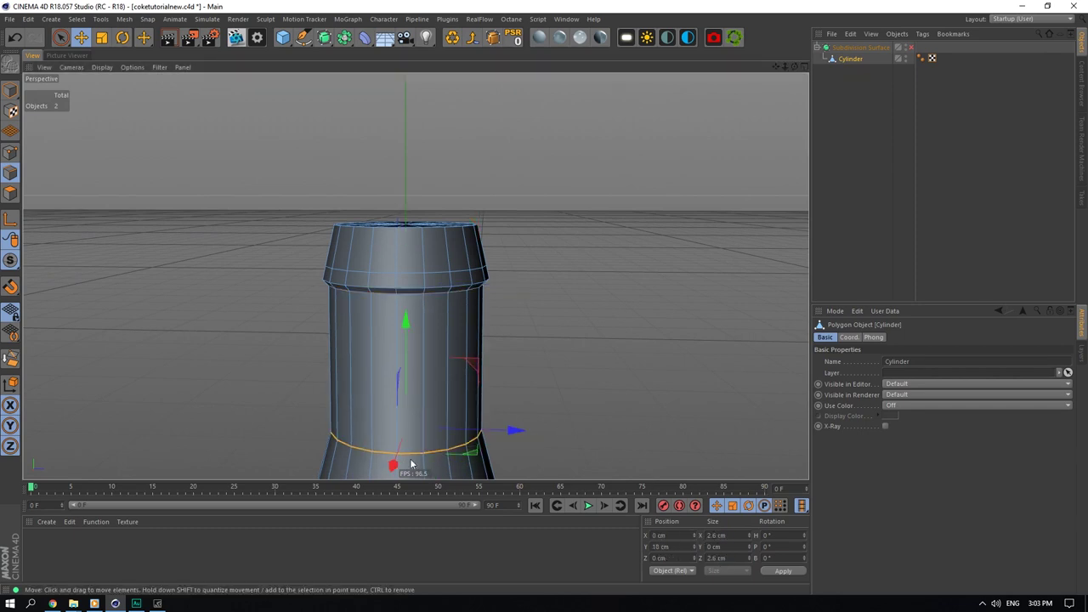
# Step: Add a loop cut on the neck just below the lip ring and re-enable subdivision
pyautogui.rightClick(432, 292)
pyautogui.click(487, 380)
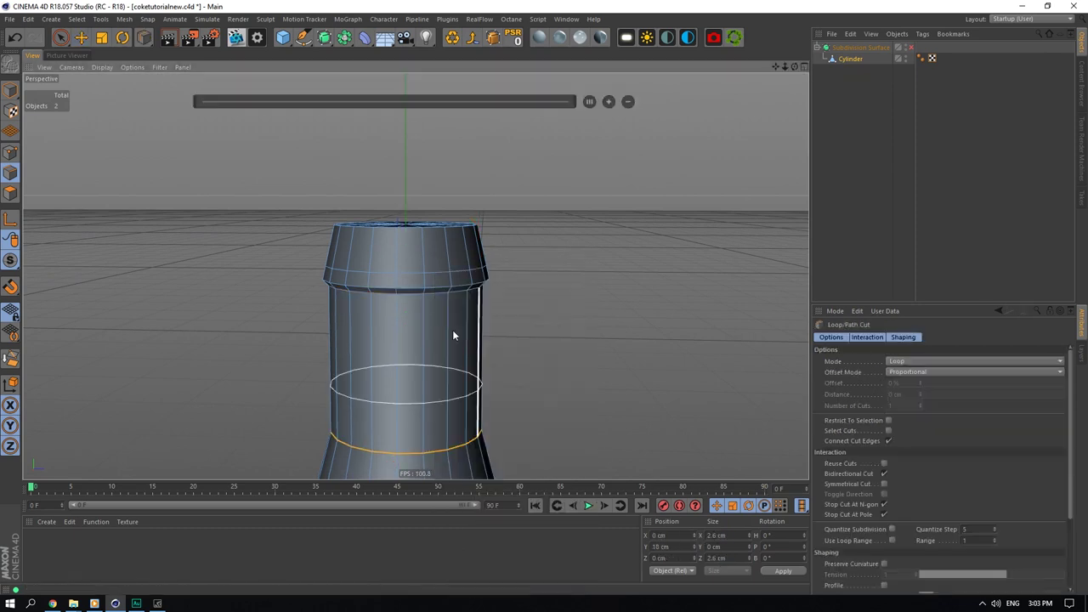
pyautogui.click(444, 293)
pyautogui.click(887, 102)
pyautogui.click(911, 48)
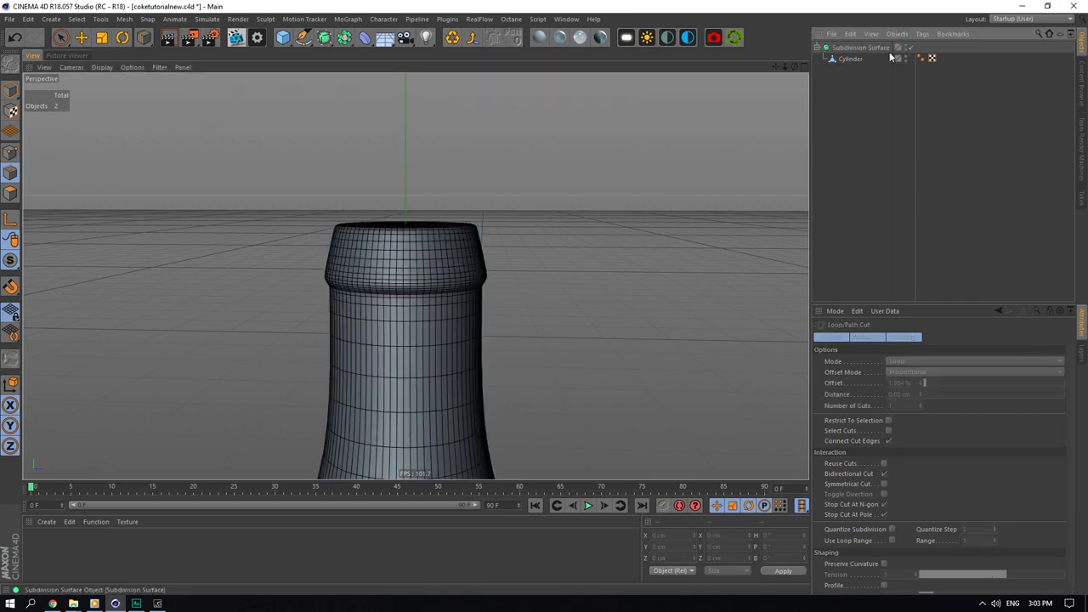
# Step: Compare the neck and shoulder shape with subdivision off and on
pyautogui.moveTo(795, 67); pyautogui.dragTo(794, 39)
pyautogui.scroll(5, 413, 379)
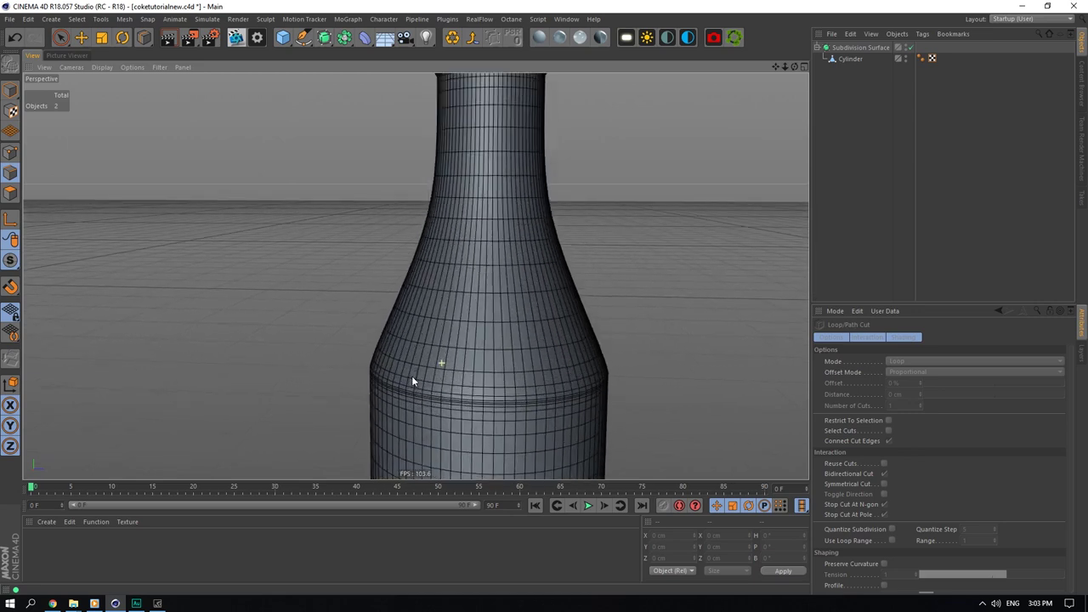
pyautogui.click(912, 48)
pyautogui.click(852, 59)
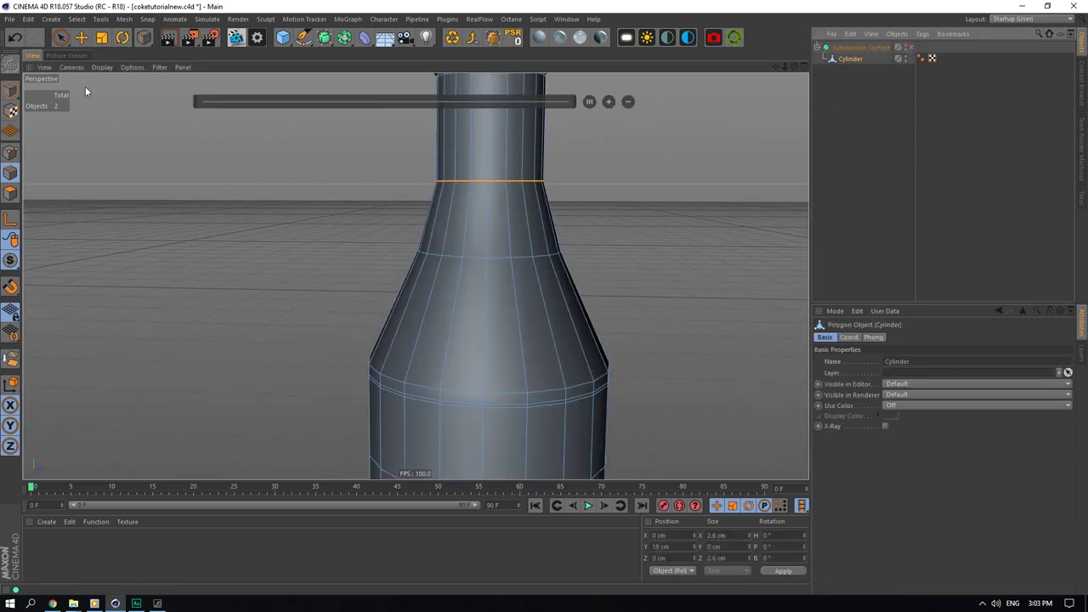
pyautogui.click(82, 38)
pyautogui.click(909, 48)
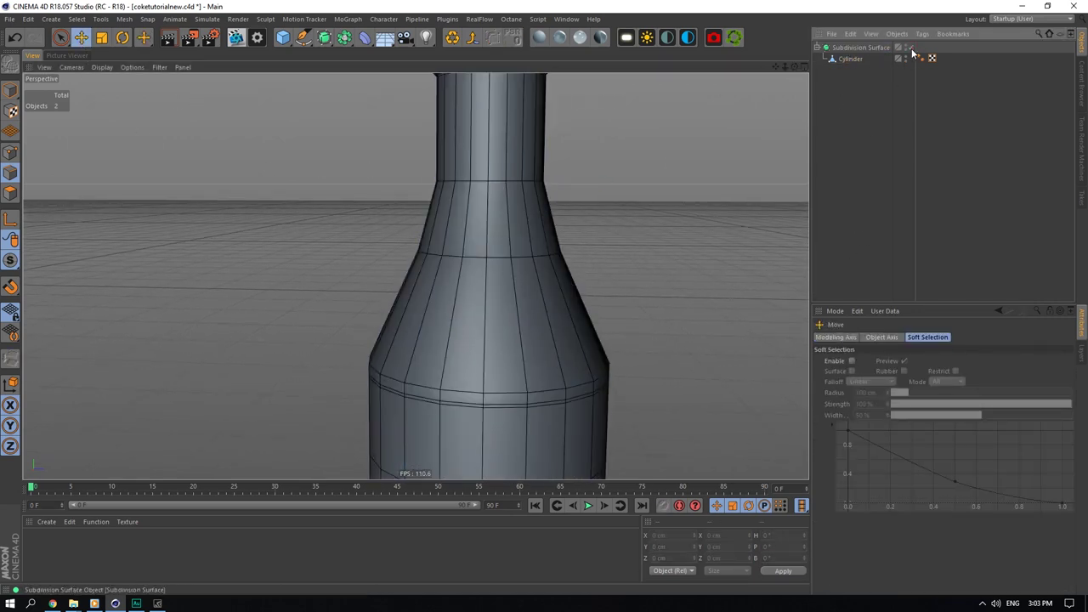
pyautogui.scroll(-4, 588, 335)
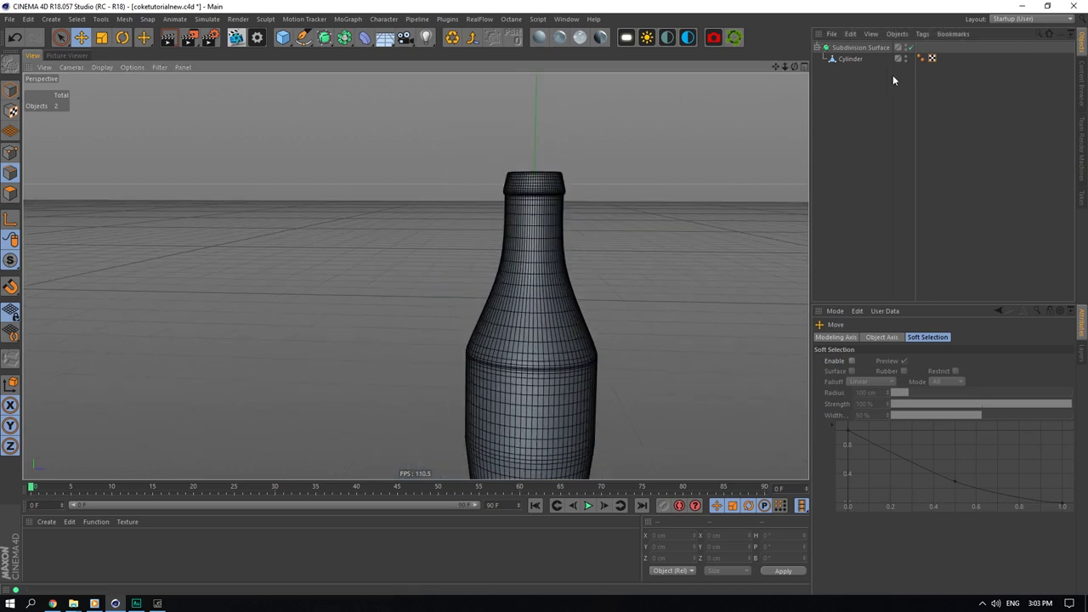
# Step: Scale the neck-base loop and the middle shoulder loop up together in X and Z, widening the shoulder loop to about 4.1 cm
pyautogui.click(910, 47)
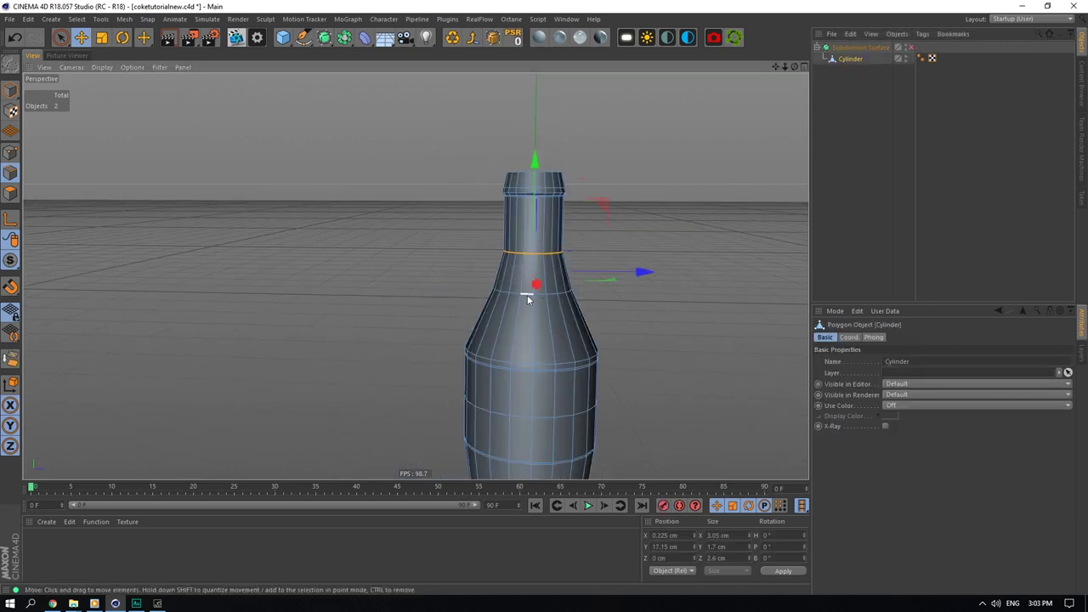
pyautogui.click(101, 37)
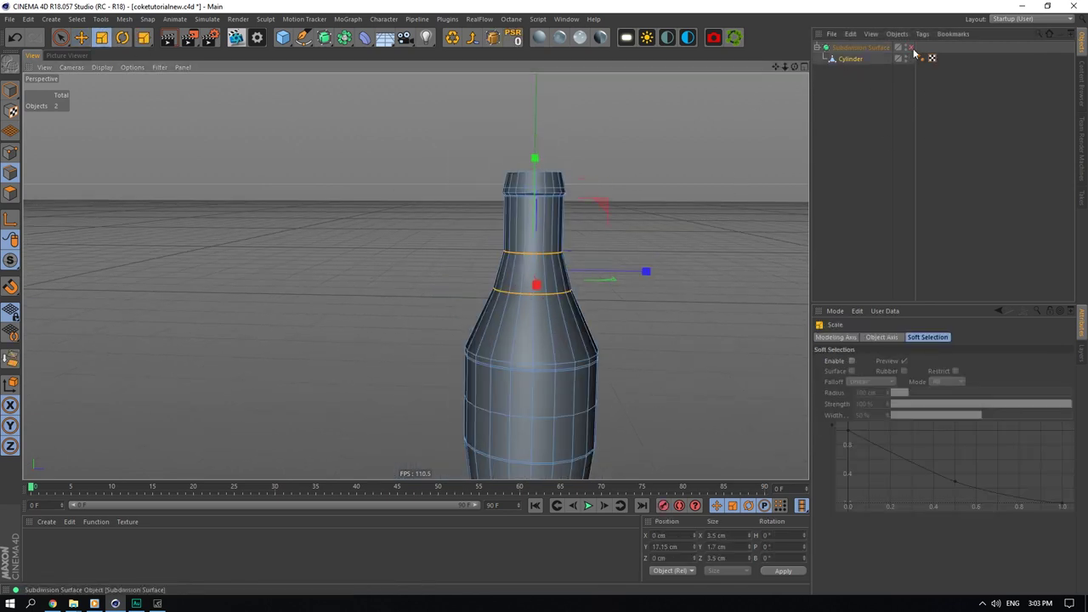
pyautogui.keyDown('alt'); pyautogui.moveTo(443, 243); pyautogui.dragTo(414, 285); pyautogui.keyUp('alt')
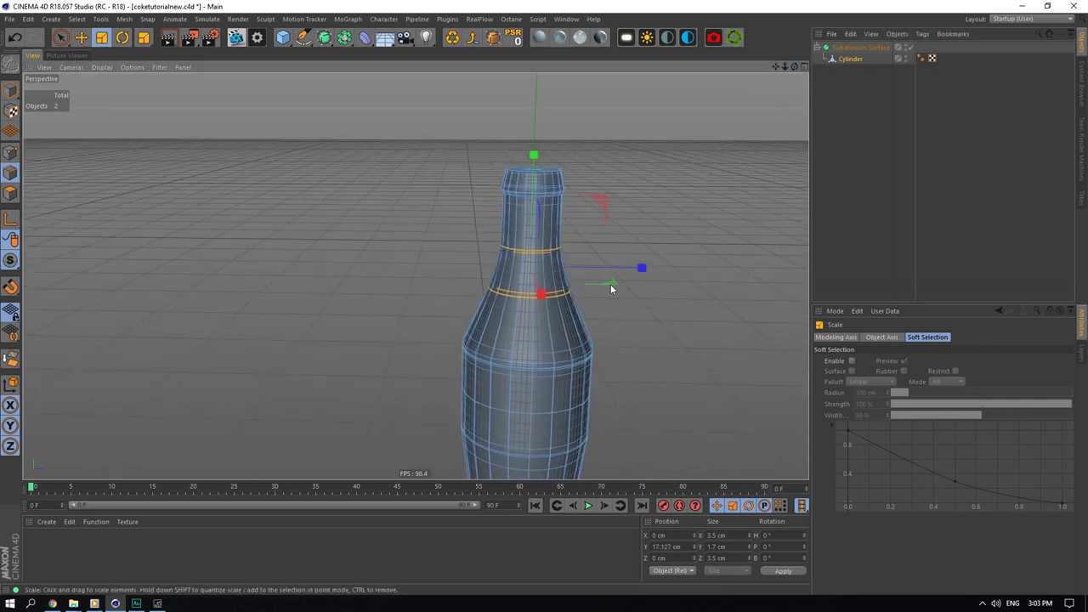
pyautogui.moveTo(614, 284); pyautogui.dragTo(708, 293)
pyautogui.click(826, 121)
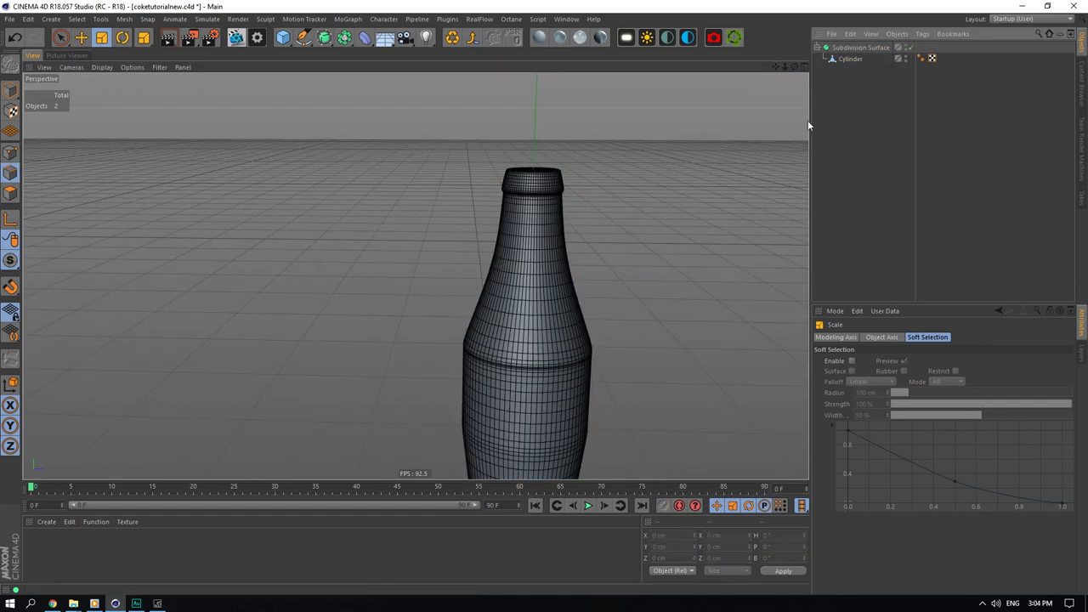
# Step: Try to scale only the middle shoulder loop up to about 4.8 cm in X and Z, and undo it
pyautogui.moveTo(785, 68)
pyautogui.mouseDown()
pyautogui.moveTo(731, 71)
pyautogui.moveTo(783, 52)
pyautogui.moveTo(781, 63)
pyautogui.moveTo(781, 54)
pyautogui.mouseUp()
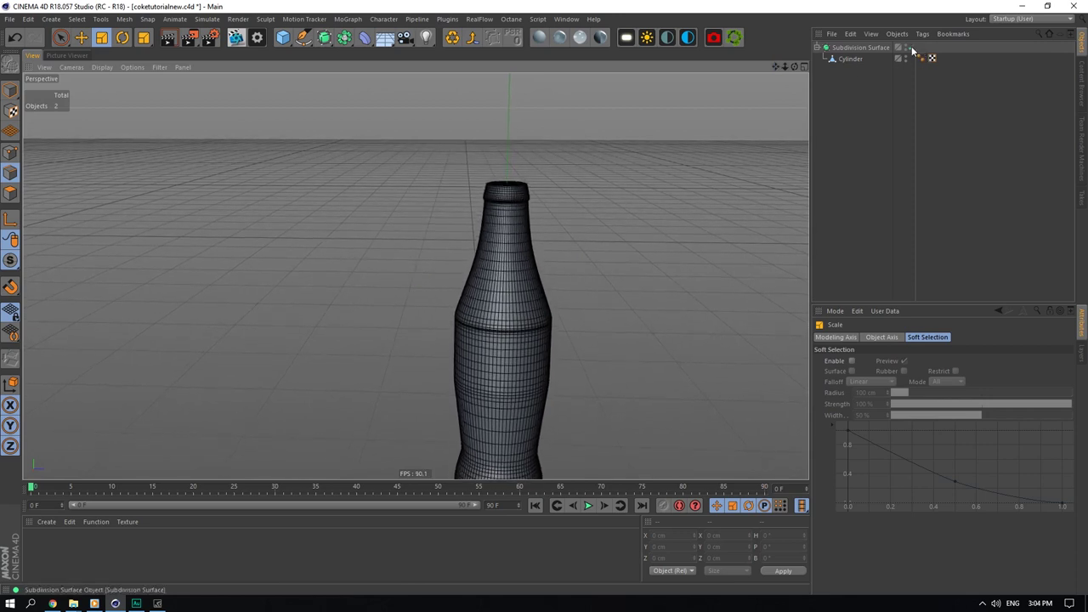
pyautogui.click(912, 48)
pyautogui.click(851, 59)
pyautogui.doubleClick(492, 277)
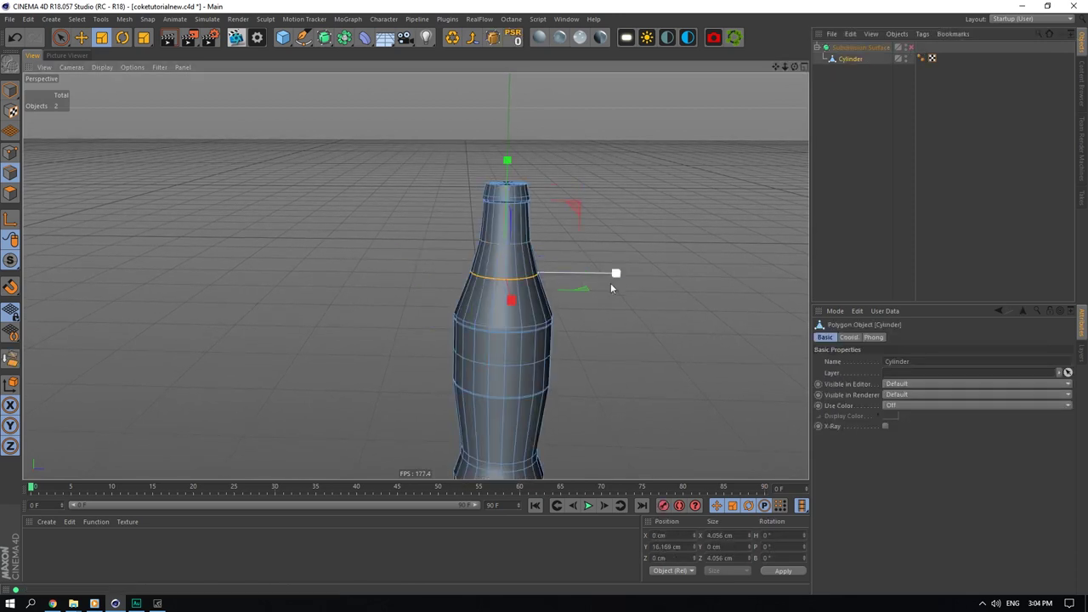
pyautogui.moveTo(585, 290); pyautogui.dragTo(697, 300)
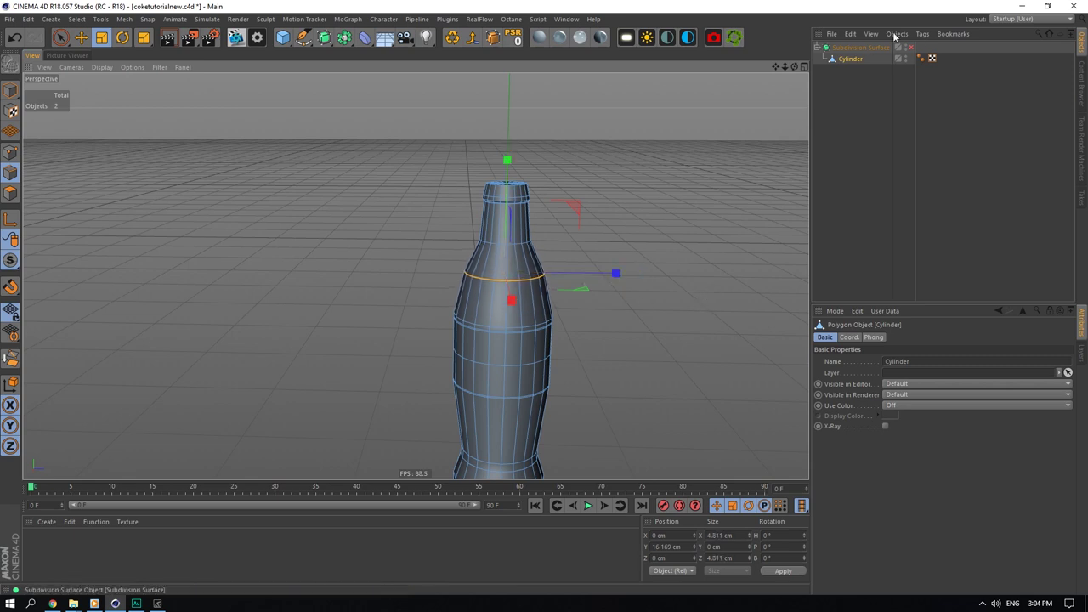
pyautogui.click(910, 48)
pyautogui.click(885, 92)
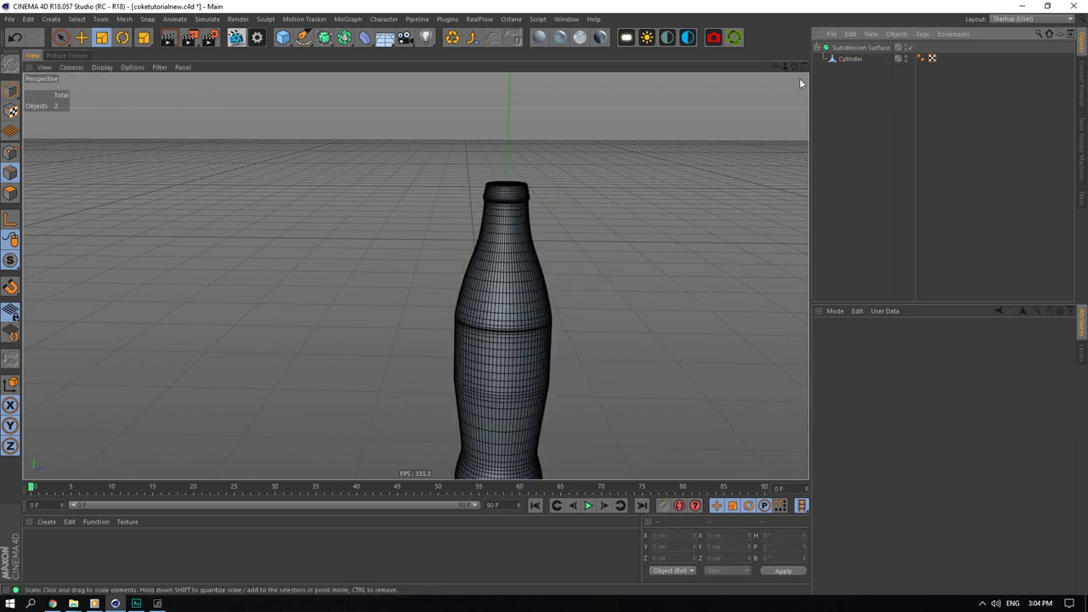
pyautogui.hotkey('ctrl', 'z')
pyautogui.hotkey('ctrl', 'z')
# Step: Scale the middle shoulder loop to about 4.2 cm in X and Z and preview it with subdivision enabled
pyautogui.moveTo(585, 293); pyautogui.dragTo(598, 288)
pyautogui.click(910, 49)
pyautogui.click(843, 75)
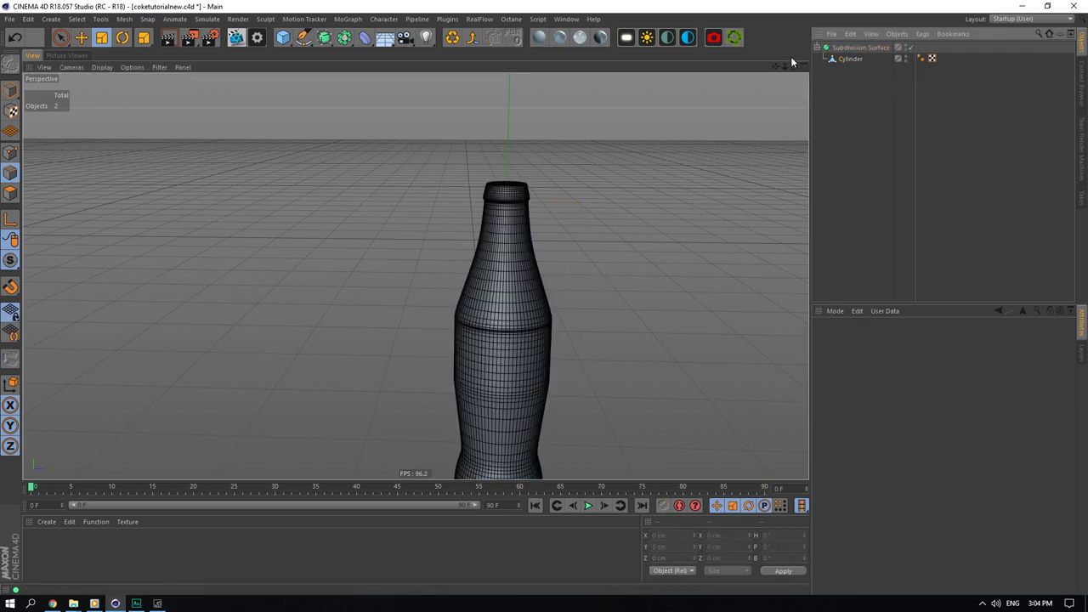
# Step: Turn off subdivision and switch the Cylinder to polygon editing for work on the bottle's top cap
pyautogui.moveTo(785, 66); pyautogui.dragTo(768, 31)
pyautogui.moveTo(794, 66); pyautogui.dragTo(561, 77)
pyautogui.scroll(3, 457, 260)
pyautogui.click(911, 47)
pyautogui.click(853, 59)
pyautogui.scroll(5, 504, 162)
pyautogui.scroll(-2, 498, 213)
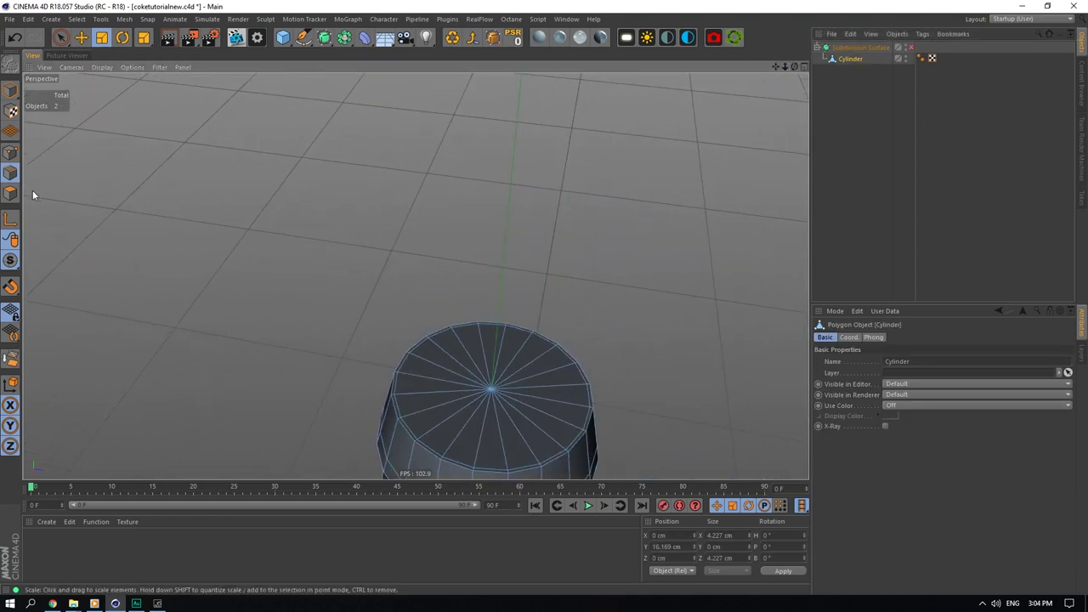
pyautogui.click(12, 194)
# Step: Select both polygon rings of the top cap with Ring Selection and delete them to open the bottle mouth
pyautogui.click(77, 19)
pyautogui.click(89, 48)
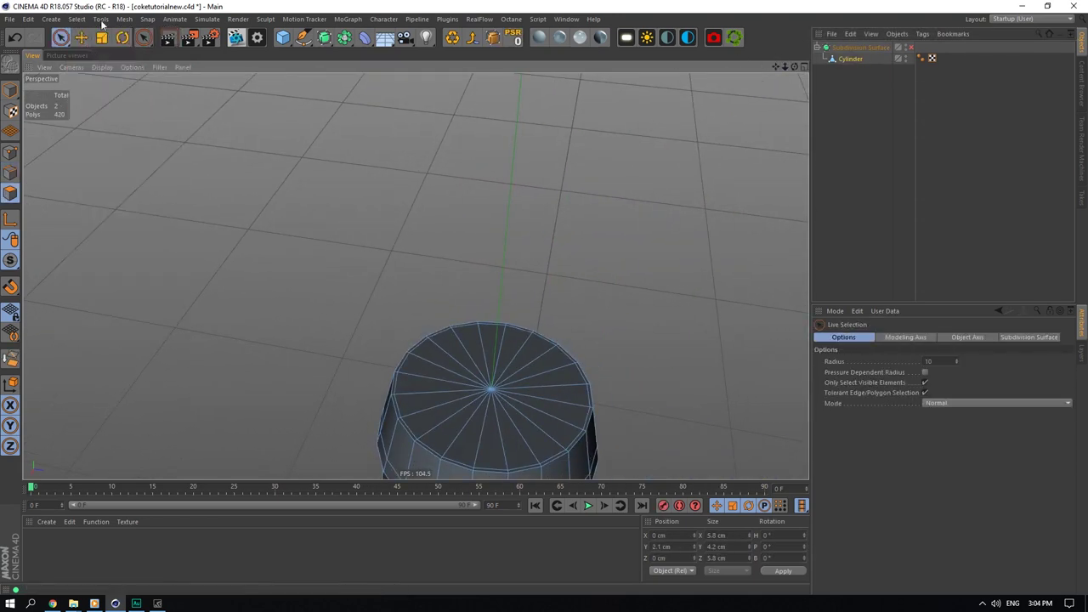
pyautogui.click(76, 19)
pyautogui.click(103, 119)
pyautogui.click(76, 18)
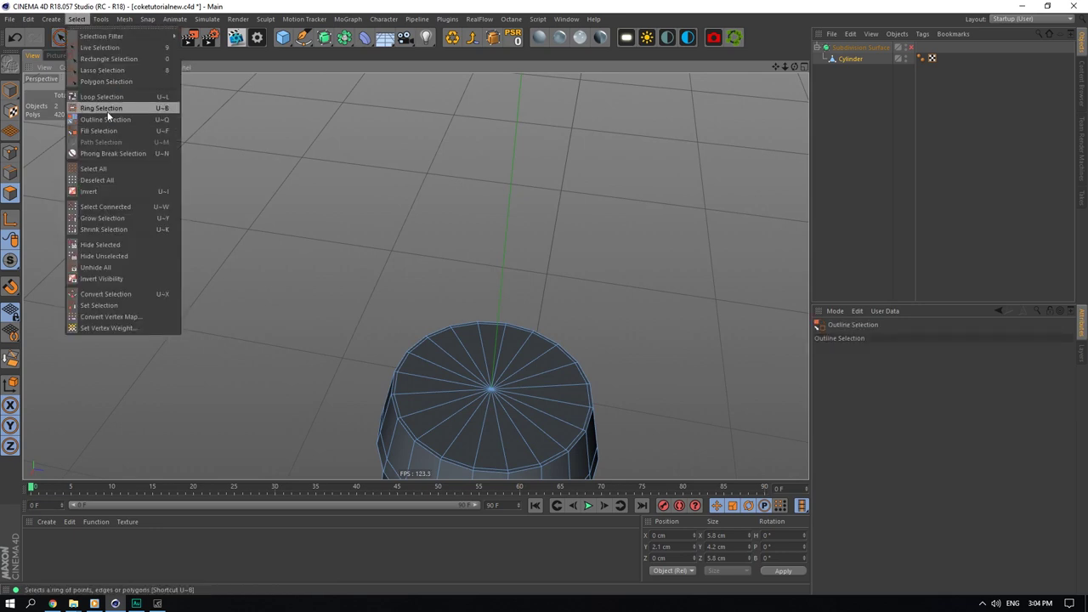
pyautogui.click(104, 109)
pyautogui.click(403, 414)
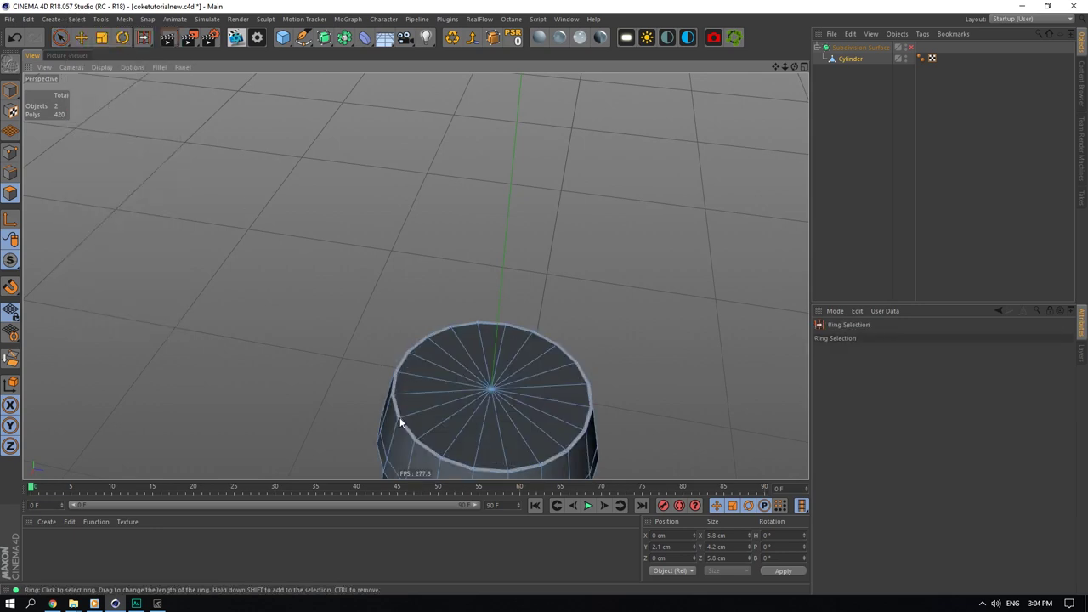
pyautogui.click(401, 420)
pyautogui.click(422, 410)
pyautogui.press('Delete')
# Step: Preview the open bottle mouth with subdivision enabled
pyautogui.click(906, 100)
pyautogui.click(911, 48)
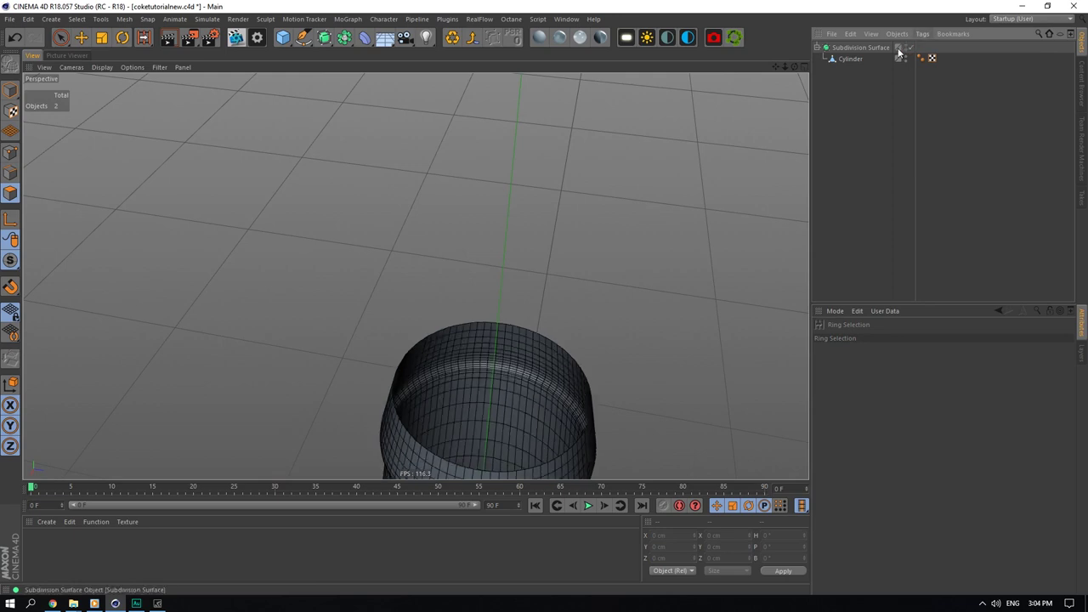
pyautogui.moveTo(795, 68); pyautogui.dragTo(725, 211)
pyautogui.moveTo(775, 66); pyautogui.dragTo(766, 64, button='right')
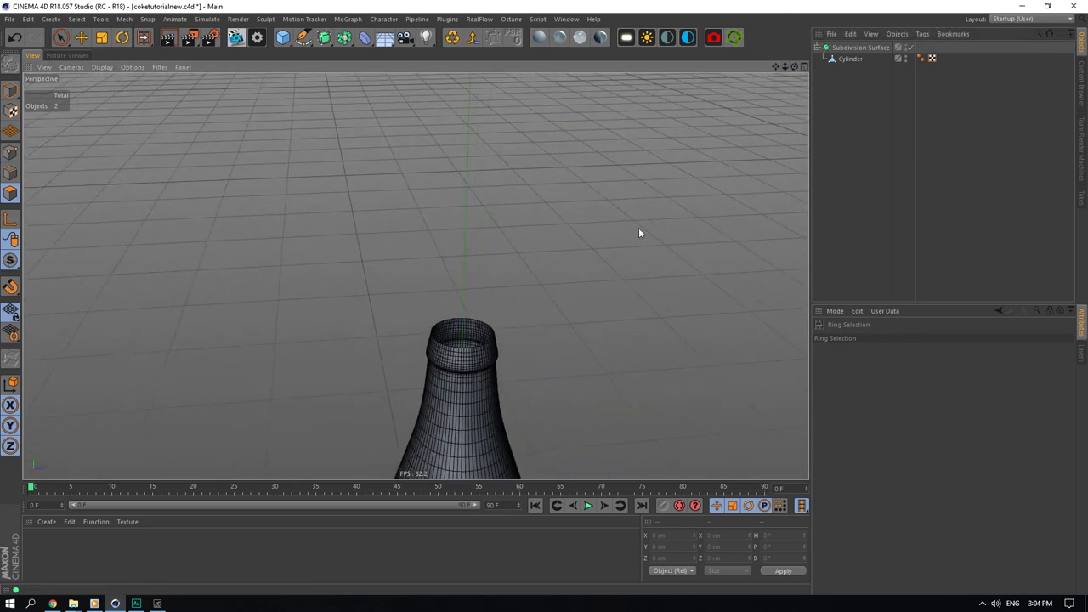
# Step: Try a loop cut midway across the underside of the lip ring and preview it with subdivision enabled
pyautogui.moveTo(795, 67); pyautogui.dragTo(786, 19)
pyautogui.scroll(4, 443, 285)
pyautogui.scroll(5, 440, 277)
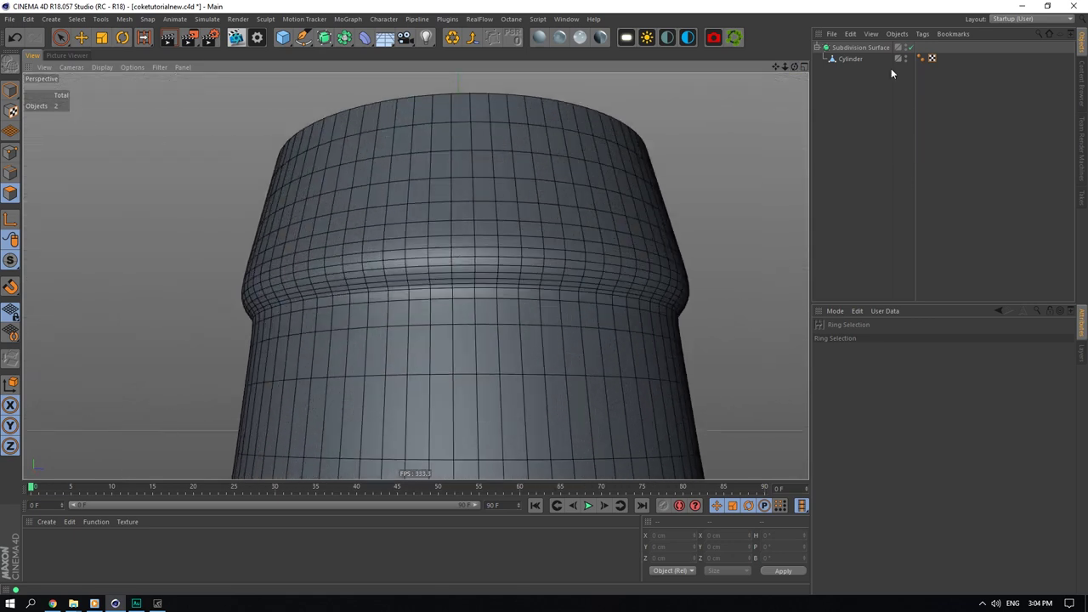
pyautogui.click(910, 47)
pyautogui.click(848, 62)
pyautogui.rightClick(411, 221)
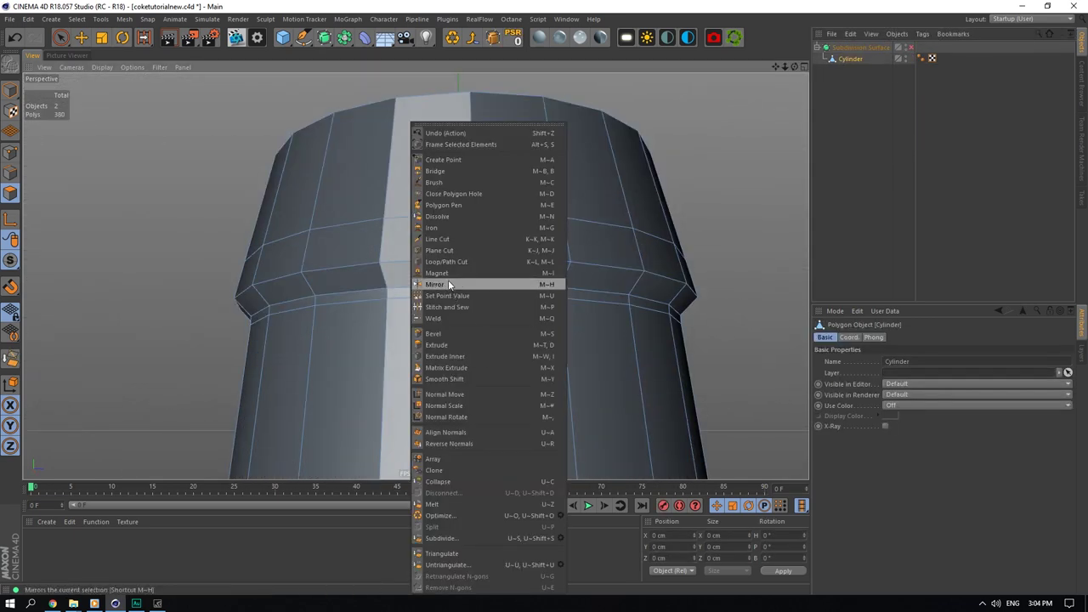
pyautogui.click(435, 261)
pyautogui.click(382, 275)
pyautogui.click(952, 41)
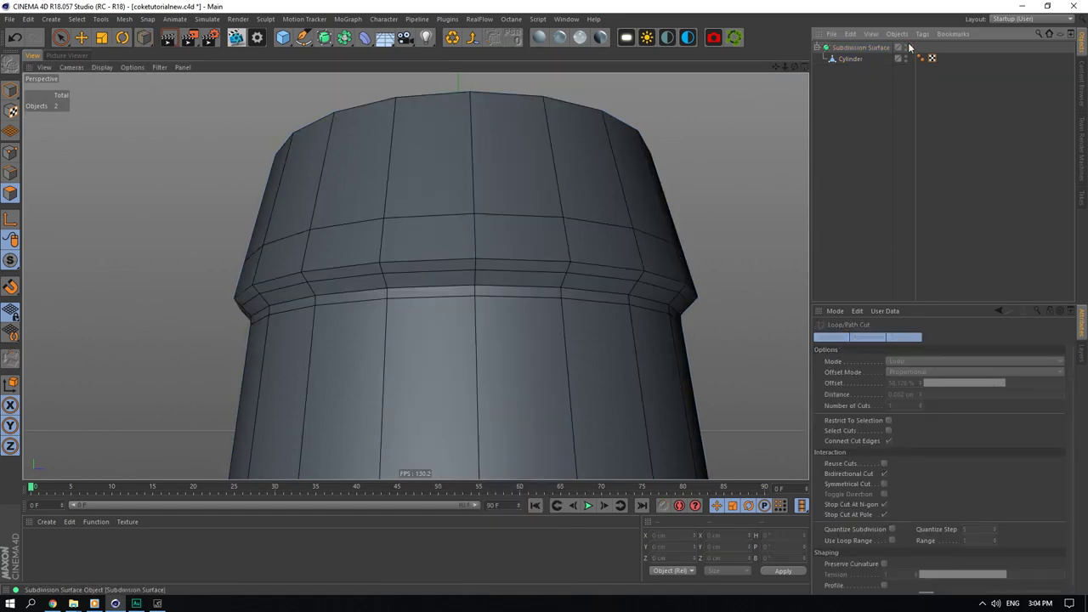
pyautogui.click(910, 47)
pyautogui.moveTo(785, 67); pyautogui.dragTo(770, 70)
pyautogui.scroll(-5, 416, 277)
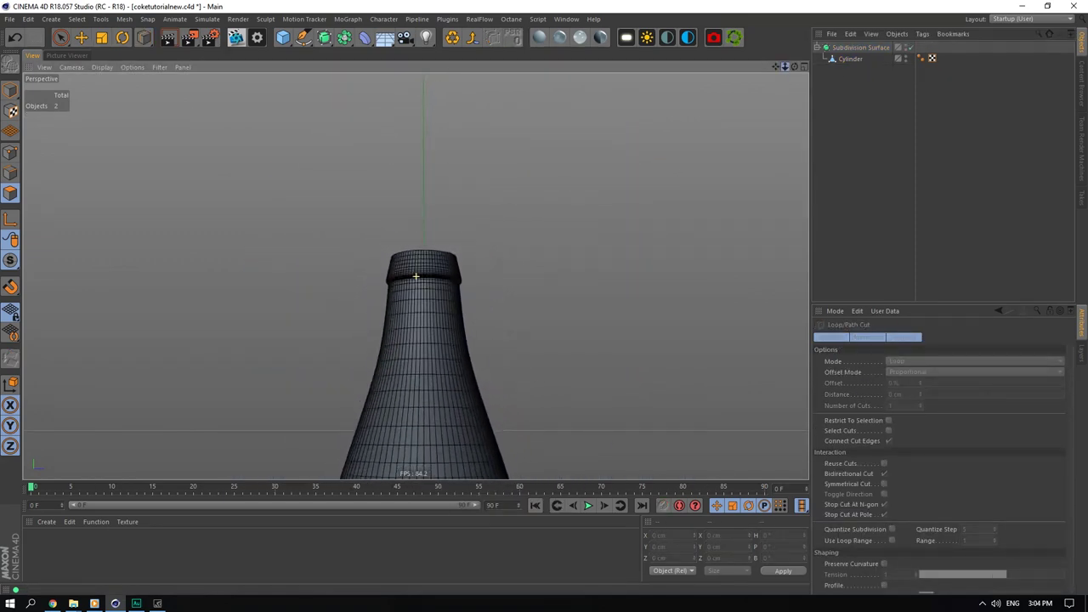
pyautogui.scroll(5, 416, 276)
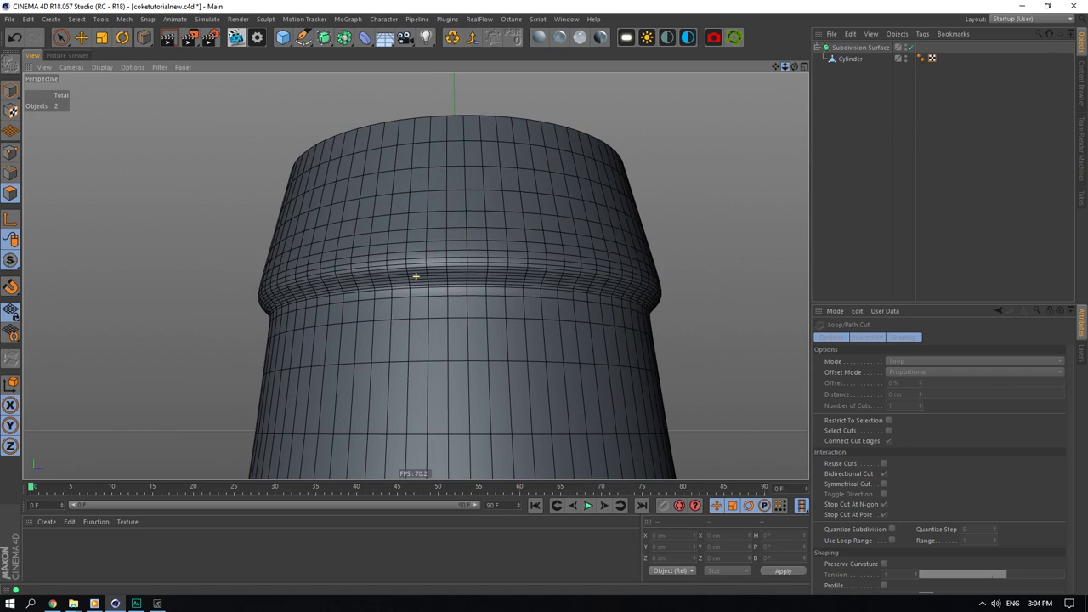
# Step: Dissolve the extra edge loop on the underside of the lip ring with subdivision turned off
pyautogui.click(911, 47)
pyautogui.click(849, 60)
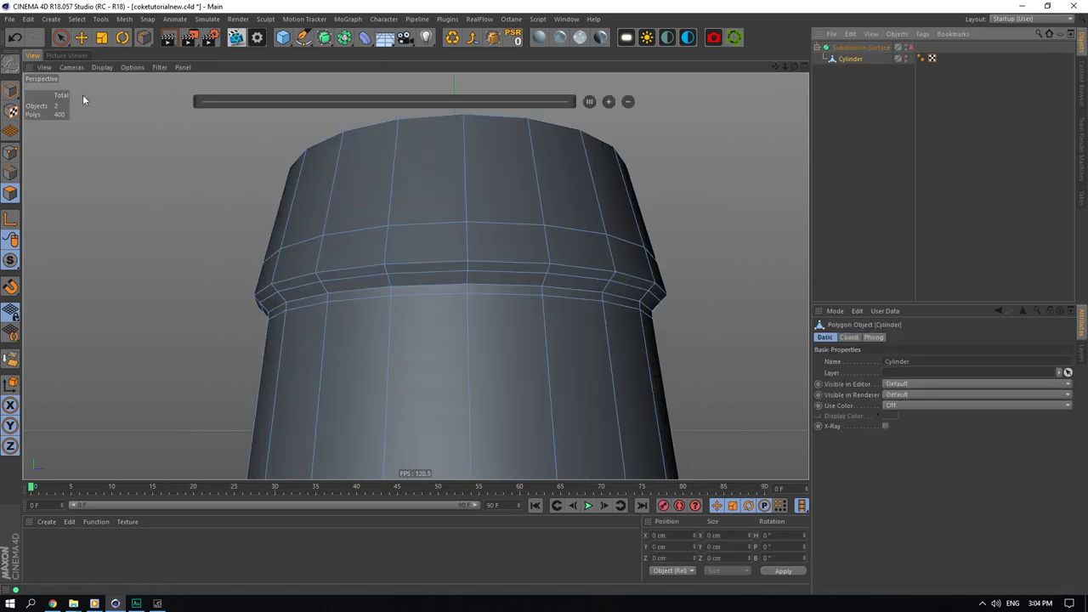
pyautogui.click(82, 39)
pyautogui.click(10, 173)
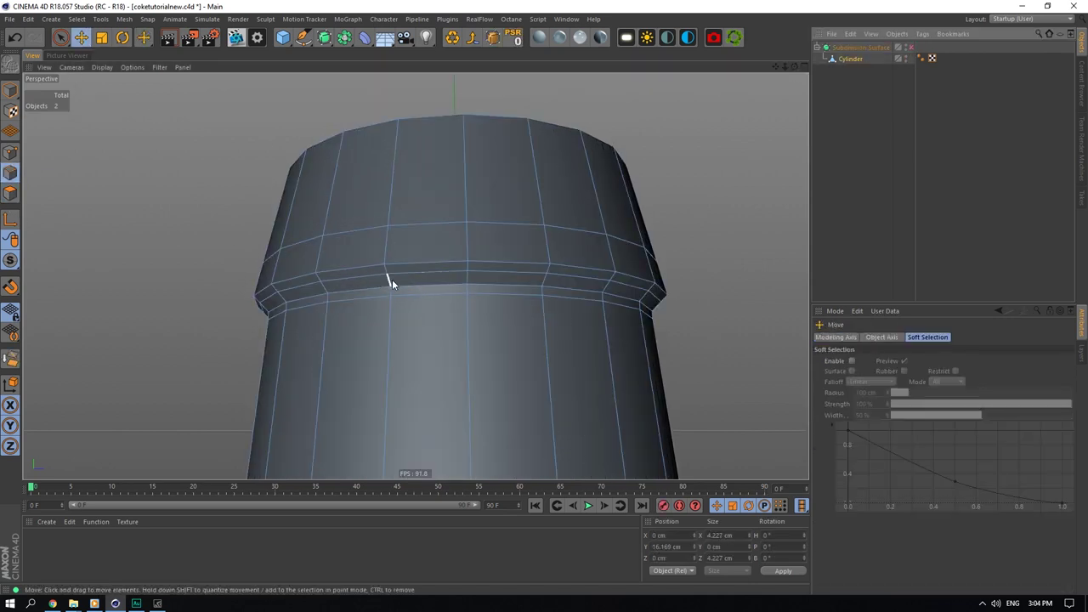
pyautogui.doubleClick(390, 278)
pyautogui.doubleClick(413, 274)
pyautogui.hotkey('ctrl', 'BackSpace')
# Step: Select the two edge loops where the neck meets the lip ring and scale them inward to about 2.47 cm
pyautogui.doubleClick(409, 295)
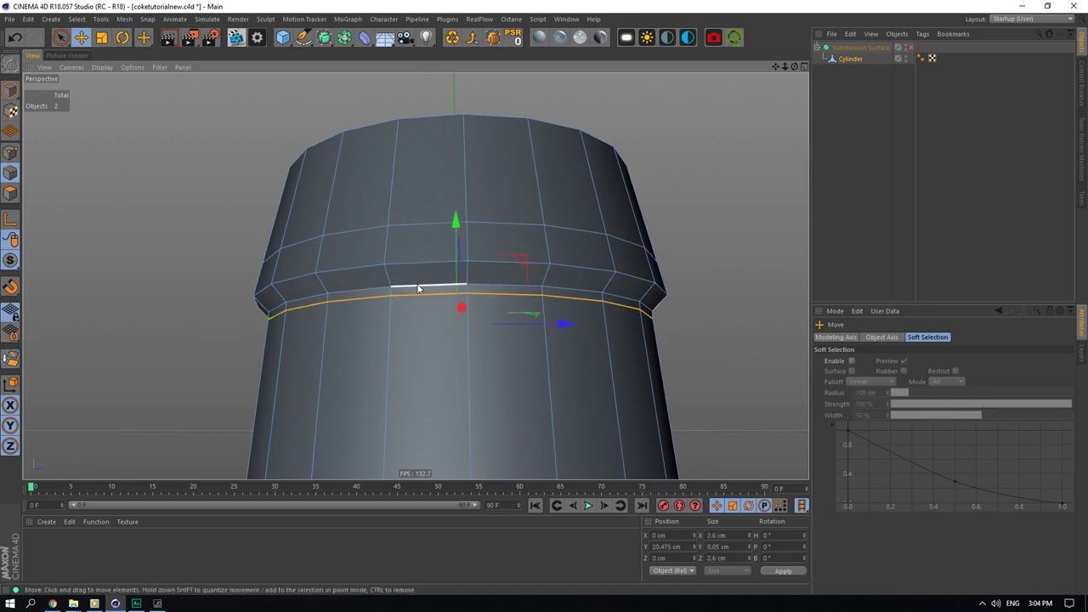
pyautogui.keyDown('shift'); pyautogui.doubleClick(417, 289); pyautogui.keyUp('shift')
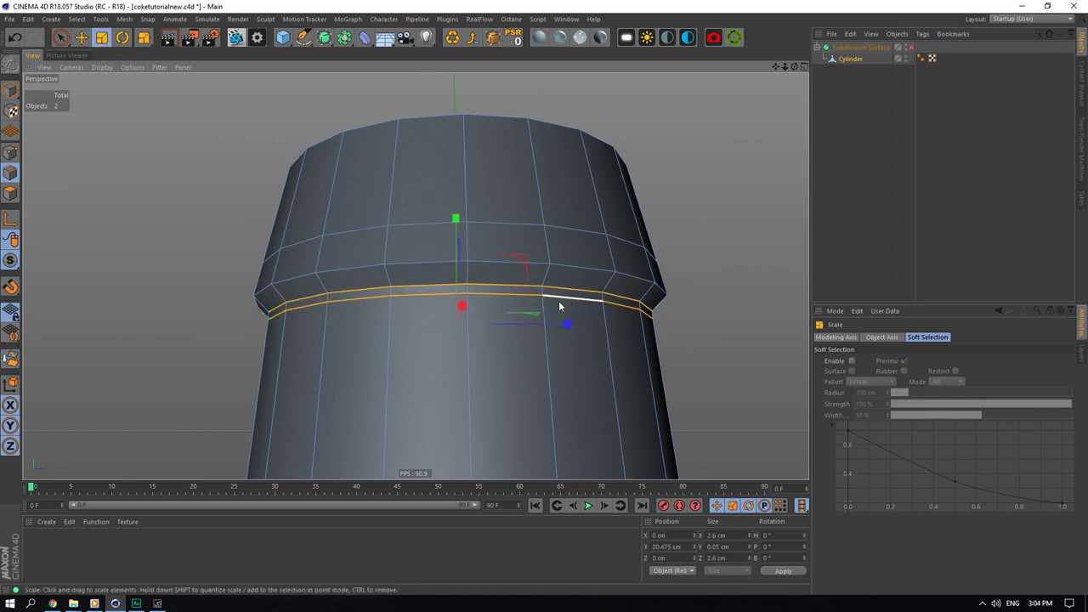
pyautogui.press('t')
pyautogui.moveTo(520, 313); pyautogui.dragTo(505, 319)
# Step: Add a loop cut at about 46% across the underside of the lip ring and preview it with subdivision enabled
pyautogui.rightClick(514, 218)
pyautogui.click(568, 379)
pyautogui.click(469, 276)
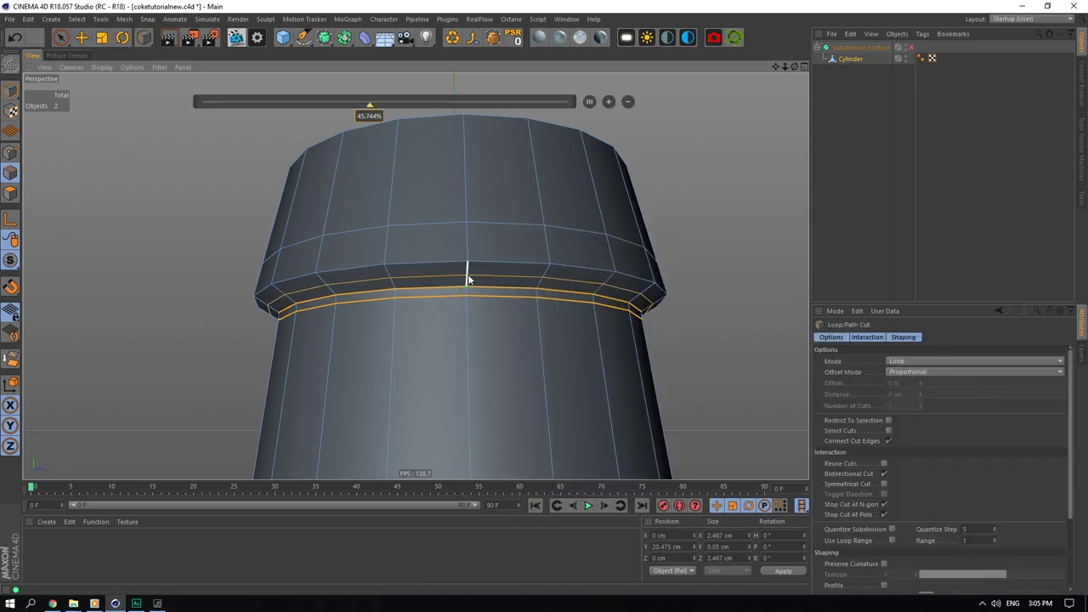
pyautogui.click(894, 73)
pyautogui.click(910, 49)
pyautogui.moveTo(786, 66); pyautogui.dragTo(821, 17)
pyautogui.scroll(4, 467, 260)
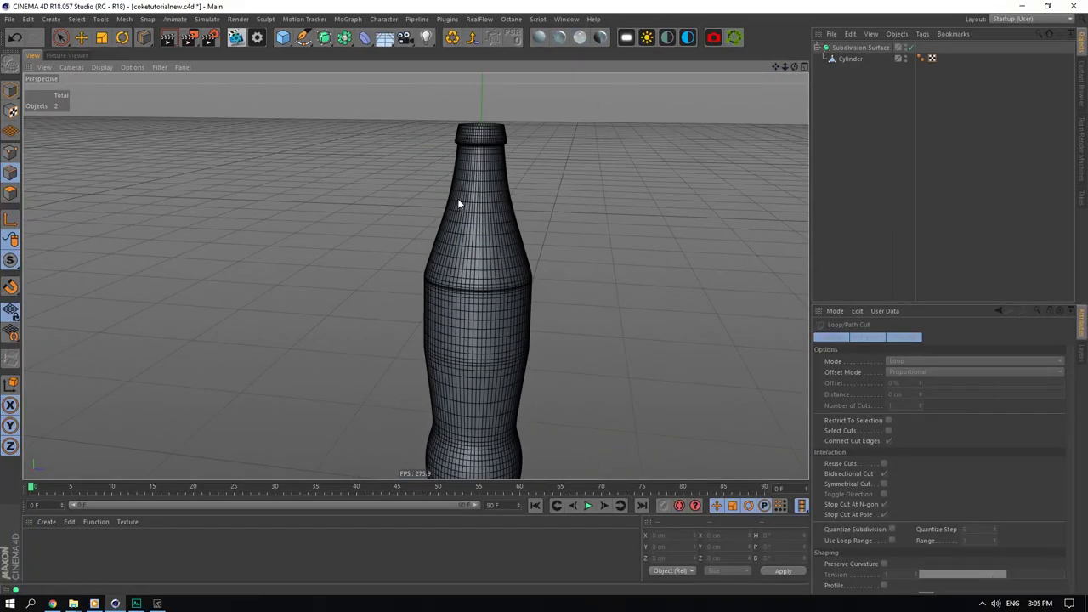
# Step: Adjust the shoulder edge loop to a height of about 15.76 cm and a width of about 5.17 cm, with subdivision enabled
pyautogui.click(911, 48)
pyautogui.click(855, 58)
pyautogui.click(82, 37)
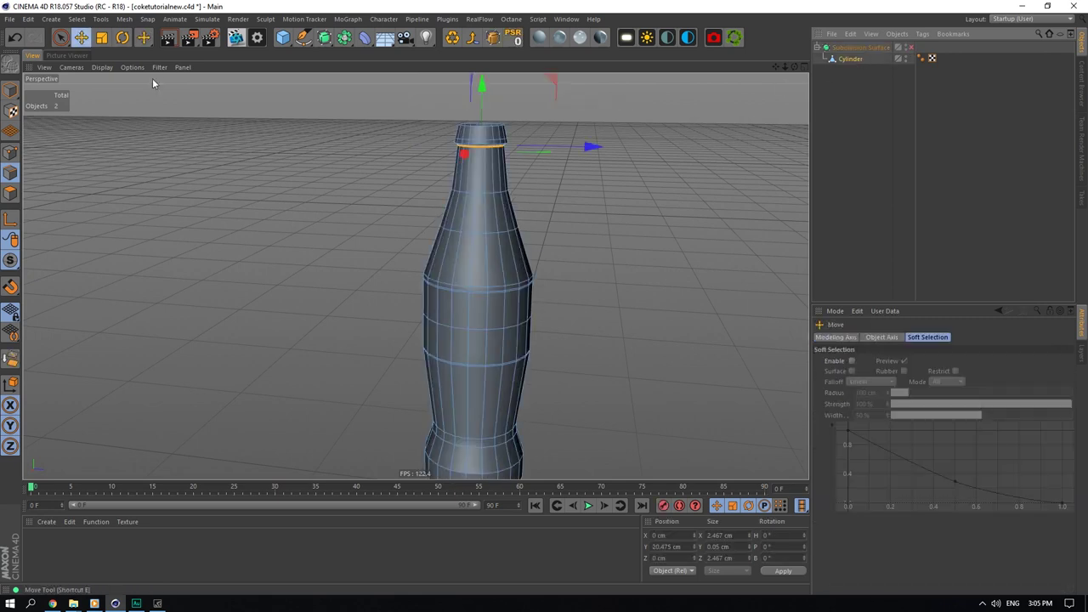
pyautogui.doubleClick(468, 232)
pyautogui.doubleClick(469, 230)
pyautogui.moveTo(480, 126); pyautogui.dragTo(481, 133)
pyautogui.click(102, 38)
pyautogui.moveTo(545, 251); pyautogui.dragTo(651, 259)
pyautogui.click(912, 48)
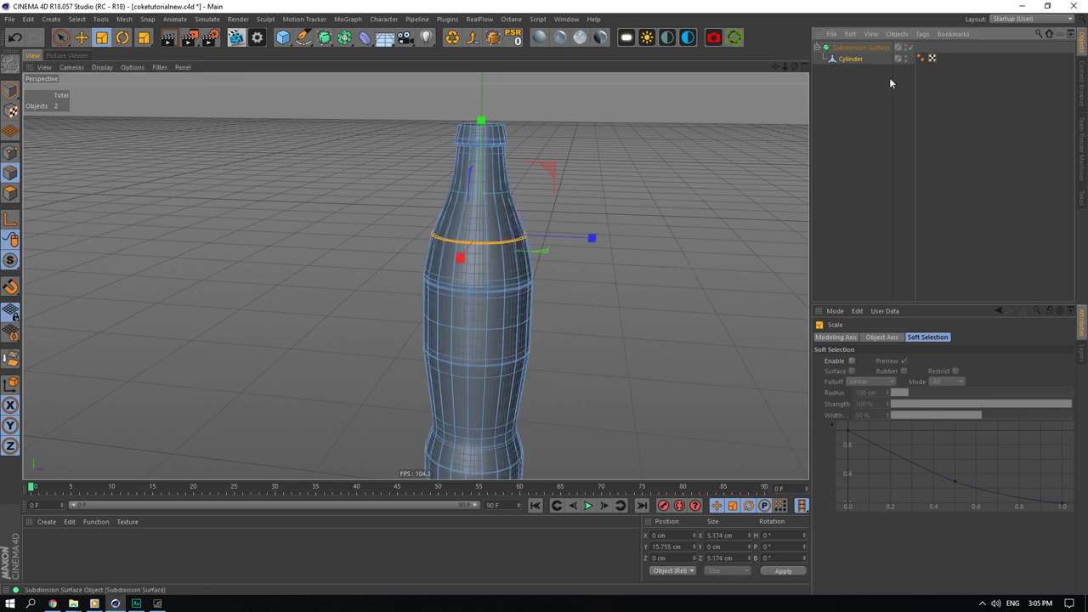
# Step: Lower the shoulder edge loop to about 15.53 cm and scale it to about 5.2 cm wide
pyautogui.click(890, 83)
pyautogui.click(850, 59)
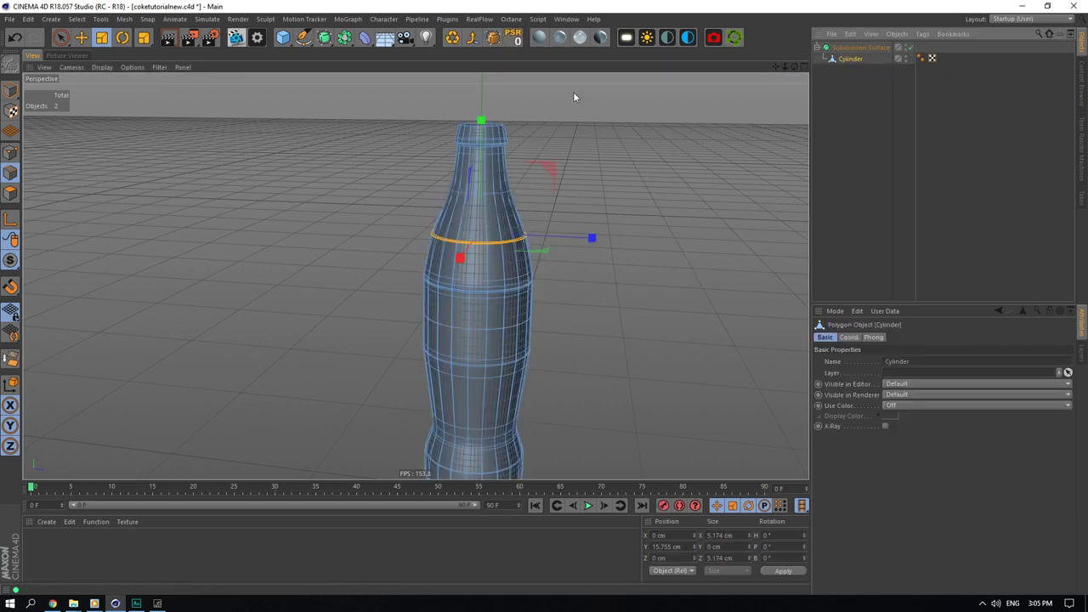
pyautogui.click(82, 38)
pyautogui.moveTo(482, 123); pyautogui.dragTo(483, 130)
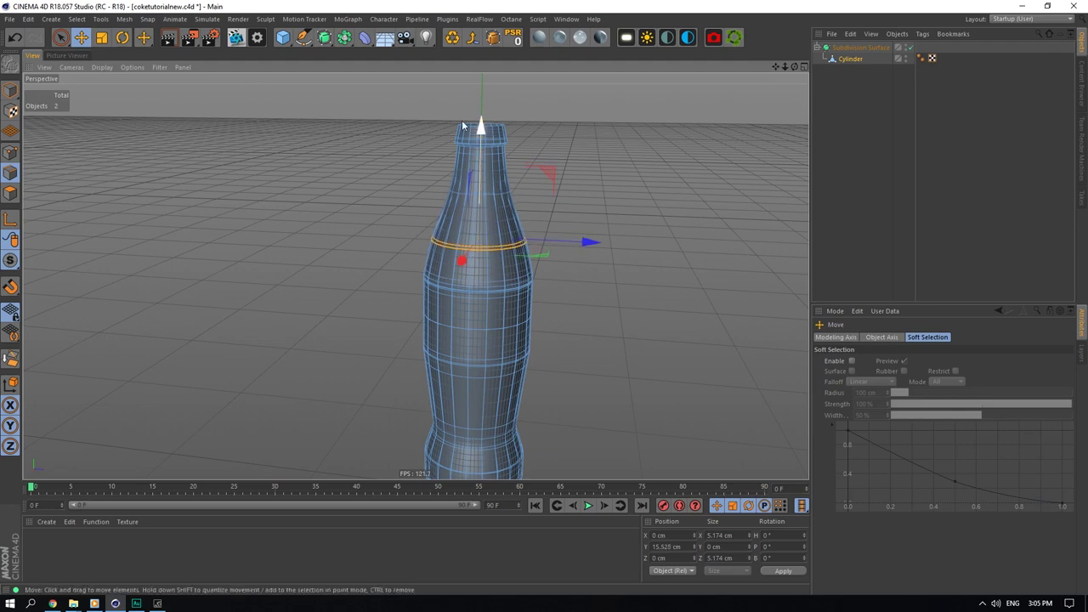
pyautogui.click(102, 38)
pyautogui.moveTo(545, 256)
pyautogui.mouseDown()
pyautogui.moveTo(559, 253)
pyautogui.moveTo(531, 254)
pyautogui.mouseUp()
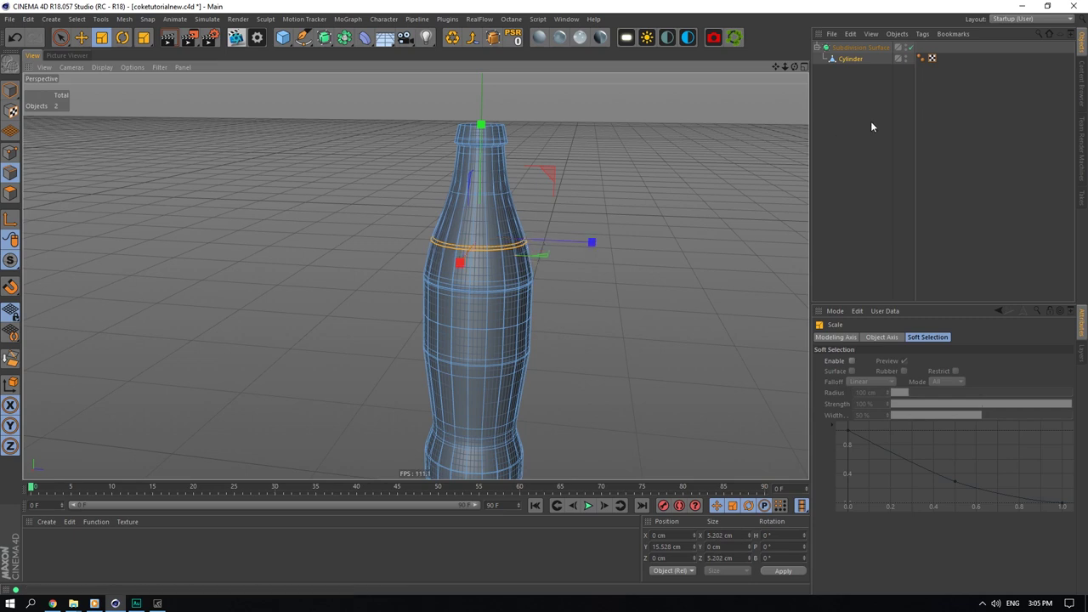
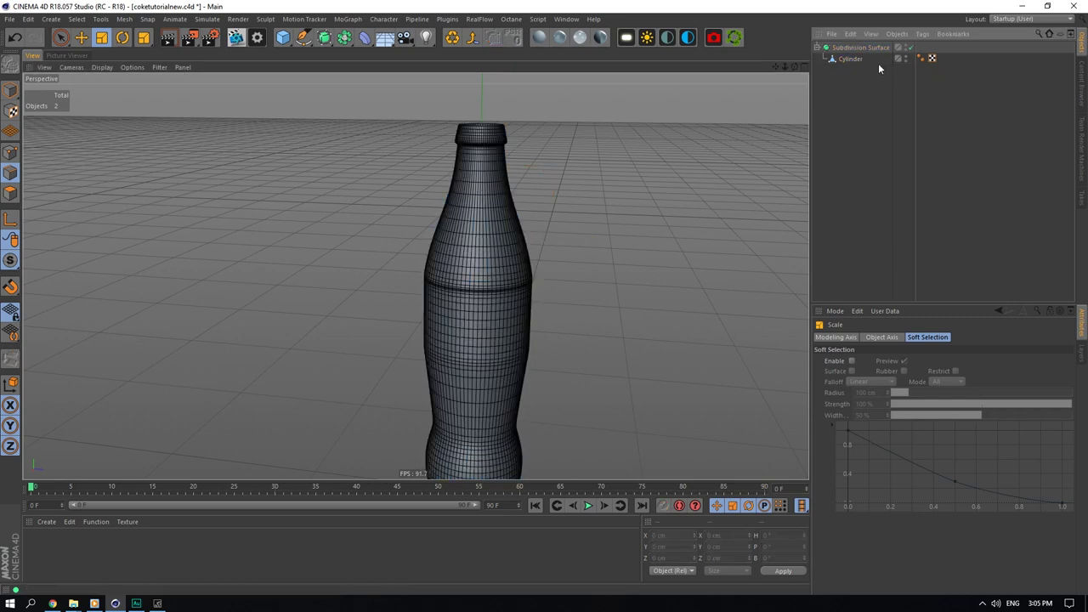
# Step: Scale the edge loop at the base of the neck to about 2.66 cm and lower it to about 17.93 cm
pyautogui.doubleClick(485, 200)
pyautogui.click(492, 198)
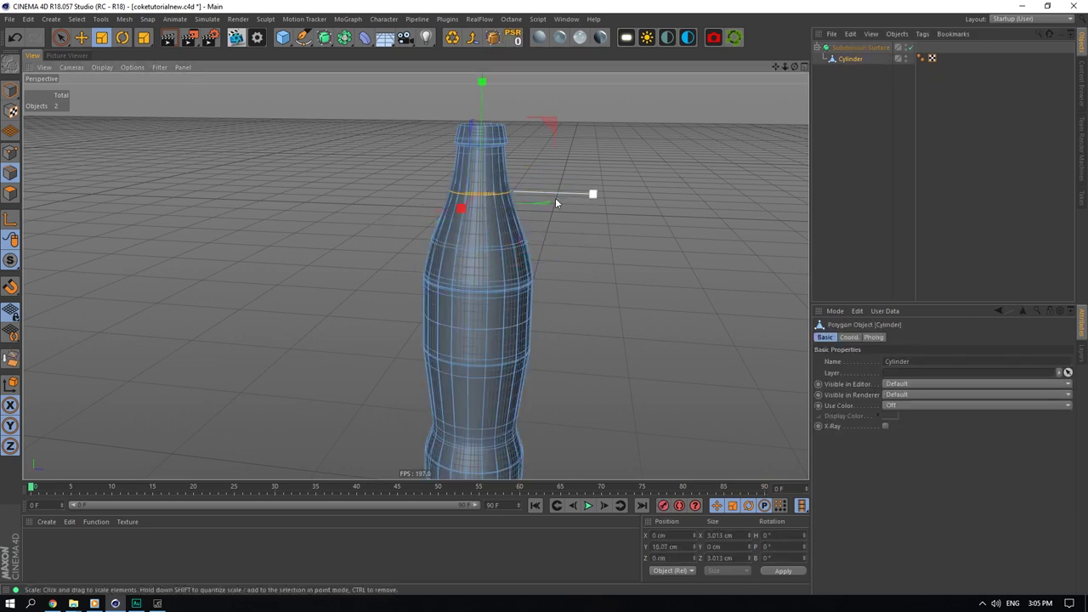
pyautogui.moveTo(495, 201); pyautogui.dragTo(488, 201)
pyautogui.click(82, 37)
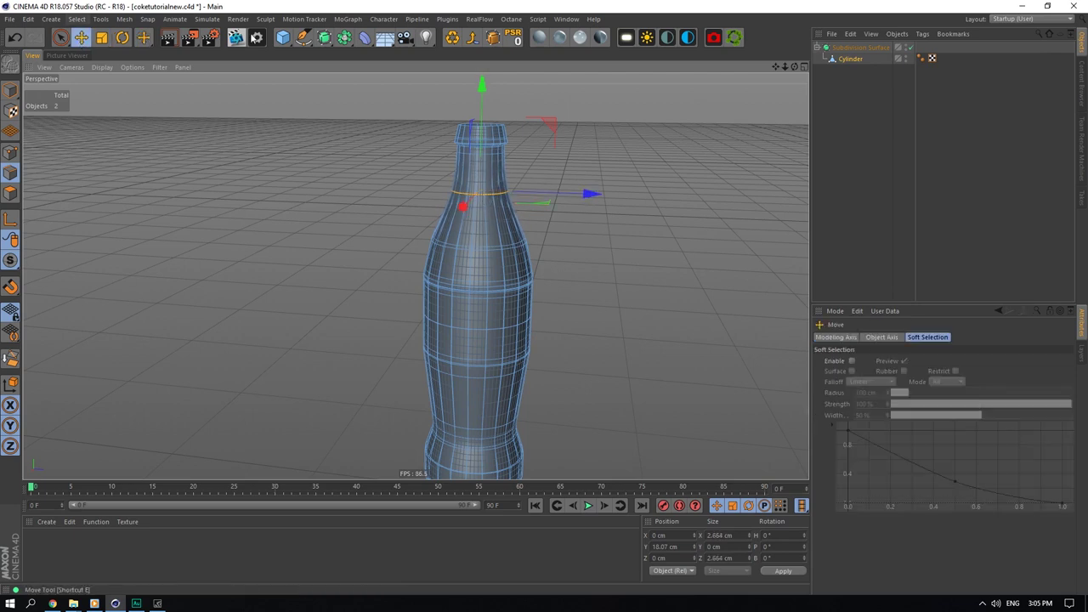
pyautogui.moveTo(483, 88)
pyautogui.mouseDown()
pyautogui.moveTo(483, 98)
pyautogui.moveTo(482, 89)
pyautogui.mouseUp()
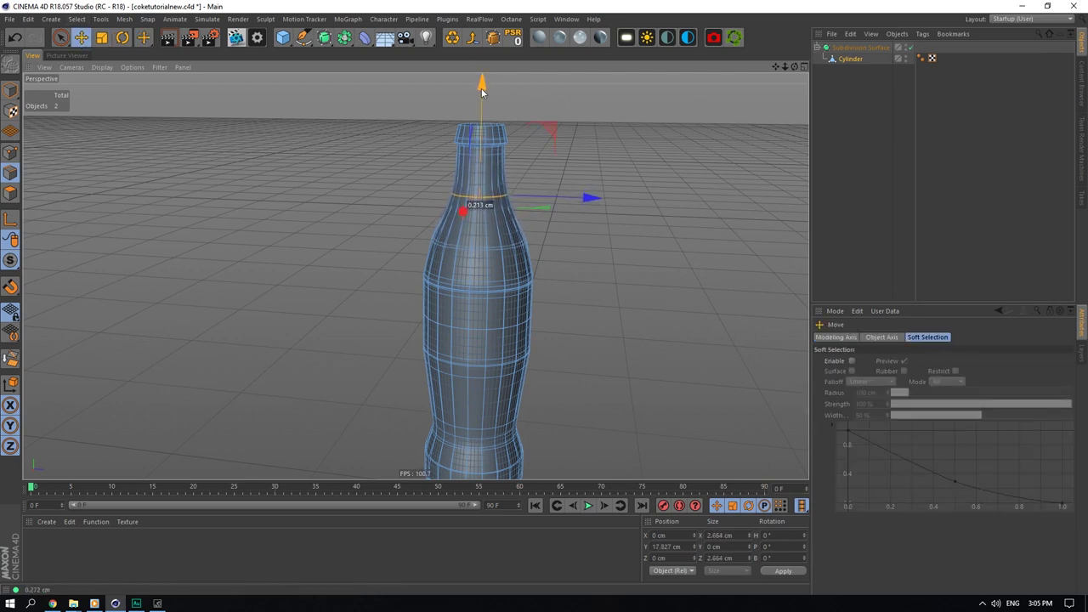
pyautogui.click(871, 96)
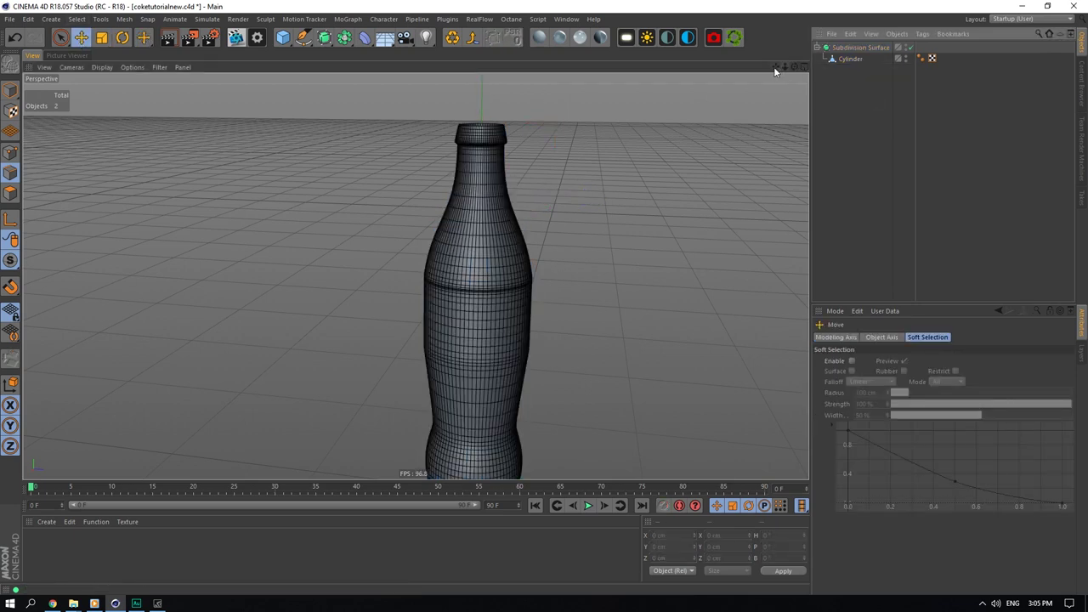
# Step: Save the scene and compare the bottle's body with subdivision off and on
pyautogui.moveTo(775, 66); pyautogui.dragTo(780, 1)
pyautogui.hotkey('ctrl', 's')
pyautogui.keyDown('alt'); pyautogui.moveTo(388, 323); pyautogui.dragTo(488, 256); pyautogui.keyUp('alt')
pyautogui.scroll(4, 478, 251)
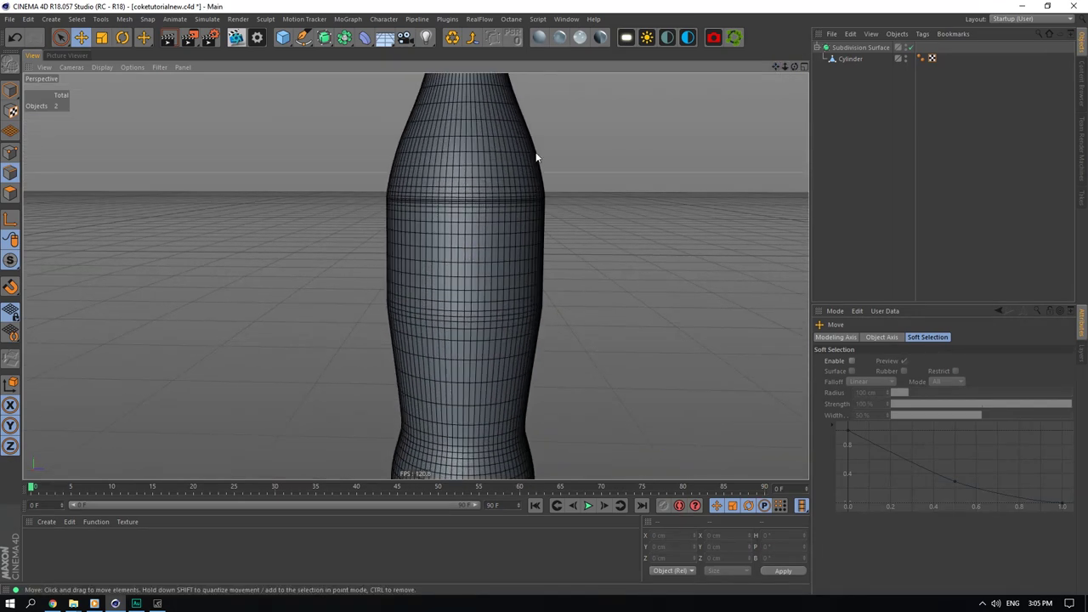
pyautogui.scroll(1, 391, 202)
pyautogui.click(912, 48)
pyautogui.click(852, 59)
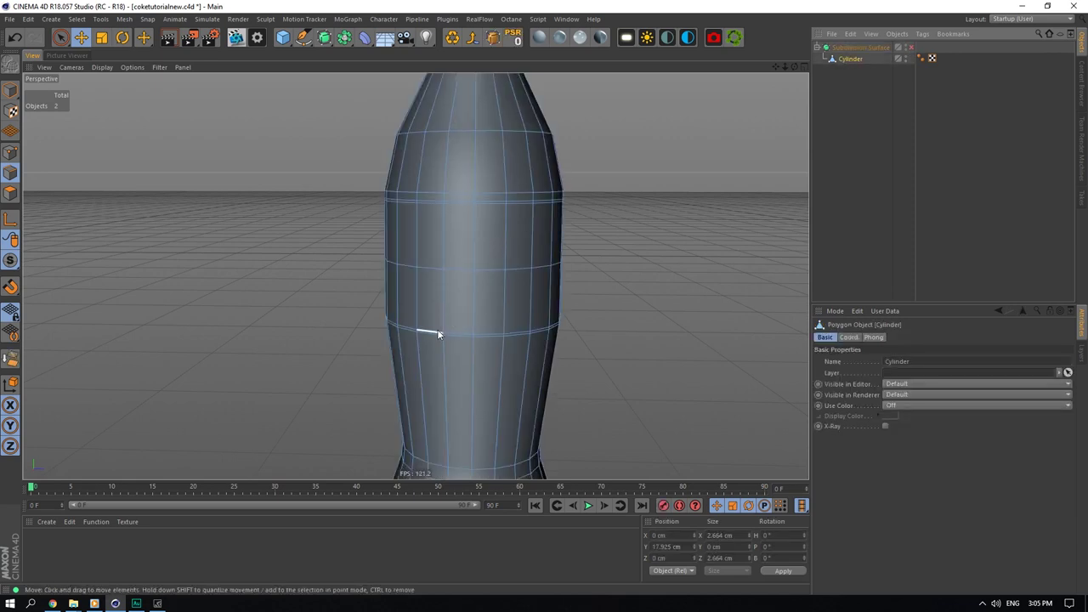
pyautogui.keyDown('alt'); pyautogui.moveTo(415, 275); pyautogui.dragTo(420, 298); pyautogui.keyUp('alt')
pyautogui.click(829, 89)
pyautogui.click(910, 48)
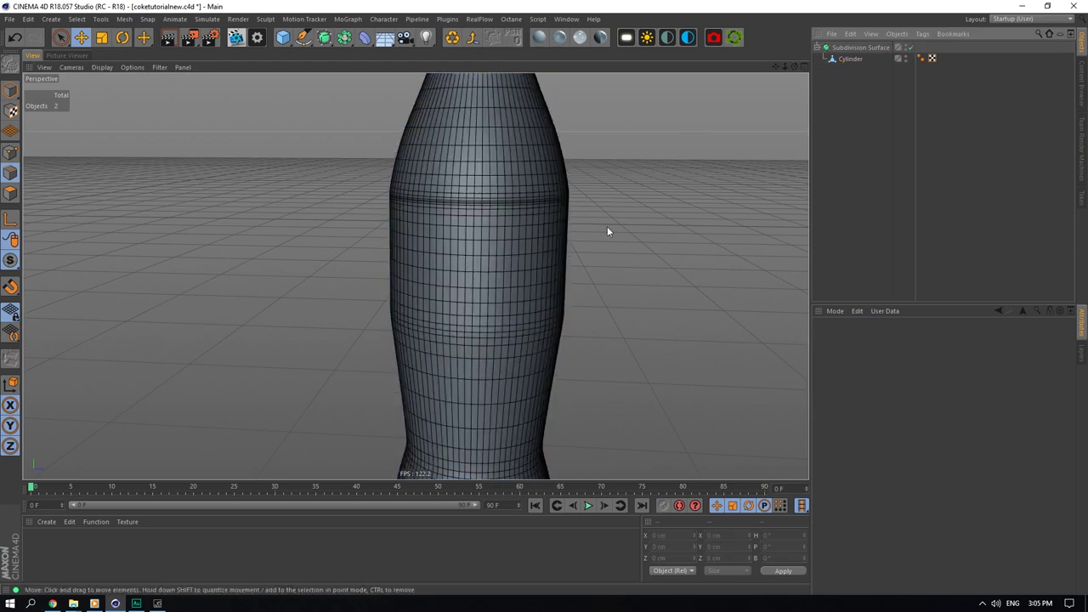
pyautogui.scroll(-7, 605, 232)
pyautogui.scroll(2, 587, 244)
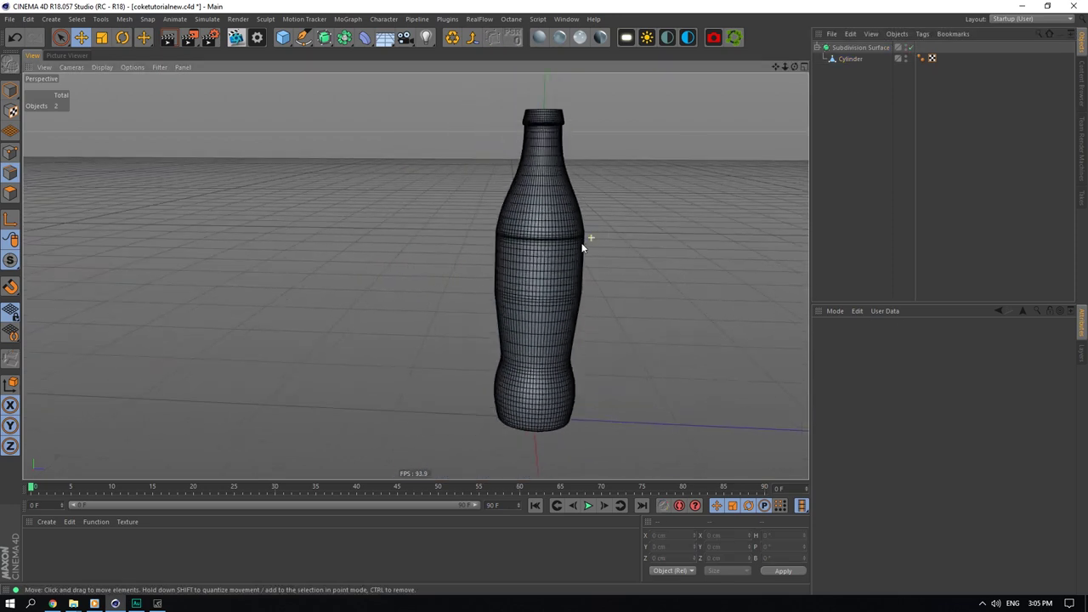
# Step: Select the edge loops of the bottle's middle band and scale them slightly inward with subdivision enabled
pyautogui.click(912, 48)
pyautogui.click(855, 60)
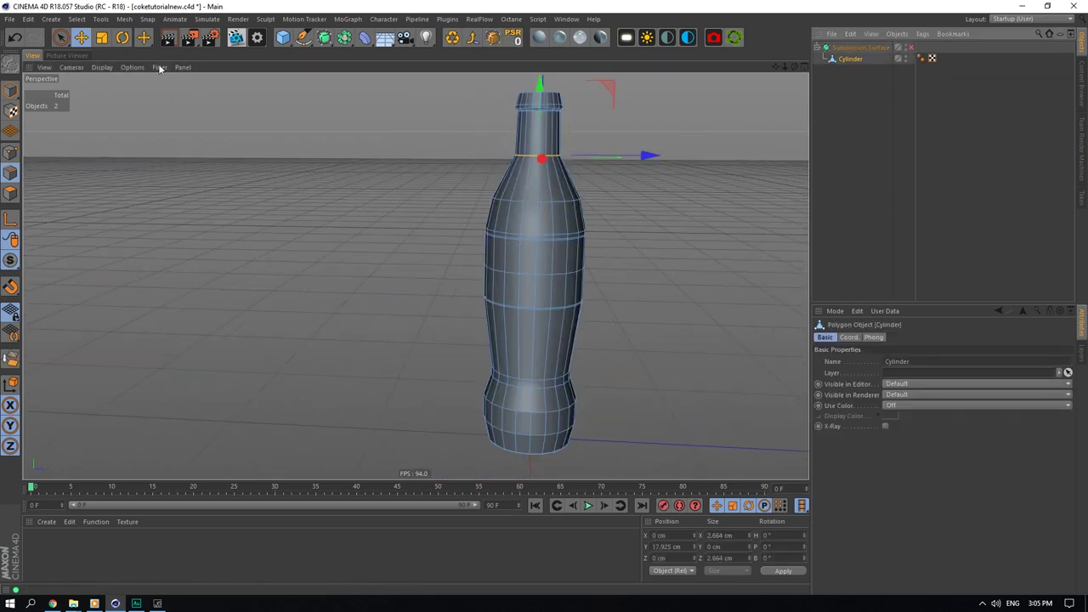
pyautogui.click(530, 308)
pyautogui.click(524, 309)
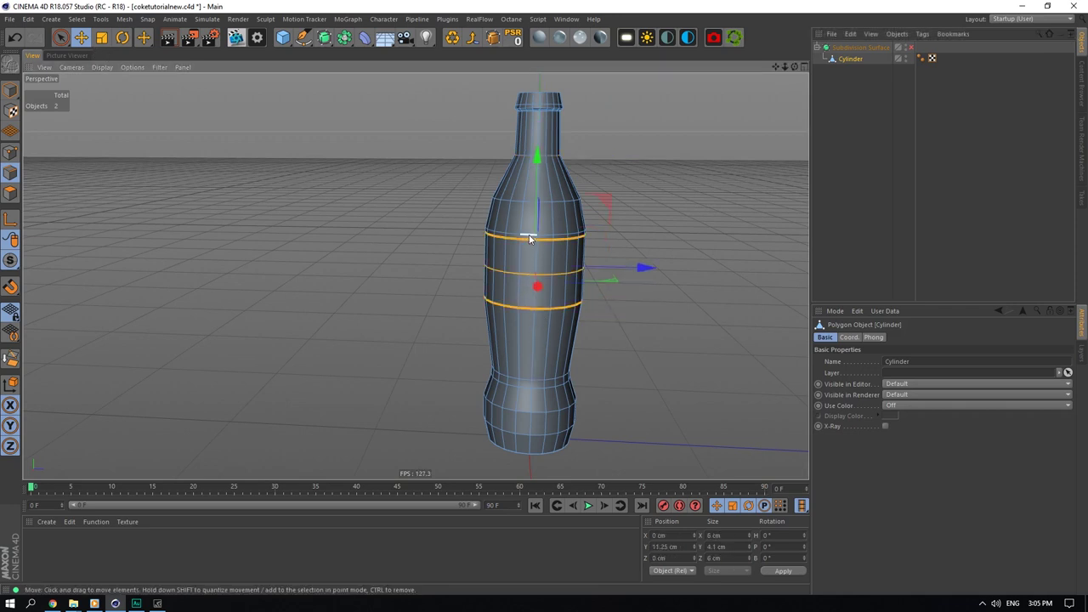
pyautogui.click(102, 38)
pyautogui.click(912, 48)
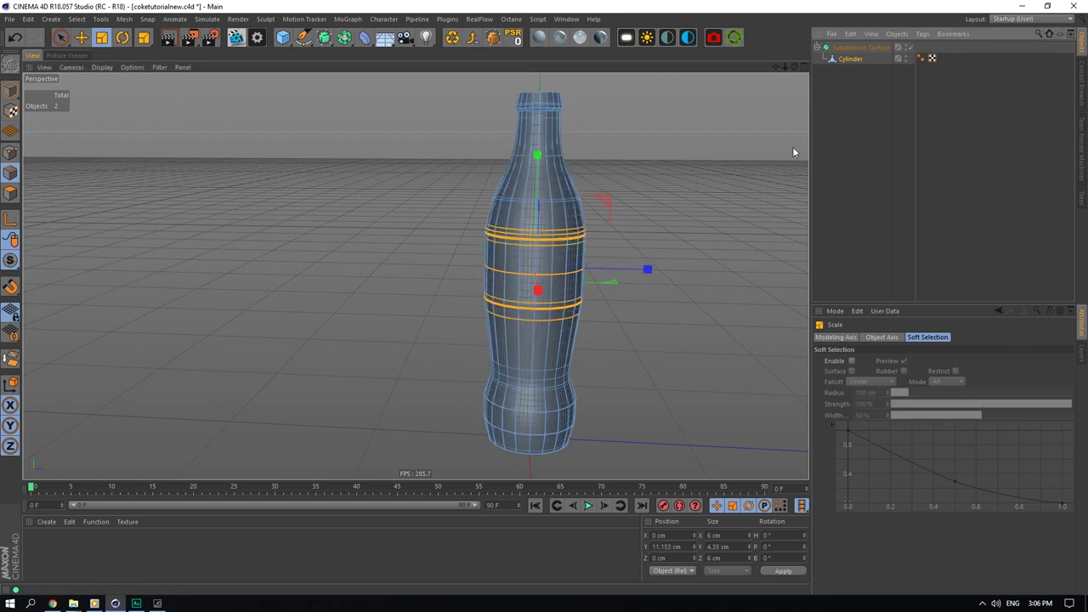
pyautogui.moveTo(611, 283); pyautogui.dragTo(579, 275)
pyautogui.click(925, 165)
# Step: Select the inner edge loop around the rim of the bottle's underside and scale it inward to about 4.3 cm with subdivision off
pyautogui.moveTo(795, 66)
pyautogui.mouseDown()
pyautogui.moveTo(795, 23)
pyautogui.moveTo(795, 64)
pyautogui.mouseUp()
pyautogui.scroll(4, 527, 443)
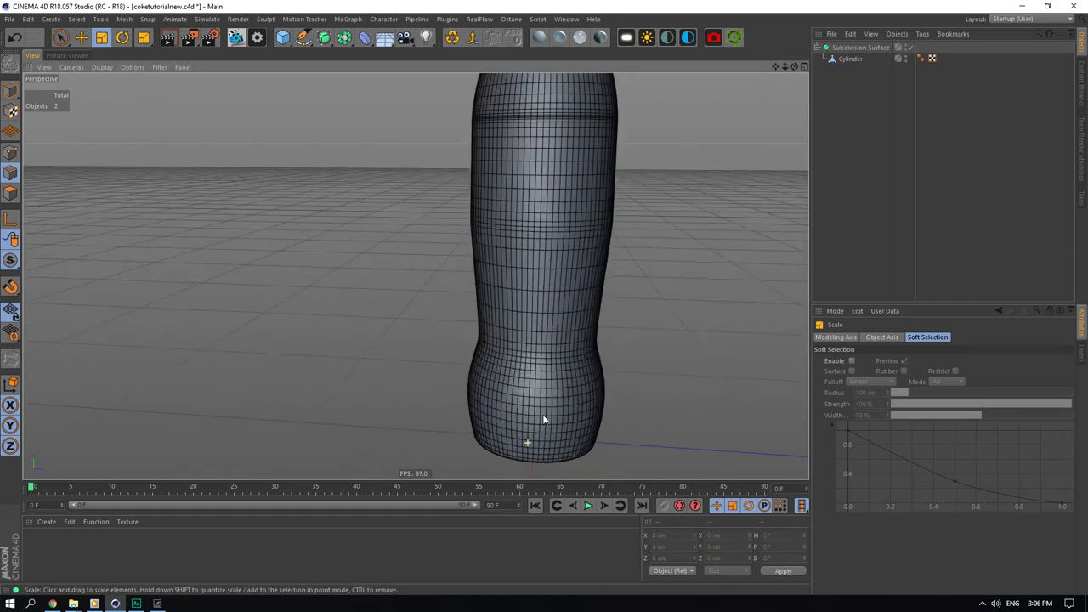
pyautogui.click(912, 48)
pyautogui.click(850, 59)
pyautogui.doubleClick(532, 436)
pyautogui.moveTo(785, 66); pyautogui.dragTo(751, 12)
pyautogui.scroll(-8, 776, 67)
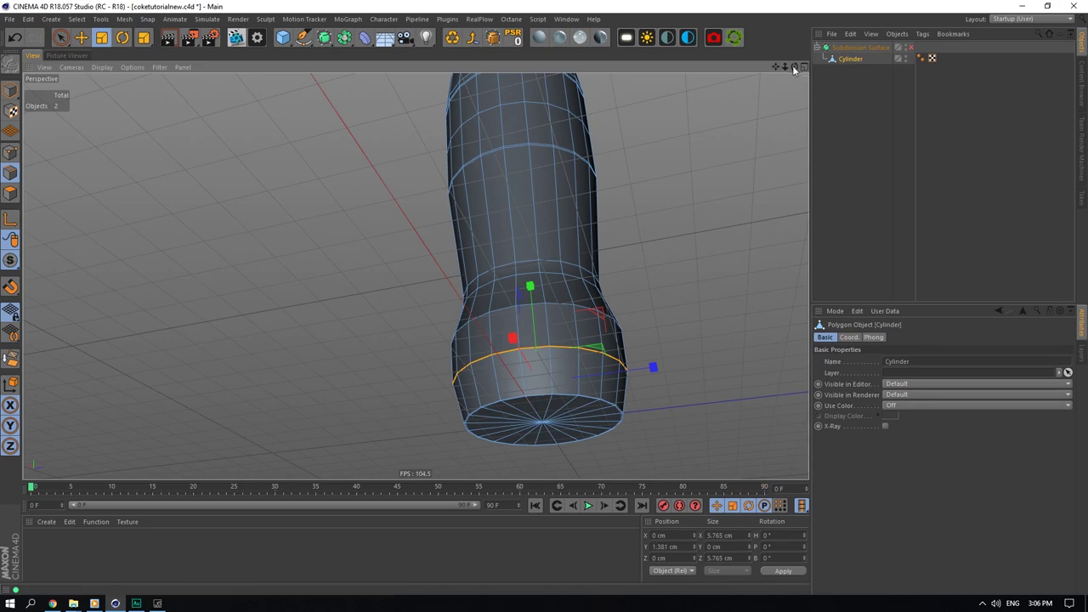
pyautogui.moveTo(794, 67); pyautogui.dragTo(784, 31)
pyautogui.scroll(5, 548, 329)
pyautogui.doubleClick(516, 170)
pyautogui.keyDown('ctrl'); pyautogui.moveTo(596, 224); pyautogui.dragTo(588, 225); pyautogui.keyUp('ctrl')
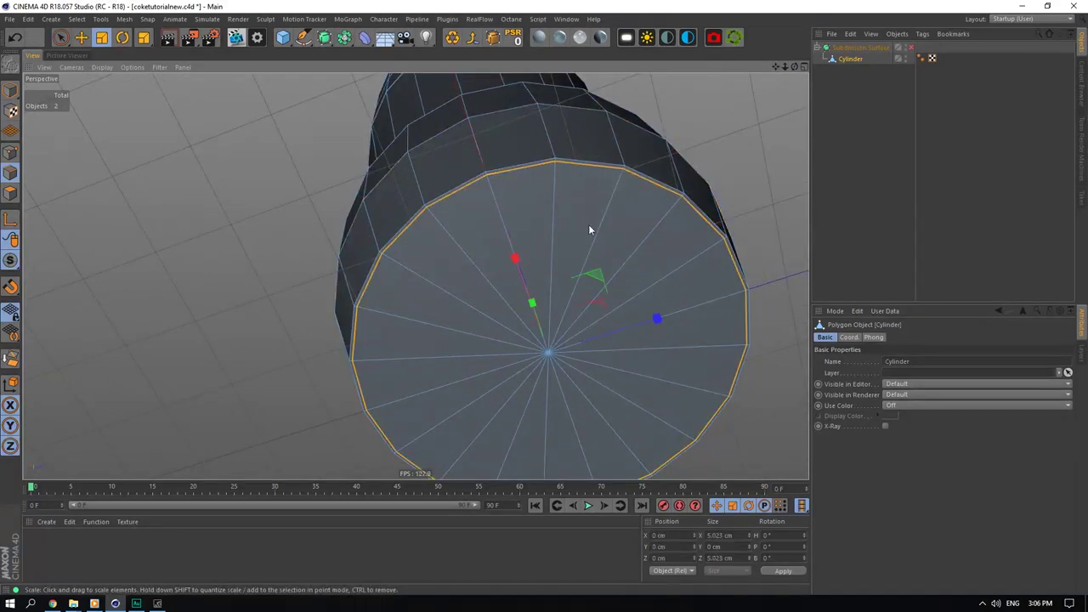
pyautogui.moveTo(594, 274); pyautogui.dragTo(540, 304)
# Step: Preview the reshaped bottle base from below and from the side with subdivision enabled
pyautogui.click(911, 48)
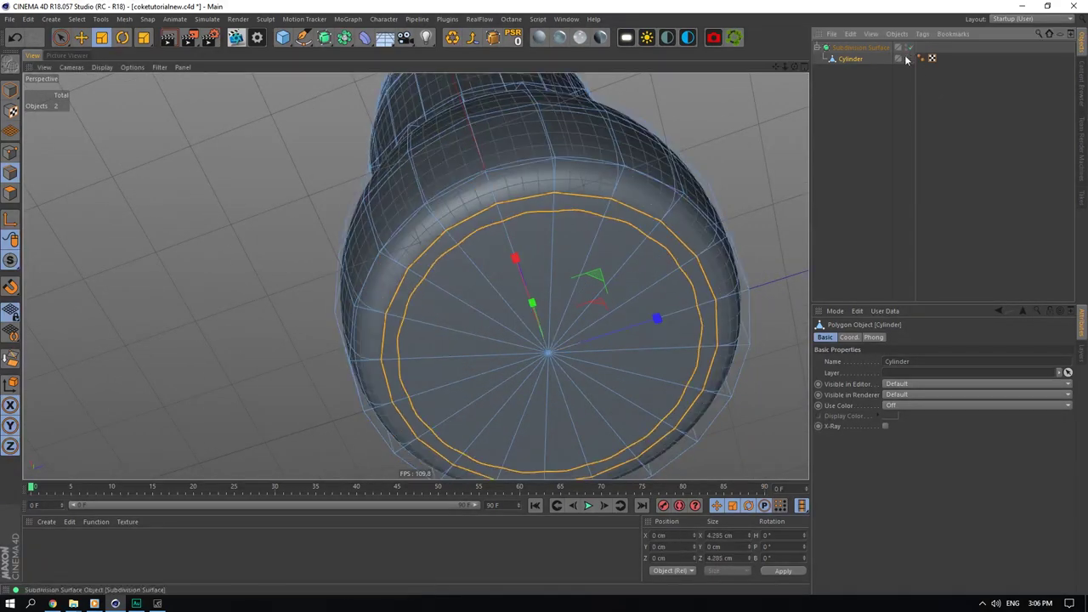
pyautogui.click(880, 115)
pyautogui.moveTo(785, 67); pyautogui.dragTo(787, 191)
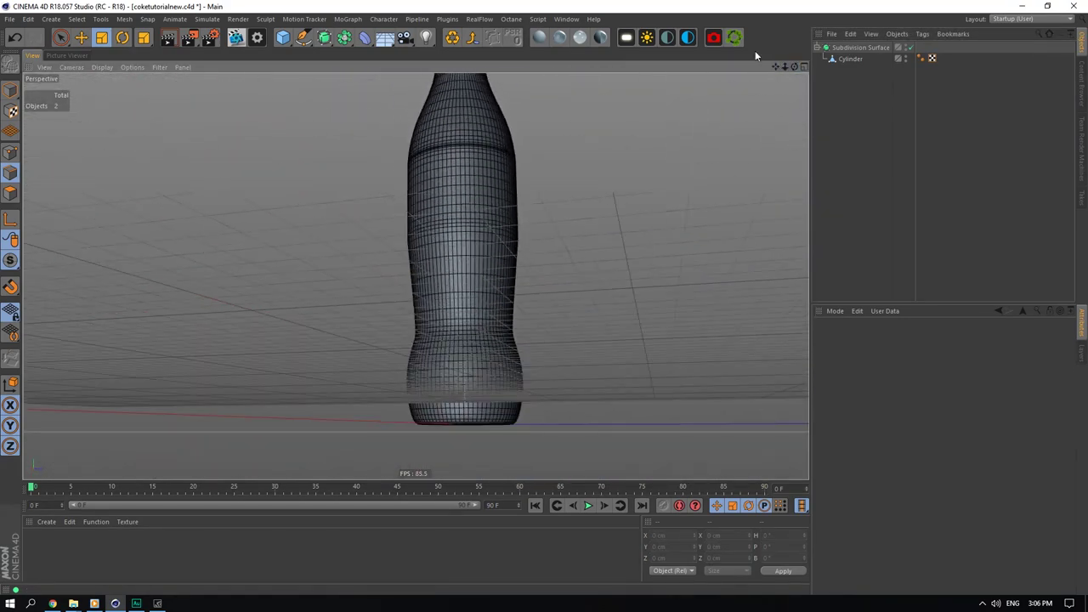
pyautogui.moveTo(798, 71); pyautogui.dragTo(541, 210)
pyautogui.moveTo(795, 67); pyautogui.dragTo(796, 26)
# Step: Scale the two edge loops at the waist above the base inward to about 4.6 cm and preview them with subdivision enabled
pyautogui.click(912, 48)
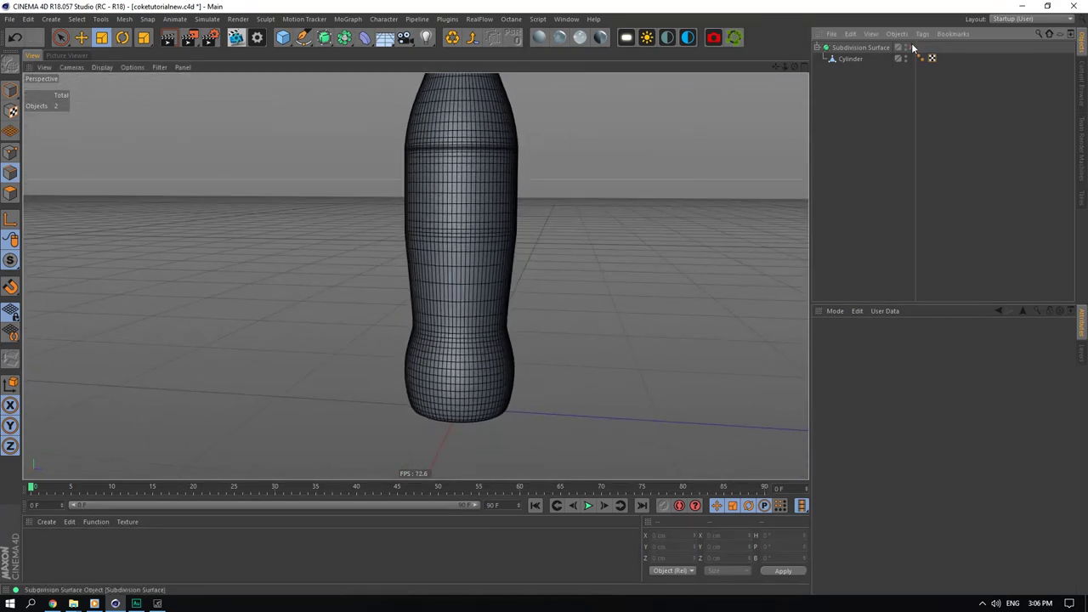
pyautogui.click(851, 59)
pyautogui.doubleClick(444, 329)
pyautogui.keyDown('shift'); pyautogui.doubleClick(470, 339); pyautogui.keyUp('shift')
pyautogui.scroll(4, 471, 345)
pyautogui.moveTo(515, 327); pyautogui.dragTo(483, 325)
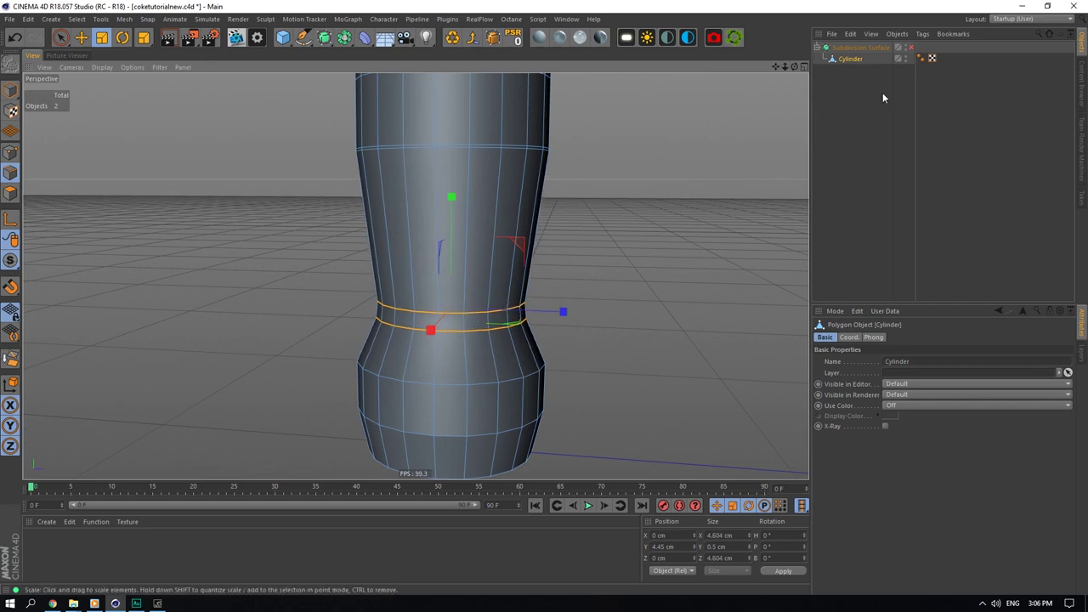
pyautogui.click(911, 47)
pyautogui.moveTo(795, 67); pyautogui.dragTo(795, 90)
pyautogui.moveTo(785, 67); pyautogui.dragTo(810, 83)
pyautogui.click(877, 95)
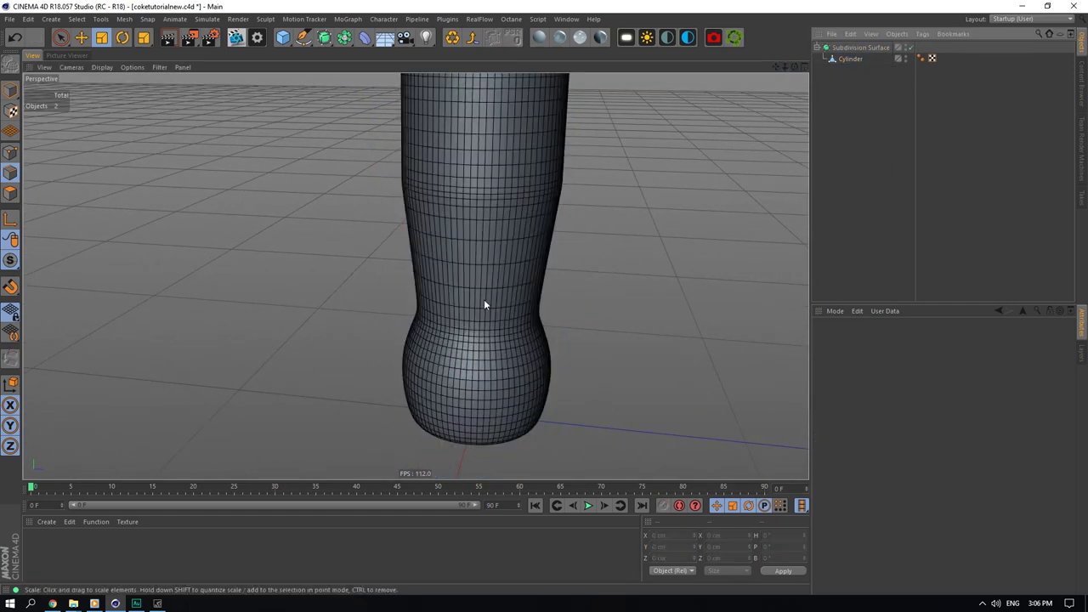
# Step: Lower the edge loop at the widest part of the base to about 2.6 cm and scale it to about 5.6 cm
pyautogui.click(910, 47)
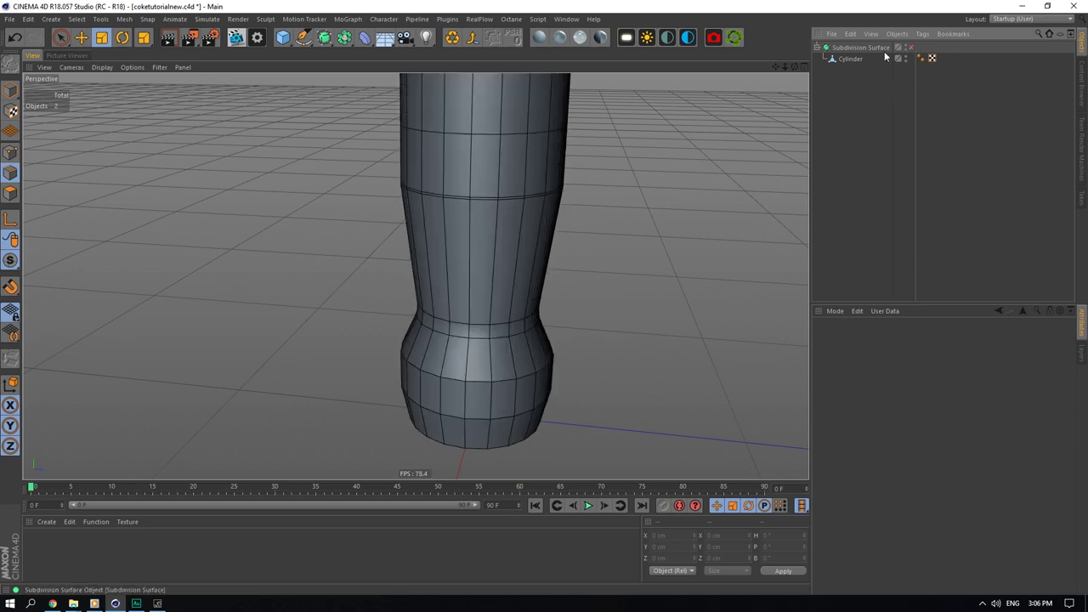
pyautogui.click(850, 58)
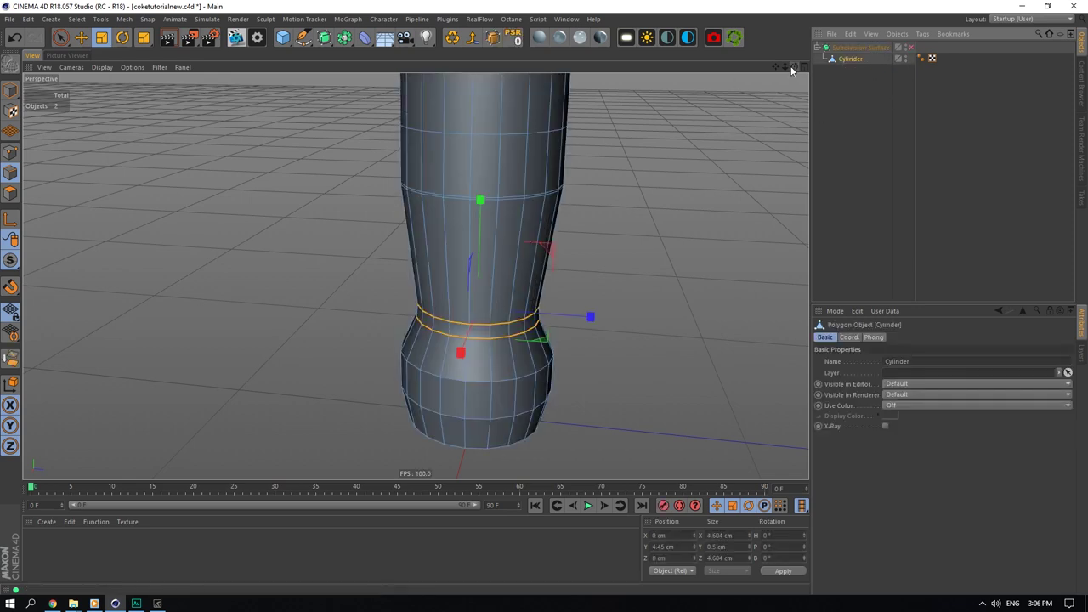
pyautogui.doubleClick(471, 380)
pyautogui.click(77, 40)
pyautogui.click(79, 35)
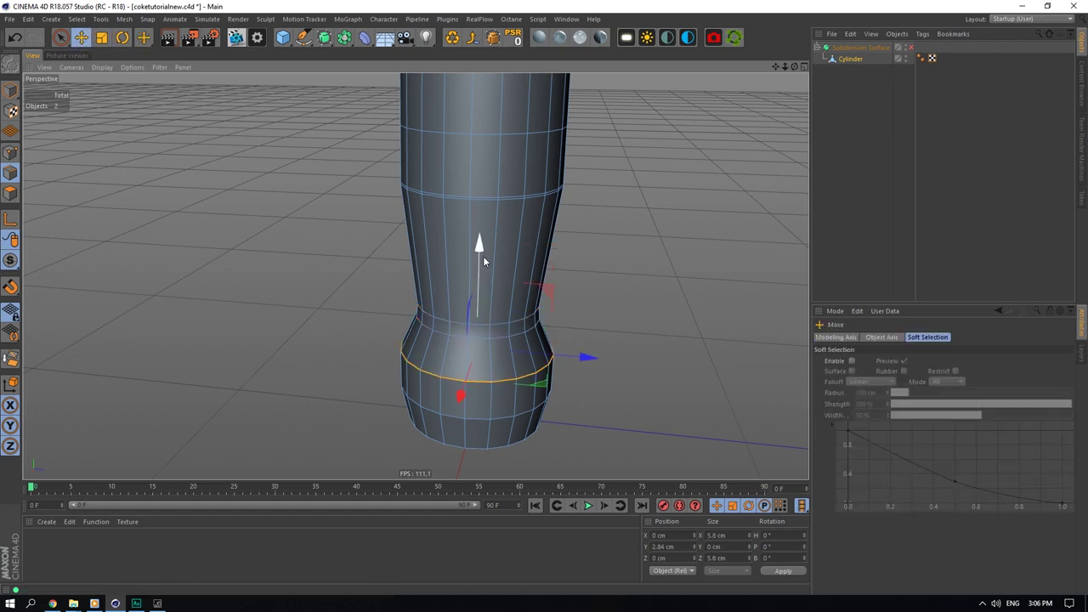
pyautogui.moveTo(483, 256); pyautogui.dragTo(483, 261)
pyautogui.click(101, 39)
pyautogui.moveTo(541, 395); pyautogui.dragTo(535, 393)
# Step: Preview the whole bottle with subdivision enabled
pyautogui.click(911, 47)
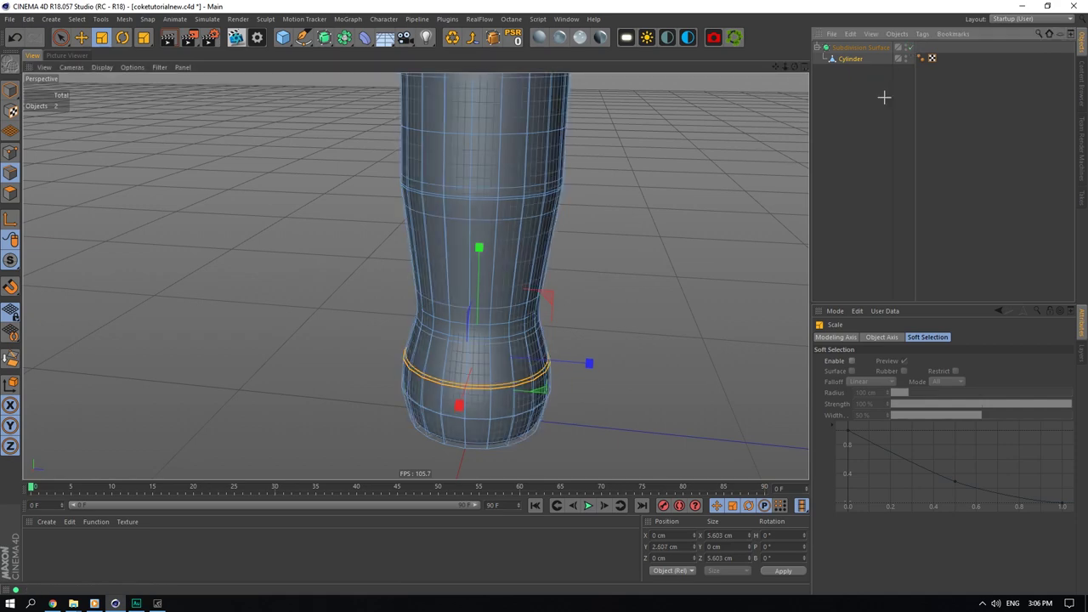
pyautogui.click(881, 97)
pyautogui.moveTo(784, 67); pyautogui.dragTo(783, 67)
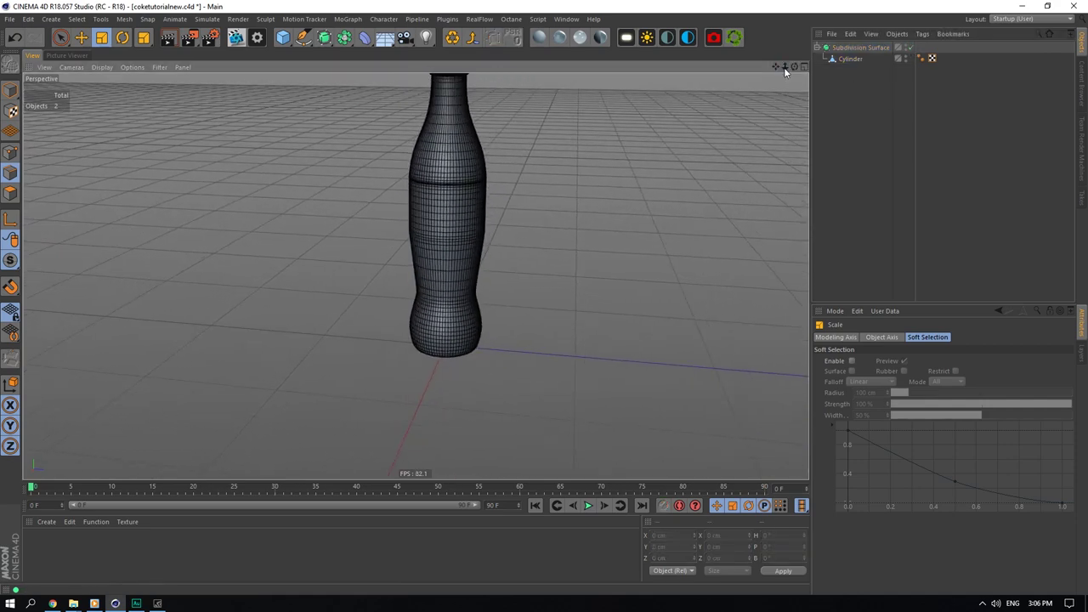
pyautogui.keyDown('alt'); pyautogui.moveTo(416, 277); pyautogui.dragTo(455, 333, button='middle'); pyautogui.keyUp('alt')
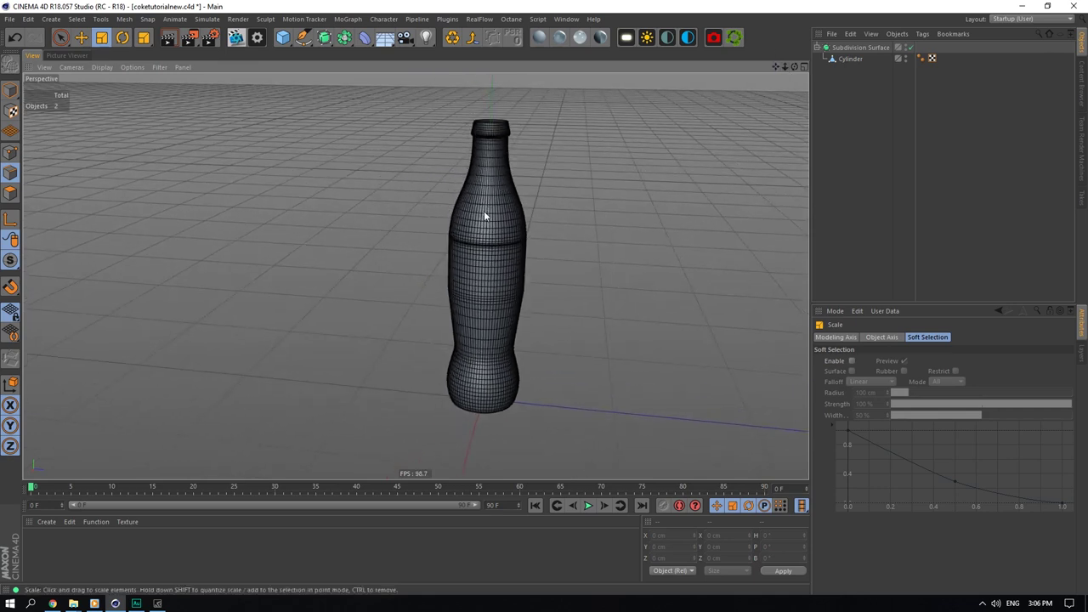
# Step: Scale the shoulder edge loop inward to about 5.05 cm with subdivision enabled and preview the bottle
pyautogui.scroll(5, 484, 211)
pyautogui.click(910, 48)
pyautogui.click(851, 58)
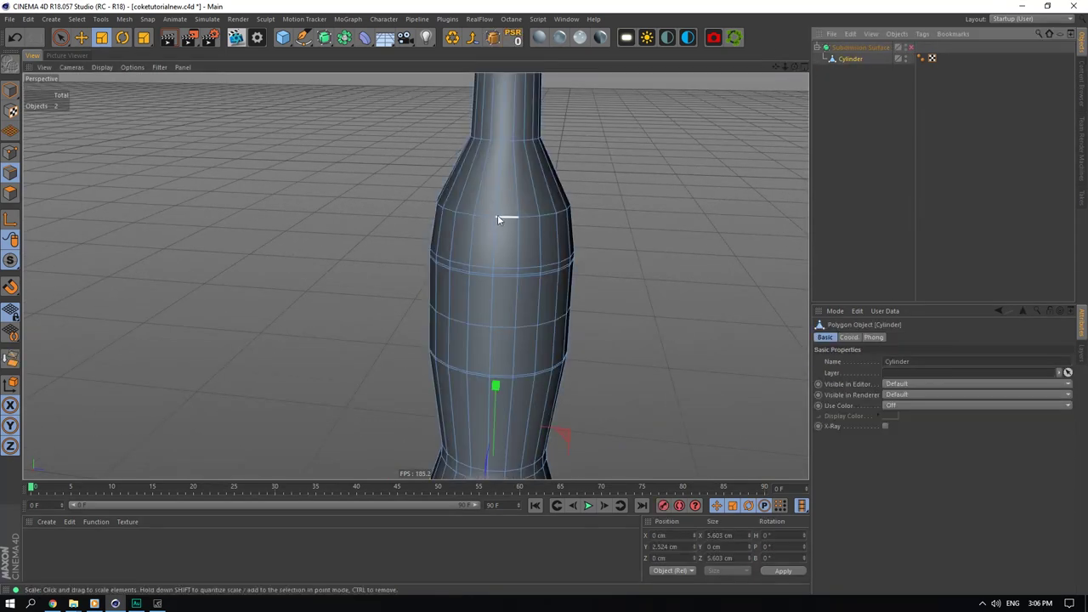
pyautogui.doubleClick(499, 216)
pyautogui.click(911, 48)
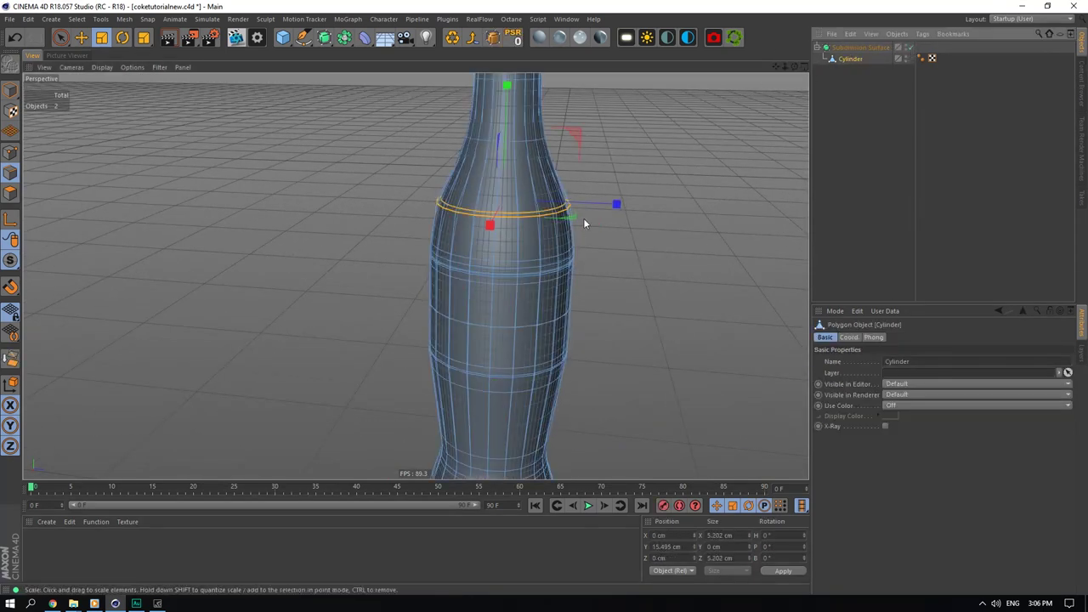
pyautogui.moveTo(572, 216); pyautogui.dragTo(555, 217)
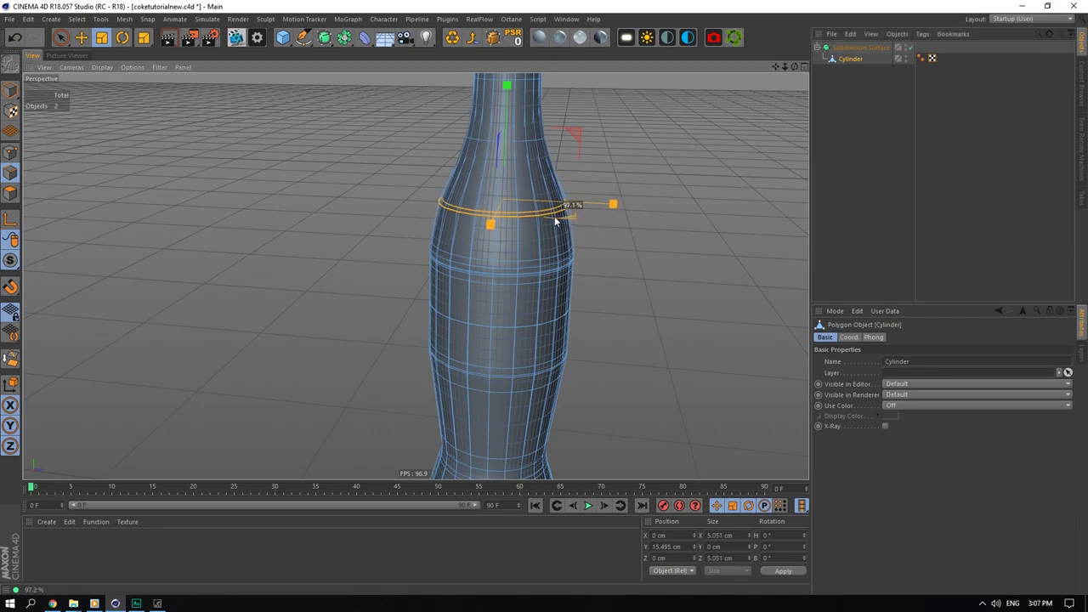
pyautogui.click(856, 154)
pyautogui.scroll(-5, 630, 250)
pyautogui.scroll(4, 583, 293)
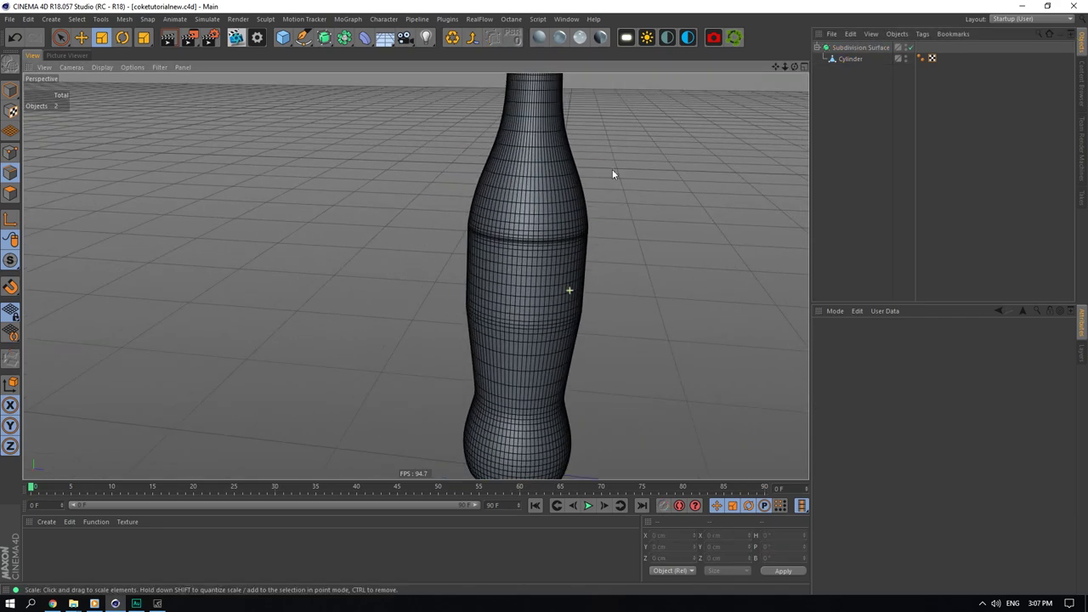
# Step: With subdivision off, select a two-column panel of cylinder polygons running from below the body's loop cuts to the widest base loop
pyautogui.click(911, 47)
pyautogui.click(851, 58)
pyautogui.click(16, 195)
pyautogui.scroll(4, 503, 354)
pyautogui.moveTo(784, 66); pyautogui.dragTo(801, 66)
pyautogui.keyDown('alt'); pyautogui.moveTo(502, 293); pyautogui.dragTo(485, 293, button='right'); pyautogui.keyUp('alt')
pyautogui.keyDown('alt'); pyautogui.moveTo(528, 357); pyautogui.dragTo(499, 281, button='middle'); pyautogui.keyUp('alt')
pyautogui.click(499, 283)
pyautogui.keyDown('shift'); pyautogui.click(520, 322); pyautogui.keyUp('shift')
pyautogui.keyDown('shift'); pyautogui.click(484, 393); pyautogui.keyUp('shift')
pyautogui.keyDown('shift'); pyautogui.click(512, 396); pyautogui.keyUp('shift')
pyautogui.keyDown('shift'); pyautogui.click(509, 425); pyautogui.keyUp('shift')
pyautogui.keyDown('shift'); pyautogui.click(489, 427); pyautogui.keyUp('shift')
# Step: Add the next alternate two-column panel to the selection, leaving two columns unselected in between
pyautogui.moveTo(776, 66); pyautogui.dragTo(760, 81, button='right')
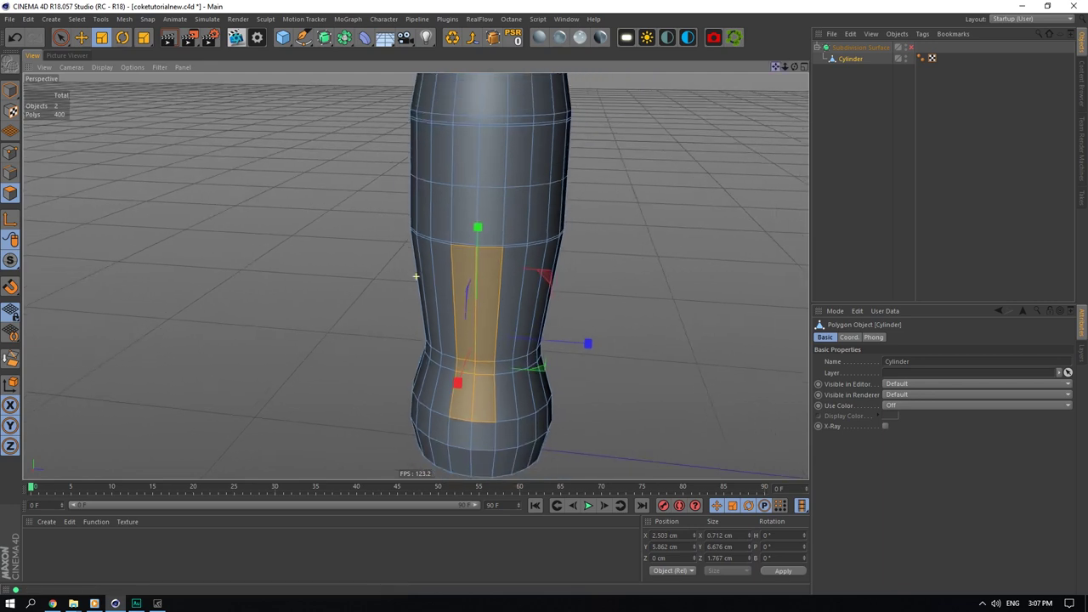
pyautogui.scroll(-1, 416, 276)
pyautogui.moveTo(775, 67)
pyautogui.mouseDown()
pyautogui.moveTo(756, 75)
pyautogui.moveTo(764, 79)
pyautogui.mouseUp()
pyautogui.keyDown('shift'); pyautogui.click(475, 349); pyautogui.keyUp('shift')
pyautogui.keyDown('shift'); pyautogui.click(494, 345); pyautogui.keyUp('shift')
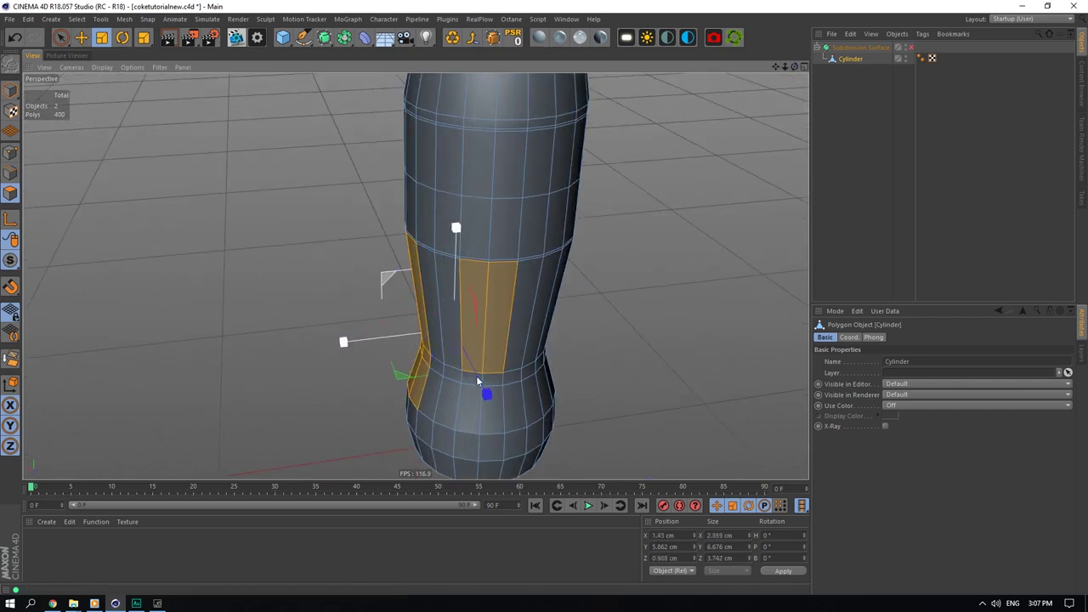
pyautogui.keyDown('shift'); pyautogui.click(478, 401); pyautogui.keyUp('shift')
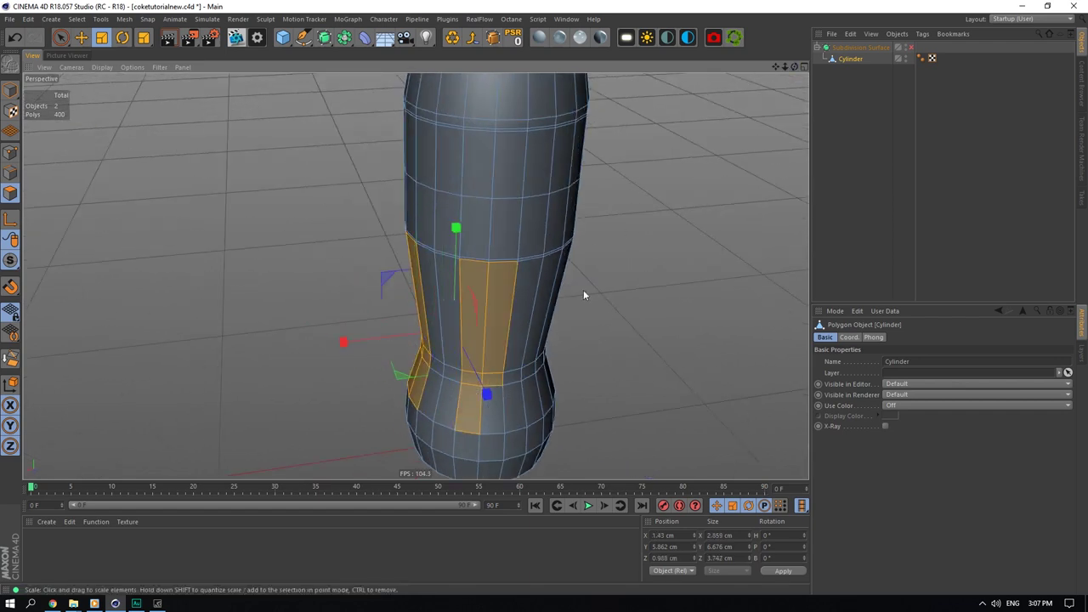
pyautogui.keyDown('shift'); pyautogui.click(492, 410); pyautogui.keyUp('shift')
pyautogui.hotkey('ctrl', 'z')
# Step: Add the remaining three alternate two-column panels around the lower body to the polygon selection
pyautogui.moveTo(796, 67); pyautogui.dragTo(721, 85)
pyautogui.keyDown('shift'); pyautogui.click(473, 372); pyautogui.keyUp('shift')
pyautogui.keyDown('shift'); pyautogui.click(490, 372); pyautogui.keyUp('shift')
pyautogui.keyDown('shift'); pyautogui.click(492, 383); pyautogui.keyUp('shift')
pyautogui.keyDown('alt'); pyautogui.moveTo(763, 197); pyautogui.dragTo(568, 262); pyautogui.keyUp('alt')
pyautogui.keyDown('shift'); pyautogui.click(345, 343); pyautogui.keyUp('shift')
pyautogui.keyDown('shift'); pyautogui.click(351, 354); pyautogui.keyUp('shift')
pyautogui.keyDown('shift'); pyautogui.click(367, 339); pyautogui.keyUp('shift')
pyautogui.keyDown('shift'); pyautogui.click(368, 356); pyautogui.keyUp('shift')
pyautogui.keyDown('shift'); pyautogui.click(347, 394); pyautogui.keyUp('shift')
pyautogui.moveTo(795, 67); pyautogui.dragTo(603, 128)
pyautogui.keyDown('shift'); pyautogui.click(448, 329); pyautogui.keyUp('shift')
pyautogui.keyDown('shift'); pyautogui.click(462, 334); pyautogui.keyUp('shift')
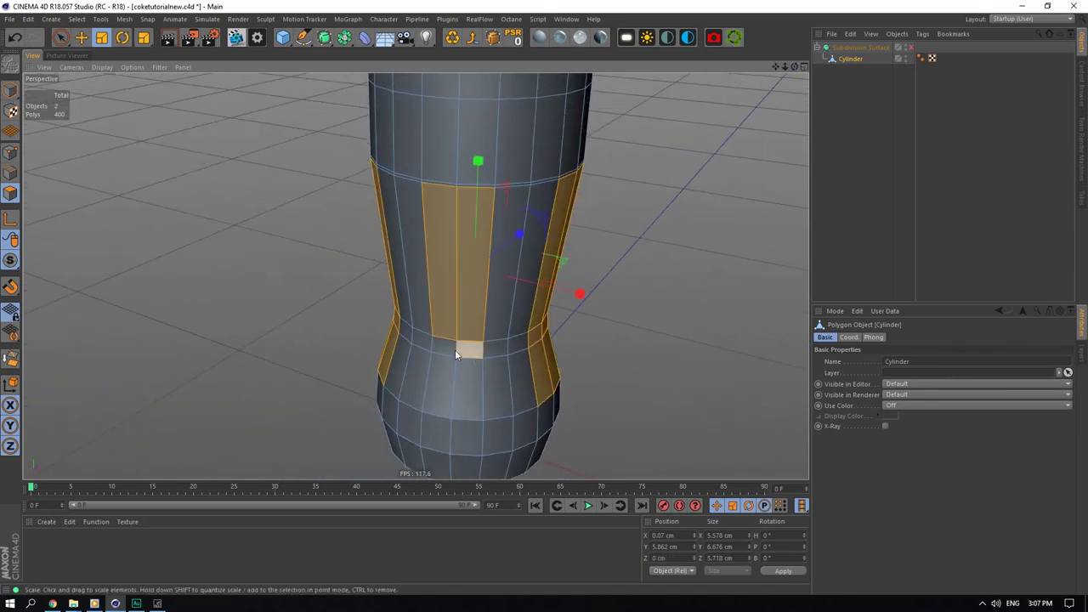
pyautogui.keyDown('shift'); pyautogui.click(462, 380); pyautogui.keyUp('shift')
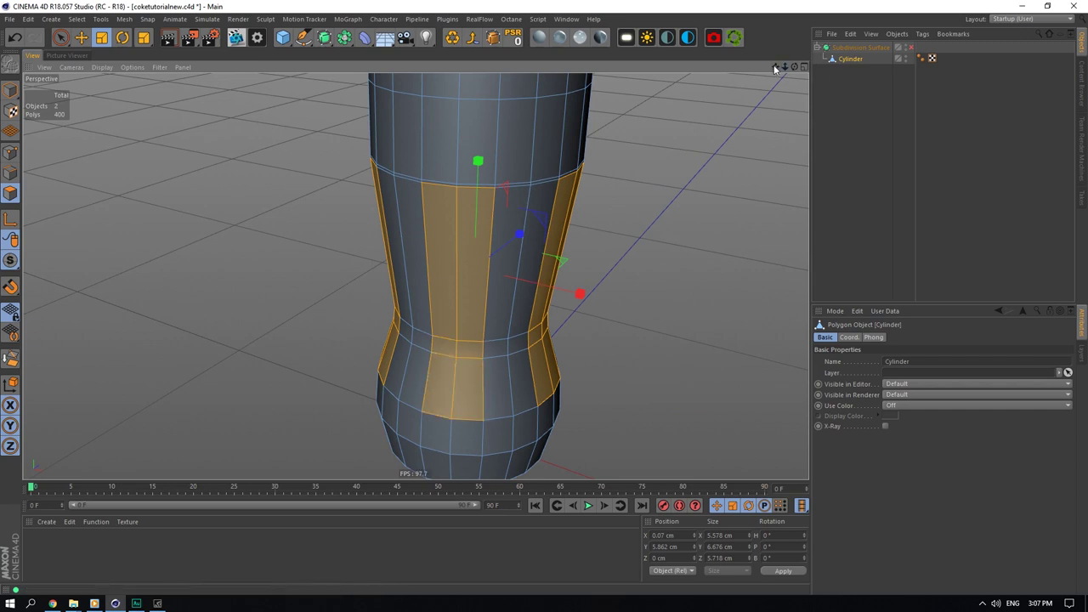
# Step: Extrude the selected alternate panels outward by 0.1 cm
pyautogui.moveTo(775, 68); pyautogui.dragTo(801, 76)
pyautogui.scroll(6, 473, 195)
pyautogui.rightClick(514, 166)
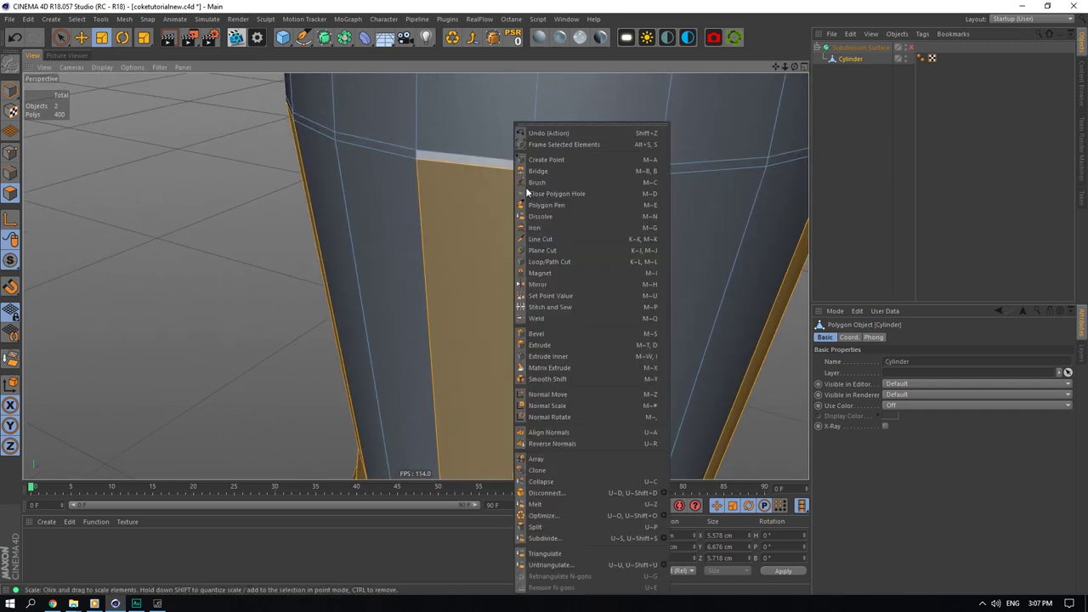
pyautogui.click(571, 344)
pyautogui.moveTo(591, 205); pyautogui.dragTo(603, 205)
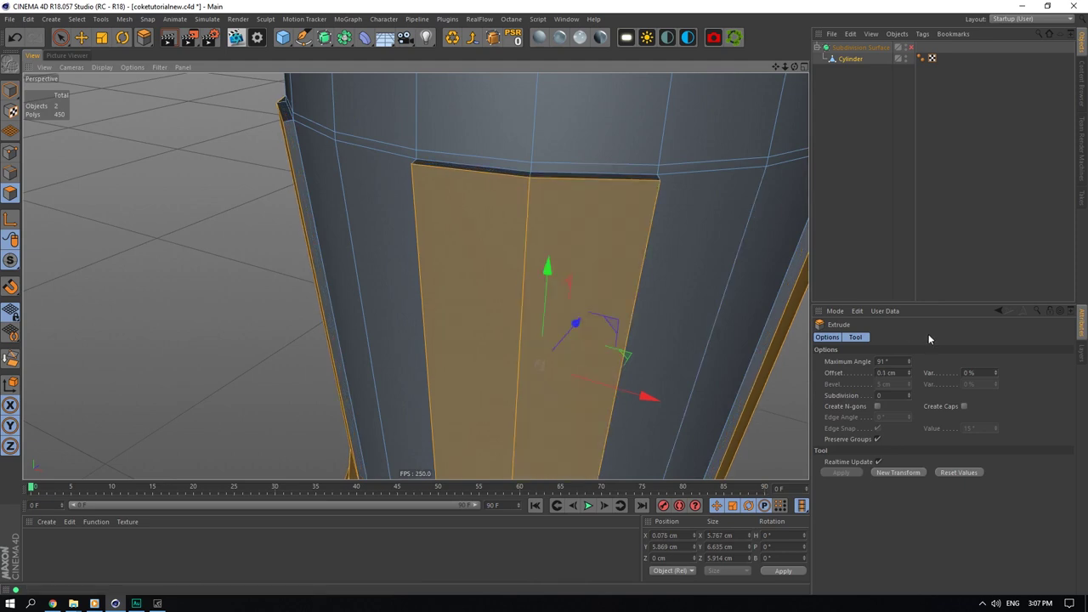
pyautogui.scroll(-9, 558, 226)
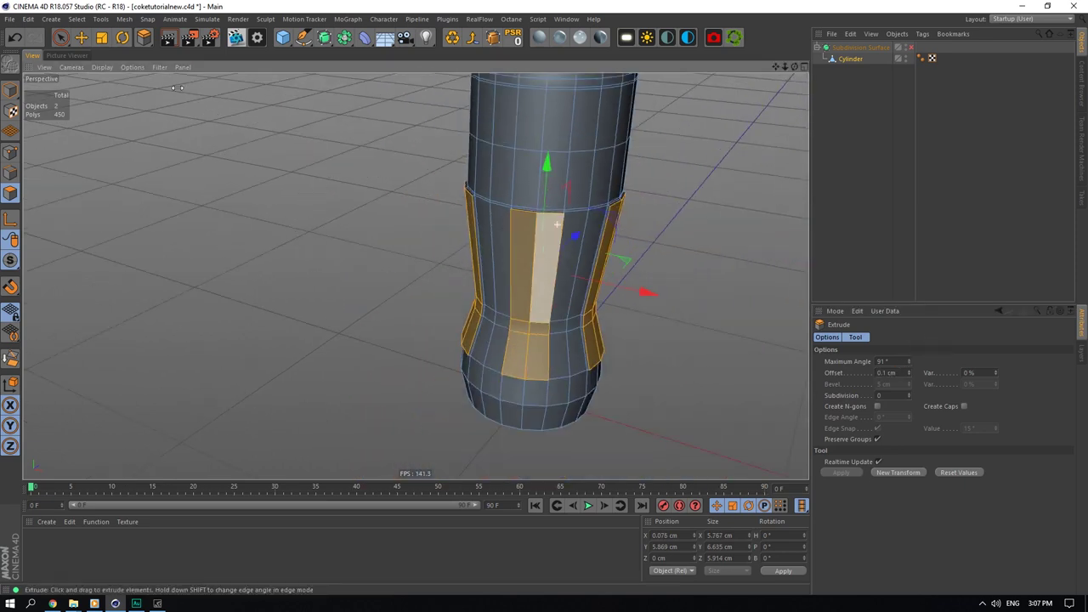
pyautogui.click(83, 38)
pyautogui.rightClick(542, 211)
pyautogui.click(485, 205)
pyautogui.rightClick(485, 207)
pyautogui.click(510, 346)
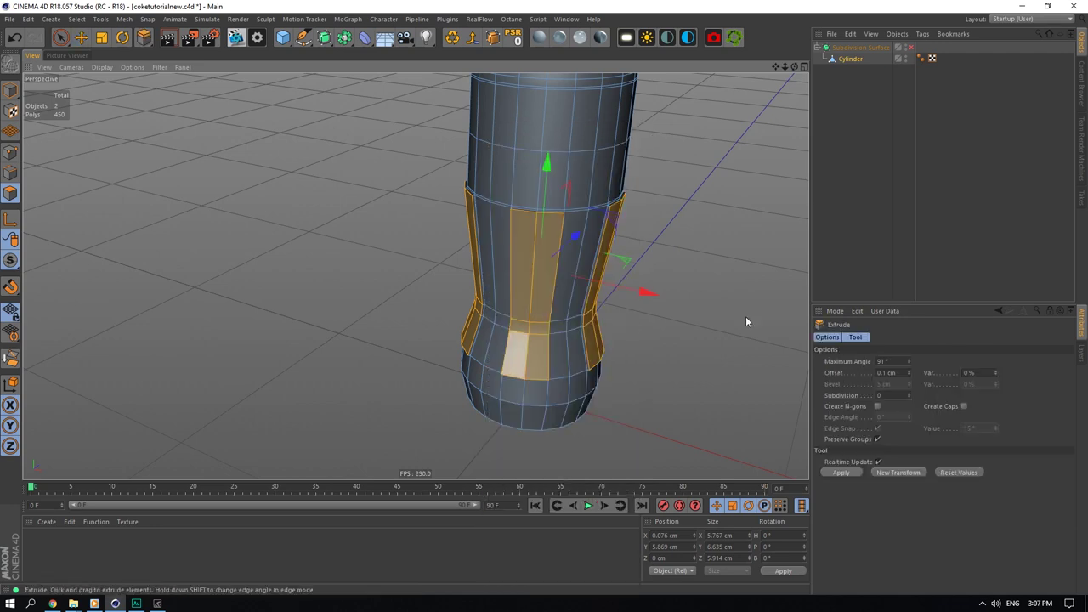
# Step: Start a new selection with the recessed two-column panels between the extruded ones on the near side
pyautogui.click(82, 38)
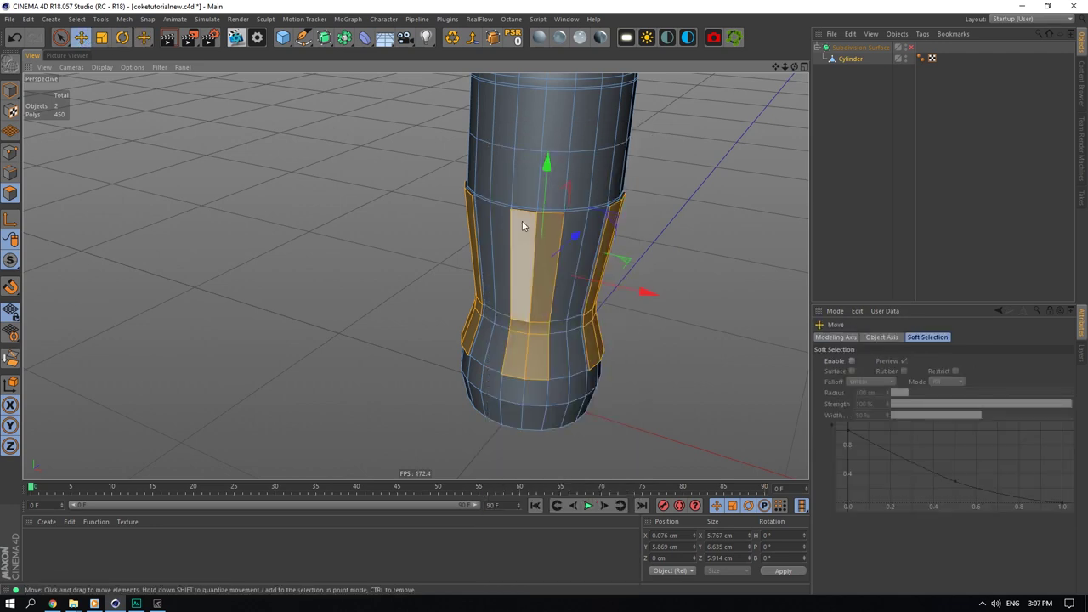
pyautogui.click(496, 241)
pyautogui.keyDown('shift'); pyautogui.click(488, 284); pyautogui.keyUp('shift')
pyautogui.keyDown('shift'); pyautogui.click(492, 336); pyautogui.keyUp('shift')
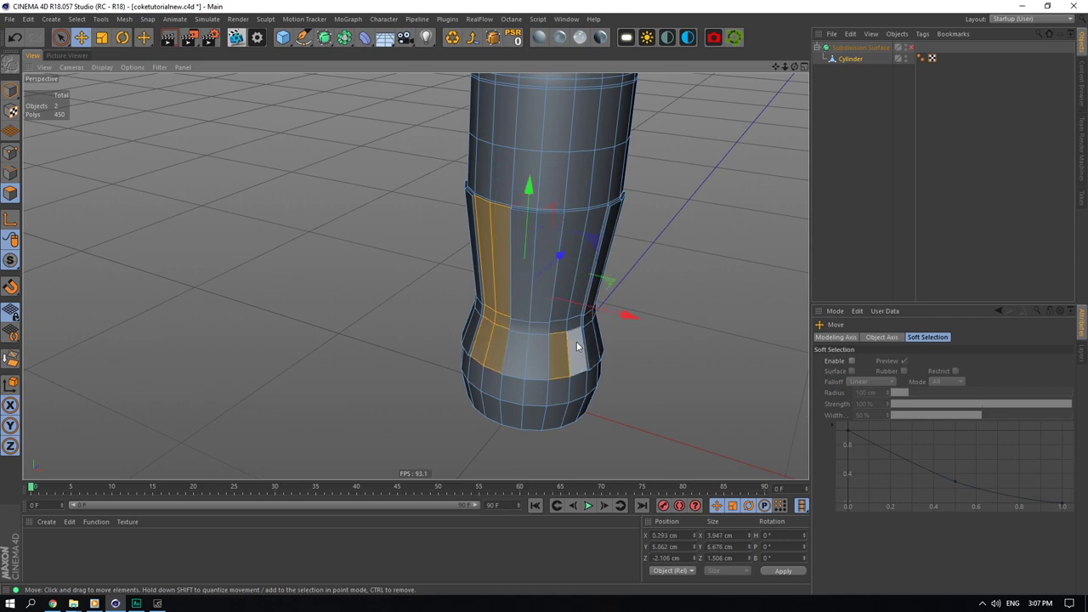
pyautogui.keyDown('shift'); pyautogui.click(578, 346); pyautogui.keyUp('shift')
pyautogui.keyDown('shift'); pyautogui.click(573, 307); pyautogui.keyUp('shift')
pyautogui.keyDown('shift'); pyautogui.click(557, 299); pyautogui.keyUp('shift')
# Step: Add the rest of the in-between two-column panels around the lower body to the polygon selection
pyautogui.moveTo(795, 66); pyautogui.dragTo(697, 67)
pyautogui.keyDown('shift'); pyautogui.click(444, 327); pyautogui.keyUp('shift')
pyautogui.keyDown('shift'); pyautogui.click(469, 335); pyautogui.keyUp('shift')
pyautogui.keyDown('shift'); pyautogui.click(456, 364); pyautogui.keyUp('shift')
pyautogui.keyDown('shift'); pyautogui.click(550, 414); pyautogui.keyUp('shift')
pyautogui.keyDown('shift'); pyautogui.click(520, 400); pyautogui.keyUp('shift')
pyautogui.keyDown('alt'); pyautogui.moveTo(502, 340); pyautogui.dragTo(331, 264); pyautogui.keyUp('alt')
pyautogui.keyDown('shift'); pyautogui.click(481, 369); pyautogui.keyUp('shift')
pyautogui.keyDown('shift'); pyautogui.click(515, 374); pyautogui.keyUp('shift')
pyautogui.keyDown('shift'); pyautogui.click(513, 397); pyautogui.keyUp('shift')
# Step: Extrude the in-between panels by 0.1 cm and preview the fluted lower body with subdivision enabled
pyautogui.rightClick(571, 340)
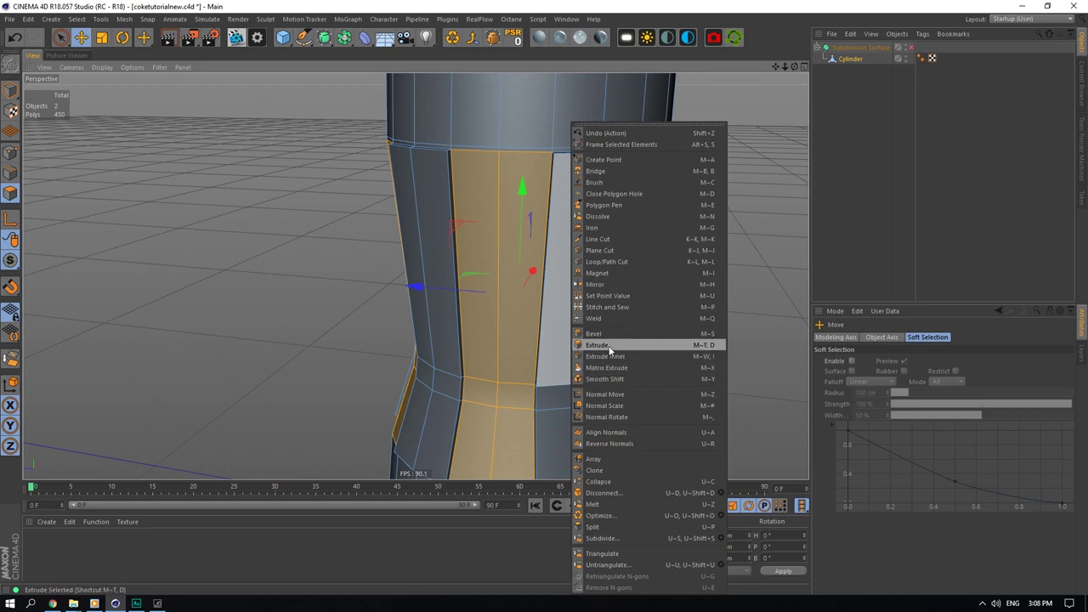
pyautogui.click(598, 345)
pyautogui.scroll(-3, 658, 272)
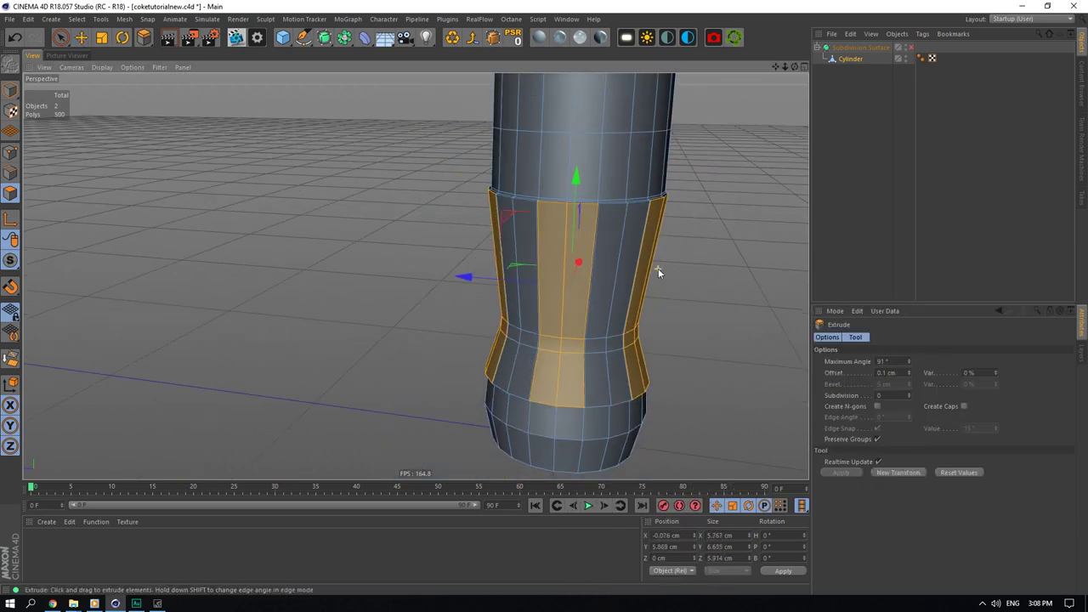
pyautogui.click(874, 65)
pyautogui.click(908, 48)
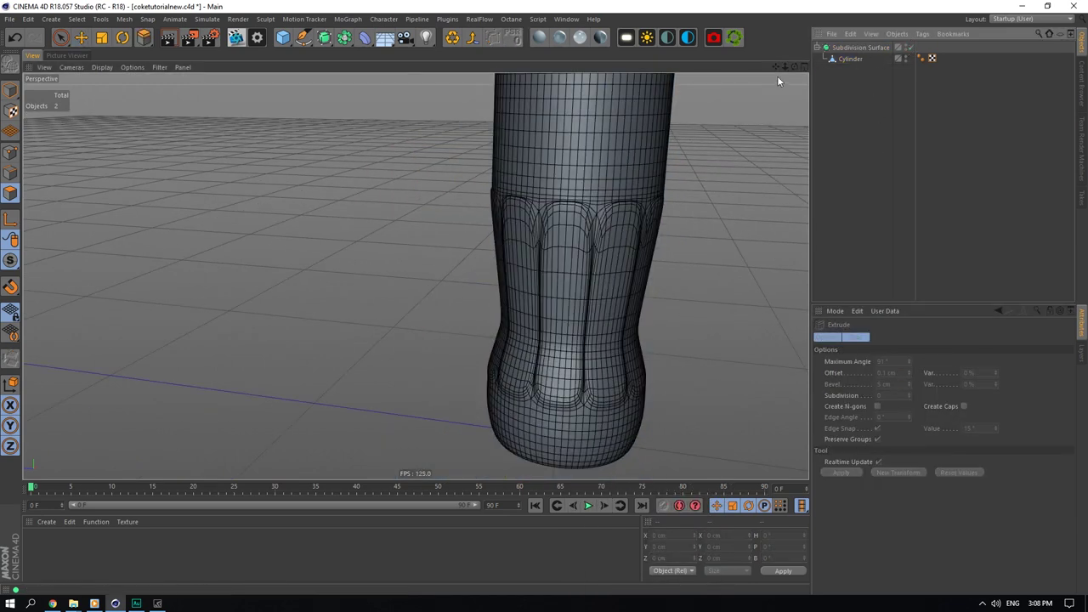
# Step: Cut a horizontal edge loop just below the upper edge of the flutes and preview it with subdivision enabled
pyautogui.click(910, 49)
pyautogui.click(849, 59)
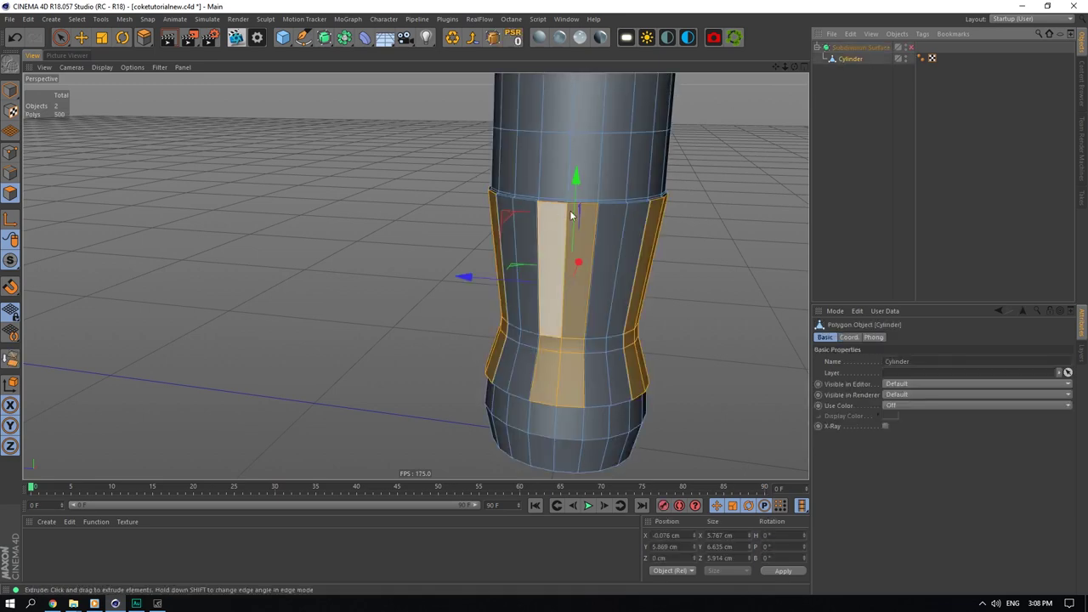
pyautogui.scroll(4, 587, 210)
pyautogui.rightClick(639, 188)
pyautogui.click(677, 262)
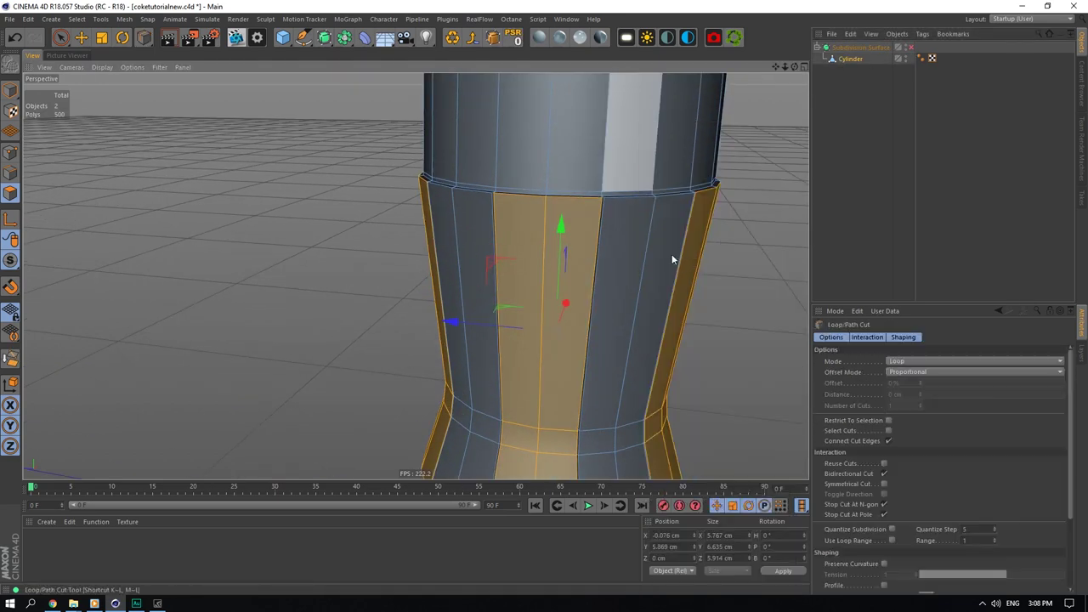
pyautogui.click(606, 210)
pyautogui.click(900, 116)
pyautogui.click(910, 49)
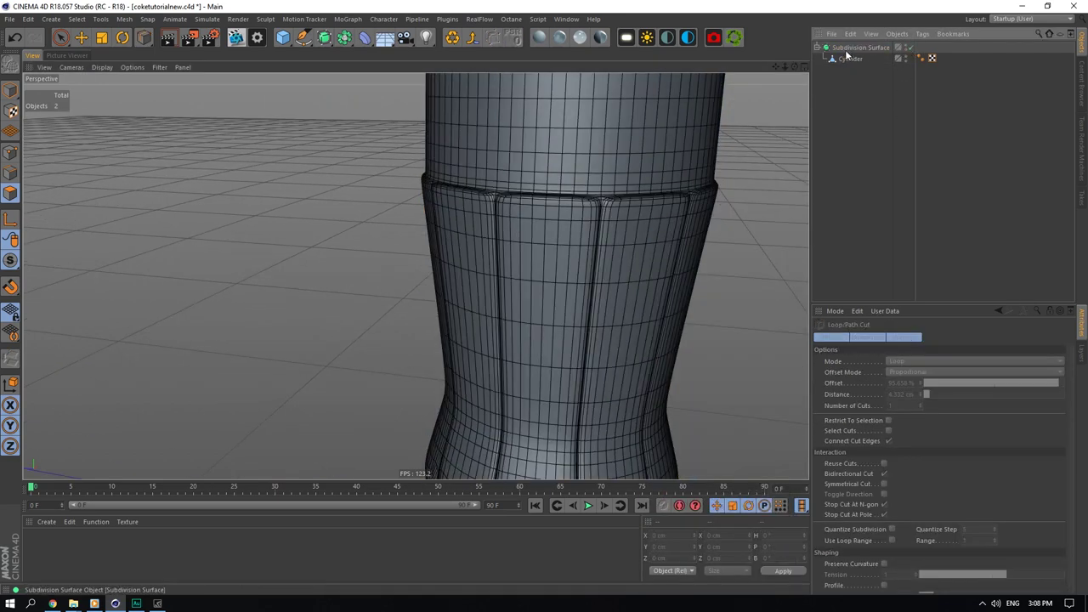
# Step: Set the Subdivision Surface's editor subdivision to 3 and preview the fluted base
pyautogui.click(848, 48)
pyautogui.doubleClick(899, 372)
pyautogui.write('3')
pyautogui.click(902, 383)
pyautogui.scroll(-2, 786, 183)
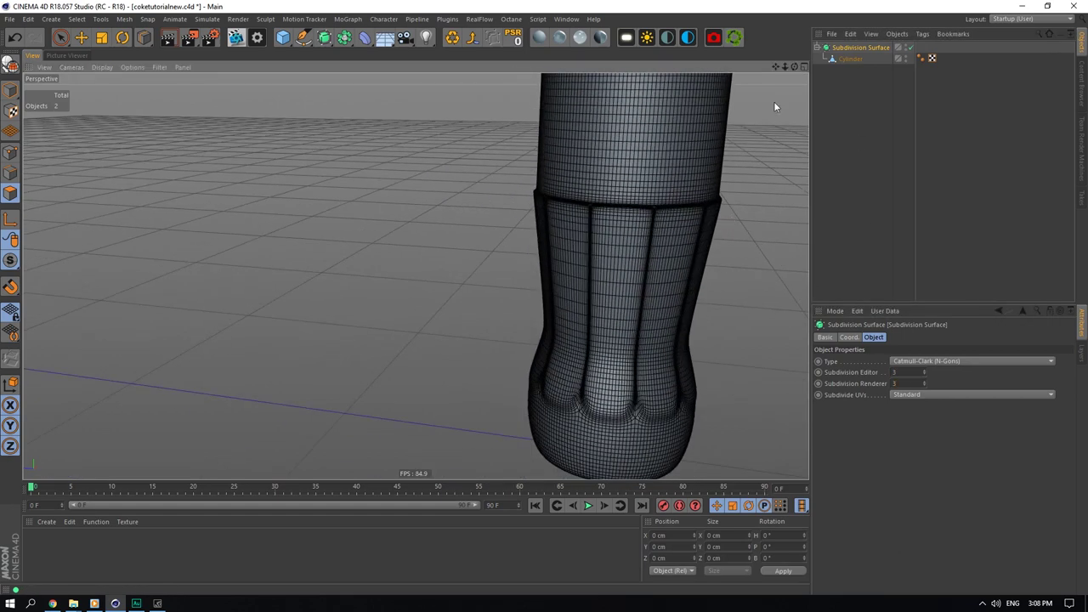
pyautogui.moveTo(775, 67); pyautogui.dragTo(701, 41)
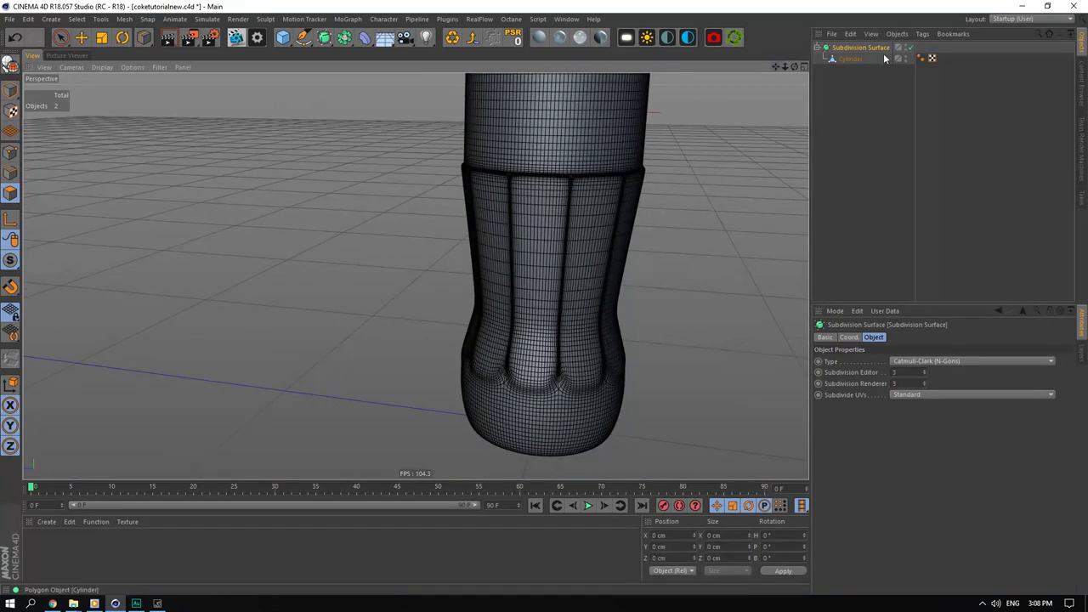
# Step: With subdivision off, select the ring of edges along the lower ends of the extruded flutes
pyautogui.click(910, 49)
pyautogui.click(860, 61)
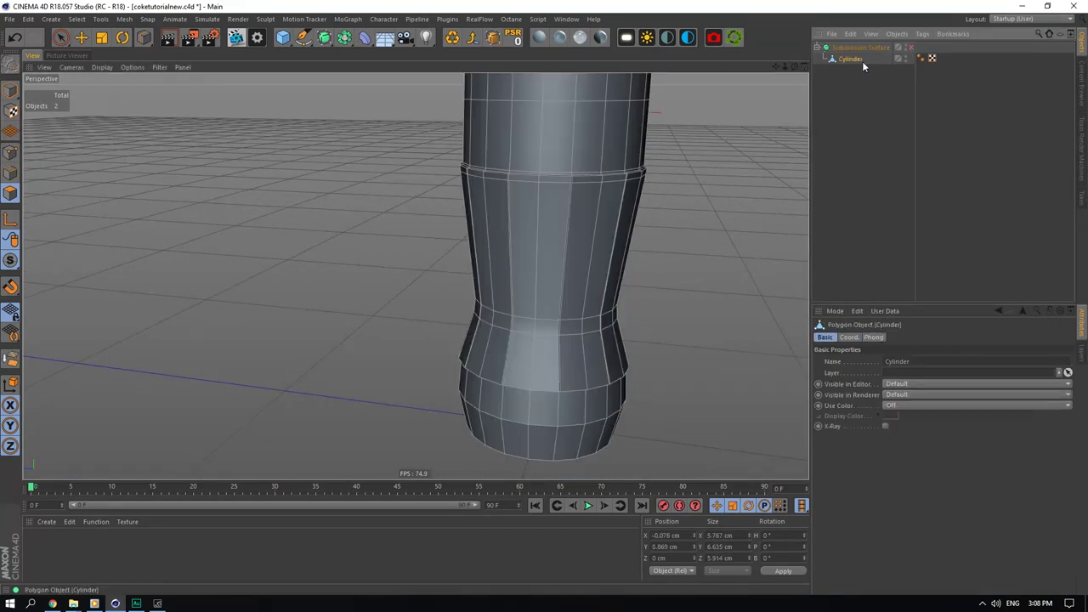
pyautogui.click(14, 177)
pyautogui.click(83, 40)
pyautogui.scroll(4, 573, 389)
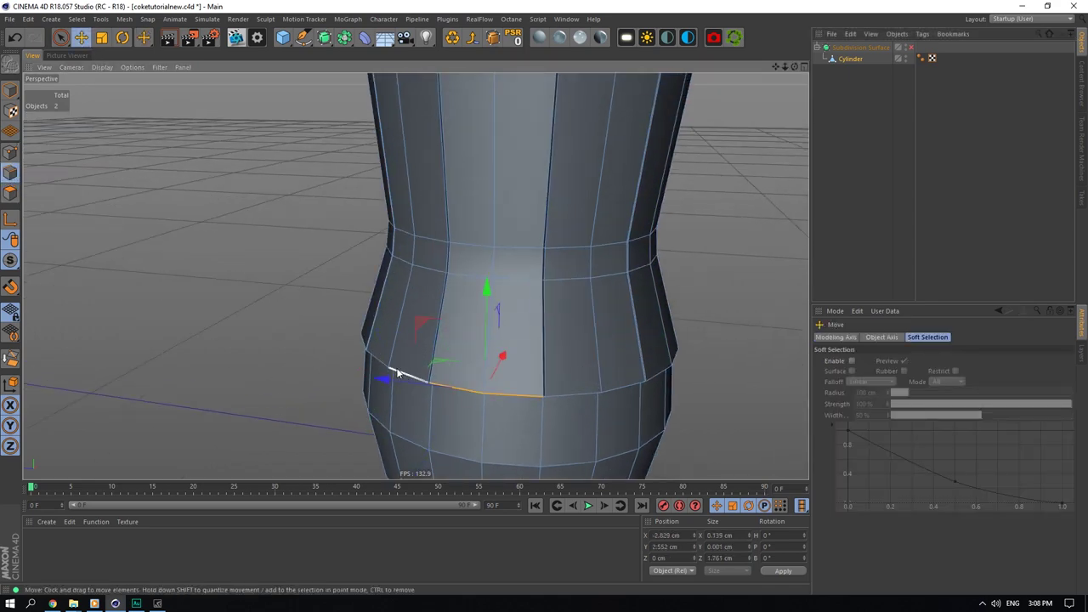
pyautogui.keyDown('shift'); pyautogui.click(573, 395); pyautogui.keyUp('shift')
pyautogui.keyDown('shift'); pyautogui.click(625, 387); pyautogui.keyUp('shift')
pyautogui.moveTo(795, 67)
pyautogui.mouseDown()
pyautogui.moveTo(698, 64)
pyautogui.moveTo(723, 34)
pyautogui.moveTo(739, 68)
pyautogui.moveTo(689, 81)
pyautogui.moveTo(749, 104)
pyautogui.mouseUp()
pyautogui.keyDown('shift'); pyautogui.click(518, 346); pyautogui.keyUp('shift')
pyautogui.keyDown('shift'); pyautogui.click(454, 303); pyautogui.keyUp('shift')
pyautogui.keyDown('shift'); pyautogui.click(568, 256); pyautogui.keyUp('shift')
# Step: Raise the flutes' lower edge ring to about 2.66 cm and scale it inward to about 5.56 cm
pyautogui.scroll(3, 600, 250)
pyautogui.moveTo(627, 141); pyautogui.dragTo(631, 117)
pyautogui.press('t')
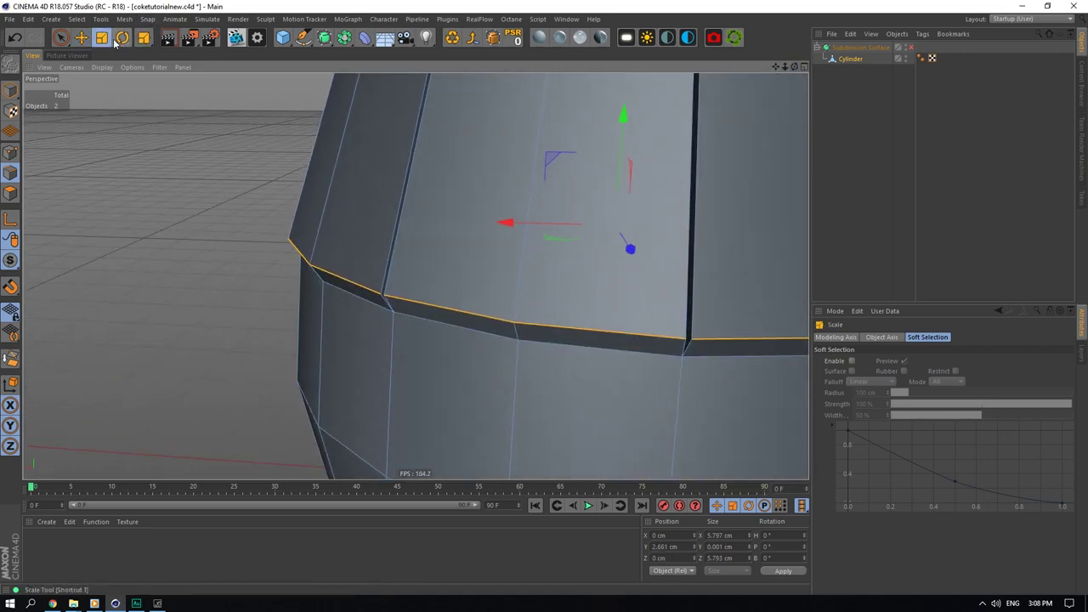
pyautogui.moveTo(546, 244); pyautogui.dragTo(528, 241)
# Step: Preview the fluted base with subdivision enabled and display it shaded without mesh lines
pyautogui.click(881, 130)
pyautogui.click(911, 48)
pyautogui.moveTo(783, 66); pyautogui.dragTo(822, 210)
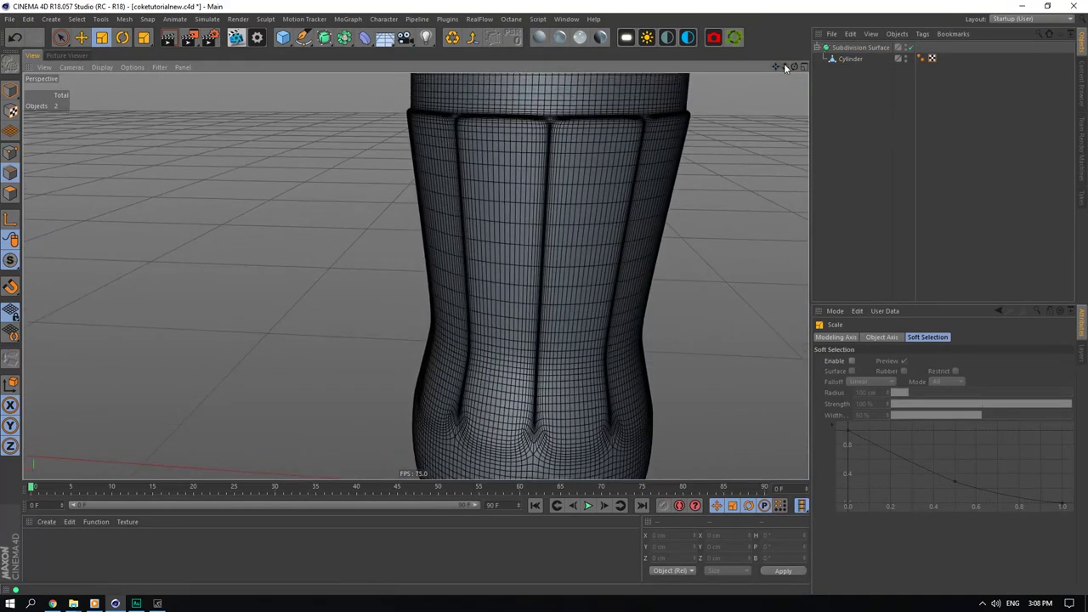
pyautogui.moveTo(792, 67); pyautogui.dragTo(846, 106)
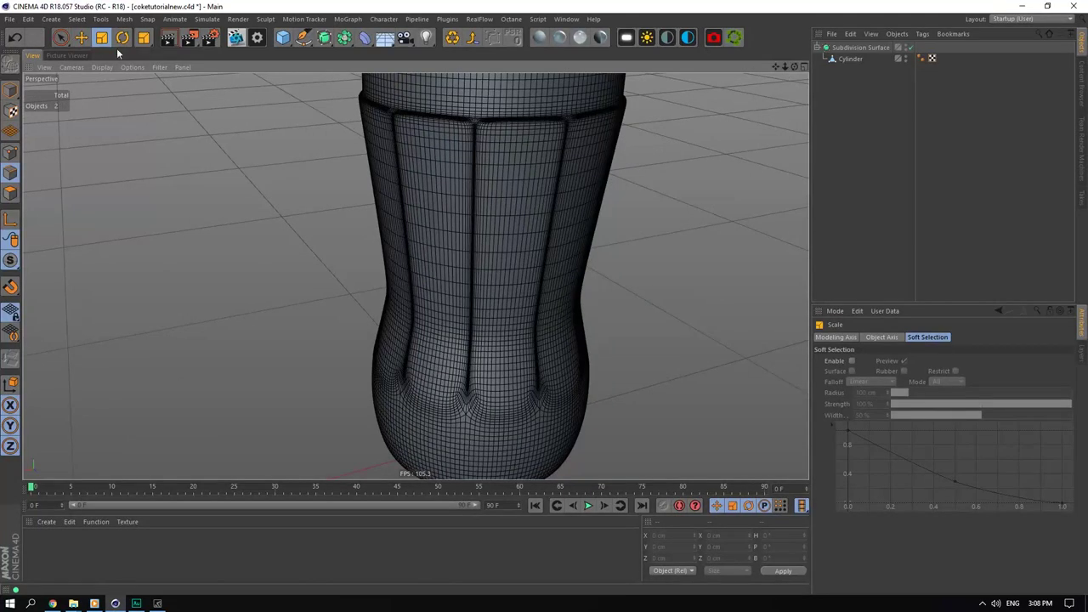
pyautogui.click(101, 67)
pyautogui.click(127, 84)
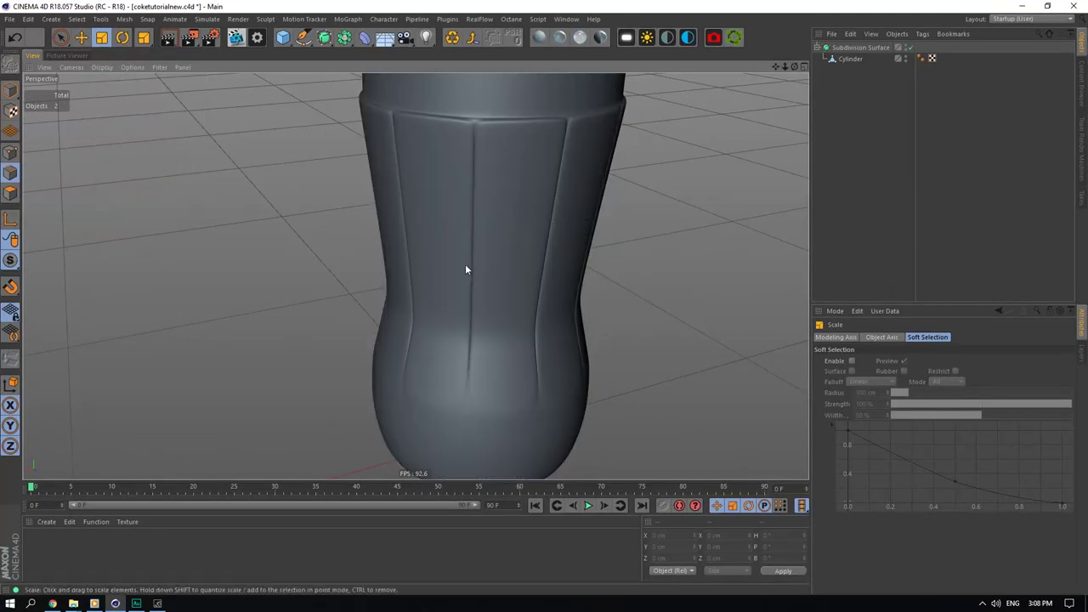
# Step: Set the cylinder's Phong angle to 90° and turn off the use of edge breaks
pyautogui.click(920, 58)
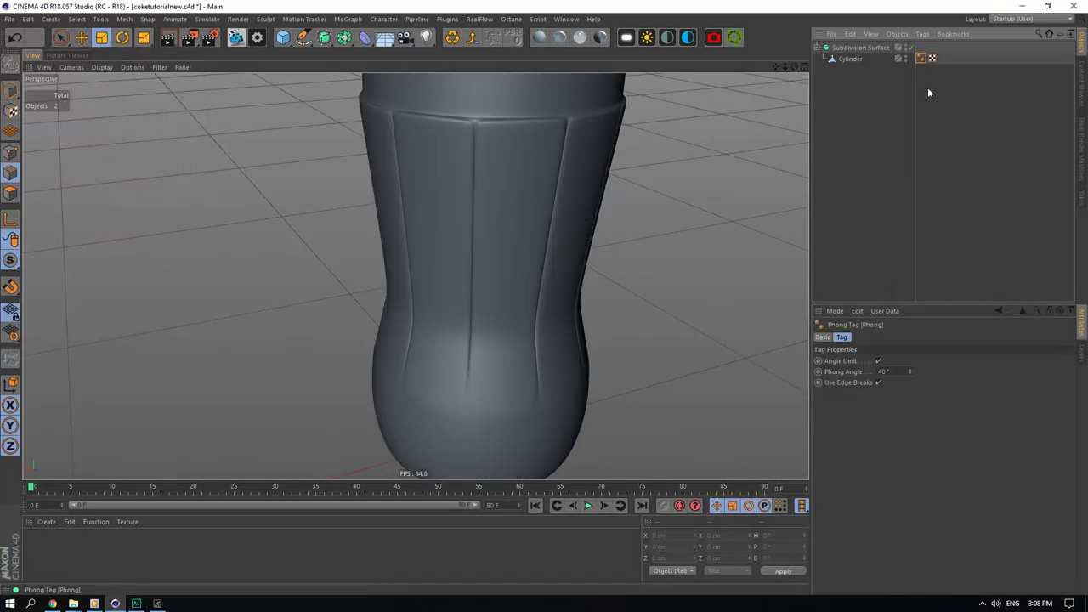
pyautogui.doubleClick(892, 375)
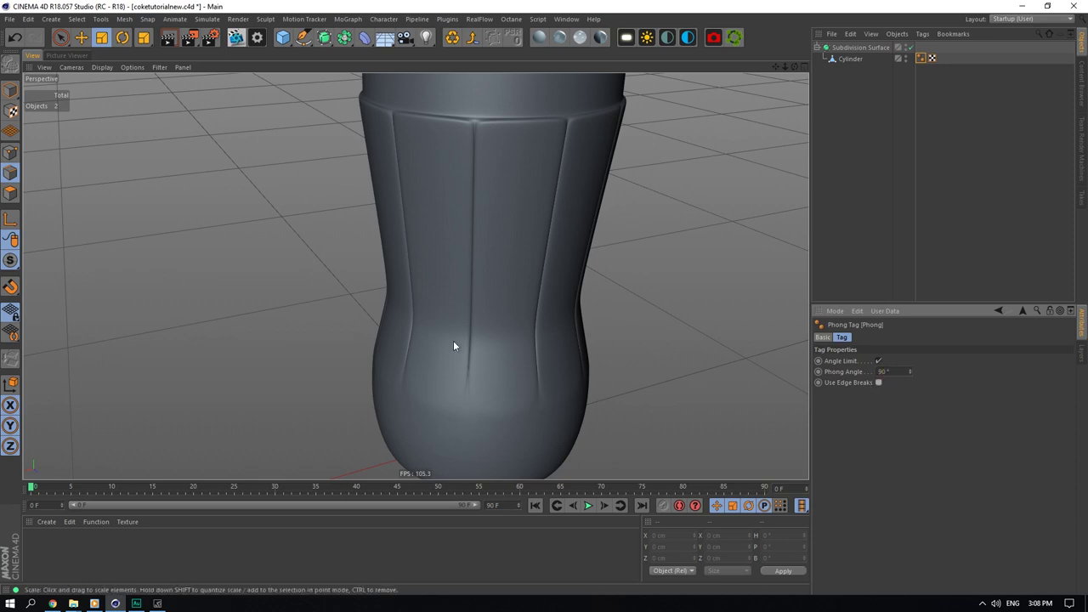
pyautogui.moveTo(795, 67); pyautogui.dragTo(778, 90)
# Step: With subdivision off, set the cylinder's Phong angle to 40° and reselect the cylinder for polygon editing
pyautogui.click(910, 48)
pyautogui.click(868, 59)
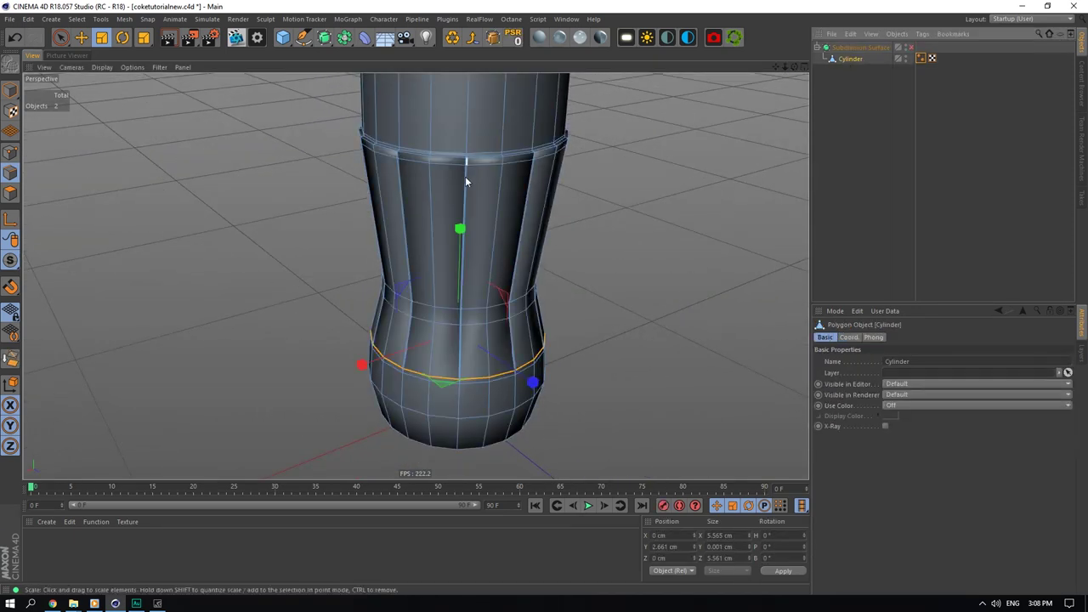
pyautogui.click(10, 193)
pyautogui.click(921, 59)
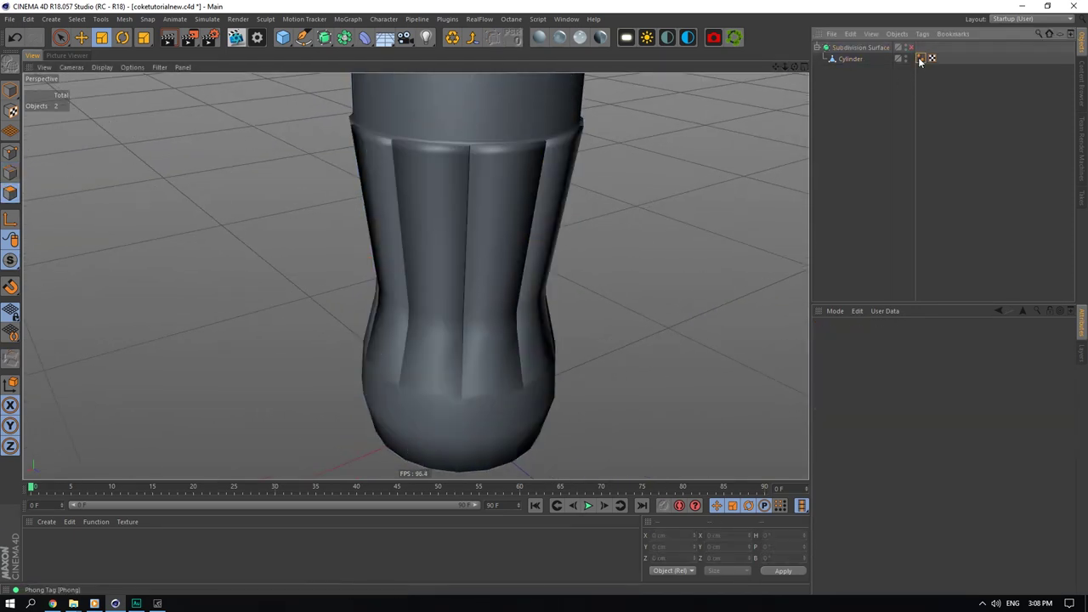
pyautogui.doubleClick(889, 375)
pyautogui.write('40')
pyautogui.press('Return')
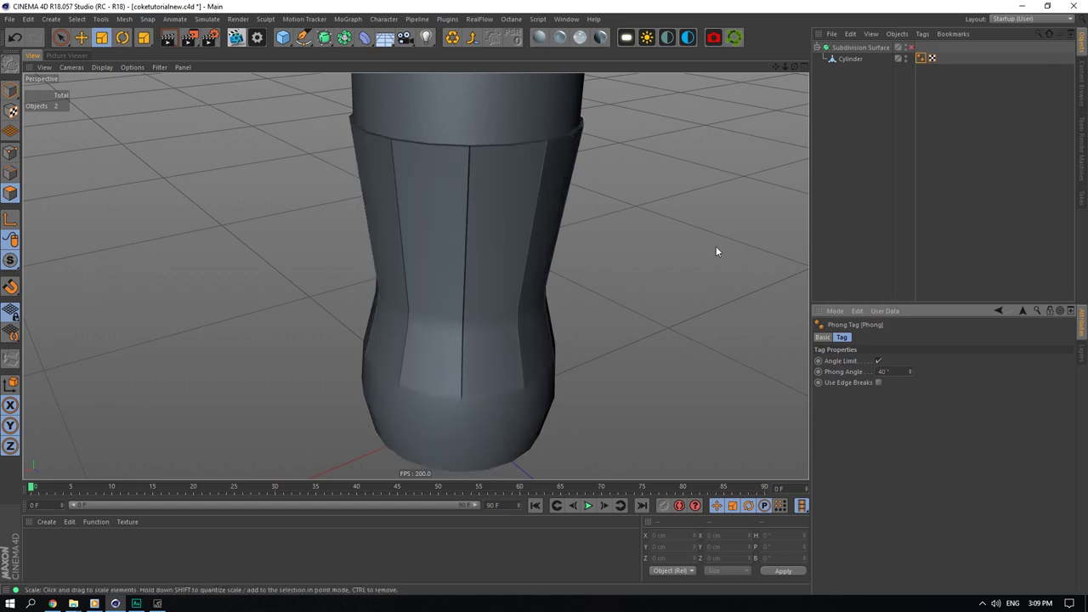
pyautogui.click(854, 71)
pyautogui.click(852, 60)
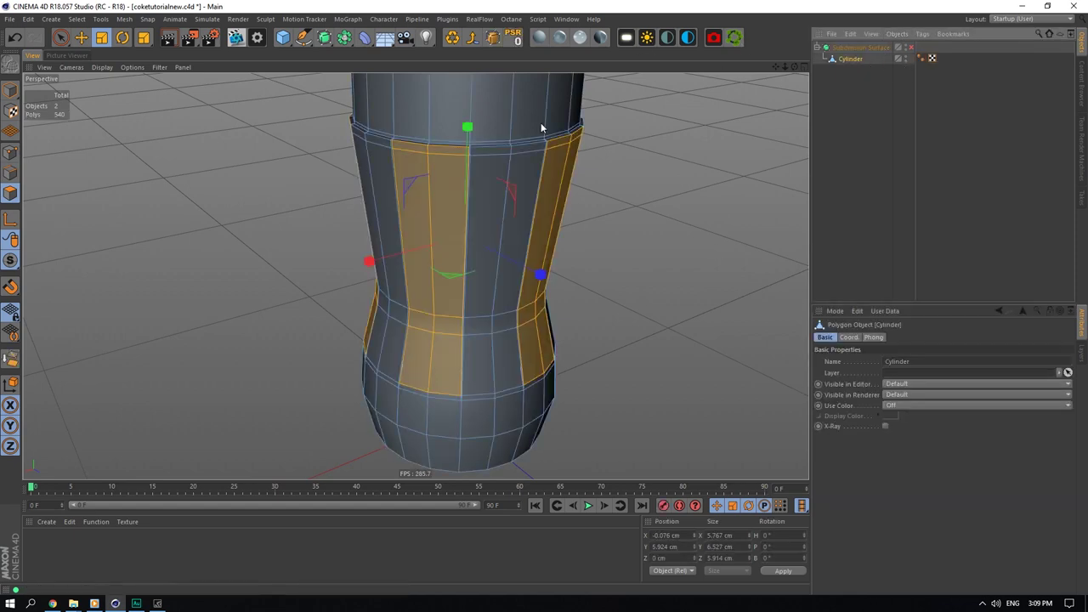
# Step: Select the polygons of one recessed flute panel and set the Scale tool's axis orientation to Normal
pyautogui.click(446, 364)
pyautogui.keyDown('alt'); pyautogui.moveTo(397, 274); pyautogui.dragTo(437, 271); pyautogui.keyUp('alt')
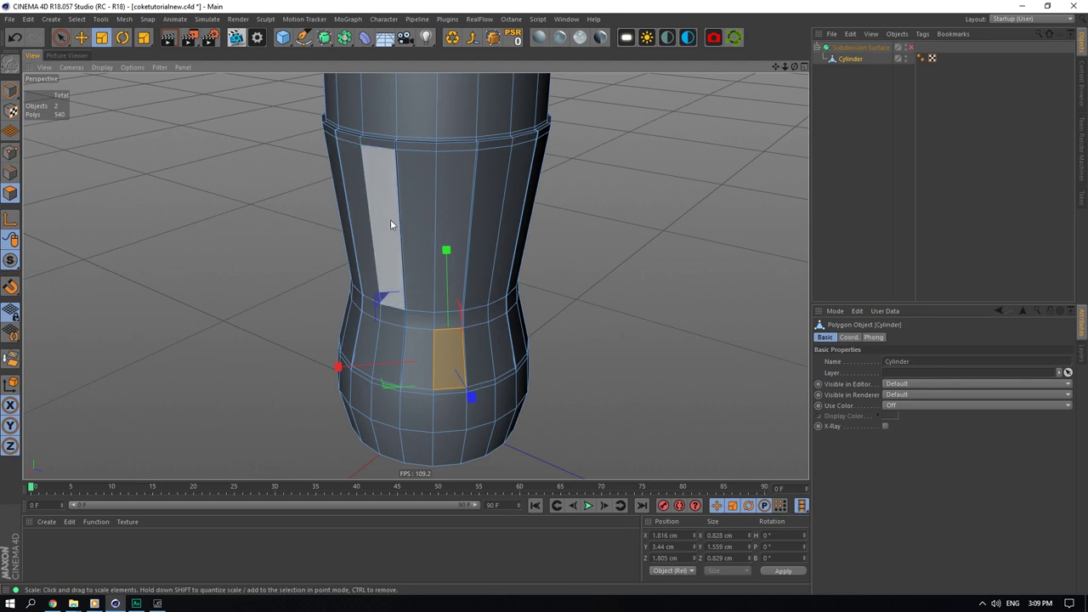
pyautogui.keyDown('shift'); pyautogui.click(455, 149); pyautogui.keyUp('shift')
pyautogui.keyDown('shift'); pyautogui.click(450, 196); pyautogui.keyUp('shift')
pyautogui.keyDown('shift'); pyautogui.click(419, 255); pyautogui.keyUp('shift')
pyautogui.keyDown('shift'); pyautogui.click(421, 318); pyautogui.keyUp('shift')
pyautogui.keyDown('shift'); pyautogui.click(443, 322); pyautogui.keyUp('shift')
pyautogui.keyDown('shift'); pyautogui.click(422, 353); pyautogui.keyUp('shift')
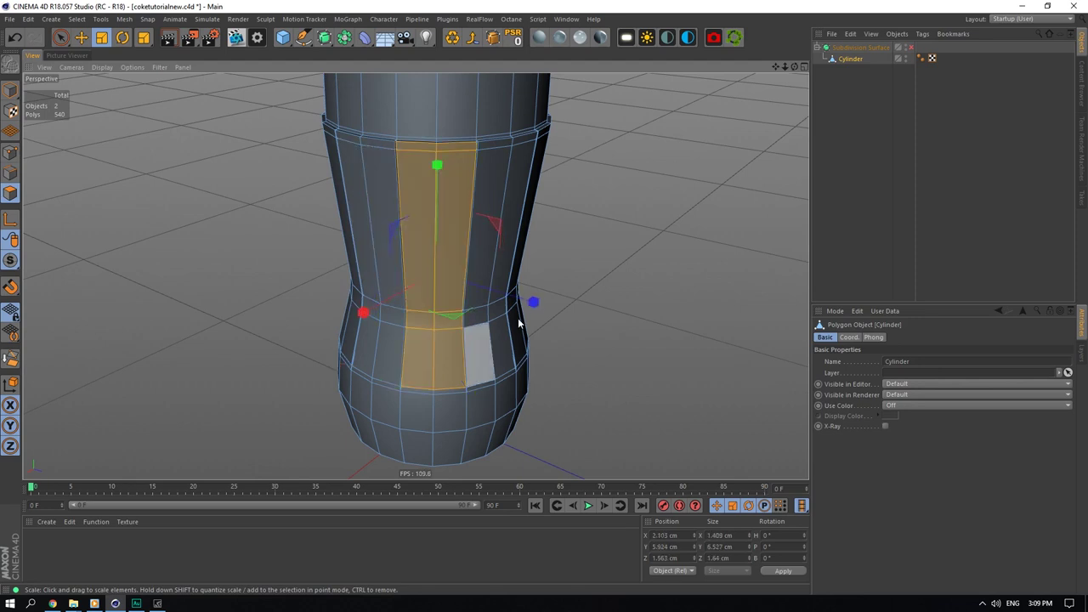
pyautogui.click(836, 337)
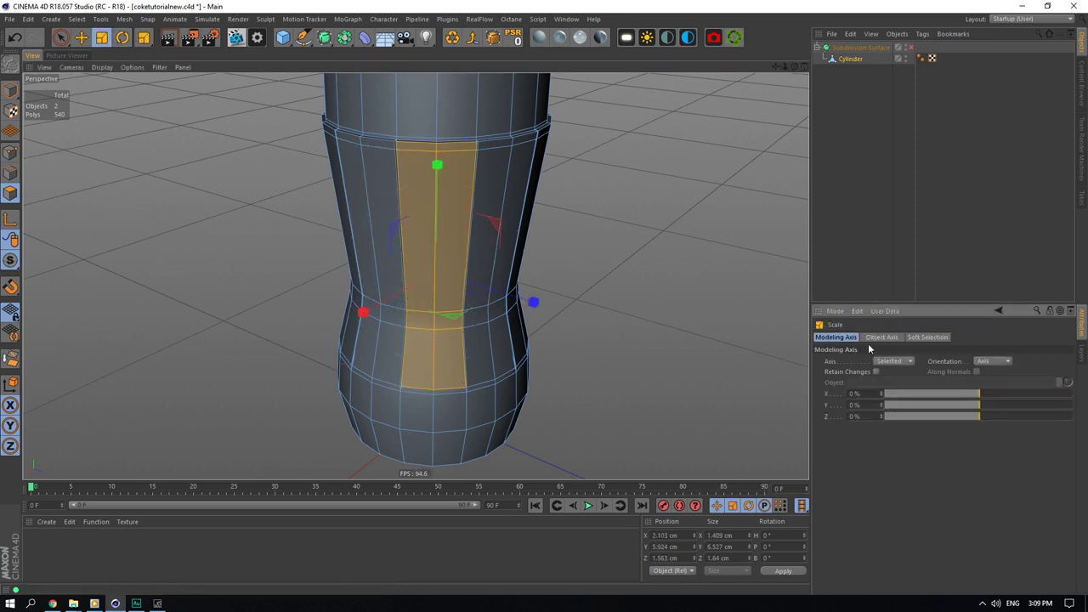
pyautogui.click(1004, 429)
# Step: Narrow the selected flute panel along its X axis to about 1.22 cm in X and 1.38 cm in Z
pyautogui.moveTo(329, 272); pyautogui.dragTo(358, 272)
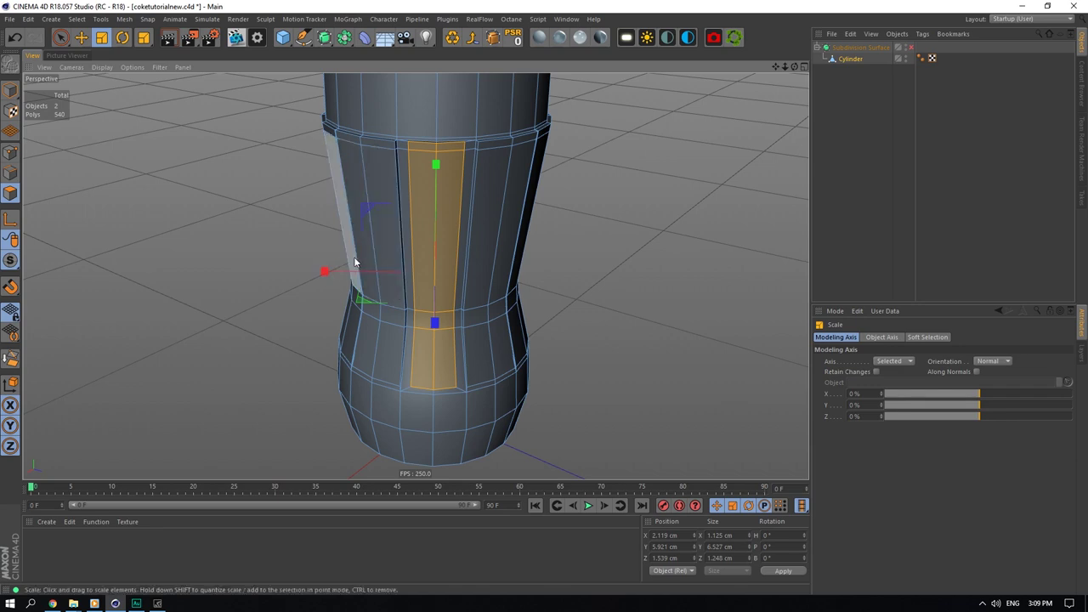
pyautogui.hotkey('ctrl', 'z')
pyautogui.moveTo(329, 272); pyautogui.dragTo(351, 272)
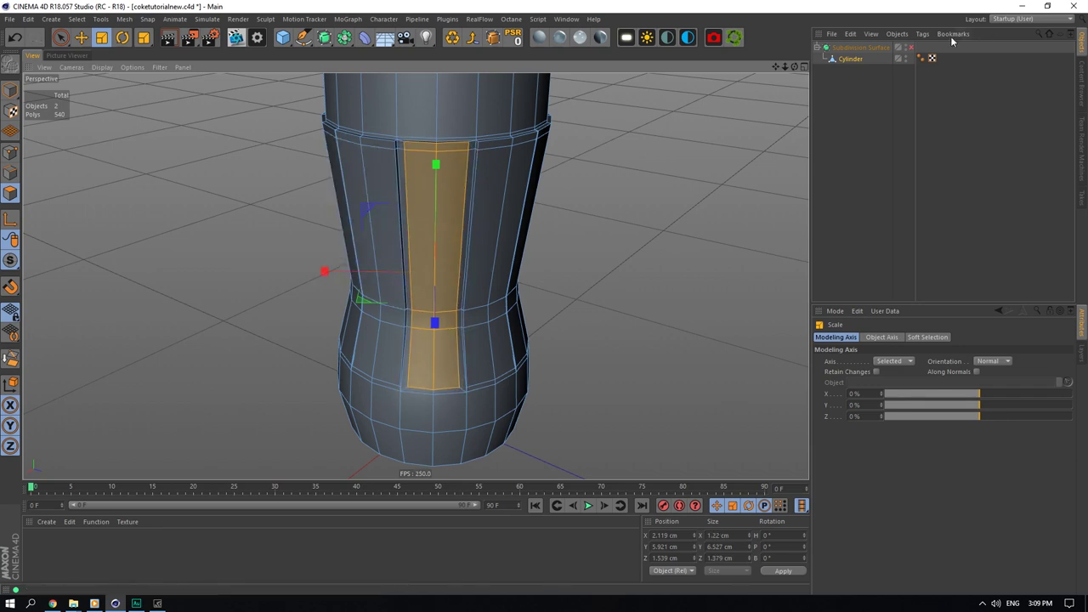
# Step: Select the next two flute panels one at a time and narrow each along its own X axis to match the first
pyautogui.moveTo(786, 67); pyautogui.dragTo(701, 68)
pyautogui.click(460, 167)
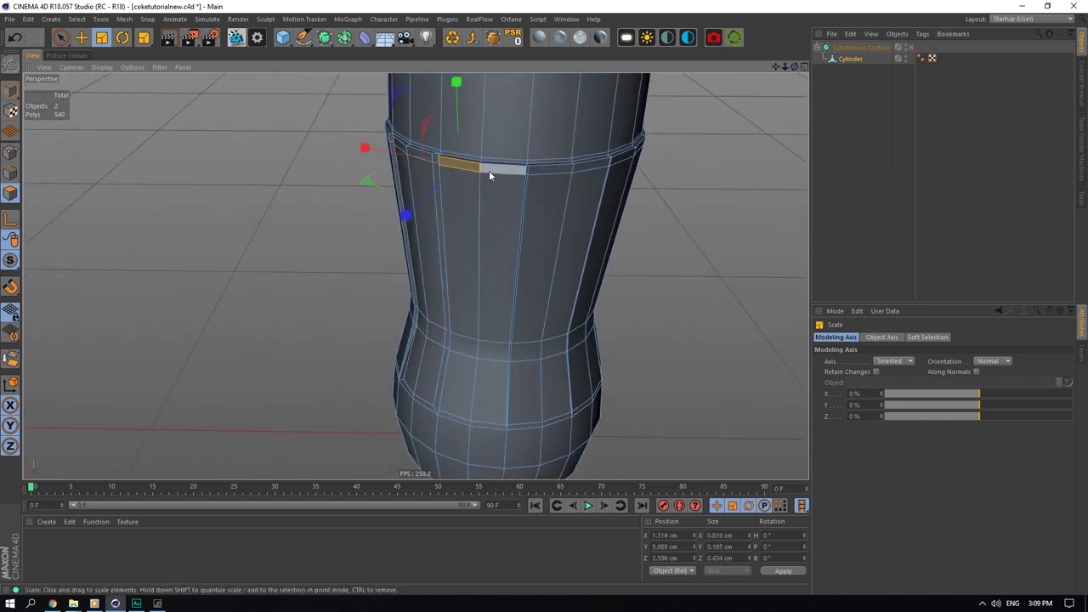
pyautogui.keyDown('shift'); pyautogui.click(490, 170); pyautogui.keyUp('shift')
pyautogui.keyDown('shift'); pyautogui.click(495, 255); pyautogui.keyUp('shift')
pyautogui.keyDown('shift'); pyautogui.click(459, 298); pyautogui.keyUp('shift')
pyautogui.keyDown('shift'); pyautogui.click(459, 351); pyautogui.keyUp('shift')
pyautogui.keyDown('shift'); pyautogui.click(489, 387); pyautogui.keyUp('shift')
pyautogui.click(586, 167)
pyautogui.keyDown('shift'); pyautogui.click(552, 280); pyautogui.keyUp('shift')
pyautogui.keyDown('shift'); pyautogui.click(528, 353); pyautogui.keyUp('shift')
pyautogui.keyDown('shift'); pyautogui.click(526, 387); pyautogui.keyUp('shift')
pyautogui.moveTo(439, 314); pyautogui.dragTo(460, 312)
pyautogui.moveTo(794, 67); pyautogui.dragTo(705, 68)
# Step: Continue around the bottle, selecting each following flute panel and scaling it narrower along its normal-oriented X axis
pyautogui.click(380, 128)
pyautogui.moveTo(291, 298); pyautogui.dragTo(314, 294)
pyautogui.click(472, 125)
pyautogui.keyDown('shift'); pyautogui.click(465, 366); pyautogui.keyUp('shift')
pyautogui.keyDown('shift'); pyautogui.click(468, 334); pyautogui.keyUp('shift')
pyautogui.moveTo(400, 304); pyautogui.dragTo(420, 298)
pyautogui.moveTo(795, 67); pyautogui.dragTo(680, 68)
pyautogui.click(390, 175)
pyautogui.keyDown('shift'); pyautogui.click(393, 247); pyautogui.keyUp('shift')
pyautogui.keyDown('shift'); pyautogui.click(393, 370); pyautogui.keyUp('shift')
pyautogui.click(462, 167)
pyautogui.moveTo(312, 292); pyautogui.dragTo(391, 305)
pyautogui.keyDown('shift'); pyautogui.click(453, 200); pyautogui.keyUp('shift')
# Step: Narrow the remaining flute panels along their X axes to complete the ring of flutes around the lower body
pyautogui.moveTo(795, 67); pyautogui.dragTo(714, 59)
pyautogui.click(389, 141)
pyautogui.keyDown('shift'); pyautogui.click(365, 221); pyautogui.keyUp('shift')
pyautogui.keyDown('shift'); pyautogui.click(364, 350); pyautogui.keyUp('shift')
pyautogui.moveTo(262, 273); pyautogui.dragTo(357, 290)
pyautogui.click(468, 153)
pyautogui.keyDown('shift'); pyautogui.click(427, 212); pyautogui.keyUp('shift')
pyautogui.keyDown('shift'); pyautogui.click(417, 332); pyautogui.keyUp('shift')
pyautogui.moveTo(795, 67); pyautogui.dragTo(714, 68)
pyautogui.click(488, 151)
pyautogui.keyDown('shift'); pyautogui.click(527, 152); pyautogui.keyUp('shift')
pyautogui.keyDown('shift'); pyautogui.click(522, 229); pyautogui.keyUp('shift')
pyautogui.keyDown('shift'); pyautogui.click(488, 247); pyautogui.keyUp('shift')
pyautogui.keyDown('shift'); pyautogui.click(486, 336); pyautogui.keyUp('shift')
pyautogui.keyDown('shift'); pyautogui.click(489, 374); pyautogui.keyUp('shift')
pyautogui.moveTo(388, 291); pyautogui.dragTo(418, 292)
# Step: Preview the narrowed flutes with subdivision enabled and examine their upper rim
pyautogui.click(868, 136)
pyautogui.moveTo(795, 68); pyautogui.dragTo(785, 105)
pyautogui.click(909, 47)
pyautogui.scroll(3, 512, 157)
pyautogui.scroll(-3, 545, 202)
pyautogui.scroll(1, 470, 284)
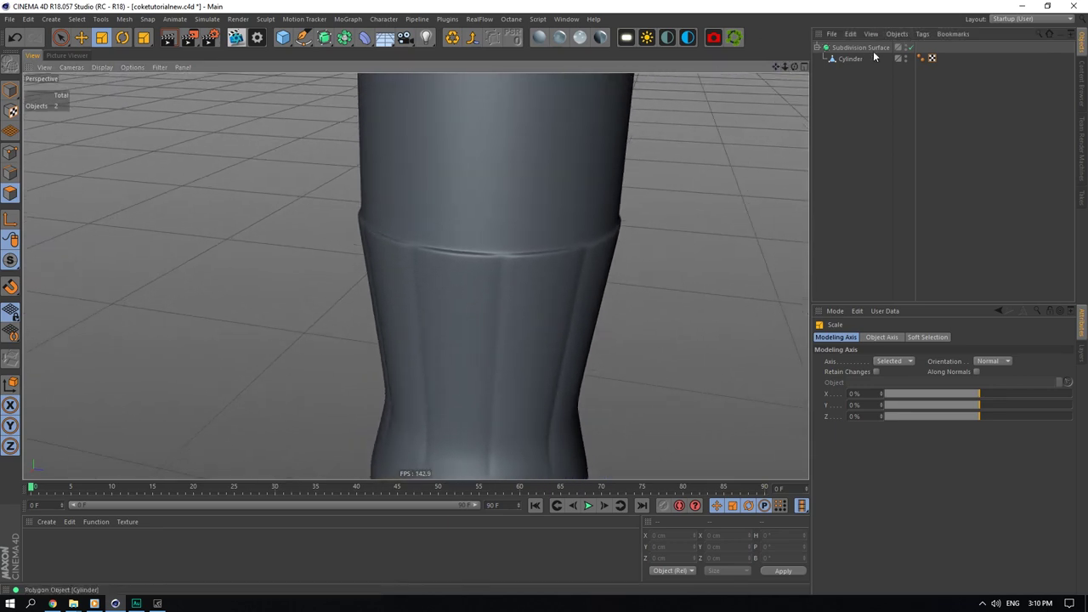
# Step: With subdivision off, select the horizontal edges in both rows along the flutes' upper rim all around the cylinder
pyautogui.click(911, 48)
pyautogui.click(853, 60)
pyautogui.click(10, 173)
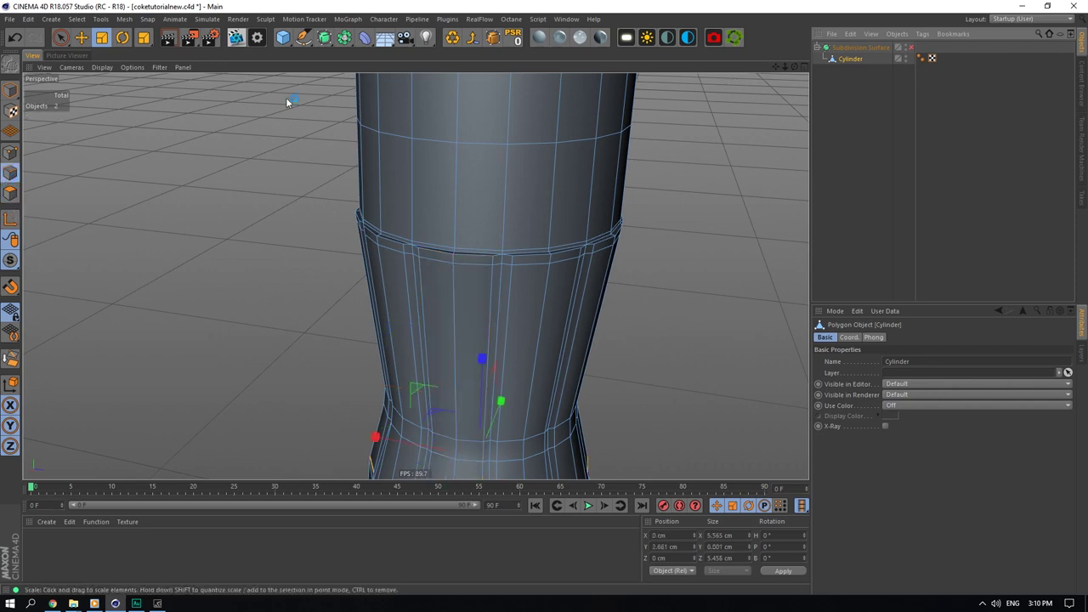
pyautogui.click(82, 38)
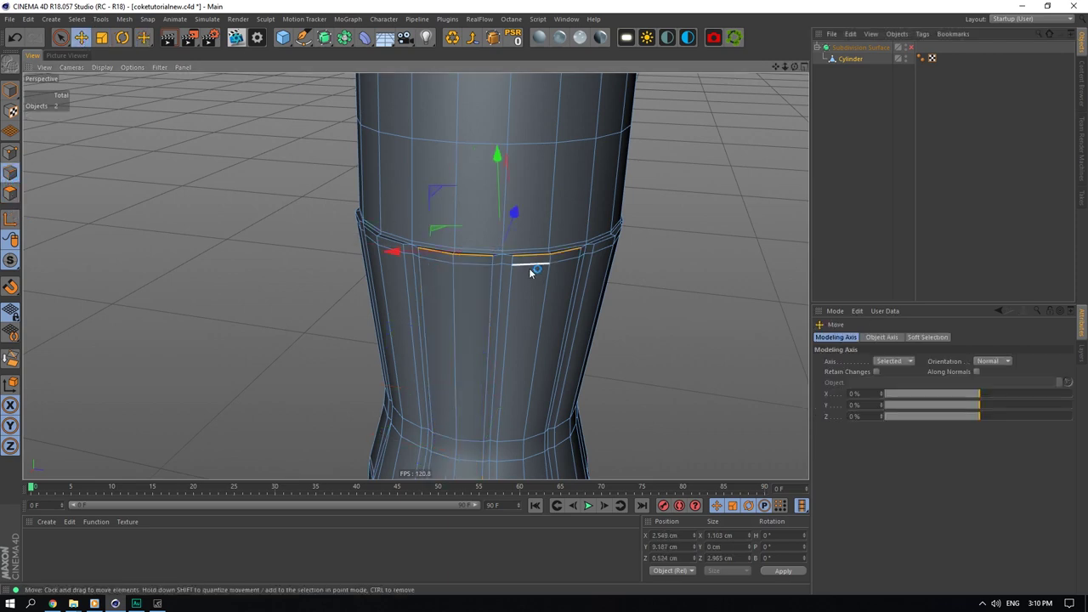
pyautogui.keyDown('shift'); pyautogui.click(385, 244); pyautogui.keyUp('shift')
pyautogui.moveTo(795, 66); pyautogui.dragTo(697, 92)
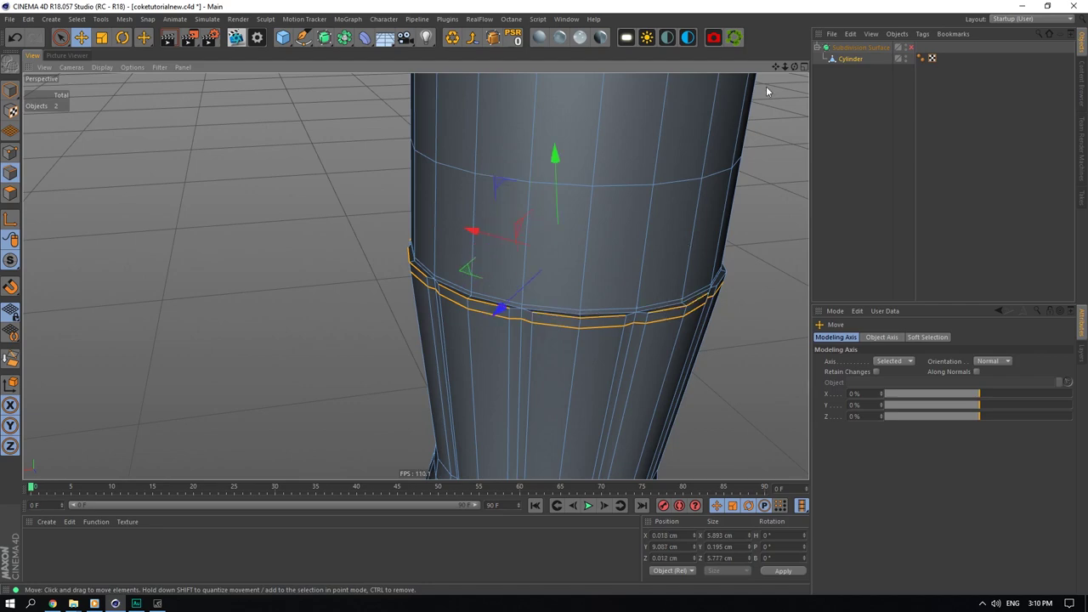
pyautogui.moveTo(775, 67)
pyautogui.mouseDown()
pyautogui.moveTo(788, 71)
pyautogui.moveTo(763, 72)
pyautogui.mouseUp()
pyautogui.moveTo(776, 67); pyautogui.dragTo(723, 49)
pyautogui.keyDown('shift'); pyautogui.click(395, 355); pyautogui.keyUp('shift')
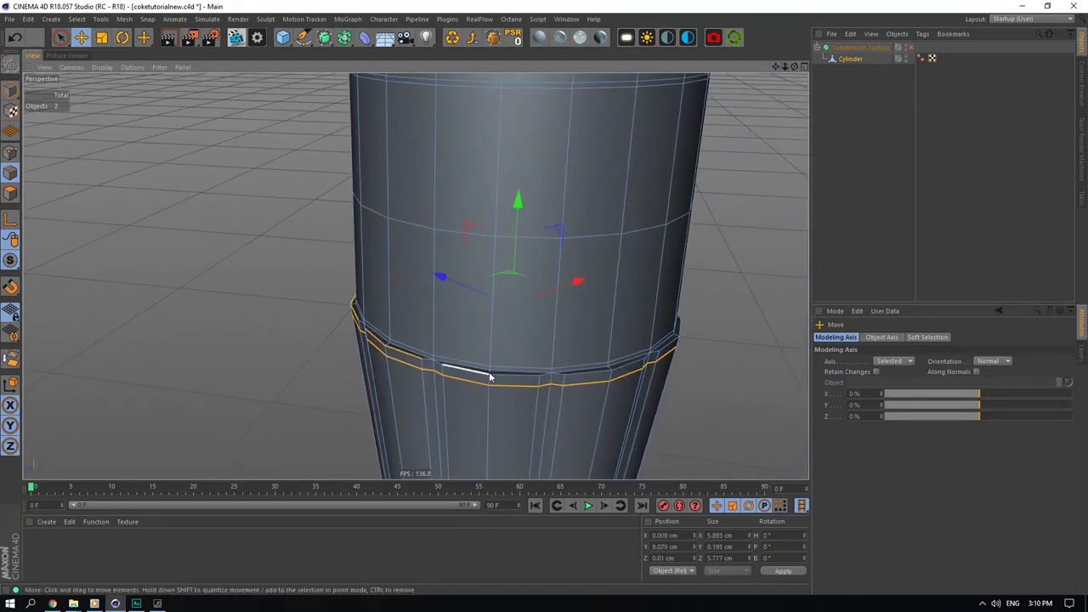
pyautogui.keyDown('shift'); pyautogui.click(681, 344); pyautogui.keyUp('shift')
pyautogui.moveTo(794, 67); pyautogui.dragTo(684, 51)
pyautogui.keyDown('shift'); pyautogui.click(593, 360); pyautogui.keyUp('shift')
# Step: With subdivision enabled, scale the selected rim edges outward by about 2% and check the smoothed shape
pyautogui.click(102, 38)
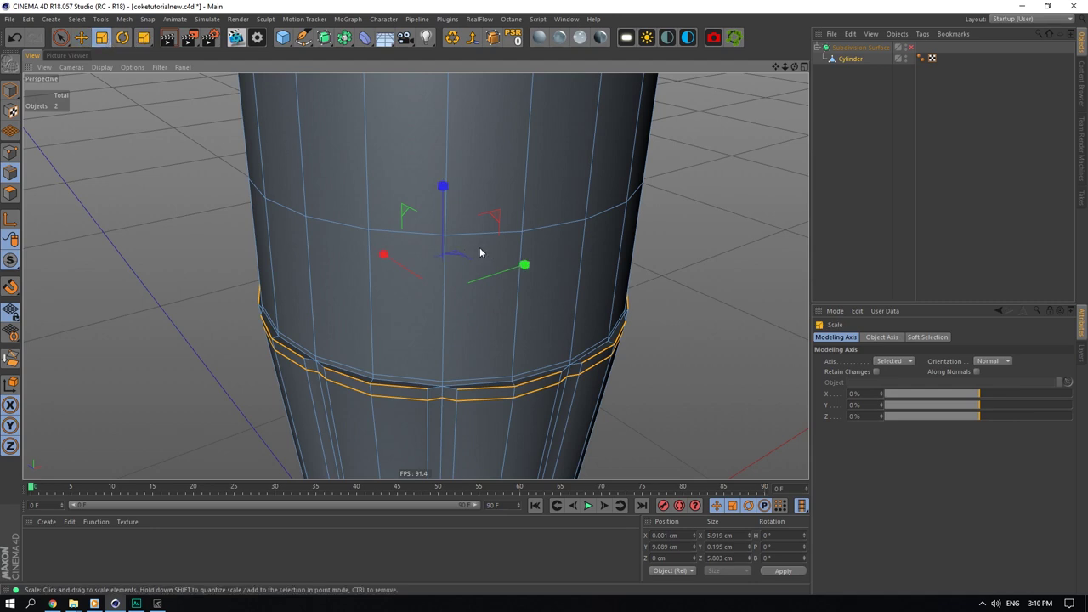
pyautogui.moveTo(457, 257)
pyautogui.mouseDown()
pyautogui.moveTo(468, 255)
pyautogui.moveTo(459, 275)
pyautogui.mouseUp()
pyautogui.hotkey('ctrl', 'z')
pyautogui.click(912, 48)
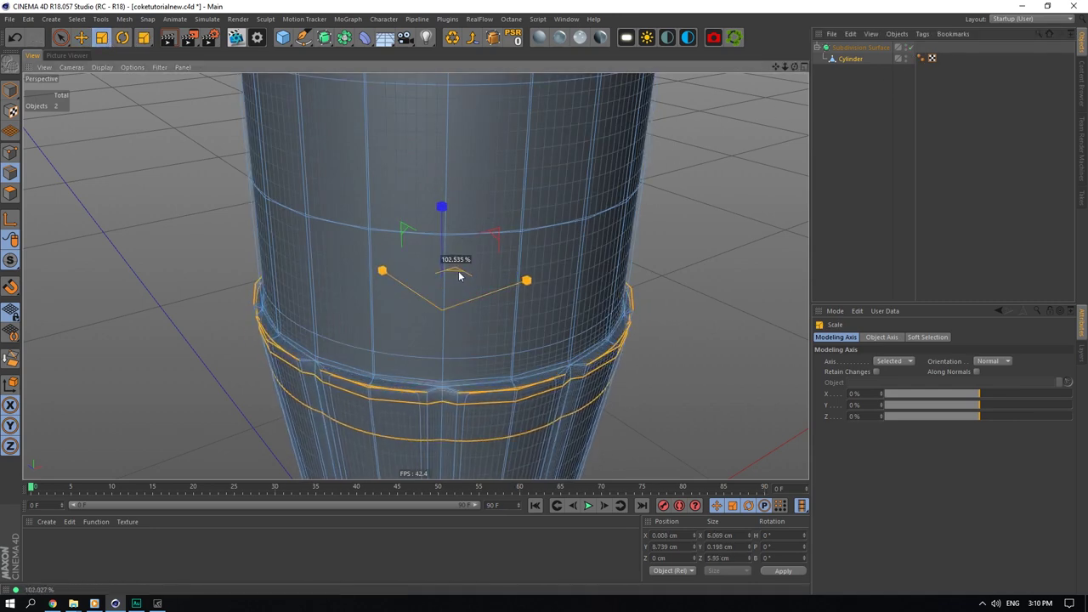
pyautogui.click(829, 168)
pyautogui.scroll(-7, 416, 275)
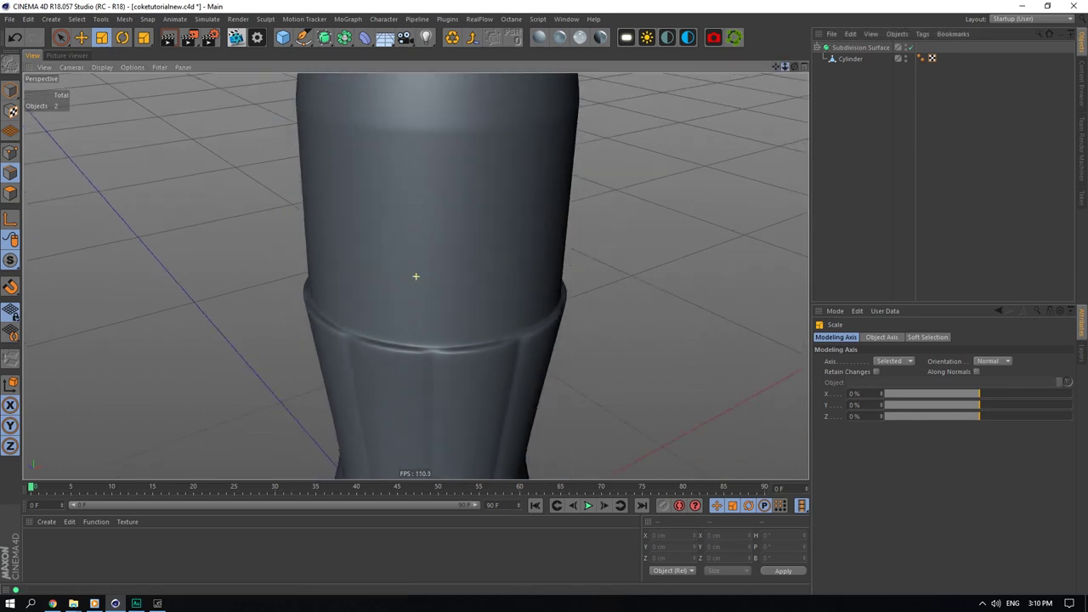
pyautogui.scroll(7, 416, 275)
pyautogui.click(843, 60)
pyautogui.moveTo(461, 274); pyautogui.dragTo(454, 276)
pyautogui.click(861, 104)
# Step: Turn subdivision off and select the short vertical edge at the middle of each flute's upper rim around the bottle
pyautogui.click(910, 48)
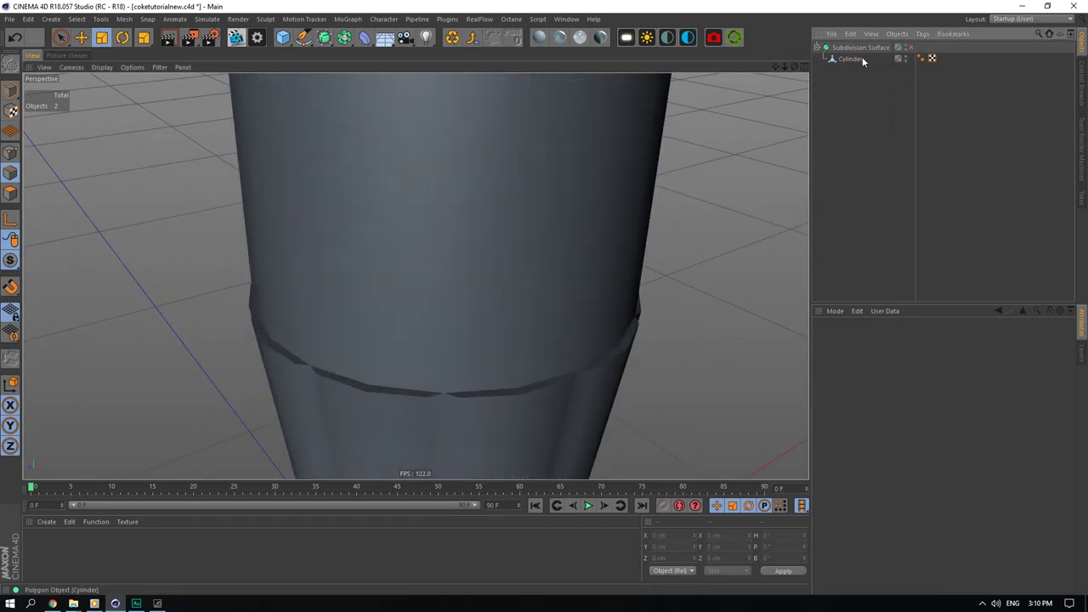
pyautogui.click(860, 58)
pyautogui.keyDown('alt'); pyautogui.moveTo(405, 384); pyautogui.dragTo(428, 345, button='middle'); pyautogui.keyUp('alt')
pyautogui.click(393, 359)
pyautogui.keyDown('shift'); pyautogui.click(546, 360); pyautogui.keyUp('shift')
pyautogui.moveTo(794, 67); pyautogui.dragTo(528, 14)
pyautogui.keyDown('shift'); pyautogui.click(582, 326); pyautogui.keyUp('shift')
pyautogui.moveTo(794, 67); pyautogui.dragTo(338, 70)
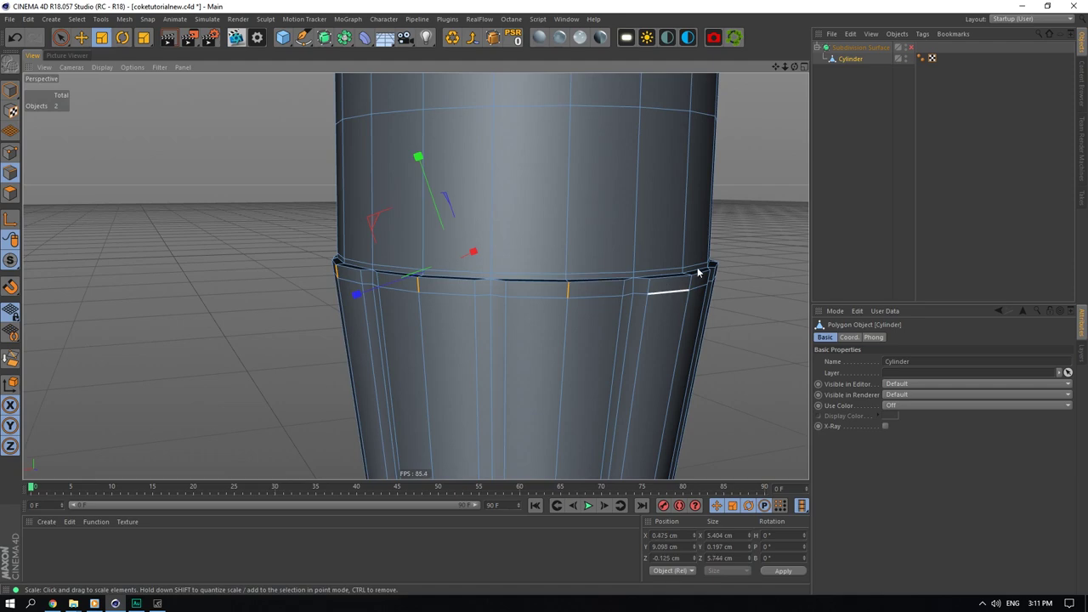
pyautogui.keyDown('alt'); pyautogui.moveTo(700, 273); pyautogui.dragTo(404, 278); pyautogui.keyUp('alt')
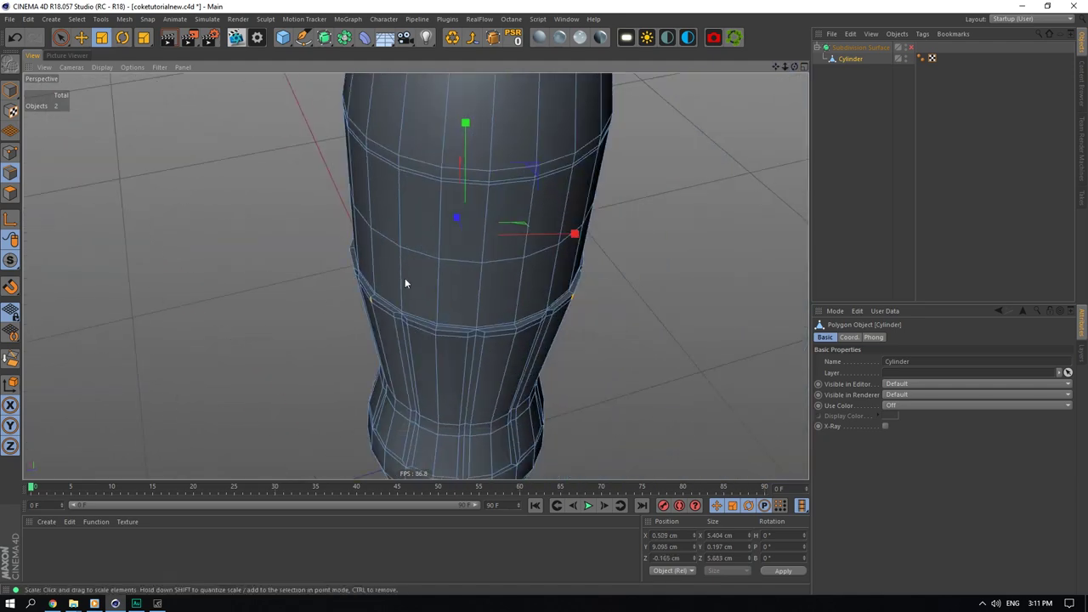
# Step: With subdivision enabled, scale the selected short rim edges outward to about 6.05 cm in X and 5.75 cm in Z
pyautogui.click(909, 48)
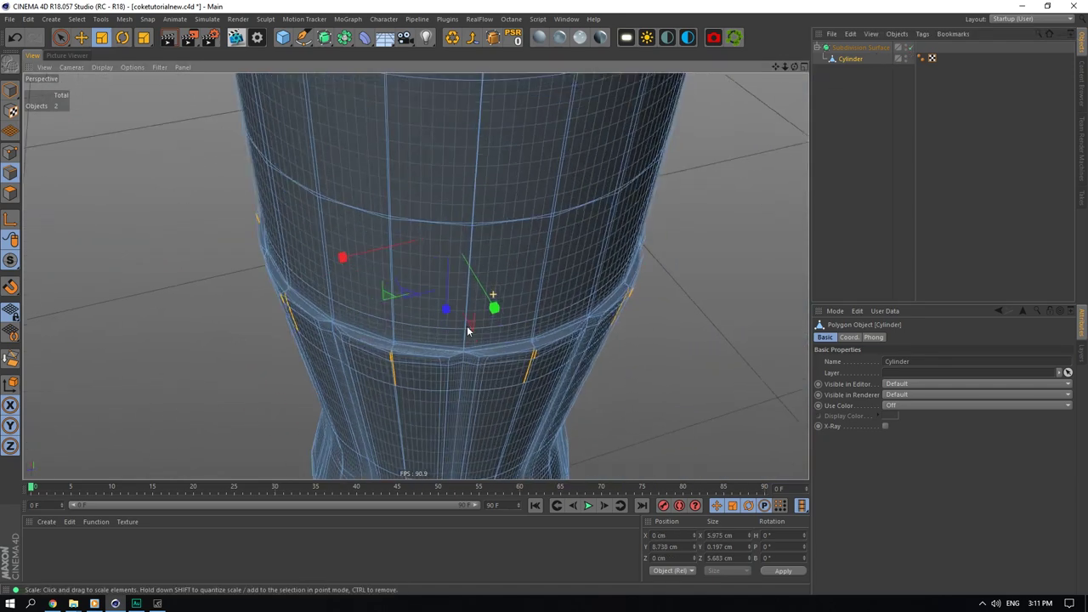
pyautogui.moveTo(428, 245); pyautogui.dragTo(434, 272)
pyautogui.click(842, 182)
pyautogui.scroll(-5, 466, 315)
pyautogui.scroll(5, 450, 314)
pyautogui.hotkey('ctrl', 'z')
pyautogui.click(840, 162)
# Step: Examine the lower ends of the flutes with subdivision on and off
pyautogui.moveTo(794, 68); pyautogui.dragTo(775, 66)
pyautogui.scroll(7, 398, 369)
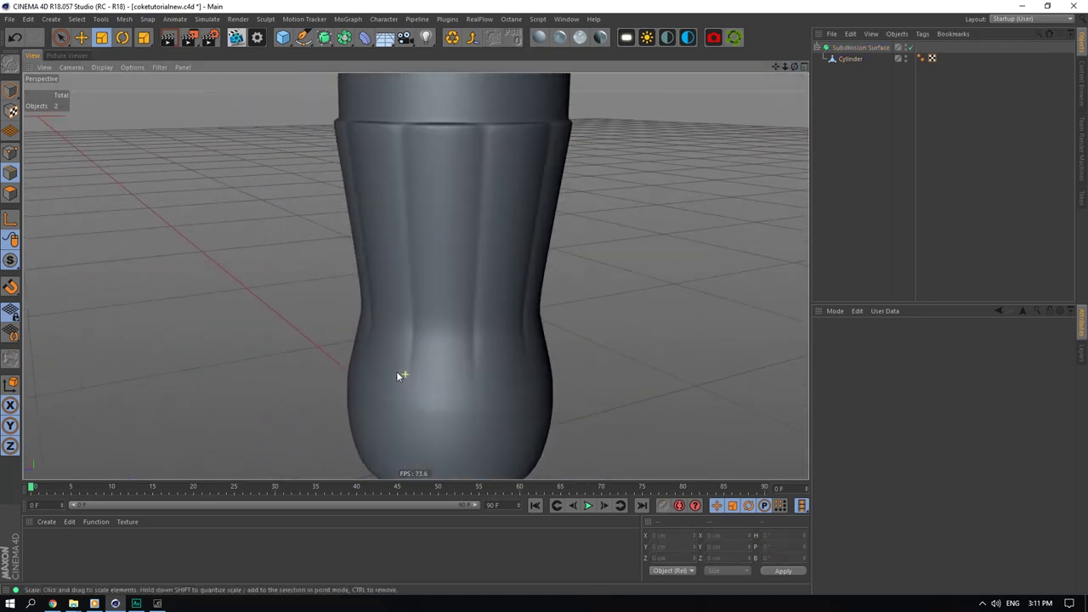
pyautogui.click(911, 47)
pyautogui.click(847, 59)
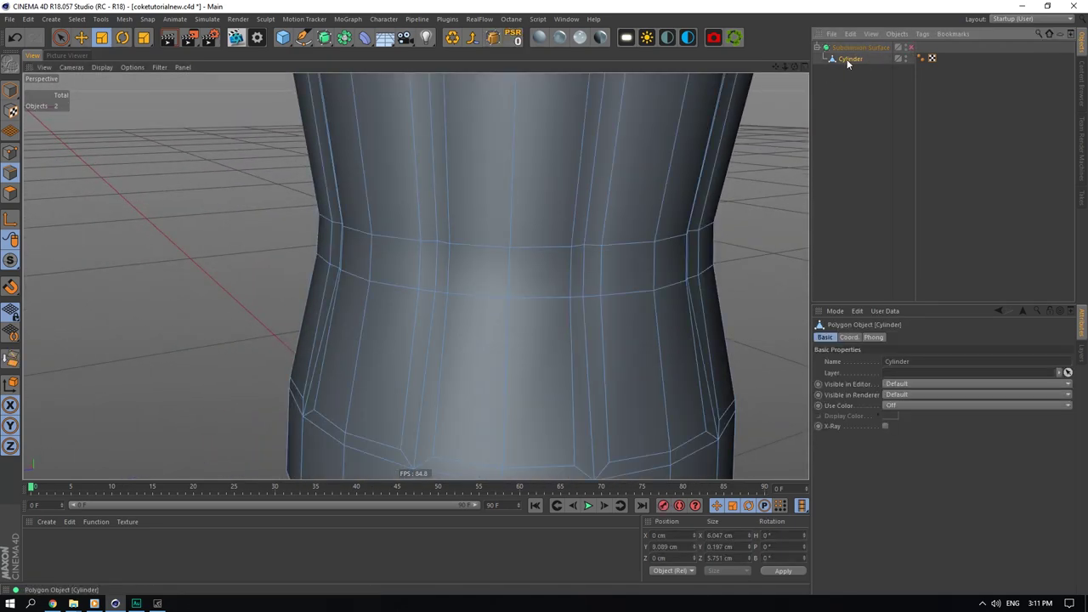
pyautogui.moveTo(785, 67); pyautogui.dragTo(776, 66)
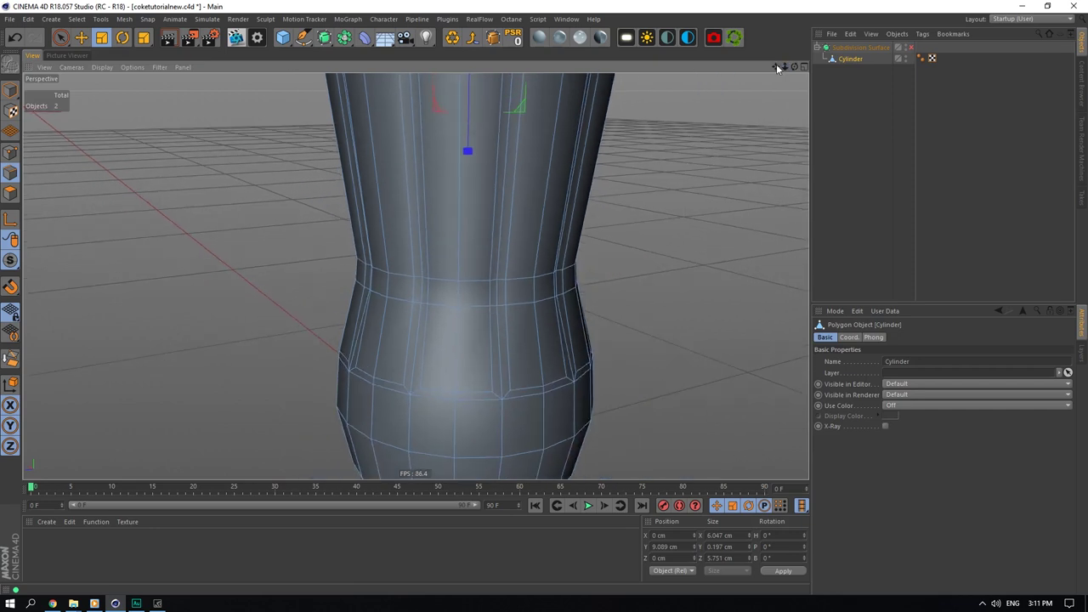
pyautogui.click(831, 132)
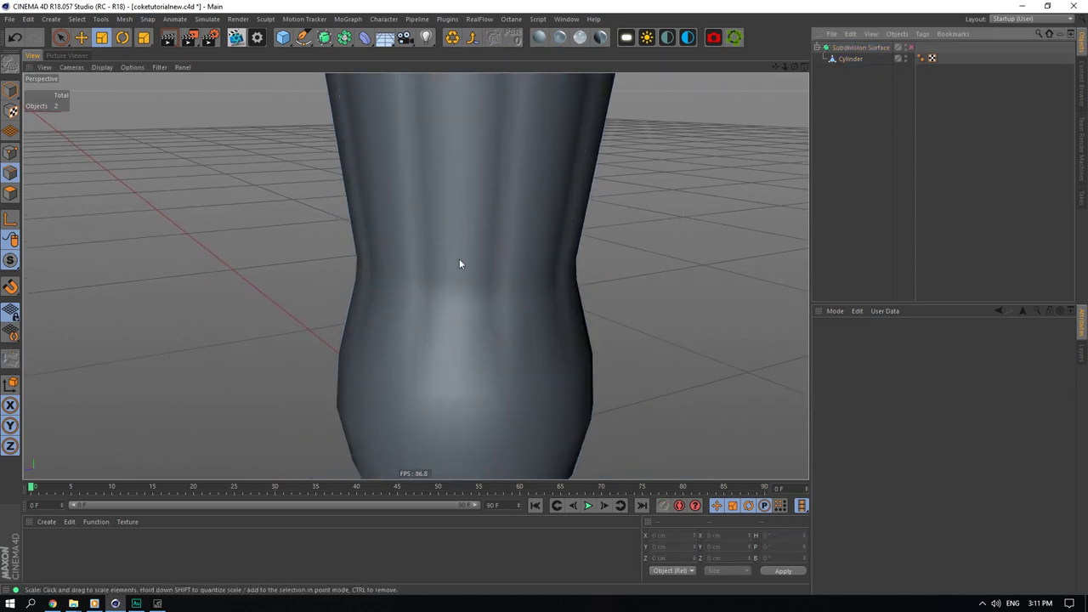
pyautogui.click(911, 48)
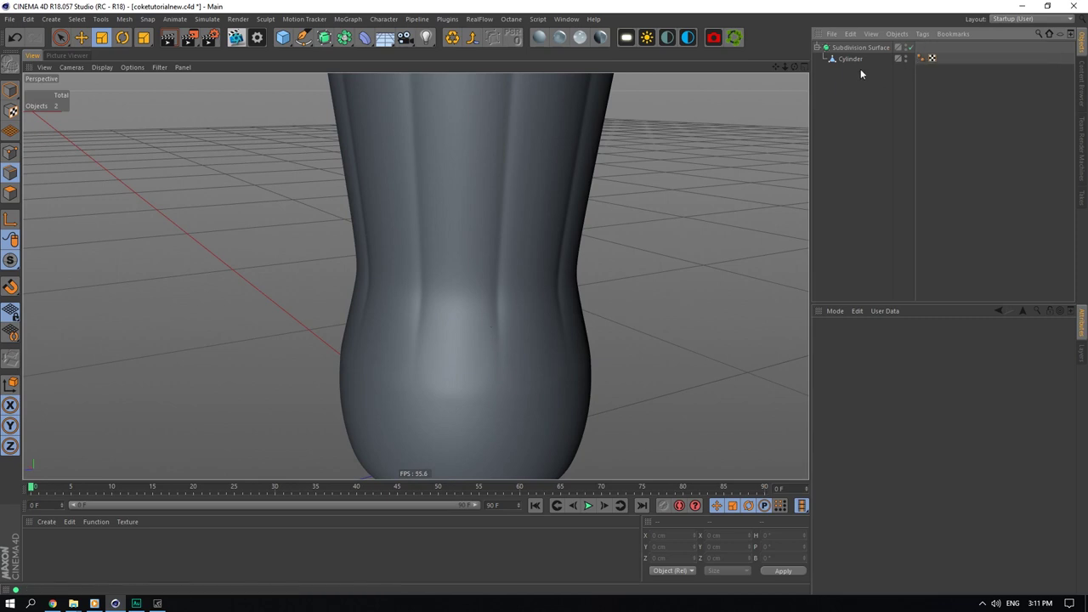
# Step: Delete the inner bottom edges of three adjacent flutes and check the smoothed lower ends with subdivision enabled
pyautogui.click(910, 47)
pyautogui.click(850, 59)
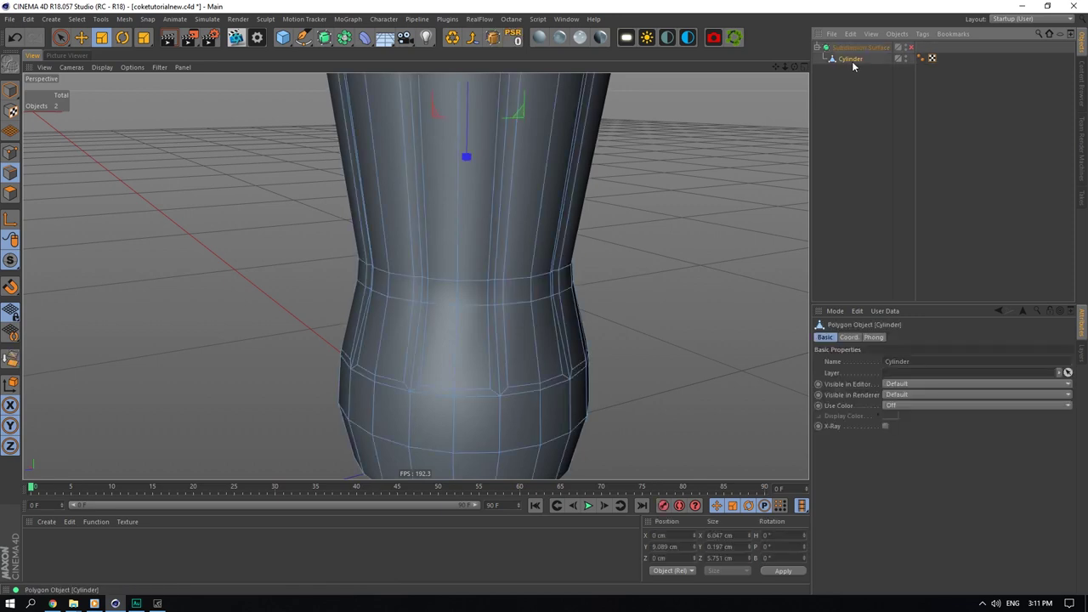
pyautogui.click(432, 387)
pyautogui.keyDown('shift'); pyautogui.click(394, 379); pyautogui.keyUp('shift')
pyautogui.keyDown('shift'); pyautogui.click(367, 371); pyautogui.keyUp('shift')
pyautogui.click(910, 48)
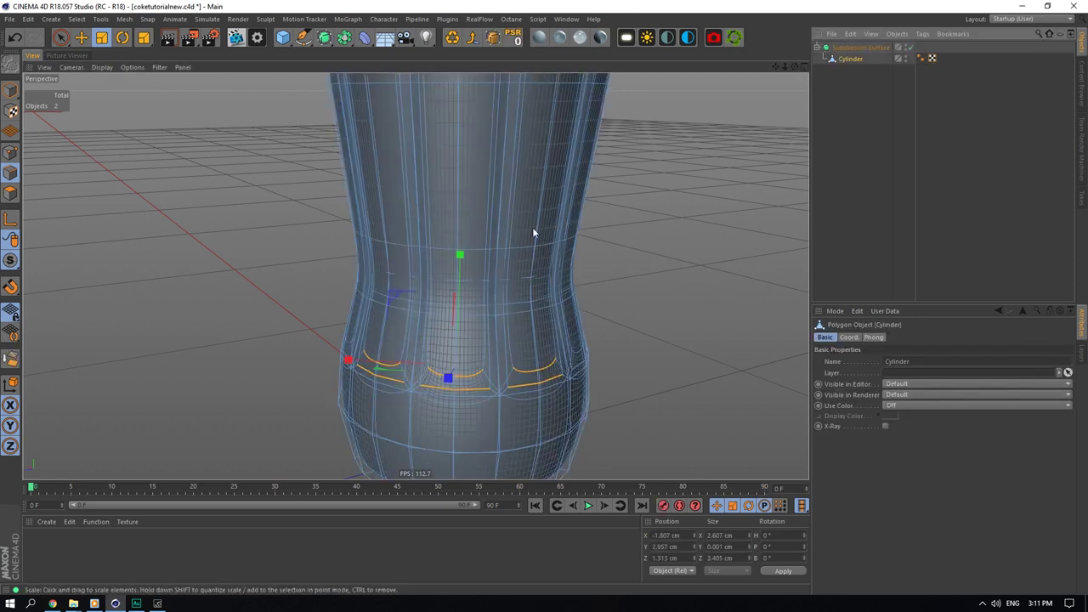
pyautogui.click(9, 358)
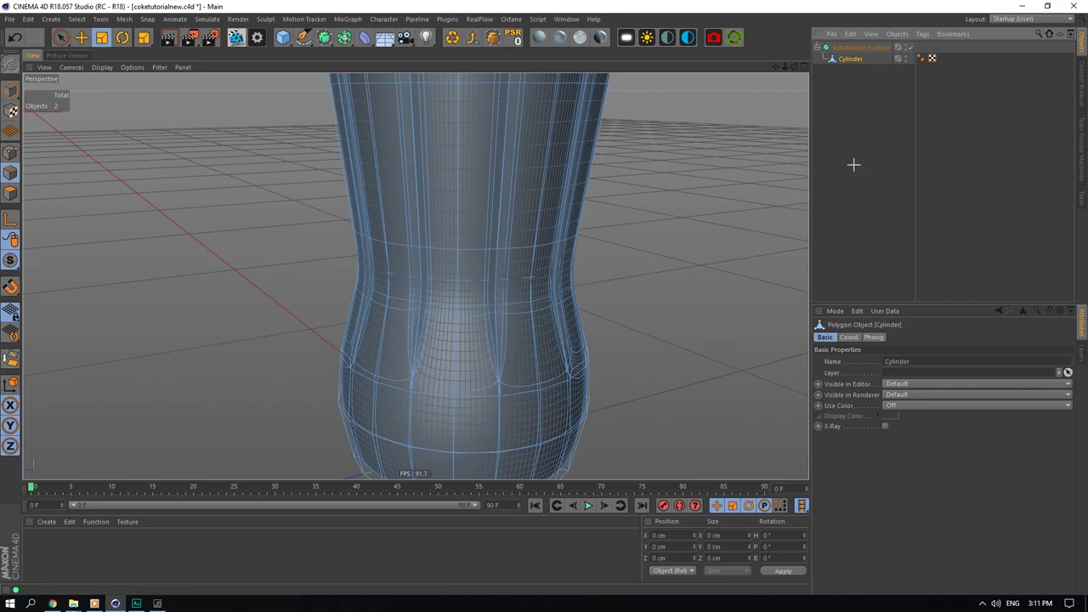
pyautogui.click(853, 165)
pyautogui.moveTo(794, 68); pyautogui.dragTo(794, 68)
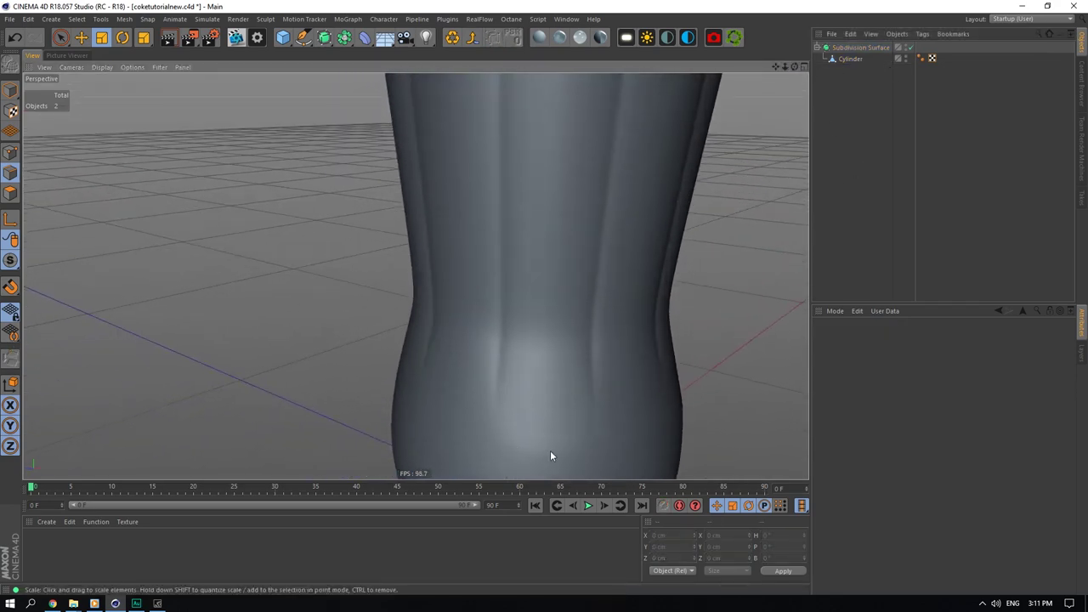
pyautogui.moveTo(777, 66); pyautogui.dragTo(753, 58)
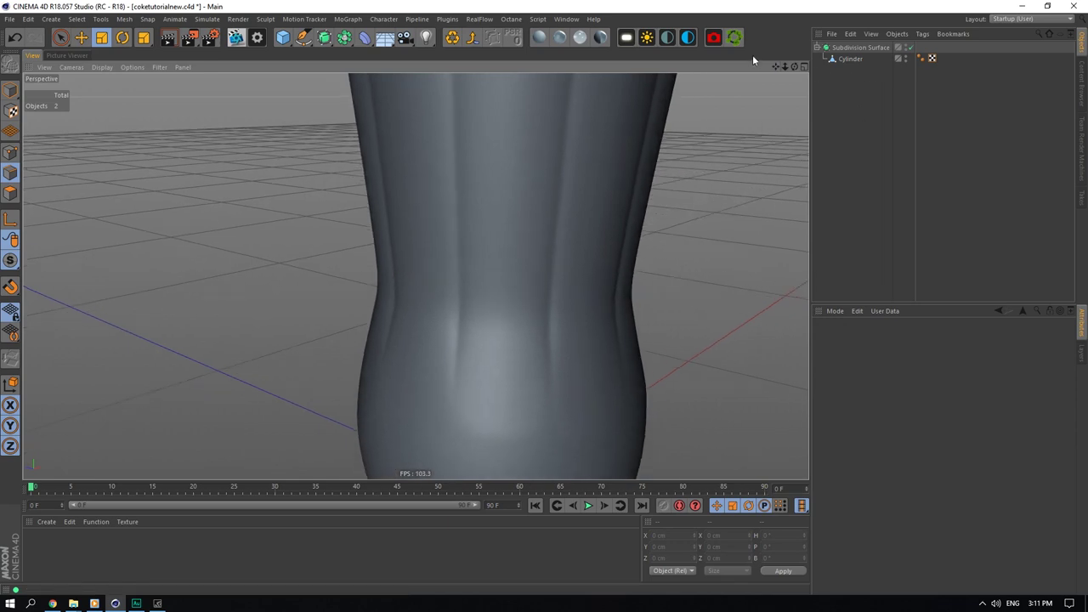
# Step: With subdivision off, select the inner bottom edges of the remaining flutes around the base and delete them
pyautogui.click(908, 48)
pyautogui.click(850, 59)
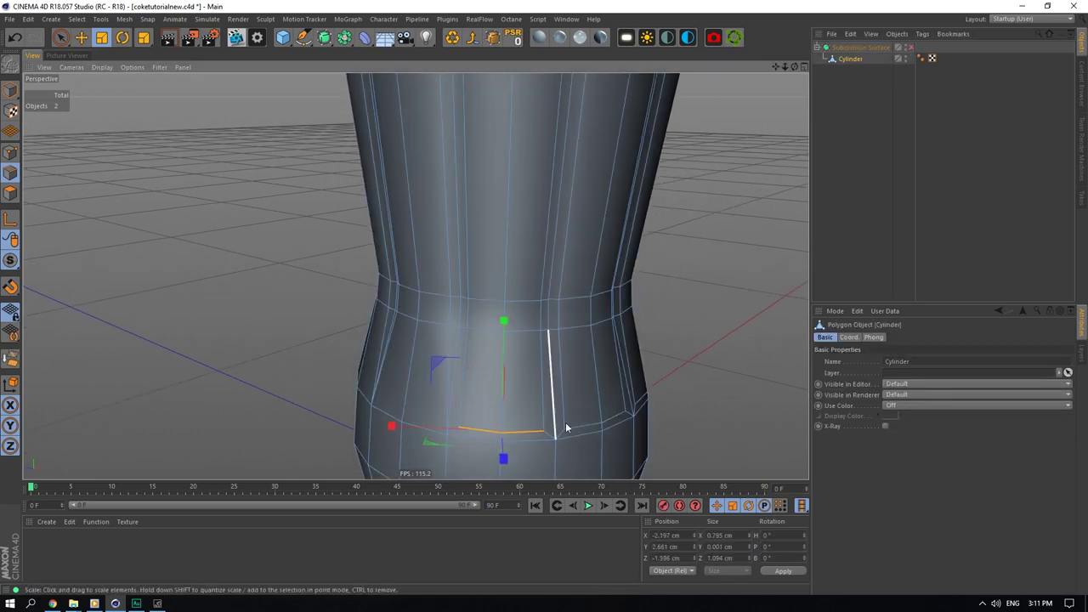
pyautogui.moveTo(794, 67)
pyautogui.mouseDown()
pyautogui.moveTo(776, 66)
pyautogui.moveTo(795, 67)
pyautogui.mouseUp()
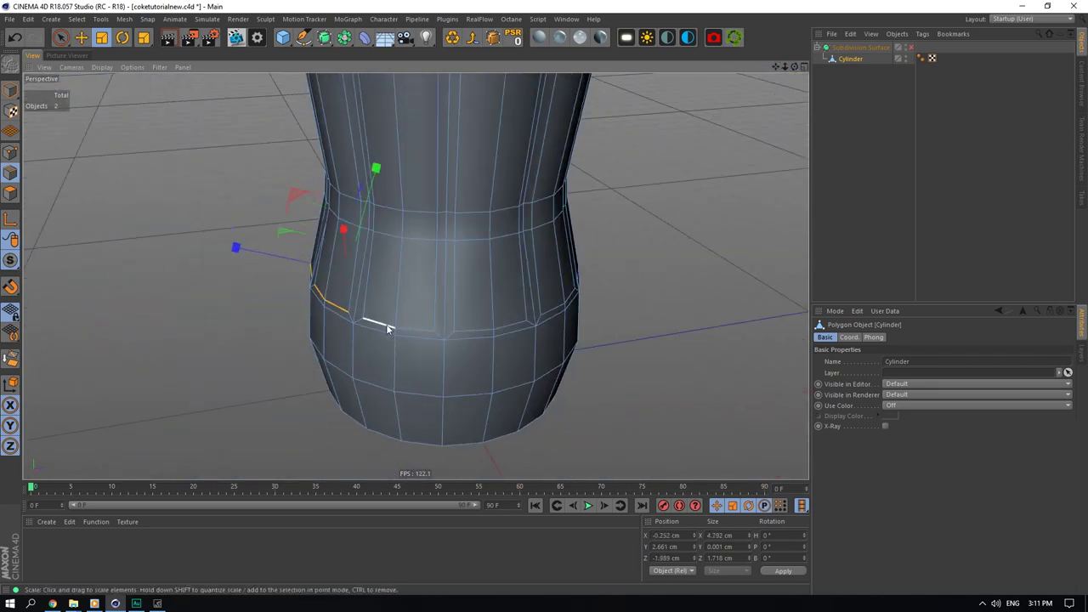
pyautogui.keyDown('shift'); pyautogui.click(555, 308); pyautogui.keyUp('shift')
pyautogui.keyDown('shift'); pyautogui.click(572, 296); pyautogui.keyUp('shift')
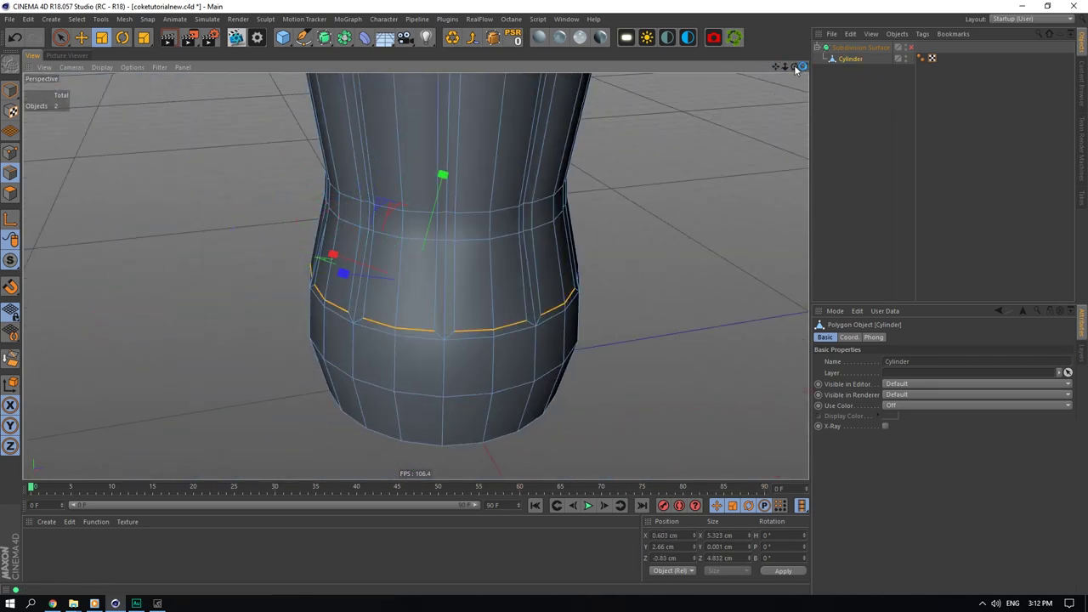
pyautogui.moveTo(795, 67); pyautogui.dragTo(795, 67)
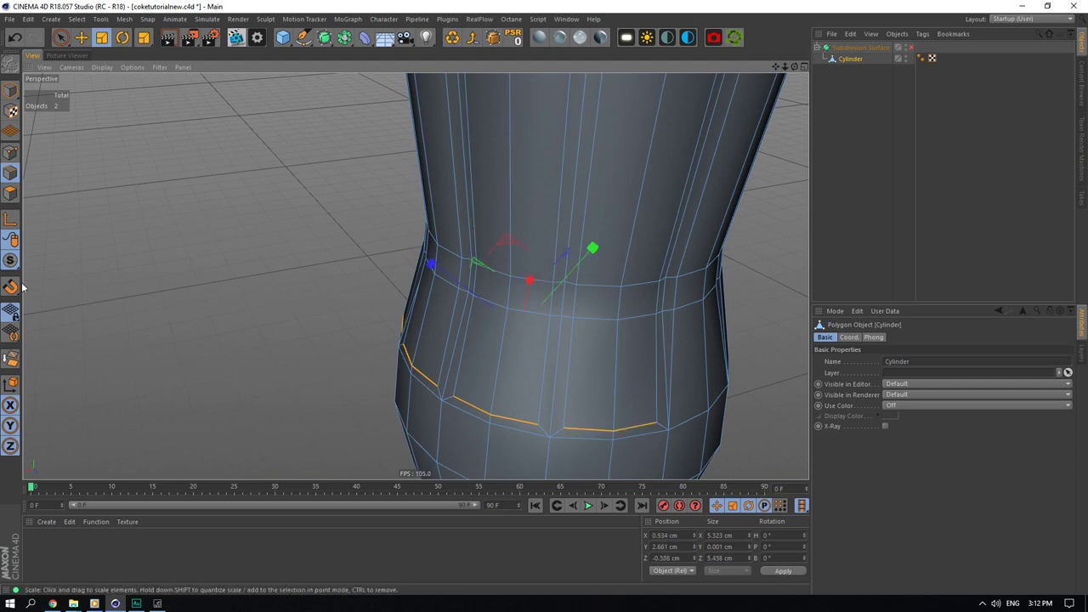
pyautogui.press('Delete')
# Step: Preview the smoothed bottle with subdivision enabled and save the scene
pyautogui.click(907, 48)
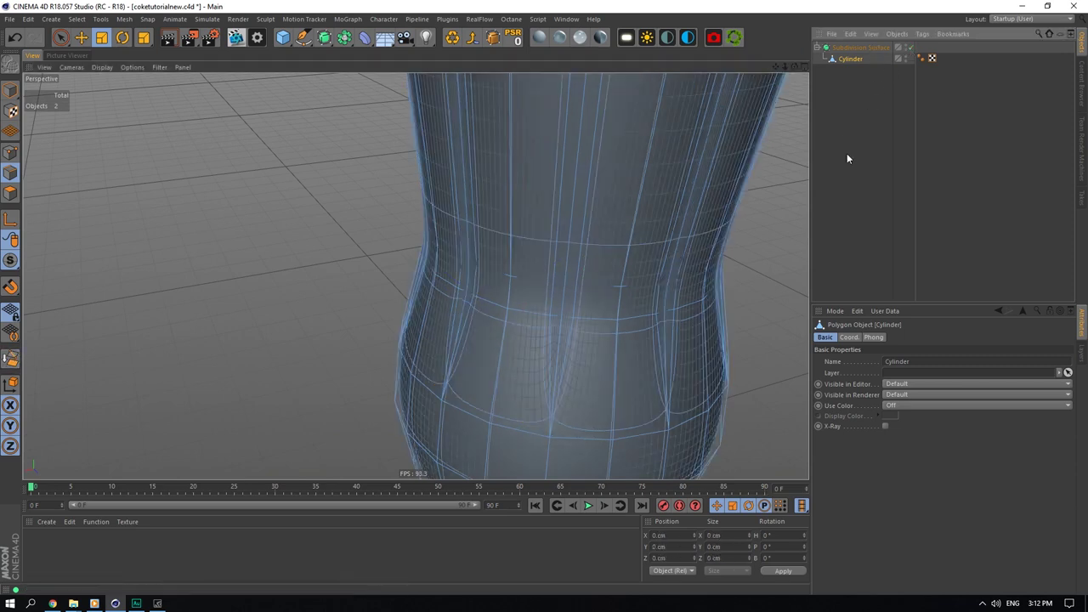
pyautogui.click(847, 153)
pyautogui.moveTo(785, 66); pyautogui.dragTo(747, 313)
pyautogui.hotkey('ctrl', 's')
# Step: With subdivision off, select a two-column strip of cylinder polygons running from the shoulder's lower rim up to the neck
pyautogui.moveTo(795, 66)
pyautogui.mouseDown()
pyautogui.moveTo(787, 53)
pyautogui.moveTo(781, 67)
pyautogui.moveTo(796, 65)
pyautogui.mouseUp()
pyautogui.click(910, 47)
pyautogui.click(851, 59)
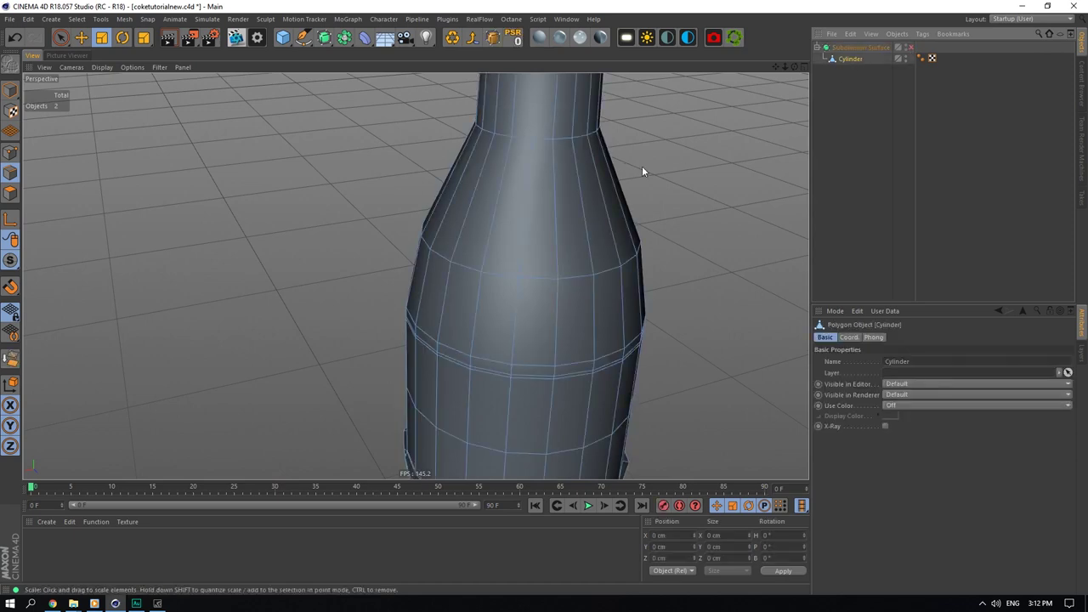
pyautogui.scroll(-5, 642, 170)
pyautogui.scroll(5, 593, 267)
pyautogui.click(10, 193)
pyautogui.click(602, 251)
pyautogui.keyDown('shift'); pyautogui.click(570, 270); pyautogui.keyUp('shift')
pyautogui.keyDown('shift'); pyautogui.click(565, 282); pyautogui.keyUp('shift')
pyautogui.keyDown('shift'); pyautogui.click(602, 280); pyautogui.keyUp('shift')
pyautogui.keyDown('shift'); pyautogui.click(601, 184); pyautogui.keyUp('shift')
pyautogui.keyDown('alt'); pyautogui.moveTo(582, 112); pyautogui.dragTo(477, 182, button='middle'); pyautogui.keyUp('alt')
pyautogui.keyDown('shift'); pyautogui.click(476, 183); pyautogui.keyUp('shift')
pyautogui.scroll(-5, 581, 243)
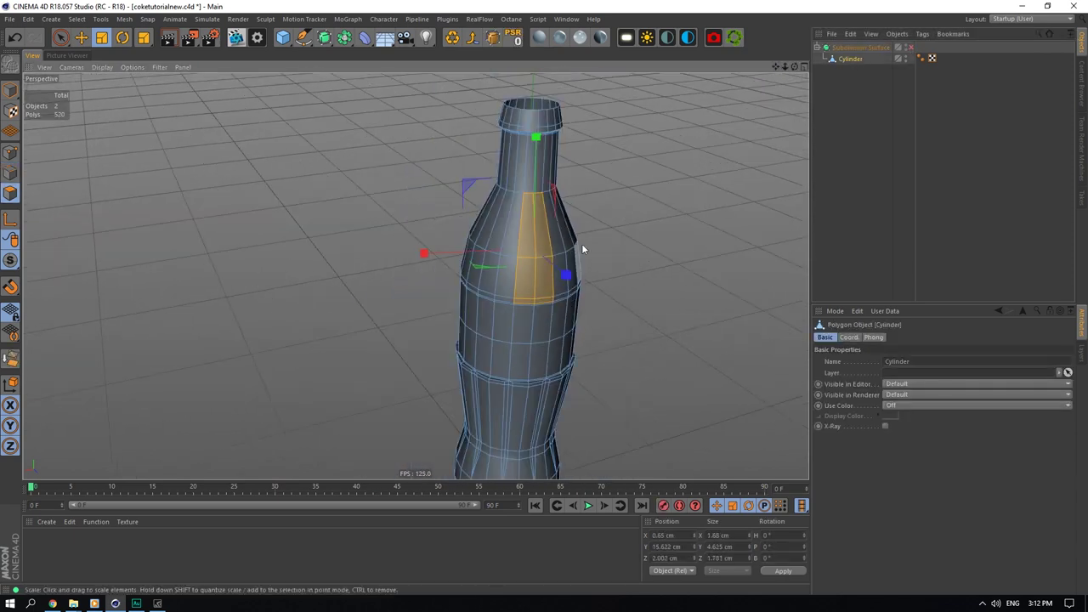
# Step: Add the other alternating two-column polygon strips around the shoulder to the selection
pyautogui.scroll(5, 510, 281)
pyautogui.keyDown('shift'); pyautogui.click(466, 374); pyautogui.keyUp('shift')
pyautogui.moveTo(795, 66)
pyautogui.mouseDown()
pyautogui.moveTo(778, 70)
pyautogui.moveTo(778, 87)
pyautogui.moveTo(792, 66)
pyautogui.mouseUp()
pyautogui.keyDown('shift'); pyautogui.click(478, 316); pyautogui.keyUp('shift')
pyautogui.keyDown('shift'); pyautogui.click(498, 340); pyautogui.keyUp('shift')
pyautogui.keyDown('shift'); pyautogui.click(383, 246); pyautogui.keyUp('shift')
pyautogui.keyDown('shift'); pyautogui.click(416, 190); pyautogui.keyUp('shift')
pyautogui.keyDown('shift'); pyautogui.click(407, 303); pyautogui.keyUp('shift')
pyautogui.keyDown('shift'); pyautogui.click(393, 357); pyautogui.keyUp('shift')
pyautogui.keyDown('shift'); pyautogui.click(568, 311); pyautogui.keyUp('shift')
pyautogui.keyDown('shift'); pyautogui.click(574, 191); pyautogui.keyUp('shift')
pyautogui.keyDown('shift'); pyautogui.click(552, 213); pyautogui.keyUp('shift')
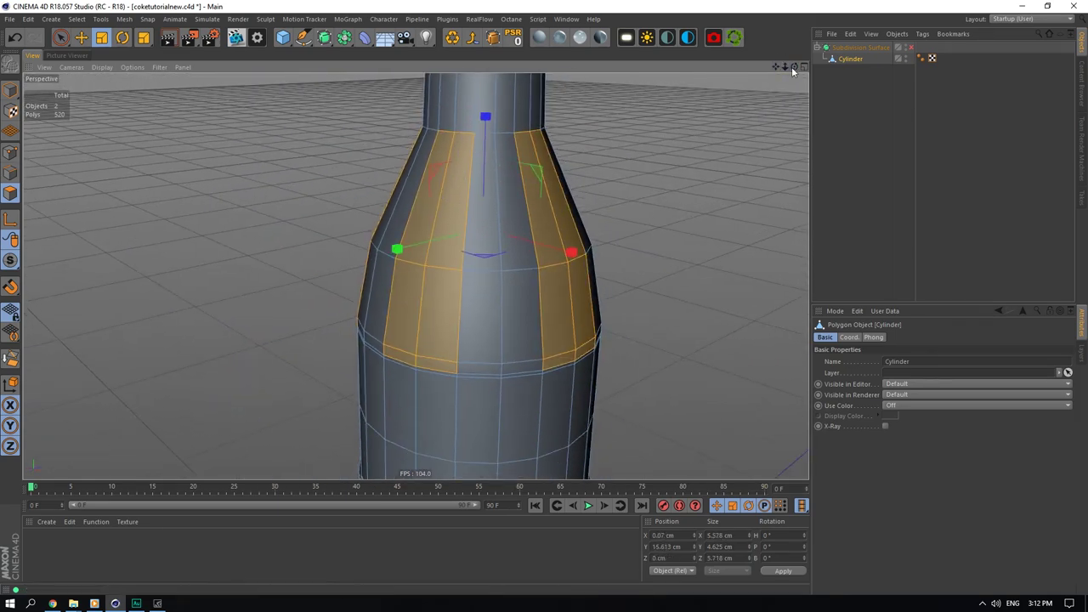
# Step: Extrude the selected shoulder strips with an offset of 0.1 cm
pyautogui.scroll(5, 484, 361)
pyautogui.rightClick(483, 364)
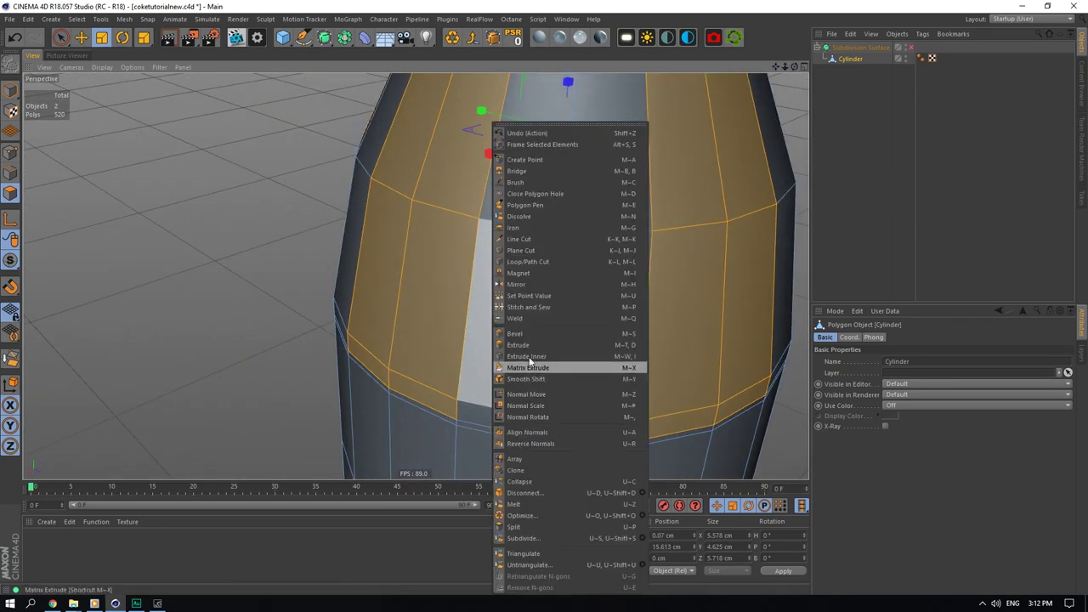
pyautogui.click(526, 348)
pyautogui.moveTo(525, 348); pyautogui.dragTo(541, 349)
pyautogui.moveTo(887, 374); pyautogui.dragTo(916, 371)
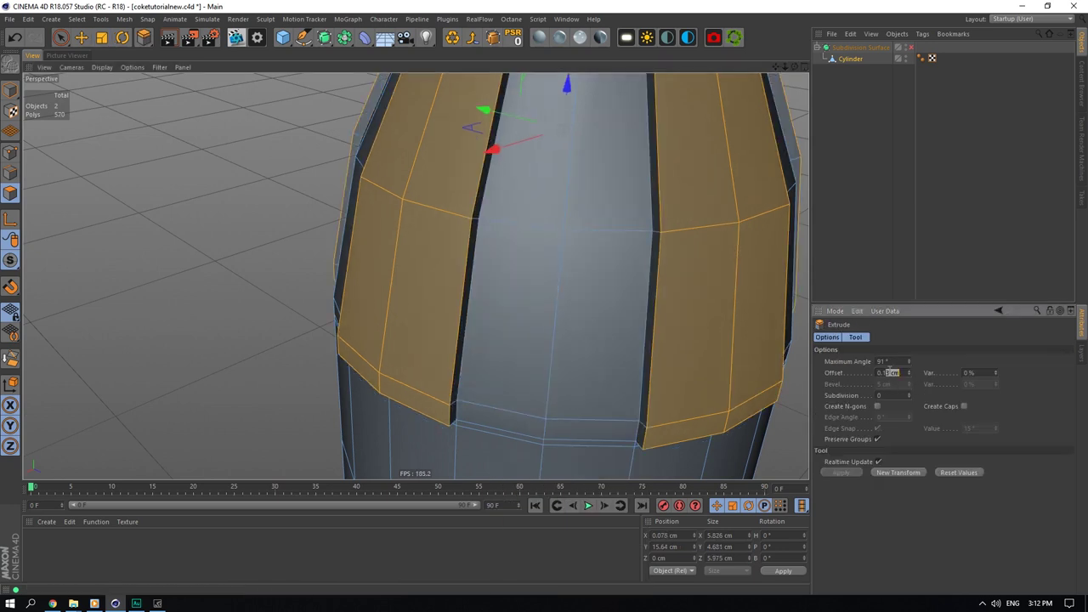
pyautogui.write('1')
pyautogui.press('Return')
# Step: Select the polygons of one unextruded two-column strip between the raised shoulder panels
pyautogui.click(82, 37)
pyautogui.click(597, 216)
pyautogui.keyDown('shift'); pyautogui.click(536, 206); pyautogui.keyUp('shift')
pyautogui.keyDown('shift'); pyautogui.click(522, 321); pyautogui.keyUp('shift')
pyautogui.keyDown('shift'); pyautogui.click(577, 400); pyautogui.keyUp('shift')
pyautogui.keyDown('shift'); pyautogui.click(587, 431); pyautogui.keyUp('shift')
pyautogui.keyDown('shift'); pyautogui.click(512, 421); pyautogui.keyUp('shift')
# Step: Extend the polygon selection to the next unextruded strips around the shoulder
pyautogui.scroll(-6, 548, 384)
pyautogui.keyDown('alt'); pyautogui.moveTo(548, 384); pyautogui.dragTo(477, 374); pyautogui.keyUp('alt')
pyautogui.keyDown('shift'); pyautogui.click(605, 277); pyautogui.keyUp('shift')
pyautogui.keyDown('shift'); pyautogui.click(628, 281); pyautogui.keyUp('shift')
pyautogui.keyDown('shift'); pyautogui.click(614, 392); pyautogui.keyUp('shift')
pyautogui.keyDown('alt'); pyautogui.moveTo(625, 392); pyautogui.dragTo(544, 387); pyautogui.keyUp('alt')
pyautogui.keyDown('alt'); pyautogui.moveTo(544, 357); pyautogui.dragTo(255, 234, button='middle'); pyautogui.keyUp('alt')
pyautogui.keyDown('shift'); pyautogui.click(253, 189); pyautogui.keyUp('shift')
pyautogui.keyDown('shift'); pyautogui.click(277, 263); pyautogui.keyUp('shift')
pyautogui.keyDown('shift'); pyautogui.click(275, 189); pyautogui.keyUp('shift')
# Step: Complete the selection with the last unextruded strips on the remaining side of the shoulder
pyautogui.keyDown('alt'); pyautogui.moveTo(285, 246); pyautogui.dragTo(586, 213); pyautogui.keyUp('alt')
pyautogui.keyDown('shift'); pyautogui.click(432, 294); pyautogui.keyUp('shift')
pyautogui.keyDown('shift'); pyautogui.click(603, 175); pyautogui.keyUp('shift')
pyautogui.keyDown('shift'); pyautogui.click(614, 250); pyautogui.keyUp('shift')
pyautogui.keyDown('shift'); pyautogui.click(616, 306); pyautogui.keyUp('shift')
pyautogui.keyDown('shift'); pyautogui.click(576, 313); pyautogui.keyUp('shift')
pyautogui.keyDown('shift'); pyautogui.click(577, 188); pyautogui.keyUp('shift')
pyautogui.scroll(6, 570, 200)
pyautogui.scroll(-3, 634, 200)
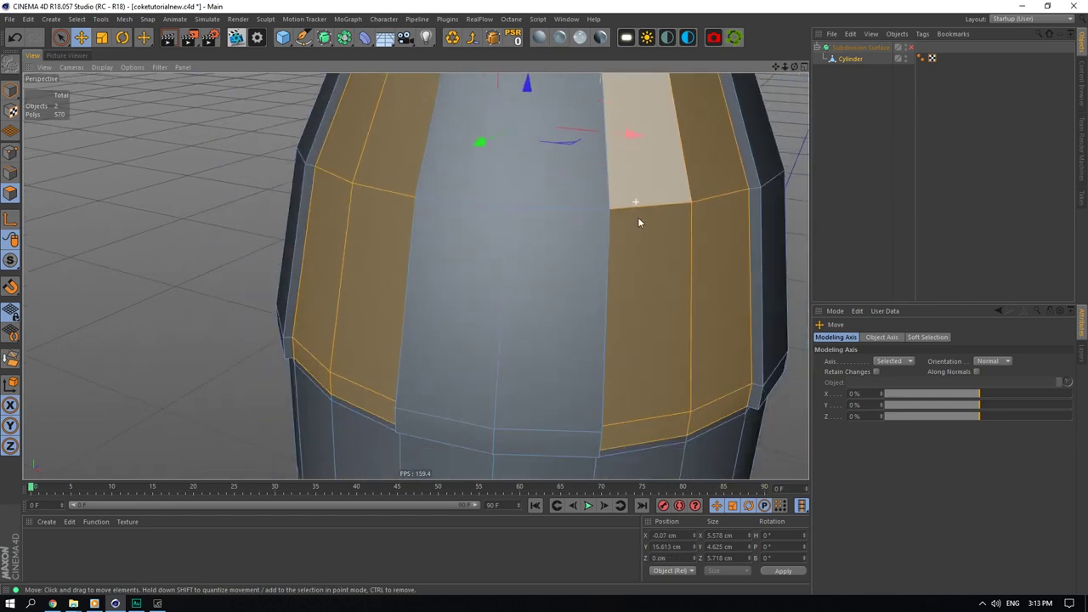
# Step: Extrude this second set of shoulder strips with an offset of 0.1 cm
pyautogui.rightClick(644, 357)
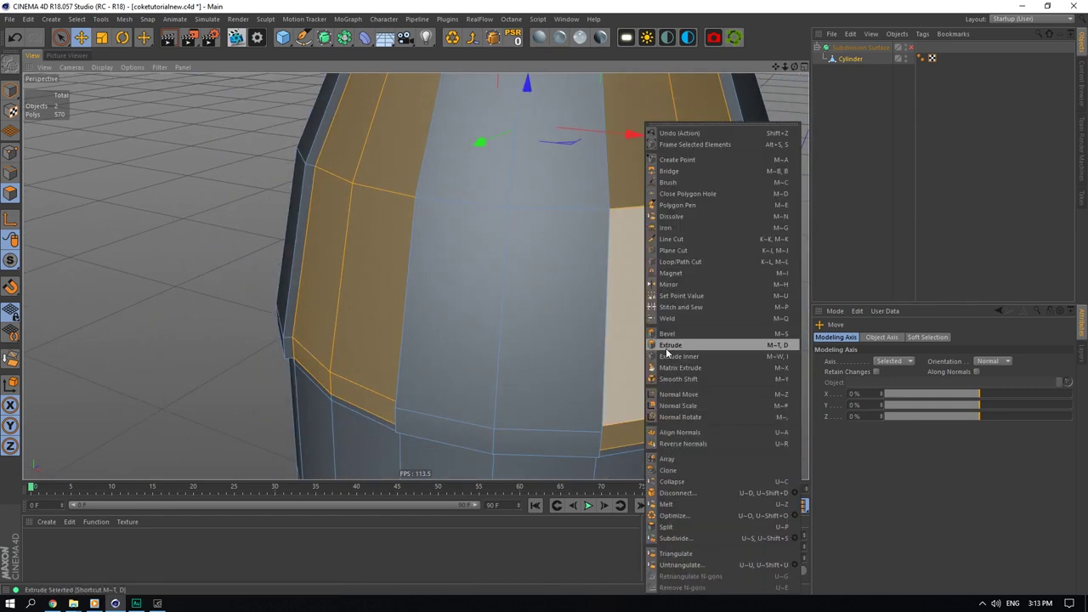
pyautogui.click(670, 348)
pyautogui.moveTo(669, 350); pyautogui.dragTo(676, 350)
pyautogui.click(887, 372)
pyautogui.write('0.1')
pyautogui.press('Return')
# Step: Enable subdivision and inspect the smoothed shoulder panels
pyautogui.keyDown('alt'); pyautogui.moveTo(406, 275); pyautogui.dragTo(476, 277); pyautogui.keyUp('alt')
pyautogui.click(890, 65)
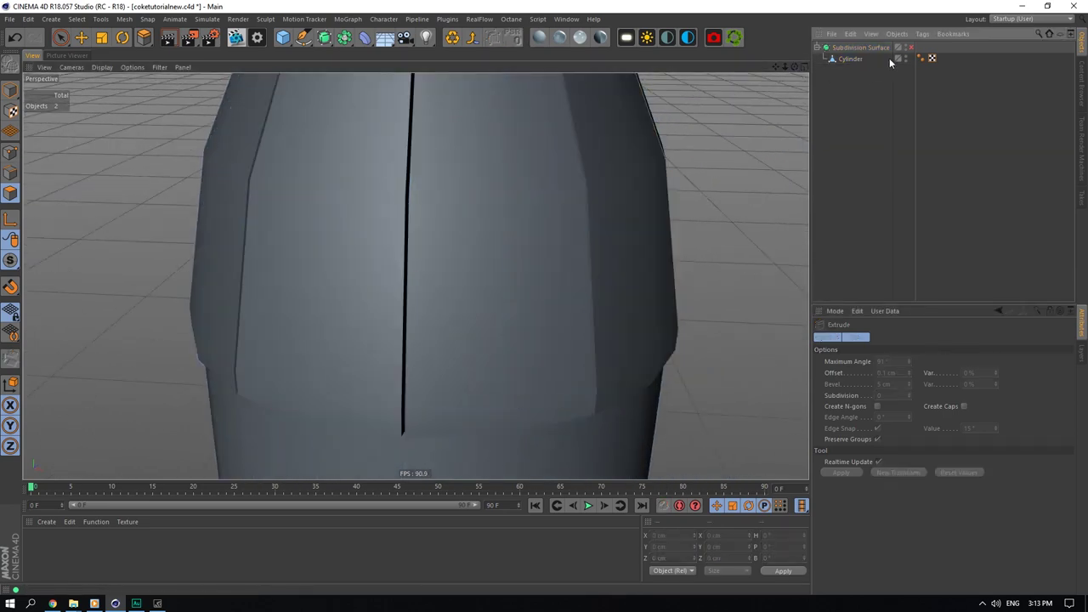
pyautogui.click(912, 48)
pyautogui.moveTo(785, 67); pyautogui.dragTo(728, 120)
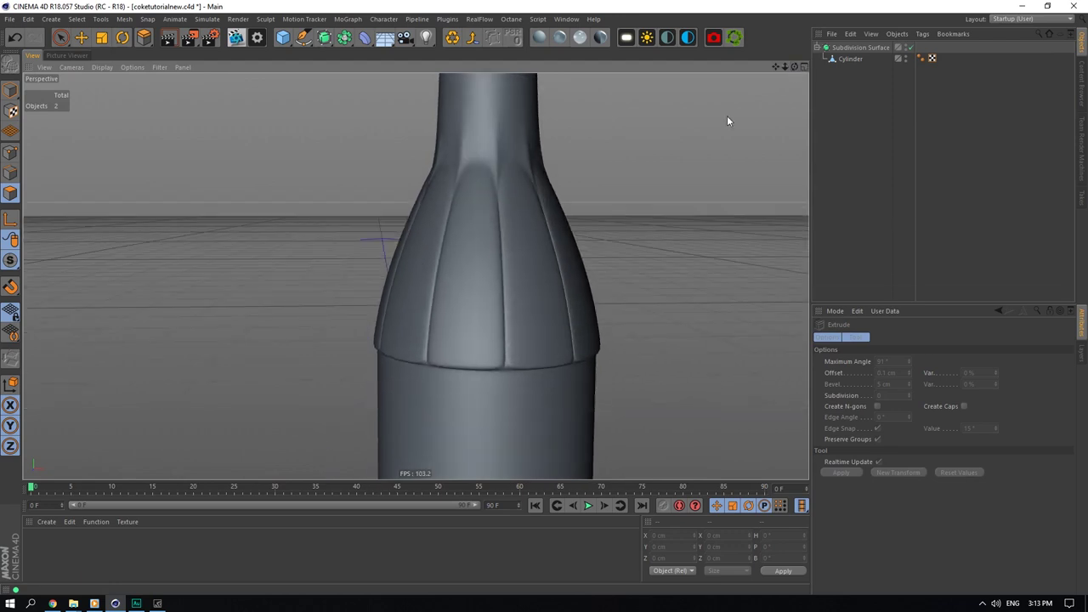
pyautogui.moveTo(795, 67); pyautogui.dragTo(797, 74)
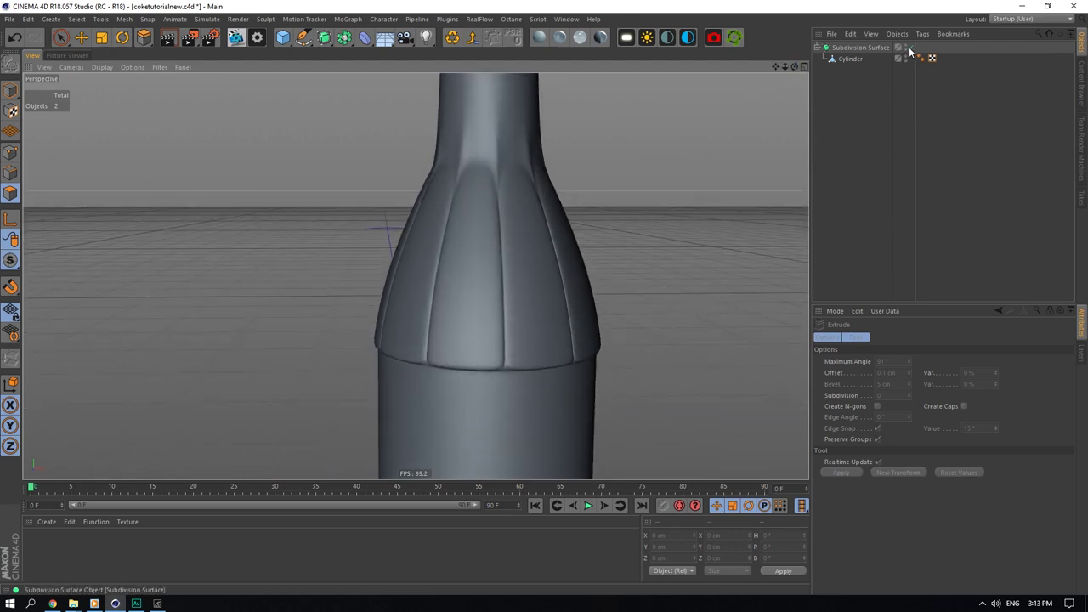
# Step: With subdivision off, select all polygons of one shoulder panel and scale it narrower horizontally
pyautogui.click(908, 47)
pyautogui.click(874, 60)
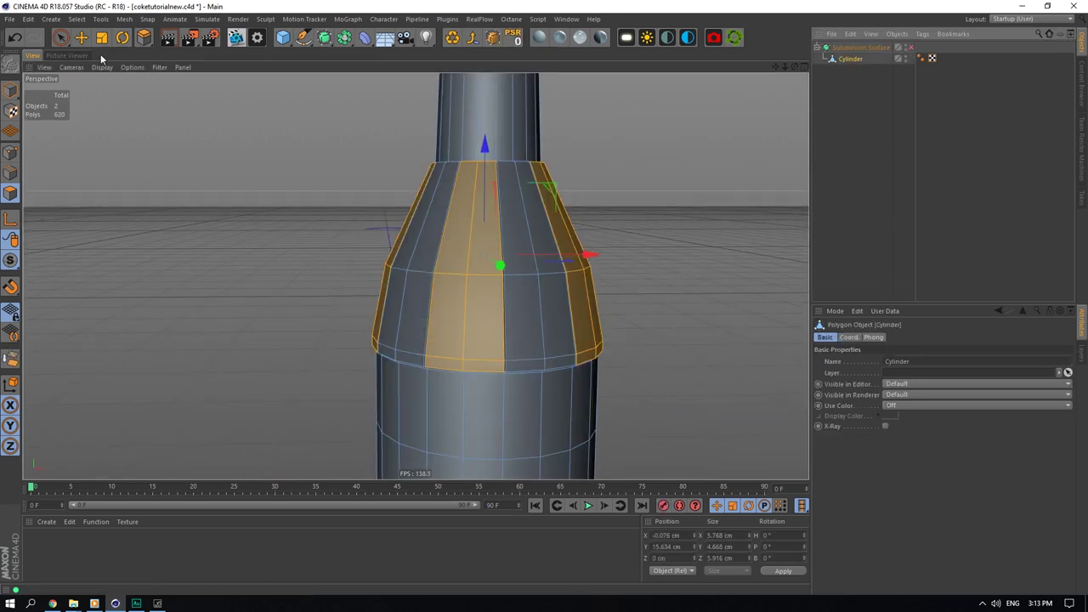
pyautogui.click(82, 38)
pyautogui.click(477, 260)
pyautogui.keyDown('shift'); pyautogui.click(454, 260); pyautogui.keyUp('shift')
pyautogui.keyDown('shift'); pyautogui.click(447, 309); pyautogui.keyUp('shift')
pyautogui.keyDown('shift'); pyautogui.click(479, 318); pyautogui.keyUp('shift')
pyautogui.keyDown('shift'); pyautogui.click(483, 366); pyautogui.keyUp('shift')
pyautogui.keyDown('shift'); pyautogui.click(448, 365); pyautogui.keyUp('shift')
pyautogui.scroll(4, 462, 294)
pyautogui.click(103, 38)
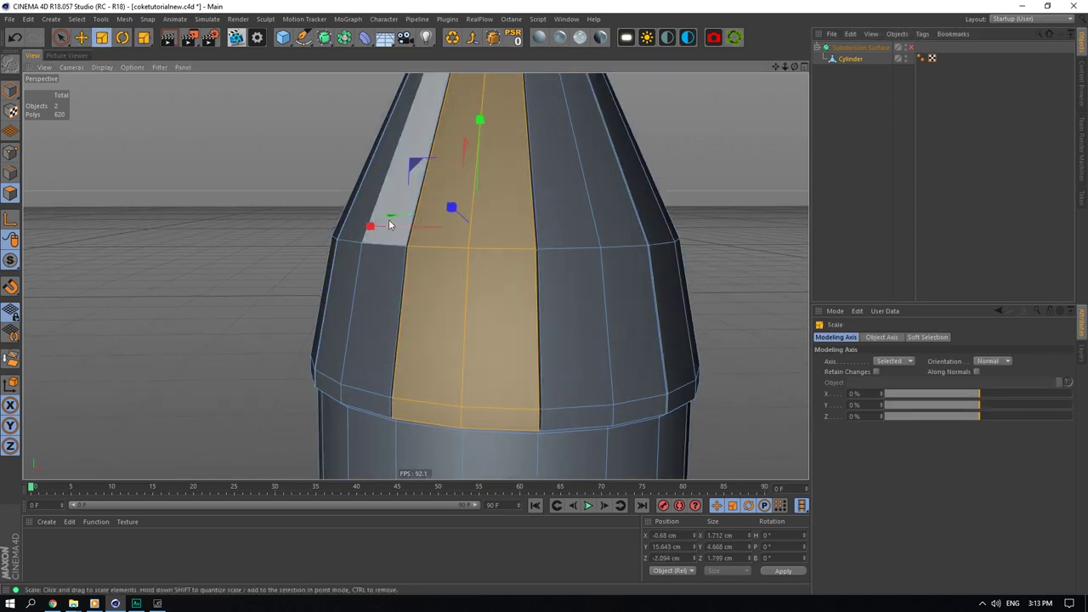
pyautogui.moveTo(795, 66); pyautogui.dragTo(852, 67)
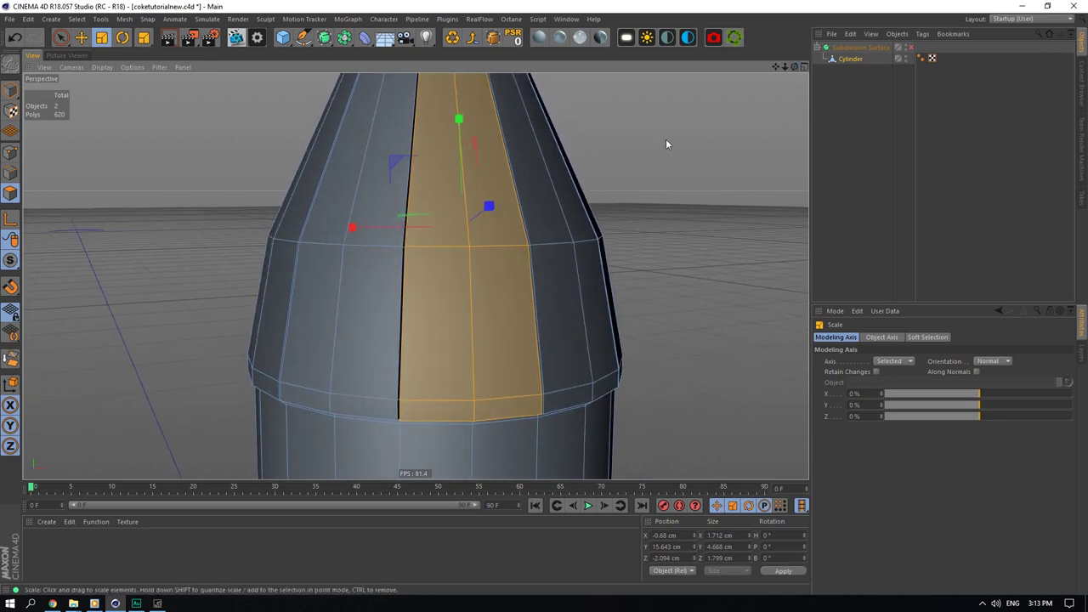
pyautogui.moveTo(351, 227); pyautogui.dragTo(391, 235)
# Step: Enable subdivision to compare the narrowed panel's smoothed seams with those of the neighbouring panels
pyautogui.click(912, 48)
pyautogui.click(891, 110)
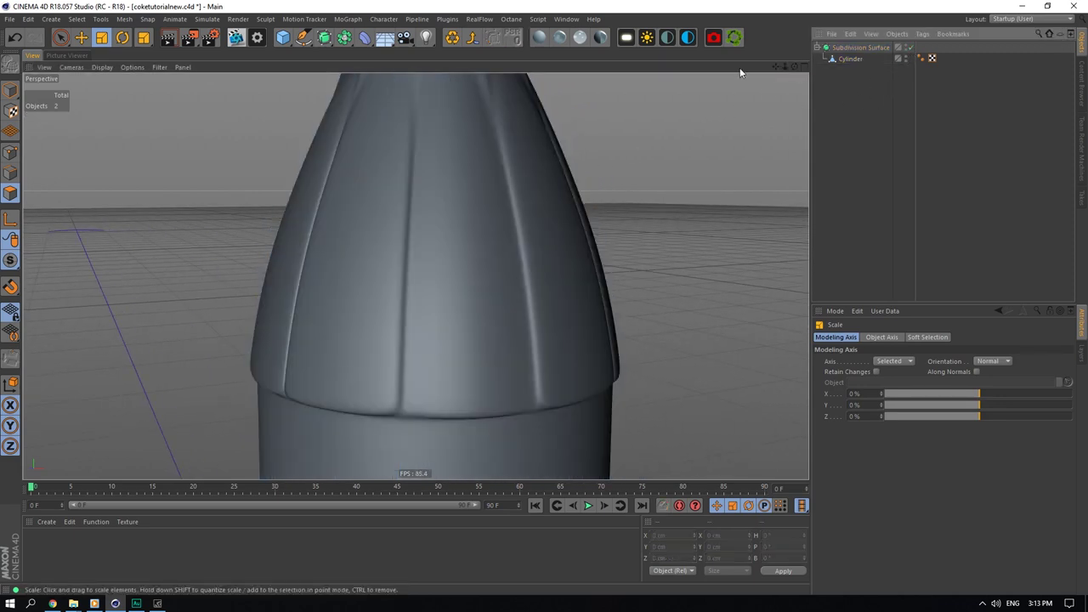
pyautogui.moveTo(794, 67); pyautogui.dragTo(881, 78)
# Step: Turn subdivision off and scale the next two shoulder panels narrower horizontally, one at a time
pyautogui.click(911, 49)
pyautogui.click(865, 60)
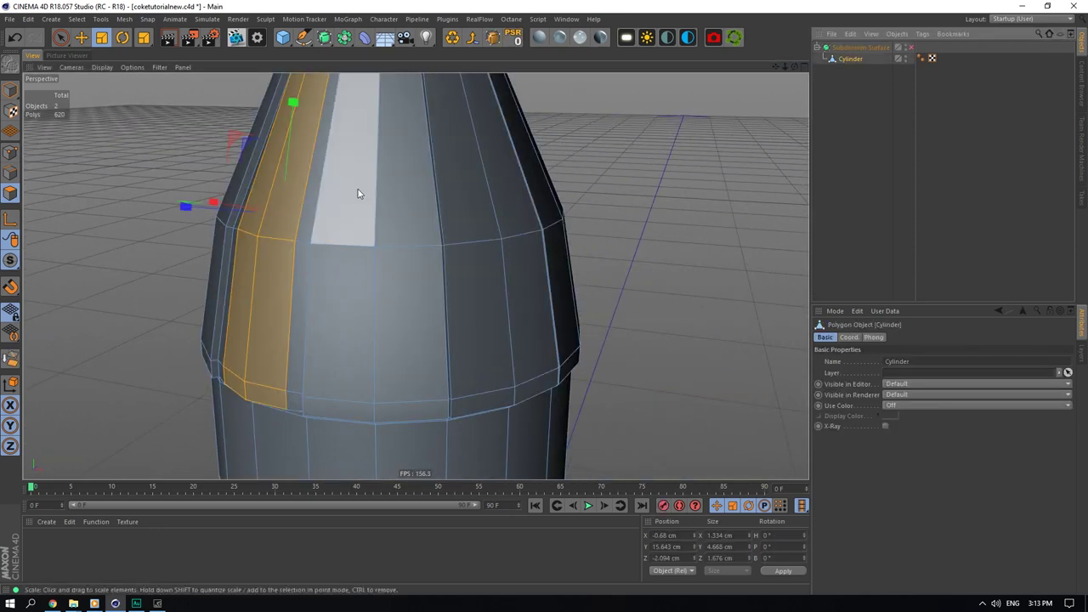
pyautogui.click(358, 194)
pyautogui.keyDown('shift'); pyautogui.click(403, 204); pyautogui.keyUp('shift')
pyautogui.keyDown('shift'); pyautogui.click(350, 315); pyautogui.keyUp('shift')
pyautogui.keyDown('shift'); pyautogui.click(408, 374); pyautogui.keyUp('shift')
pyautogui.keyDown('shift'); pyautogui.click(403, 410); pyautogui.keyUp('shift')
pyautogui.moveTo(268, 221); pyautogui.dragTo(302, 222)
pyautogui.click(469, 179)
pyautogui.keyDown('shift'); pyautogui.click(526, 314); pyautogui.keyUp('shift')
pyautogui.moveTo(389, 227); pyautogui.dragTo(420, 225)
# Step: Select the following shoulder panel's polygons down to the lower rim and scale them narrower horizontally
pyautogui.keyDown('alt'); pyautogui.moveTo(519, 264); pyautogui.dragTo(420, 270); pyautogui.keyUp('alt')
pyautogui.click(481, 204)
pyautogui.keyDown('shift'); pyautogui.click(515, 340); pyautogui.keyUp('shift')
pyautogui.keyDown('shift'); pyautogui.click(513, 401); pyautogui.keyUp('shift')
pyautogui.moveTo(794, 66); pyautogui.dragTo(680, 77)
pyautogui.click(423, 195)
pyautogui.keyDown('shift'); pyautogui.click(417, 298); pyautogui.keyUp('shift')
pyautogui.keyDown('shift'); pyautogui.click(366, 297); pyautogui.keyUp('shift')
pyautogui.moveTo(294, 202); pyautogui.dragTo(415, 227)
# Step: Select the adjacent shoulder panel and scale its width to about 70%
pyautogui.click(473, 187)
pyautogui.keyDown('shift'); pyautogui.click(491, 318); pyautogui.keyUp('shift')
pyautogui.moveTo(794, 66); pyautogui.dragTo(681, 73)
pyautogui.click(340, 187)
pyautogui.keyDown('shift'); pyautogui.click(334, 306); pyautogui.keyUp('shift')
pyautogui.moveTo(252, 228); pyautogui.dragTo(286, 230)
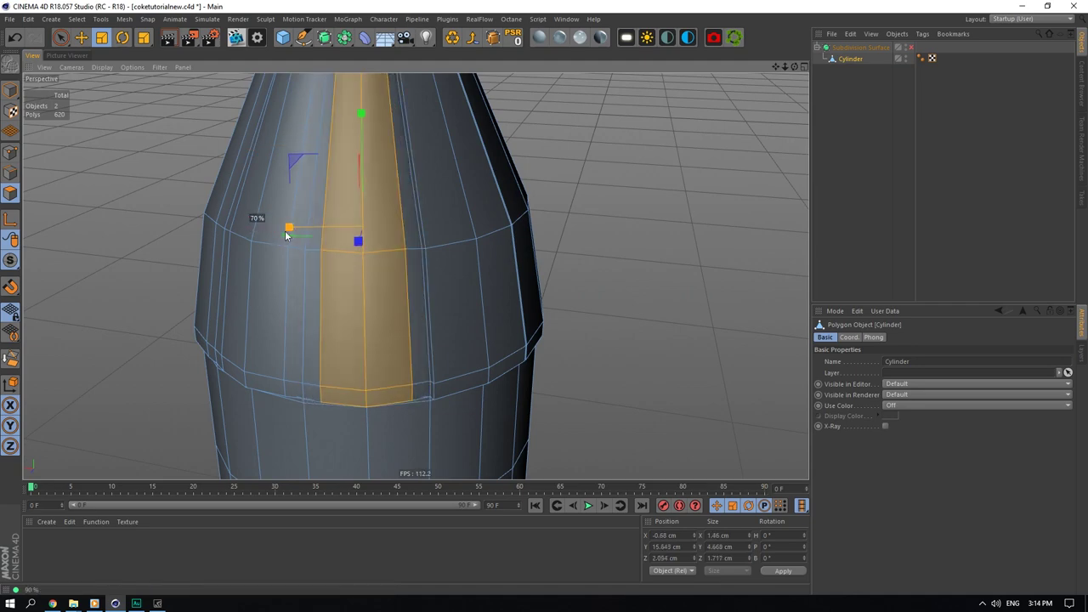
# Step: Narrow two more panels further around the shoulder by scaling each one horizontally
pyautogui.click(450, 187)
pyautogui.keyDown('shift'); pyautogui.click(459, 289); pyautogui.keyUp('shift')
pyautogui.moveTo(367, 238); pyautogui.dragTo(400, 234)
pyautogui.moveTo(794, 66); pyautogui.dragTo(757, 68)
pyautogui.keyDown('shift'); pyautogui.click(332, 327); pyautogui.keyUp('shift')
pyautogui.keyDown('shift'); pyautogui.click(385, 330); pyautogui.keyUp('shift')
pyautogui.moveTo(257, 217); pyautogui.dragTo(277, 216)
# Step: Try to scale one more shoulder panel narrower and undo the change
pyautogui.keyDown('alt'); pyautogui.moveTo(510, 246); pyautogui.dragTo(428, 228); pyautogui.keyUp('alt')
pyautogui.click(498, 247)
pyautogui.keyDown('shift'); pyautogui.click(493, 340); pyautogui.keyUp('shift')
pyautogui.click(391, 228)
pyautogui.hotkey('ctrl', 'z')
# Step: Enable subdivision and examine the smoothed seams and lower rim of the narrowed shoulder panels
pyautogui.click(859, 131)
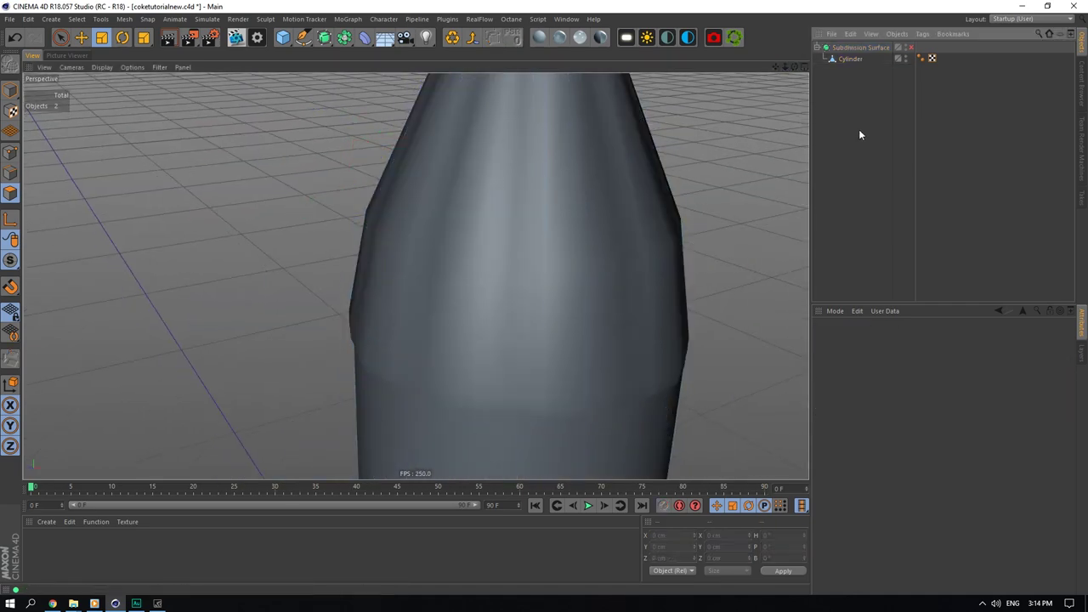
pyautogui.click(908, 48)
pyautogui.keyDown('alt'); pyautogui.moveTo(414, 274); pyautogui.dragTo(467, 246); pyautogui.keyUp('alt')
pyautogui.moveTo(795, 67); pyautogui.dragTo(693, 44)
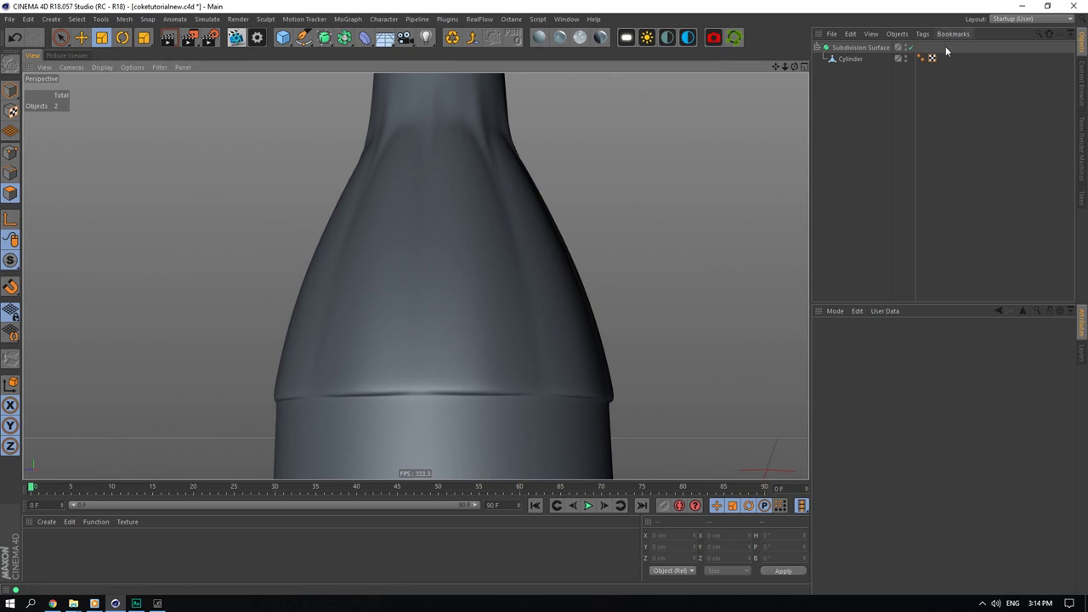
# Step: With subdivision off, select the short vertical edge at the middle of each panel's lower rim along the first side
pyautogui.click(910, 47)
pyautogui.click(850, 58)
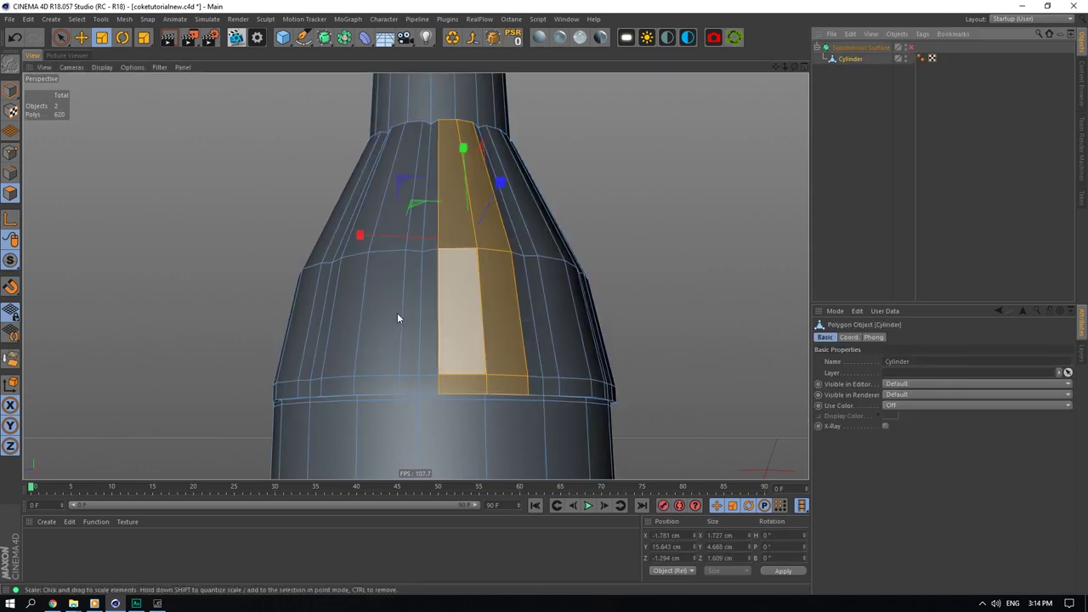
pyautogui.click(10, 173)
pyautogui.click(355, 386)
pyautogui.keyDown('shift'); pyautogui.click(494, 380); pyautogui.keyUp('shift')
pyautogui.keyDown('ctrl'); pyautogui.click(499, 378); pyautogui.keyUp('ctrl')
pyautogui.keyDown('shift'); pyautogui.click(487, 385); pyautogui.keyUp('shift')
pyautogui.keyDown('shift'); pyautogui.click(592, 388); pyautogui.keyUp('shift')
pyautogui.keyDown('shift'); pyautogui.click(275, 388); pyautogui.keyUp('shift')
pyautogui.moveTo(794, 68); pyautogui.dragTo(553, 98)
pyautogui.keyDown('shift'); pyautogui.click(219, 379); pyautogui.keyUp('shift')
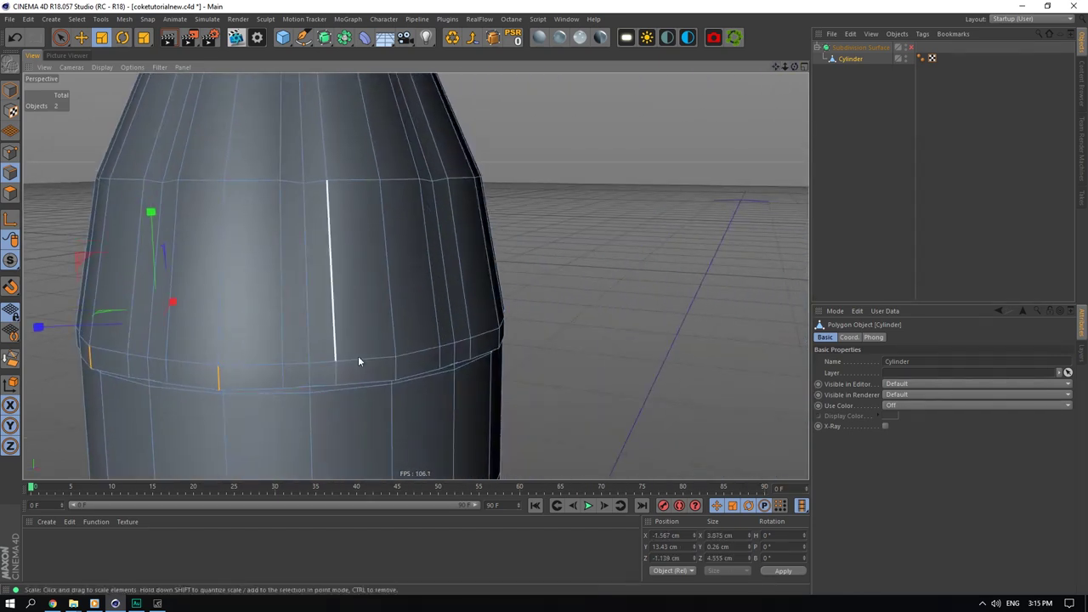
pyautogui.keyDown('shift'); pyautogui.click(397, 369); pyautogui.keyUp('shift')
pyautogui.keyDown('shift'); pyautogui.click(499, 340); pyautogui.keyUp('shift')
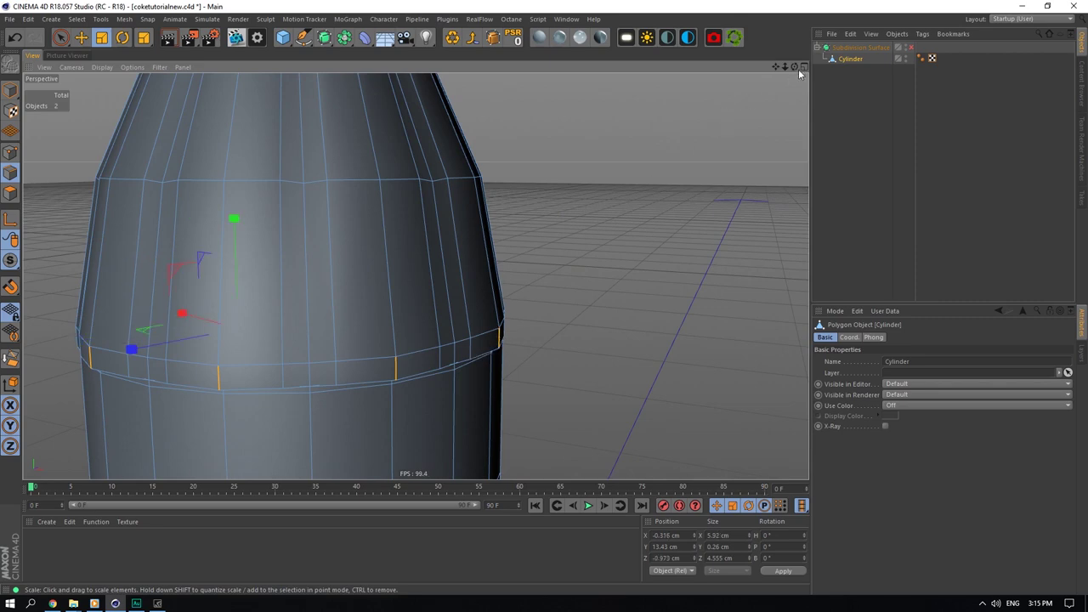
# Step: Add the middle rim edges of the remaining shoulder panels, replacing the wrongly picked horizontal edge with the correct vertical one
pyautogui.moveTo(795, 68); pyautogui.dragTo(523, 51)
pyautogui.keyDown('shift'); pyautogui.click(369, 348); pyautogui.keyUp('shift')
pyautogui.keyDown('shift'); pyautogui.click(501, 311); pyautogui.keyUp('shift')
pyautogui.moveTo(795, 68); pyautogui.dragTo(348, 290)
pyautogui.keyDown('shift'); pyautogui.click(704, 381); pyautogui.keyUp('shift')
pyautogui.moveTo(795, 67); pyautogui.dragTo(858, 108)
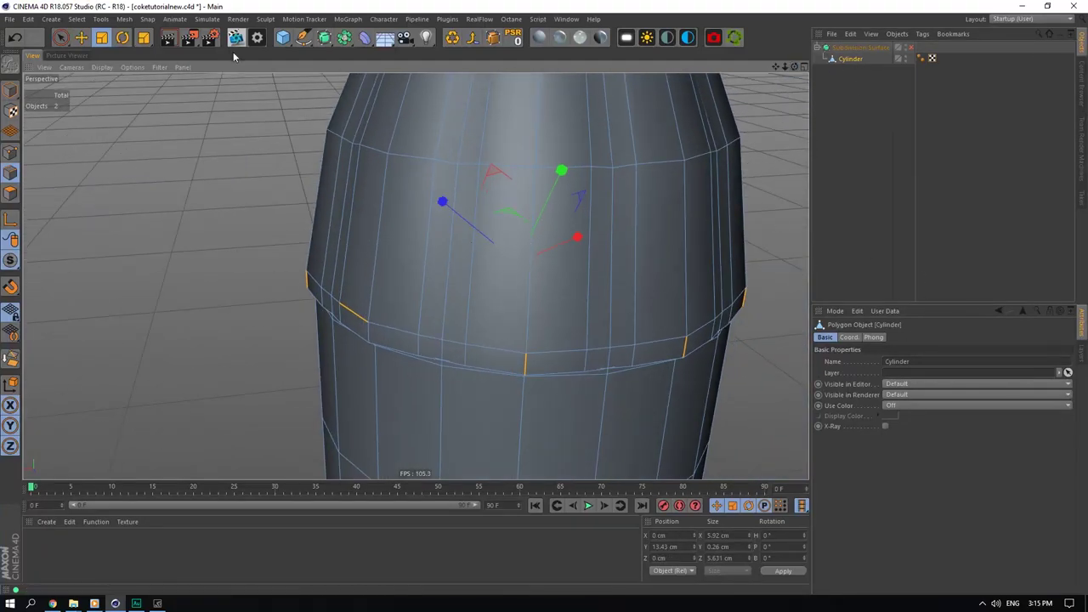
pyautogui.keyDown('ctrl'); pyautogui.click(361, 316); pyautogui.keyUp('ctrl')
pyautogui.keyDown('shift'); pyautogui.click(380, 326); pyautogui.keyUp('shift')
pyautogui.keyDown('ctrl'); pyautogui.click(383, 324); pyautogui.keyUp('ctrl')
pyautogui.keyDown('shift'); pyautogui.click(373, 333); pyautogui.keyUp('shift')
# Step: Enable subdivision, raise the selected rim edges to Y 13.582 cm, and scale them outward to about 6.06 cm in X
pyautogui.moveTo(794, 66); pyautogui.dragTo(912, 59)
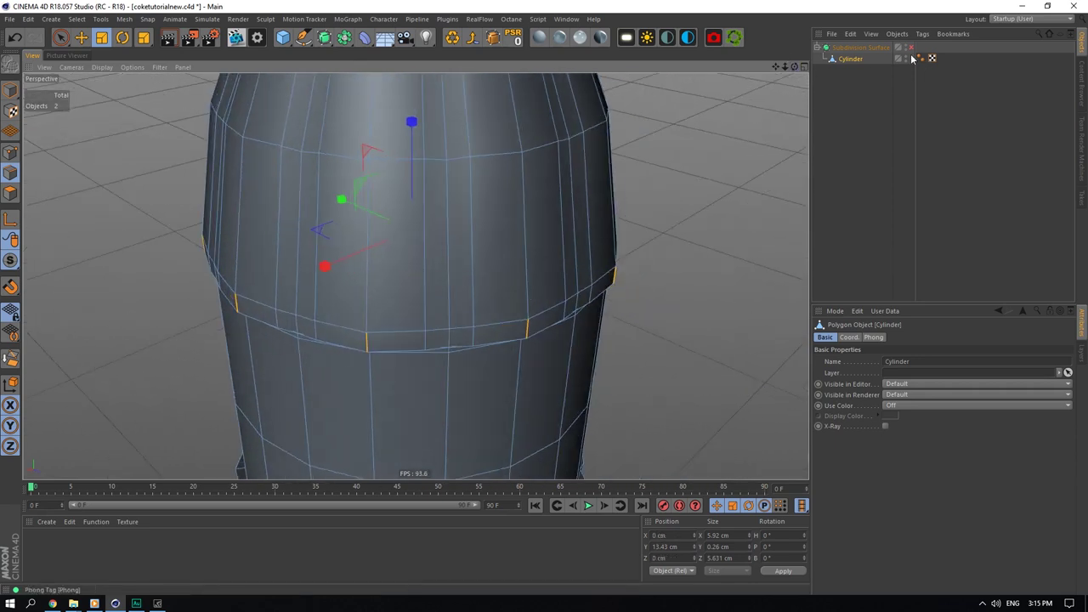
pyautogui.click(911, 48)
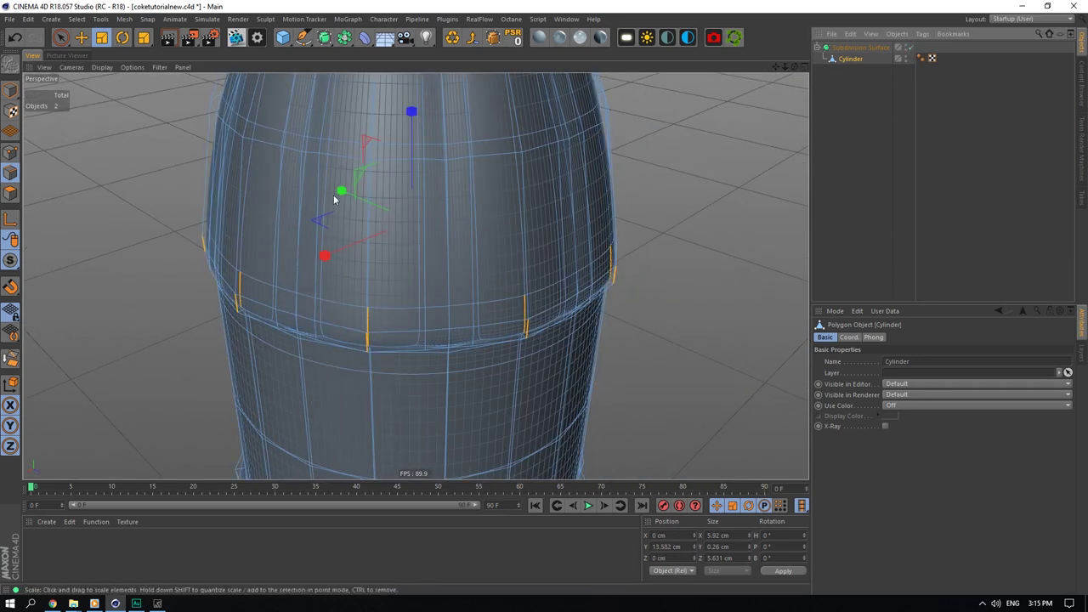
pyautogui.moveTo(319, 225); pyautogui.dragTo(319, 226)
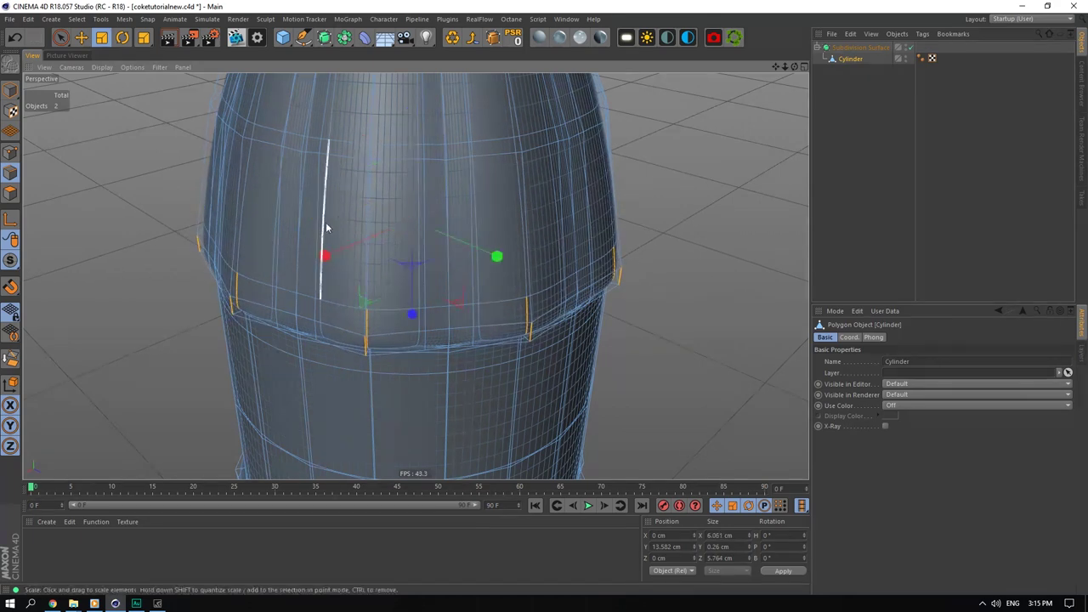
# Step: Undo the last scaling of the lower rim edges, rescale them outward to about 5.99 cm in X, and check the smoothed shoulder
pyautogui.moveTo(795, 66); pyautogui.dragTo(790, 45)
pyautogui.scroll(4, 348, 352)
pyautogui.scroll(1, 348, 352)
pyautogui.hotkey('ctrl', 'z')
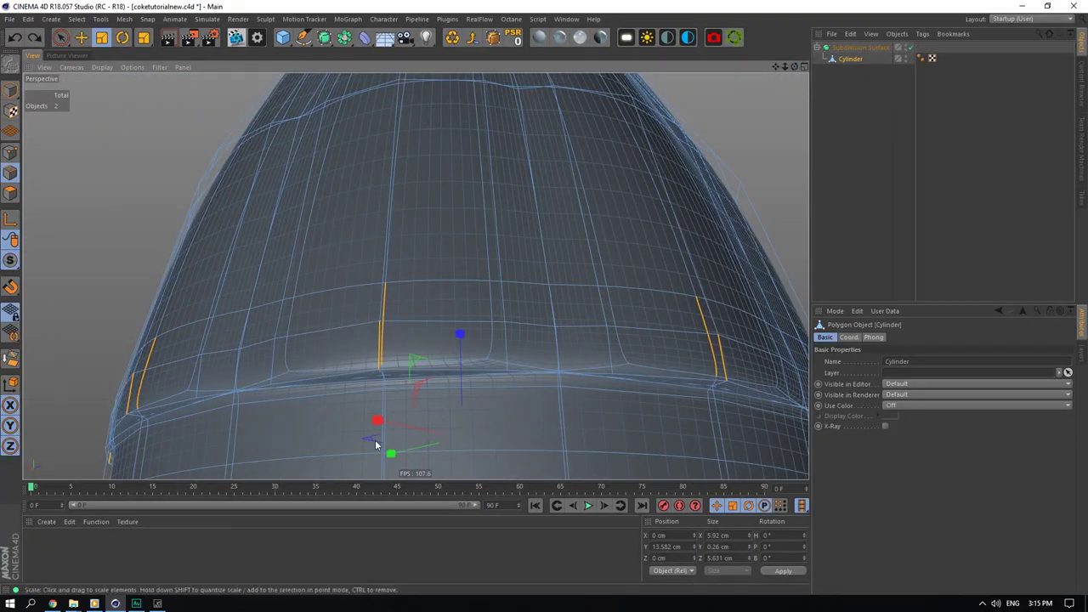
pyautogui.moveTo(371, 439); pyautogui.dragTo(368, 441)
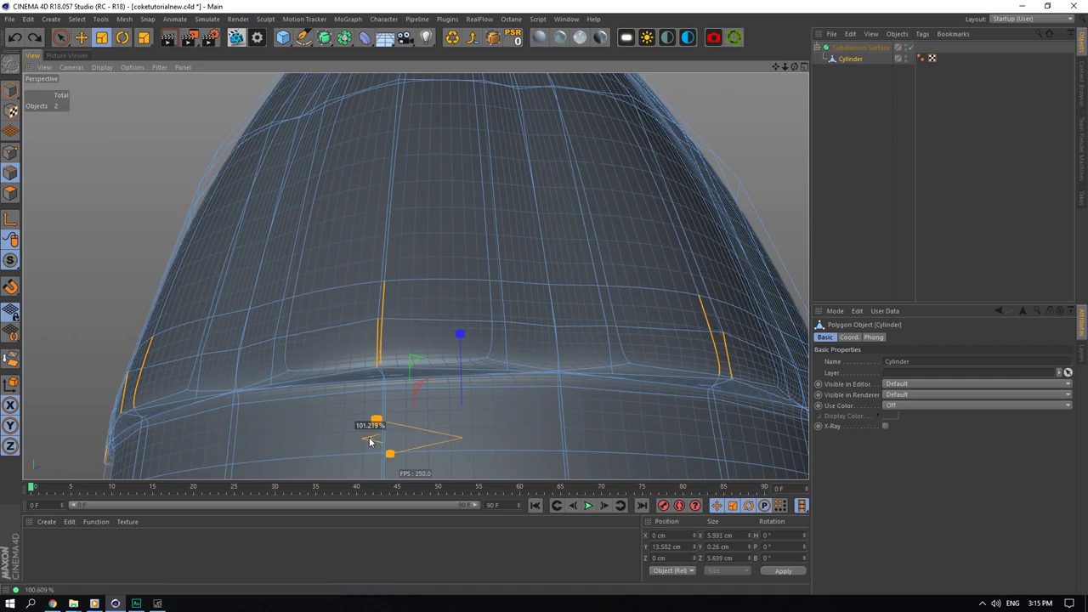
pyautogui.click(901, 166)
pyautogui.moveTo(794, 68); pyautogui.dragTo(762, 192)
pyautogui.scroll(5, 379, 279)
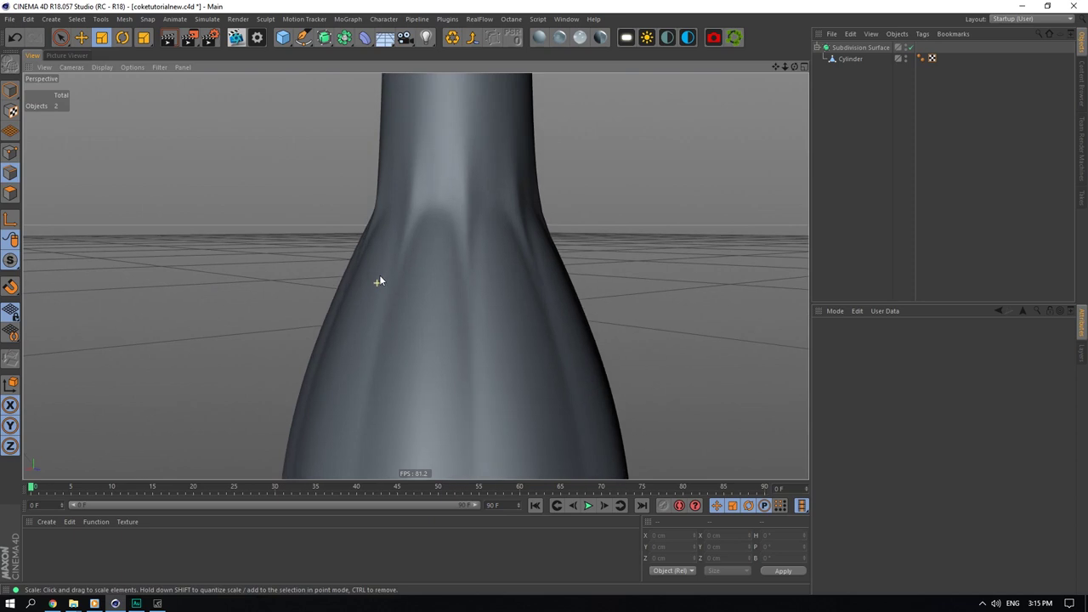
# Step: With subdivision off, select the top edges of the front shoulder panels where they meet the neck
pyautogui.click(911, 48)
pyautogui.click(858, 61)
pyautogui.scroll(5, 485, 174)
pyautogui.click(331, 266)
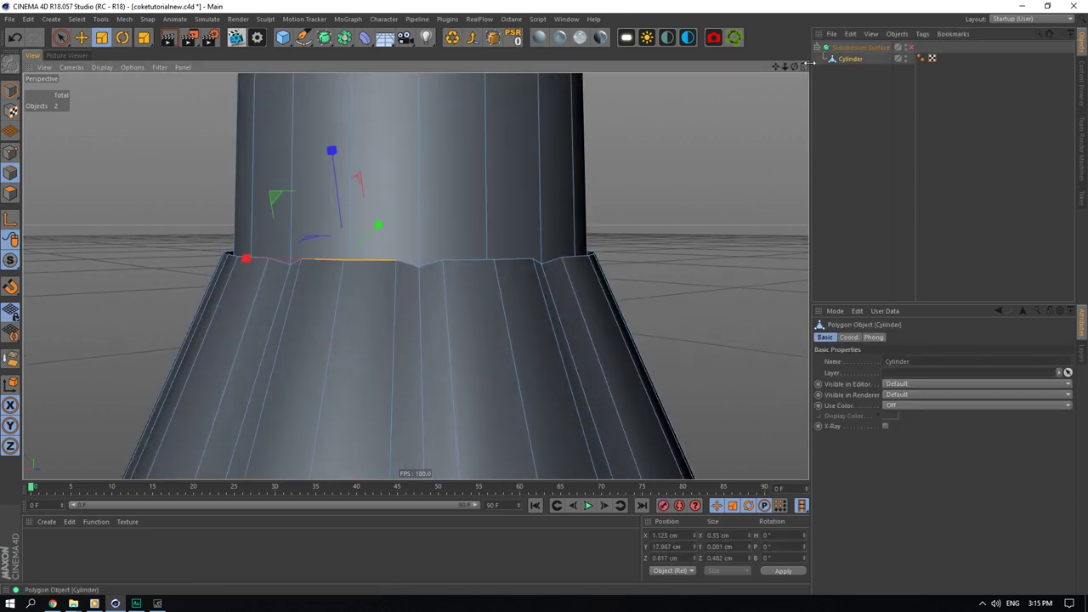
pyautogui.moveTo(795, 66); pyautogui.dragTo(723, 107)
pyautogui.keyDown('shift'); pyautogui.click(468, 267); pyautogui.keyUp('shift')
pyautogui.keyDown('shift'); pyautogui.click(519, 269); pyautogui.keyUp('shift')
pyautogui.keyDown('shift'); pyautogui.click(613, 267); pyautogui.keyUp('shift')
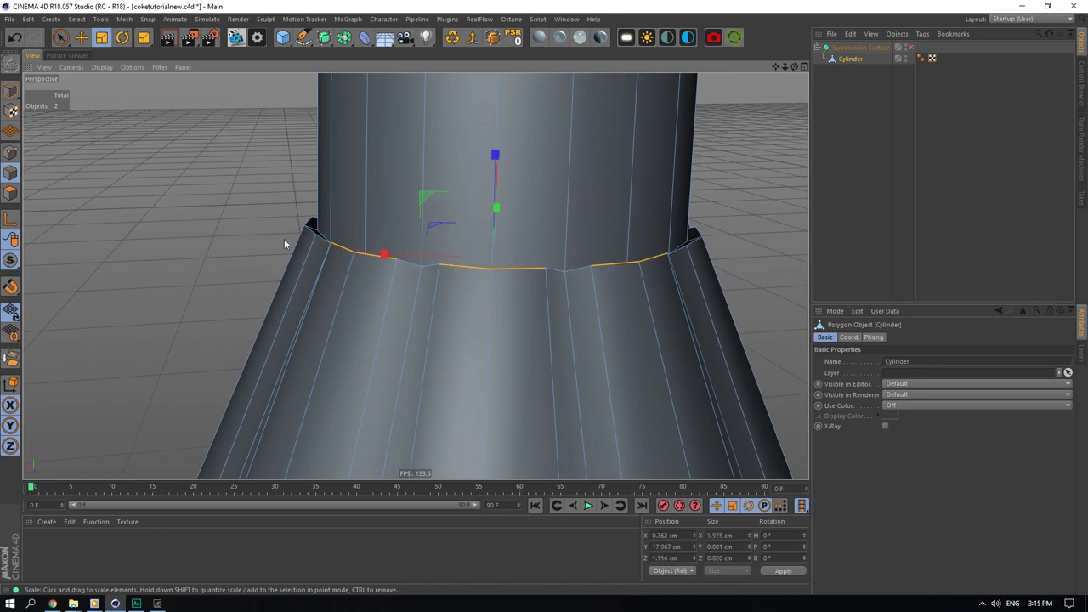
# Step: Add the top edges of the next shoulder panels around the side of the neck base to the selection
pyautogui.keyDown('shift'); pyautogui.click(309, 235); pyautogui.keyUp('shift')
pyautogui.moveTo(795, 67); pyautogui.dragTo(680, 69)
pyautogui.keyDown('shift'); pyautogui.click(511, 314); pyautogui.keyUp('shift')
pyautogui.keyDown('shift'); pyautogui.click(539, 309); pyautogui.keyUp('shift')
pyautogui.keyDown('shift'); pyautogui.click(592, 297); pyautogui.keyUp('shift')
pyautogui.moveTo(795, 67); pyautogui.dragTo(510, 44)
pyautogui.keyDown('shift'); pyautogui.click(407, 362); pyautogui.keyUp('shift')
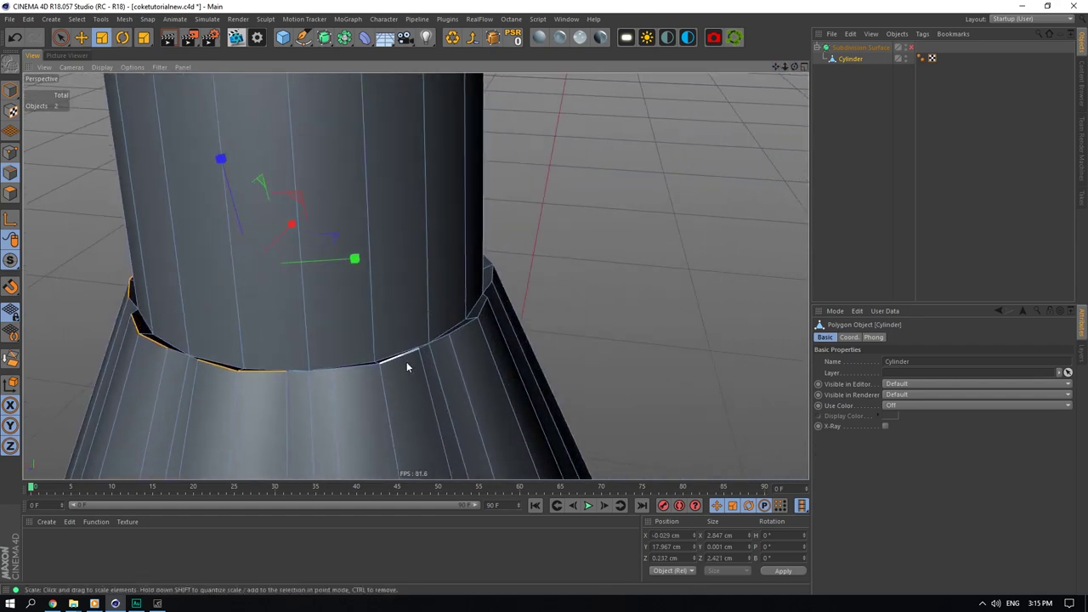
pyautogui.keyDown('shift'); pyautogui.click(466, 330); pyautogui.keyUp('shift')
pyautogui.keyDown('shift'); pyautogui.click(464, 330); pyautogui.keyUp('shift')
# Step: Complete the selection with the top edges of the remaining shoulder panels around the neck base
pyautogui.moveTo(795, 67); pyautogui.dragTo(697, 40)
pyautogui.keyDown('shift'); pyautogui.click(527, 342); pyautogui.keyUp('shift')
pyautogui.keyDown('shift'); pyautogui.click(491, 346); pyautogui.keyUp('shift')
pyautogui.keyDown('shift'); pyautogui.click(587, 325); pyautogui.keyUp('shift')
pyautogui.keyDown('shift'); pyautogui.click(614, 302); pyautogui.keyUp('shift')
# Step: Lower the selected panel top edges to Y 17.772 cm and enable subdivision to check the smoothed neck transition
pyautogui.click(82, 40)
pyautogui.moveTo(461, 146); pyautogui.dragTo(481, 171)
pyautogui.click(912, 47)
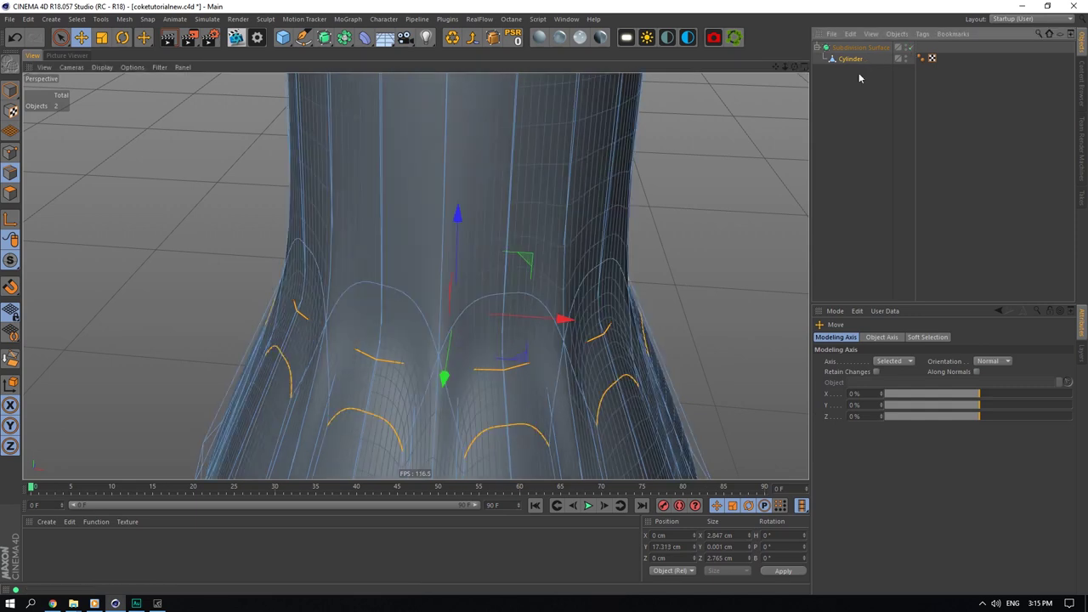
pyautogui.click(794, 82)
pyautogui.moveTo(796, 67); pyautogui.dragTo(798, 67)
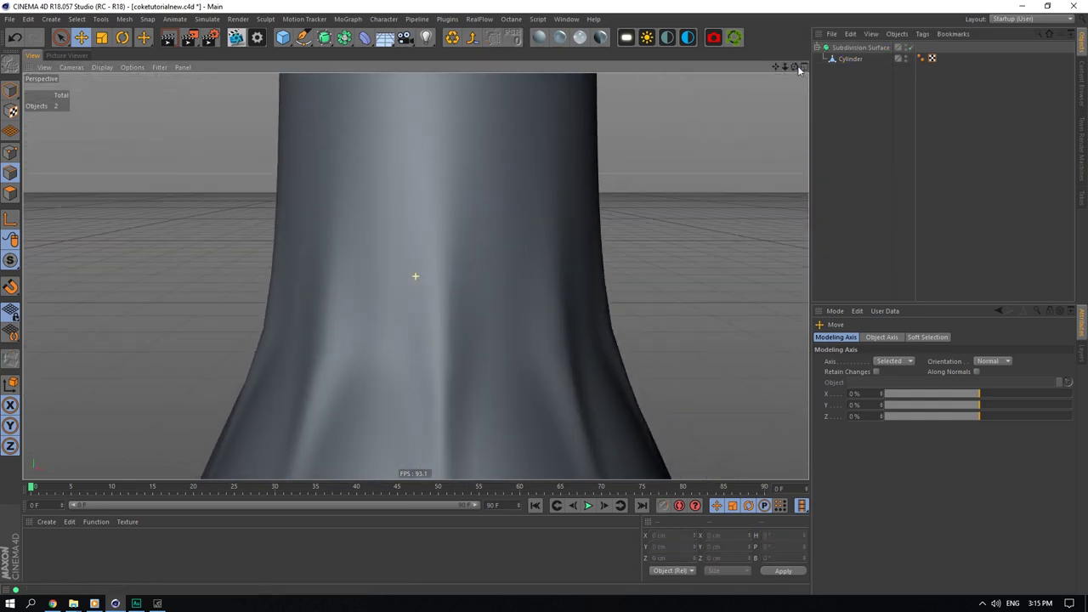
# Step: With subdivision off, dissolve the selected panel top edges, and enable subdivision again to examine the smoothed shoulder
pyautogui.click(912, 47)
pyautogui.click(850, 59)
pyautogui.scroll(1, 301, 417)
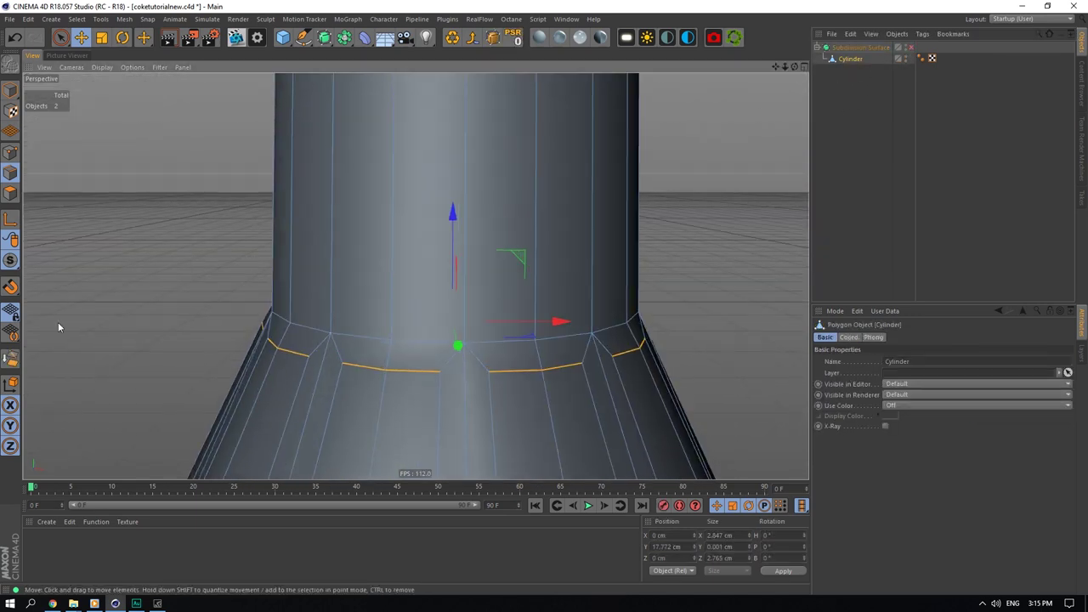
pyautogui.click(11, 359)
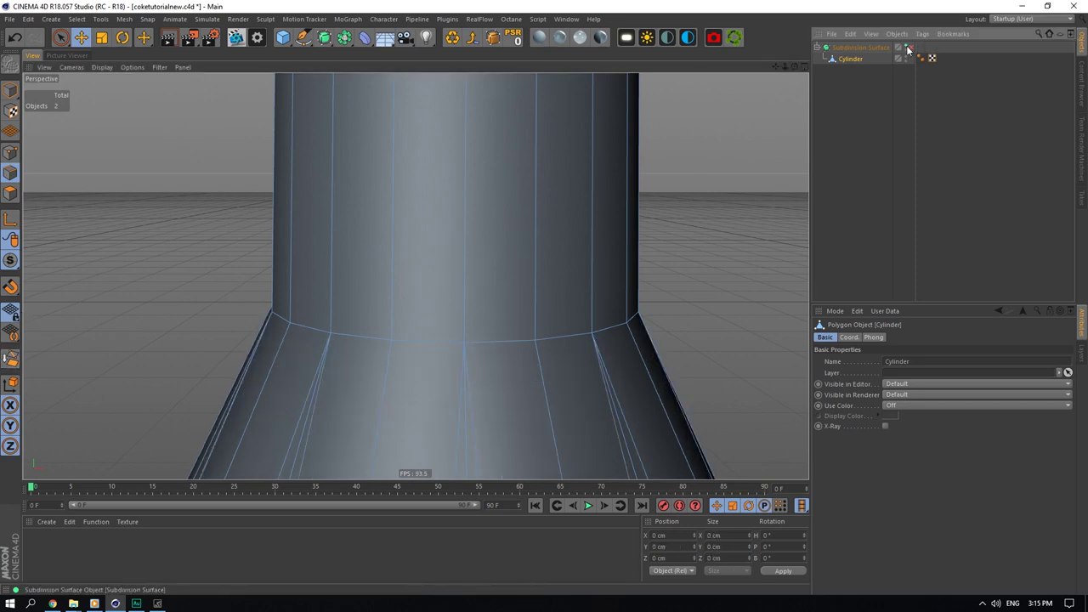
pyautogui.click(911, 47)
pyautogui.scroll(-8, 497, 304)
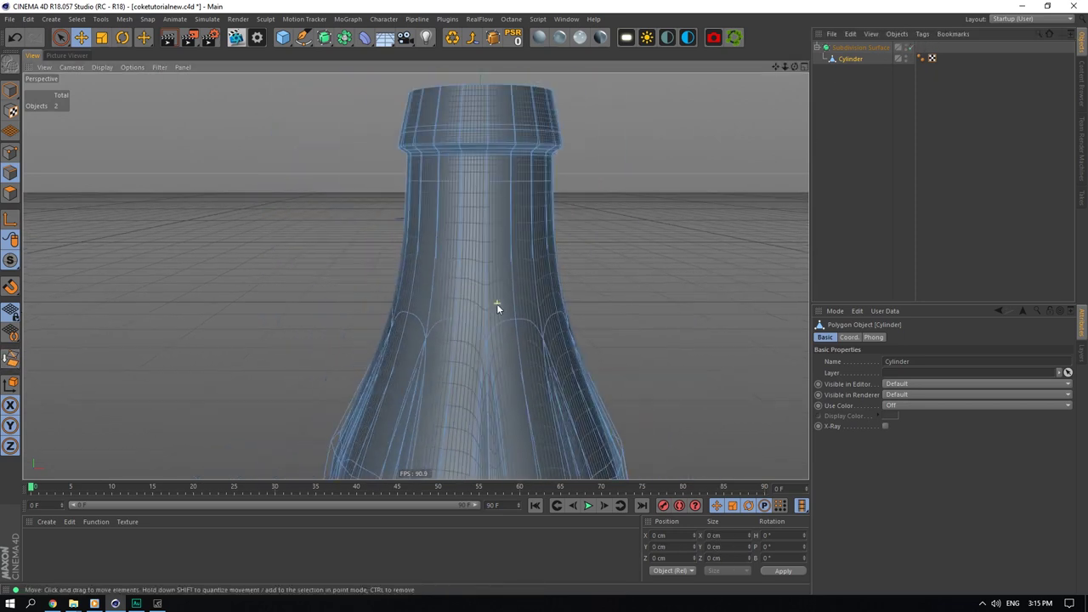
pyautogui.click(846, 137)
pyautogui.scroll(8, 493, 389)
pyautogui.moveTo(785, 66); pyautogui.dragTo(818, 85)
pyautogui.scroll(3, 463, 310)
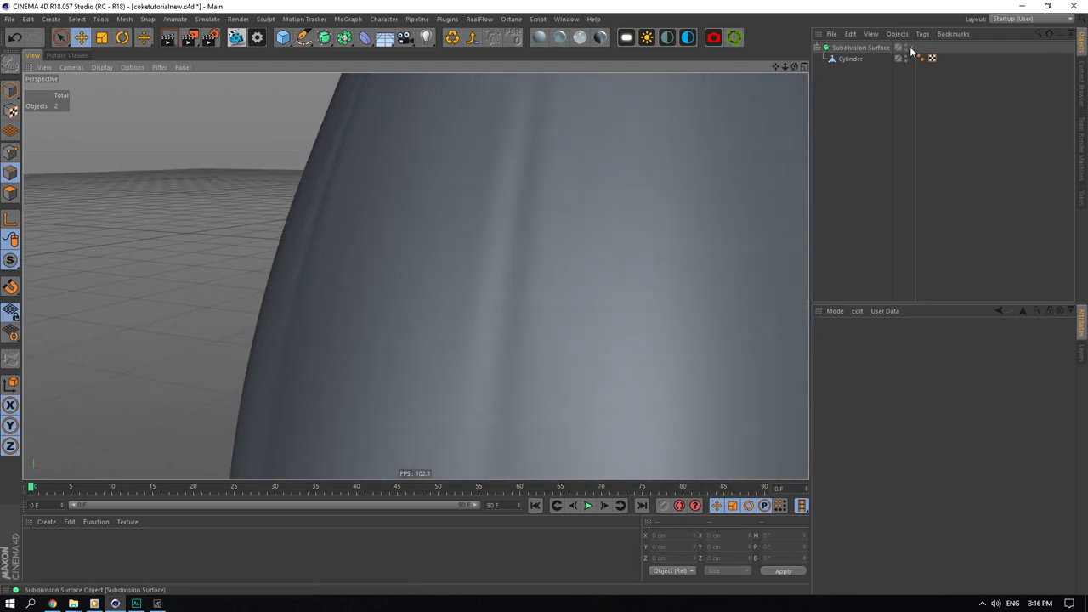
# Step: With subdivision off, dissolve the picked lengthwise edges near the groove at the shoulder's front, and re-enable subdivision to check the surface
pyautogui.click(912, 48)
pyautogui.click(851, 58)
pyautogui.scroll(-3, 568, 273)
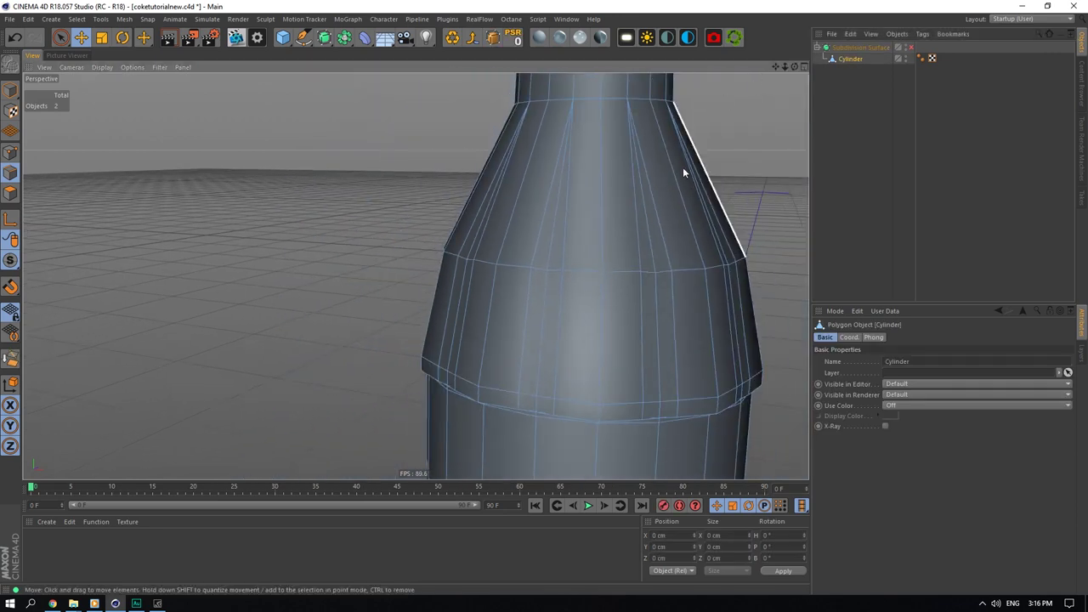
pyautogui.scroll(3, 684, 173)
pyautogui.moveTo(795, 67); pyautogui.dragTo(807, 82)
pyautogui.moveTo(785, 67); pyautogui.dragTo(776, 112)
pyautogui.click(481, 266)
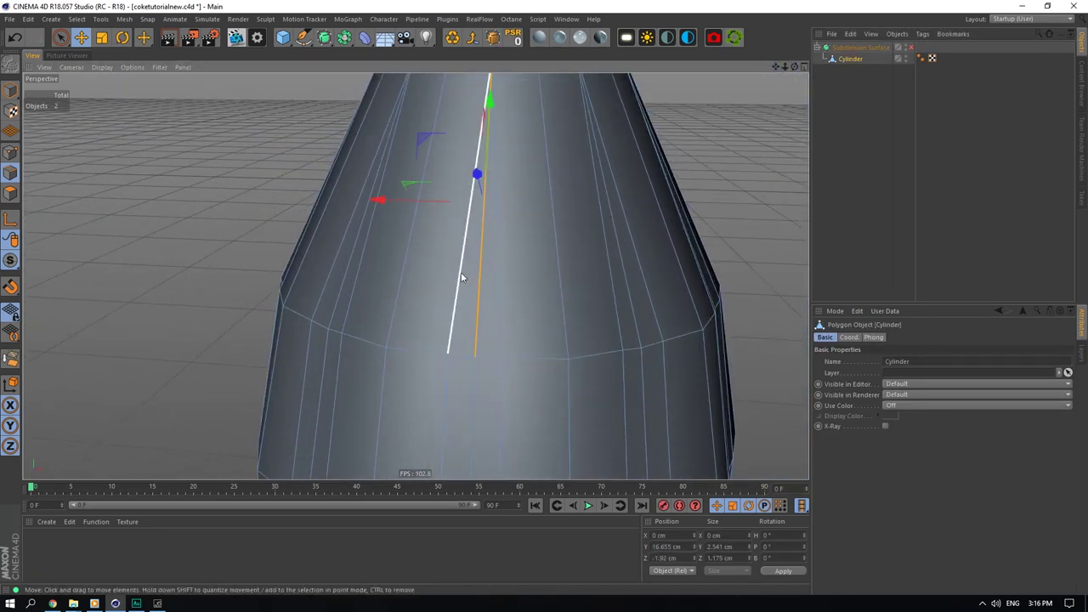
pyautogui.click(456, 316)
pyautogui.keyDown('shift'); pyautogui.click(359, 304); pyautogui.keyUp('shift')
pyautogui.hotkey('ctrl', 'BackSpace')
pyautogui.click(911, 48)
pyautogui.click(894, 78)
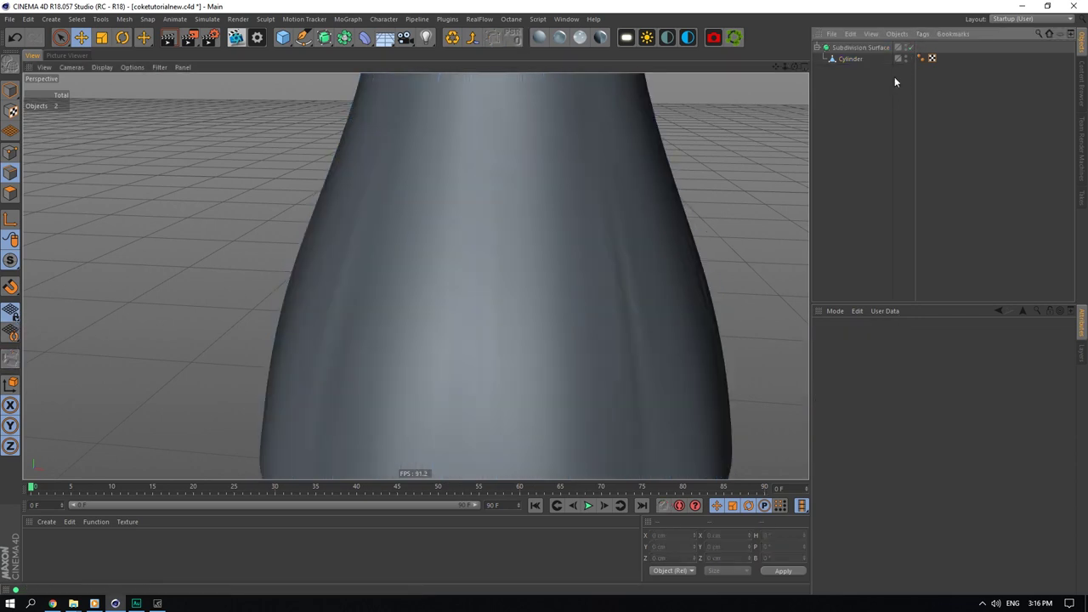
# Step: Examine the bottle's shoulder with the subdivision smoothing off and on
pyautogui.scroll(-5, 589, 252)
pyautogui.scroll(4, 587, 255)
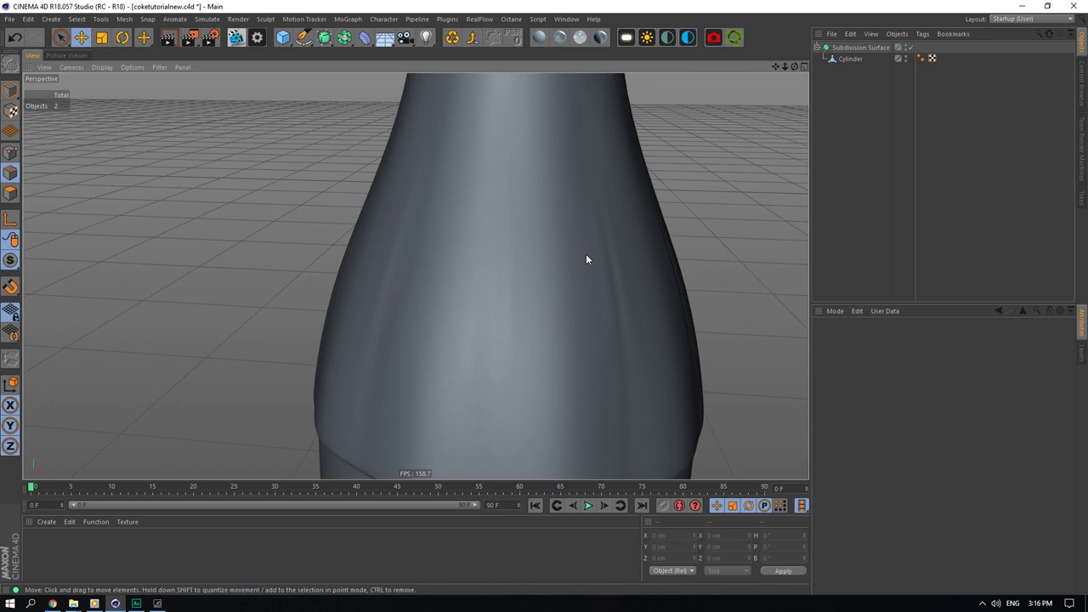
pyautogui.moveTo(795, 67)
pyautogui.mouseDown()
pyautogui.moveTo(727, 44)
pyautogui.moveTo(795, 68)
pyautogui.mouseUp()
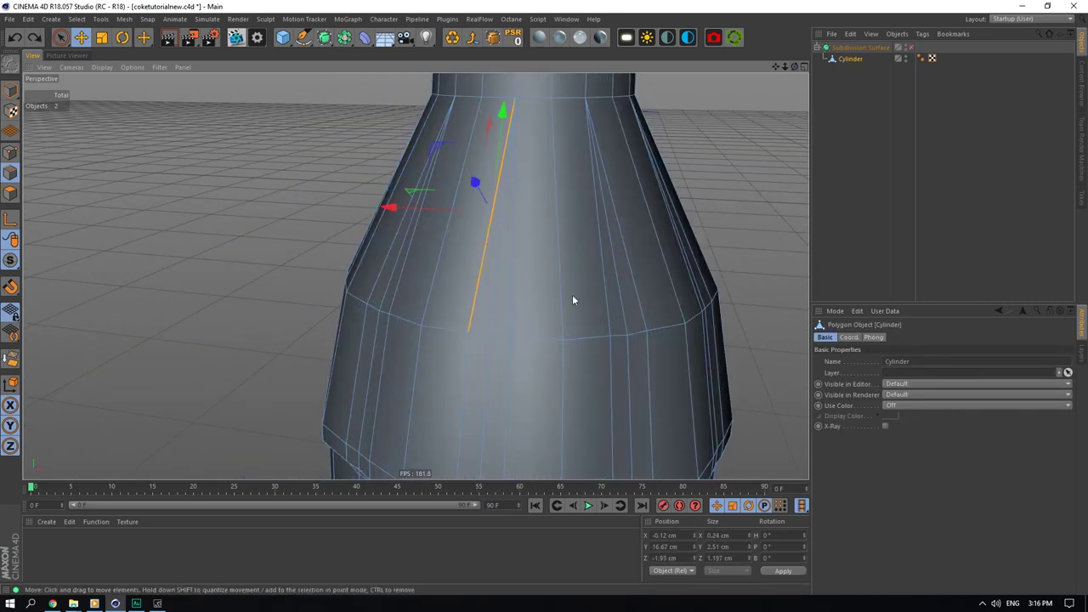
pyautogui.scroll(-2, 573, 297)
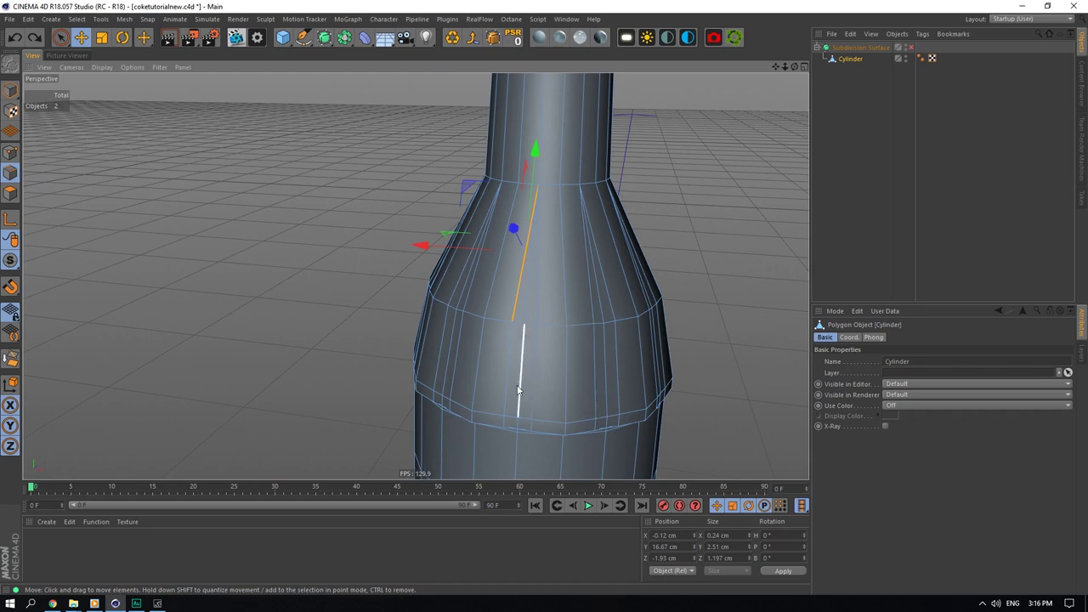
pyautogui.click(900, 78)
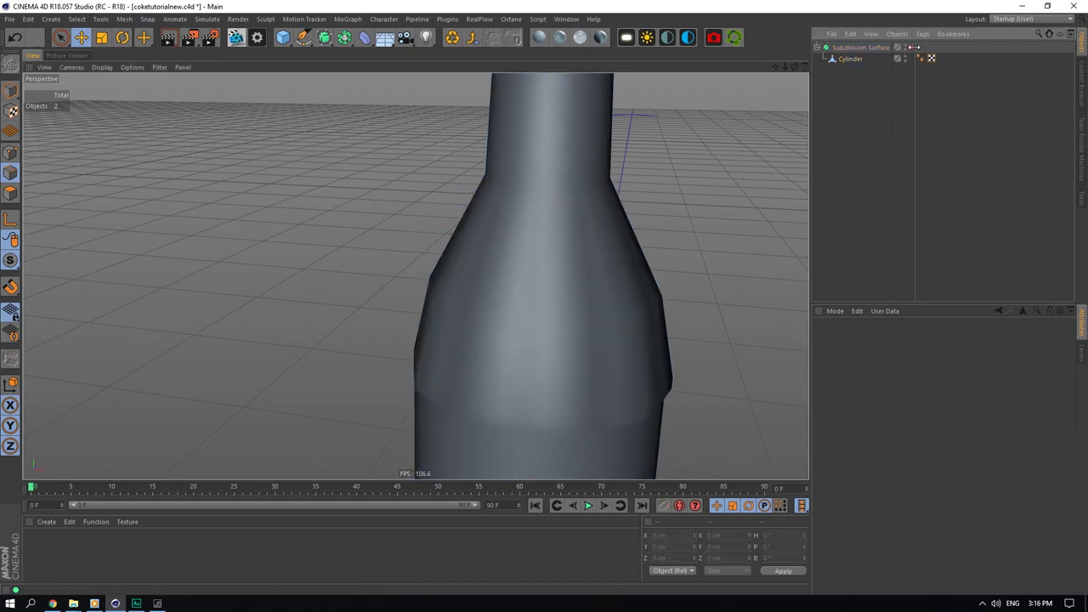
pyautogui.click(907, 48)
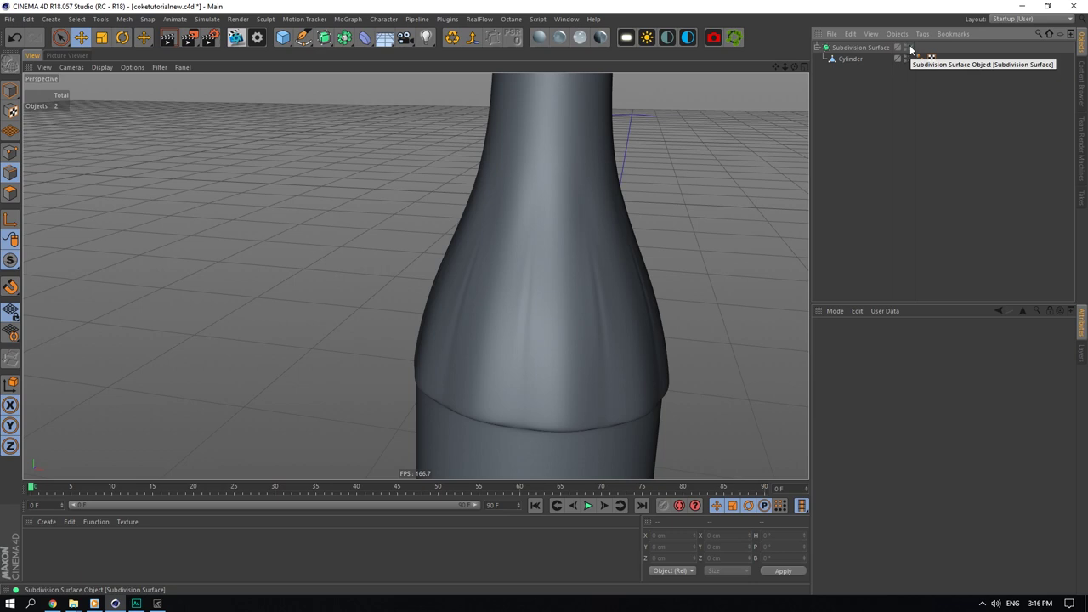
# Step: Turn off the Subdivision Surface and select the three vertical edge lines of each flute around the cylinder's shoulder
pyautogui.click(911, 47)
pyautogui.click(856, 60)
pyautogui.click(527, 371)
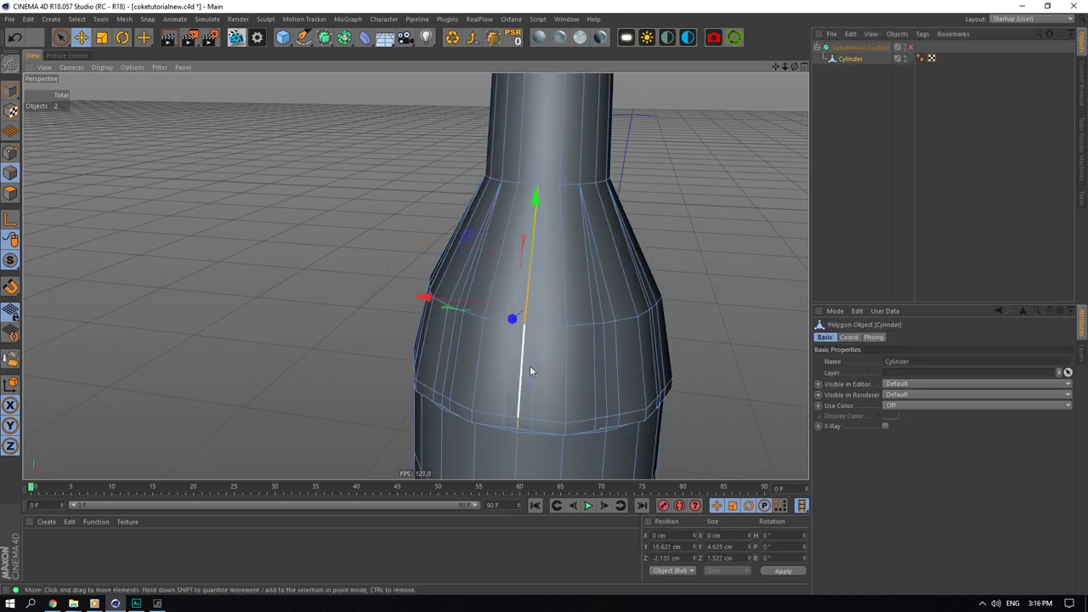
pyautogui.keyDown('shift'); pyautogui.click(597, 353); pyautogui.keyUp('shift')
pyautogui.hotkey('ctrl', 'z')
pyautogui.keyDown('shift'); pyautogui.click(607, 355); pyautogui.keyUp('shift')
pyautogui.keyDown('shift'); pyautogui.click(597, 285); pyautogui.keyUp('shift')
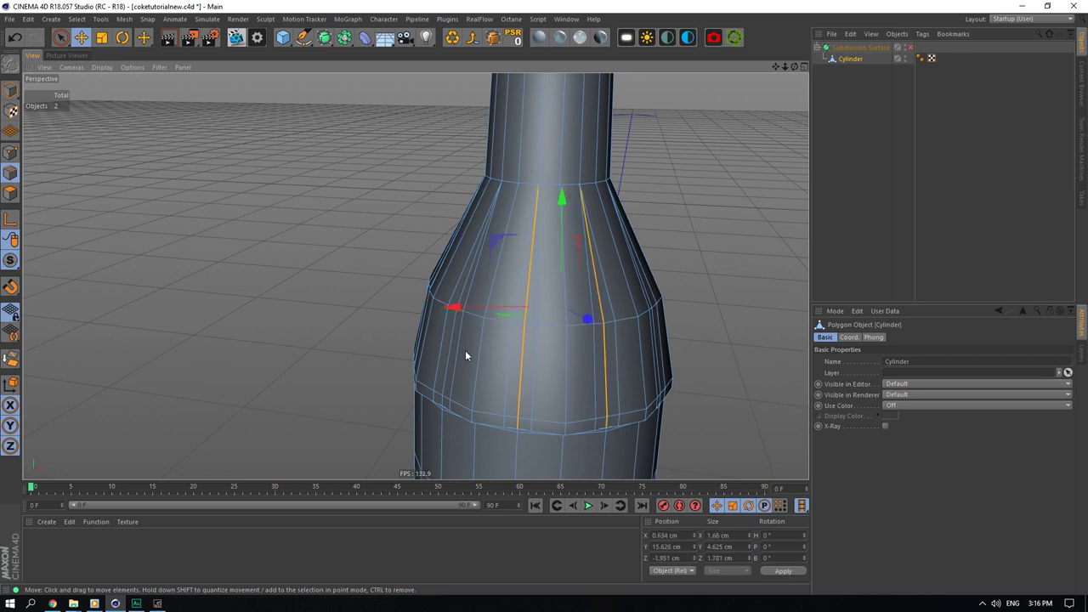
pyautogui.keyDown('shift'); pyautogui.click(457, 345); pyautogui.keyUp('shift')
pyautogui.keyDown('shift'); pyautogui.click(454, 344); pyautogui.keyUp('shift')
pyautogui.keyDown('shift'); pyautogui.click(466, 288); pyautogui.keyUp('shift')
pyautogui.keyDown('shift'); pyautogui.click(445, 343); pyautogui.keyUp('shift')
pyautogui.keyDown('shift'); pyautogui.click(459, 285); pyautogui.keyUp('shift')
pyautogui.keyDown('shift'); pyautogui.click(516, 346); pyautogui.keyUp('shift')
pyautogui.keyDown('shift'); pyautogui.click(521, 288); pyautogui.keyUp('shift')
pyautogui.keyDown('shift'); pyautogui.click(535, 351); pyautogui.keyUp('shift')
pyautogui.keyDown('shift'); pyautogui.click(536, 289); pyautogui.keyUp('shift')
pyautogui.keyDown('shift'); pyautogui.click(588, 352); pyautogui.keyUp('shift')
pyautogui.keyDown('shift'); pyautogui.click(592, 291); pyautogui.keyUp('shift')
pyautogui.moveTo(795, 66); pyautogui.dragTo(697, 75)
pyautogui.moveTo(775, 66); pyautogui.dragTo(520, 22)
pyautogui.keyDown('shift'); pyautogui.click(308, 344); pyautogui.keyUp('shift')
pyautogui.keyDown('shift'); pyautogui.click(308, 342); pyautogui.keyUp('shift')
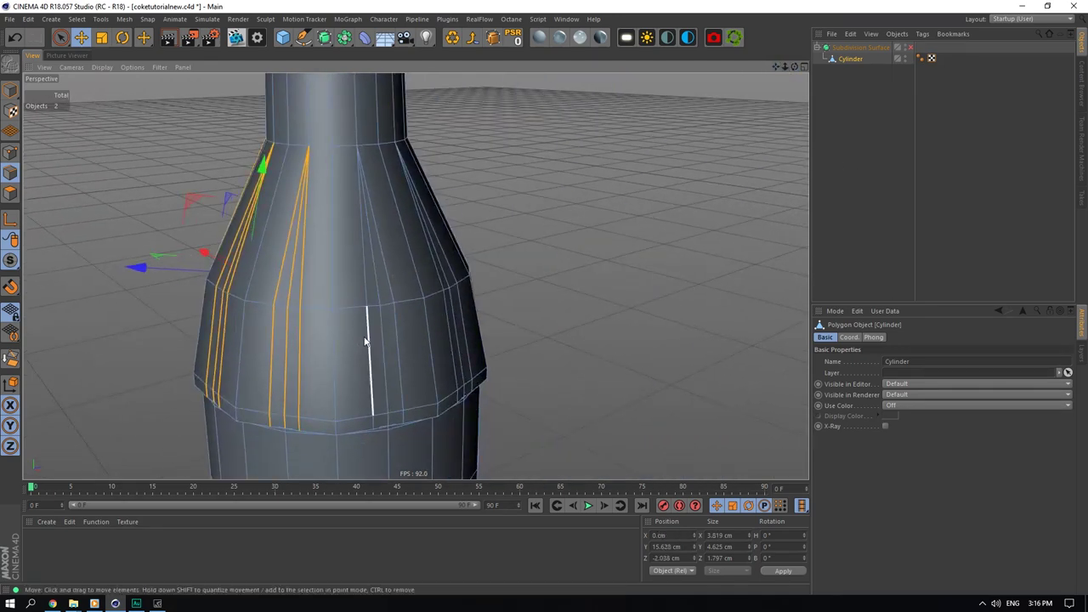
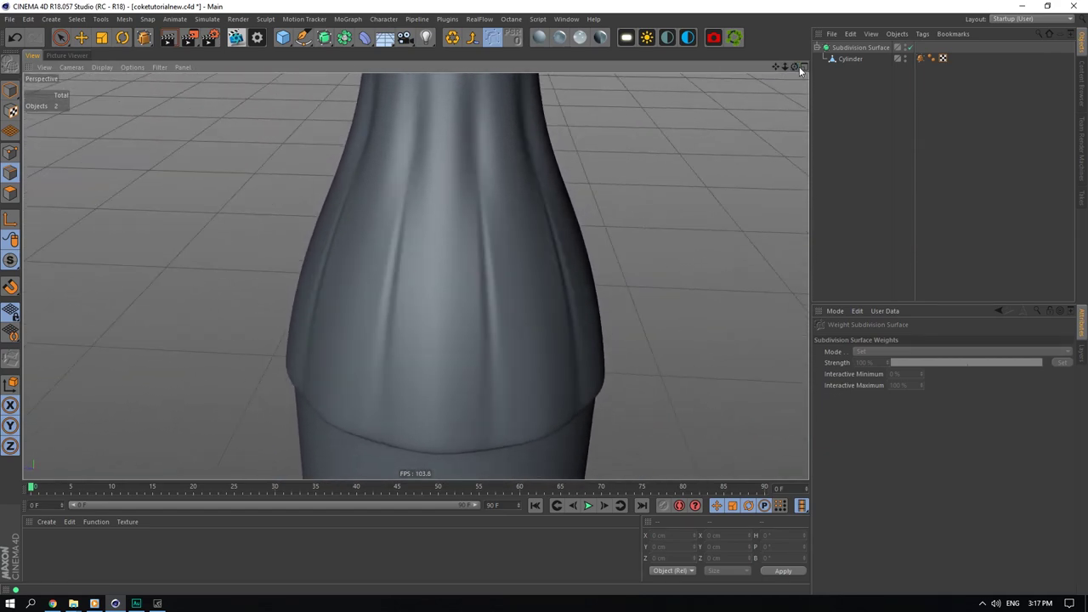
# Step: Adjust the subdivision weight of the selected flute edges to about 0.54
pyautogui.click(920, 57)
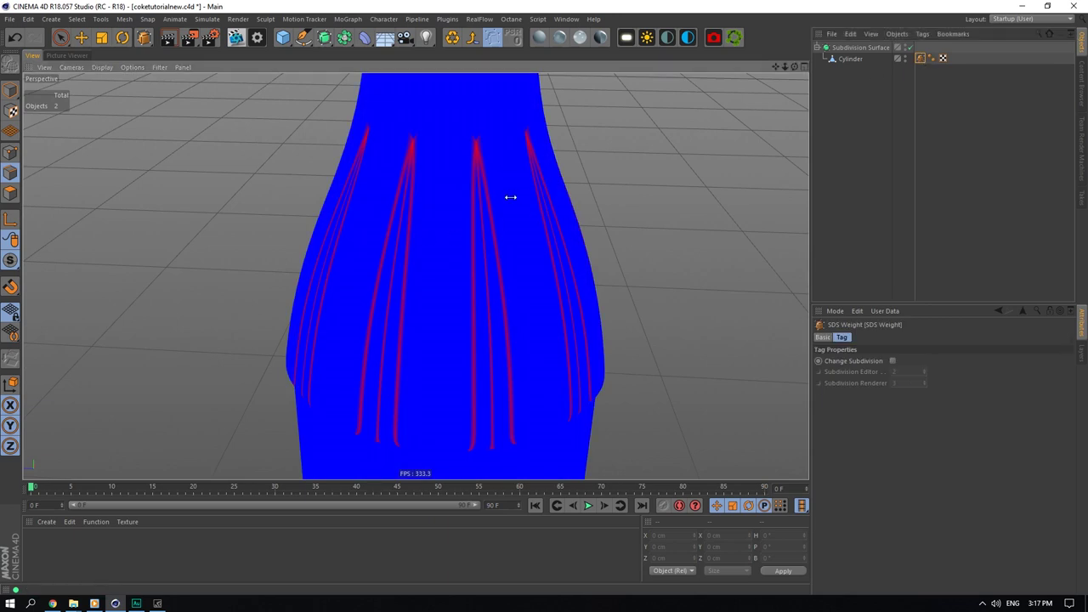
pyautogui.click(907, 74)
pyautogui.click(853, 59)
pyautogui.click(922, 59)
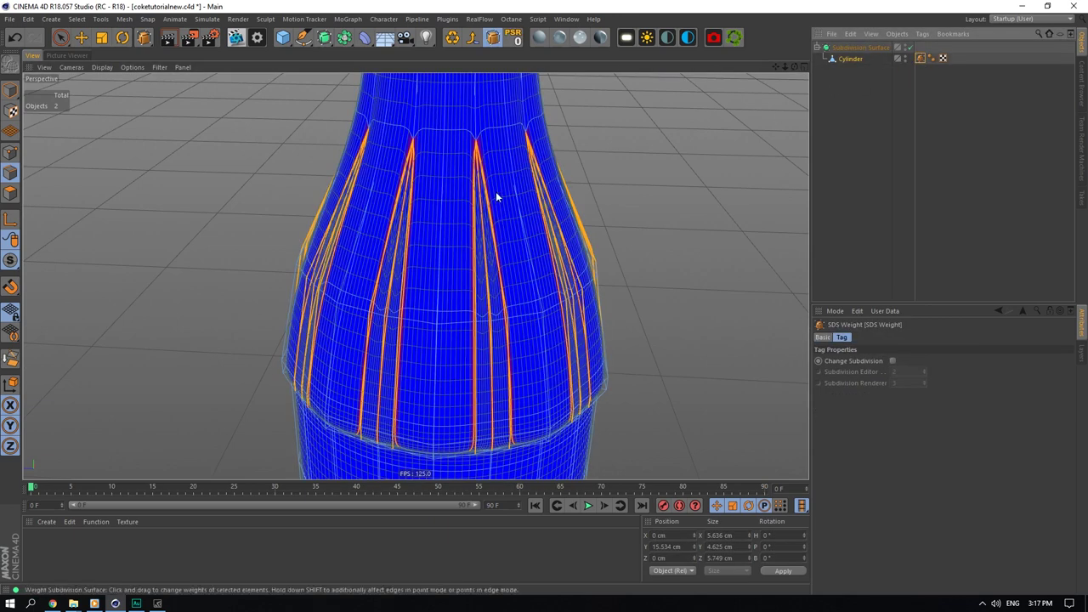
pyautogui.press('.')
pyautogui.moveTo(680, 229)
pyautogui.mouseDown()
pyautogui.moveTo(629, 230)
pyautogui.moveTo(676, 230)
pyautogui.mouseUp()
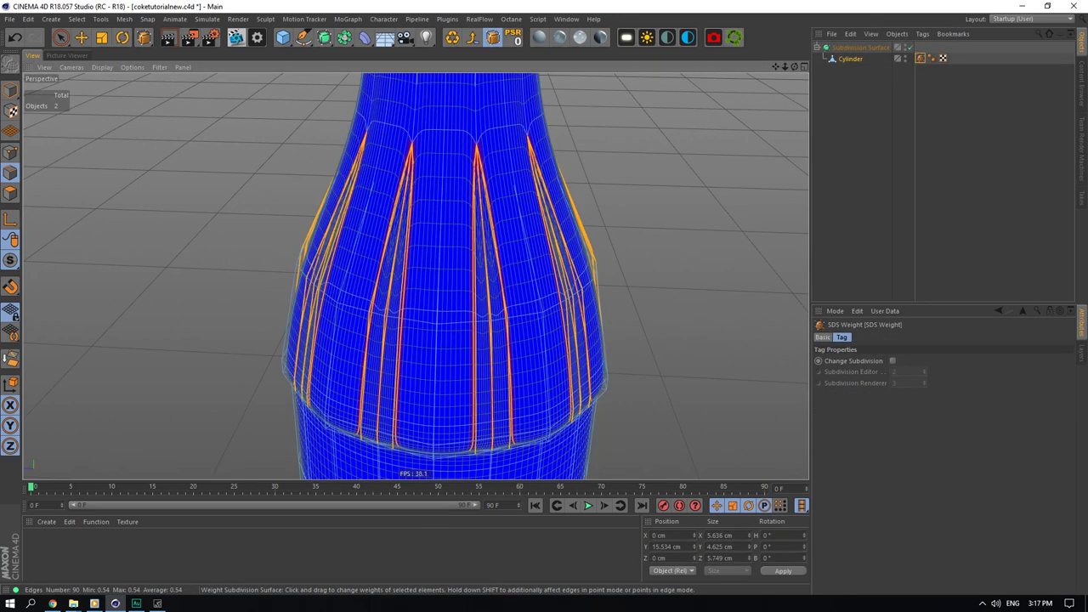
pyautogui.click(864, 89)
pyautogui.moveTo(775, 66); pyautogui.dragTo(803, 138)
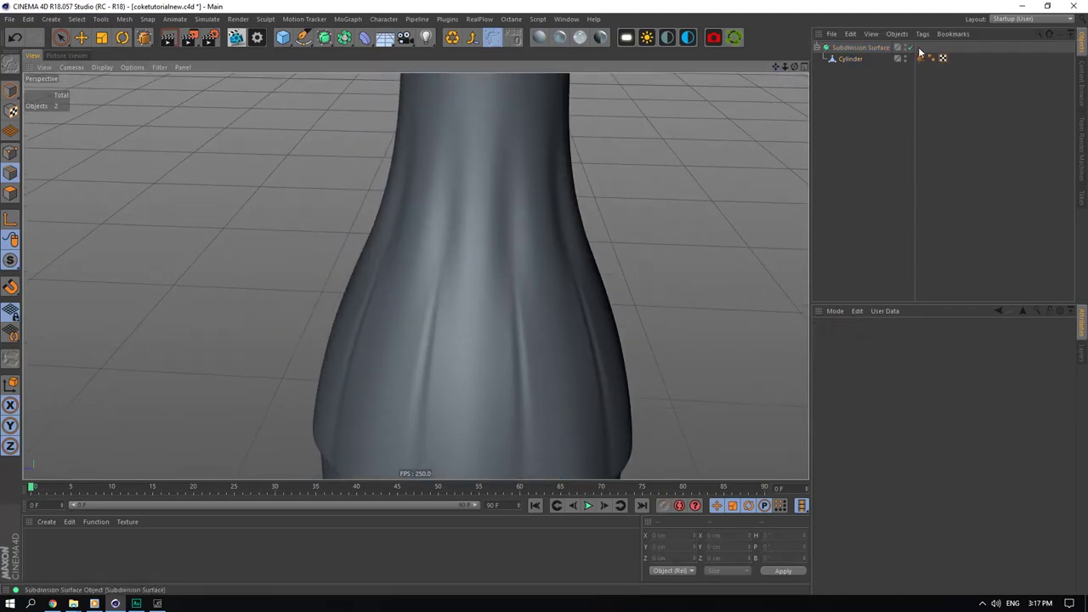
# Step: Delete the SDS Weight tag from the cylinder
pyautogui.click(909, 47)
pyautogui.click(909, 47)
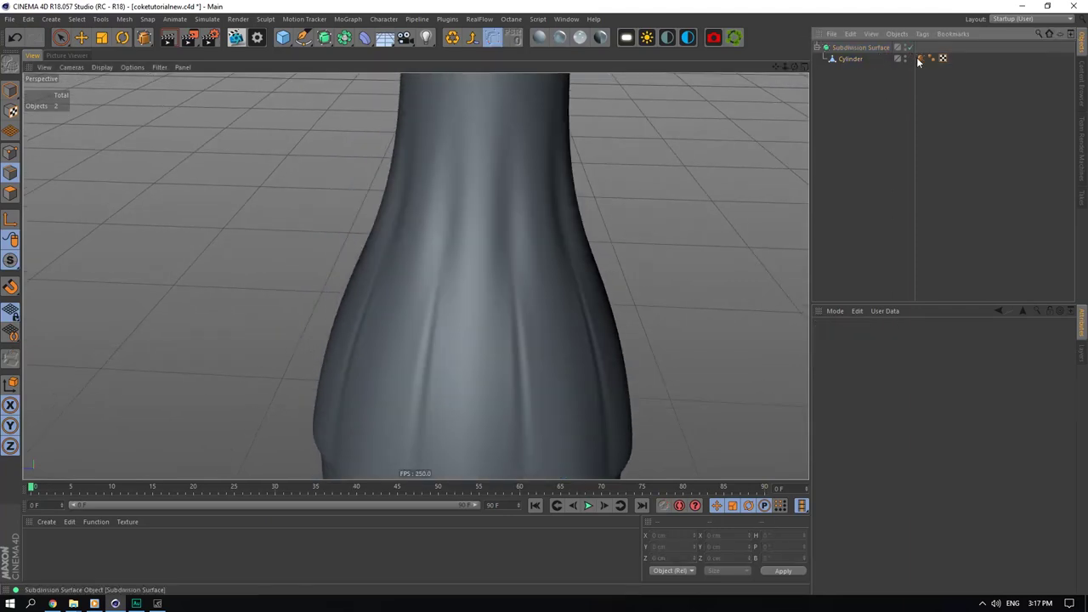
pyautogui.click(846, 58)
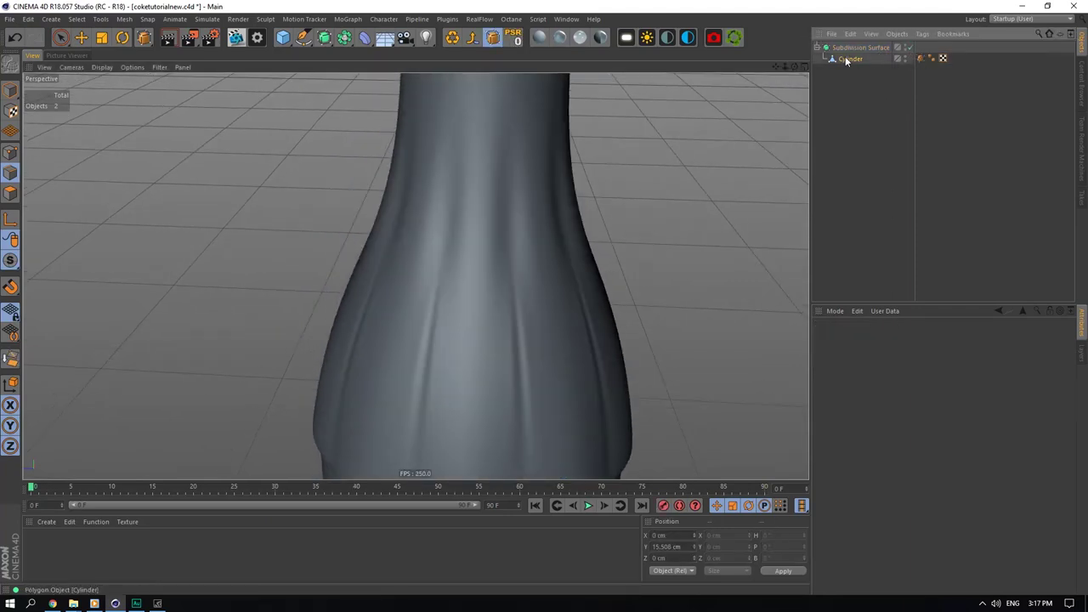
pyautogui.click(84, 42)
pyautogui.click(823, 155)
pyautogui.click(921, 59)
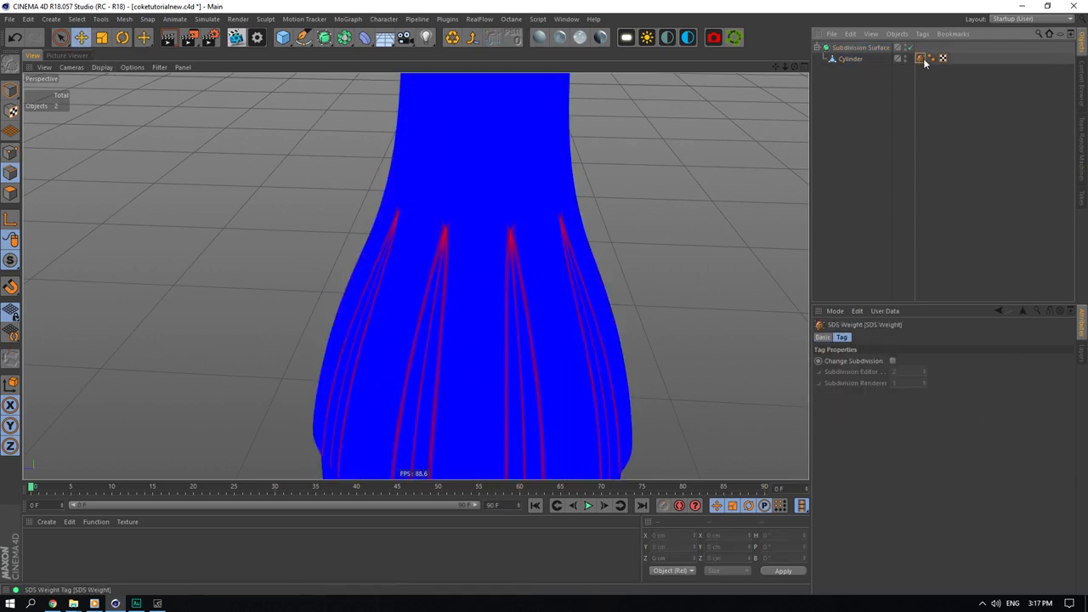
pyautogui.press('Delete')
# Step: Compare the shoulder's unweighted flutes with subdivision smoothing off and on, in point editing mode
pyautogui.moveTo(777, 68); pyautogui.dragTo(781, 68)
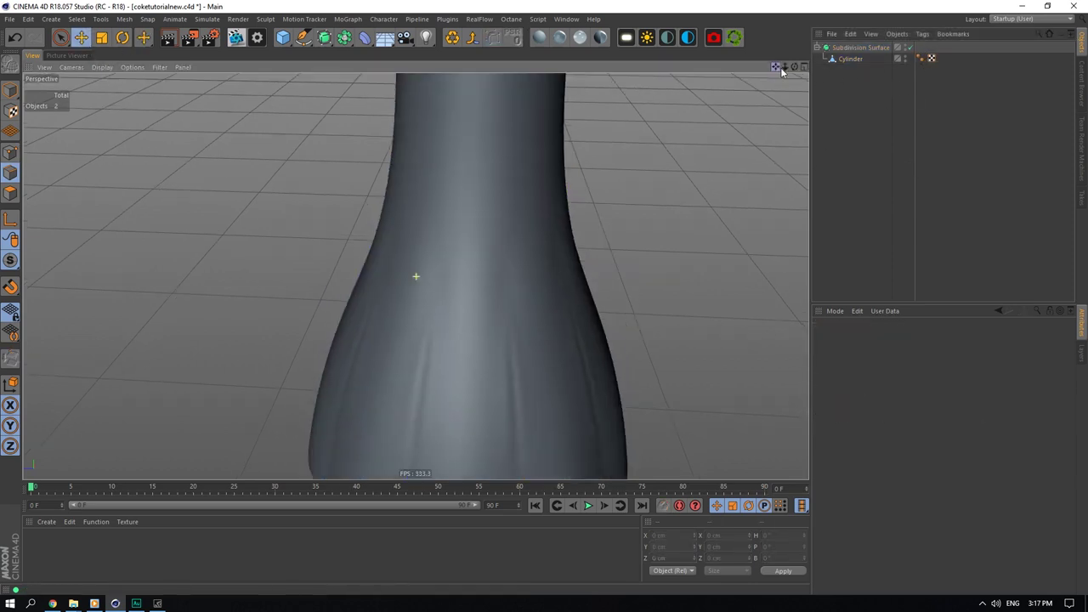
pyautogui.click(909, 47)
pyautogui.click(851, 59)
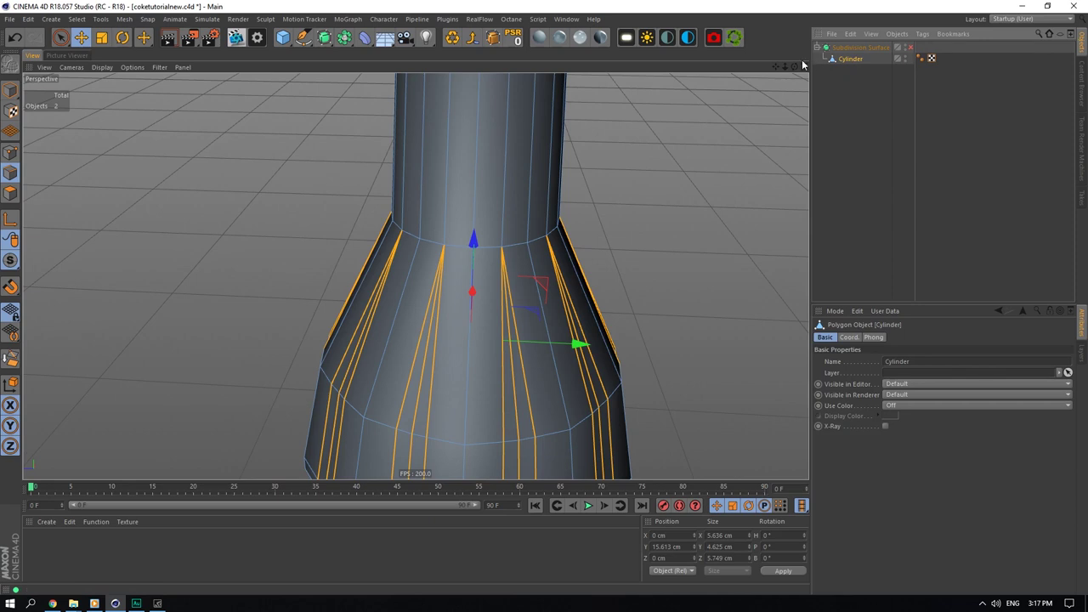
pyautogui.click(4, 157)
pyautogui.click(821, 140)
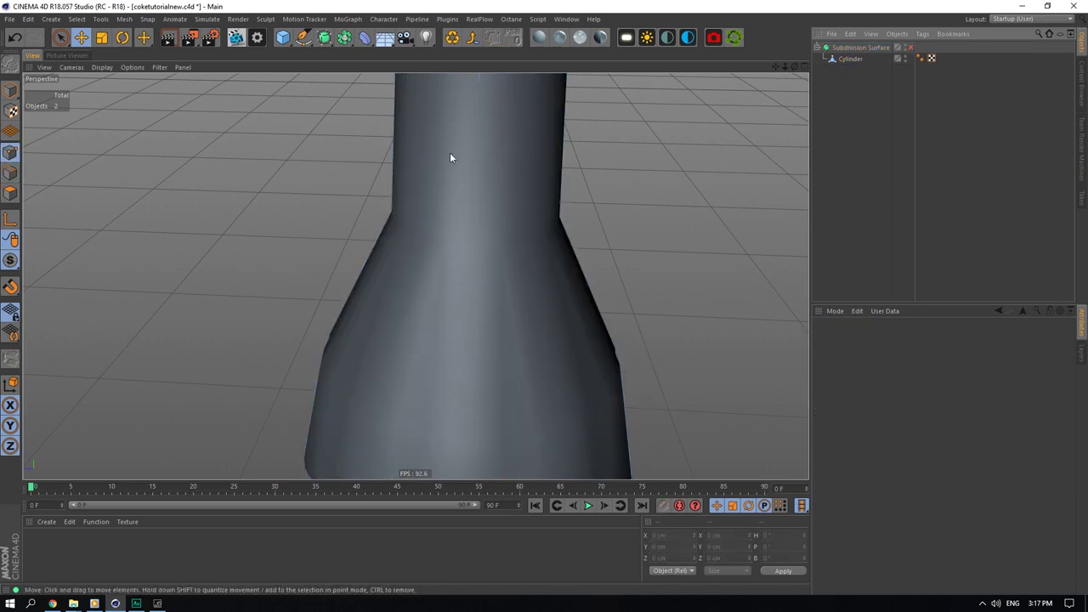
pyautogui.moveTo(785, 66); pyautogui.dragTo(624, 135)
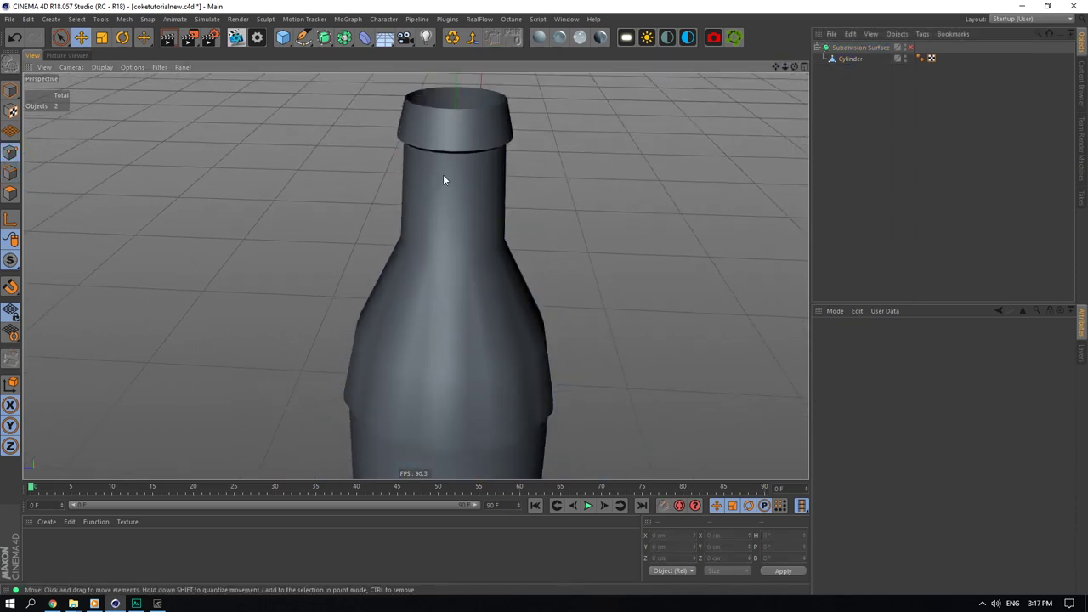
pyautogui.click(910, 48)
pyautogui.scroll(4, 446, 329)
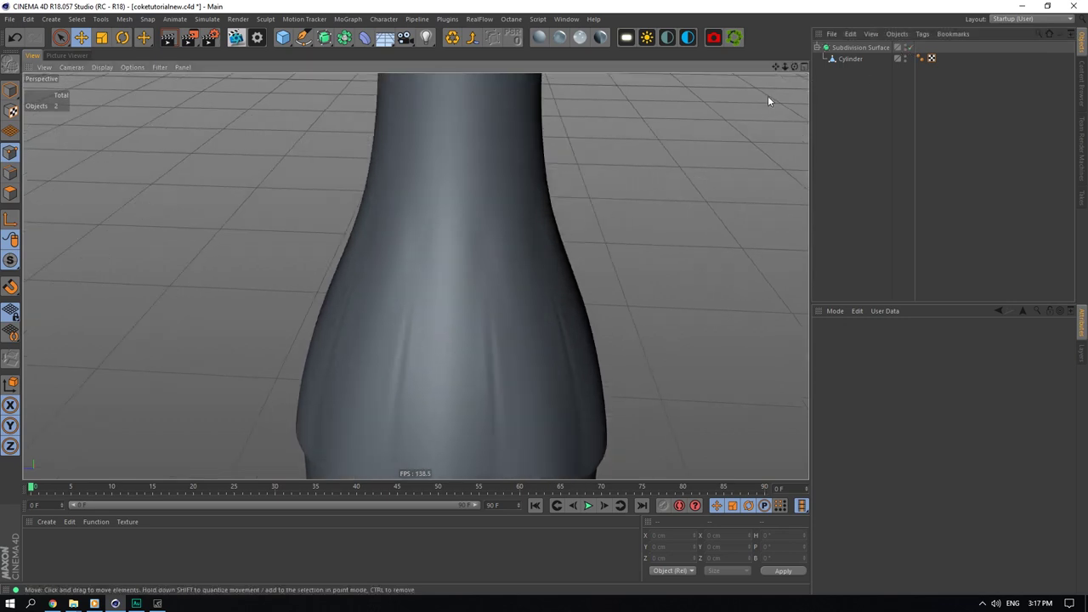
pyautogui.scroll(5, 408, 289)
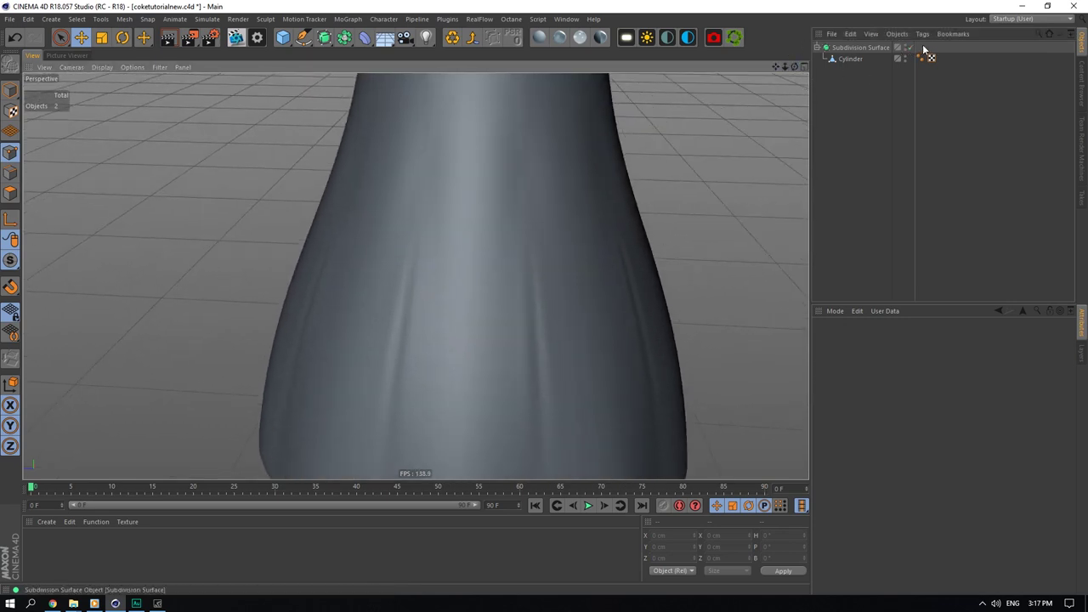
# Step: Examine the cylinder's point mesh around the flutes without smoothing and check the smoothed shoulder from other angles
pyautogui.click(908, 47)
pyautogui.click(850, 58)
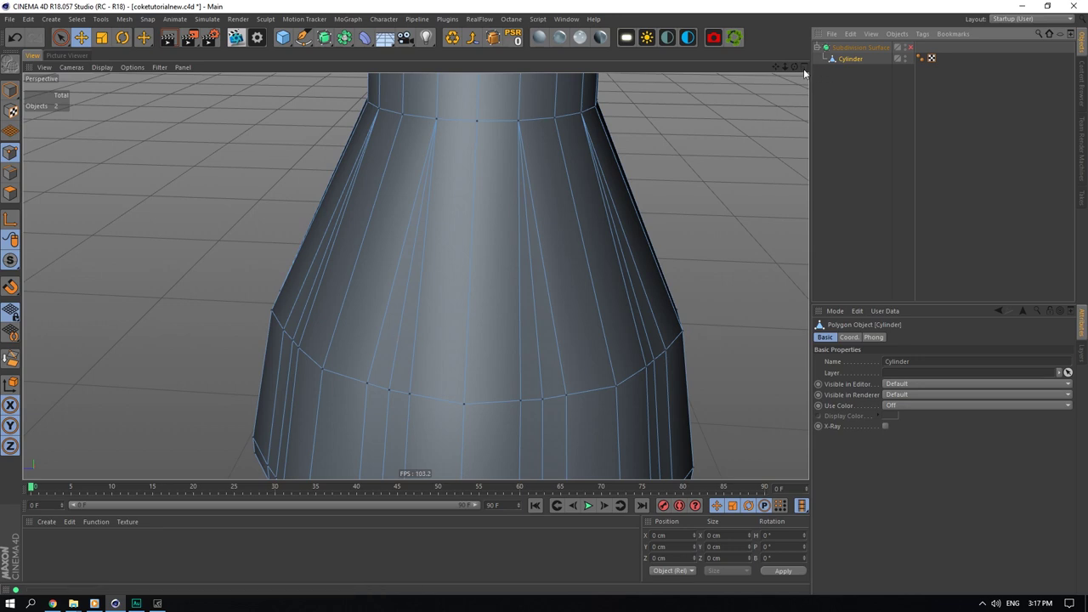
pyautogui.scroll(-6, 416, 277)
pyautogui.scroll(4, 417, 434)
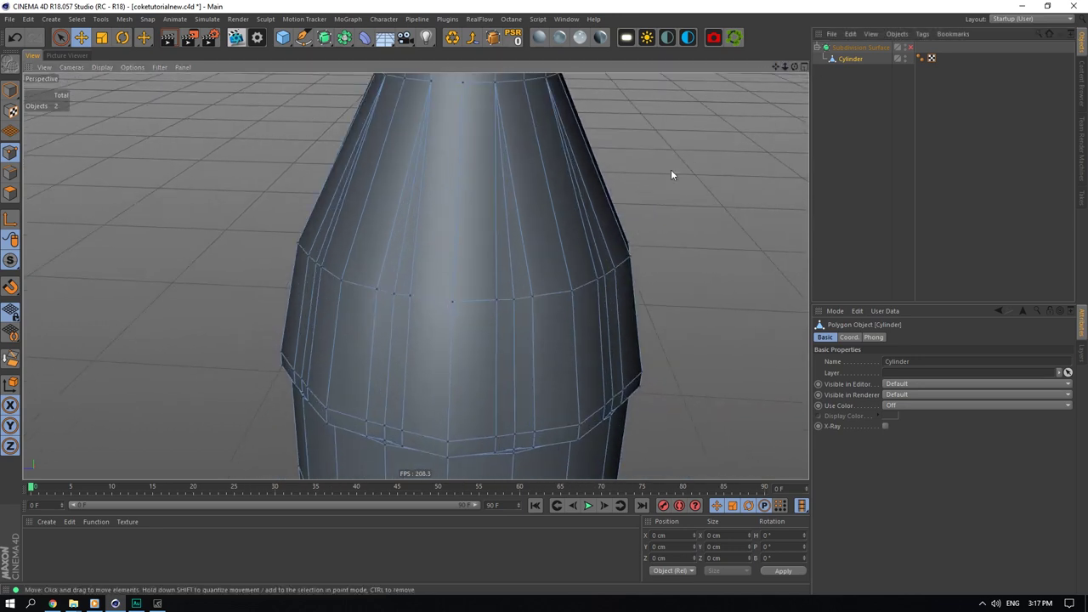
pyautogui.moveTo(794, 66); pyautogui.dragTo(884, 107)
pyautogui.click(885, 107)
pyautogui.click(911, 48)
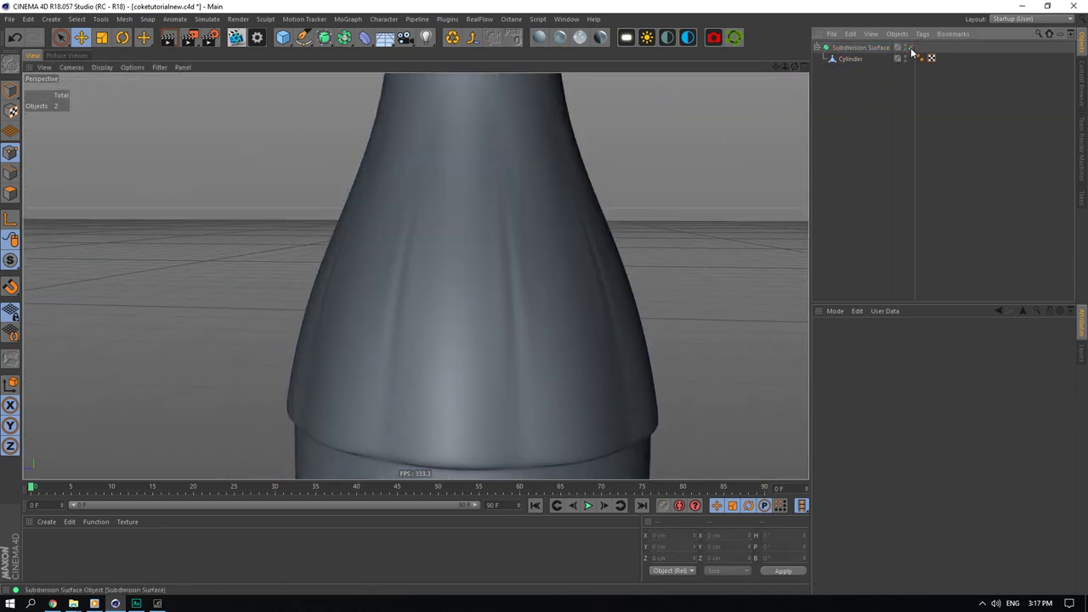
pyautogui.click(912, 48)
pyautogui.click(911, 48)
pyautogui.moveTo(776, 67); pyautogui.dragTo(842, 106)
pyautogui.moveTo(775, 66); pyautogui.dragTo(780, 109)
# Step: With smoothing off, deselect the middle edge line of every flute around the shoulder, leaving only the two outer lines selected
pyautogui.click(910, 49)
pyautogui.click(854, 60)
pyautogui.click(10, 172)
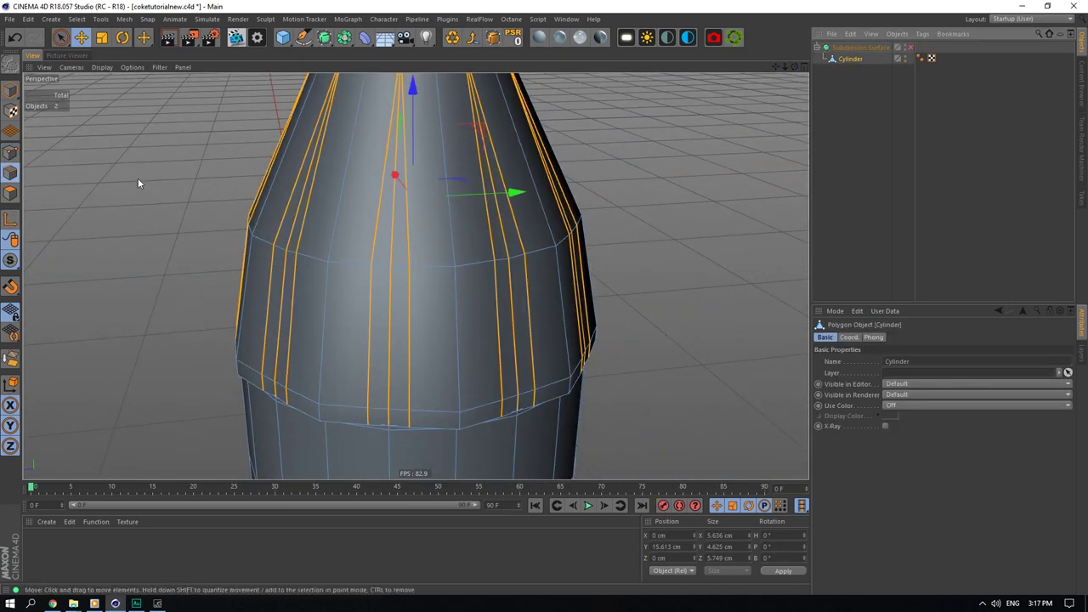
pyautogui.keyDown('ctrl'); pyautogui.doubleClick(393, 260); pyautogui.keyUp('ctrl')
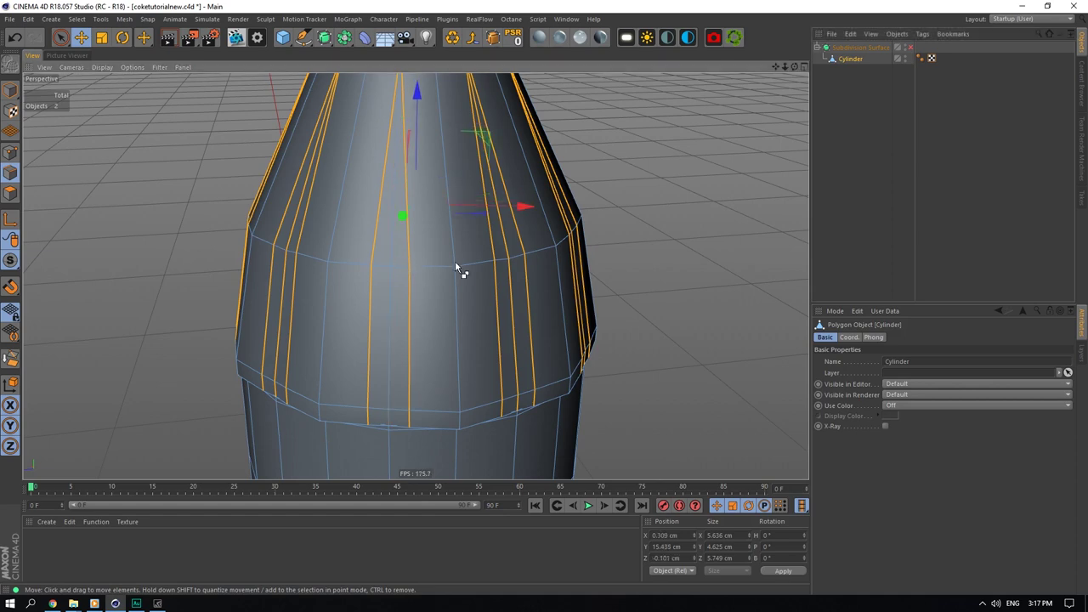
pyautogui.keyDown('ctrl'); pyautogui.doubleClick(511, 295); pyautogui.keyUp('ctrl')
pyautogui.moveTo(794, 67); pyautogui.dragTo(650, 73)
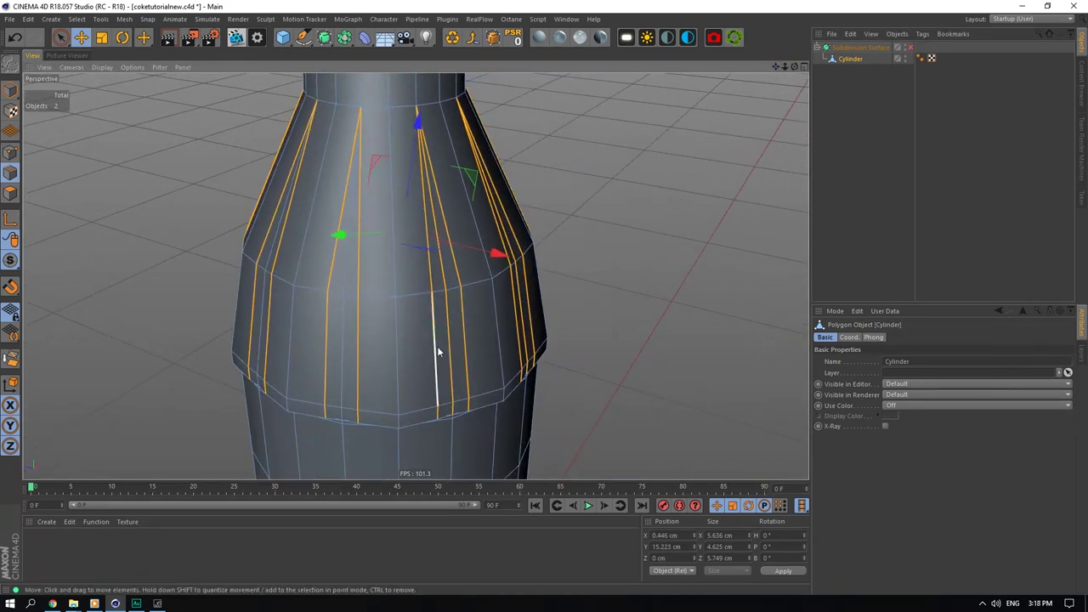
pyautogui.keyDown('ctrl'); pyautogui.doubleClick(449, 332); pyautogui.keyUp('ctrl')
pyautogui.moveTo(795, 68); pyautogui.dragTo(718, 71)
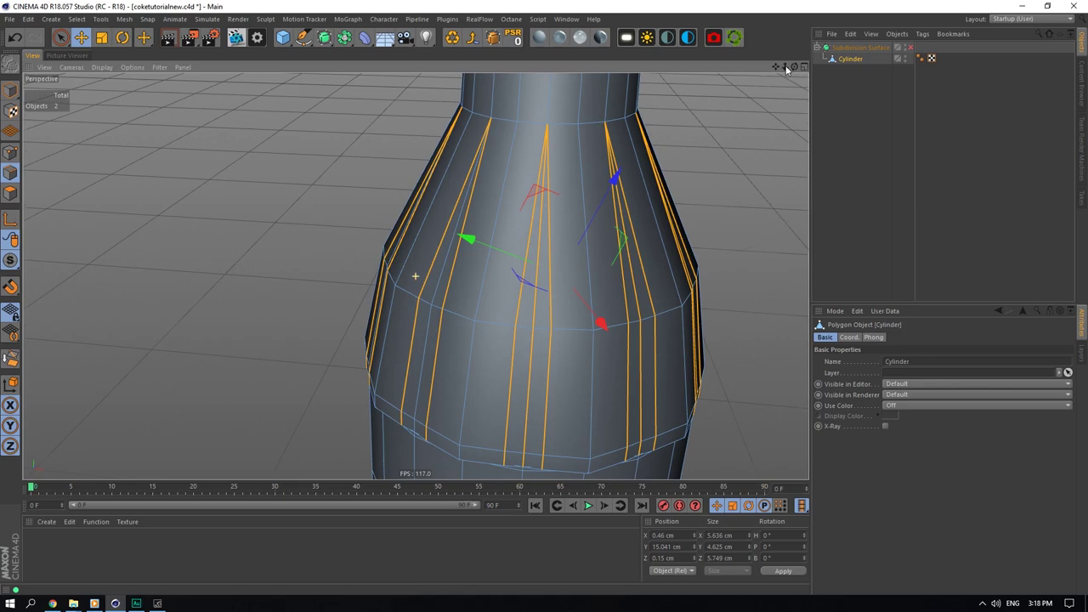
pyautogui.keyDown('ctrl'); pyautogui.doubleClick(524, 386); pyautogui.keyUp('ctrl')
pyautogui.keyDown('ctrl'); pyautogui.doubleClick(640, 369); pyautogui.keyUp('ctrl')
pyautogui.moveTo(794, 67); pyautogui.dragTo(505, 2)
pyautogui.keyDown('ctrl'); pyautogui.doubleClick(365, 369); pyautogui.keyUp('ctrl')
pyautogui.keyDown('ctrl'); pyautogui.doubleClick(469, 303); pyautogui.keyUp('ctrl')
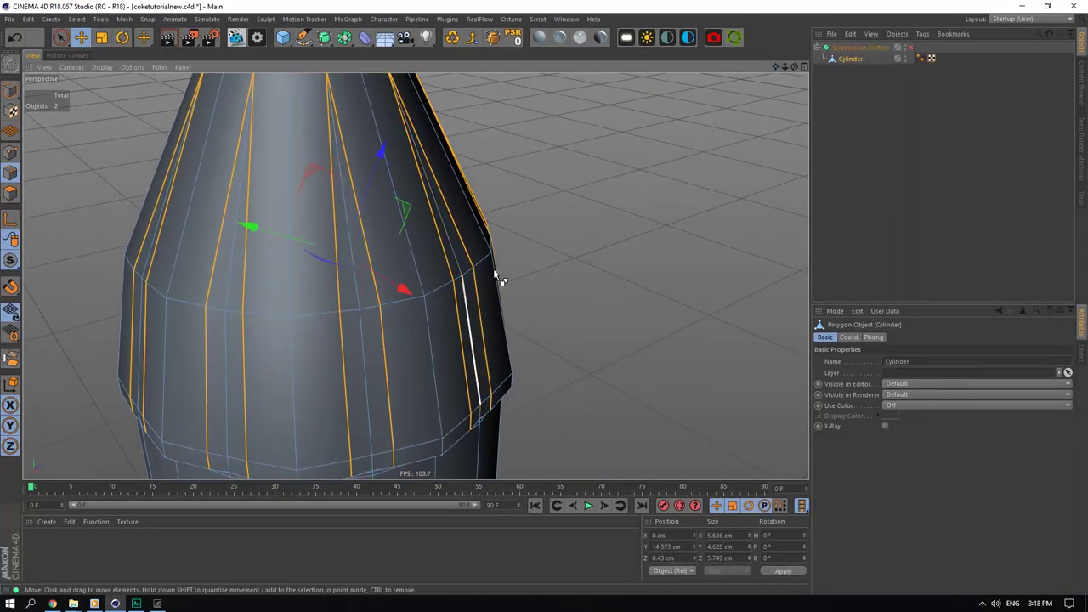
pyautogui.moveTo(795, 67); pyautogui.dragTo(604, 25)
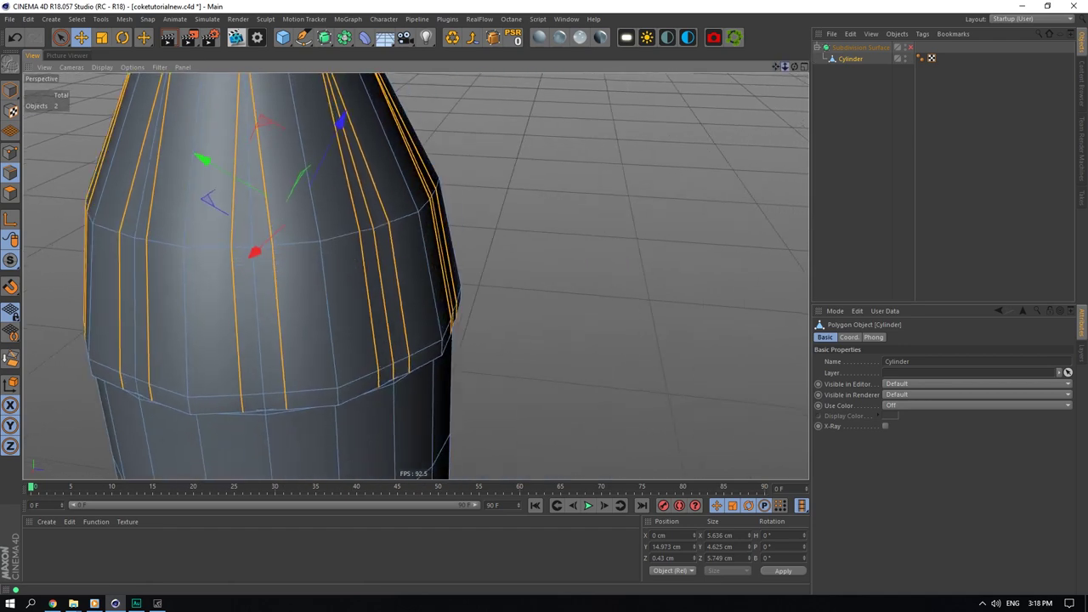
pyautogui.moveTo(795, 67); pyautogui.dragTo(718, 69)
pyautogui.keyDown('shift'); pyautogui.click(371, 277); pyautogui.keyUp('shift')
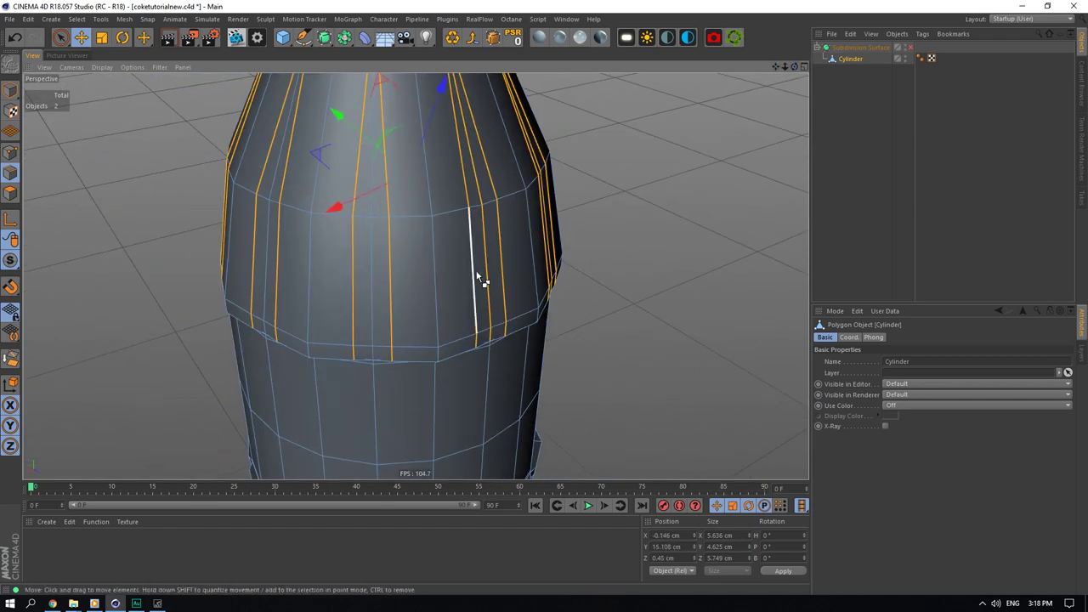
pyautogui.keyDown('shift'); pyautogui.click(485, 274); pyautogui.keyUp('shift')
pyautogui.moveTo(786, 67)
pyautogui.mouseDown()
pyautogui.moveTo(732, 68)
pyautogui.moveTo(789, 72)
pyautogui.mouseUp()
pyautogui.keyDown('shift'); pyautogui.click(664, 272); pyautogui.keyUp('shift')
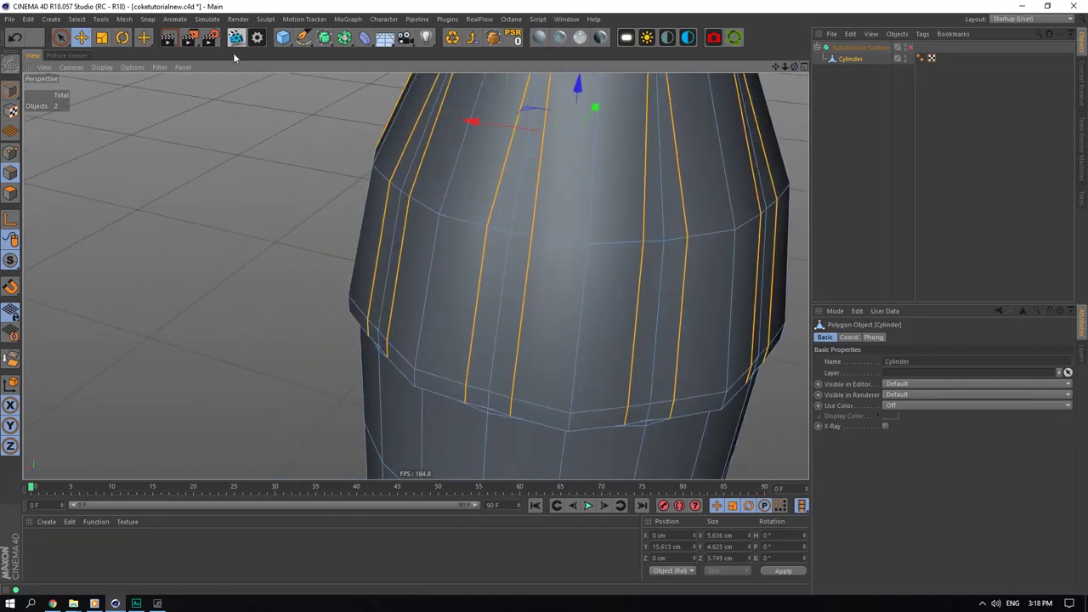
# Step: Scale the selected outer flute edges slightly outward in the horizontal plane and turn the Subdivision Surface back on
pyautogui.click(102, 37)
pyautogui.moveTo(527, 113); pyautogui.dragTo(528, 107)
pyautogui.click(856, 49)
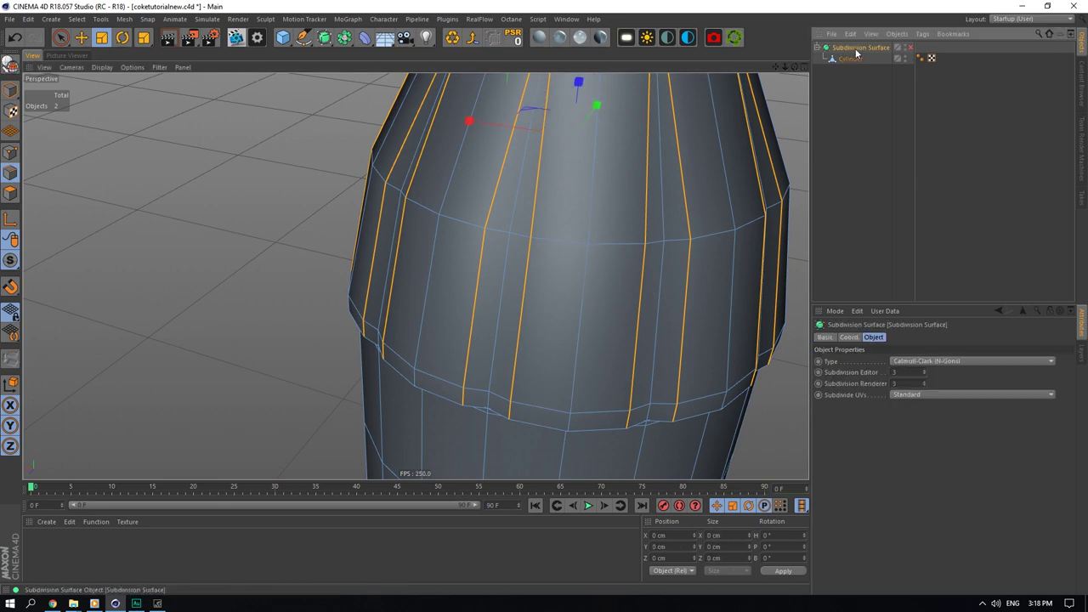
pyautogui.click(911, 48)
pyautogui.click(893, 79)
pyautogui.moveTo(795, 67); pyautogui.dragTo(795, 67)
pyautogui.moveTo(785, 68); pyautogui.dragTo(775, 67)
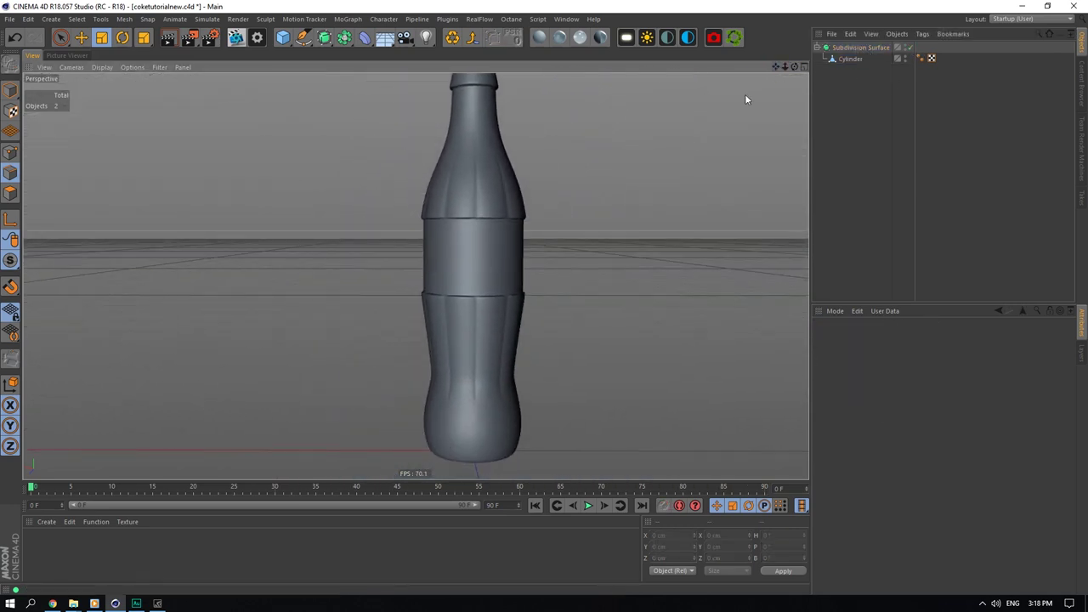
# Step: With the Subdivision Surface off, select the front edges of the shoulder's bottom rim between the flute lines, just above the middle band
pyautogui.scroll(5, 467, 235)
pyautogui.scroll(4, 420, 217)
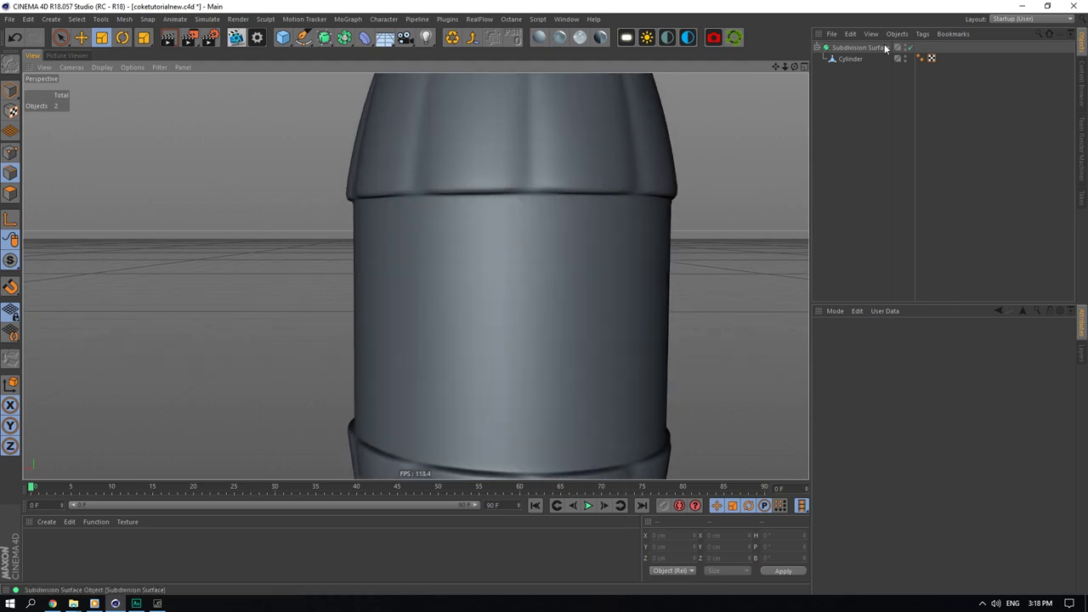
pyautogui.click(912, 48)
pyautogui.click(851, 59)
pyautogui.click(437, 192)
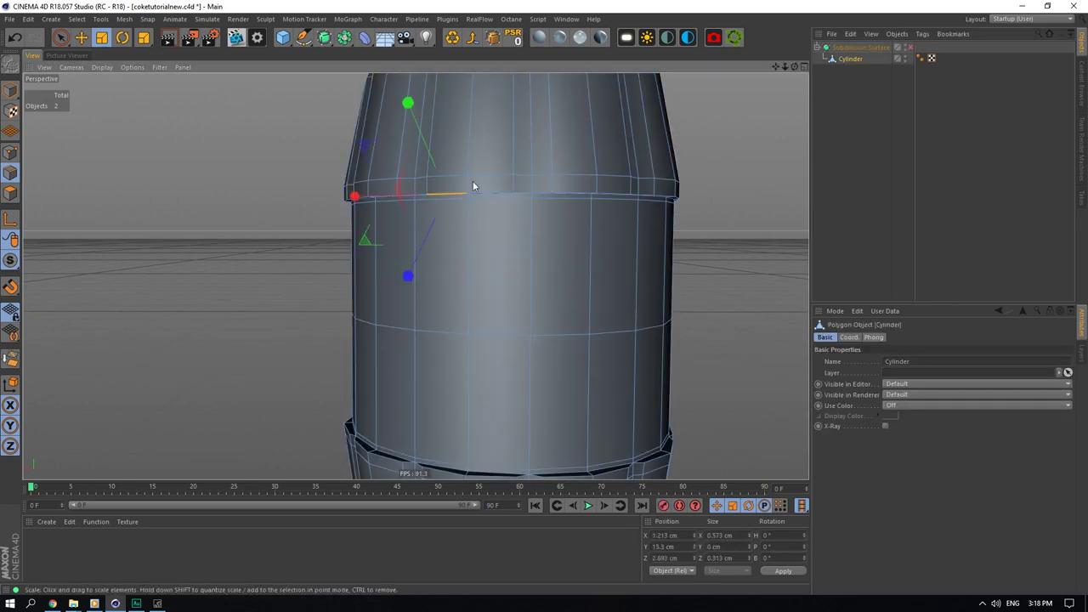
pyautogui.moveTo(794, 67); pyautogui.dragTo(794, 77)
pyautogui.keyDown('shift'); pyautogui.click(507, 189); pyautogui.keyUp('shift')
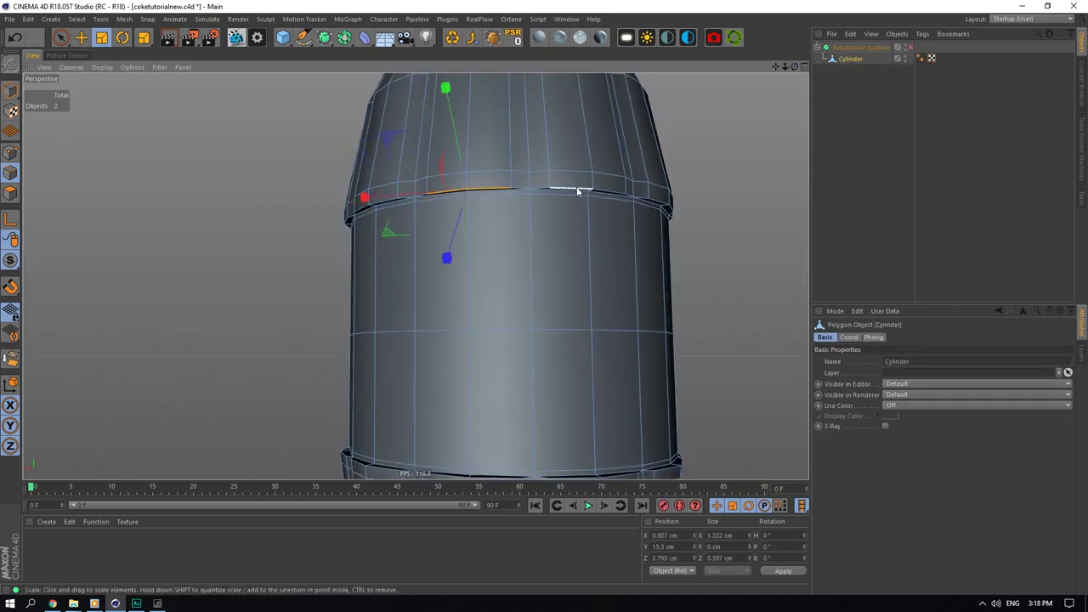
pyautogui.keyDown('shift'); pyautogui.click(607, 192); pyautogui.keyUp('shift')
pyautogui.keyDown('shift'); pyautogui.click(362, 213); pyautogui.keyUp('shift')
pyautogui.keyDown('shift'); pyautogui.click(384, 203); pyautogui.keyUp('shift')
pyautogui.keyDown('shift'); pyautogui.click(570, 190); pyautogui.keyUp('shift')
# Step: Add the remaining between-flute edges around the rest of the shoulder's bottom rim to the selection
pyautogui.keyDown('alt'); pyautogui.moveTo(586, 196); pyautogui.dragTo(442, 166); pyautogui.keyUp('alt')
pyautogui.keyDown('alt'); pyautogui.moveTo(596, 170); pyautogui.dragTo(502, 289, button='middle'); pyautogui.keyUp('alt')
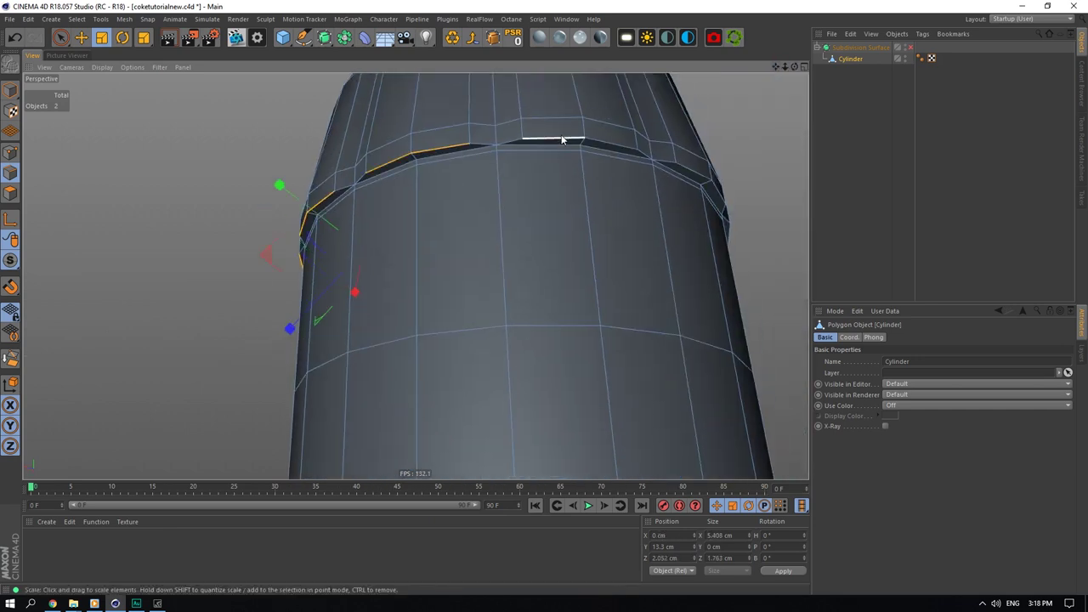
pyautogui.keyDown('shift'); pyautogui.click(564, 138); pyautogui.keyUp('shift')
pyautogui.keyDown('shift'); pyautogui.click(612, 144); pyautogui.keyUp('shift')
pyautogui.keyDown('shift'); pyautogui.click(694, 172); pyautogui.keyUp('shift')
pyautogui.keyDown('shift'); pyautogui.click(716, 179); pyautogui.keyUp('shift')
pyautogui.moveTo(794, 67); pyautogui.dragTo(794, 67)
pyautogui.keyDown('shift'); pyautogui.click(477, 140); pyautogui.keyUp('shift')
pyautogui.keyDown('shift'); pyautogui.click(600, 128); pyautogui.keyUp('shift')
# Step: Move the selected shoulder rim edges slightly upward and turn the Subdivision Surface back on
pyautogui.scroll(4, 511, 173)
pyautogui.click(83, 38)
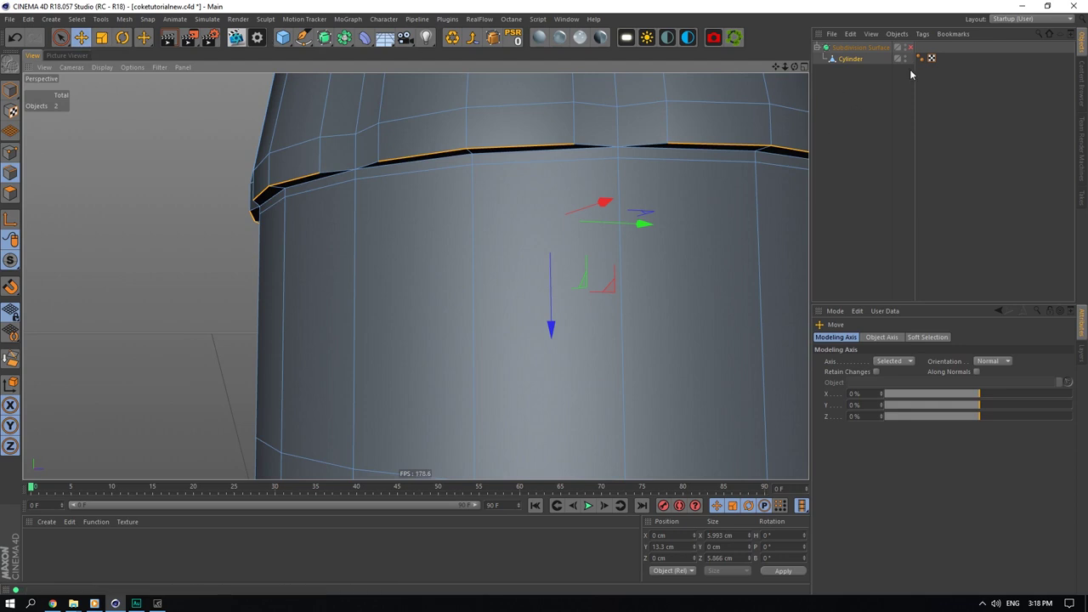
pyautogui.moveTo(553, 320); pyautogui.dragTo(550, 311)
pyautogui.click(877, 143)
# Step: With the Subdivision Surface off, select the front between-flute edges on the rim just below the middle band of the Cylinder
pyautogui.moveTo(794, 68); pyautogui.dragTo(794, 73)
pyautogui.moveTo(785, 66); pyautogui.dragTo(838, 4)
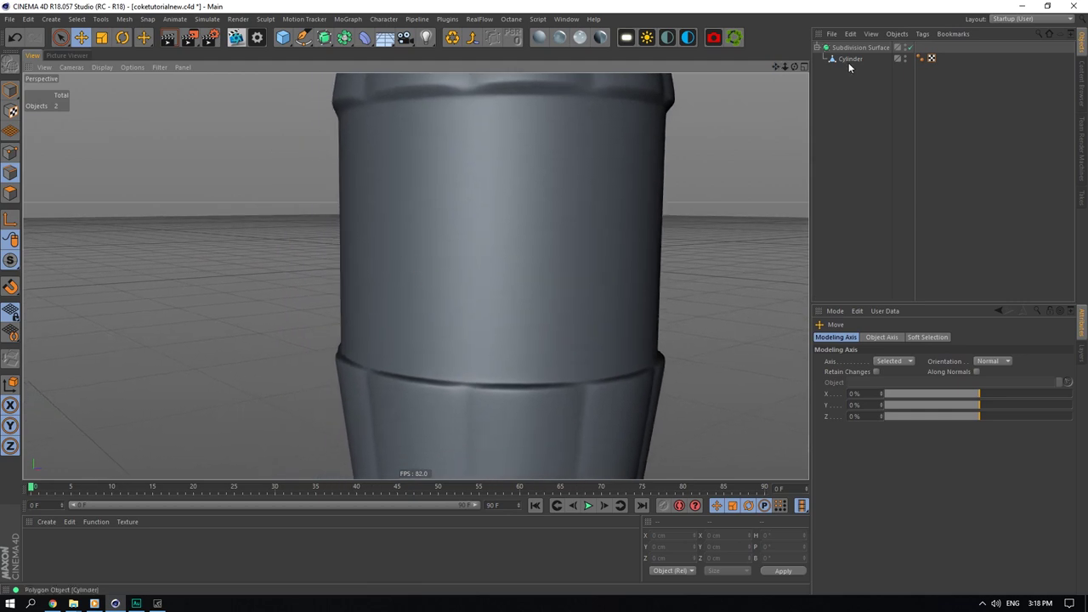
pyautogui.click(847, 62)
pyautogui.moveTo(501, 211); pyautogui.dragTo(502, 213)
pyautogui.click(421, 388)
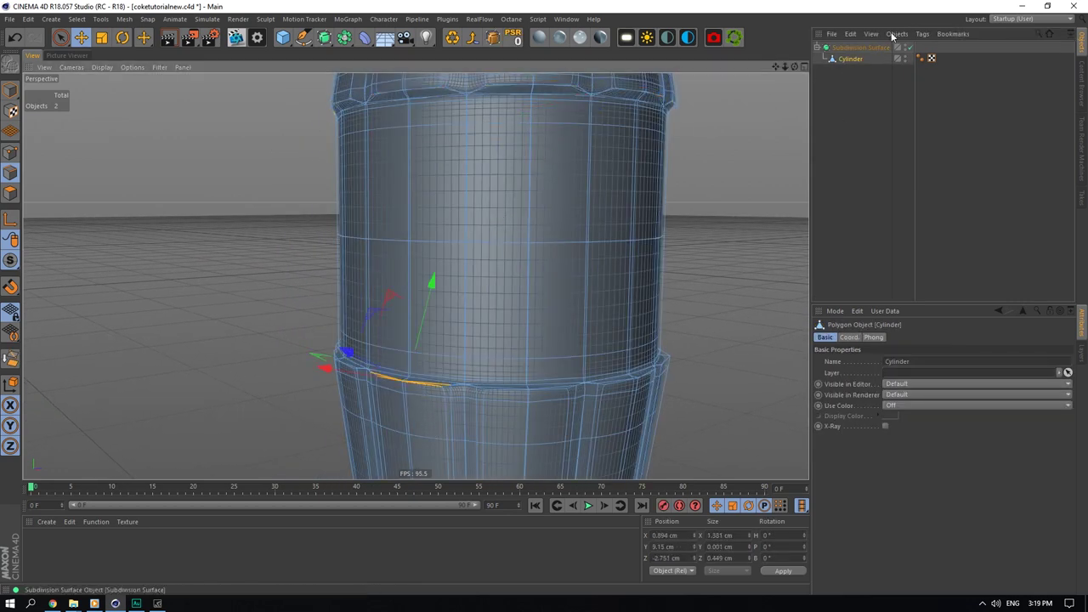
pyautogui.press('q')
pyautogui.keyDown('shift'); pyautogui.click(497, 391); pyautogui.keyUp('shift')
pyautogui.keyDown('shift'); pyautogui.click(557, 389); pyautogui.keyUp('shift')
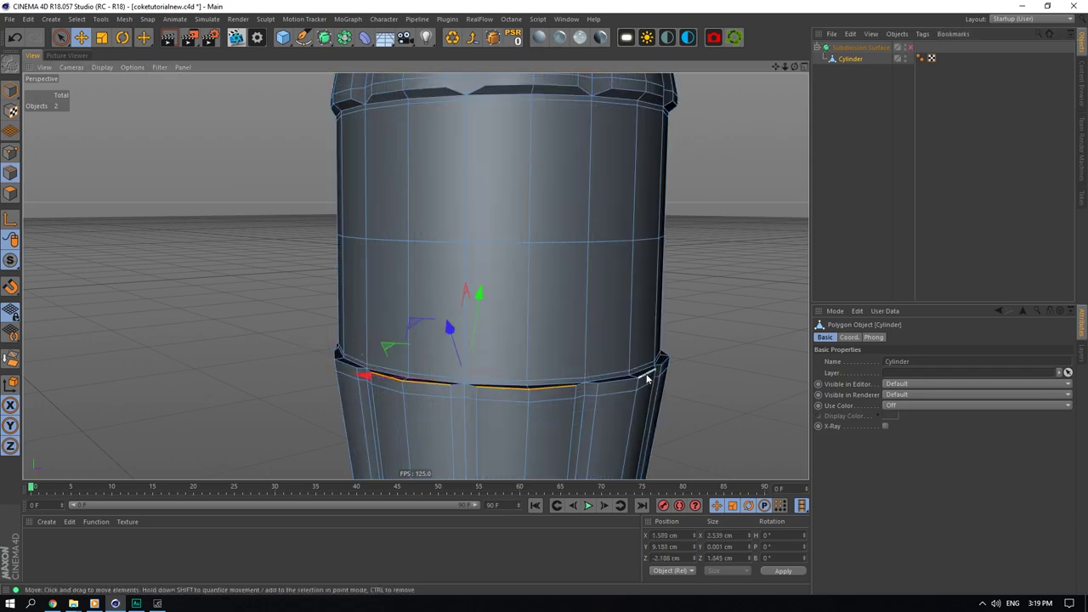
pyautogui.keyDown('shift'); pyautogui.click(646, 376); pyautogui.keyUp('shift')
pyautogui.keyDown('shift'); pyautogui.click(618, 383); pyautogui.keyUp('shift')
# Step: Extend the selection to the remaining between-flute edges all around the rim below the middle band
pyautogui.moveTo(794, 68); pyautogui.dragTo(519, 3)
pyautogui.keyDown('shift'); pyautogui.click(366, 361); pyautogui.keyUp('shift')
pyautogui.keyDown('shift'); pyautogui.click(424, 360); pyautogui.keyUp('shift')
pyautogui.hotkey('ctrl', 's')
pyautogui.keyDown('shift'); pyautogui.click(508, 347); pyautogui.keyUp('shift')
pyautogui.moveTo(795, 67); pyautogui.dragTo(415, 276)
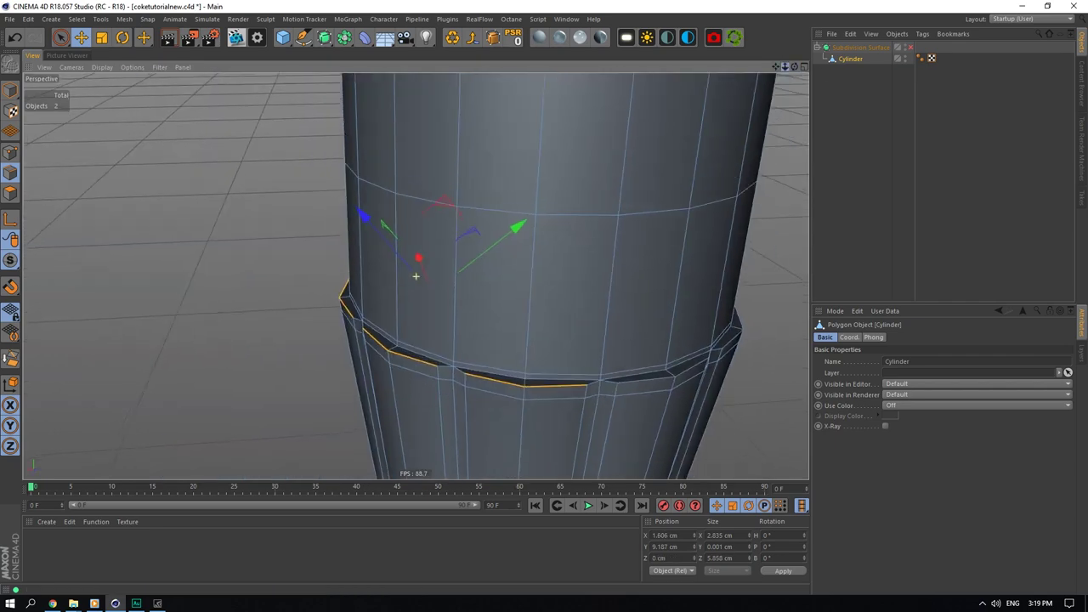
pyautogui.scroll(-3, 416, 276)
pyautogui.keyDown('shift'); pyautogui.click(531, 337); pyautogui.keyUp('shift')
pyautogui.keyDown('shift'); pyautogui.click(576, 321); pyautogui.keyUp('shift')
pyautogui.moveTo(795, 67); pyautogui.dragTo(901, 68)
pyautogui.keyDown('shift'); pyautogui.click(521, 338); pyautogui.keyUp('shift')
pyautogui.keyDown('shift'); pyautogui.click(592, 321); pyautogui.keyUp('shift')
pyautogui.keyDown('shift'); pyautogui.click(604, 309); pyautogui.keyUp('shift')
# Step: Turn the Subdivision Surface back on and lower the selected rim edges slightly in two small moves
pyautogui.scroll(3, 416, 276)
pyautogui.moveTo(777, 67); pyautogui.dragTo(819, 17)
pyautogui.click(910, 46)
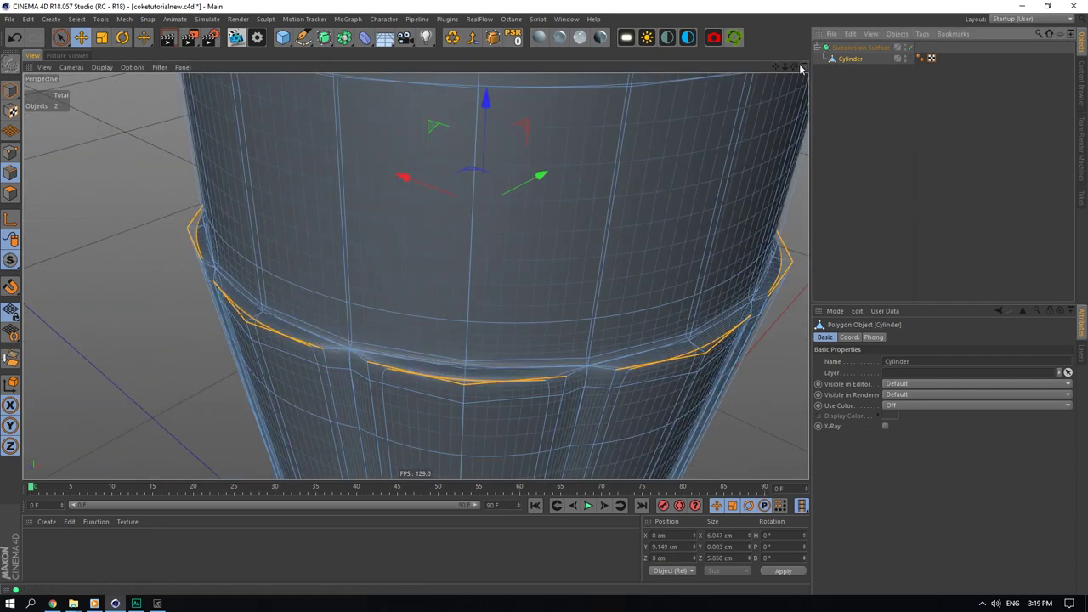
pyautogui.moveTo(795, 68); pyautogui.dragTo(796, 17)
pyautogui.moveTo(446, 209); pyautogui.dragTo(467, 213)
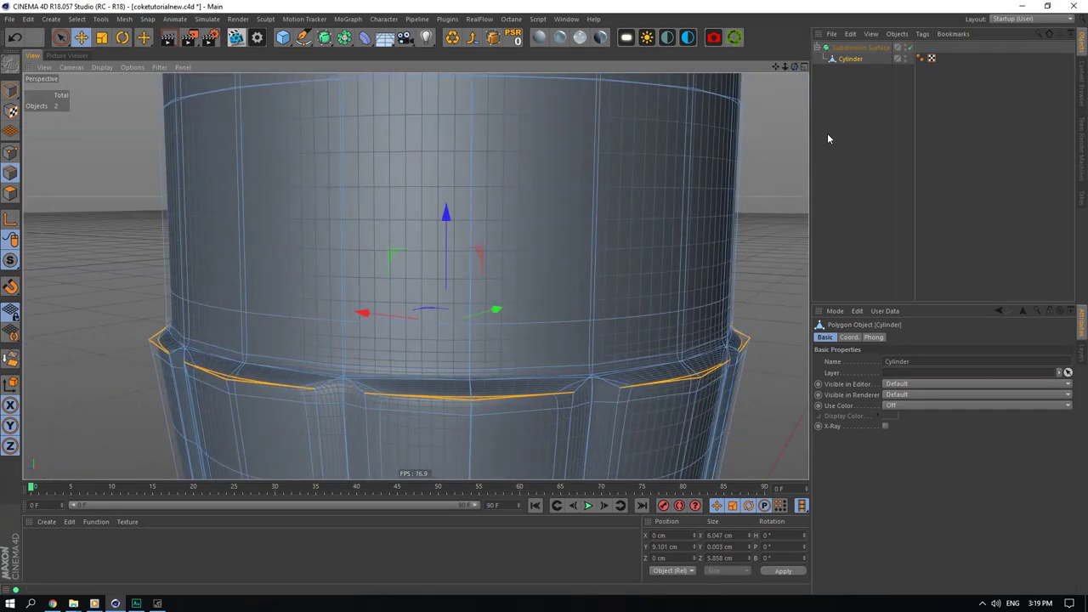
pyautogui.click(850, 131)
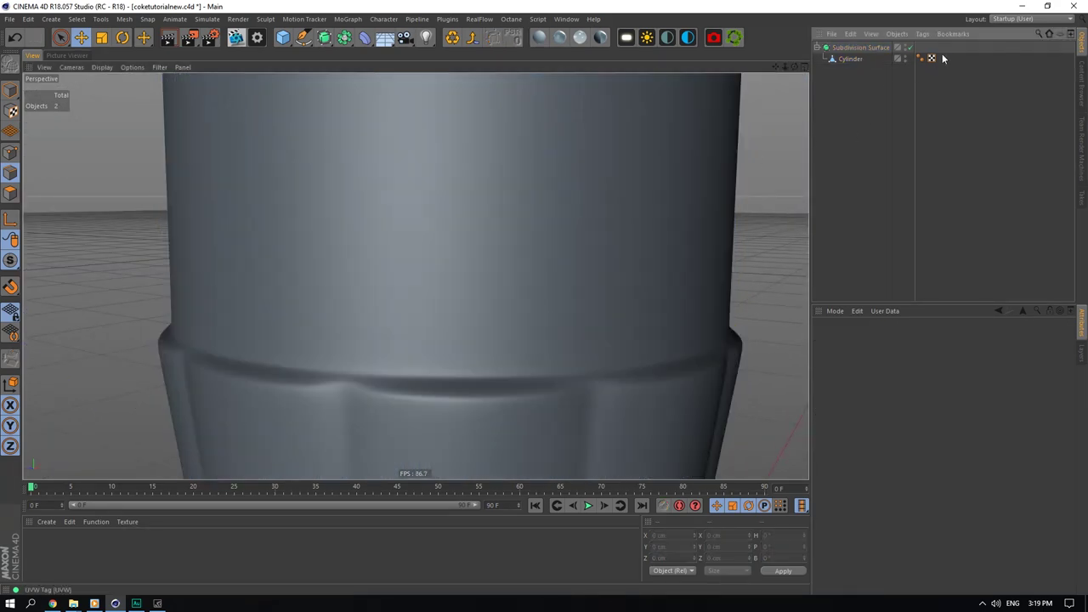
pyautogui.click(851, 59)
pyautogui.moveTo(446, 221); pyautogui.dragTo(447, 224)
pyautogui.click(877, 88)
# Step: Examine the smoothed scalloped rims above and below the middle band, and the whole bottle, from several angles
pyautogui.moveTo(785, 67); pyautogui.dragTo(838, 8)
pyautogui.keyDown('alt'); pyautogui.moveTo(489, 237); pyautogui.dragTo(504, 220, button='middle'); pyautogui.keyUp('alt')
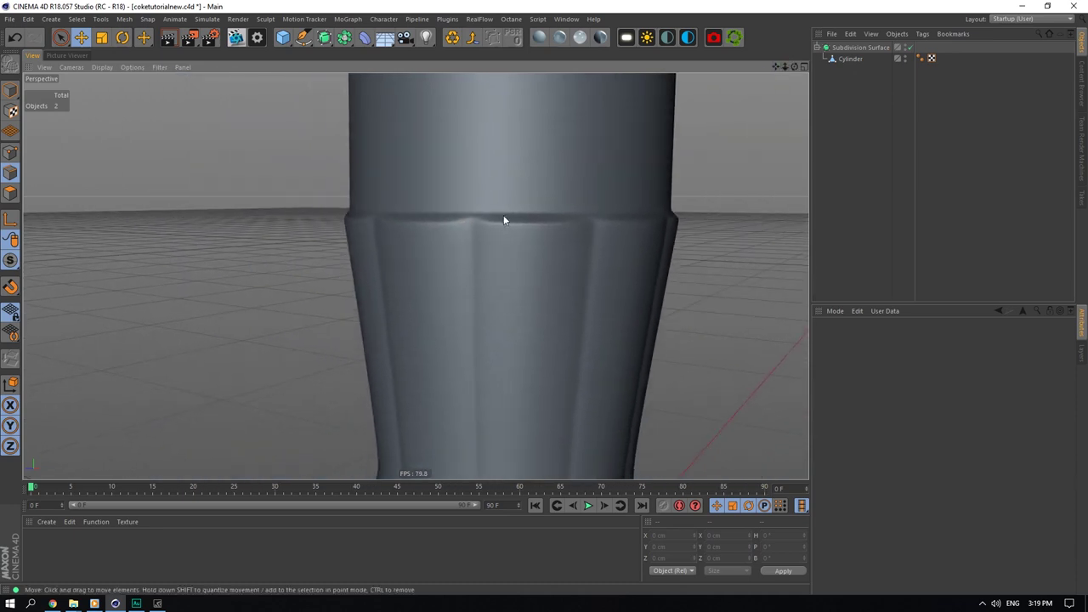
pyautogui.moveTo(795, 68); pyautogui.dragTo(429, 266)
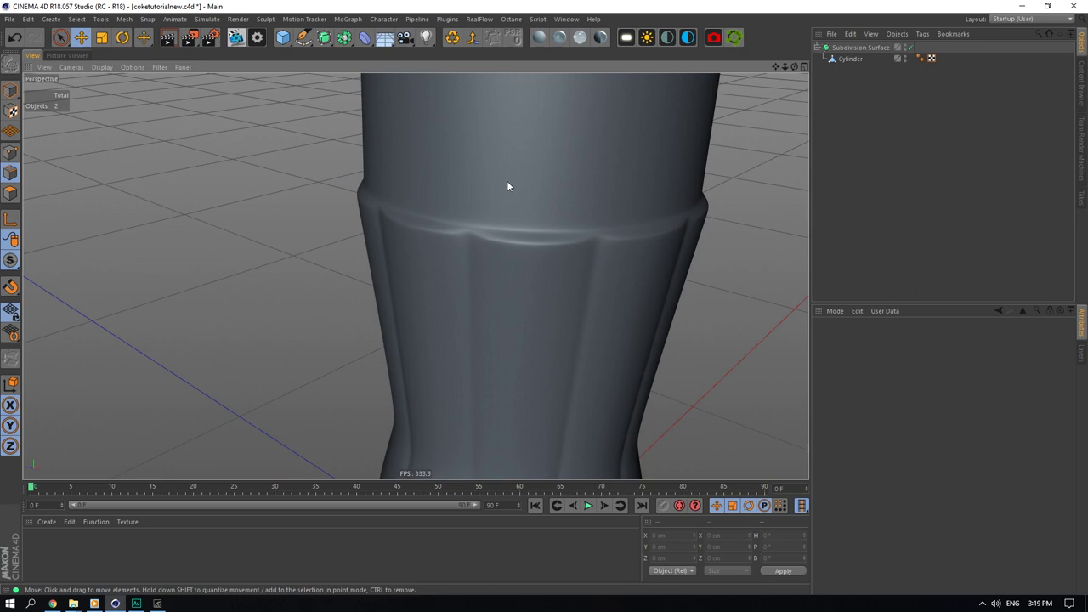
pyautogui.moveTo(785, 68); pyautogui.dragTo(785, 126)
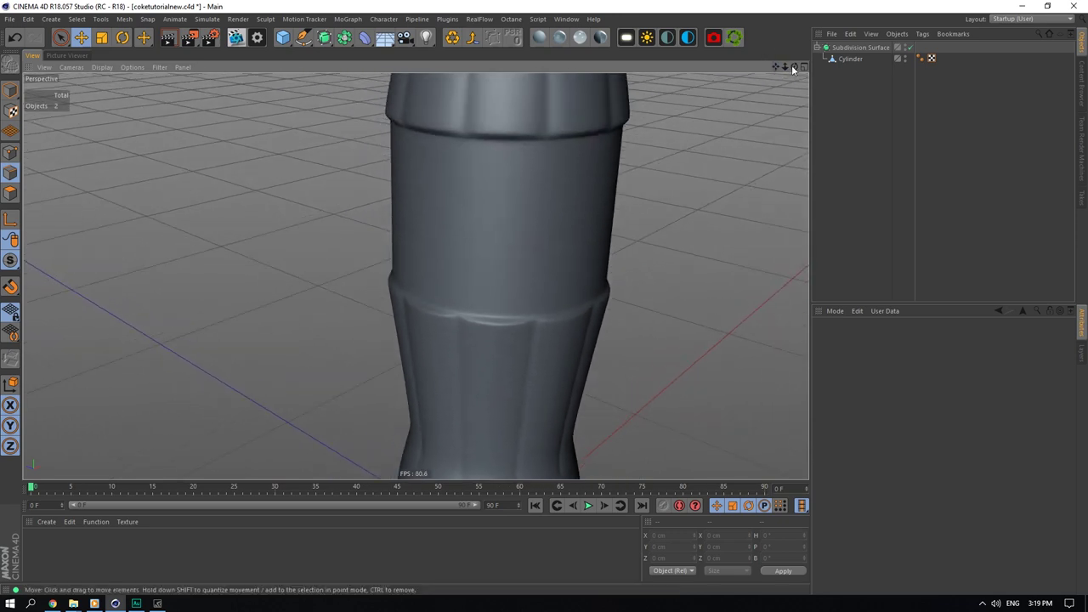
pyautogui.moveTo(795, 68)
pyautogui.mouseDown()
pyautogui.moveTo(794, 26)
pyautogui.moveTo(779, 73)
pyautogui.moveTo(795, 126)
pyautogui.moveTo(413, 275)
pyautogui.moveTo(793, 68)
pyautogui.mouseUp()
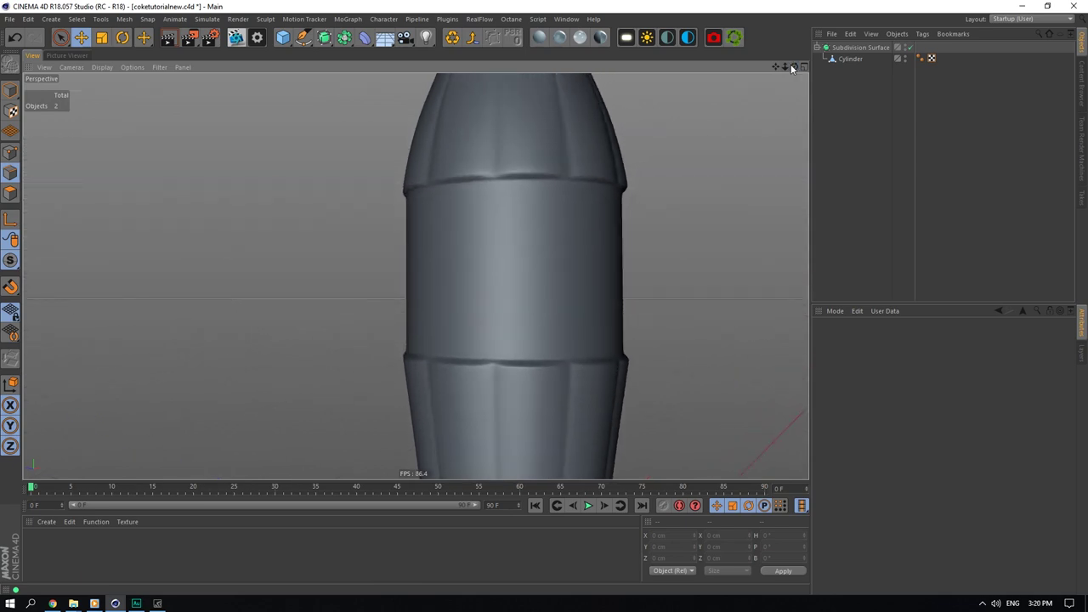
pyautogui.moveTo(795, 68); pyautogui.dragTo(784, 114)
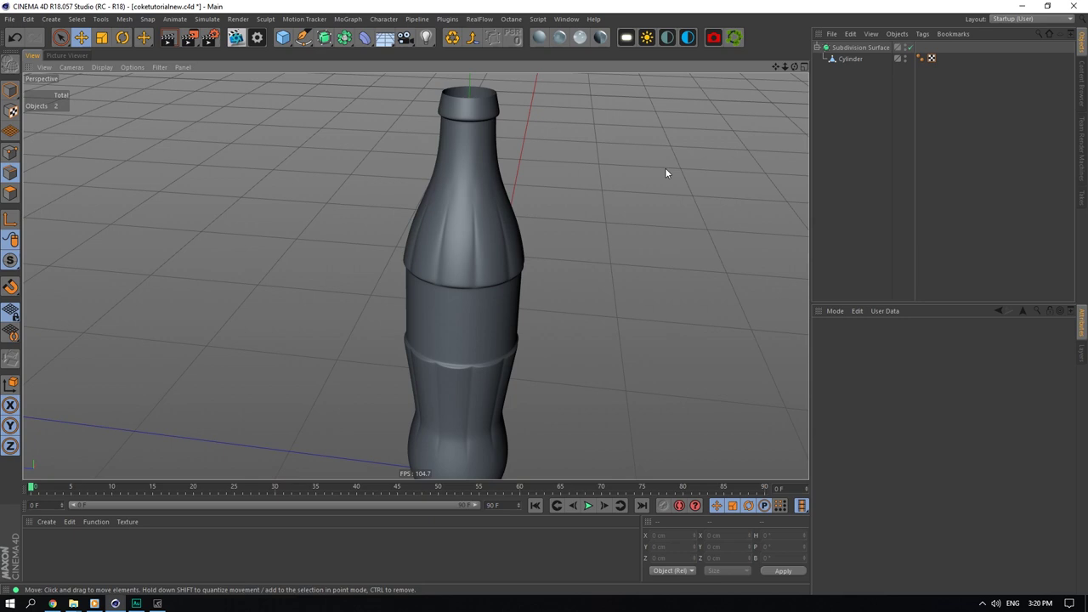
# Step: Switch to model mode and rename the Subdivision Surface object as Bottle
pyautogui.click(12, 89)
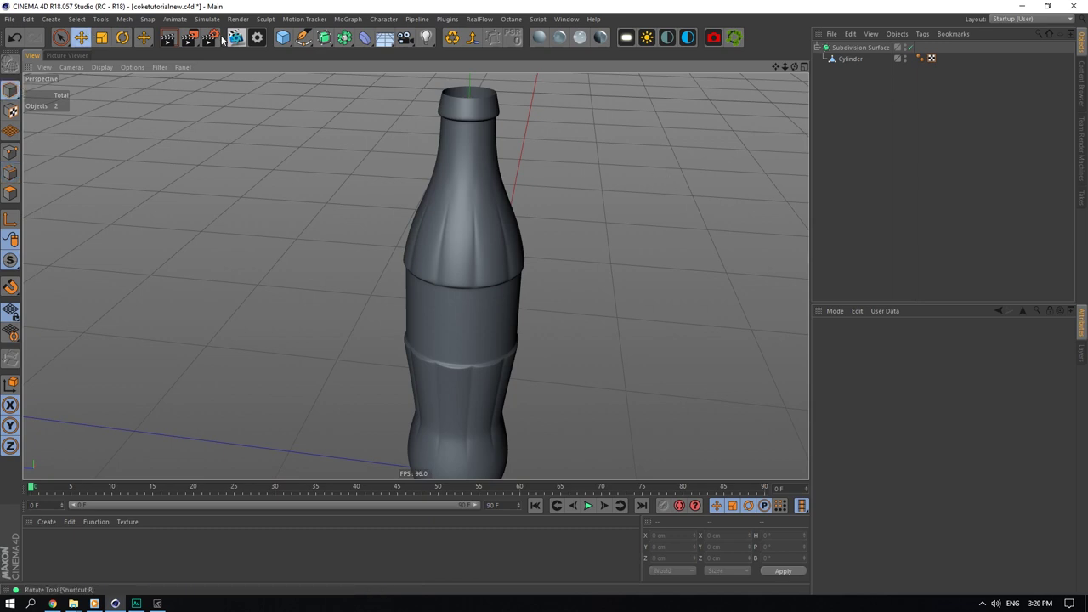
pyautogui.moveTo(794, 67)
pyautogui.mouseDown()
pyautogui.moveTo(794, 43)
pyautogui.moveTo(794, 66)
pyautogui.moveTo(765, 66)
pyautogui.moveTo(785, 67)
pyautogui.mouseUp()
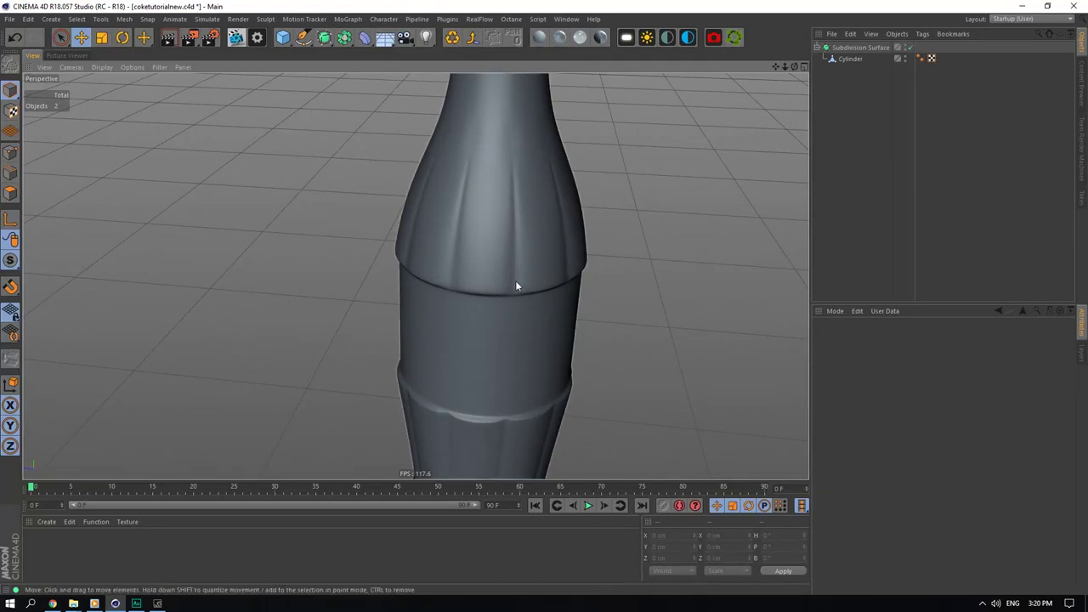
pyautogui.click(473, 355)
pyautogui.scroll(3, 454, 400)
pyautogui.doubleClick(860, 47)
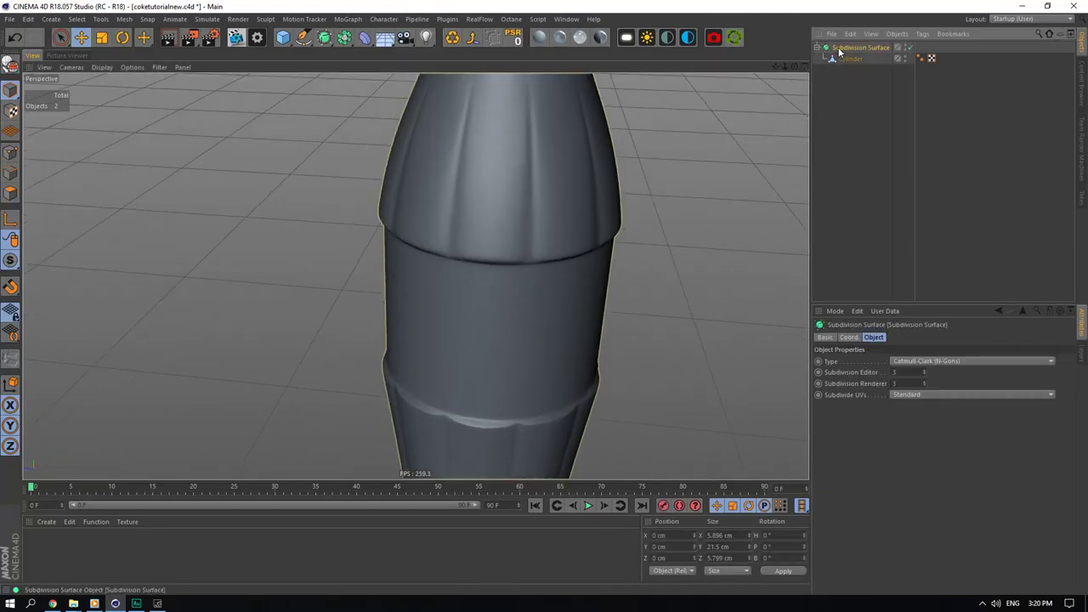
pyautogui.write('Bottle')
pyautogui.press('Return')
pyautogui.doubleClick(840, 48)
pyautogui.press('Return')
pyautogui.hotkey('ctrl', 'v')
pyautogui.click(861, 98)
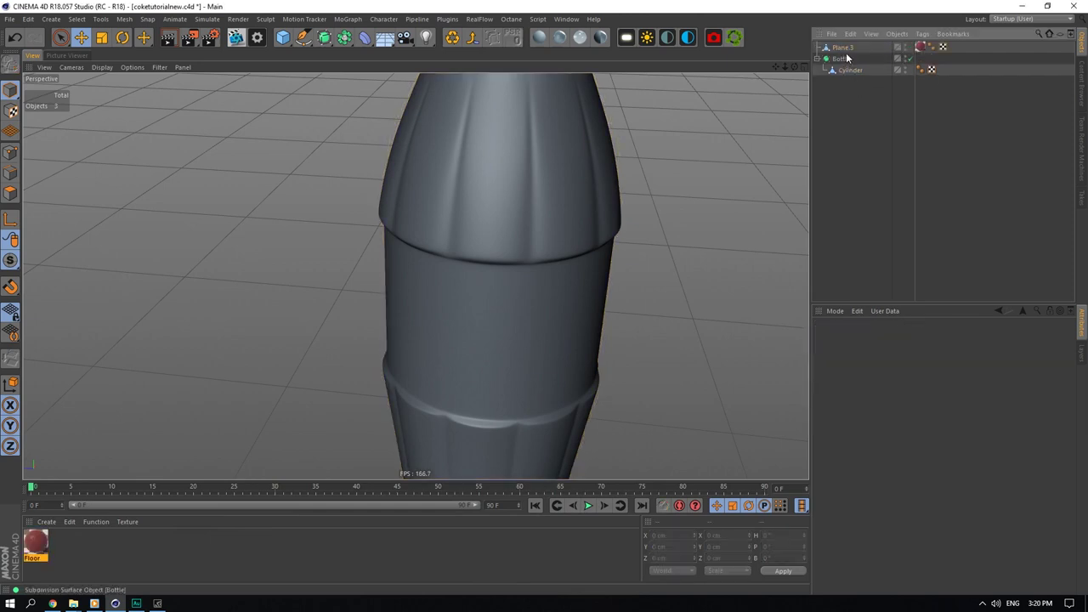
pyautogui.click(845, 48)
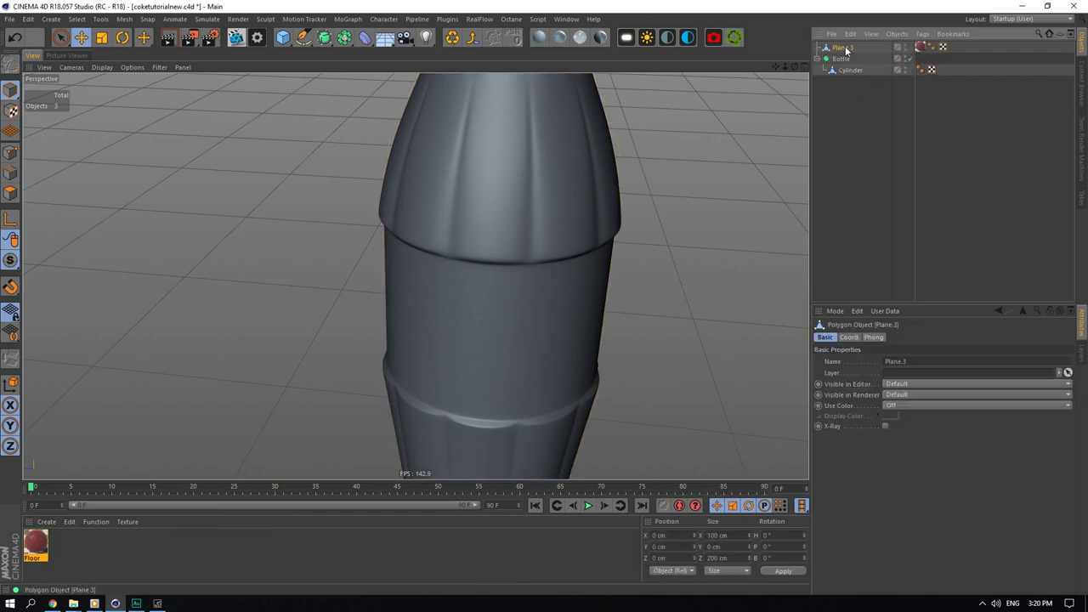
pyautogui.press('Delete')
pyautogui.click(36, 544)
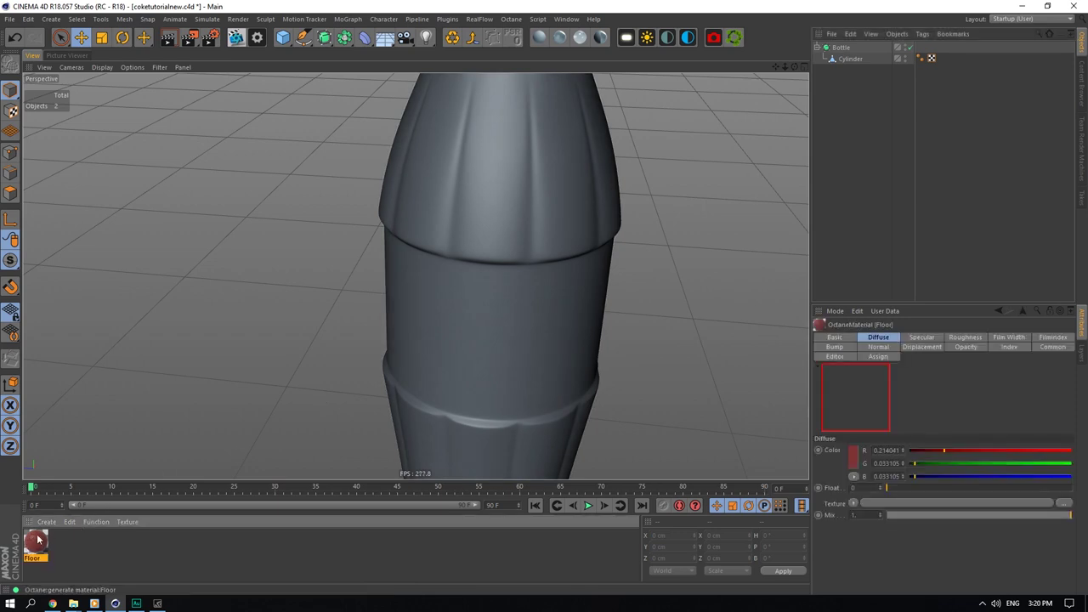
# Step: Rename the Cylinder mesh as Bottle and duplicate the whole Bottle subdivision object
pyautogui.click(841, 48)
pyautogui.doubleClick(852, 59)
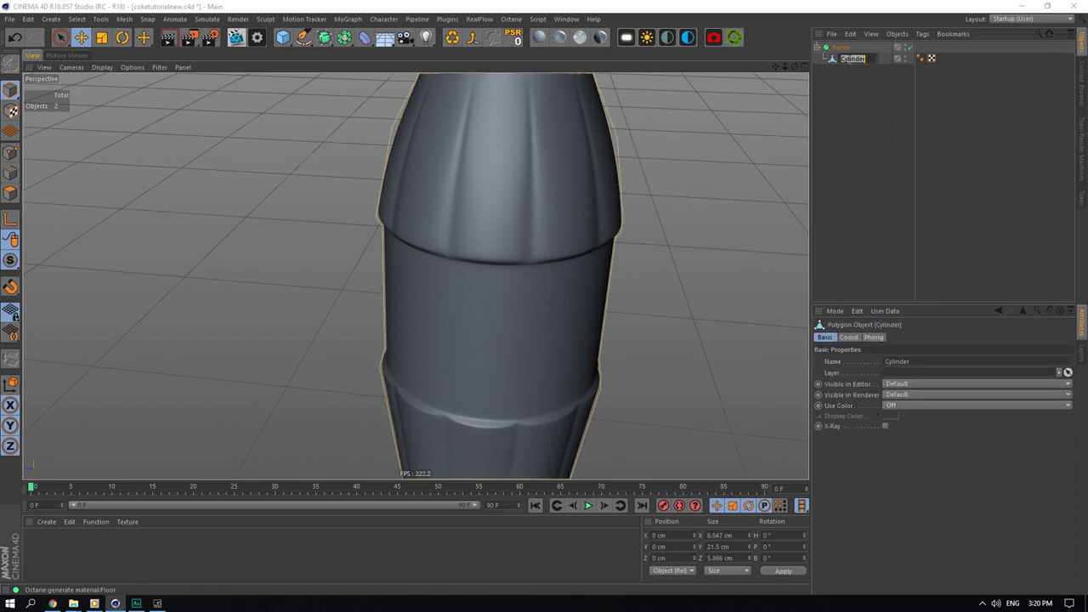
pyautogui.keyDown('ctrl'); pyautogui.moveTo(844, 48); pyautogui.dragTo(846, 48); pyautogui.keyUp('ctrl')
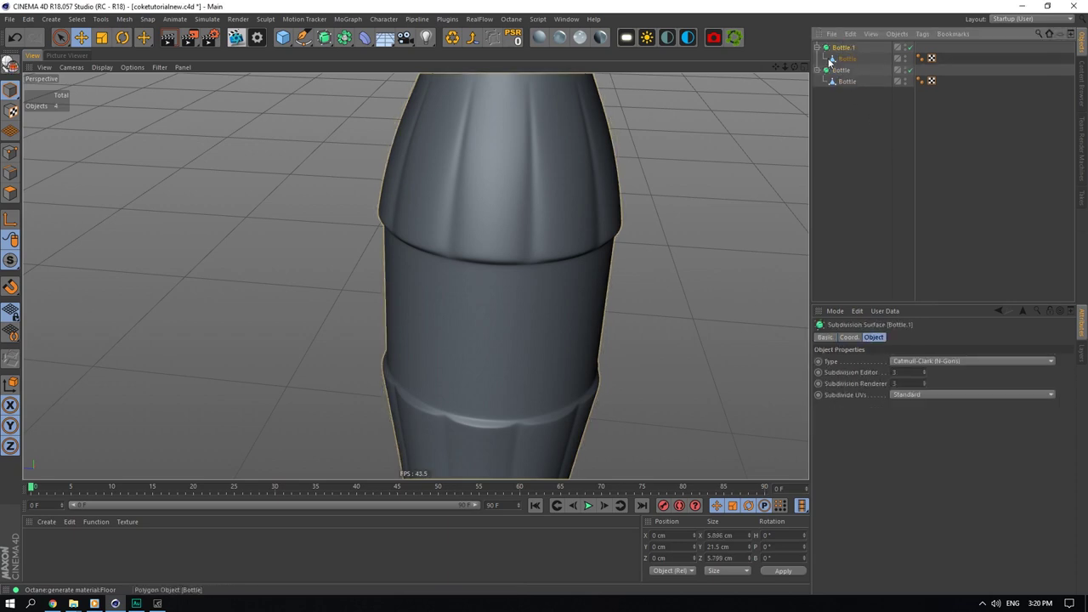
# Step: In the duplicate's mesh, with its smoothing off, ring-select all polygons of the middle band, including the narrow rows at its borders
pyautogui.click(846, 59)
pyautogui.click(10, 195)
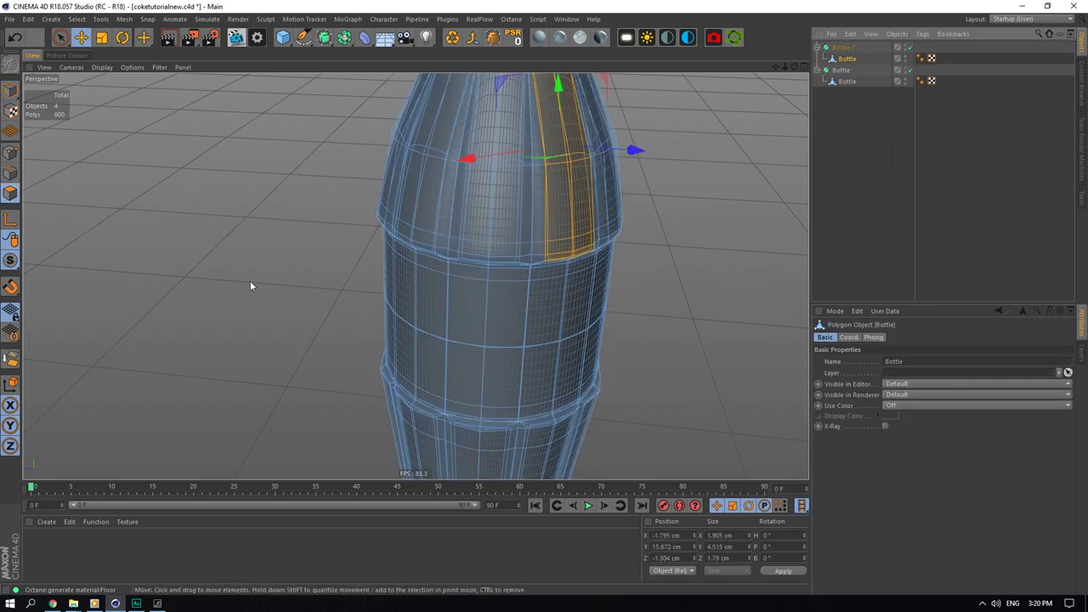
pyautogui.click(908, 47)
pyautogui.moveTo(796, 69); pyautogui.dragTo(793, 45)
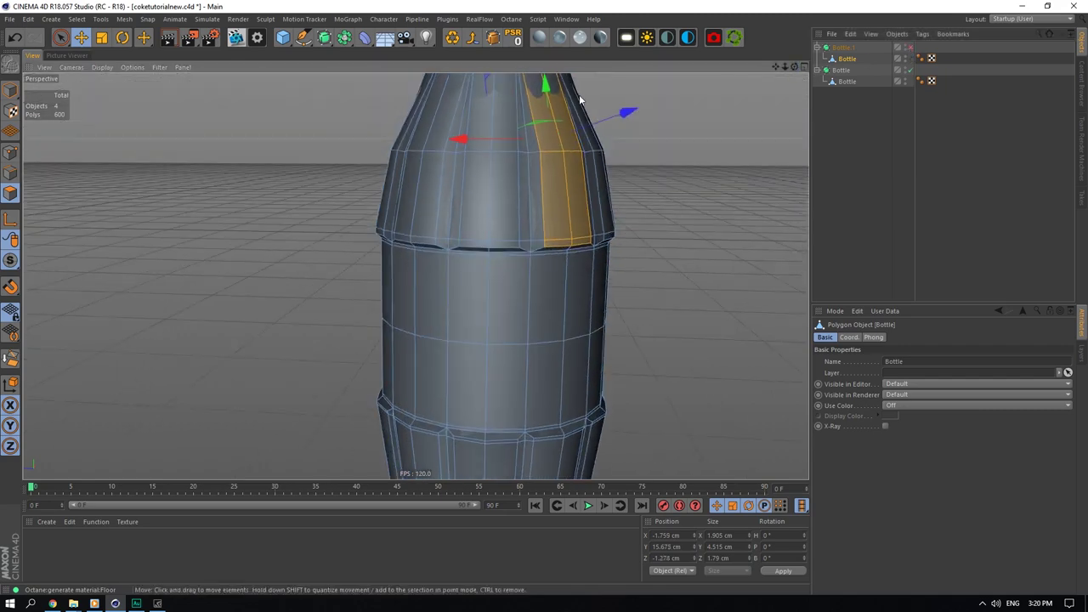
pyautogui.click(77, 20)
pyautogui.click(95, 107)
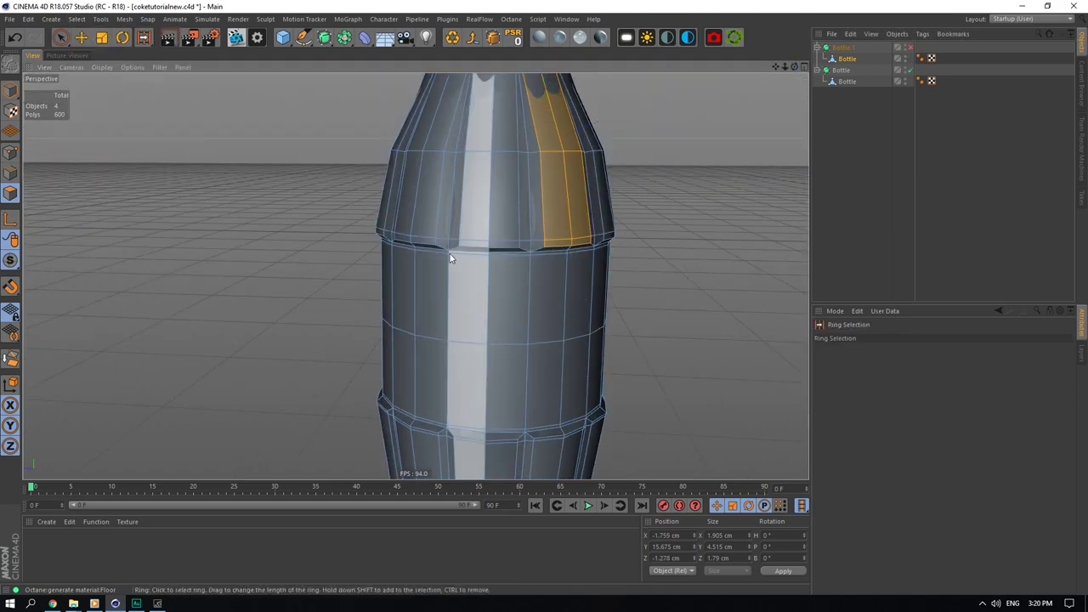
pyautogui.click(448, 253)
pyautogui.click(448, 252)
pyautogui.keyDown('shift'); pyautogui.click(453, 265); pyautogui.keyUp('shift')
pyautogui.keyDown('shift'); pyautogui.click(434, 366); pyautogui.keyUp('shift')
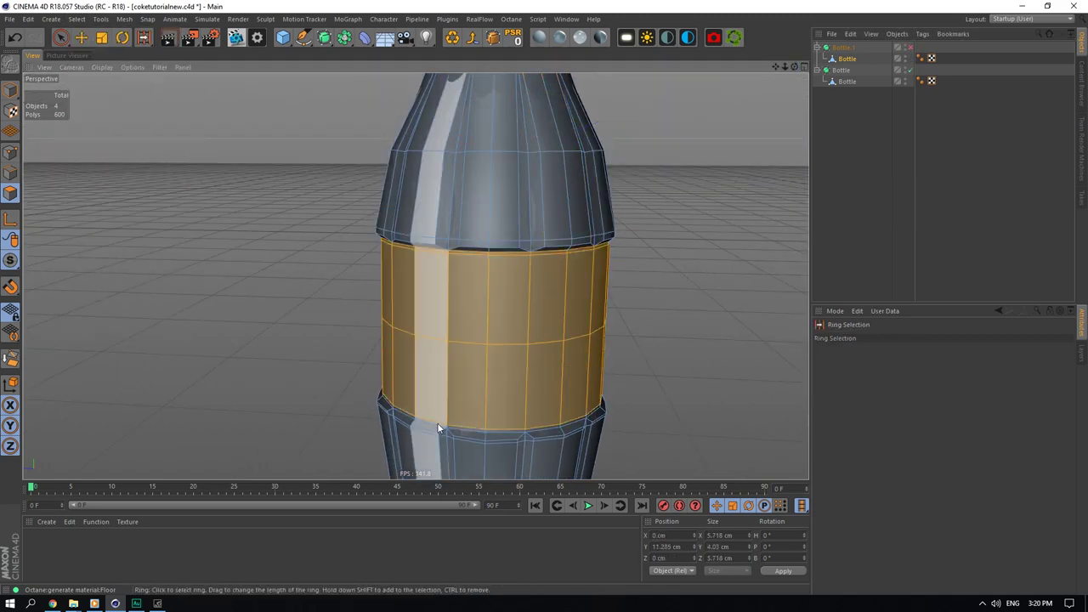
# Step: Split the selected band polygons into a separate object and delete the duplicate's full bottle mesh
pyautogui.click(124, 19)
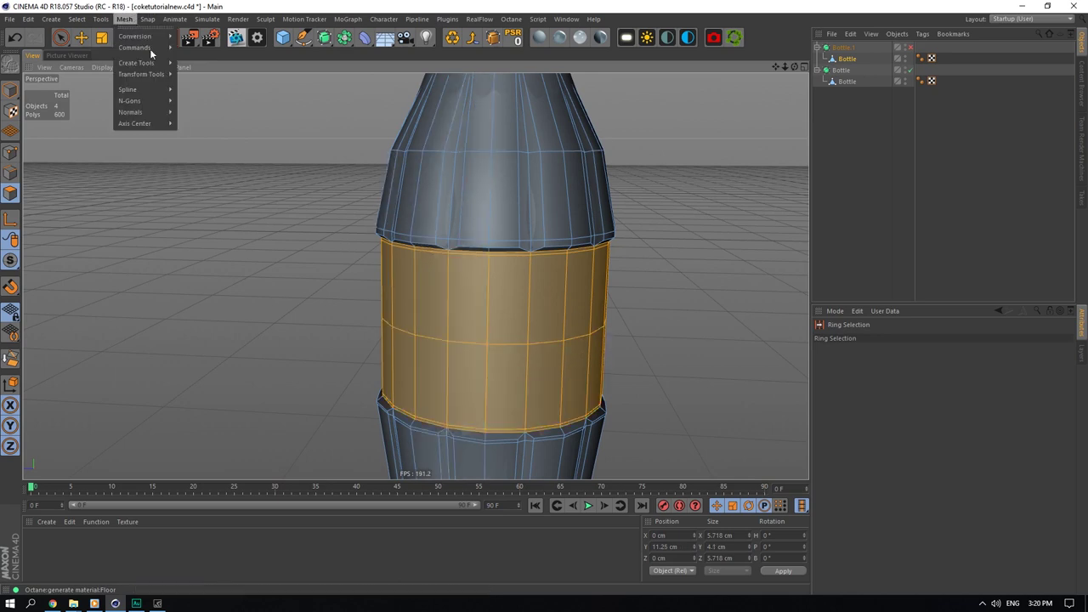
pyautogui.moveTo(152, 51)
pyautogui.click(226, 88)
pyautogui.click(850, 72)
pyautogui.click(852, 60)
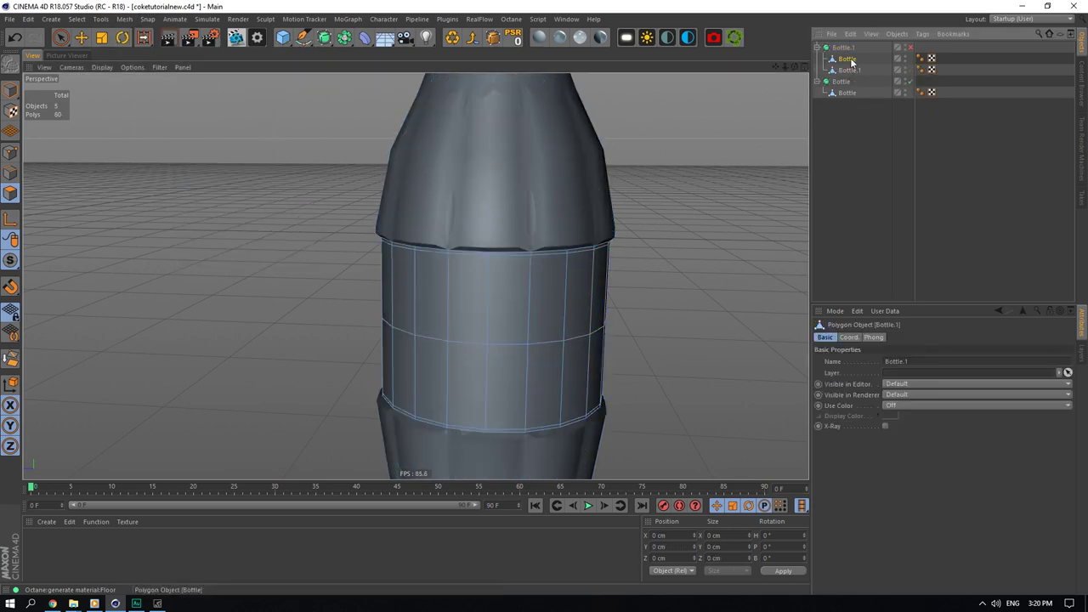
pyautogui.press('Delete')
# Step: Remove the full bottle mesh from the duplicate and rectangle-select all polygons of the split-off label band
pyautogui.click(850, 60)
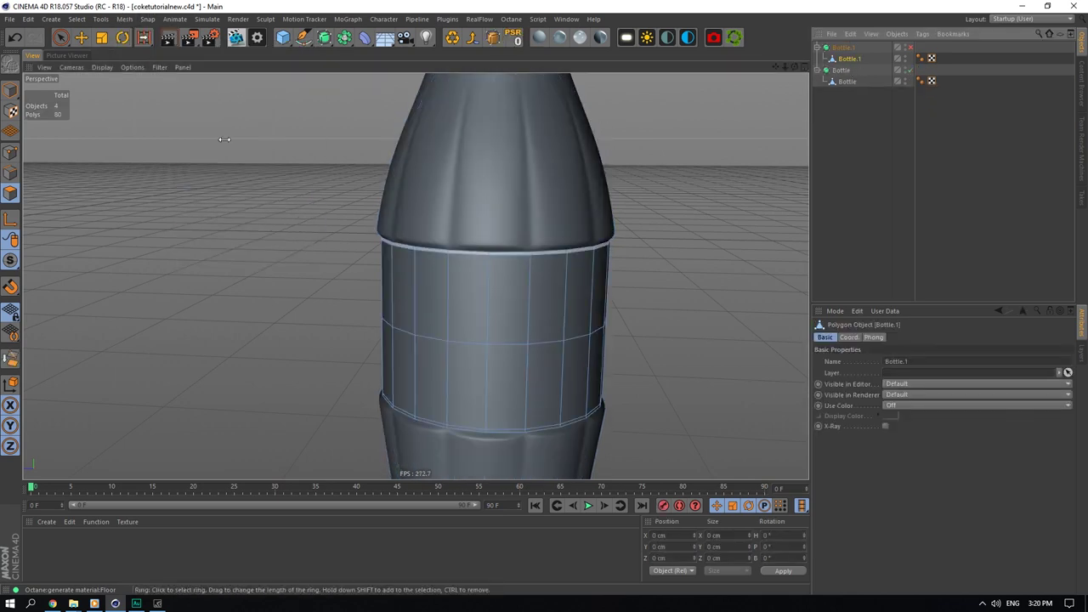
pyautogui.click(61, 44)
pyautogui.moveTo(65, 41); pyautogui.dragTo(121, 80)
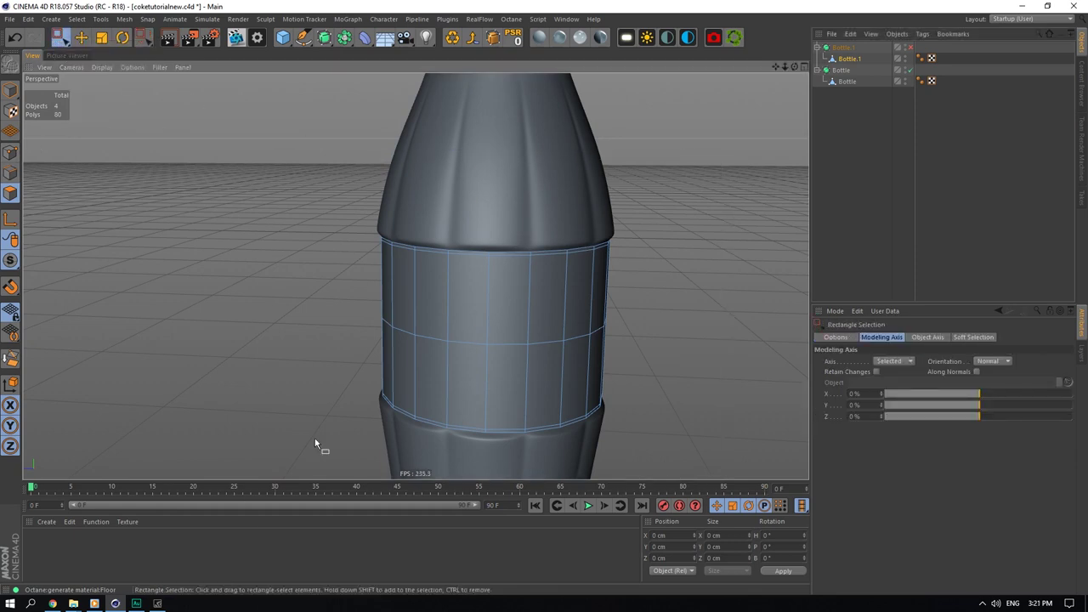
pyautogui.moveTo(316, 441); pyautogui.dragTo(680, 170)
pyautogui.keyDown('alt'); pyautogui.moveTo(501, 145); pyautogui.dragTo(483, 236); pyautogui.keyUp('alt')
pyautogui.keyDown('alt'); pyautogui.moveTo(484, 235); pyautogui.dragTo(648, 388, button='right'); pyautogui.keyUp('alt')
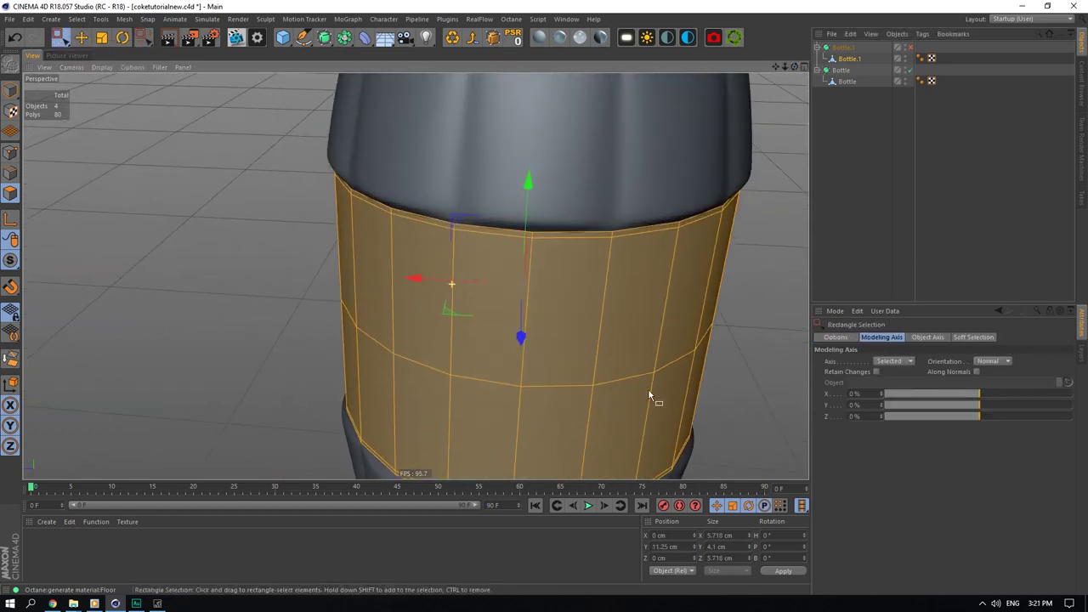
# Step: Set the selected band polygons' X and Z size to 5.8 cm and return to model mode
pyautogui.click(711, 535)
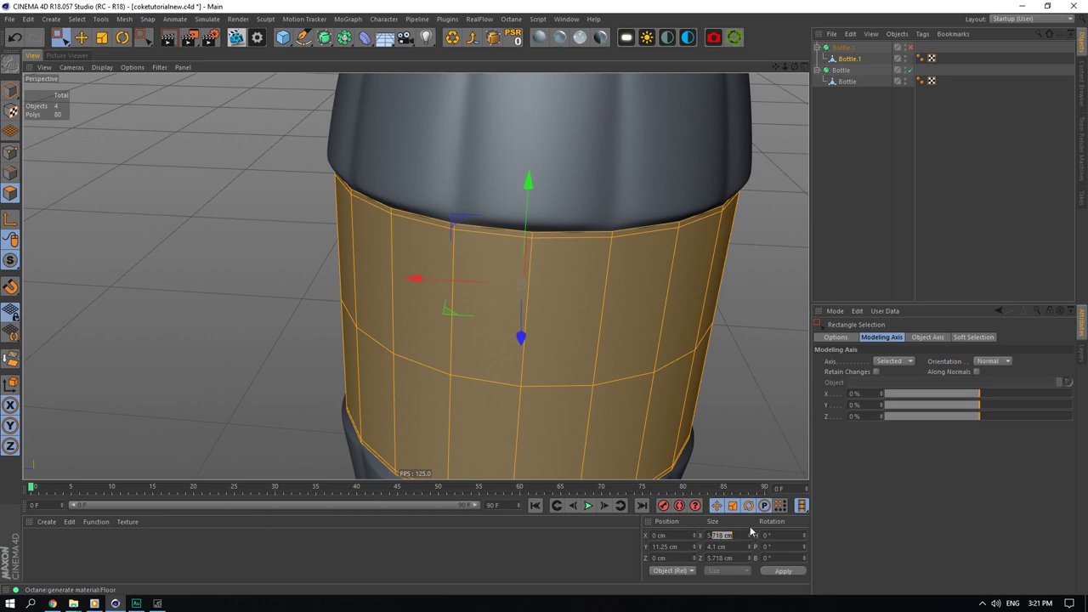
pyautogui.press('Return')
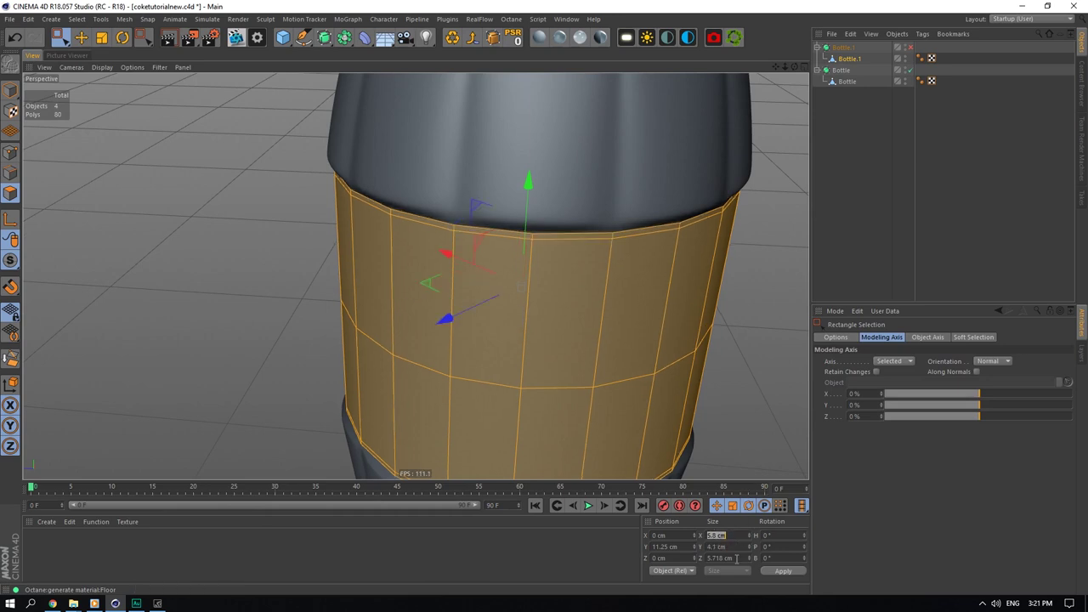
pyautogui.click(10, 90)
pyautogui.click(82, 37)
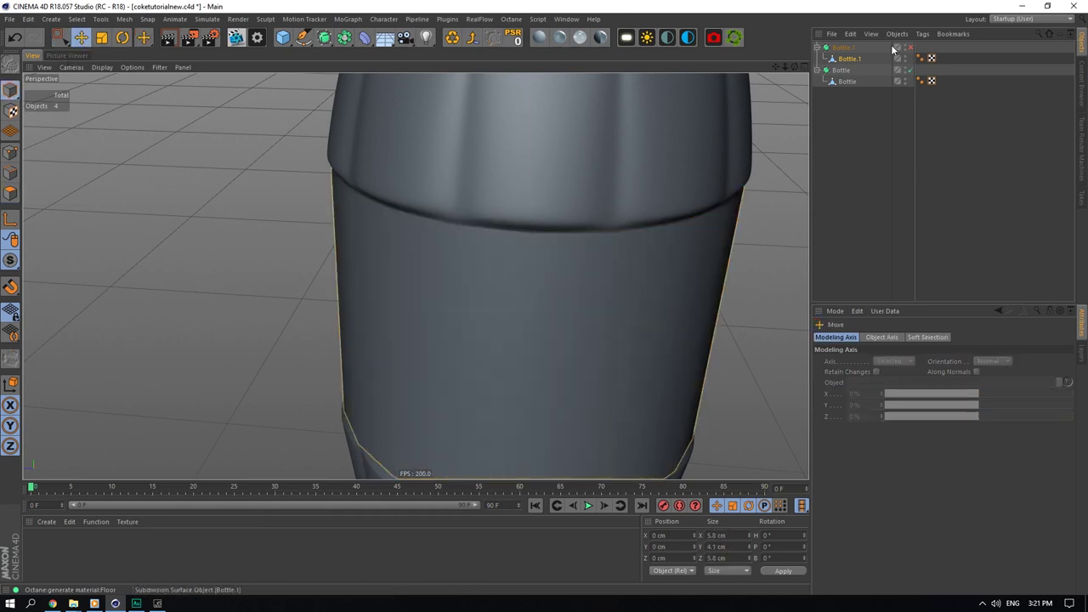
# Step: Turn smoothing back on for the band's Subdivision Surface and rename that object as Graphic
pyautogui.click(897, 47)
pyautogui.click(911, 48)
pyautogui.doubleClick(848, 48)
pyautogui.write('C')
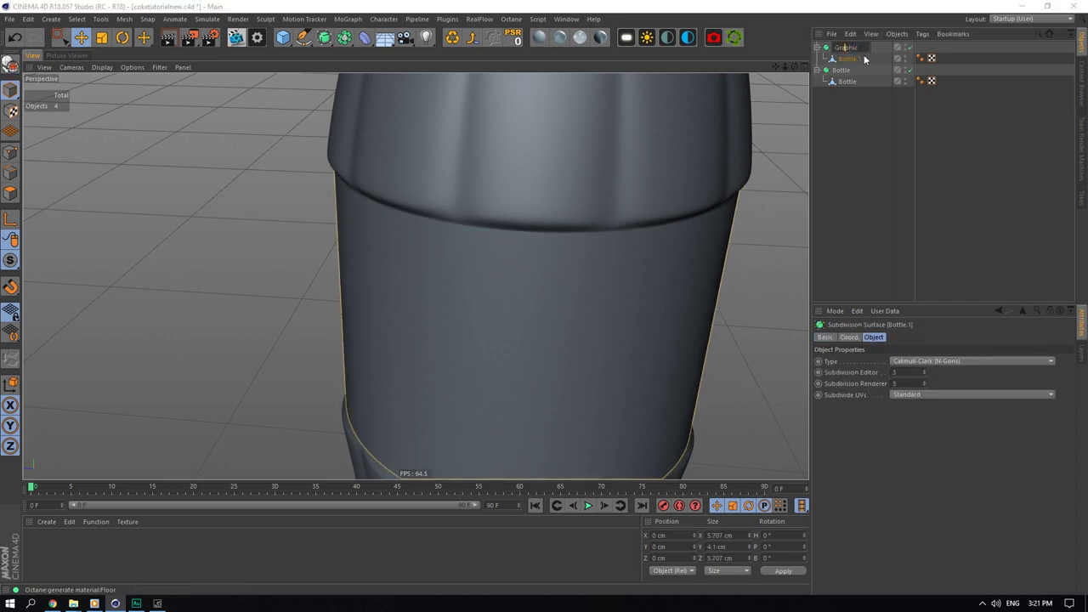
pyautogui.write('Graphic')
pyautogui.press('Return')
pyautogui.click(826, 338)
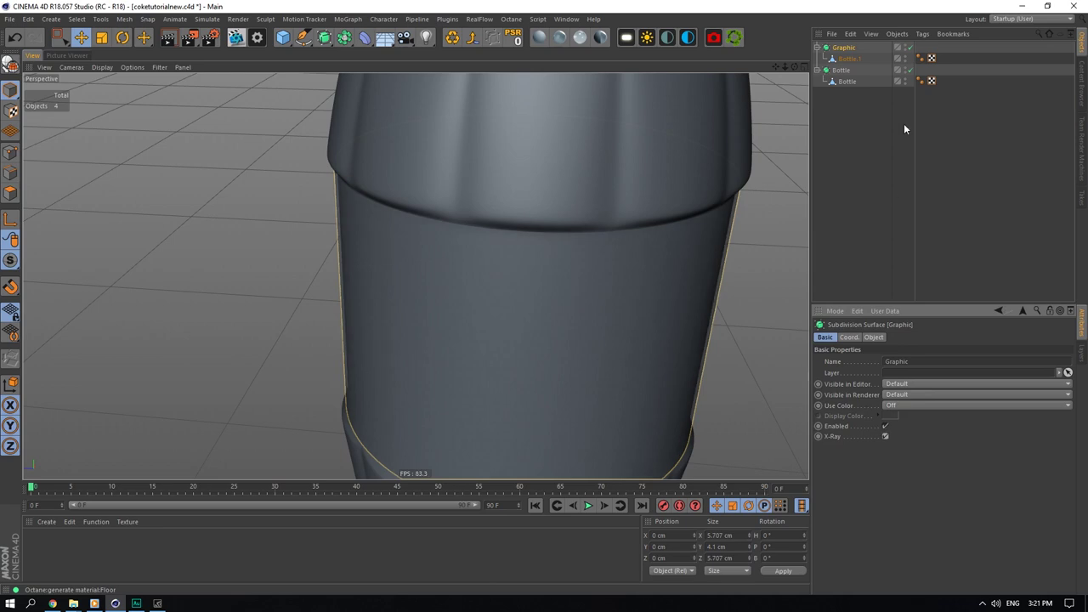
# Step: Rename the band's polygon mesh as Graphic by reusing the parent object's name
pyautogui.doubleClick(849, 49)
pyautogui.hotkey('ctrl', 'c')
pyautogui.click(853, 61)
pyautogui.doubleClick(853, 61)
pyautogui.hotkey('ctrl', 'v')
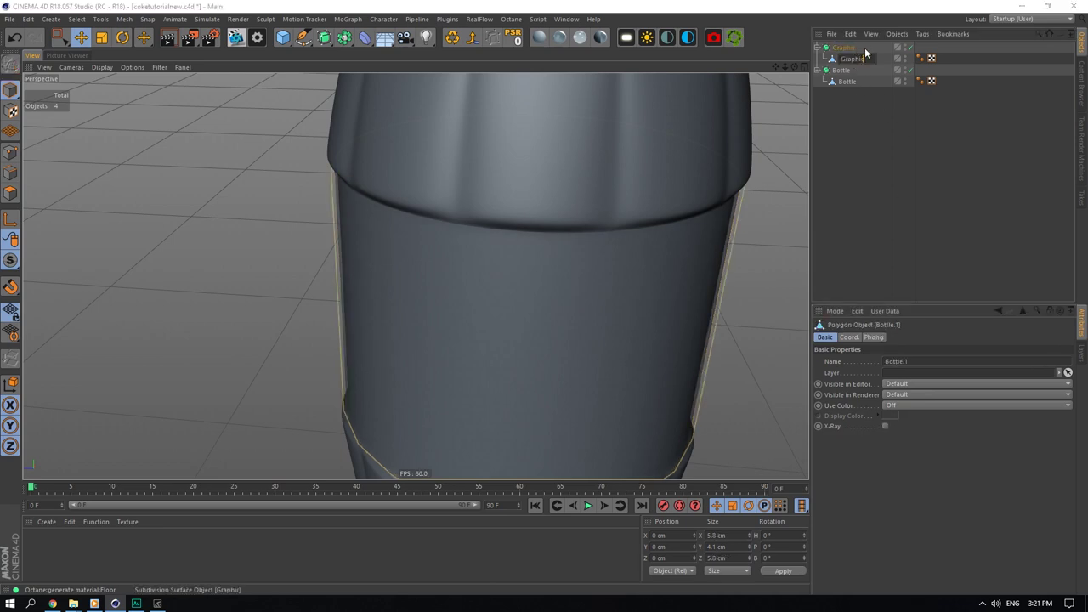
# Step: Add a Display tag to the Graphic subdivision object with Gouraud Shading (Lines) as shading mode and Isoparms as style
pyautogui.click(851, 49)
pyautogui.rightClick(852, 49)
pyautogui.moveTo(897, 55)
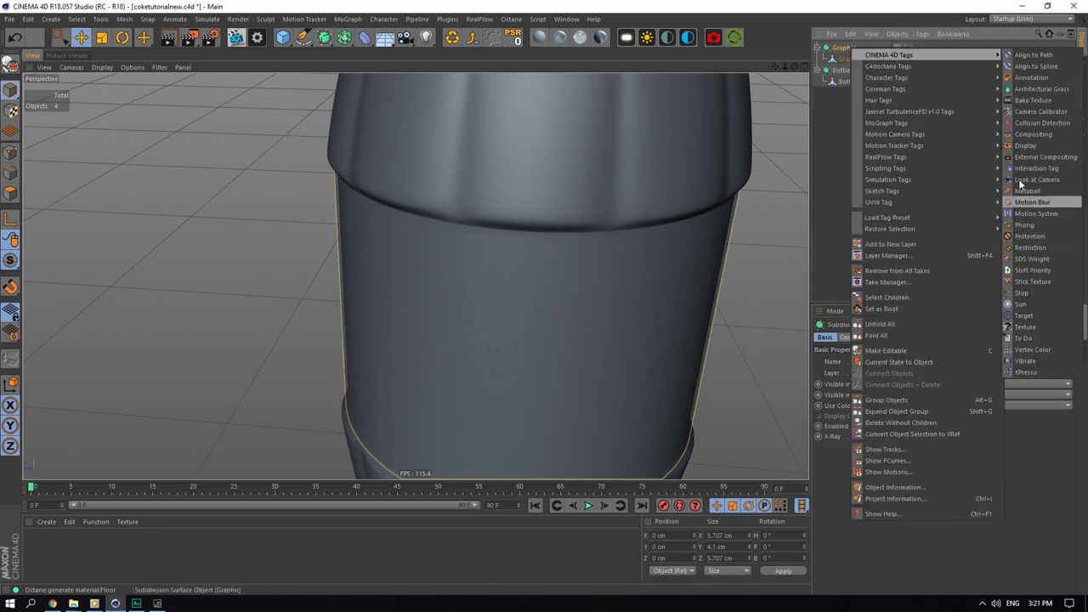
pyautogui.click(1038, 146)
pyautogui.click(841, 361)
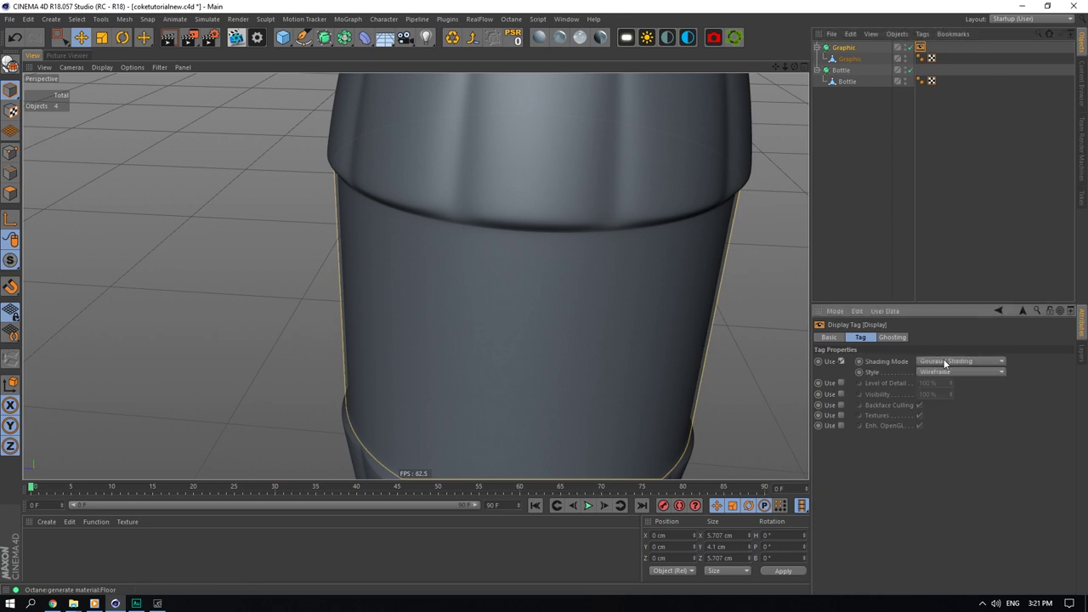
pyautogui.click(957, 371)
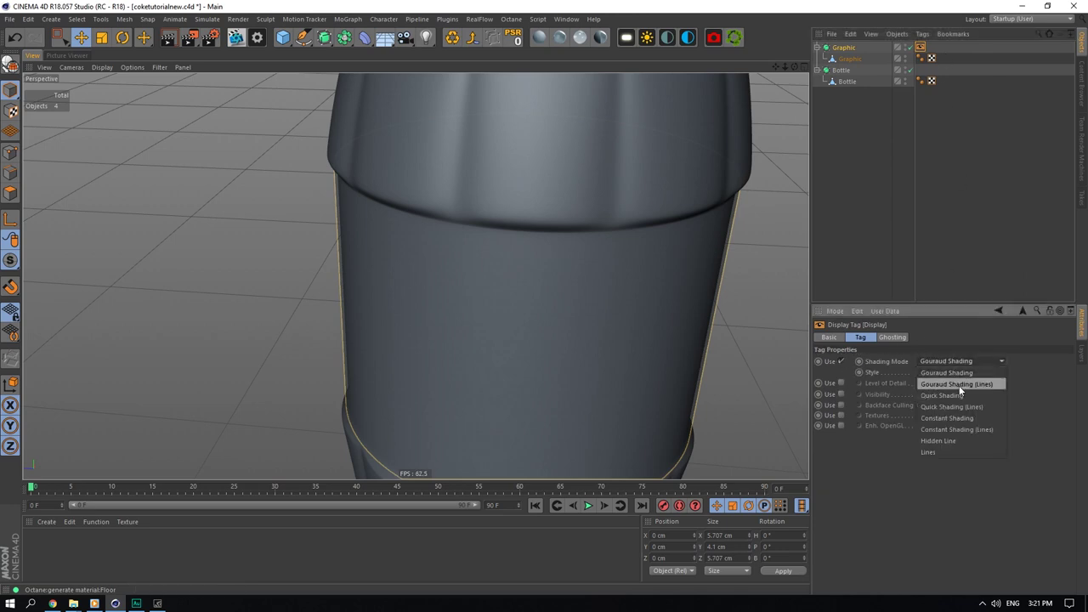
pyautogui.click(958, 385)
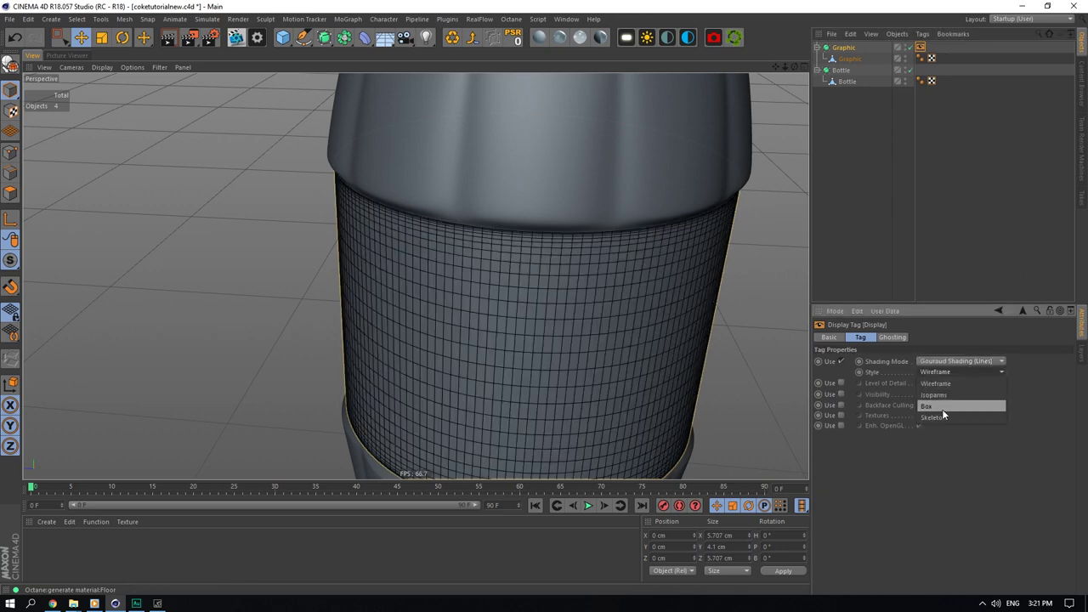
pyautogui.click(948, 395)
pyautogui.click(884, 265)
# Step: Turn off the Bottle's smoothing, copy its polygon mesh outside the Subdivision Surface, and rename the copy as Bottlesave
pyautogui.keyDown('alt'); pyautogui.moveTo(416, 276); pyautogui.dragTo(429, 279); pyautogui.keyUp('alt')
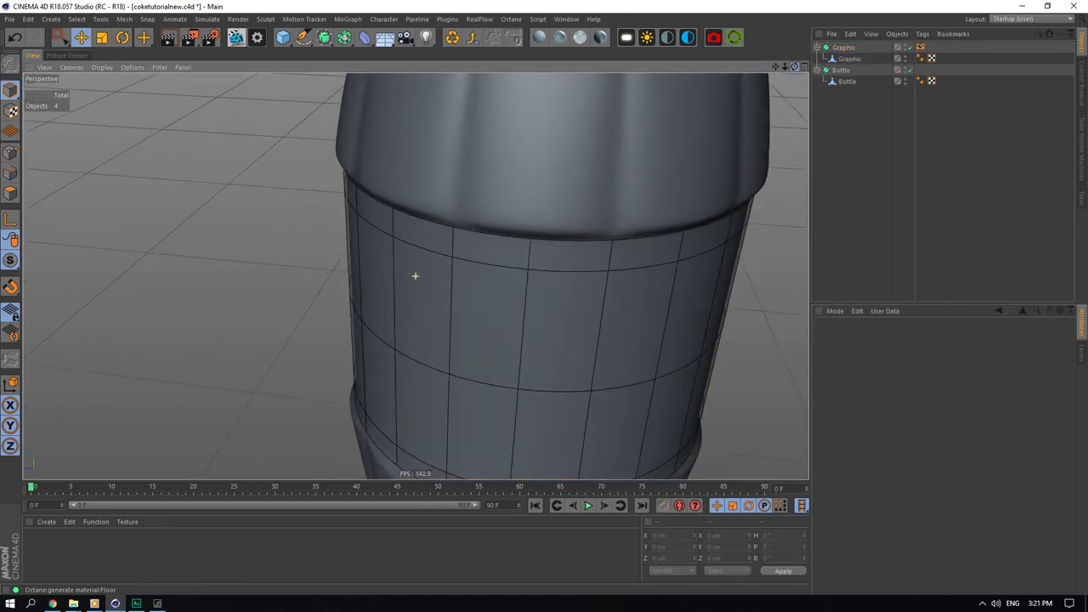
pyautogui.keyDown('alt'); pyautogui.moveTo(416, 276); pyautogui.dragTo(289, 276, button='right'); pyautogui.keyUp('alt')
pyautogui.keyDown('alt'); pyautogui.moveTo(416, 276); pyautogui.dragTo(424, 409, button='middle'); pyautogui.keyUp('alt')
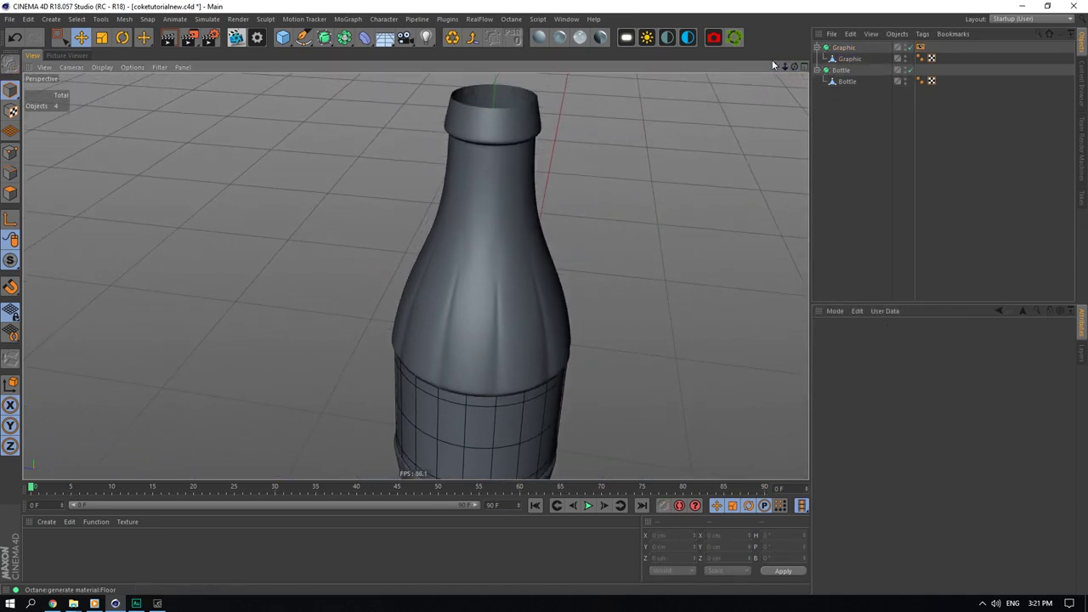
pyautogui.moveTo(775, 66); pyautogui.dragTo(780, 131)
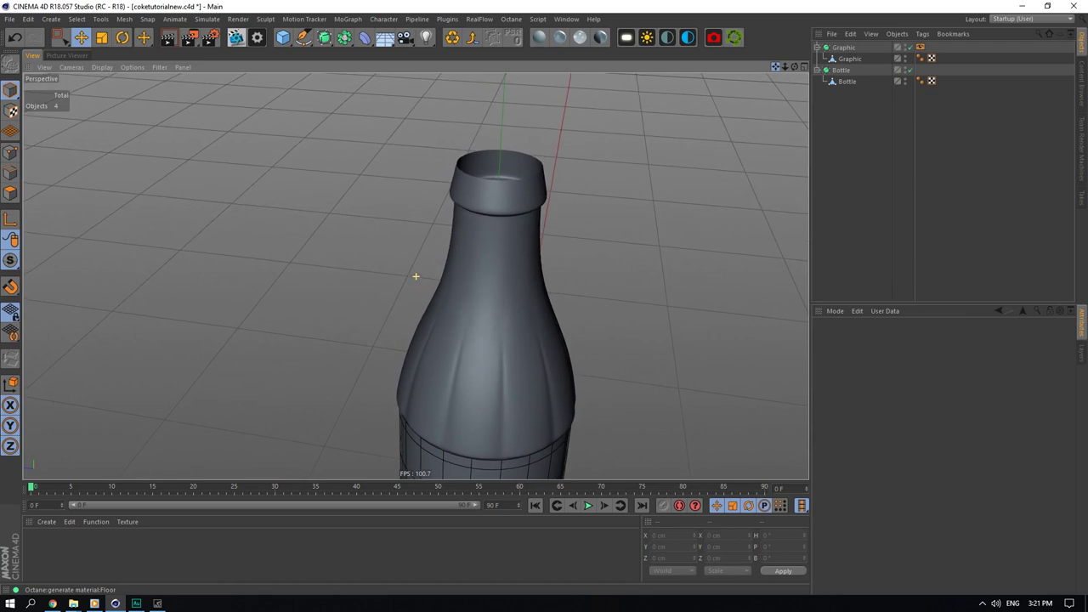
pyautogui.moveTo(785, 68); pyautogui.dragTo(727, 68)
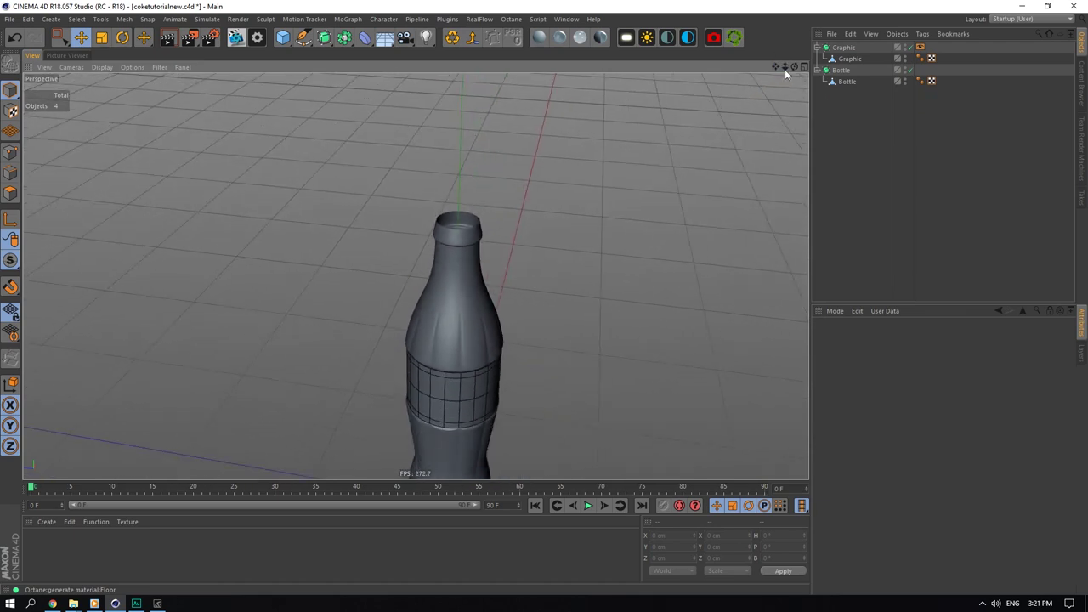
pyautogui.click(470, 236)
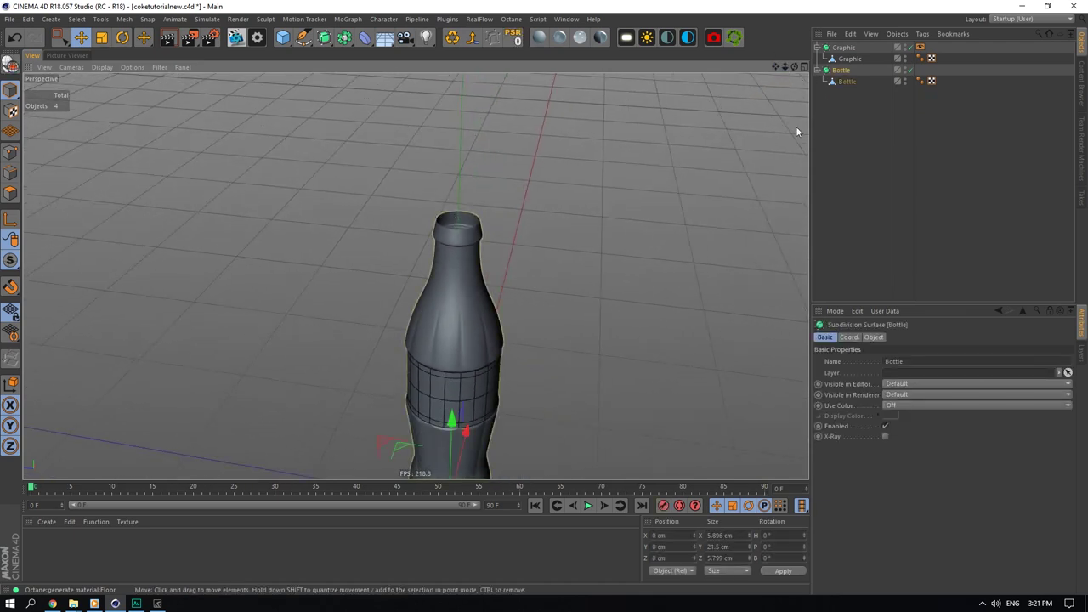
pyautogui.click(910, 70)
pyautogui.click(852, 82)
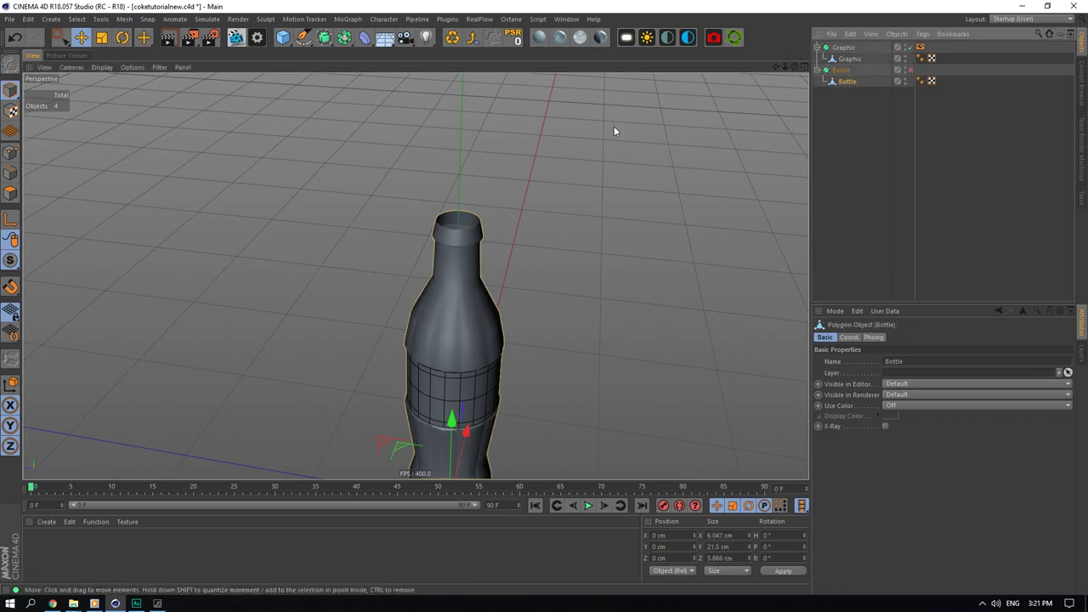
pyautogui.keyDown('ctrl'); pyautogui.moveTo(845, 82); pyautogui.dragTo(845, 106); pyautogui.keyUp('ctrl')
pyautogui.doubleClick(851, 93)
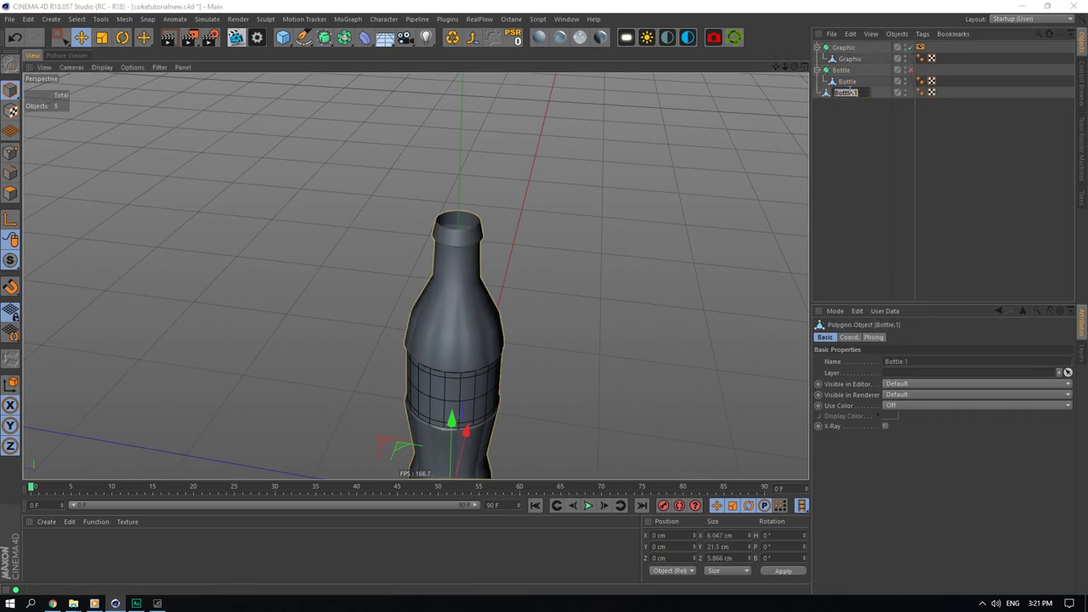
pyautogui.write('save')
pyautogui.press('Return')
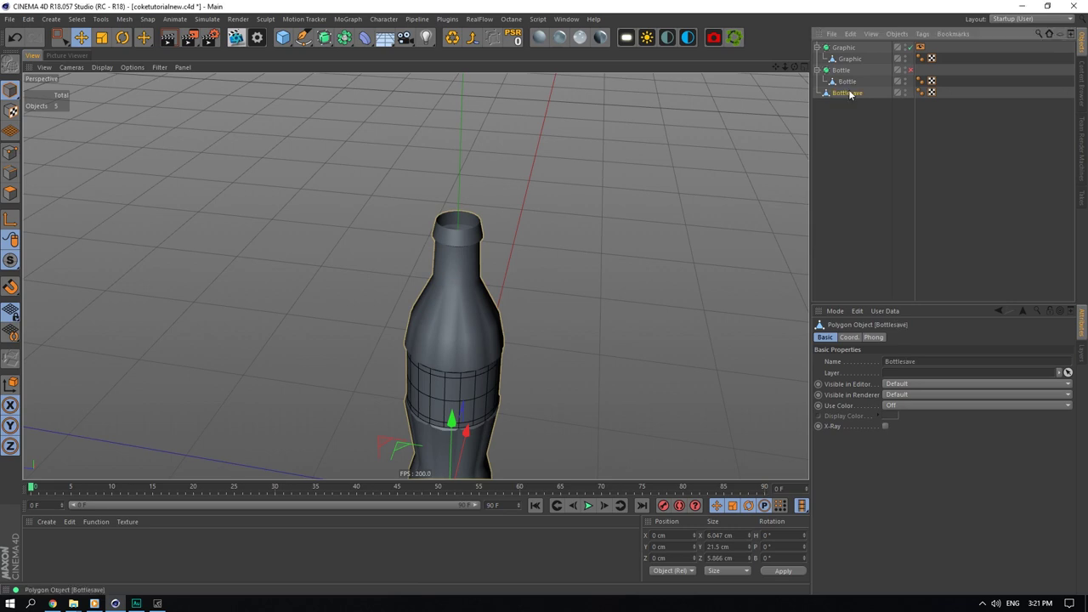
# Step: Create a new layer, assign the Bottlesave mesh to it, and name the layer meshsaves
pyautogui.click(1082, 352)
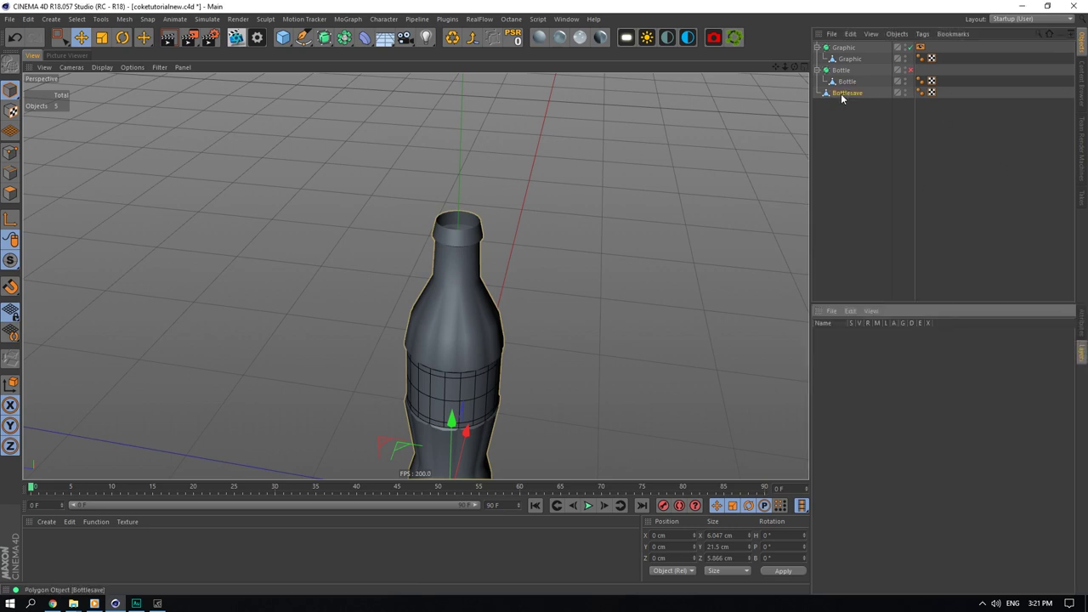
pyautogui.rightClick(884, 346)
pyautogui.click(901, 388)
pyautogui.moveTo(842, 93); pyautogui.dragTo(840, 333)
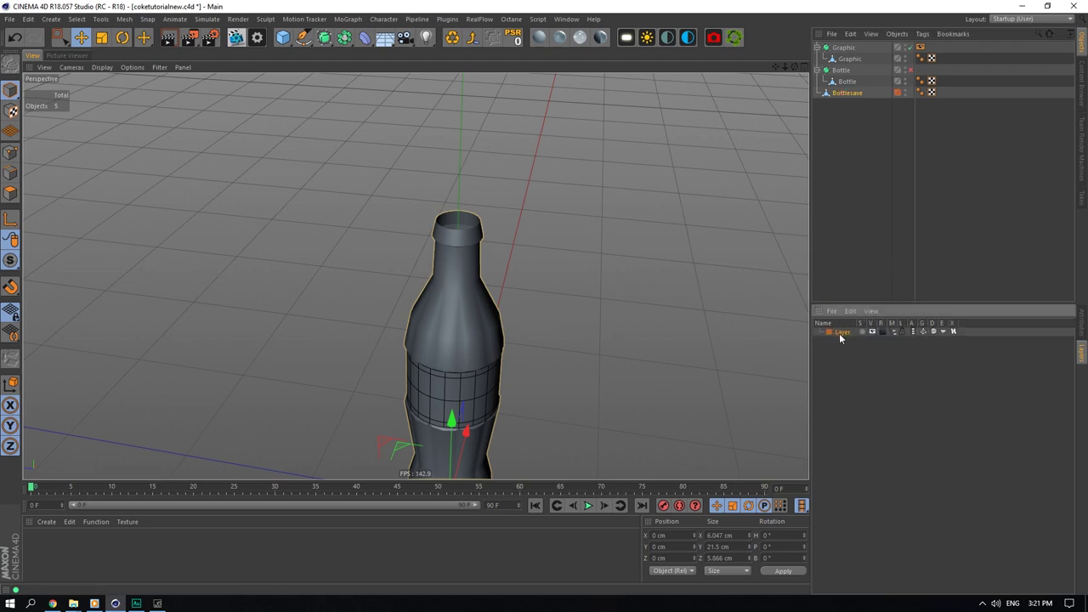
pyautogui.doubleClick(840, 333)
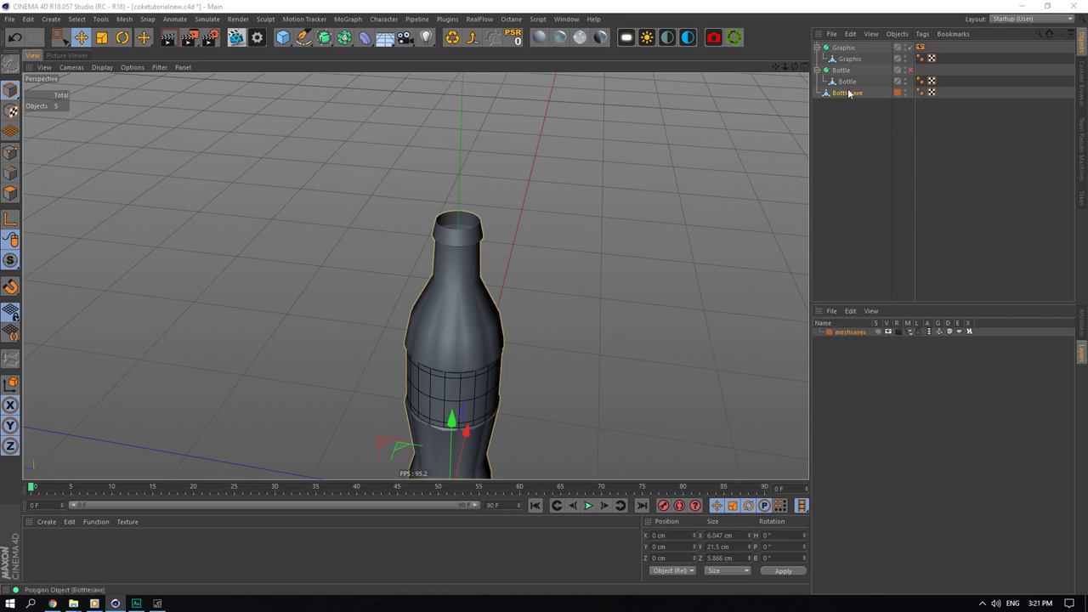
# Step: Change the meshsaves layer's colour to fully saturated, full-brightness red
pyautogui.doubleClick(829, 332)
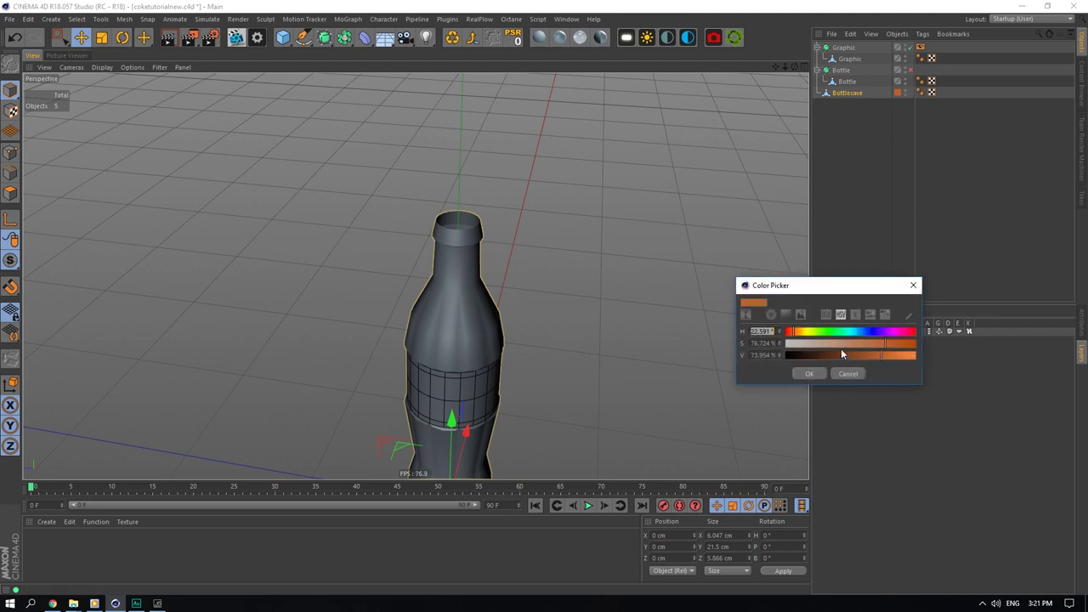
pyautogui.moveTo(797, 334); pyautogui.dragTo(783, 334)
pyautogui.moveTo(884, 344); pyautogui.dragTo(922, 355)
pyautogui.click(811, 373)
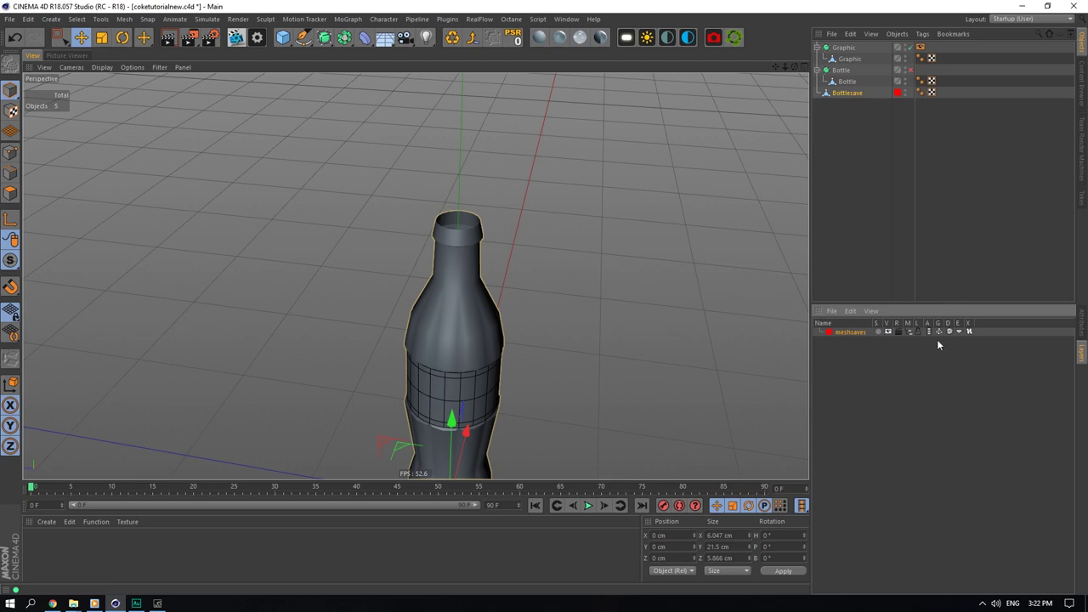
# Step: Hide the meshsaves layer's objects from the managers and lock the layer
pyautogui.click(910, 333)
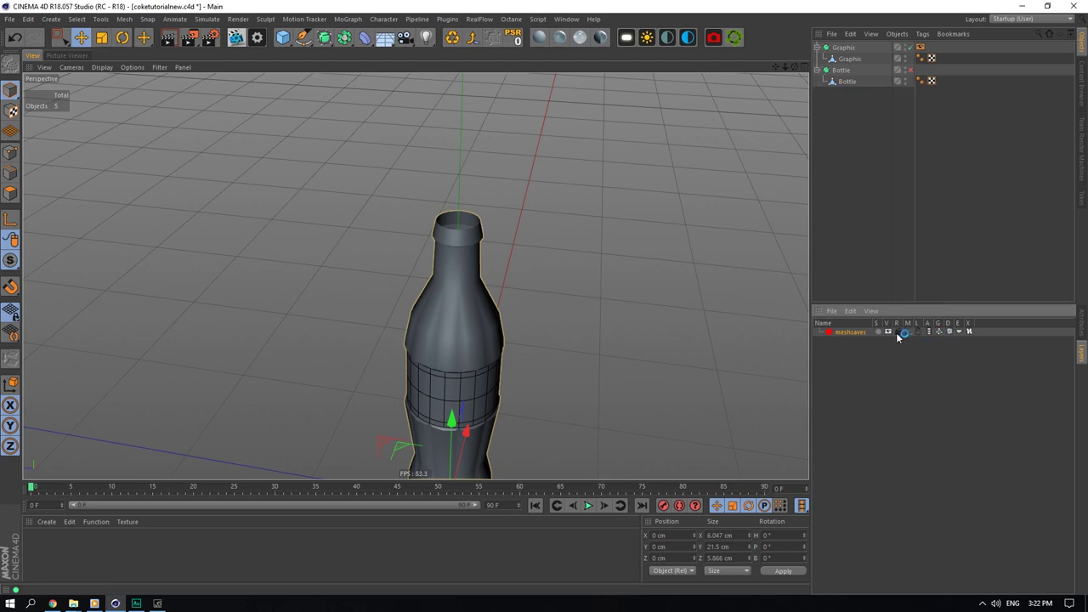
pyautogui.click(917, 332)
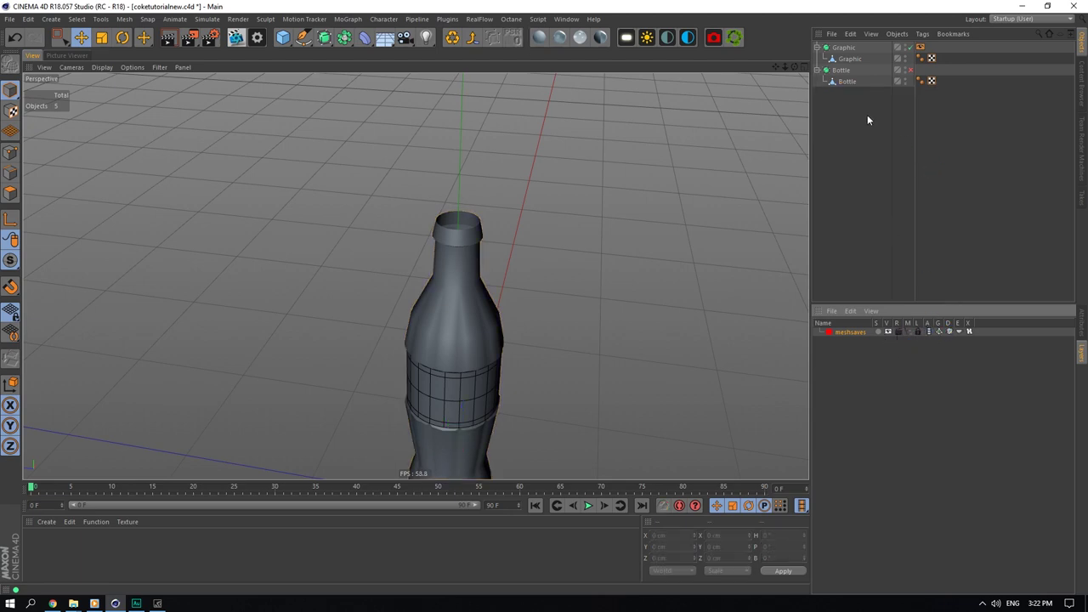
pyautogui.click(1081, 322)
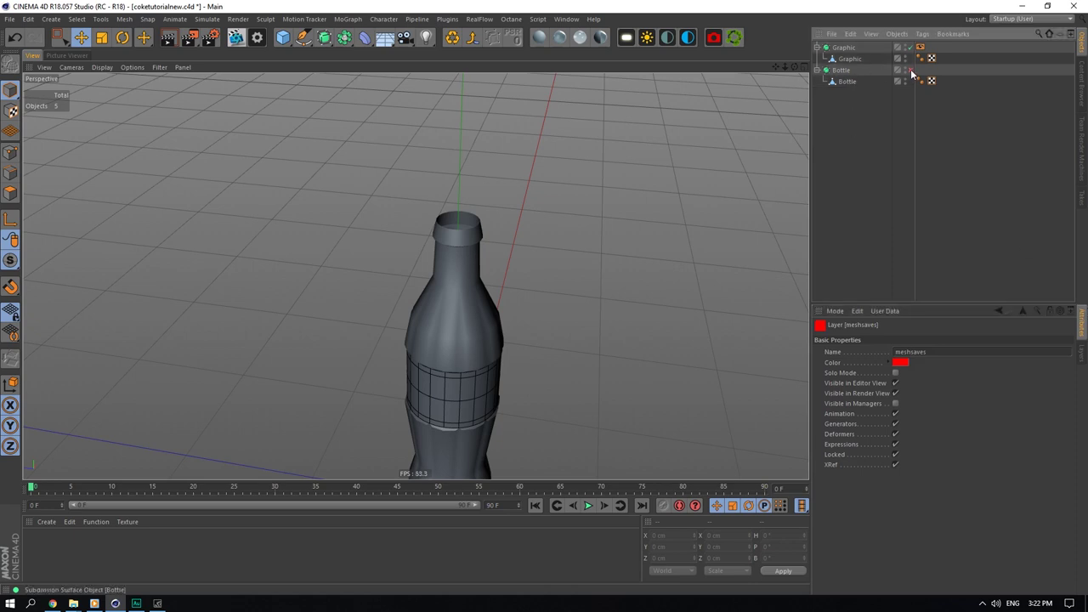
# Step: Turn the Bottle's smoothing back on and hide the meshsaves layer in the editor view
pyautogui.click(860, 80)
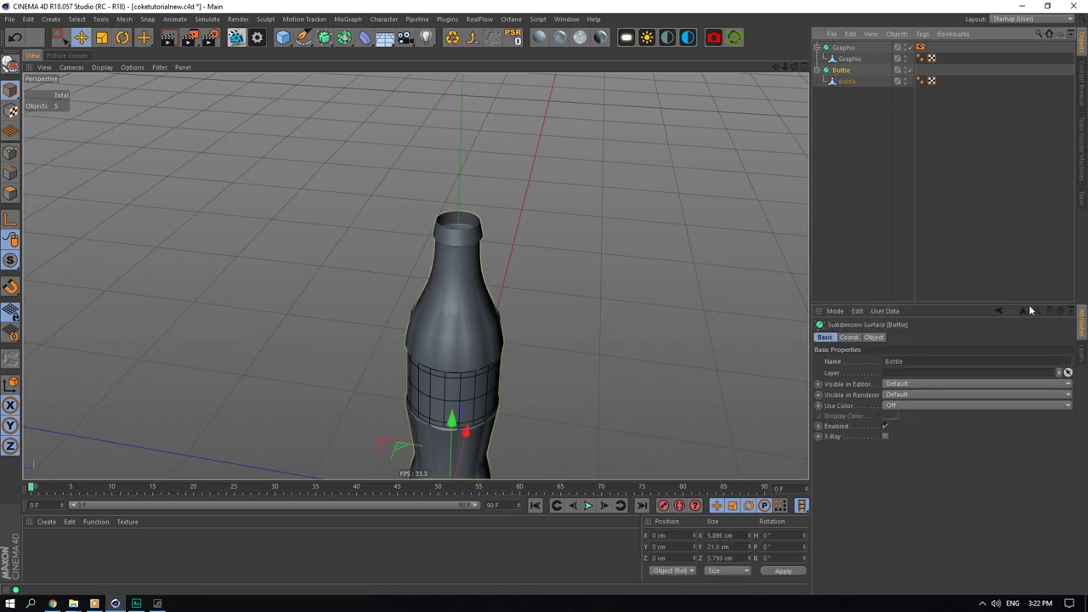
pyautogui.click(1081, 353)
pyautogui.click(878, 332)
pyautogui.click(879, 332)
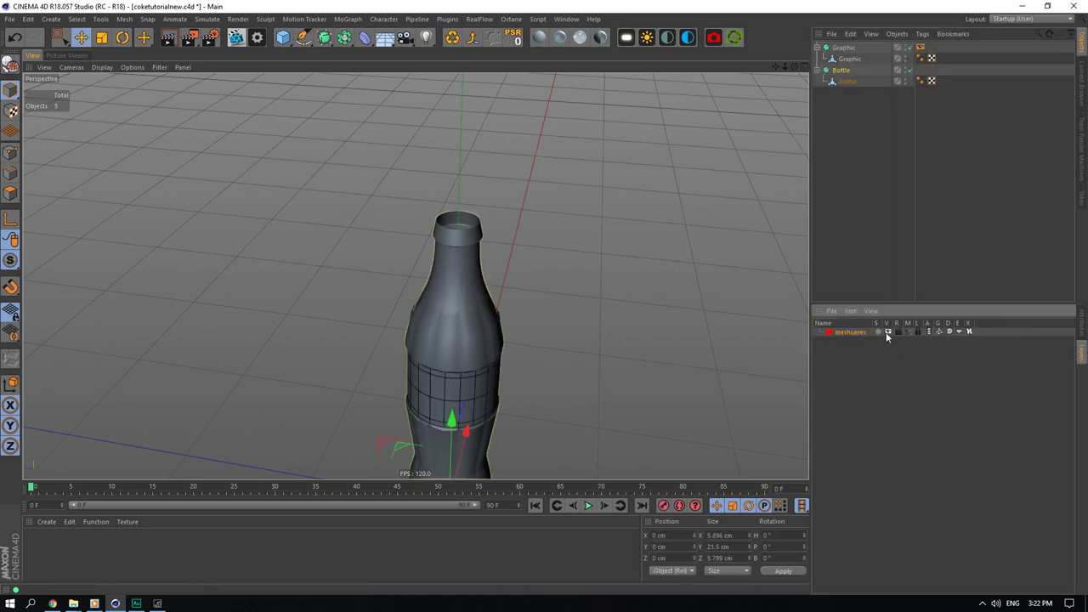
pyautogui.click(888, 332)
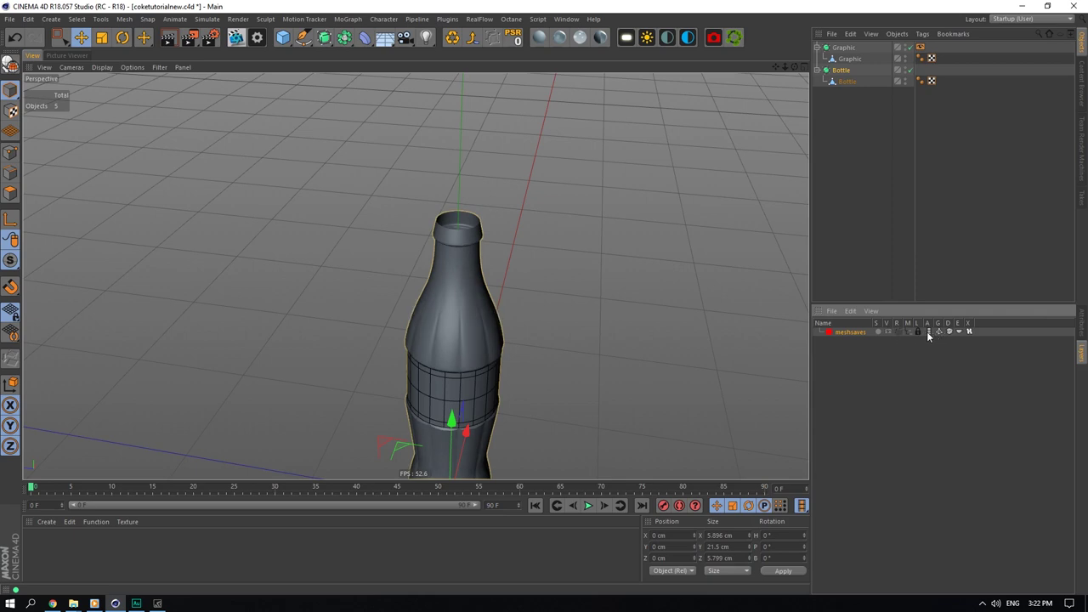
# Step: Turn off the Bottle's smoothing and rectangle-select all of its polygons in polygon mode
pyautogui.click(1081, 323)
pyautogui.click(850, 120)
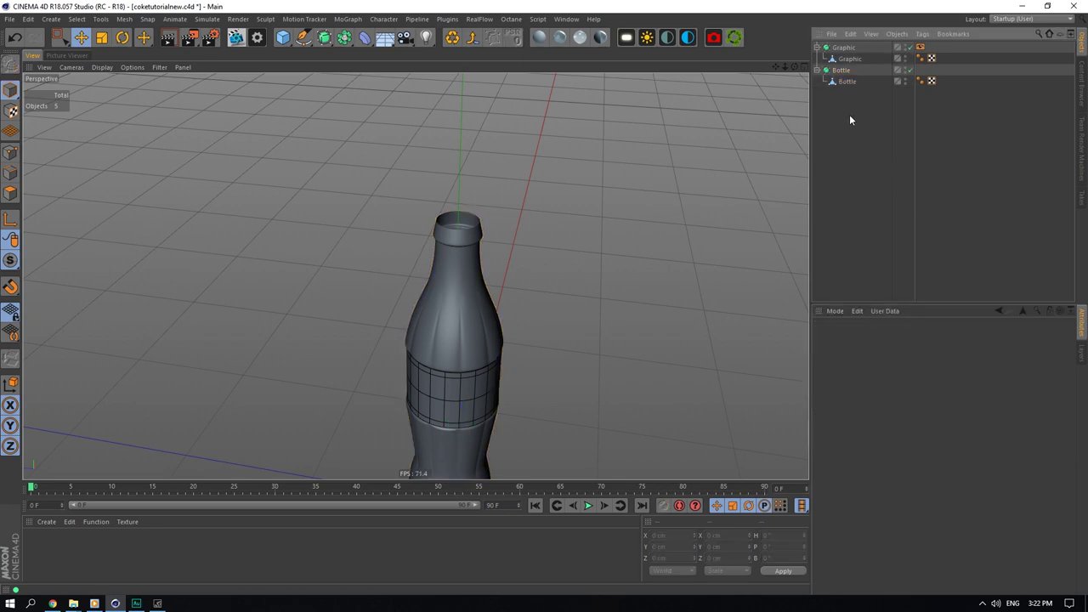
pyautogui.click(841, 71)
pyautogui.click(847, 83)
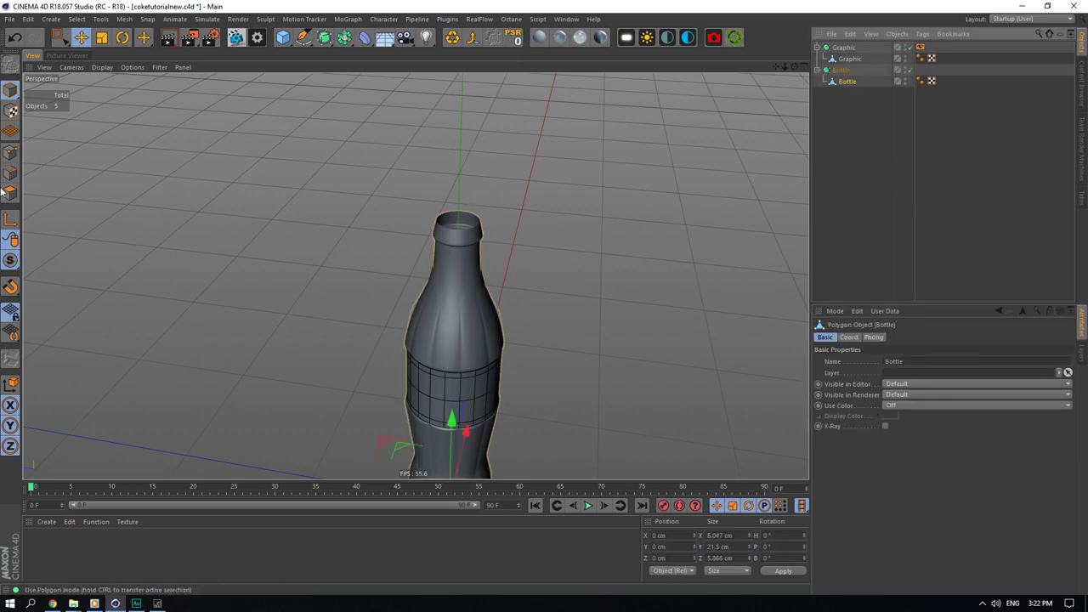
pyautogui.click(11, 193)
pyautogui.scroll(-5, 437, 264)
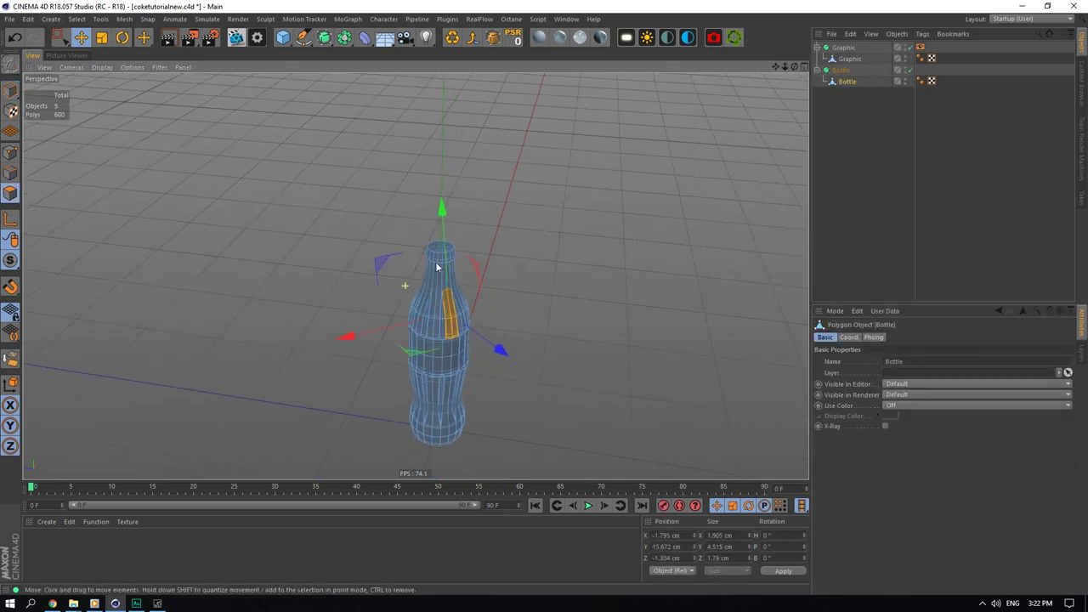
pyautogui.click(909, 71)
pyautogui.click(64, 39)
pyautogui.moveTo(549, 105); pyautogui.dragTo(263, 464)
pyautogui.scroll(10, 435, 272)
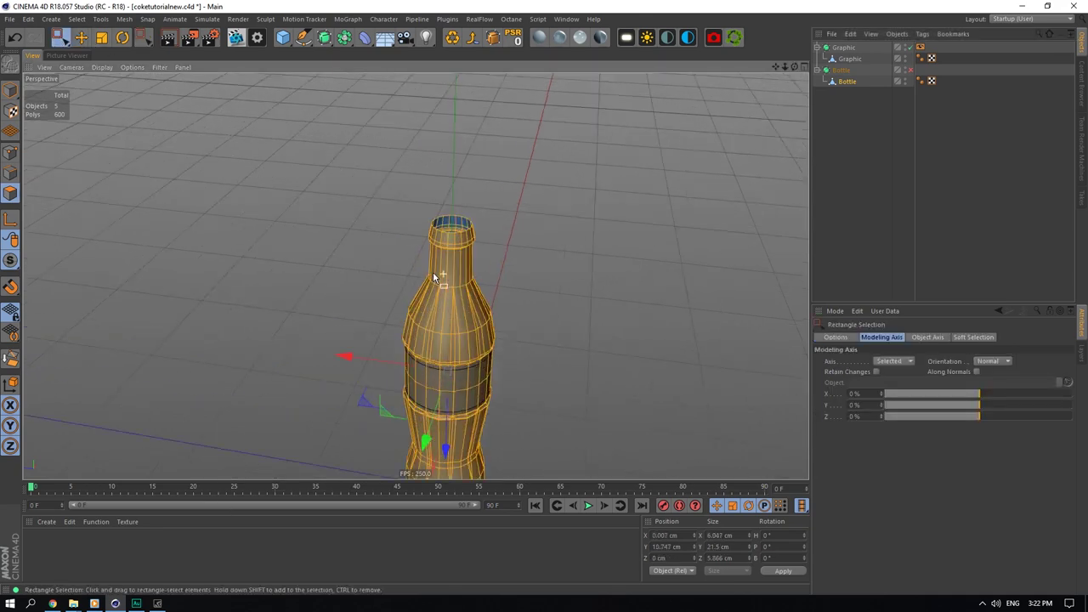
# Step: Cut an edge loop around the centre of the Bottle's underside at about 36% offset, with smoothing off
pyautogui.moveTo(795, 67); pyautogui.dragTo(752, 67)
pyautogui.keyDown('alt'); pyautogui.moveTo(379, 374); pyautogui.dragTo(323, 374, button='right'); pyautogui.keyUp('alt')
pyautogui.keyDown('alt'); pyautogui.moveTo(379, 374); pyautogui.dragTo(379, 196, button='middle'); pyautogui.keyUp('alt')
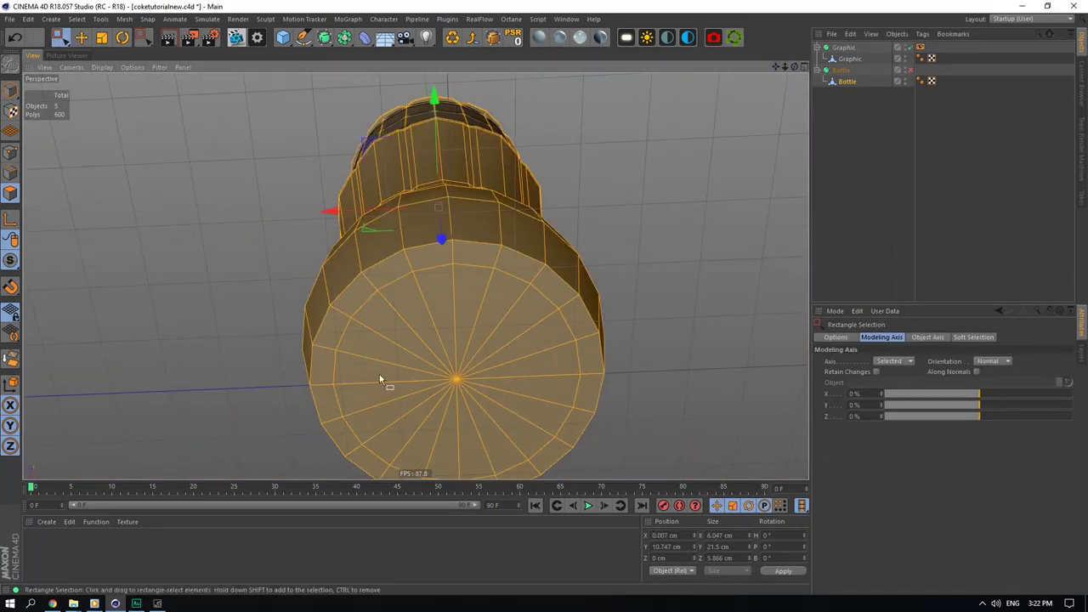
pyautogui.click(935, 129)
pyautogui.click(910, 71)
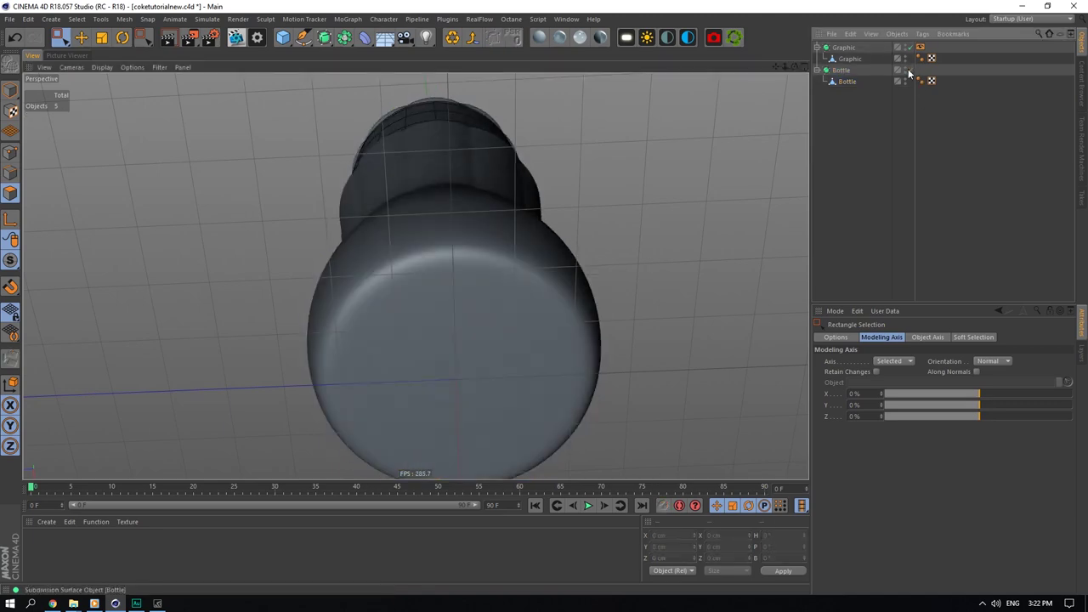
pyautogui.click(840, 81)
pyautogui.keyDown('alt'); pyautogui.moveTo(502, 316); pyautogui.dragTo(511, 299, button='right'); pyautogui.keyUp('alt')
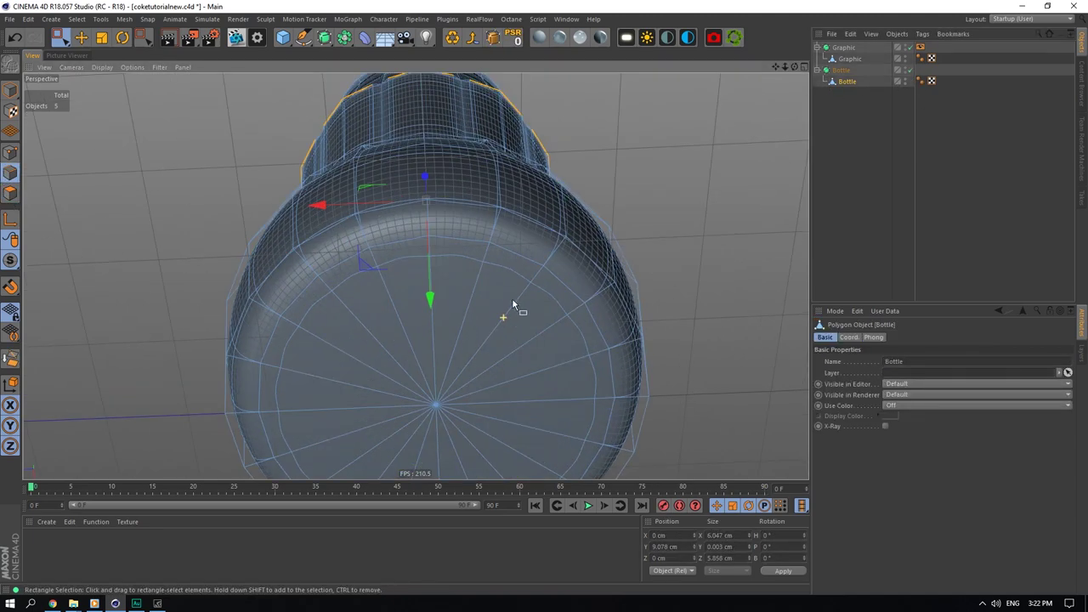
pyautogui.rightClick(512, 299)
pyautogui.click(913, 75)
pyautogui.click(910, 72)
pyautogui.rightClick(537, 247)
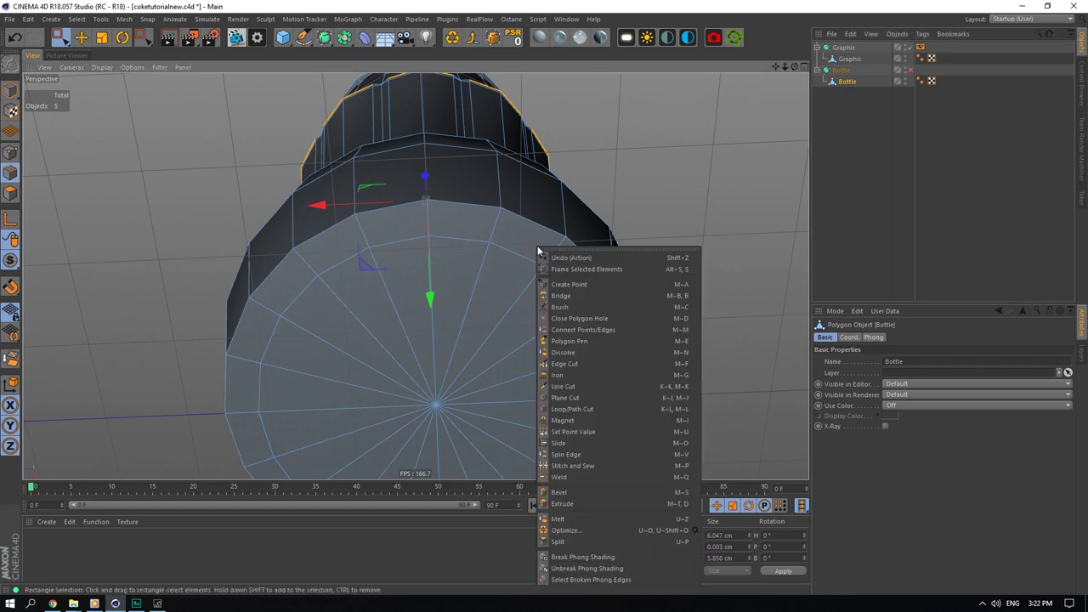
pyautogui.click(589, 409)
pyautogui.click(528, 342)
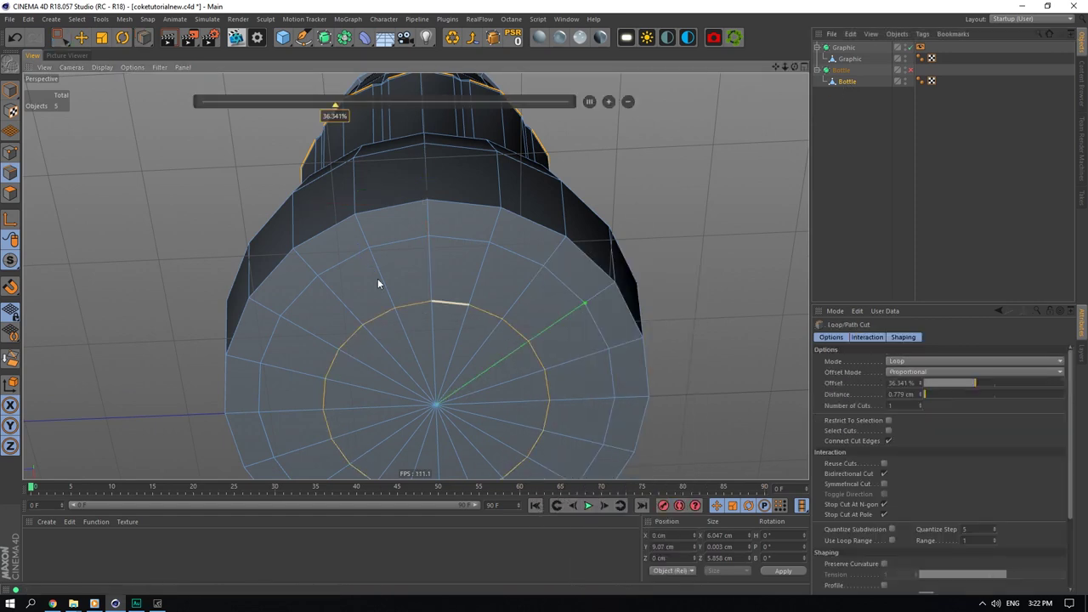
# Step: Select the new inner loop with its centre spokes, raise them about 0.37 cm into the bottle, and turn smoothing on
pyautogui.click(81, 36)
pyautogui.doubleClick(378, 321)
pyautogui.moveTo(63, 38); pyautogui.dragTo(105, 58)
pyautogui.keyDown('shift'); pyautogui.moveTo(429, 387); pyautogui.dragTo(424, 399); pyautogui.keyUp('shift')
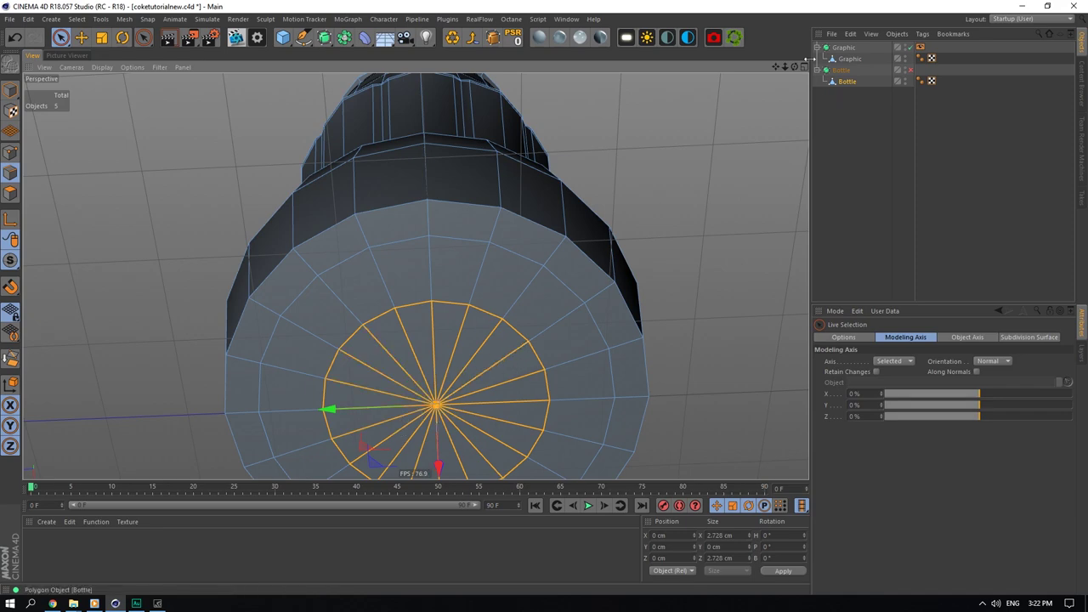
pyautogui.moveTo(795, 66); pyautogui.dragTo(799, 73)
pyautogui.moveTo(440, 470); pyautogui.dragTo(443, 442)
pyautogui.click(909, 71)
pyautogui.click(882, 100)
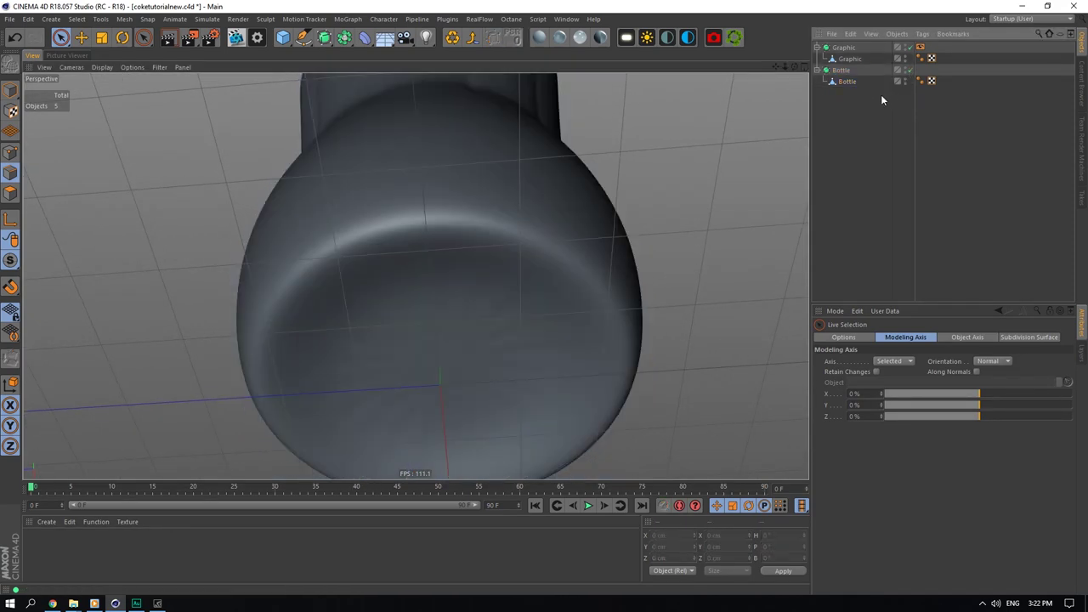
# Step: With smoothing off, cut another edge loop just inside the rim of the Bottle's base recess
pyautogui.moveTo(794, 67); pyautogui.dragTo(803, 72)
pyautogui.click(910, 71)
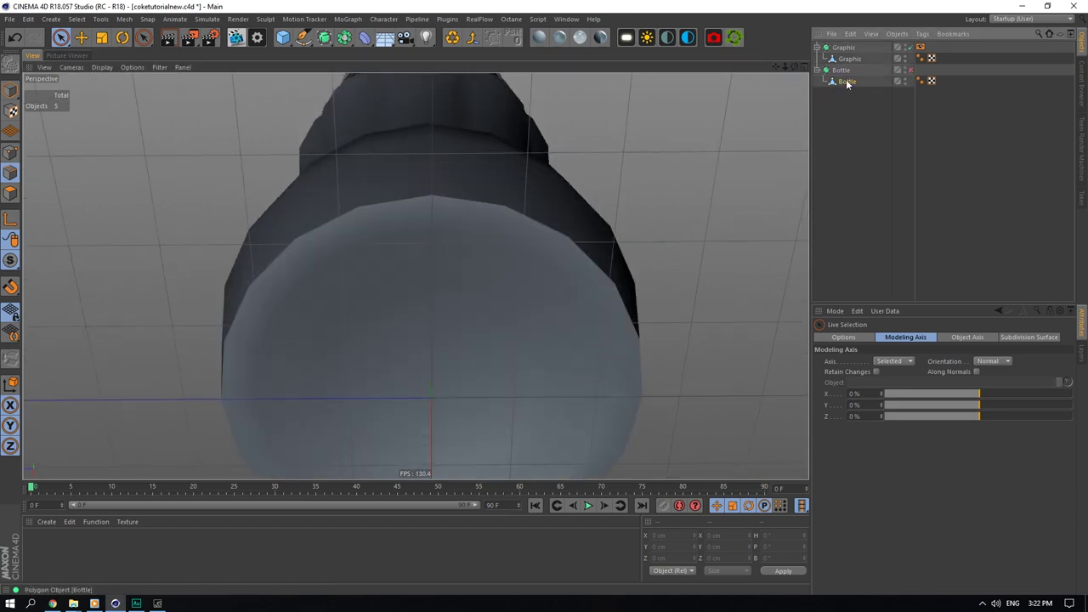
pyautogui.click(847, 83)
pyautogui.press('m')
pyautogui.press('a')
pyautogui.rightClick(564, 379)
pyautogui.click(563, 406)
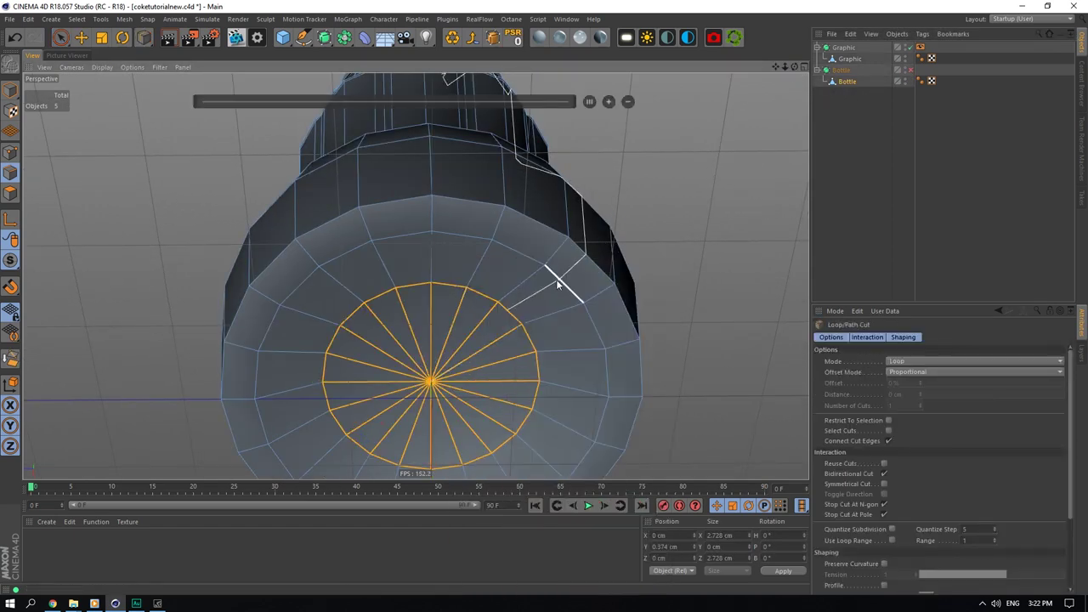
pyautogui.click(540, 277)
# Step: Select the new recess loop and scale it outward to about 4.3 cm across with smoothing on
pyautogui.click(82, 39)
pyautogui.doubleClick(301, 298)
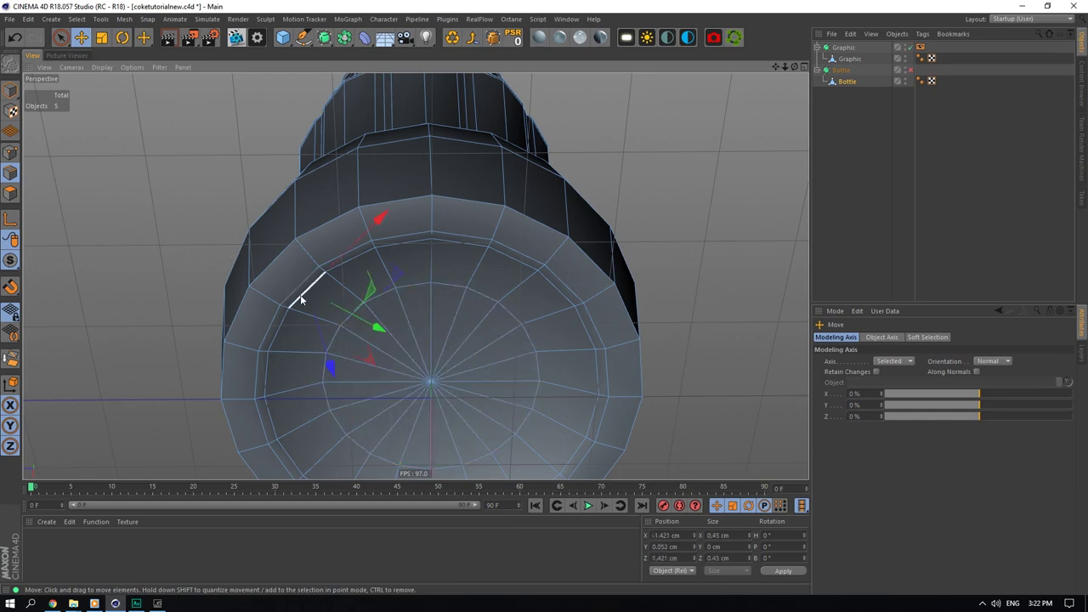
pyautogui.click(910, 70)
pyautogui.click(102, 38)
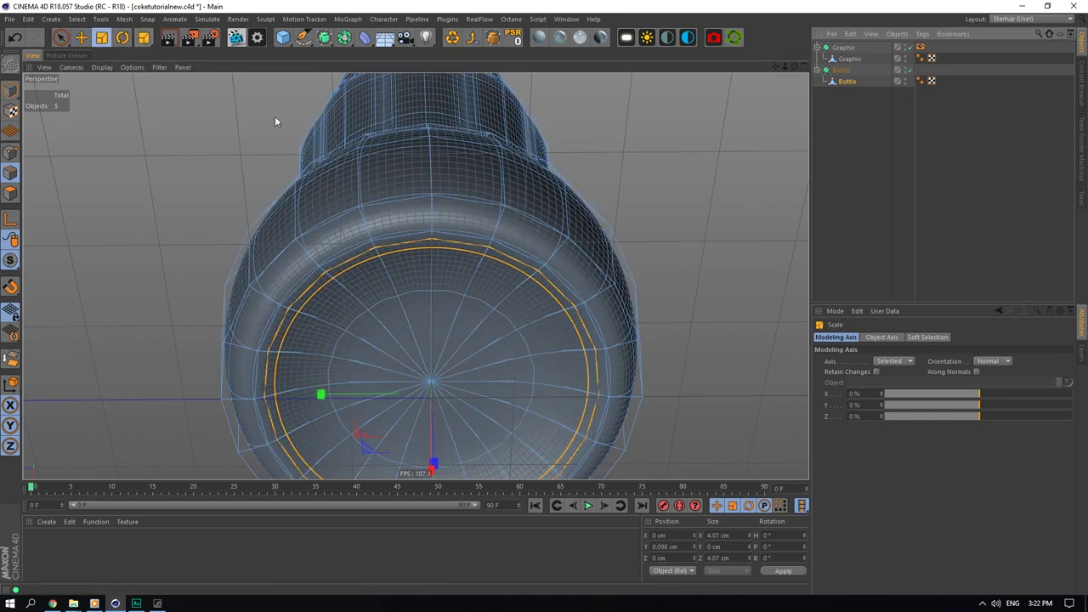
pyautogui.moveTo(277, 122); pyautogui.dragTo(409, 151)
pyautogui.click(920, 163)
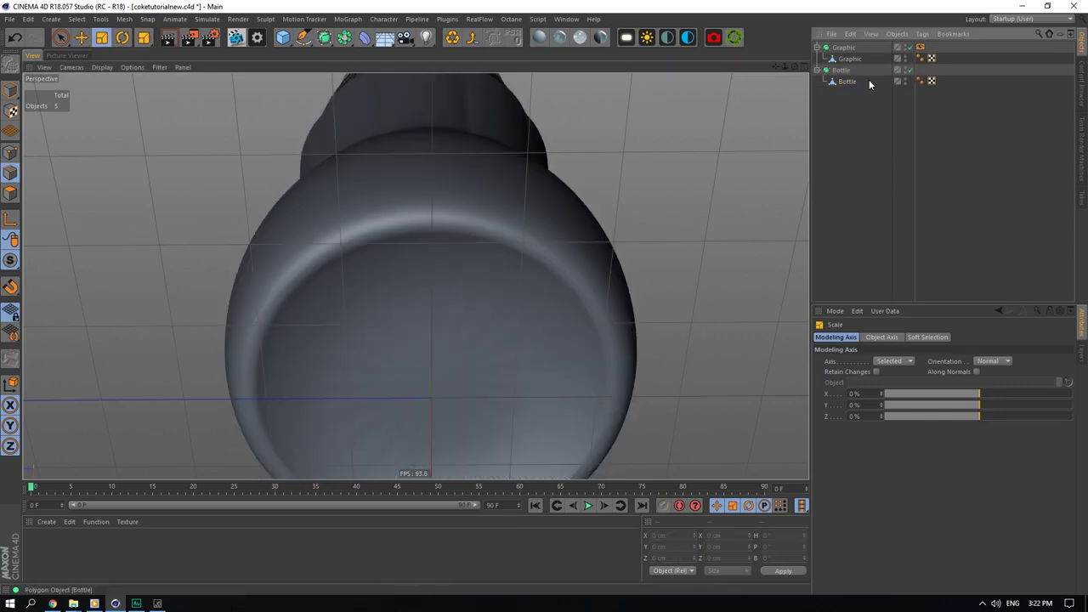
# Step: Add the neighbouring rim loop to the selection, scale both inward to about 4.07 cm across, and turn smoothing back on
pyautogui.click(910, 71)
pyautogui.click(847, 82)
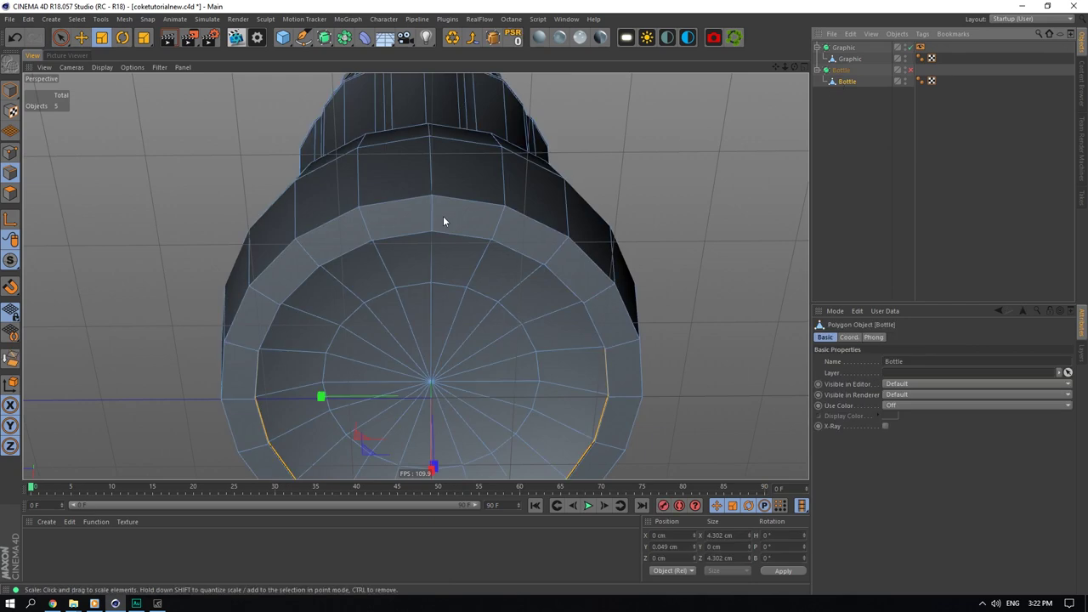
pyautogui.keyDown('shift'); pyautogui.doubleClick(301, 289); pyautogui.keyUp('shift')
pyautogui.moveTo(608, 170); pyautogui.dragTo(647, 150)
pyautogui.click(911, 71)
pyautogui.click(890, 142)
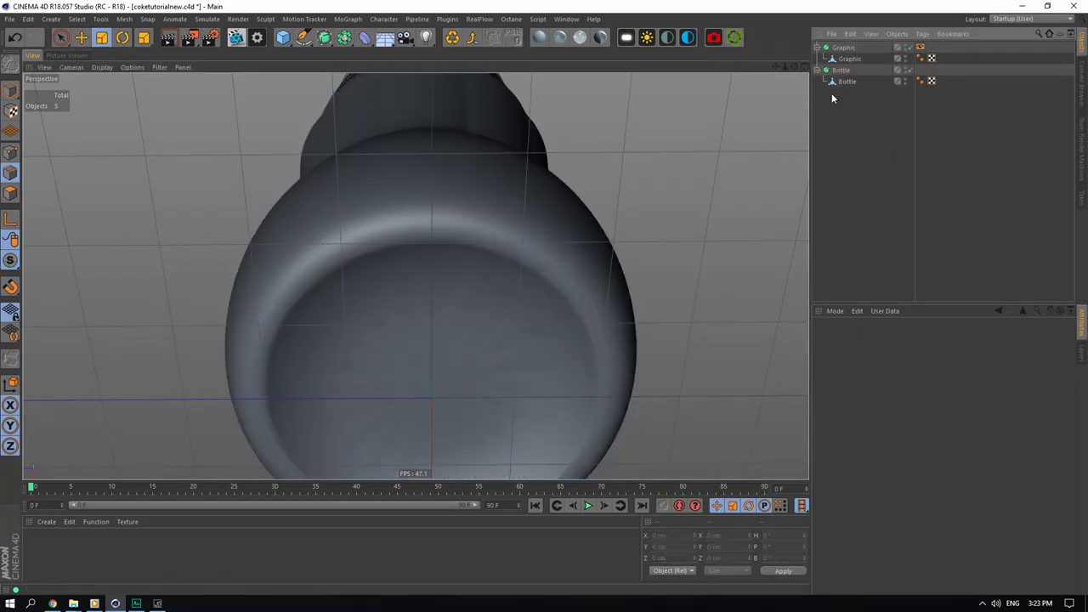
# Step: Cut an edge loop around the lower wall just above the base edge at about 16.5% offset, and turn smoothing back on
pyautogui.moveTo(795, 67); pyautogui.dragTo(794, 161)
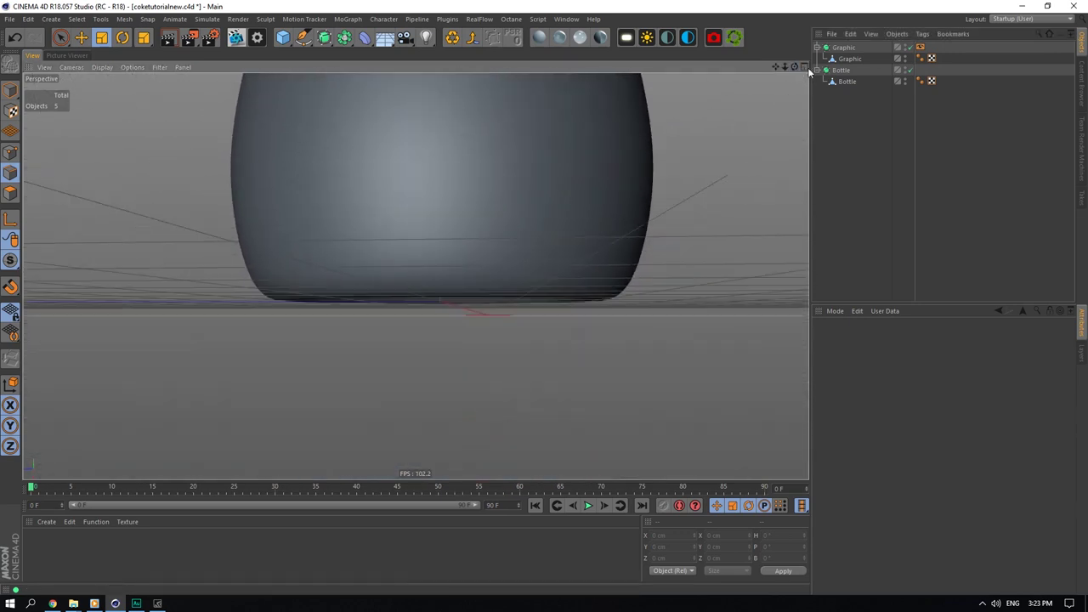
pyautogui.click(910, 71)
pyautogui.click(848, 81)
pyautogui.rightClick(417, 202)
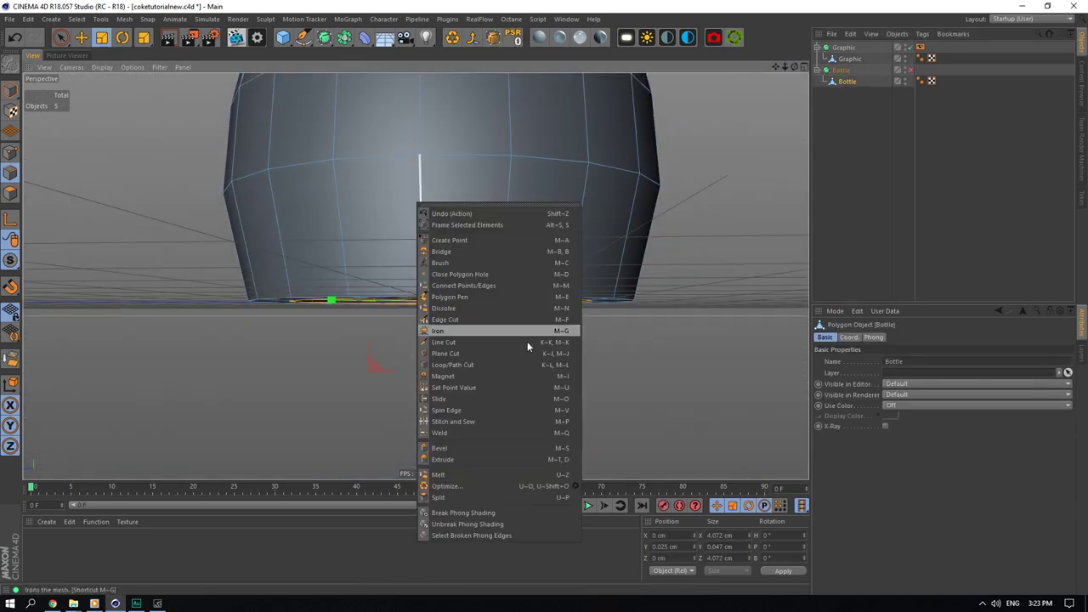
pyautogui.click(481, 366)
pyautogui.click(875, 126)
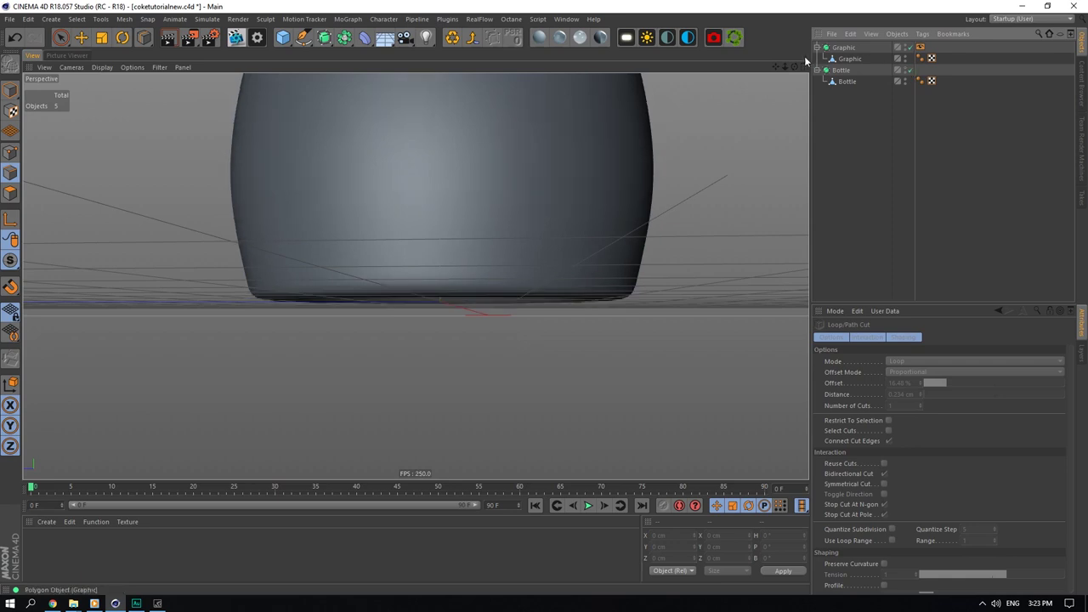
pyautogui.moveTo(795, 68); pyautogui.dragTo(795, 8)
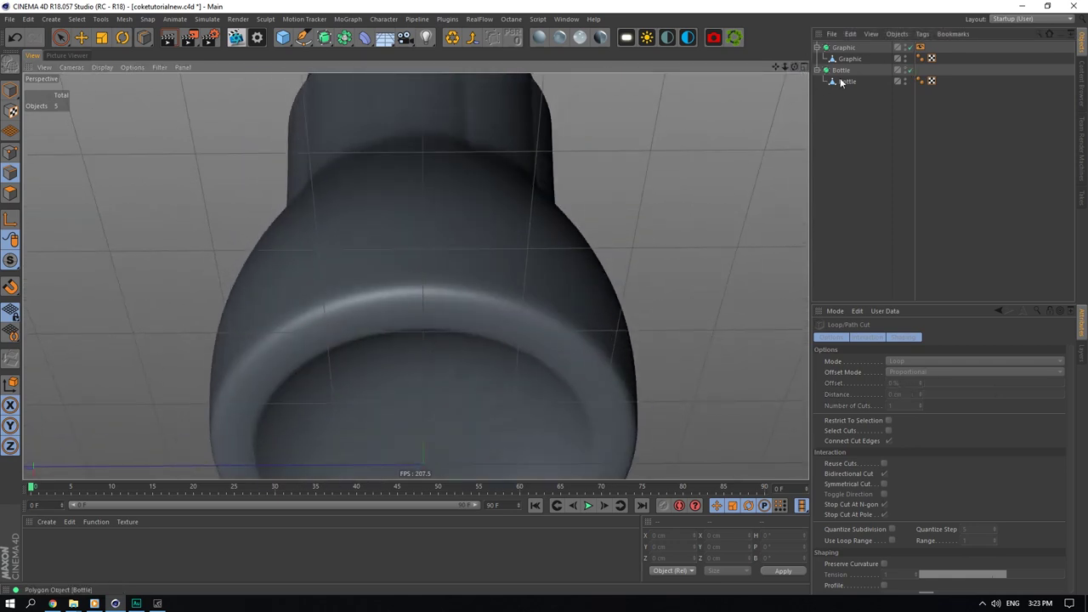
# Step: Select the base's outer edge loop and the loop above it, and try raising both about 0.09 cm with smoothing on
pyautogui.click(910, 70)
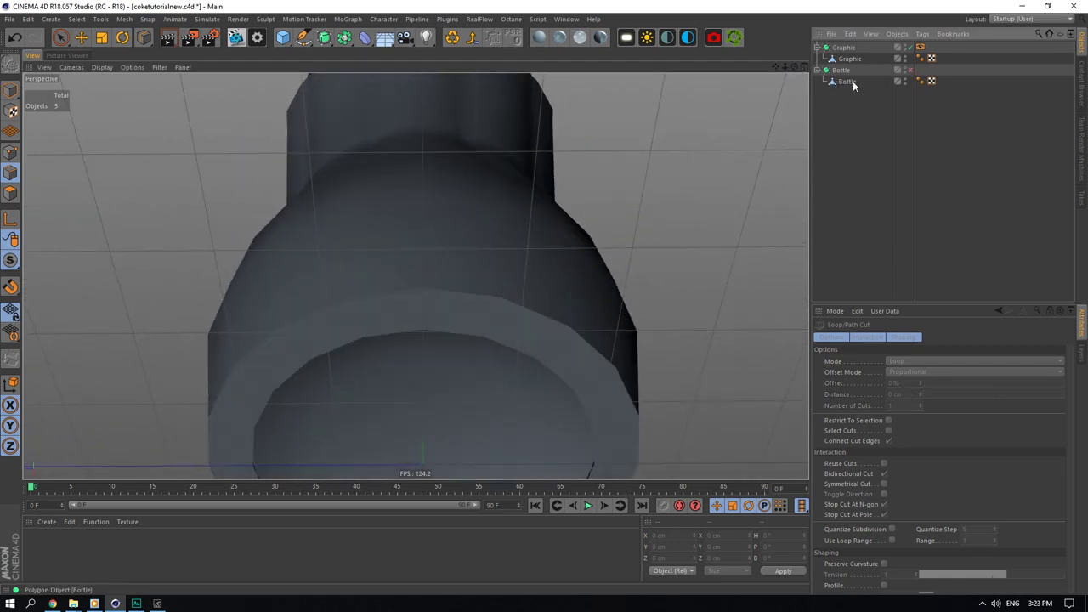
pyautogui.click(849, 82)
pyautogui.click(86, 42)
pyautogui.doubleClick(390, 293)
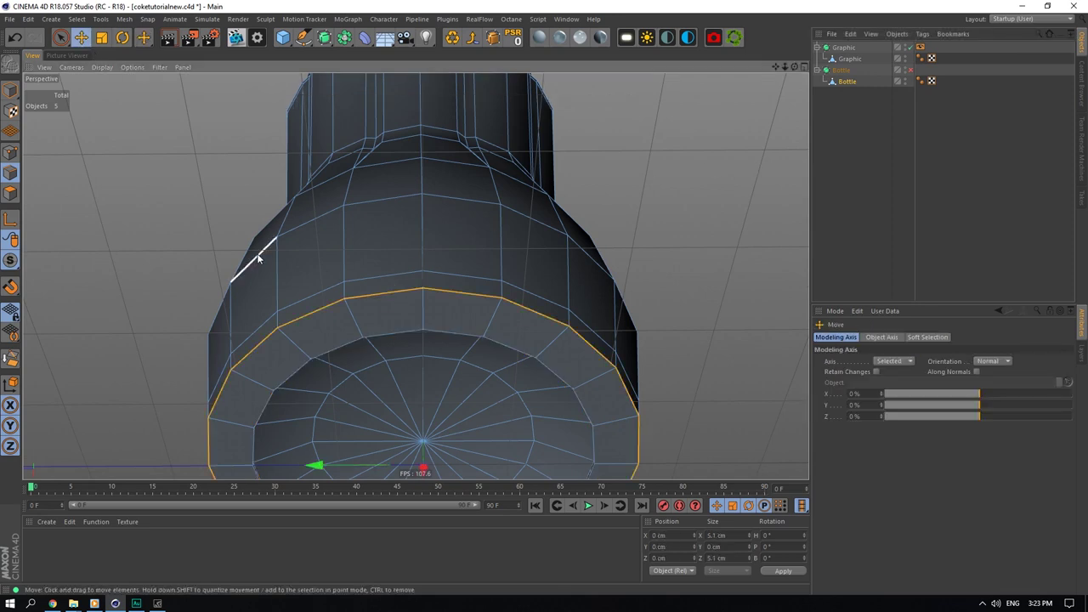
pyautogui.click(63, 39)
pyautogui.click(91, 43)
pyautogui.keyDown('shift'); pyautogui.doubleClick(377, 281); pyautogui.keyUp('shift')
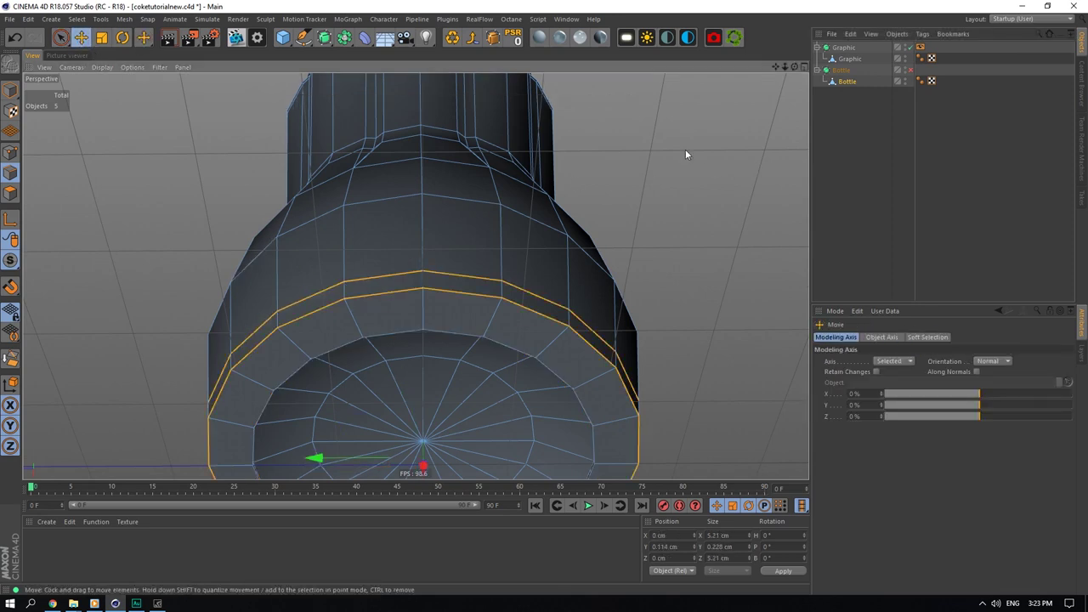
pyautogui.click(911, 71)
pyautogui.moveTo(424, 470); pyautogui.dragTo(425, 463)
pyautogui.hotkey('ctrl', 'z')
pyautogui.keyDown('alt'); pyautogui.moveTo(415, 271); pyautogui.dragTo(417, 297); pyautogui.keyUp('alt')
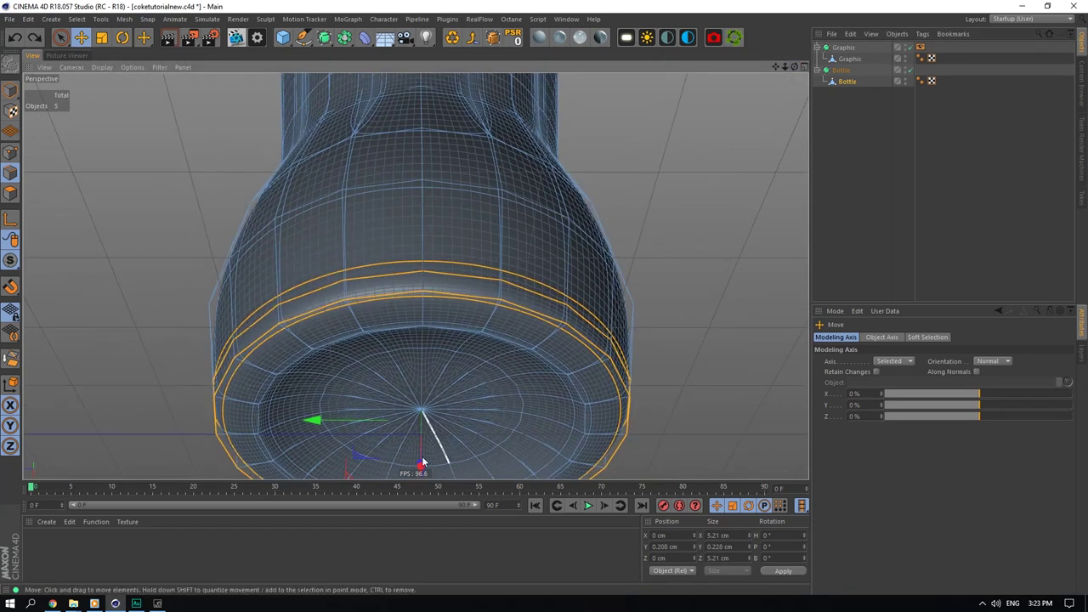
# Step: Try raising the two outer base loops further to a Y position of 0.269 cm, and undo the moves
pyautogui.moveTo(795, 68); pyautogui.dragTo(395, 289)
pyautogui.moveTo(363, 478); pyautogui.dragTo(364, 469)
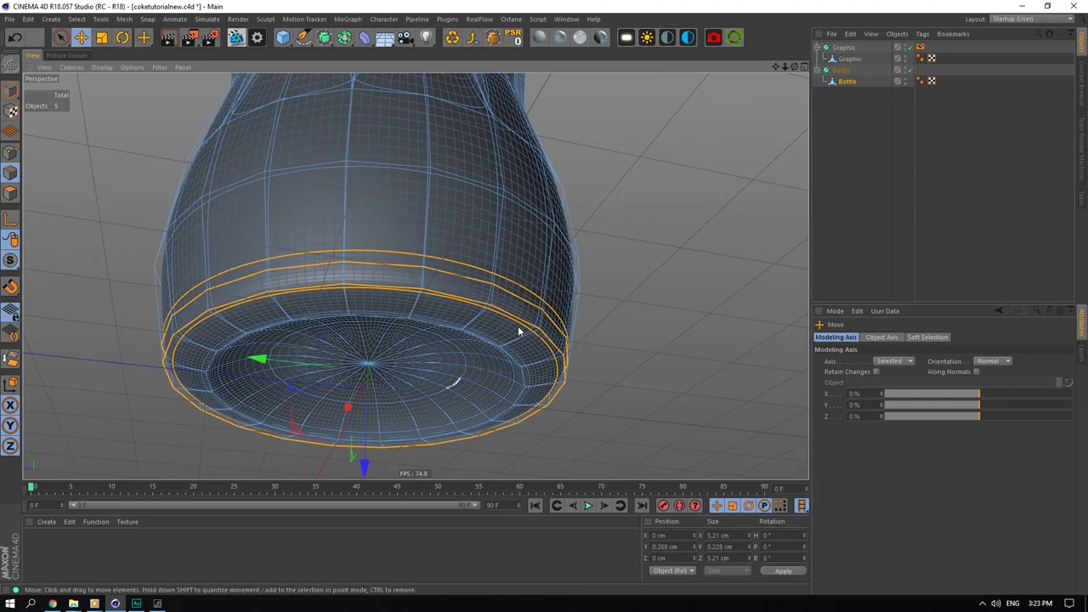
pyautogui.click(835, 127)
pyautogui.moveTo(795, 68); pyautogui.dragTo(797, 70)
pyautogui.hotkey('ctrl', 'z')
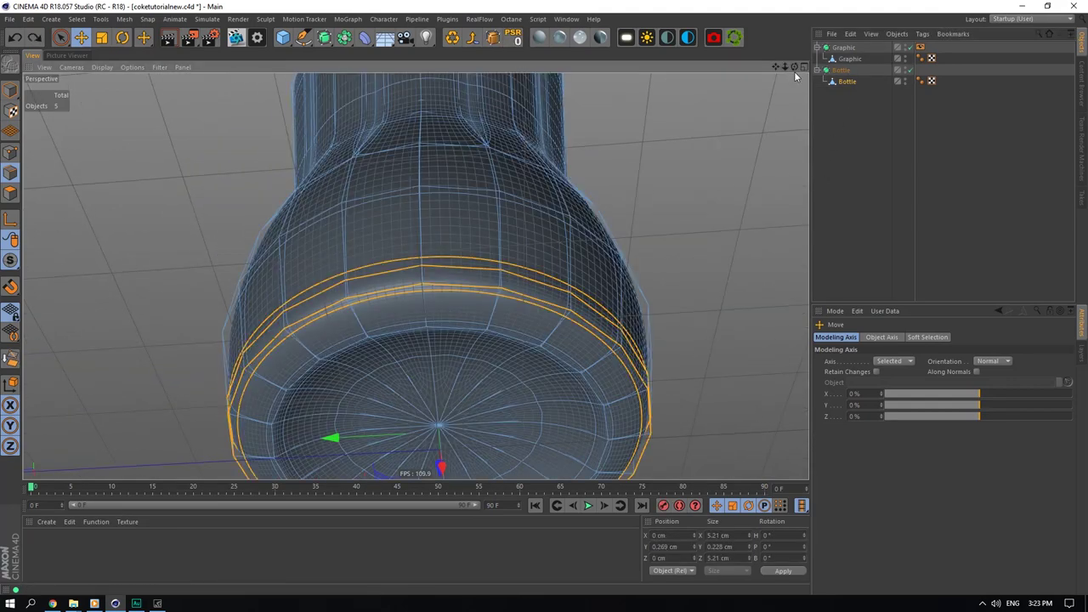
pyautogui.hotkey('ctrl', 'z')
# Step: Cut an edge loop midway across the flat bottom rim at about 49% offset, with smoothing off
pyautogui.rightClick(534, 287)
pyautogui.click(579, 417)
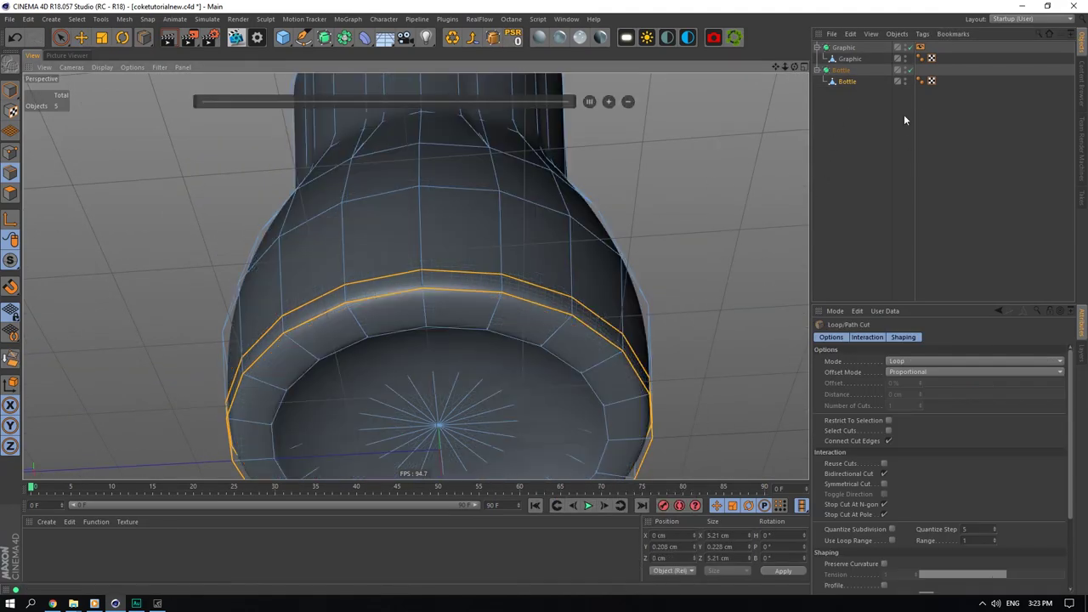
pyautogui.click(359, 313)
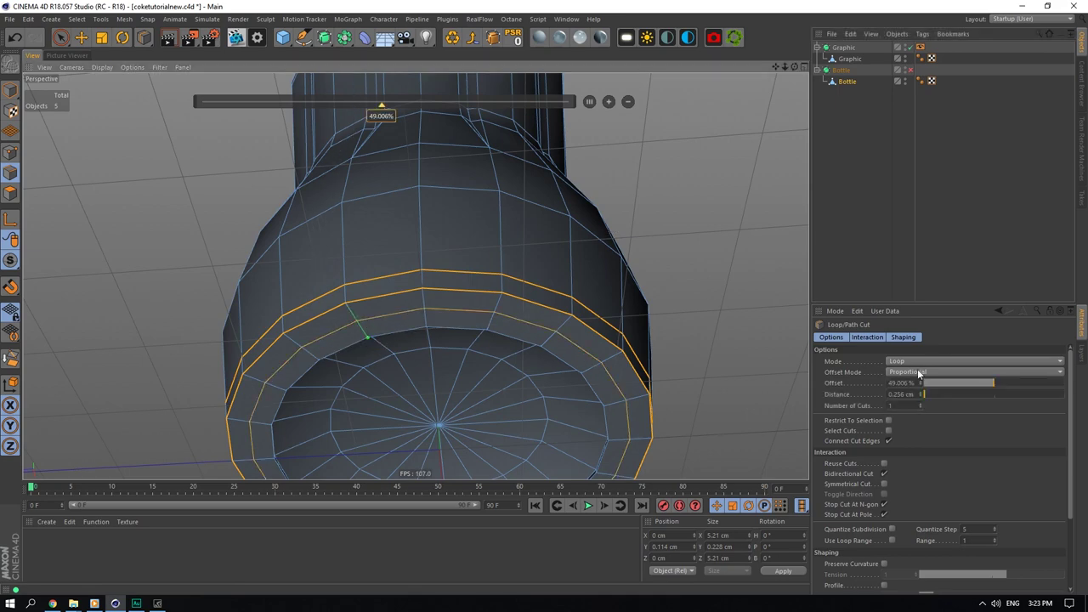
# Step: Select the edge loop just above the Bottle's outer base edge and dissolve it
pyautogui.press('e')
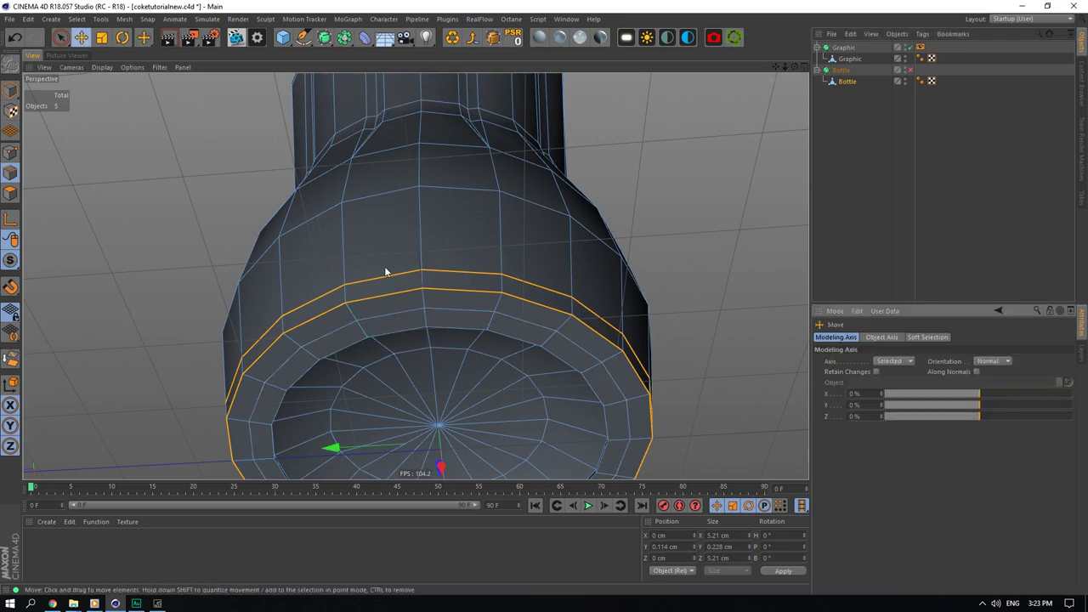
pyautogui.doubleClick(386, 266)
pyautogui.moveTo(795, 67); pyautogui.dragTo(797, 71)
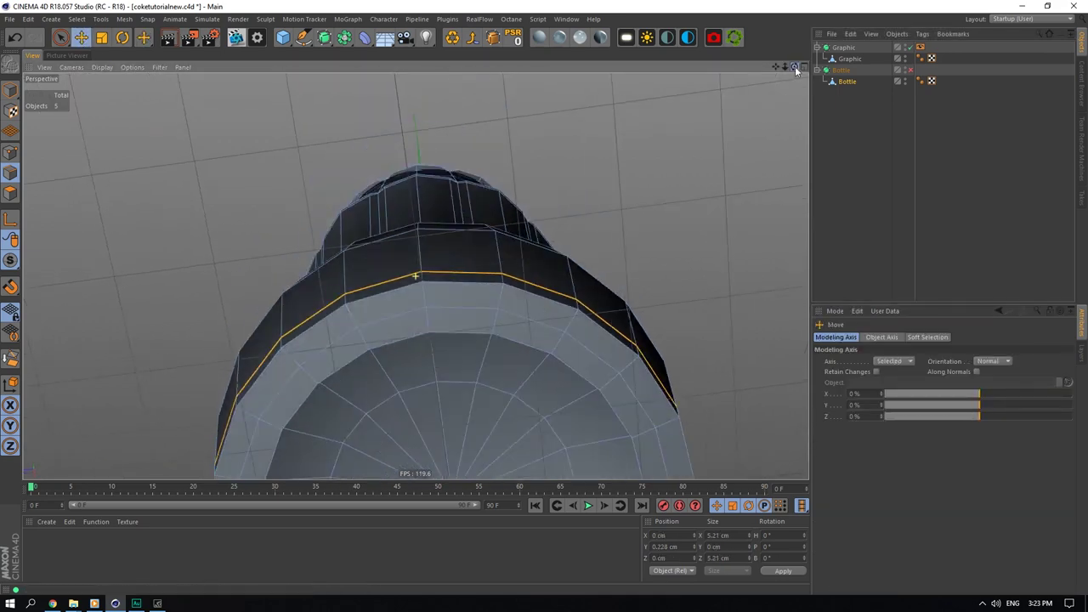
pyautogui.hotkey('ctrl', 'Delete')
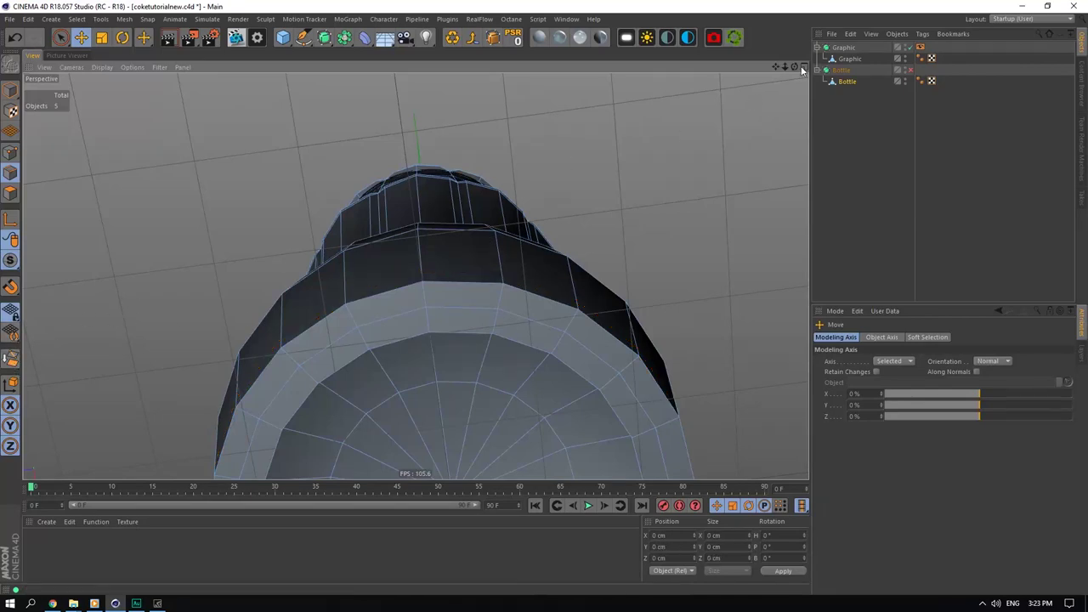
# Step: Select the extra edge loop around the inside rim of the base recess and remove it
pyautogui.moveTo(795, 67); pyautogui.dragTo(795, 58)
pyautogui.doubleClick(425, 331)
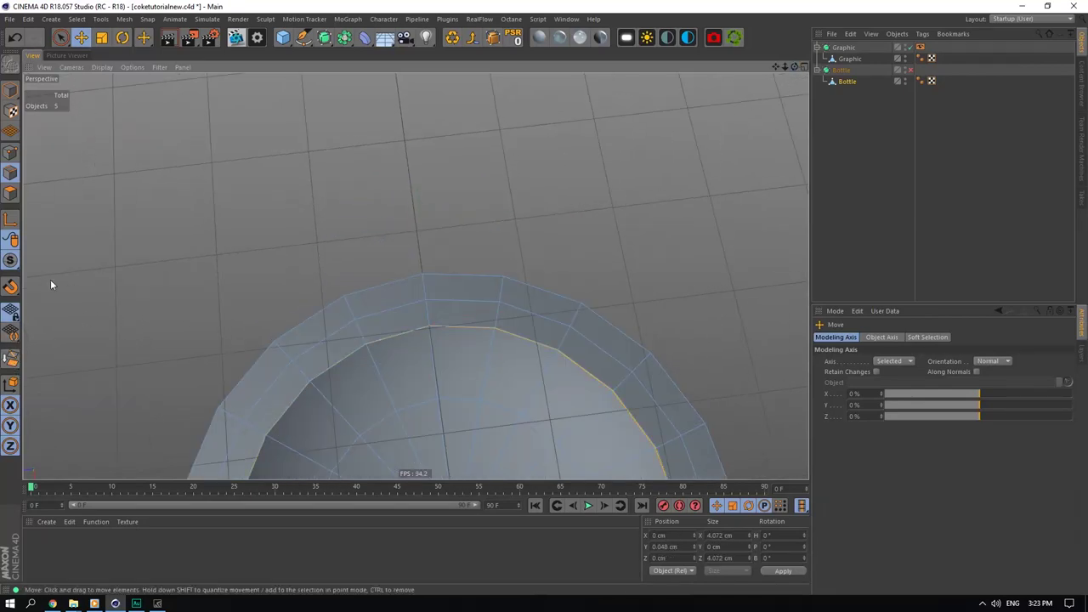
pyautogui.click(4, 357)
pyautogui.moveTo(795, 67); pyautogui.dragTo(795, 78)
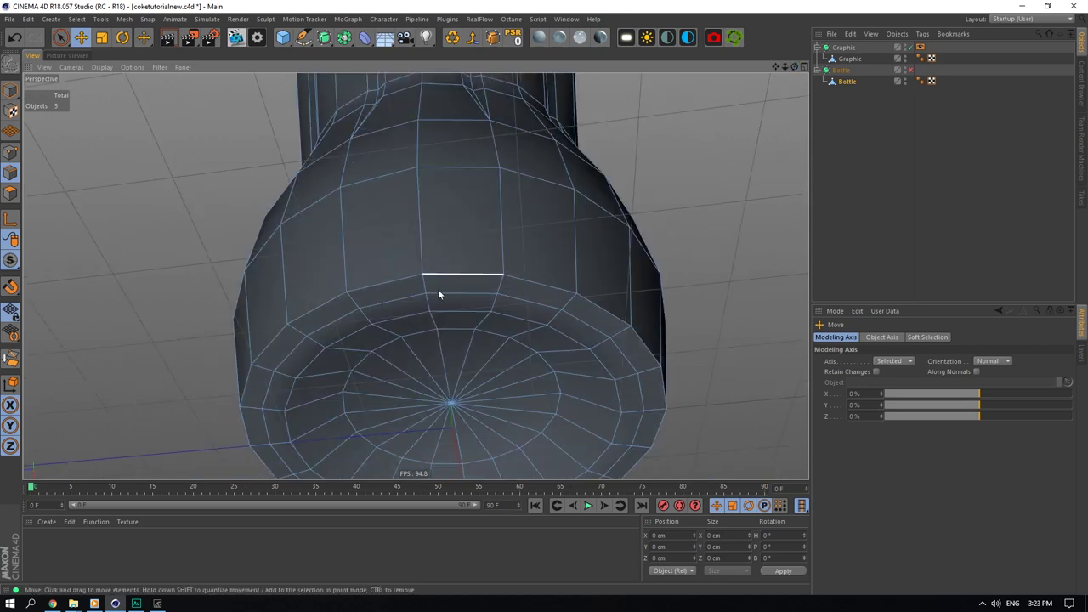
# Step: Raise the outer and inner edge loops of the base rim to a Y position of about 0.106 cm
pyautogui.doubleClick(406, 313)
pyautogui.keyDown('shift'); pyautogui.doubleClick(414, 282); pyautogui.keyUp('shift')
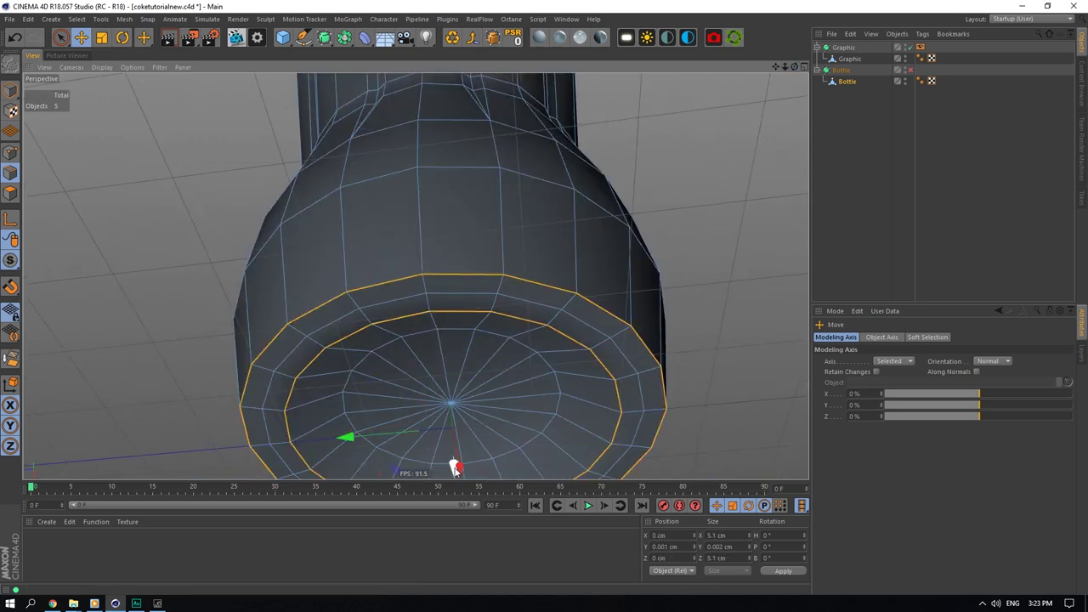
pyautogui.moveTo(456, 467); pyautogui.dragTo(455, 463)
pyautogui.click(911, 71)
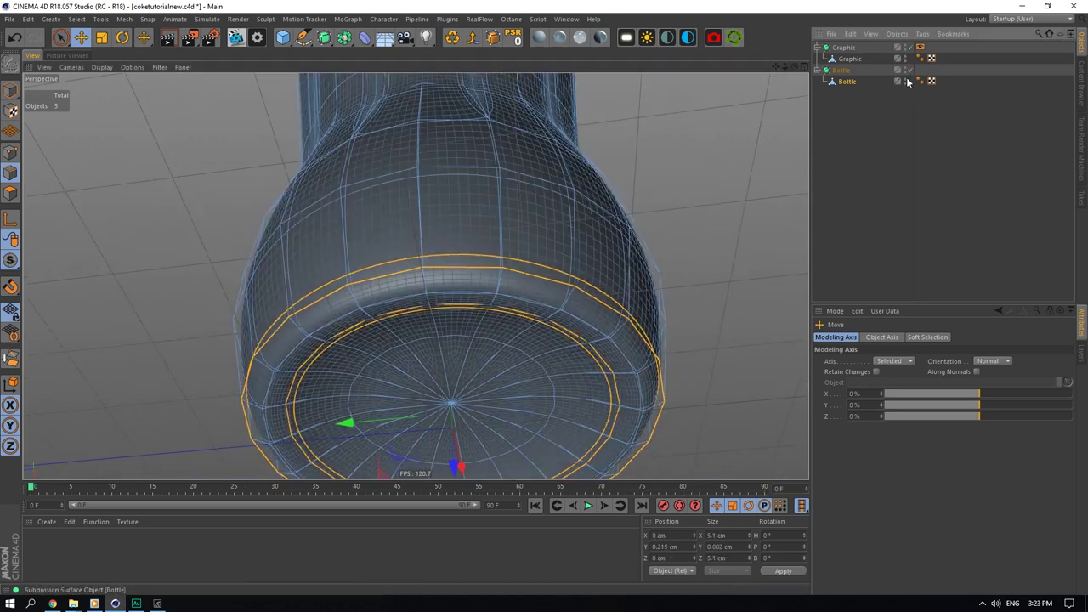
pyautogui.click(886, 112)
pyautogui.moveTo(795, 67); pyautogui.dragTo(797, 70)
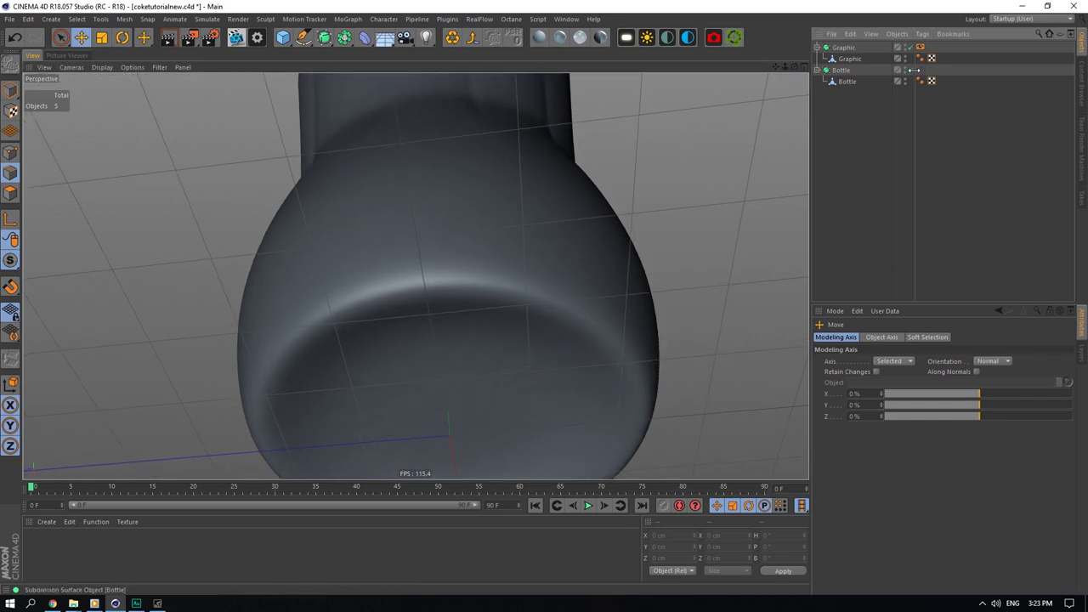
pyautogui.click(910, 70)
# Step: Cut a new edge loop just inside the inner rim edge of the Bottle's base recess
pyautogui.rightClick(459, 320)
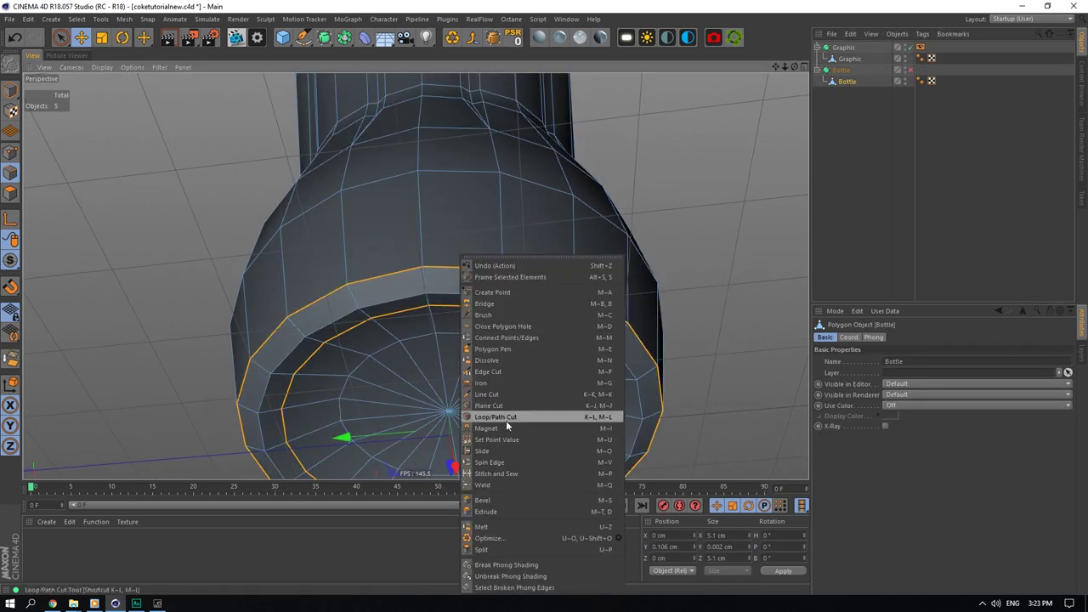
pyautogui.click(506, 416)
pyautogui.moveTo(796, 69); pyautogui.dragTo(796, 42)
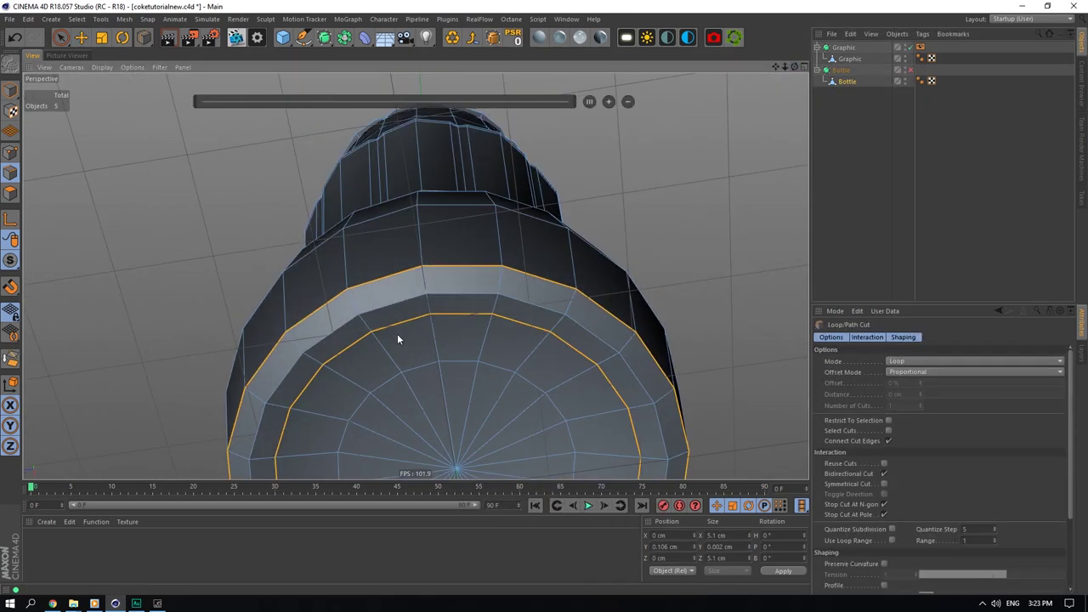
pyautogui.click(372, 333)
# Step: Scale the new loop inside the base recess to about 4.014 cm across and turn the Bottle's subdivision smoothing on
pyautogui.click(82, 43)
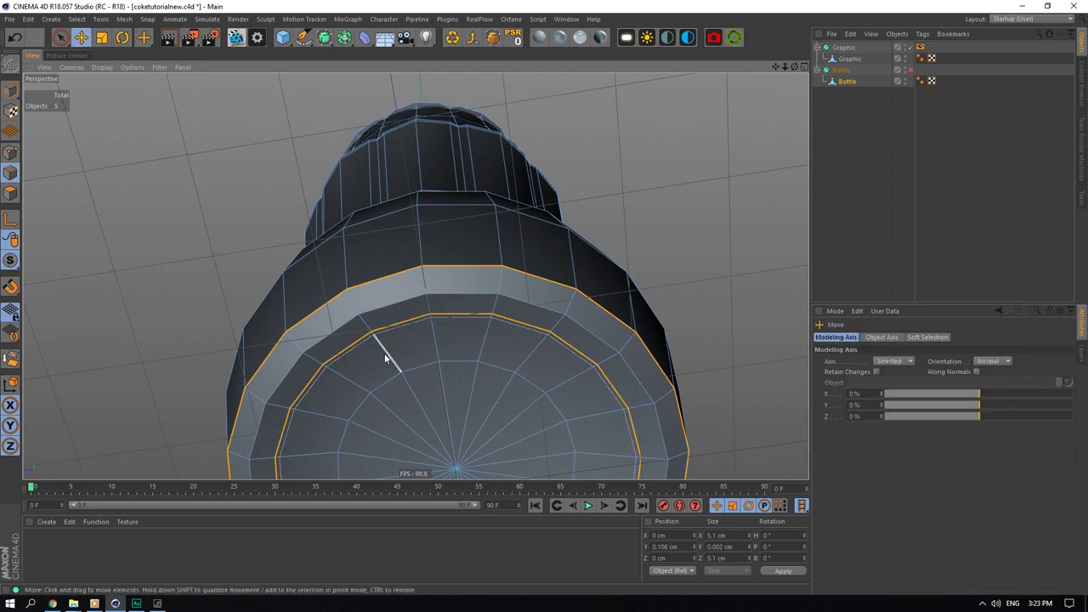
pyautogui.doubleClick(378, 330)
pyautogui.click(102, 39)
pyautogui.moveTo(425, 160); pyautogui.dragTo(435, 162)
pyautogui.click(879, 110)
pyautogui.click(910, 71)
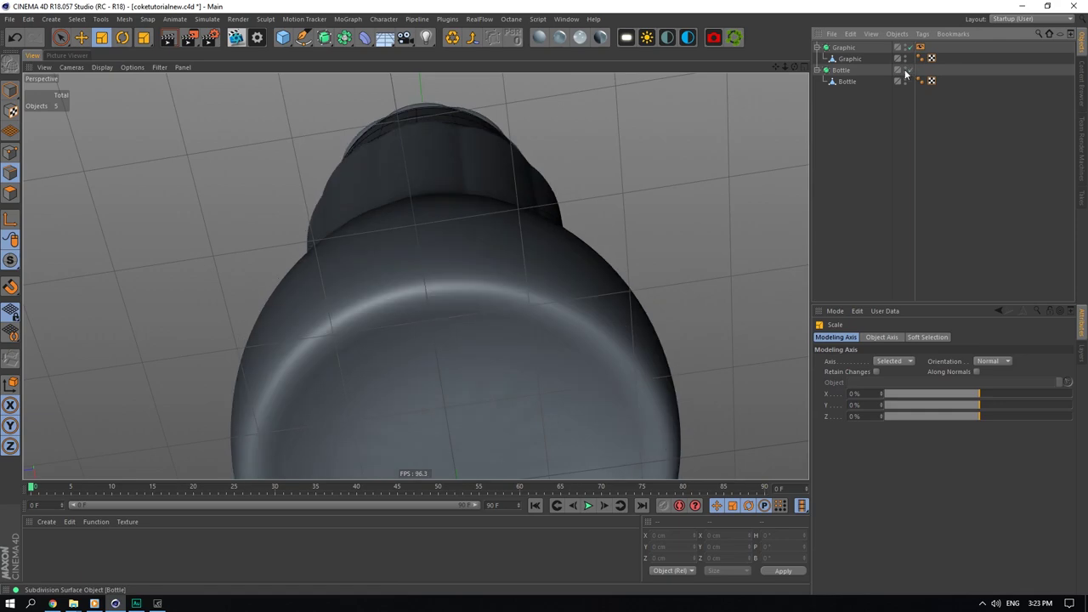
pyautogui.moveTo(793, 68); pyautogui.dragTo(786, 68)
pyautogui.moveTo(775, 67); pyautogui.dragTo(788, 72)
# Step: Unlock the meshsaves layer and replace its old backup with a fresh copy of the Bottle mesh named Bottlesave
pyautogui.click(845, 84)
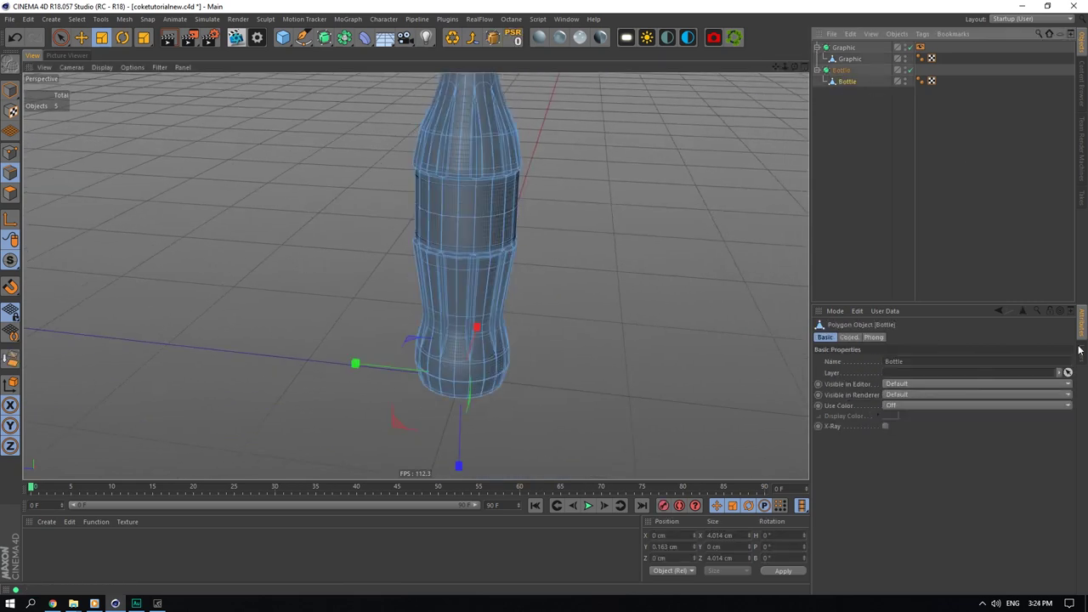
pyautogui.click(1082, 352)
pyautogui.click(916, 332)
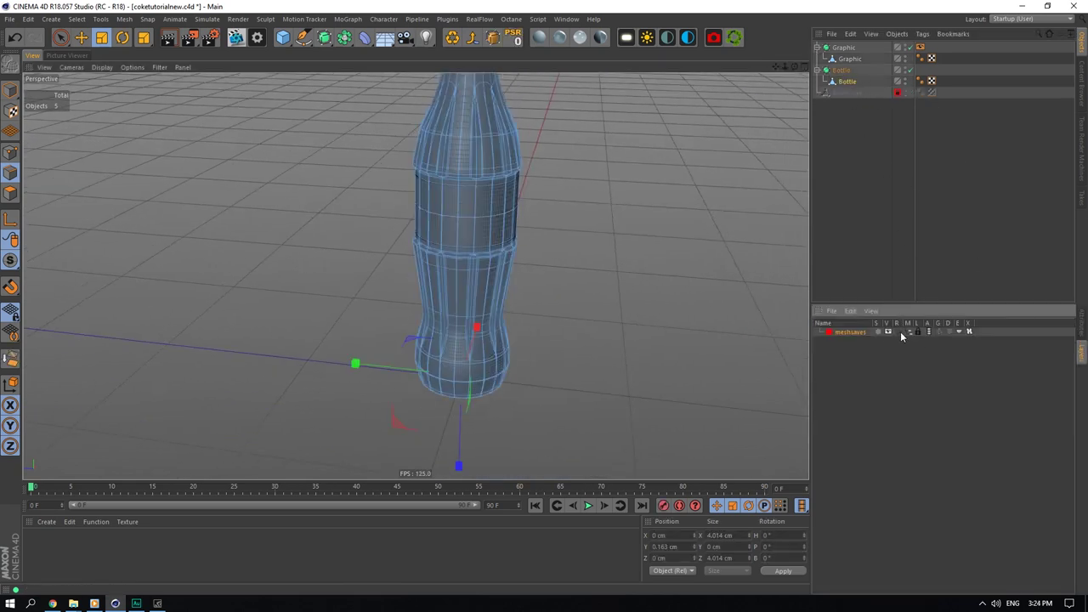
pyautogui.doubleClick(848, 82)
pyautogui.keyDown('ctrl'); pyautogui.moveTo(854, 83); pyautogui.dragTo(856, 117); pyautogui.keyUp('ctrl')
pyautogui.doubleClick(855, 94)
pyautogui.hotkey('ctrl', 'c')
pyautogui.doubleClick(851, 107)
pyautogui.hotkey('ctrl', 'v')
pyautogui.press('Return')
pyautogui.click(851, 93)
pyautogui.press('Delete')
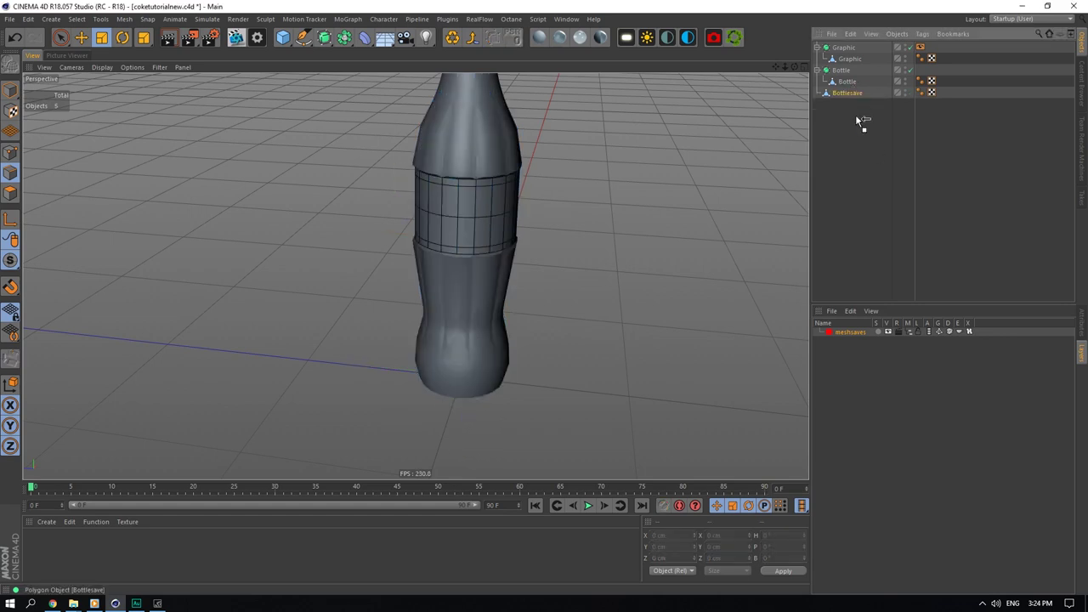
# Step: Assign Bottlesave to the meshsaves layer, then lock the layer and switch off its view, render, manager, generator and deformer visibility
pyautogui.moveTo(853, 327); pyautogui.dragTo(852, 334)
pyautogui.click(918, 332)
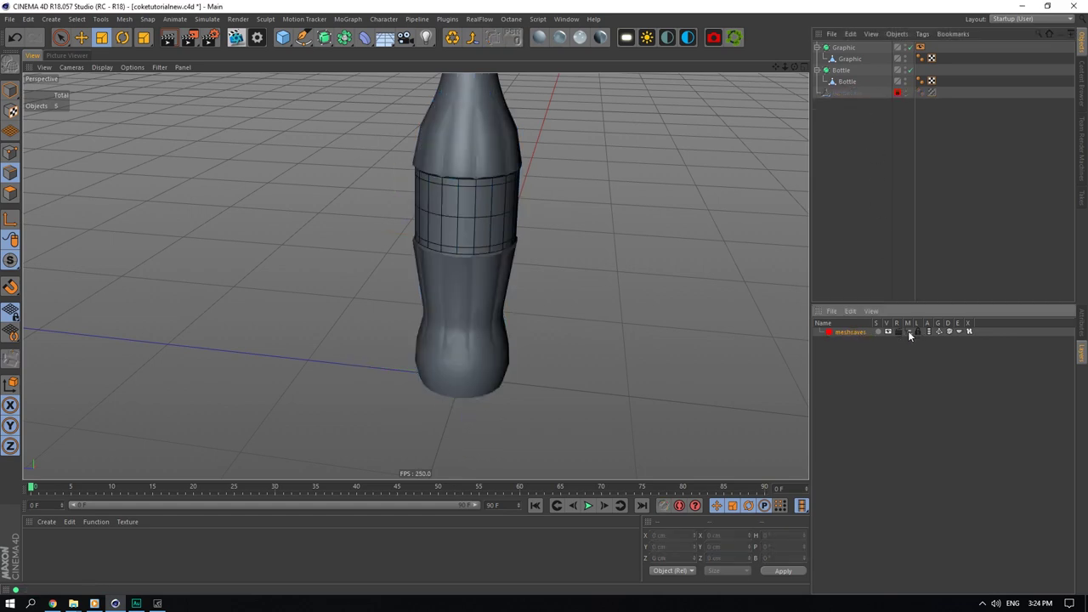
pyautogui.click(908, 331)
pyautogui.click(897, 332)
pyautogui.click(889, 332)
pyautogui.click(939, 331)
pyautogui.click(949, 332)
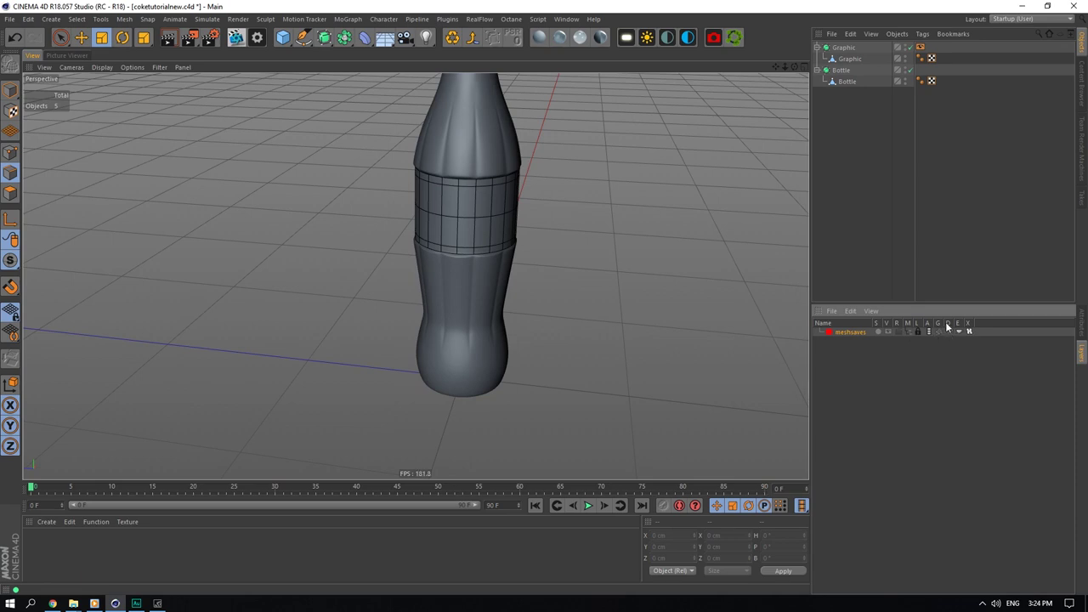
pyautogui.click(1082, 322)
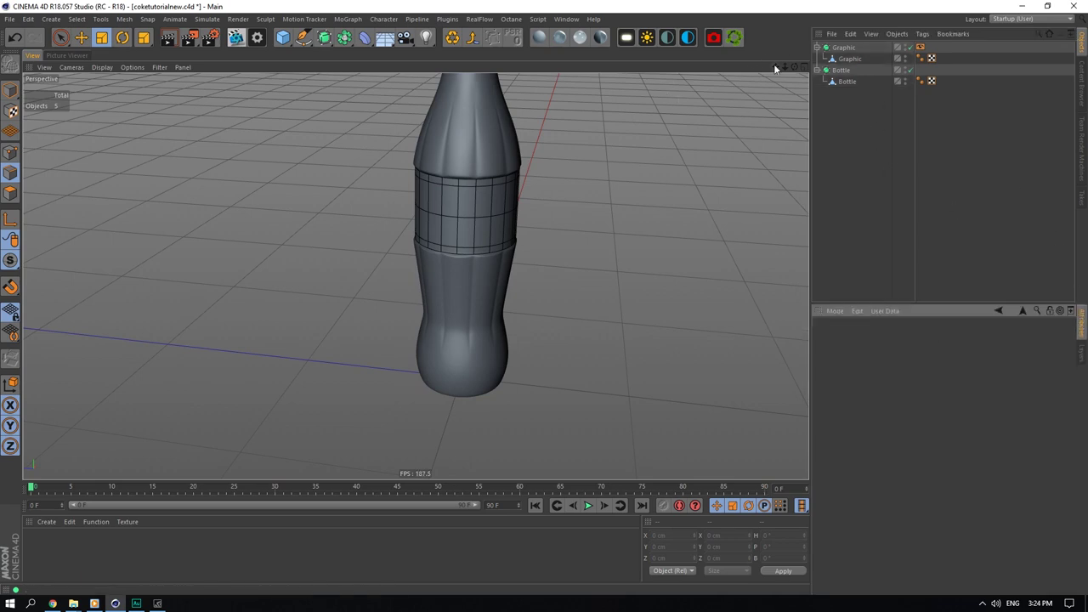
# Step: Turn the Bottle's subdivision off, select all its polygons and extrude them inward with an offset of -0.04 cm
pyautogui.keyDown('alt'); pyautogui.moveTo(421, 138); pyautogui.dragTo(409, 342, button='middle'); pyautogui.keyUp('alt')
pyautogui.click(842, 82)
pyautogui.scroll(-3, 347, 187)
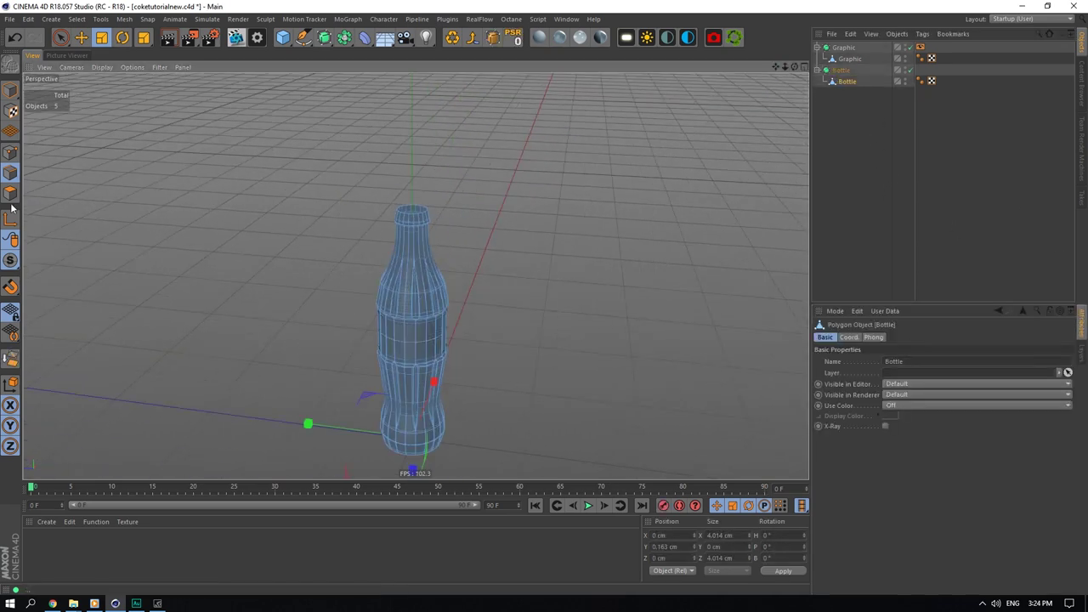
pyautogui.click(11, 194)
pyautogui.moveTo(61, 38); pyautogui.dragTo(108, 74)
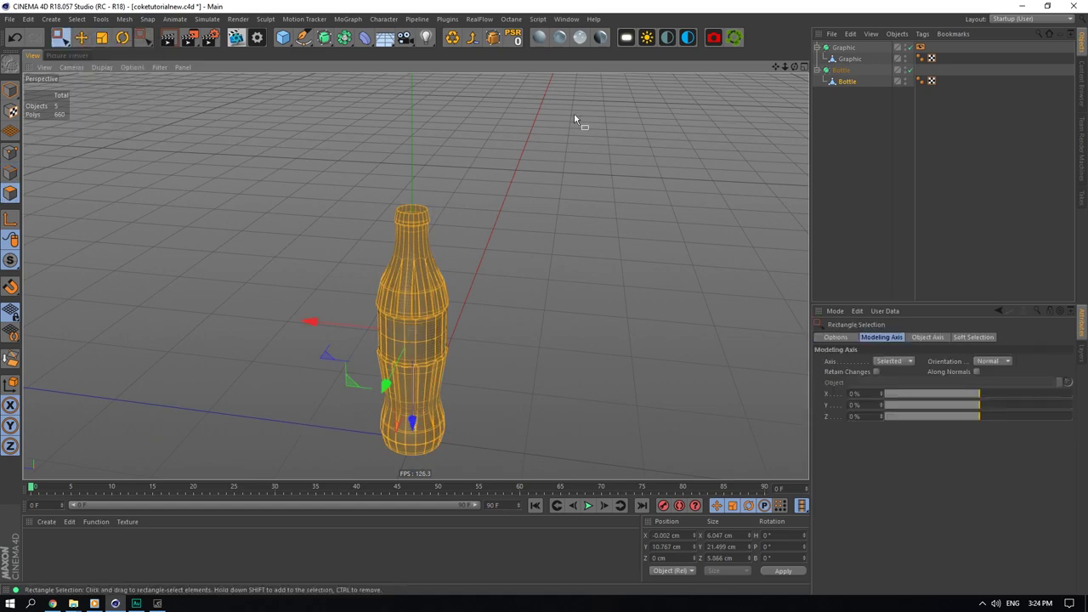
pyautogui.moveTo(584, 145); pyautogui.dragTo(262, 521)
pyautogui.scroll(5, 382, 247)
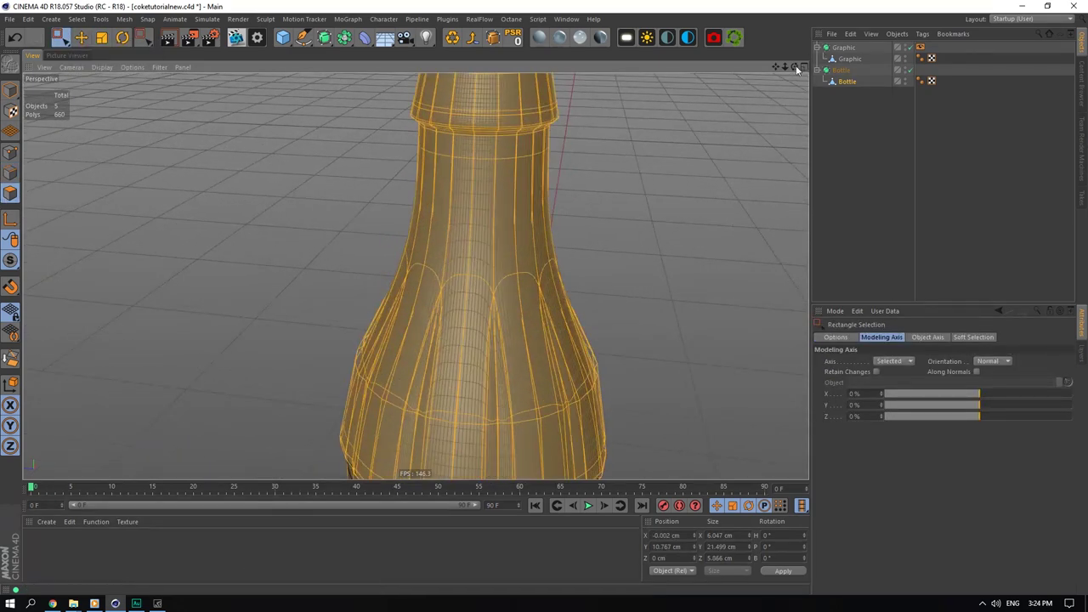
pyautogui.moveTo(795, 67); pyautogui.dragTo(789, 131)
pyautogui.click(910, 70)
pyautogui.scroll(5, 505, 189)
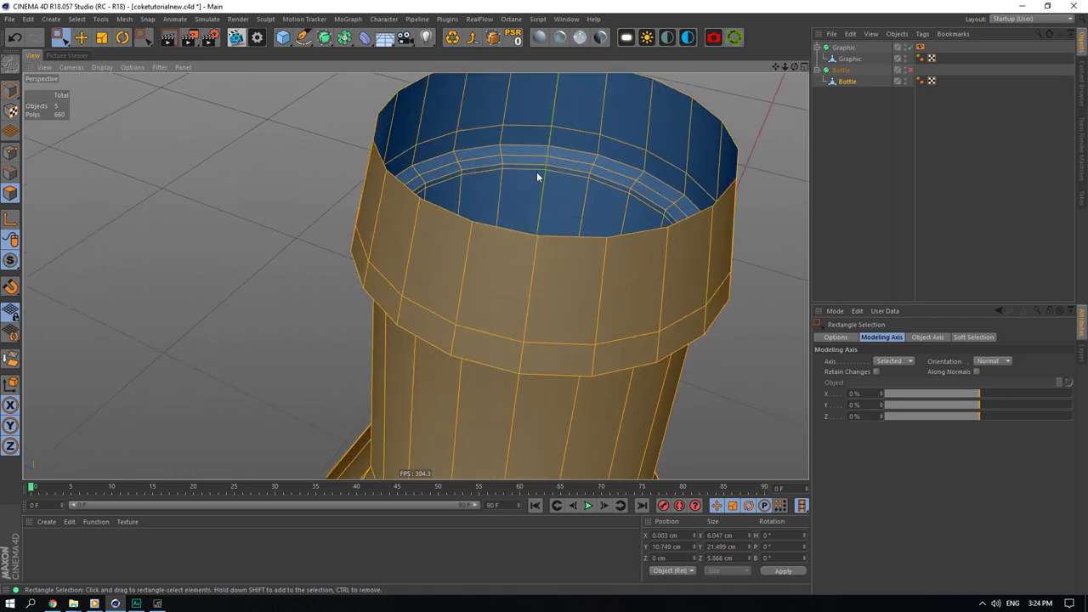
pyautogui.rightClick(537, 173)
pyautogui.click(589, 345)
pyautogui.scroll(4, 583, 204)
pyautogui.moveTo(583, 204); pyautogui.dragTo(579, 204)
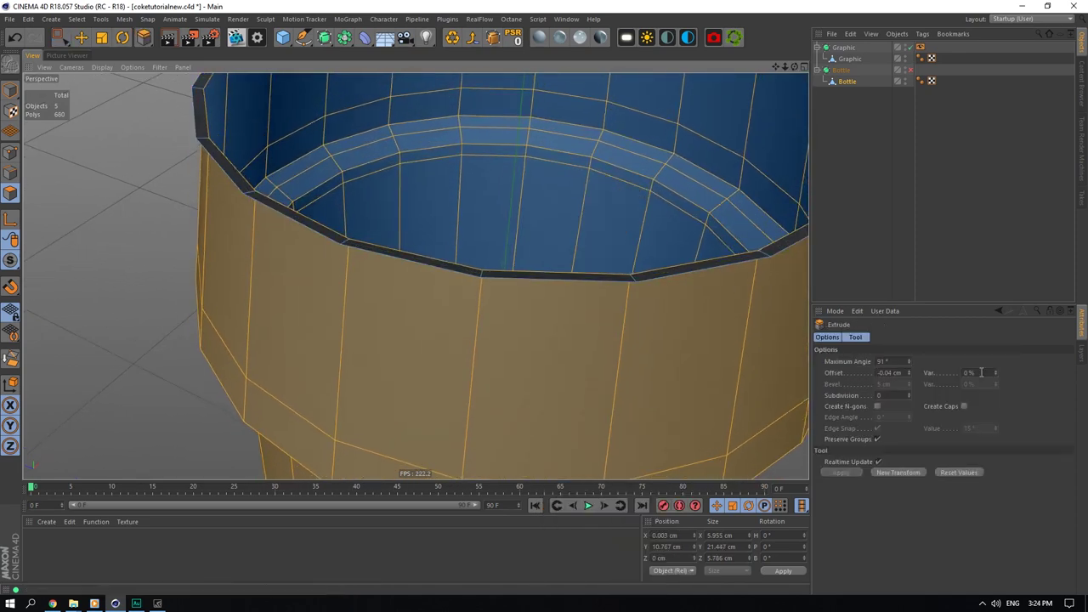
# Step: Enable Create Caps for the extrusion so the Bottle gets both an inner and an outer wall
pyautogui.click(963, 406)
pyautogui.scroll(-5, 542, 244)
pyautogui.click(967, 408)
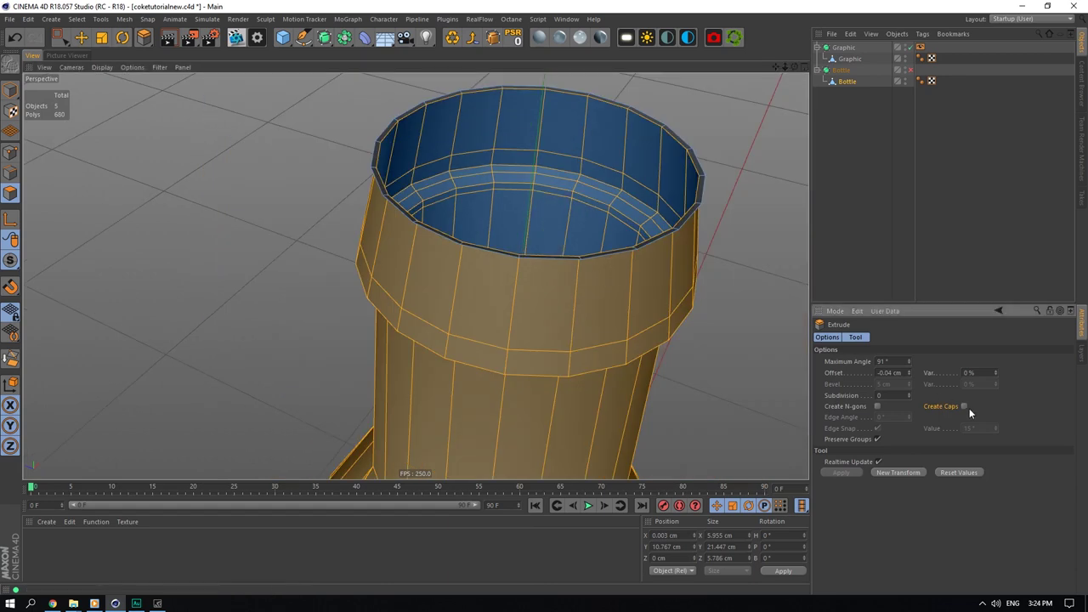
pyautogui.click(966, 408)
pyautogui.click(853, 211)
pyautogui.click(861, 83)
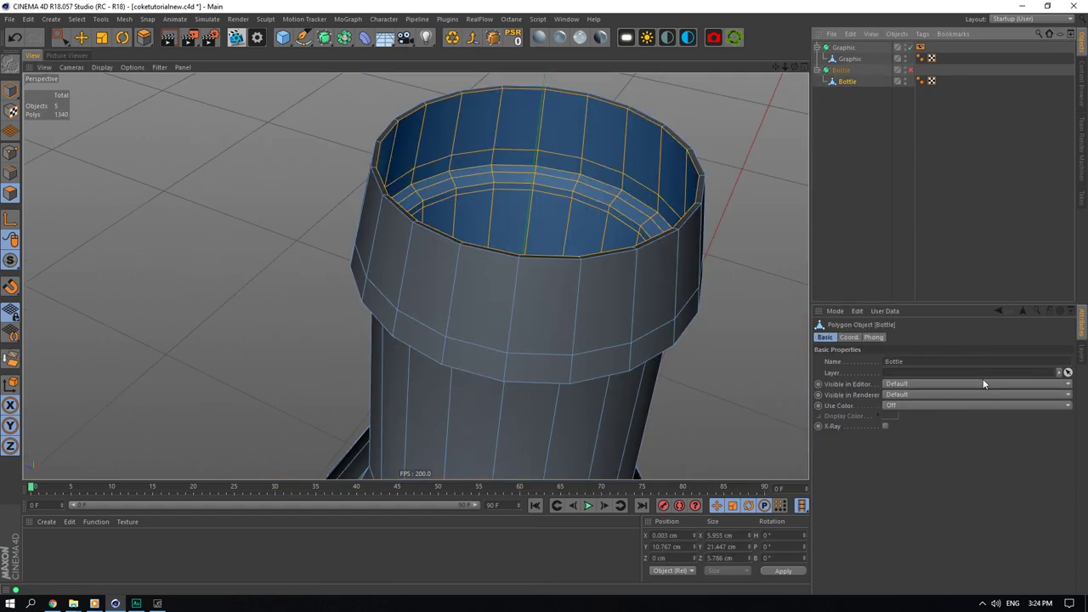
# Step: Try extruding the selected inner wall polygons again by -0.04 cm, and undo the extrusion
pyautogui.rightClick(849, 84)
pyautogui.rightClick(568, 162)
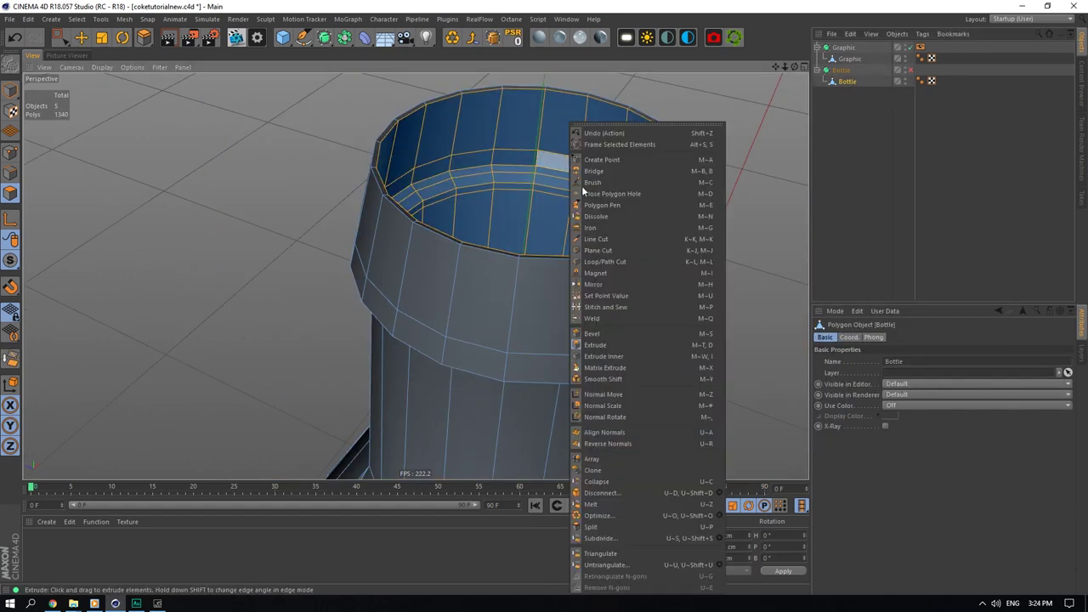
pyautogui.click(614, 345)
pyautogui.click(965, 408)
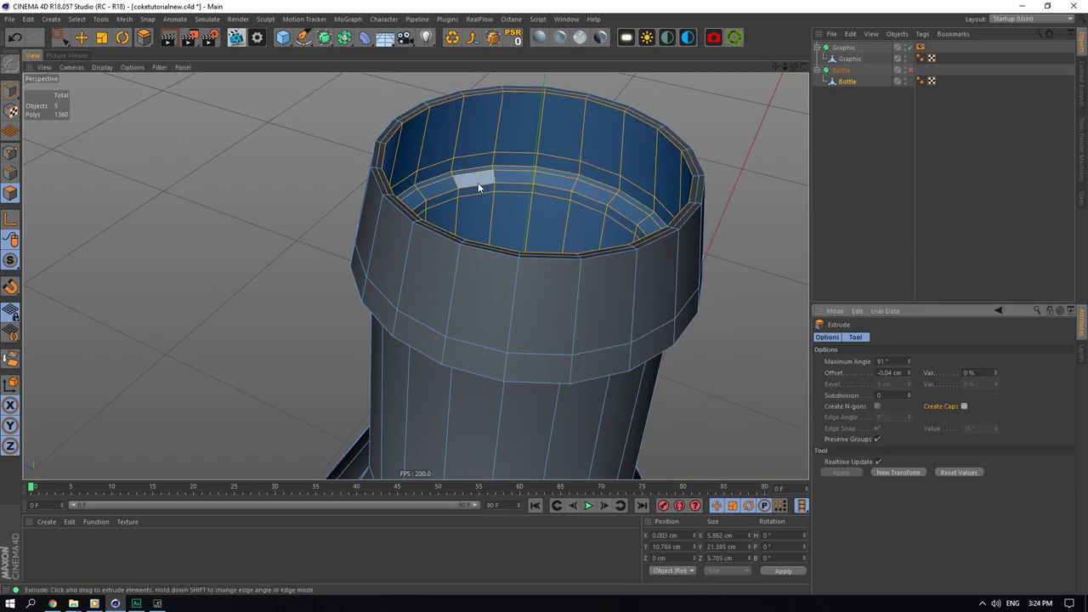
pyautogui.hotkey('ctrl', 'z')
# Step: Select all polygons of the Bottle and reverse their normals
pyautogui.scroll(-10, 522, 220)
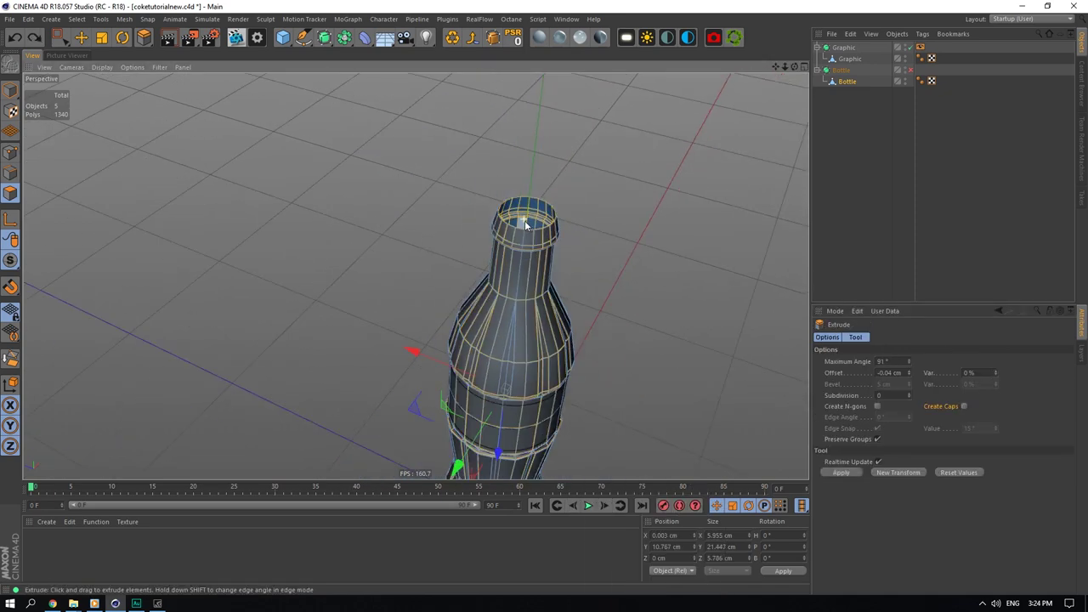
pyautogui.click(60, 37)
pyautogui.moveTo(628, 162); pyautogui.dragTo(417, 429)
pyautogui.scroll(6, 516, 201)
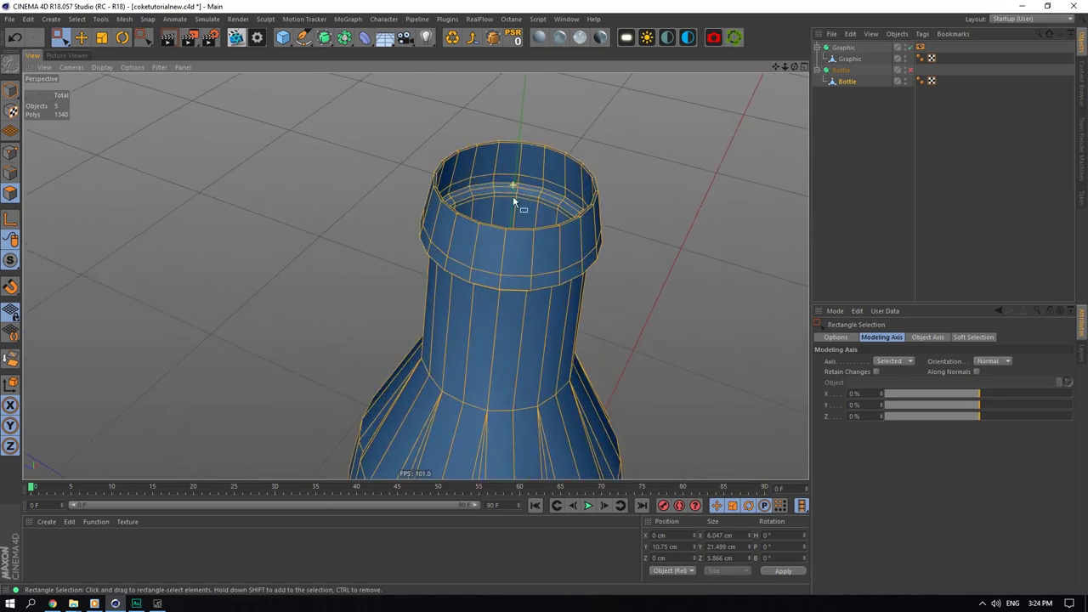
pyautogui.rightClick(473, 204)
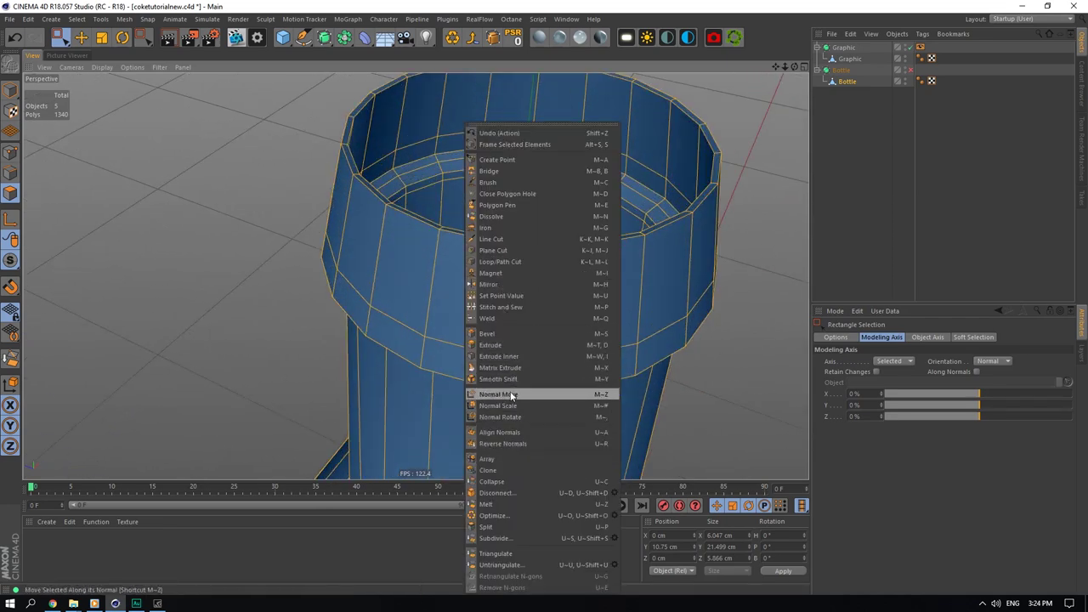
pyautogui.click(512, 447)
pyautogui.scroll(4, 471, 204)
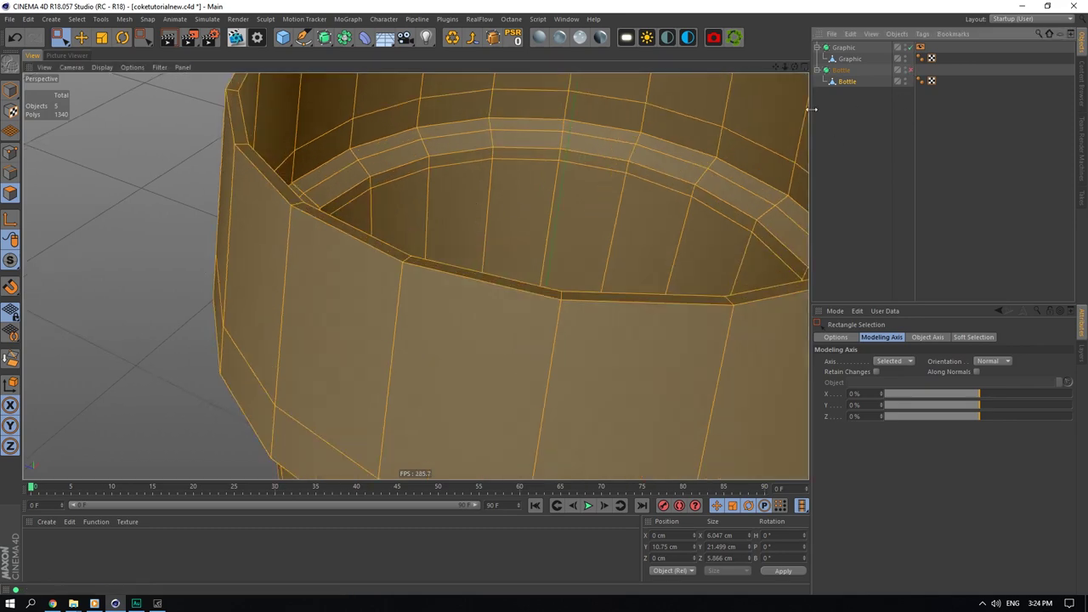
# Step: Cut an edge loop close to the top edge of the bottle mouth at about 98.8% offset
pyautogui.click(848, 81)
pyautogui.press('k')
pyautogui.press('l')
pyautogui.rightClick(447, 220)
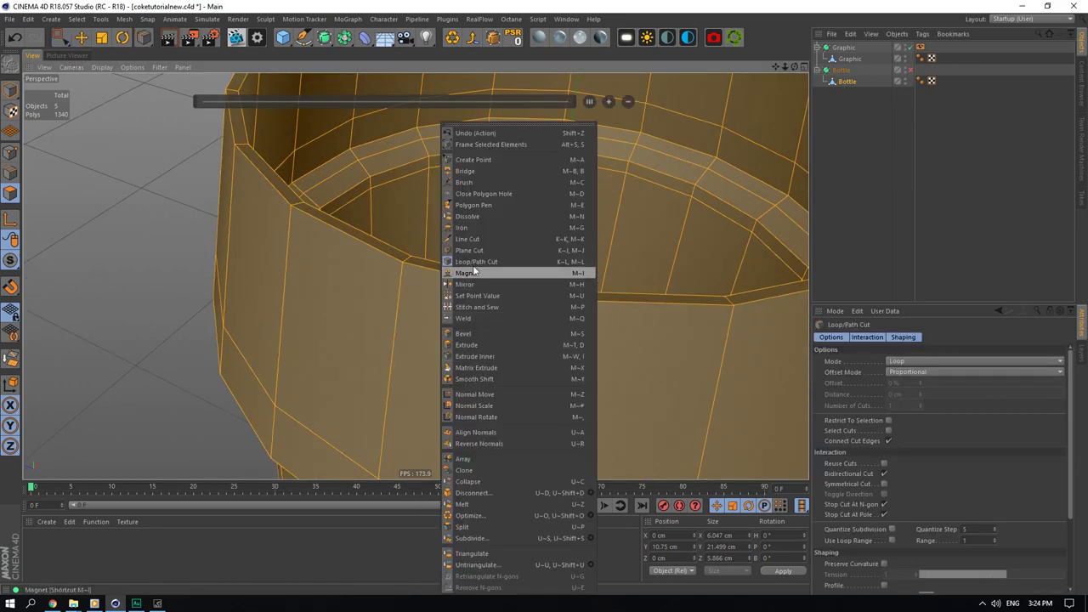
pyautogui.click(475, 263)
pyautogui.click(563, 305)
pyautogui.moveTo(776, 67); pyautogui.dragTo(792, 150)
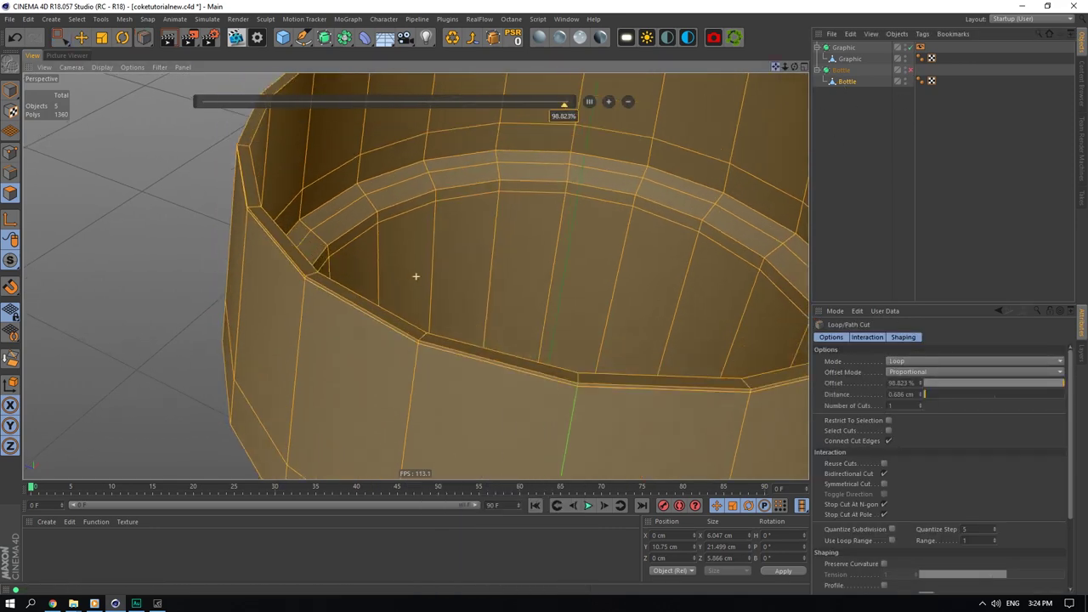
# Step: Turn the Bottle's subdivision smoothing back on and view the whole bottle
pyautogui.click(907, 109)
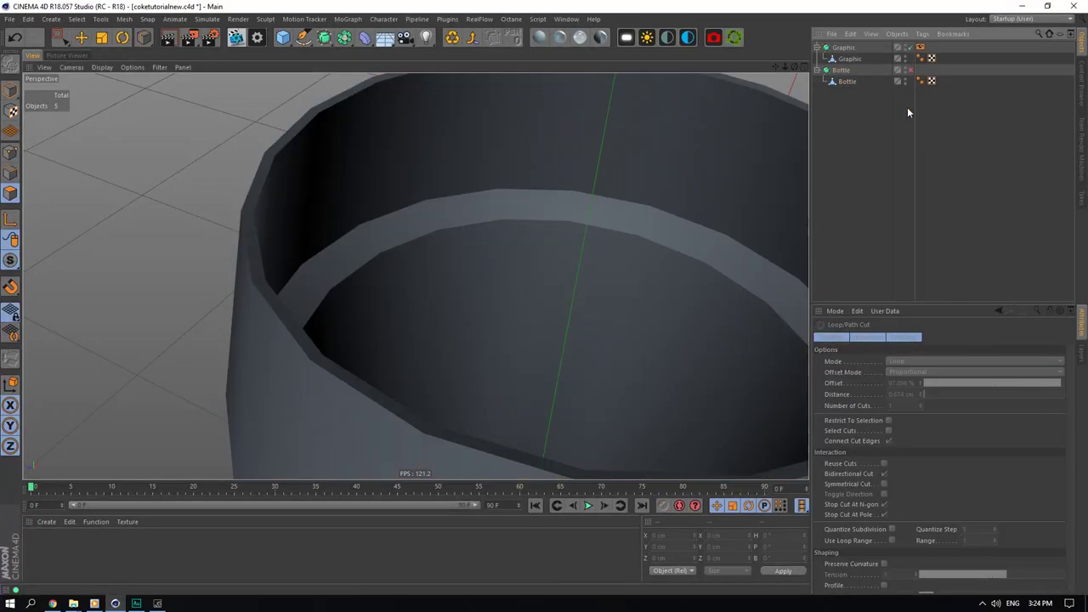
pyautogui.click(912, 70)
pyautogui.scroll(-12, 675, 209)
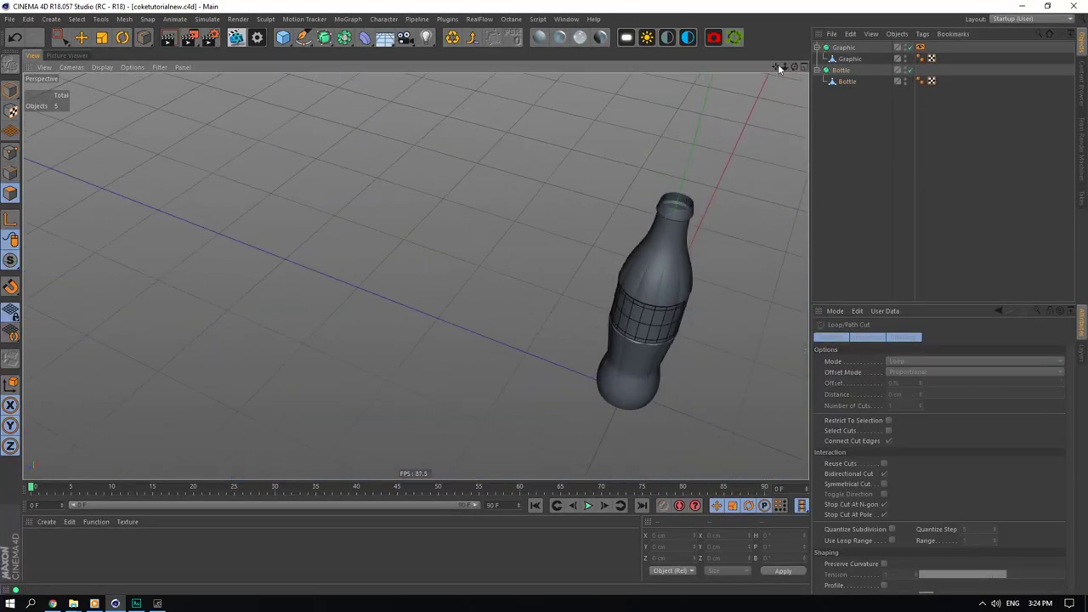
pyautogui.moveTo(777, 67); pyautogui.dragTo(646, 21)
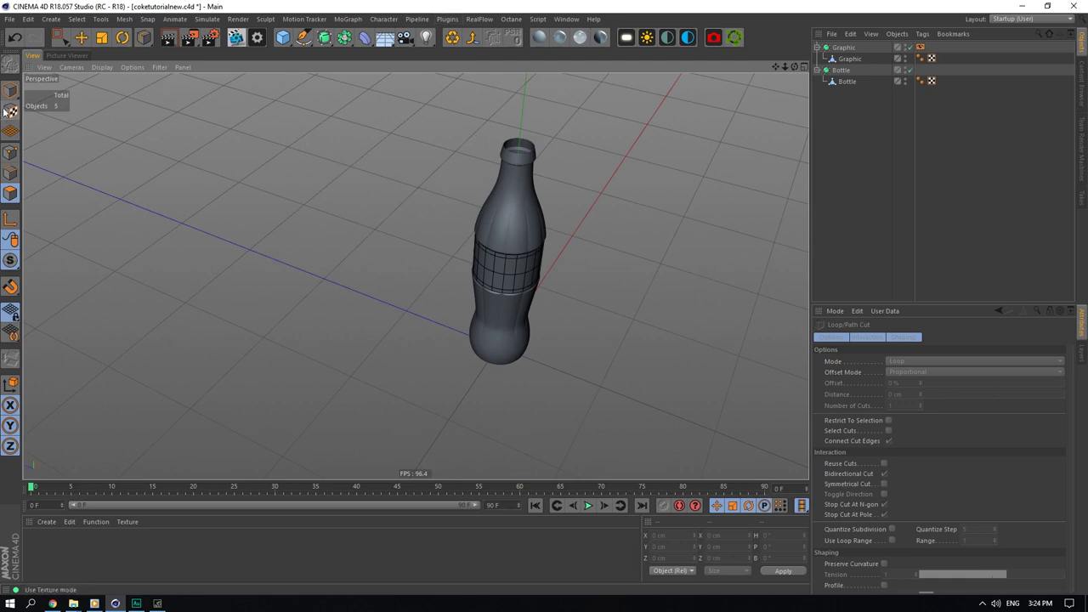
# Step: Add an Octane camera, look through it, and orbit it to face the bottle upright with a heading of -90°
pyautogui.click(83, 40)
pyautogui.click(722, 43)
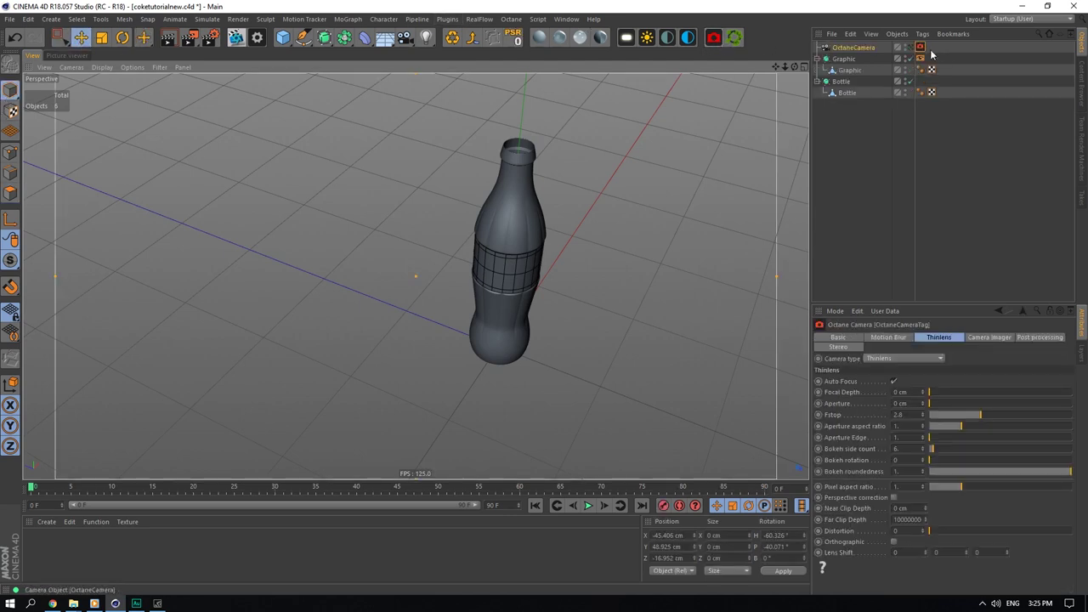
pyautogui.click(898, 338)
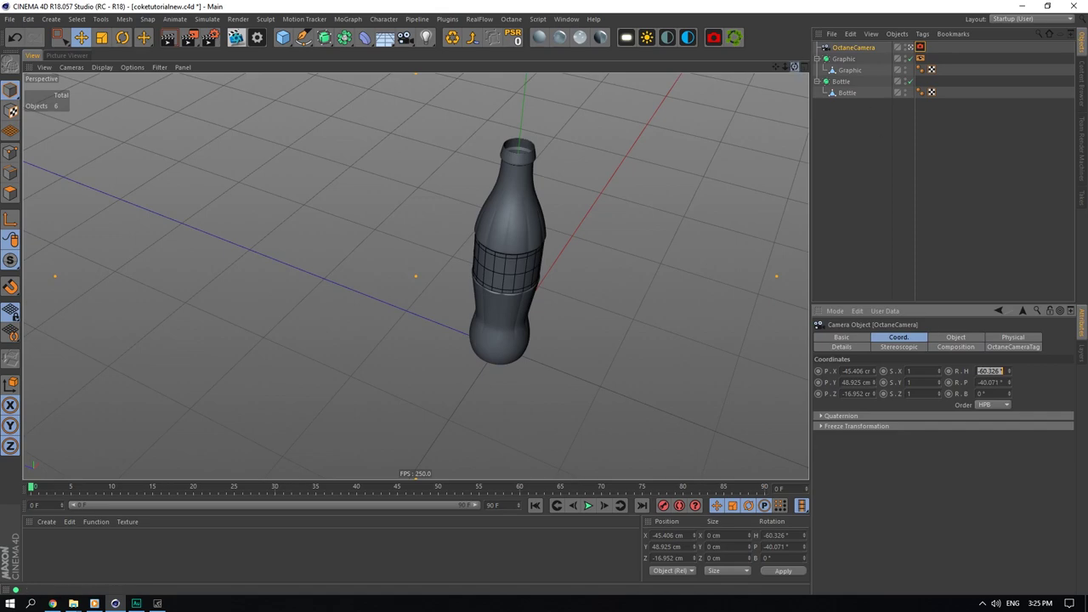
pyautogui.moveTo(795, 66); pyautogui.dragTo(805, 199)
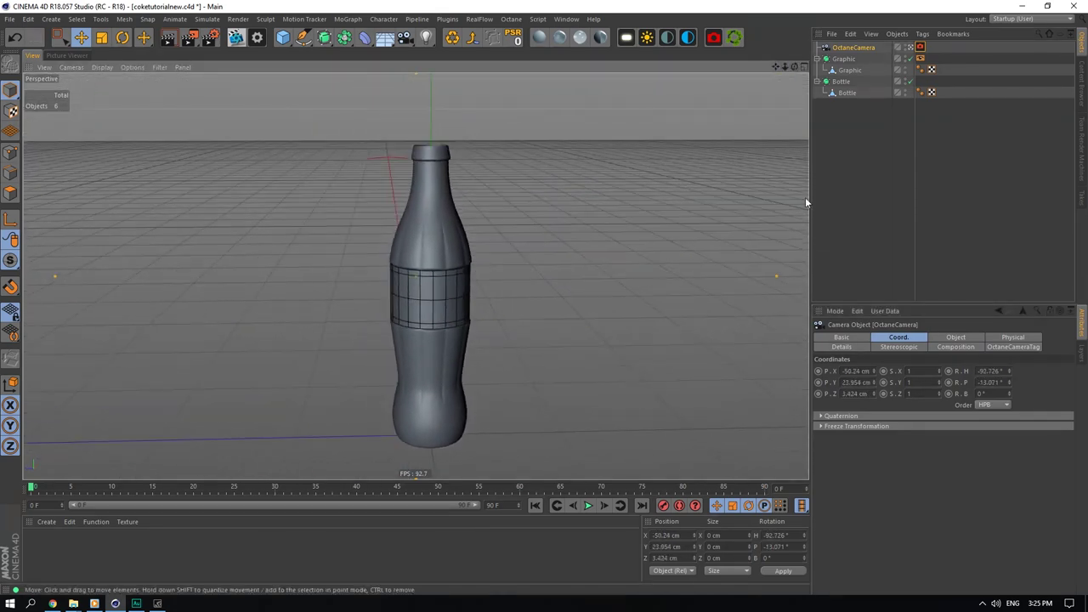
pyautogui.moveTo(795, 66); pyautogui.dragTo(788, 39)
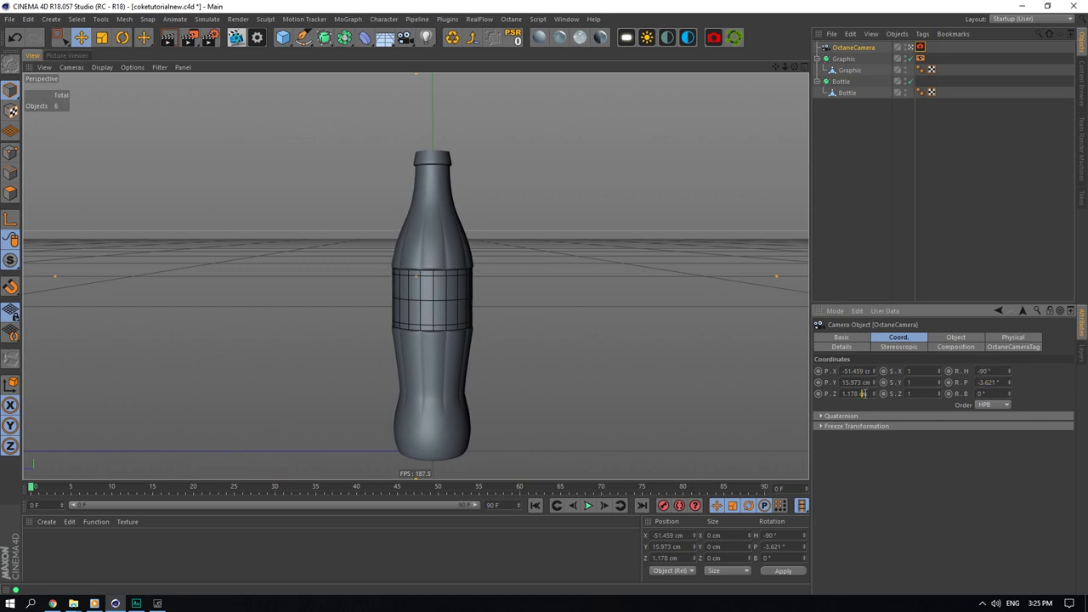
# Step: Set the camera's Z position to 0 cm and its focal length to Portrait (80 mm), reframing the whole bottle
pyautogui.doubleClick(864, 393)
pyautogui.write('0')
pyautogui.press('Return')
pyautogui.moveTo(786, 67); pyautogui.dragTo(827, 71)
pyautogui.click(957, 338)
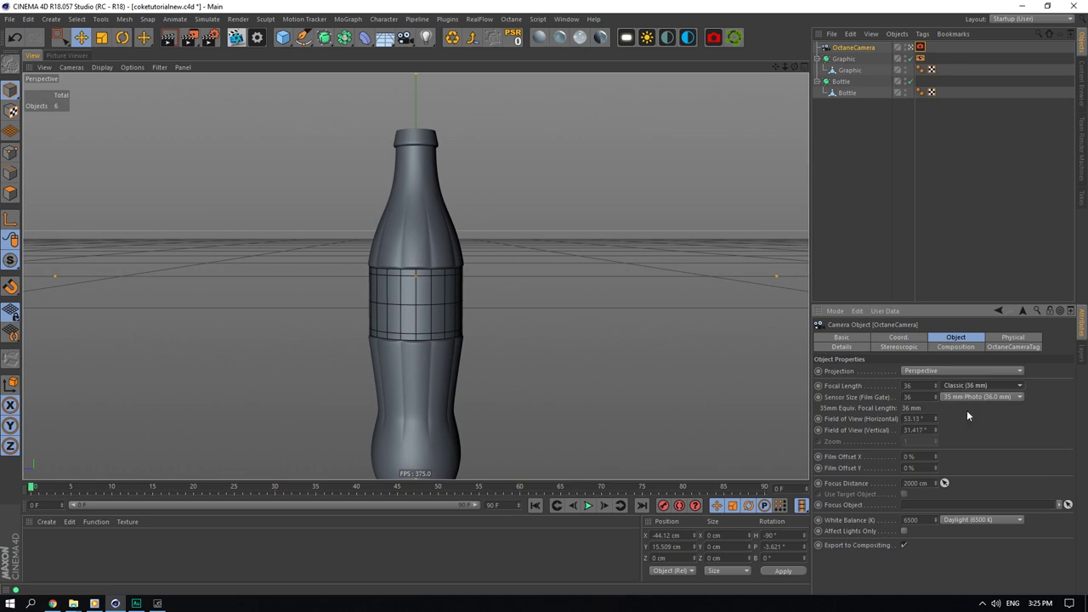
pyautogui.click(968, 454)
pyautogui.moveTo(786, 67); pyautogui.dragTo(803, 127)
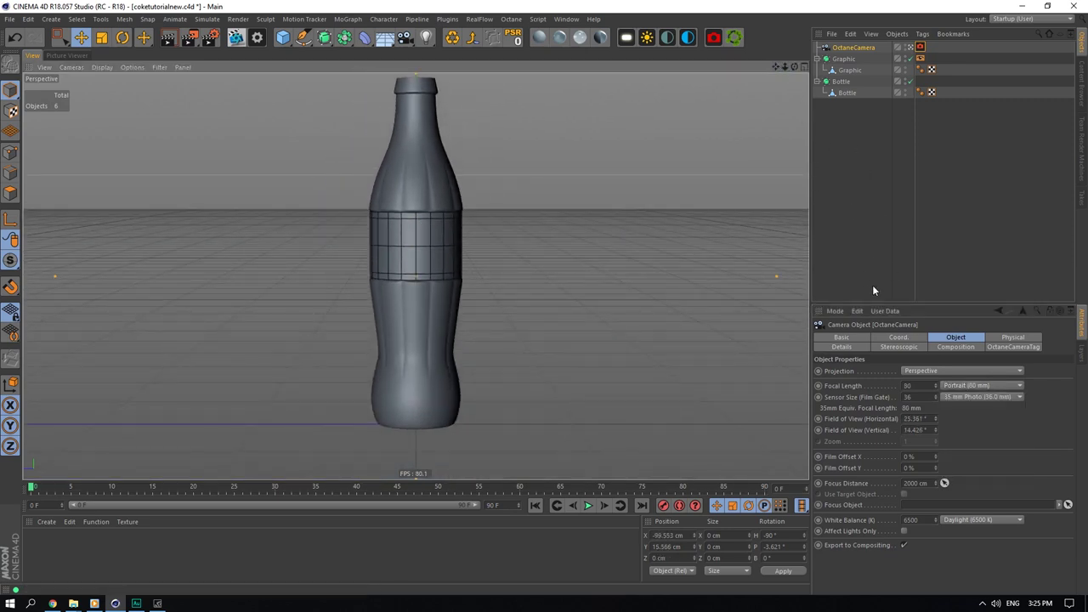
# Step: Set the camera's pitch to 0° and centre the bottle vertically at a height of about 11.5 cm, with Z at 0 cm
pyautogui.click(893, 341)
pyautogui.click(864, 386)
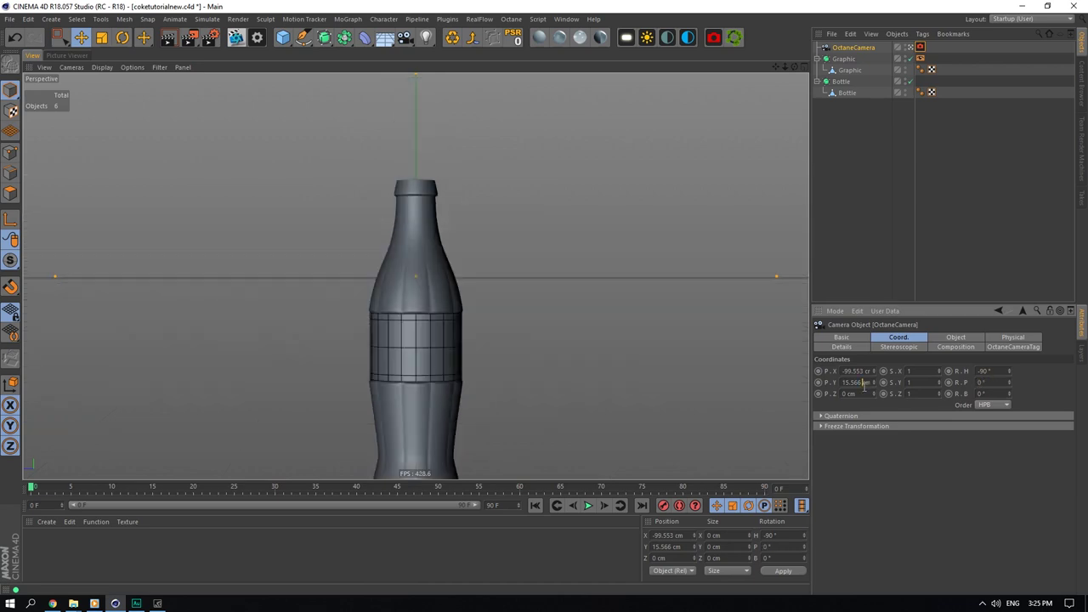
pyautogui.moveTo(777, 67); pyautogui.dragTo(782, 87)
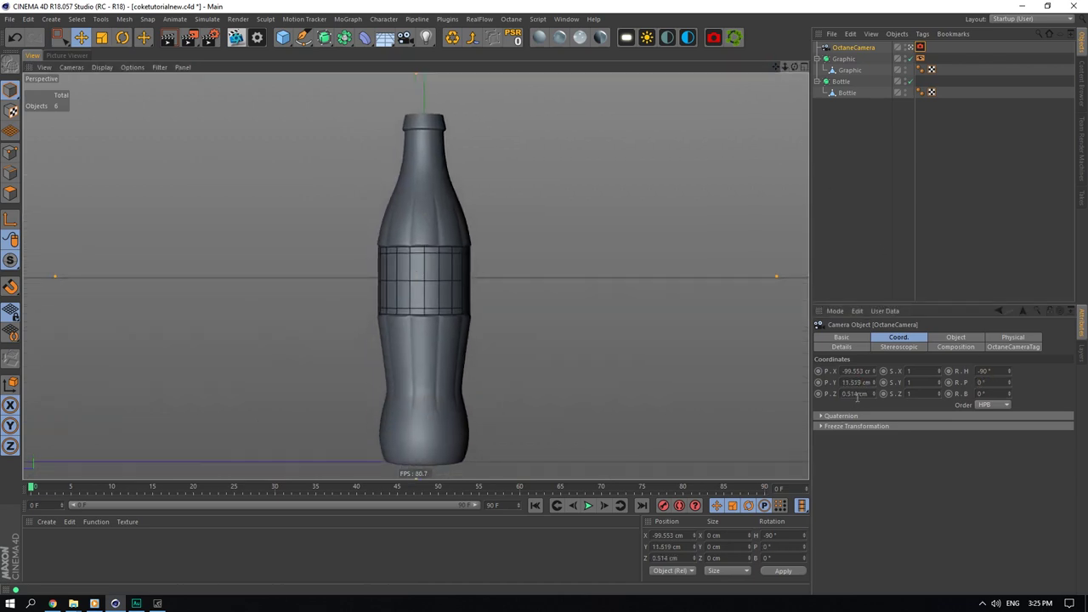
pyautogui.doubleClick(857, 397)
pyautogui.write('0')
pyautogui.press('Return')
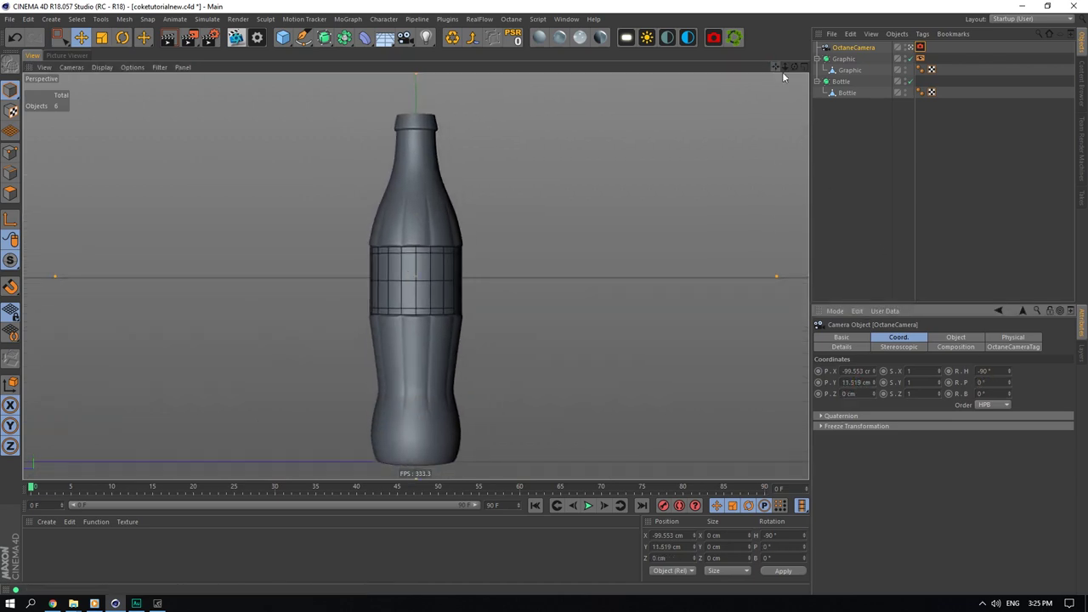
# Step: Create an Octane specular material and assign it to the Bottle, adding an HDRI environment with the Live Viewer rendering
pyautogui.click(582, 40)
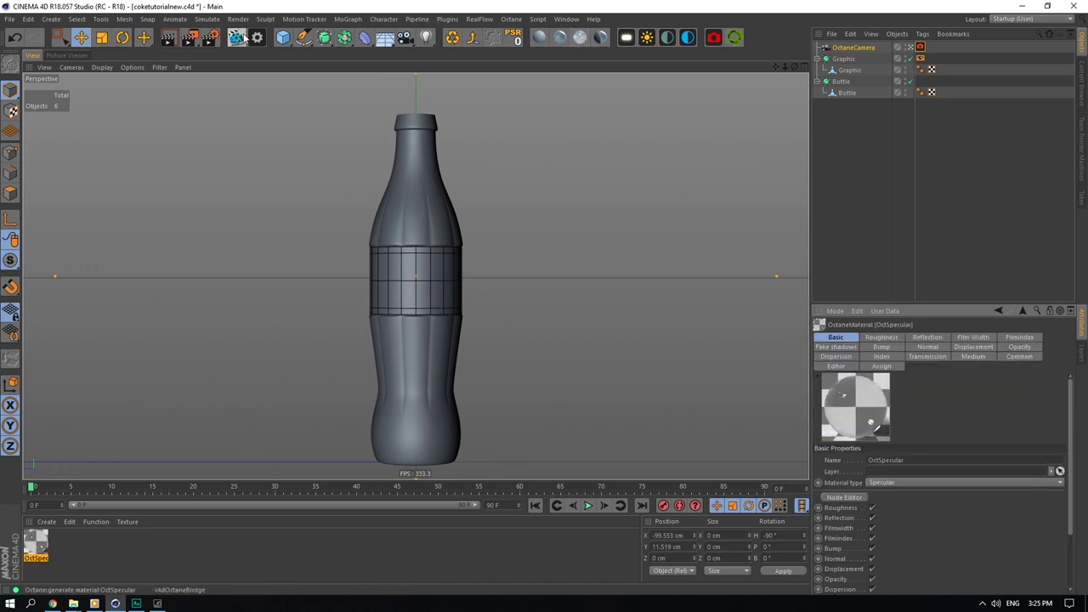
pyautogui.click(689, 38)
pyautogui.click(694, 40)
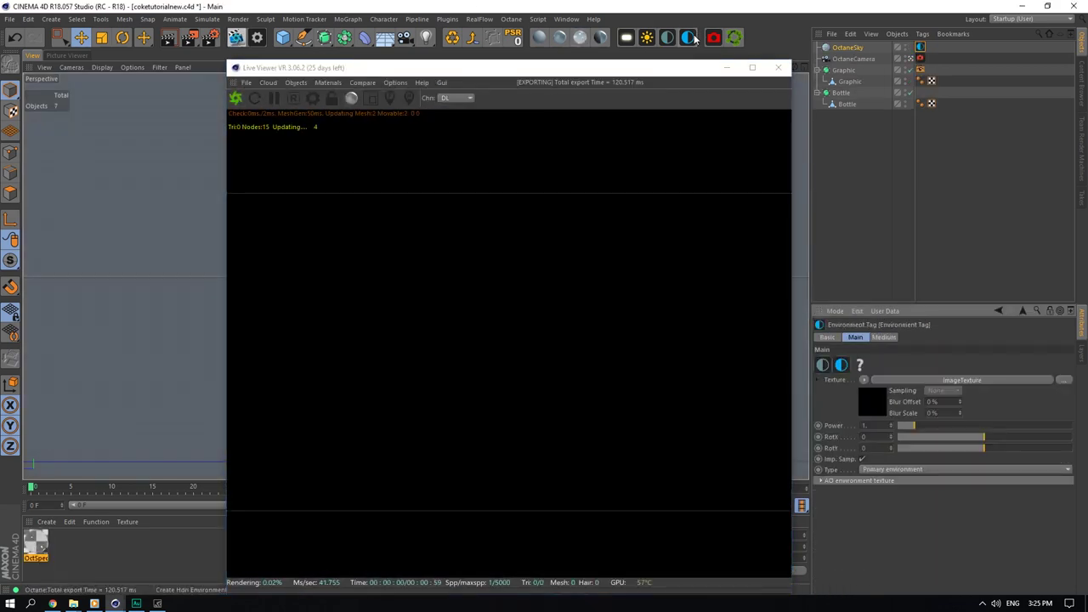
pyautogui.moveTo(610, 70); pyautogui.dragTo(541, 16)
pyautogui.moveTo(41, 542); pyautogui.dragTo(844, 94)
# Step: Load canada_montreal_loft_max_sunny.exr from the HDRI folder as the OctaneSky texture without copying it into the project
pyautogui.click(921, 47)
pyautogui.click(867, 401)
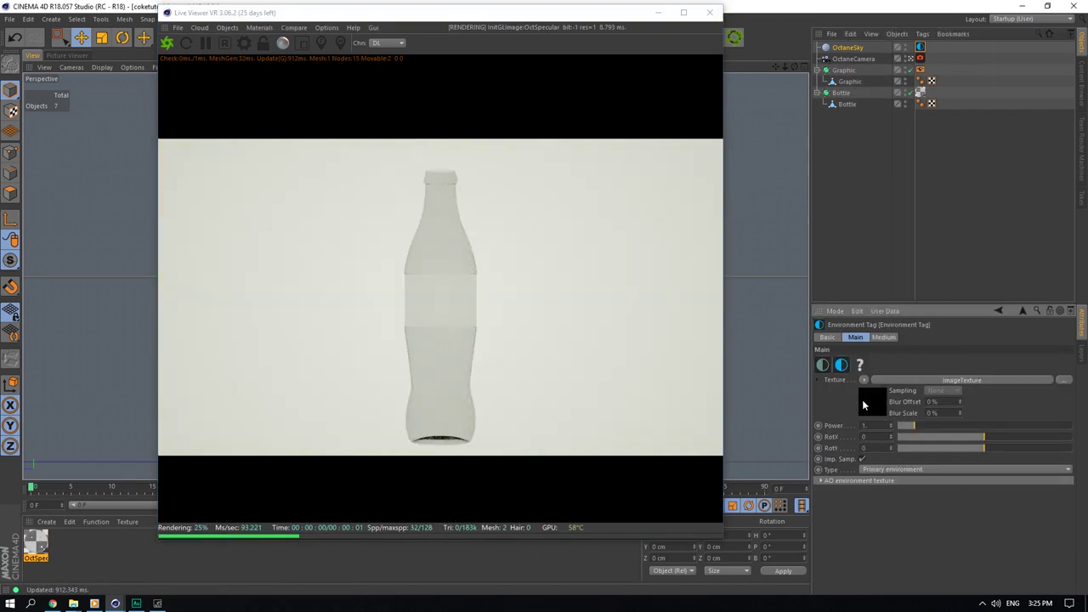
pyautogui.click(1063, 362)
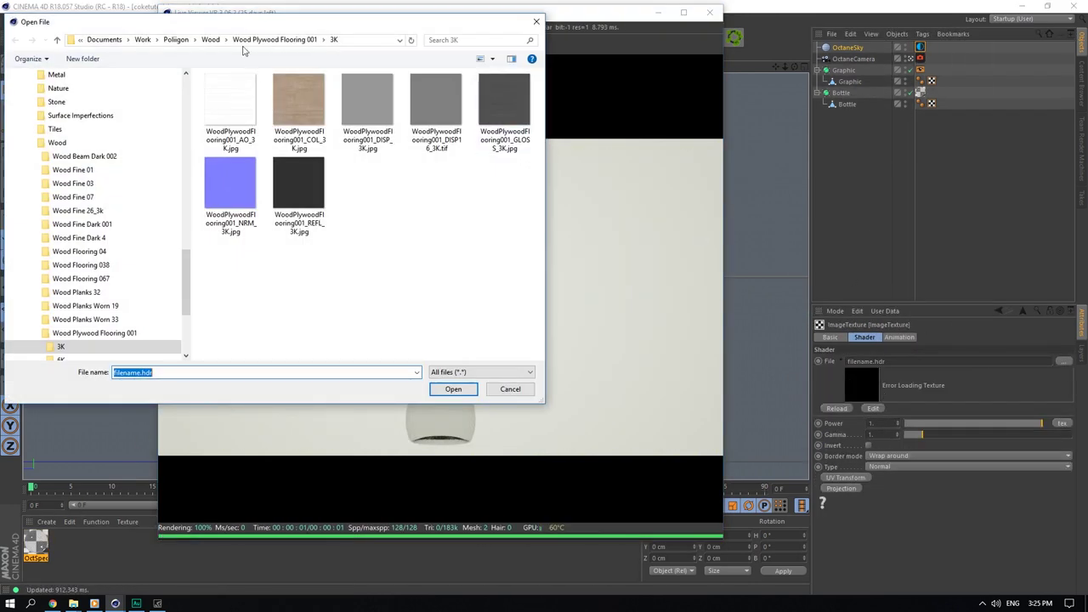
pyautogui.click(178, 40)
pyautogui.doubleClick(365, 166)
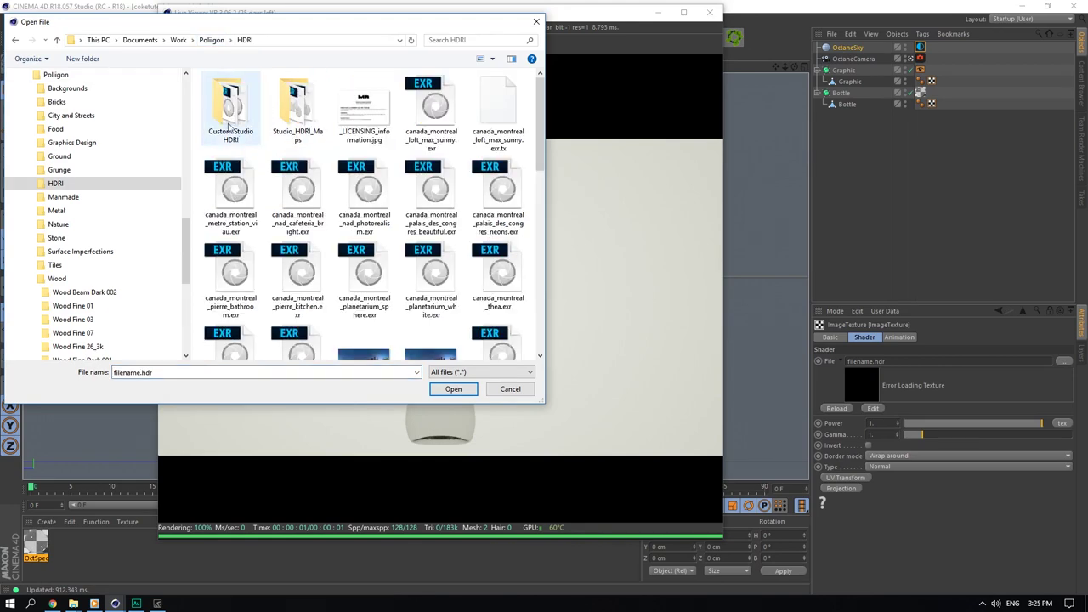
pyautogui.click(428, 109)
pyautogui.click(455, 388)
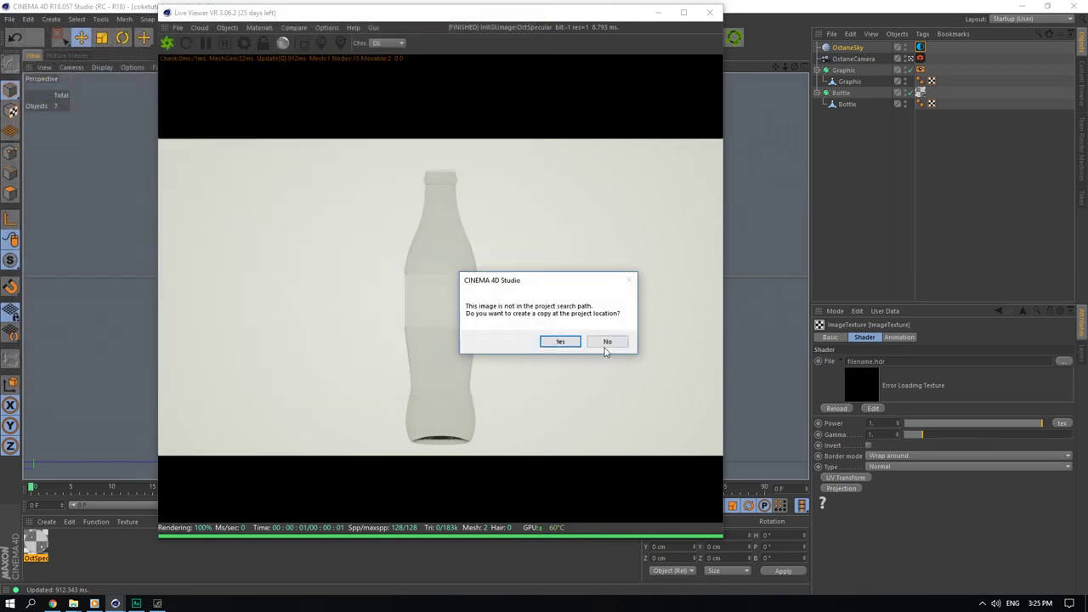
pyautogui.click(607, 344)
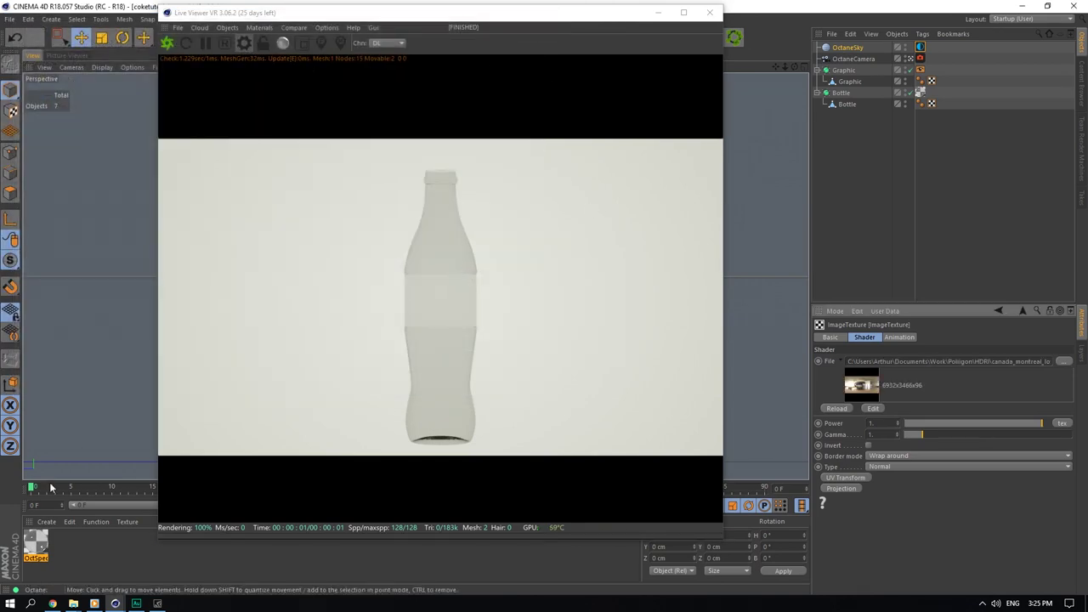
# Step: Hide the Graphic label from the render and set the OctSpecular material's index to 1.52
pyautogui.doubleClick(36, 543)
pyautogui.moveTo(317, 80); pyautogui.dragTo(897, 202)
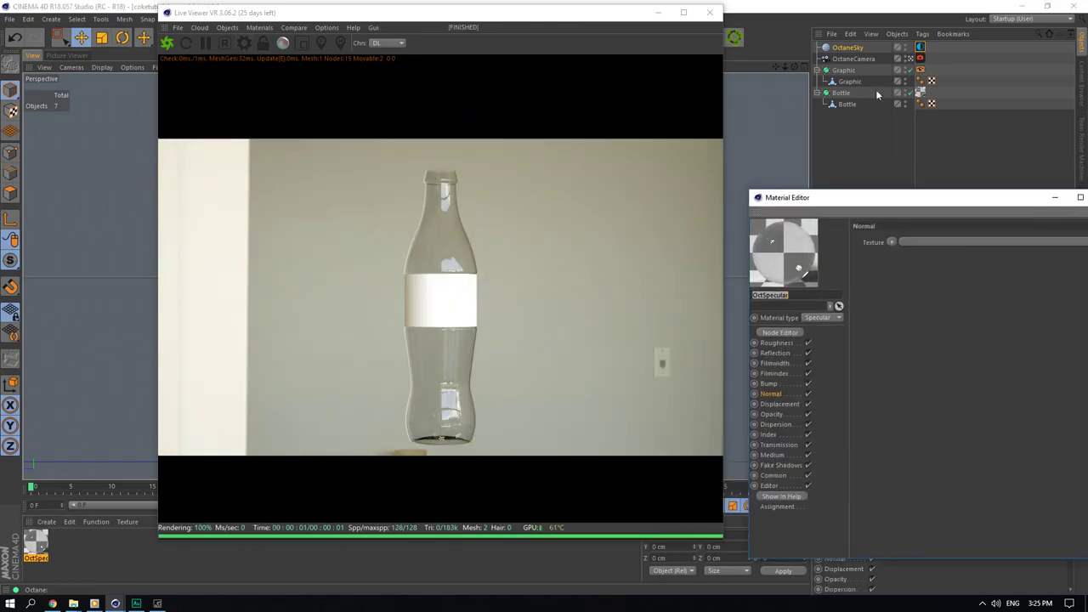
pyautogui.click(899, 72)
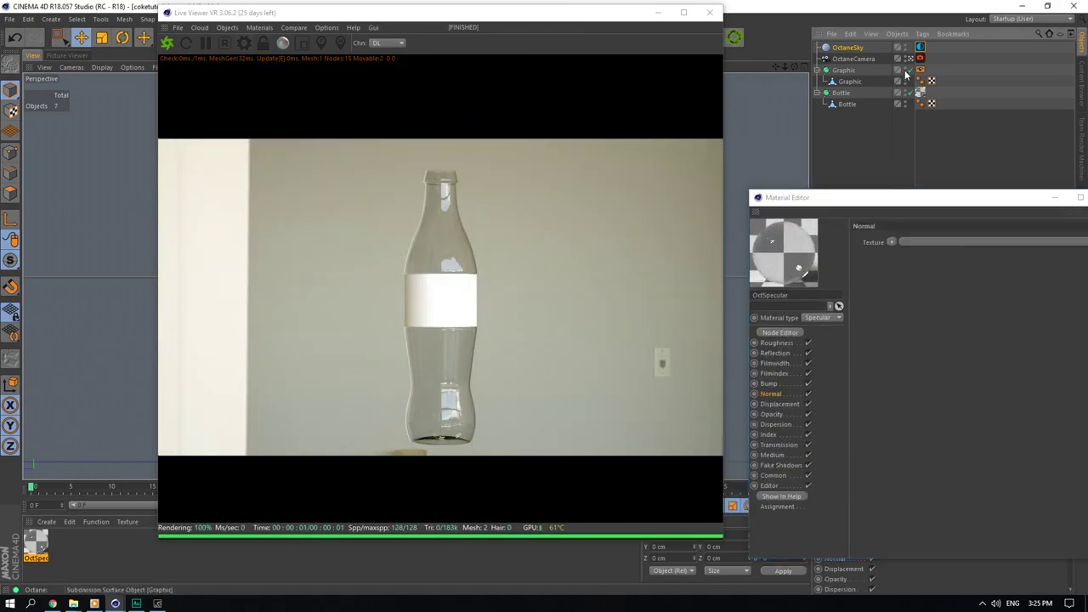
pyautogui.click(788, 434)
pyautogui.write('1.5')
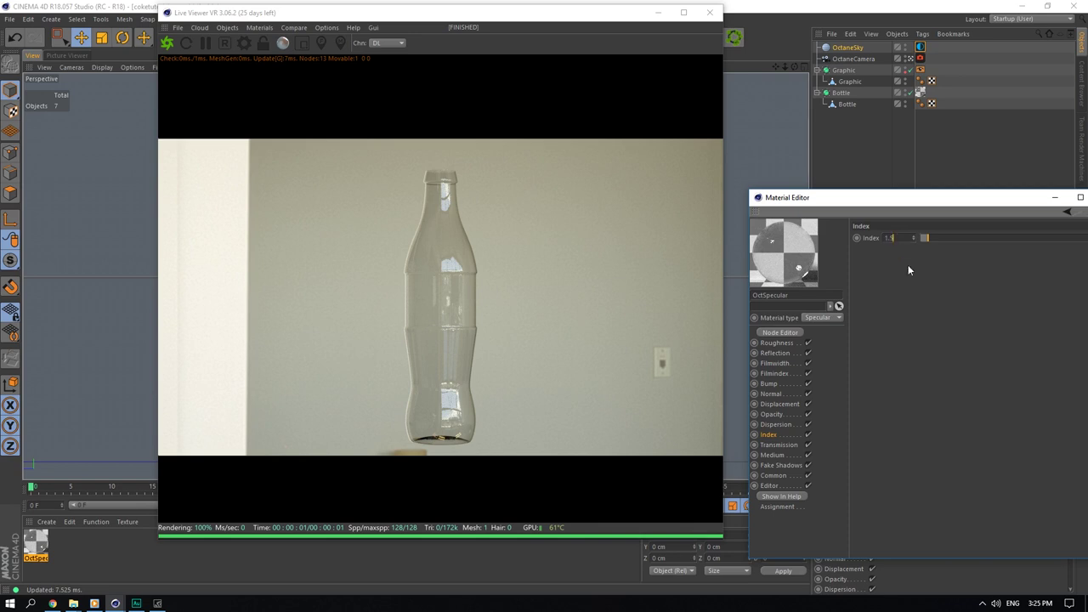
pyautogui.write('2')
pyautogui.press('Return')
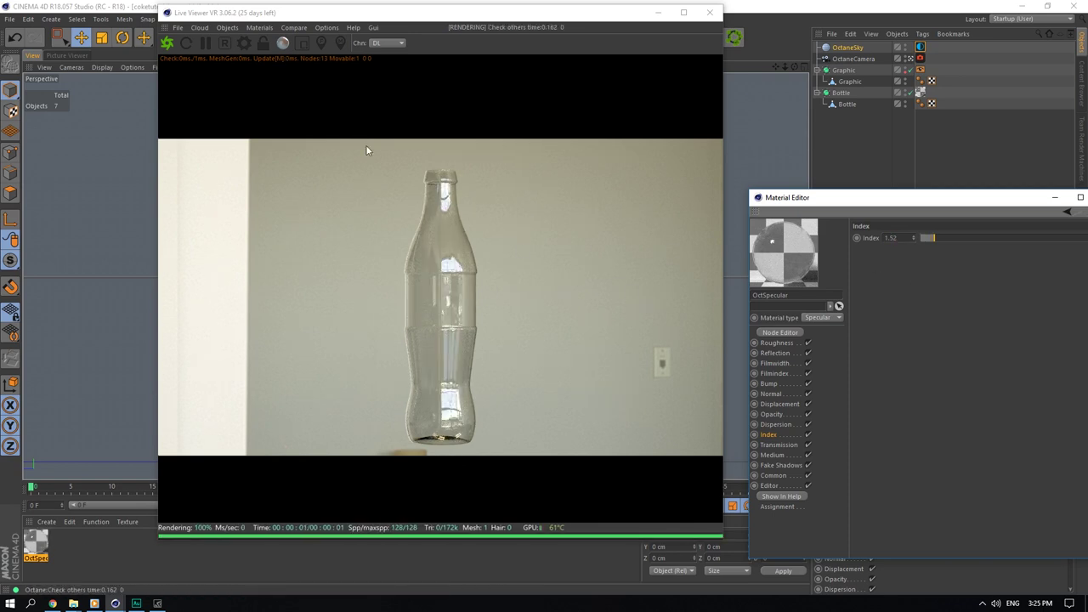
# Step: Switch the Octane kernel to Pathtracing with 2000 max samples and a ray epsilon of 0.000001
pyautogui.click(244, 43)
pyautogui.click(35, 50)
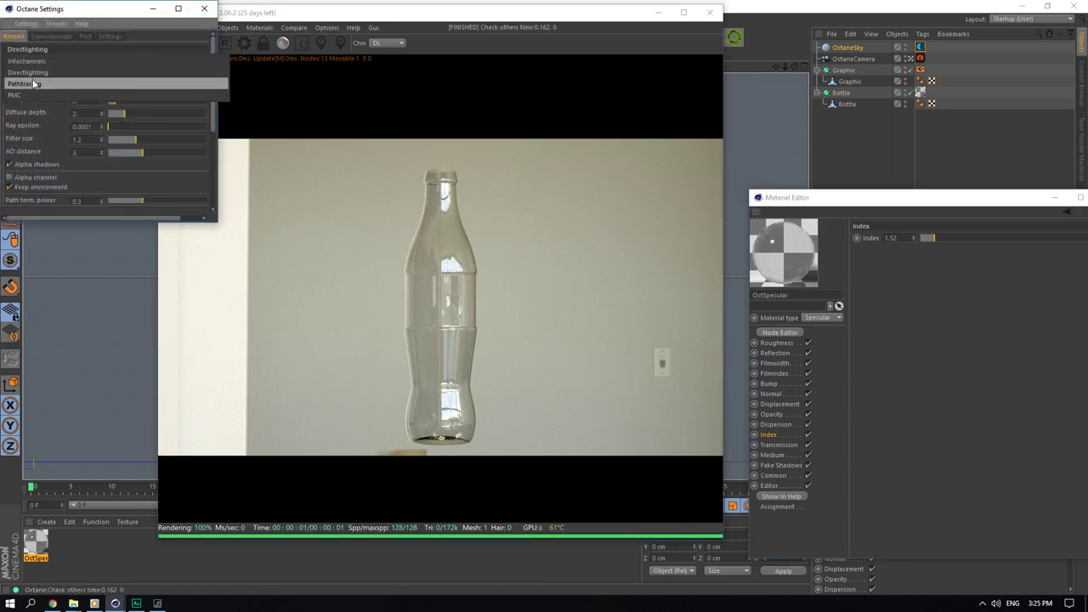
pyautogui.click(34, 83)
pyautogui.doubleClick(97, 61)
pyautogui.write('1')
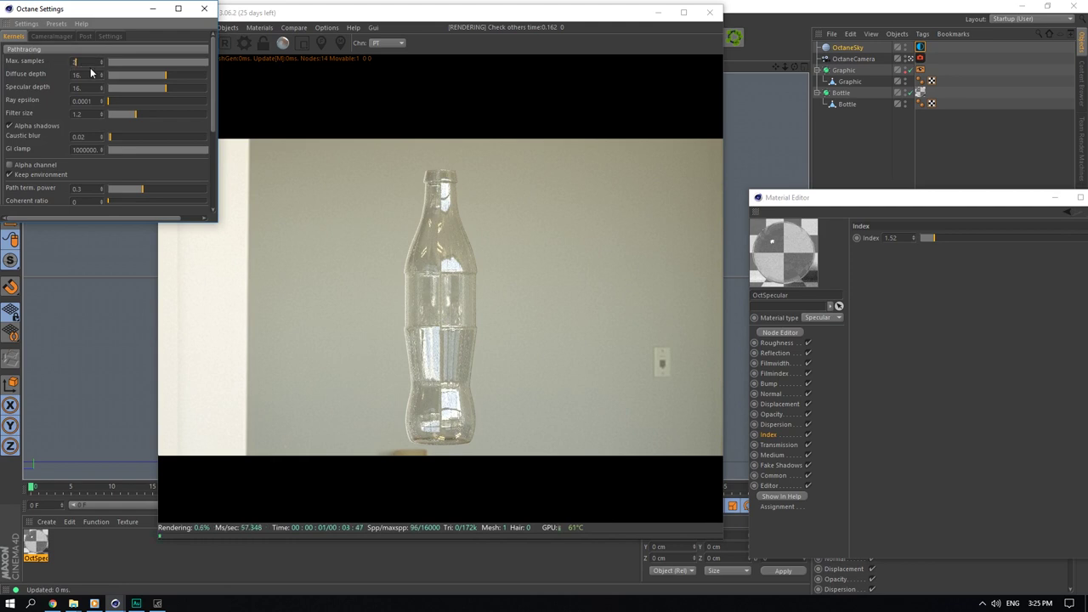
pyautogui.write('000')
pyautogui.press('Return')
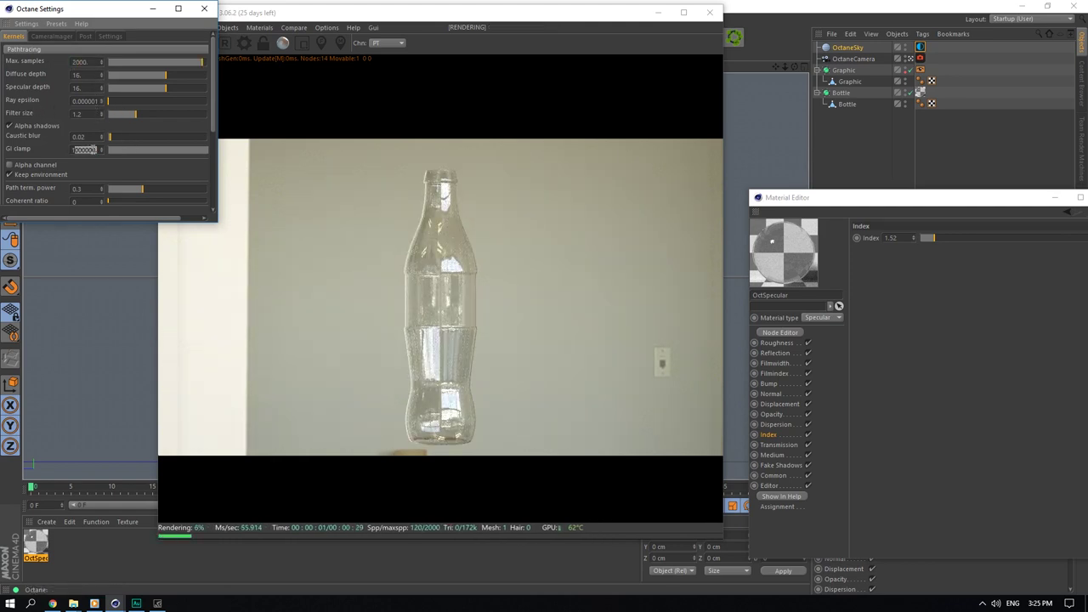
# Step: Set the camera imager to gamma 2.2, Linear response with natural response enabled, and vignetting 0
pyautogui.click(51, 36)
pyautogui.doubleClick(91, 62)
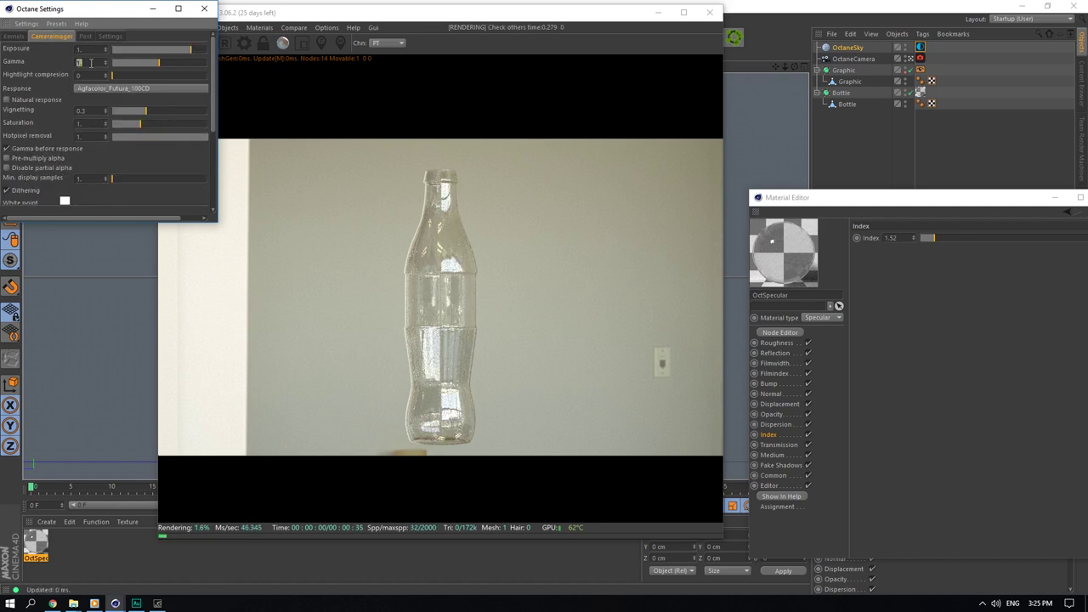
pyautogui.click(85, 89)
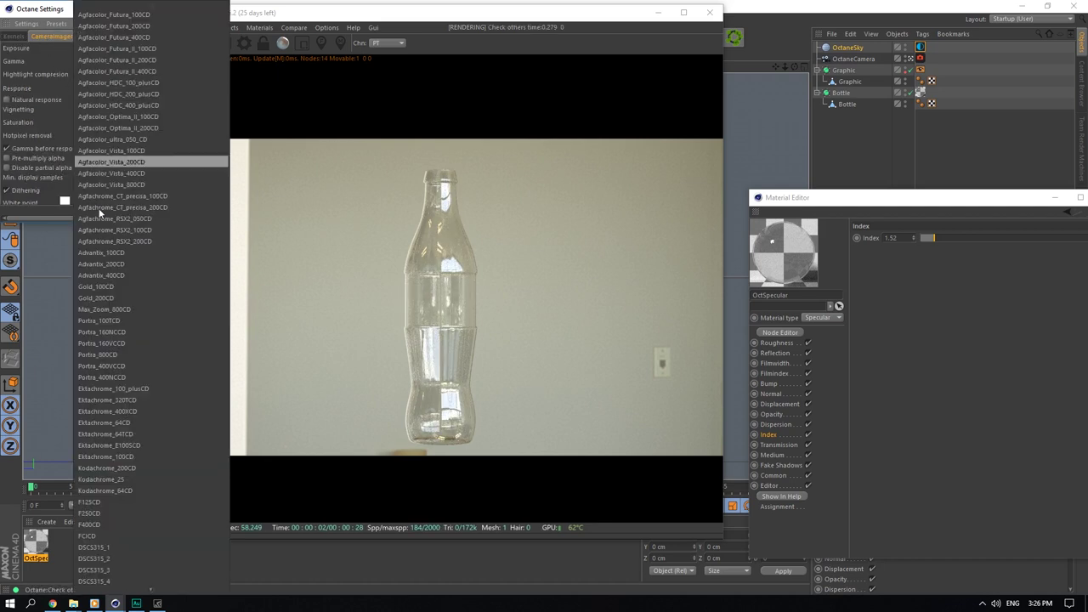
pyautogui.click(115, 583)
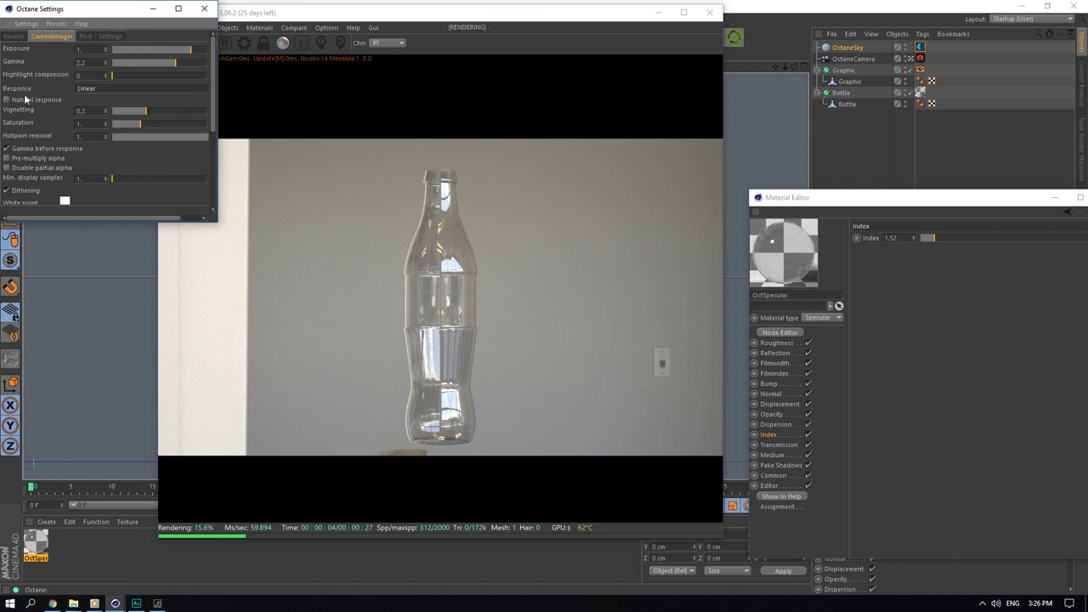
pyautogui.write('0')
pyautogui.click(93, 123)
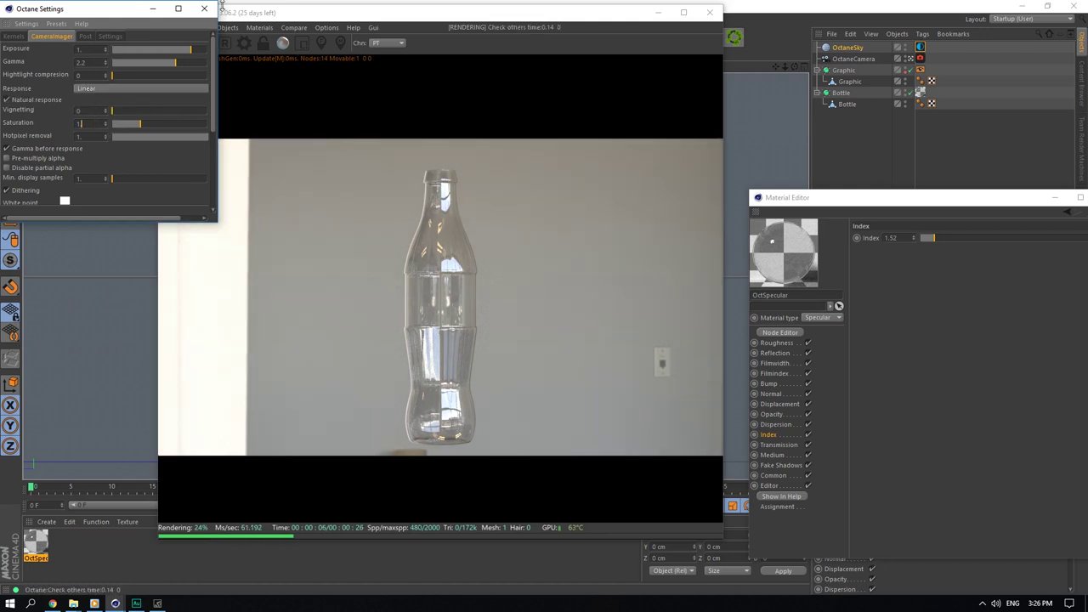
# Step: Close the Octane settings, Material Editor and Live Viewer, and leave the Octane camera's view
pyautogui.click(204, 9)
pyautogui.moveTo(1023, 201); pyautogui.dragTo(875, 198)
pyautogui.click(963, 194)
pyautogui.click(711, 12)
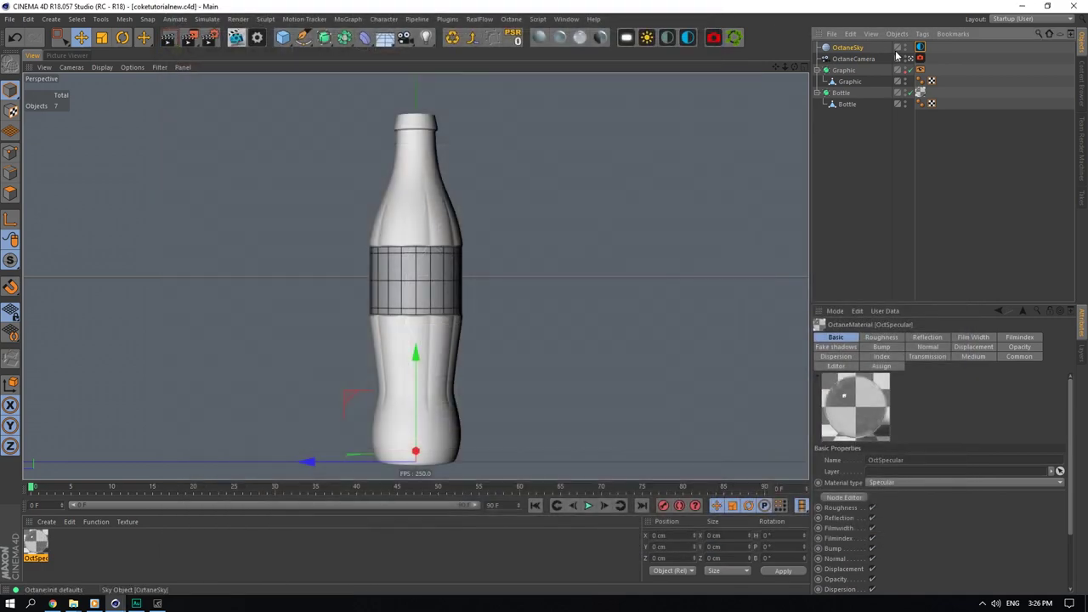
pyautogui.click(910, 59)
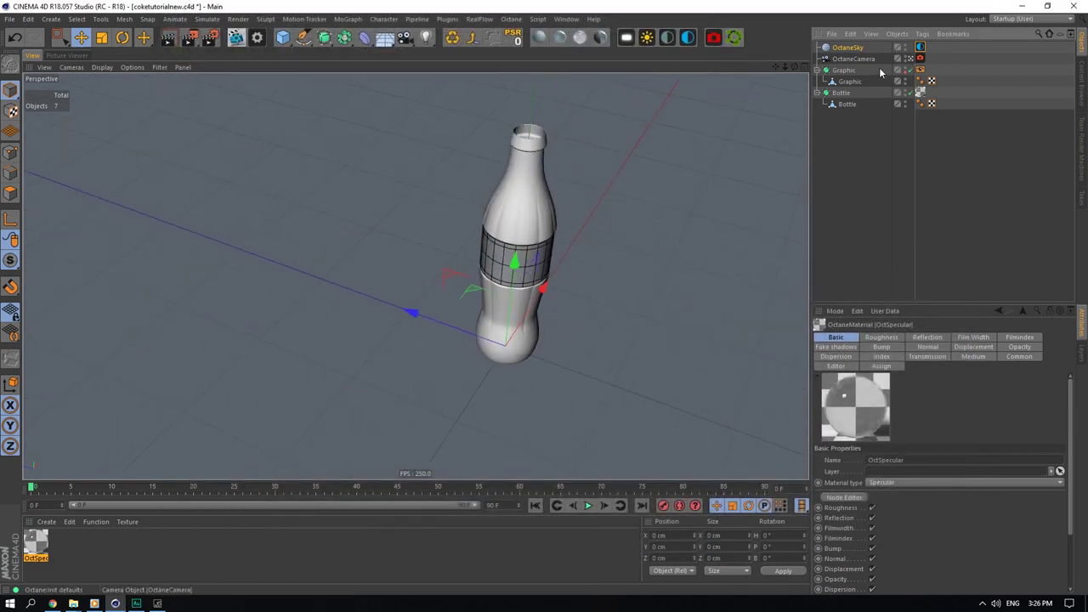
# Step: Turn off Show Cone in the OctaneCamera's details
pyautogui.click(920, 49)
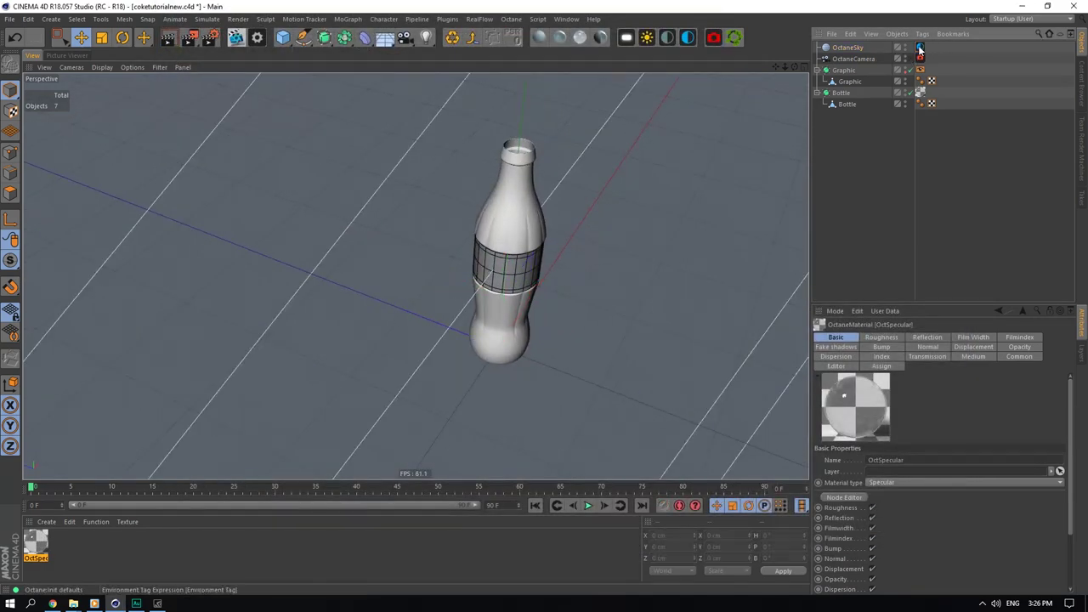
pyautogui.click(860, 58)
pyautogui.click(852, 346)
pyautogui.click(892, 417)
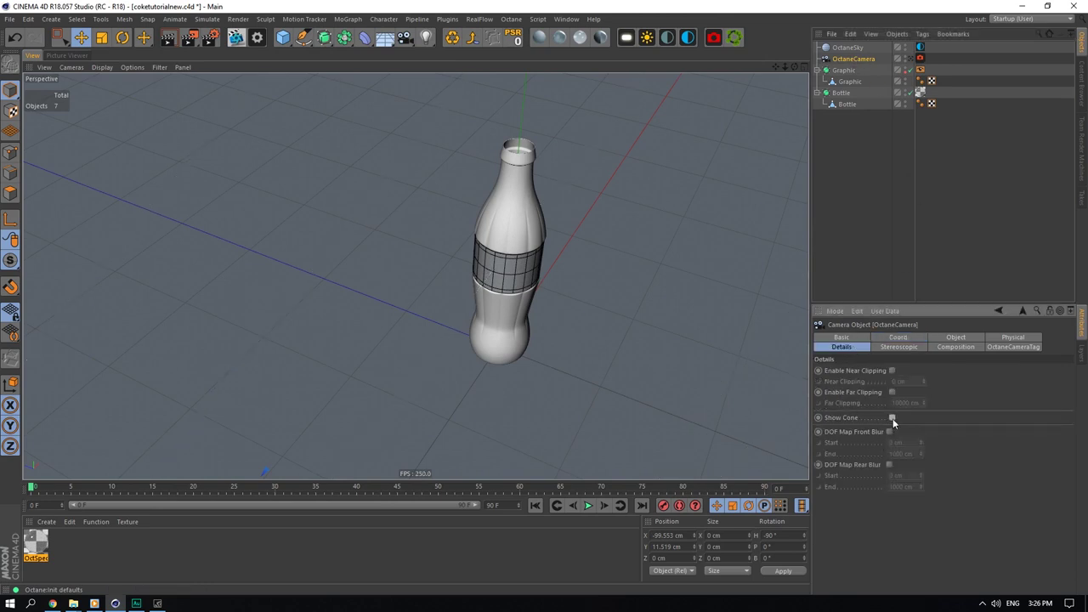
# Step: Turn off texture display in the perspective viewport so the bottle shows its plain shading
pyautogui.moveTo(784, 66); pyautogui.dragTo(780, 67)
pyautogui.scroll(4, 490, 248)
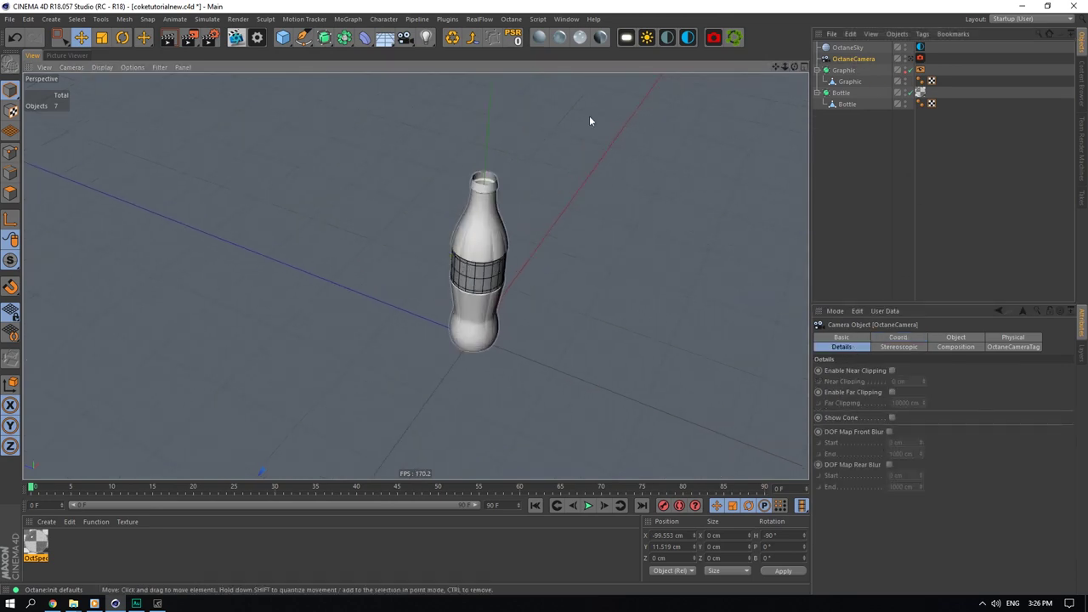
pyautogui.click(133, 68)
pyautogui.click(156, 289)
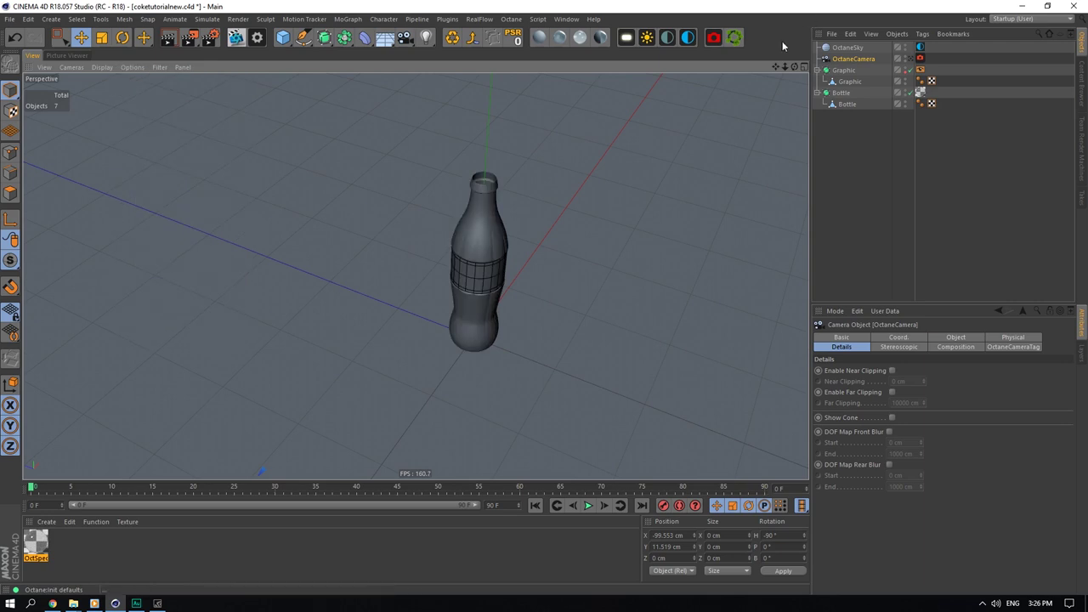
# Step: Isolate the Bottle subdivision object together with its child mesh in the viewport using hierarchical Viewport Solo
pyautogui.moveTo(776, 66); pyautogui.dragTo(693, 110)
pyautogui.scroll(5, 414, 272)
pyautogui.scroll(-3, 608, 220)
pyautogui.click(847, 72)
pyautogui.click(844, 93)
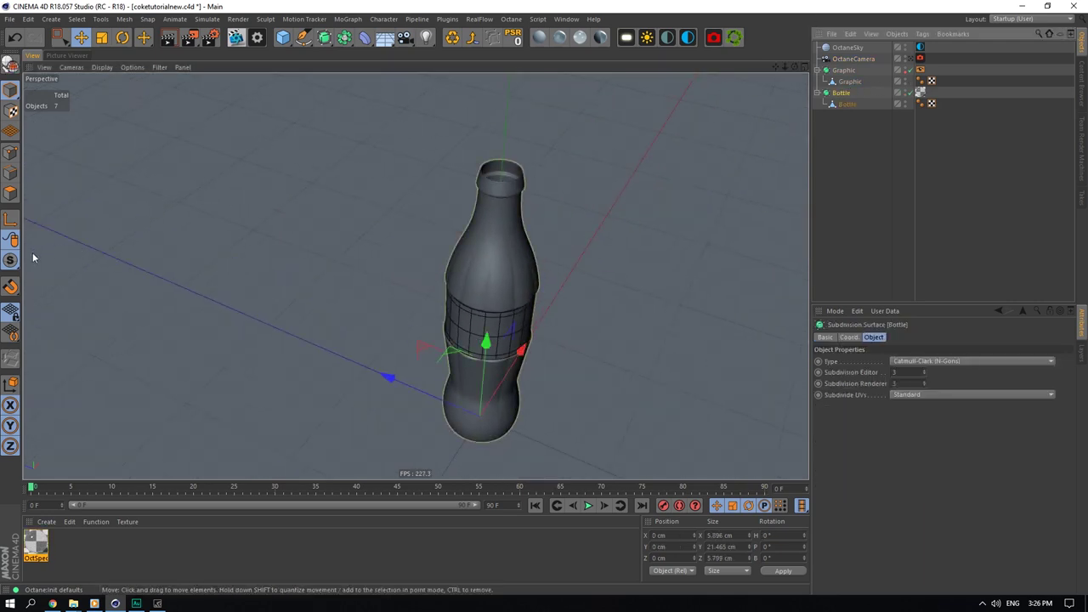
pyautogui.moveTo(12, 261); pyautogui.dragTo(75, 320)
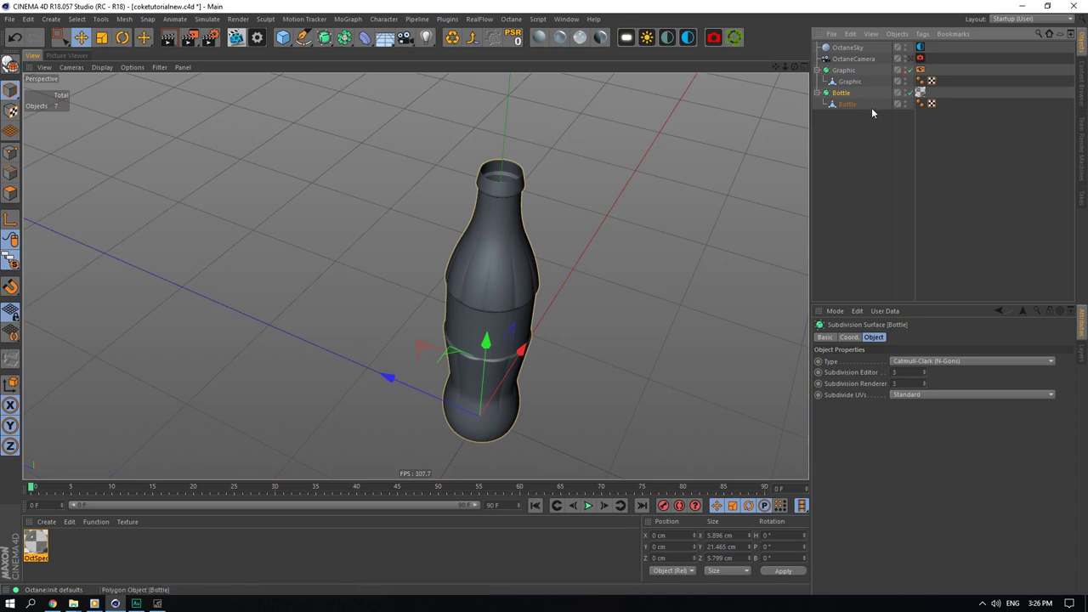
# Step: Start a Ring Selection on the Bottle mesh in polygon mode and switch off its subdivision
pyautogui.click(850, 105)
pyautogui.click(13, 191)
pyautogui.click(77, 20)
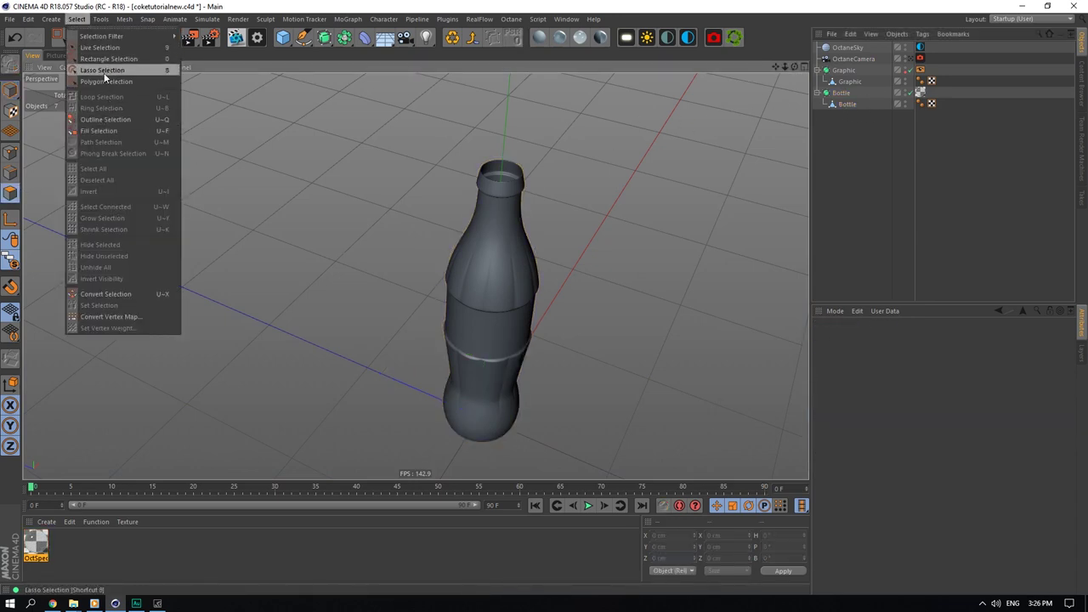
pyautogui.click(849, 105)
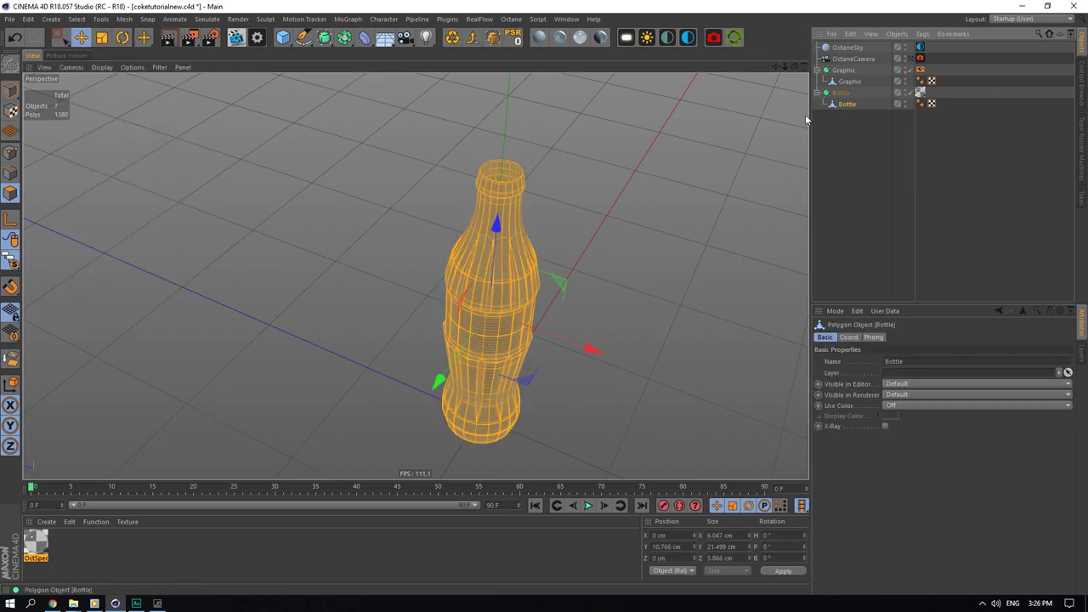
pyautogui.click(82, 21)
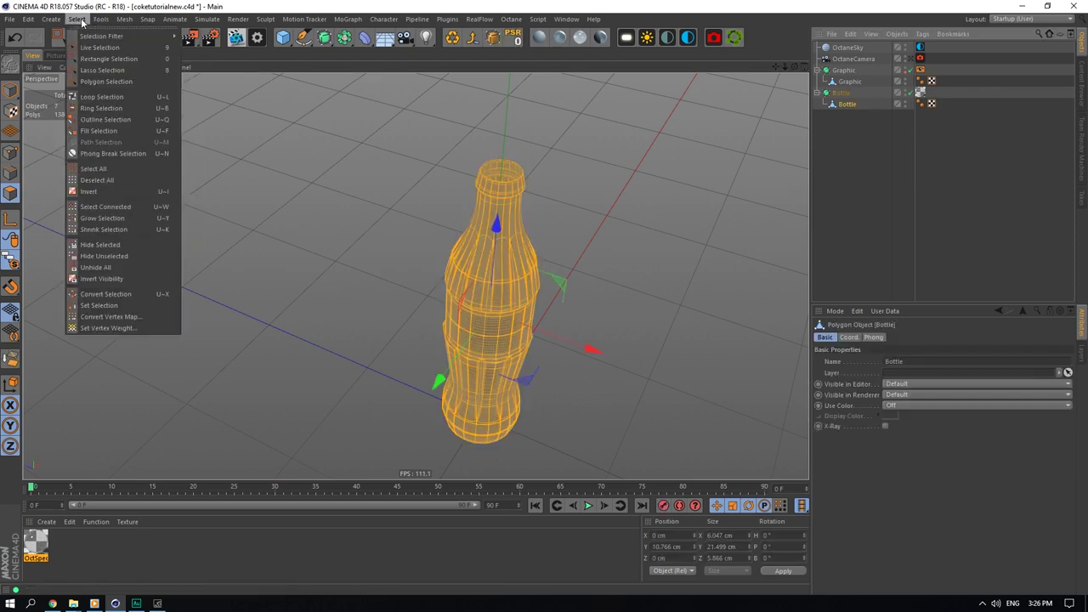
pyautogui.click(105, 113)
pyautogui.keyDown('alt'); pyautogui.moveTo(534, 156); pyautogui.dragTo(658, 110, button='right'); pyautogui.keyUp('alt')
pyautogui.click(911, 92)
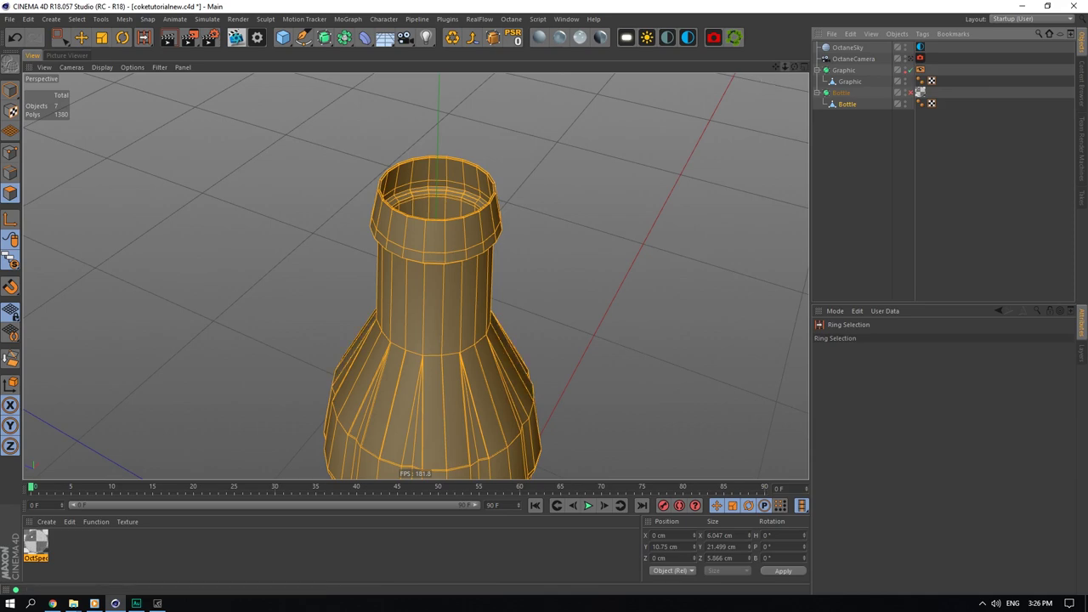
# Step: Turn on X-Ray for the Bottle mesh and select the inner-wall polygon rings from the shoulder up to the neck base
pyautogui.keyDown('alt'); pyautogui.moveTo(416, 276); pyautogui.dragTo(438, 349); pyautogui.keyUp('alt')
pyautogui.click(448, 228)
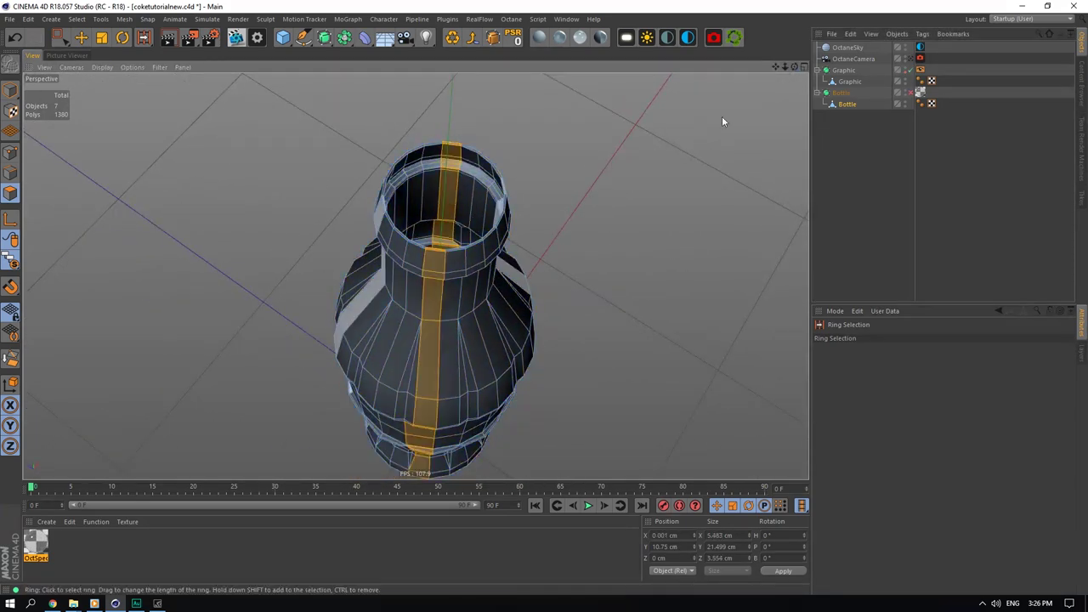
pyautogui.click(460, 228)
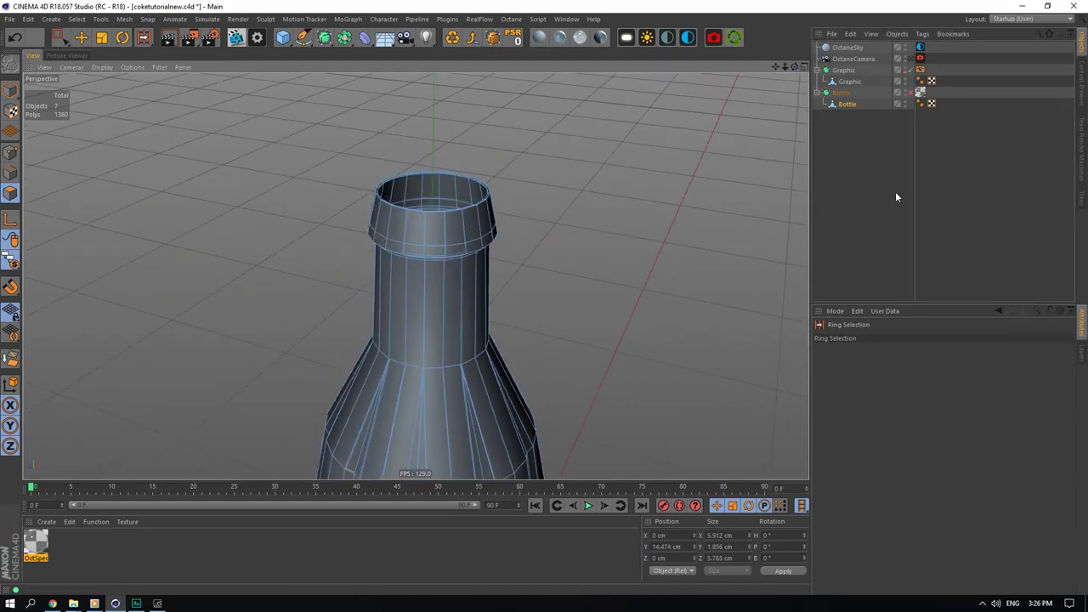
pyautogui.click(884, 426)
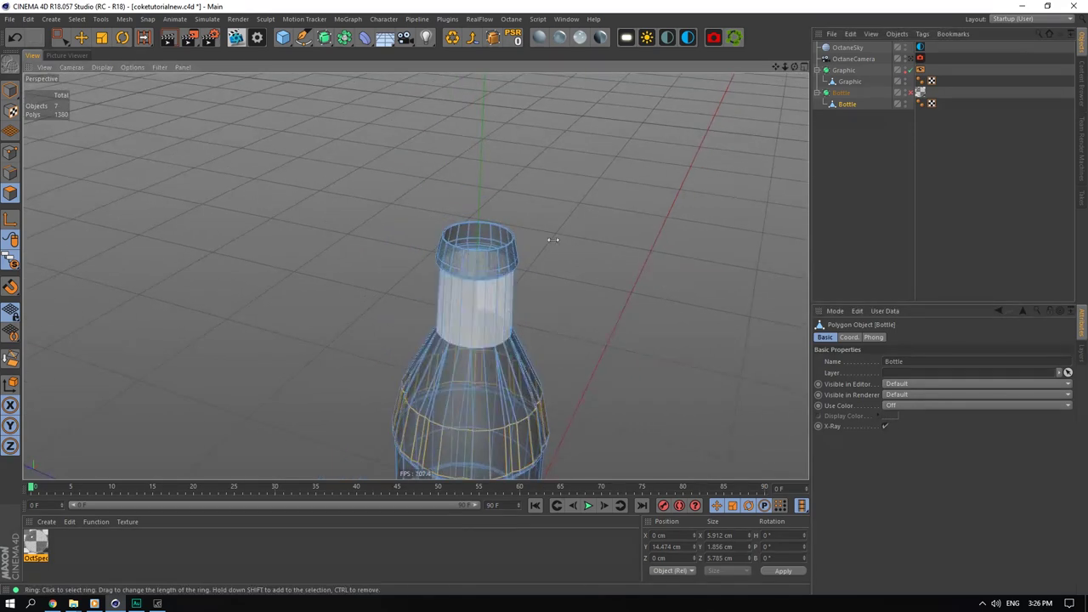
pyautogui.keyDown('alt'); pyautogui.moveTo(415, 276); pyautogui.dragTo(420, 318); pyautogui.keyUp('alt')
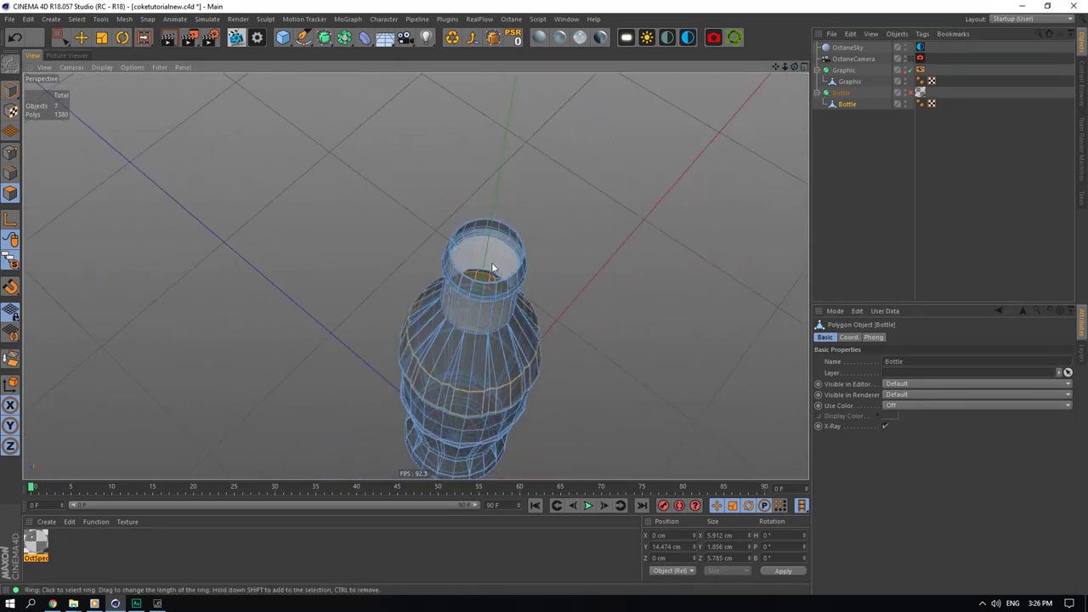
pyautogui.keyDown('shift'); pyautogui.click(479, 271); pyautogui.keyUp('shift')
pyautogui.moveTo(794, 68); pyautogui.dragTo(794, 99)
# Step: Turn off X-Ray and extend the selection to the whole inner wall below the neck with Fill Selection
pyautogui.click(77, 19)
pyautogui.click(95, 132)
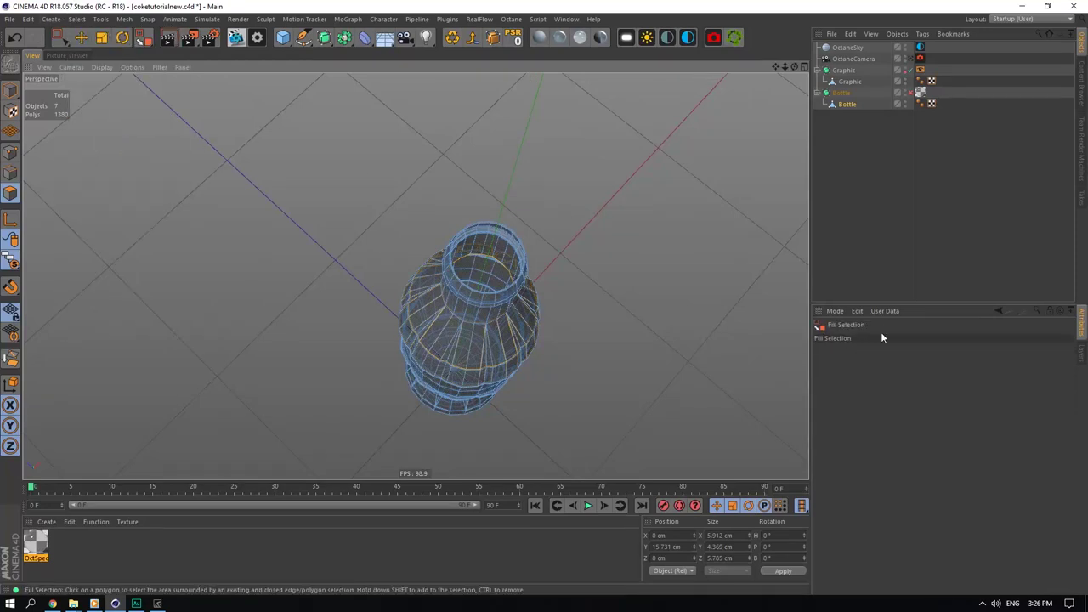
pyautogui.click(848, 104)
pyautogui.click(885, 426)
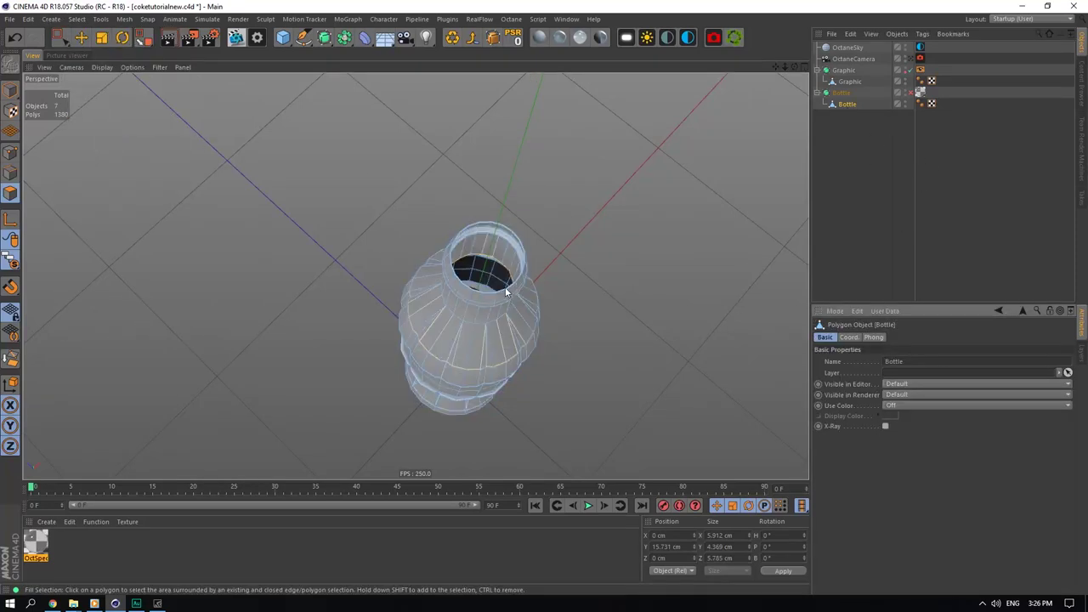
# Step: Split the selected inner-wall polygons into a separate object named Liquid and move it out of the Bottle subdivision object
pyautogui.click(124, 20)
pyautogui.moveTo(137, 48)
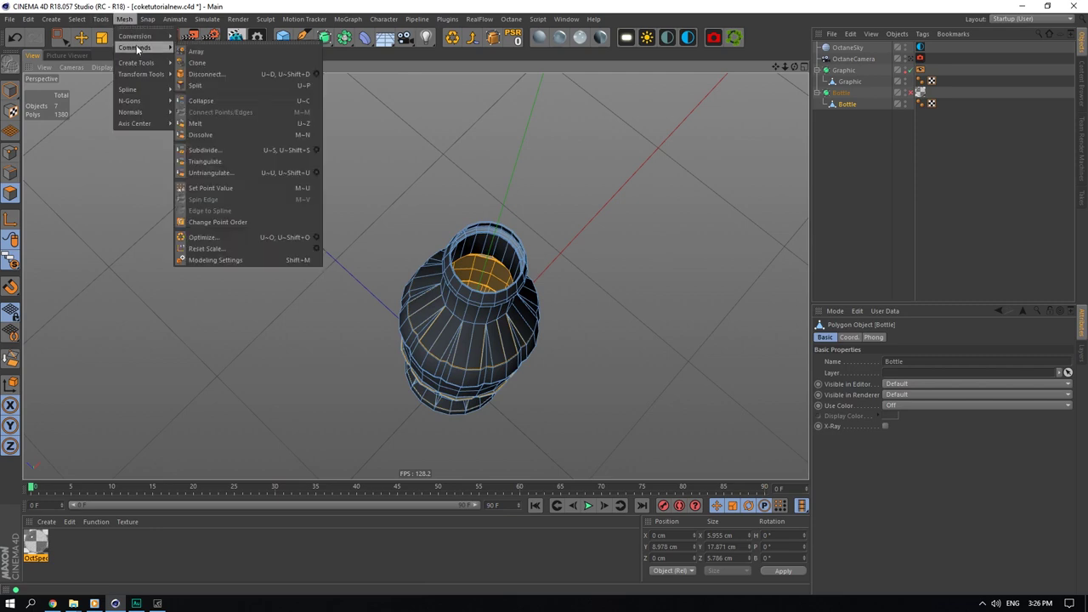
pyautogui.click(207, 86)
pyautogui.doubleClick(850, 115)
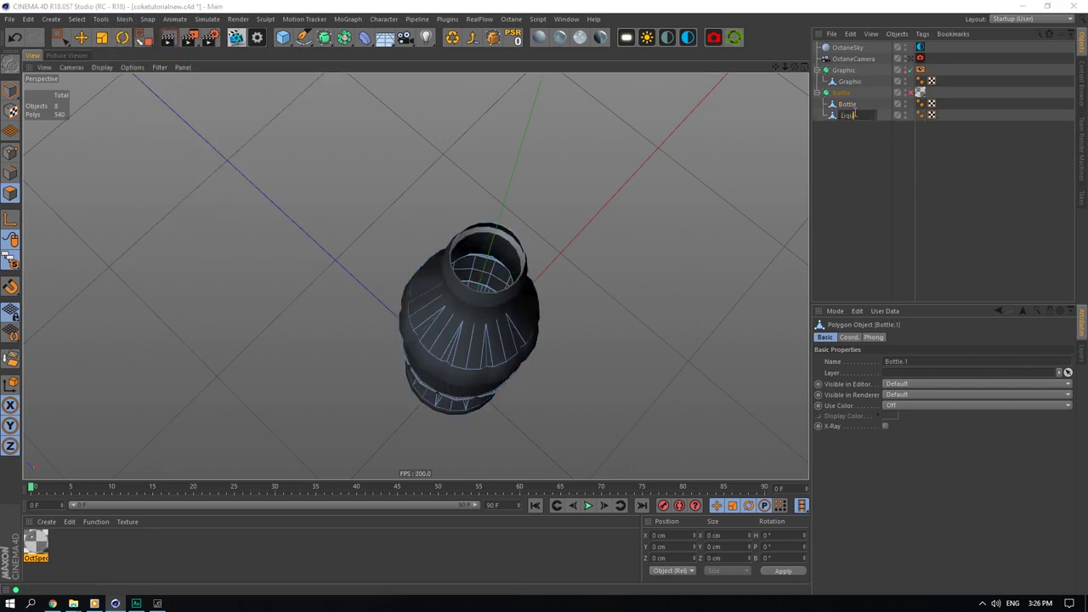
pyautogui.press('Return')
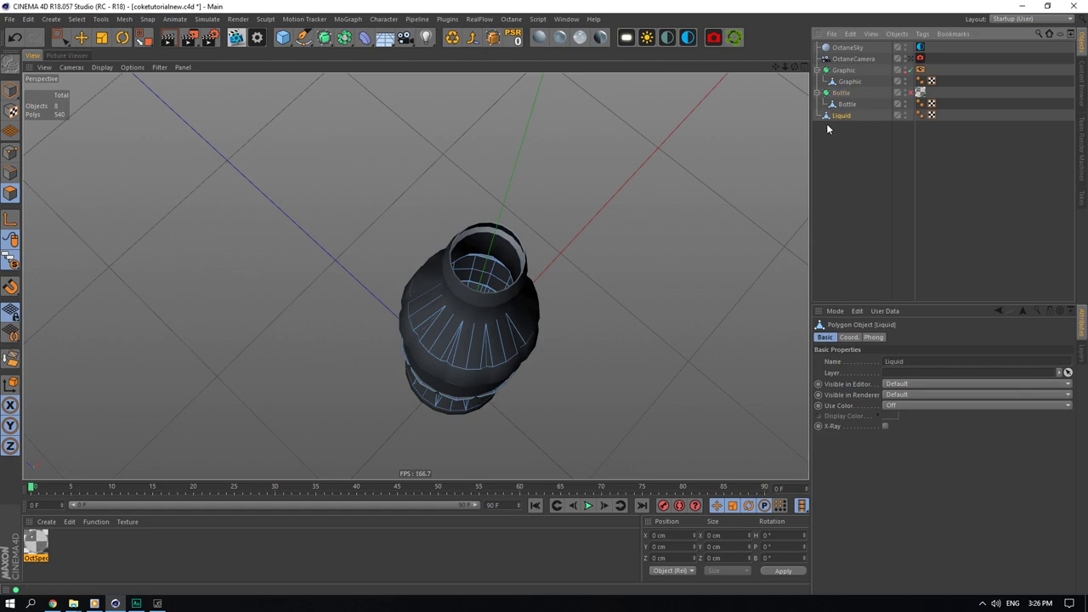
# Step: Add a Subdivision Surface as the parent of the Liquid mesh
pyautogui.click(324, 37)
pyautogui.keyDown('alt'); pyautogui.click(364, 54); pyautogui.keyUp('alt')
pyautogui.scroll(2, 658, 215)
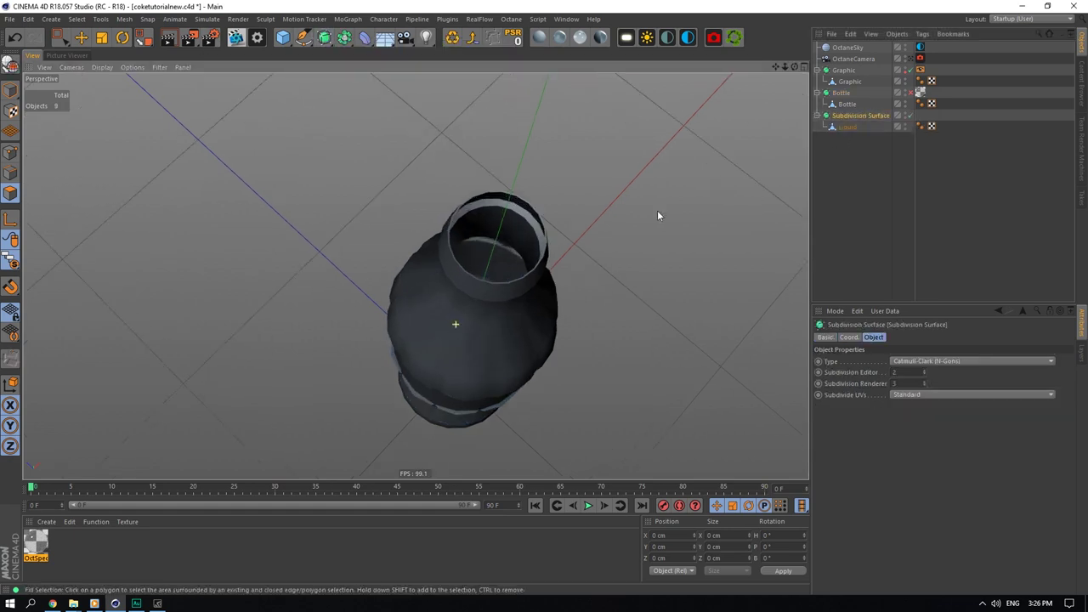
pyautogui.moveTo(13, 258); pyautogui.dragTo(69, 320)
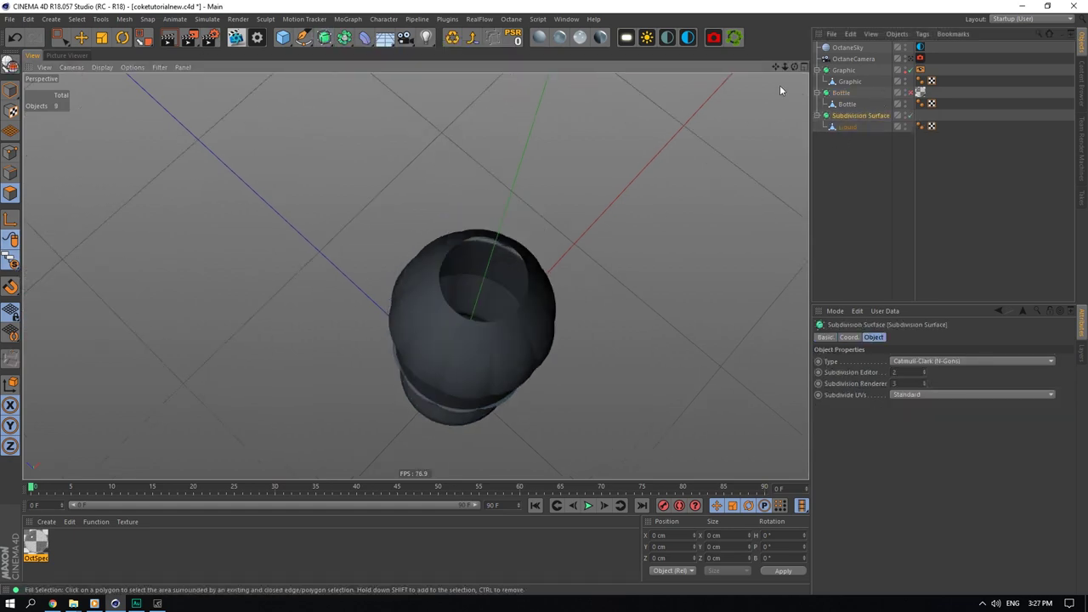
pyautogui.moveTo(795, 67)
pyautogui.mouseDown()
pyautogui.moveTo(413, 275)
pyautogui.moveTo(802, 79)
pyautogui.moveTo(415, 275)
pyautogui.moveTo(795, 68)
pyautogui.mouseUp()
pyautogui.scroll(-6, 797, 71)
# Step: Switch off the Liquid's subdivision, select all its polygons and extrude them inward by 0.02 cm
pyautogui.click(846, 126)
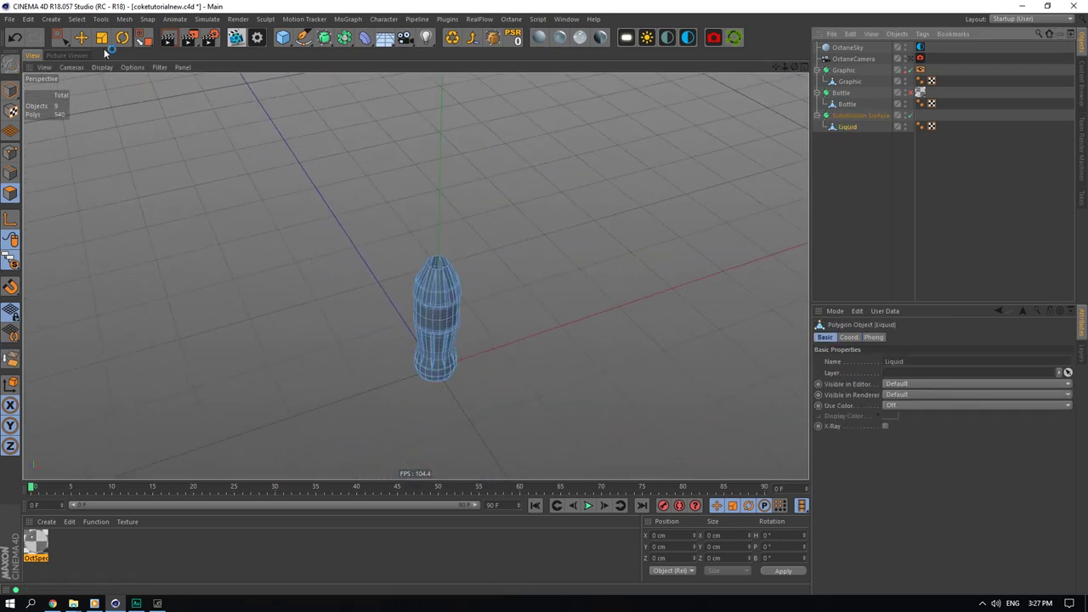
pyautogui.click(60, 38)
pyautogui.moveTo(567, 225); pyautogui.dragTo(288, 448)
pyautogui.scroll(10, 418, 239)
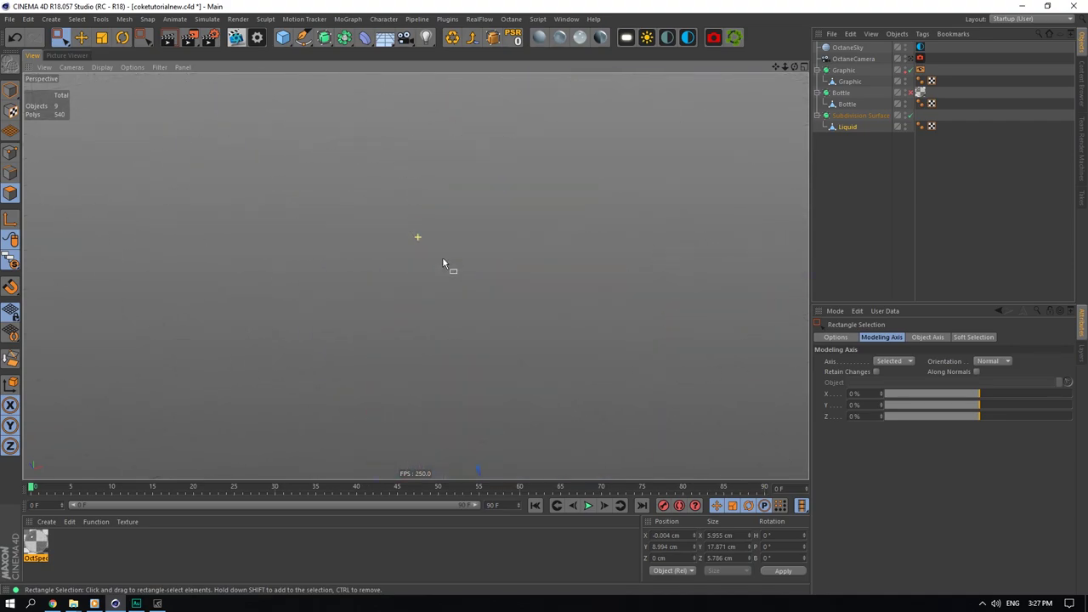
pyautogui.scroll(-3, 461, 245)
pyautogui.scroll(-5, 418, 275)
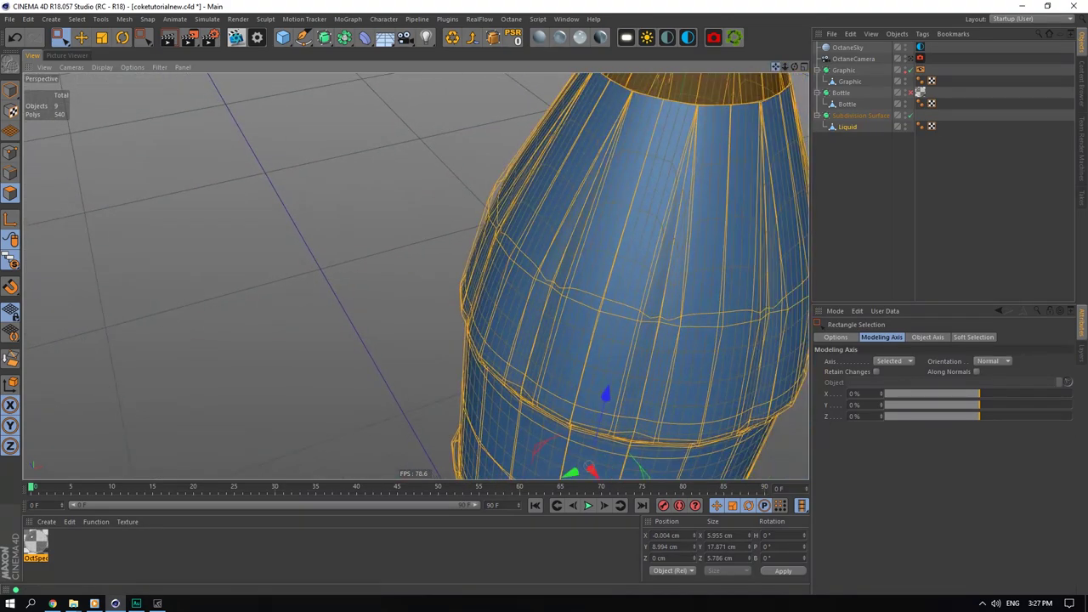
pyautogui.scroll(-2, 408, 283)
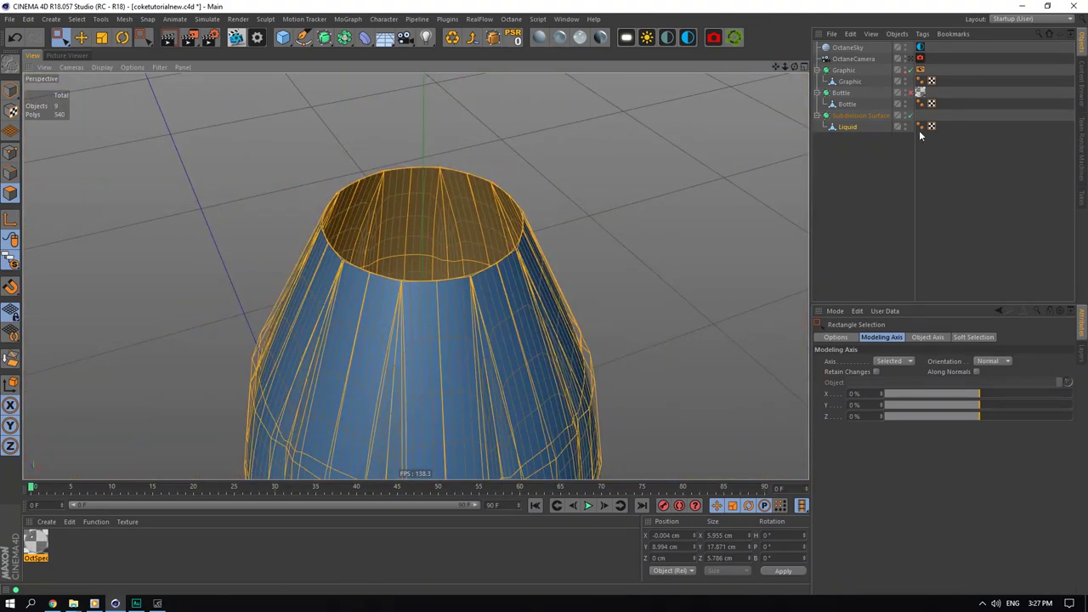
pyautogui.scroll(3, 425, 272)
pyautogui.rightClick(425, 272)
pyautogui.click(458, 338)
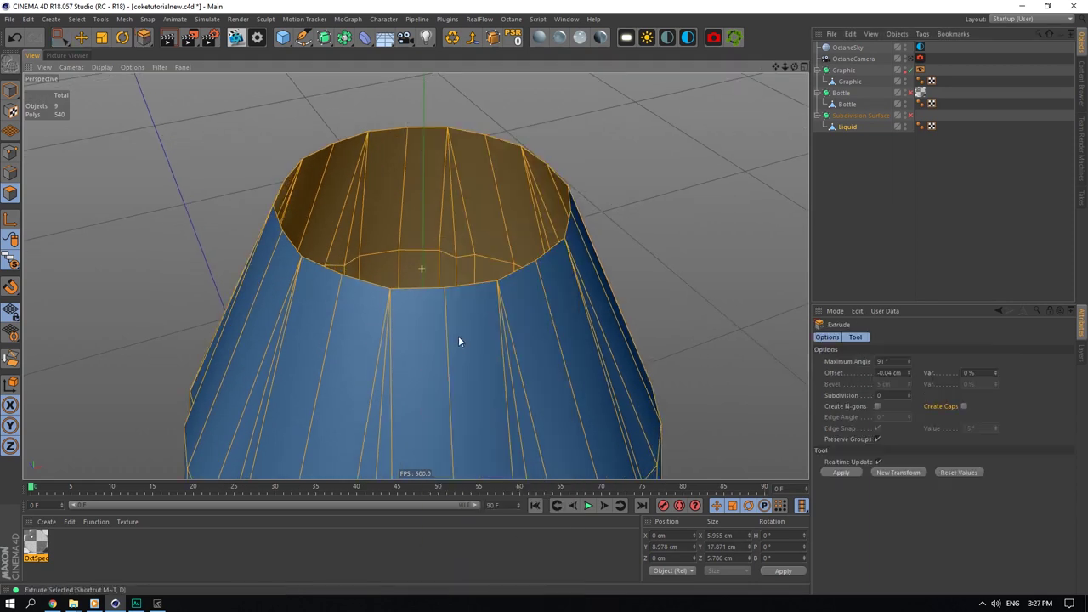
pyautogui.moveTo(459, 338)
pyautogui.mouseDown()
pyautogui.moveTo(444, 338)
pyautogui.moveTo(462, 337)
pyautogui.mouseUp()
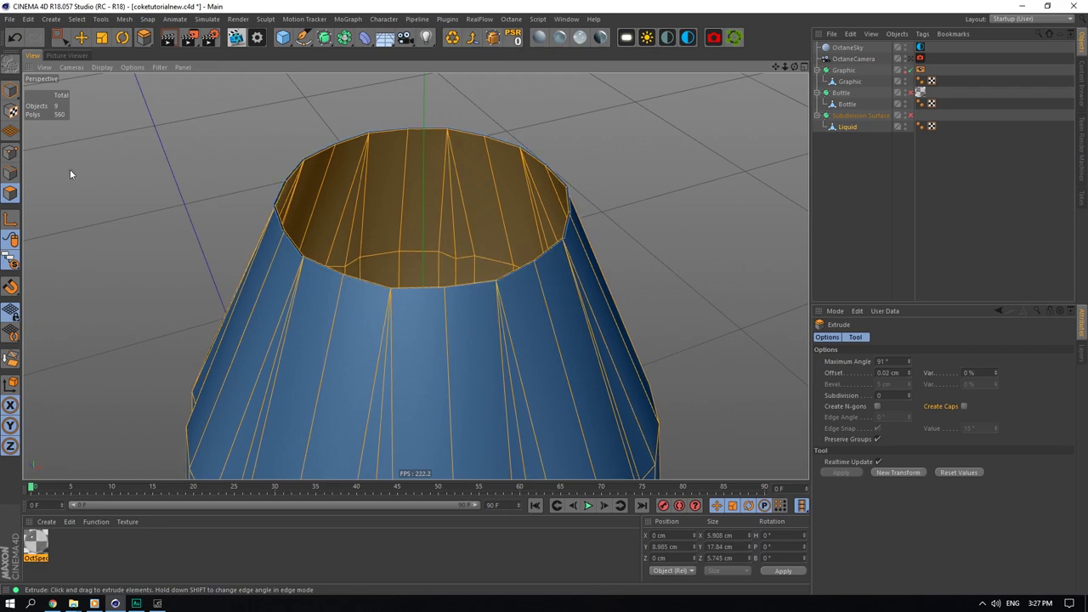
# Step: Ring-select the narrow strip of polygons around the Liquid's open top rim and delete it
pyautogui.click(76, 20)
pyautogui.click(88, 108)
pyautogui.scroll(4, 337, 193)
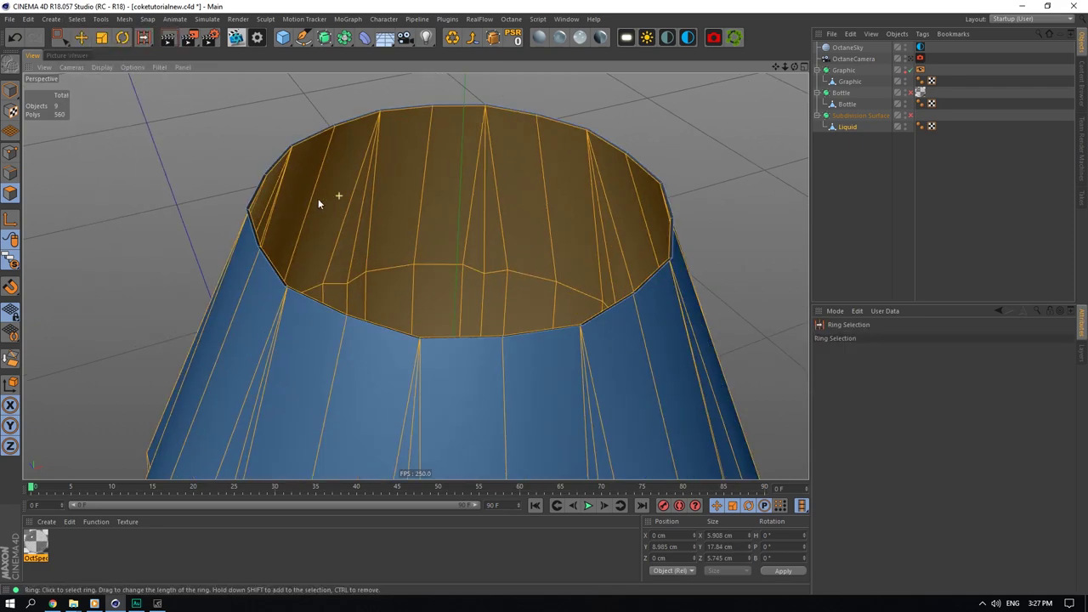
pyautogui.click(264, 175)
pyautogui.press('Delete')
# Step: Select all of the Liquid's polygons with a rectangle selection
pyautogui.scroll(-10, 399, 288)
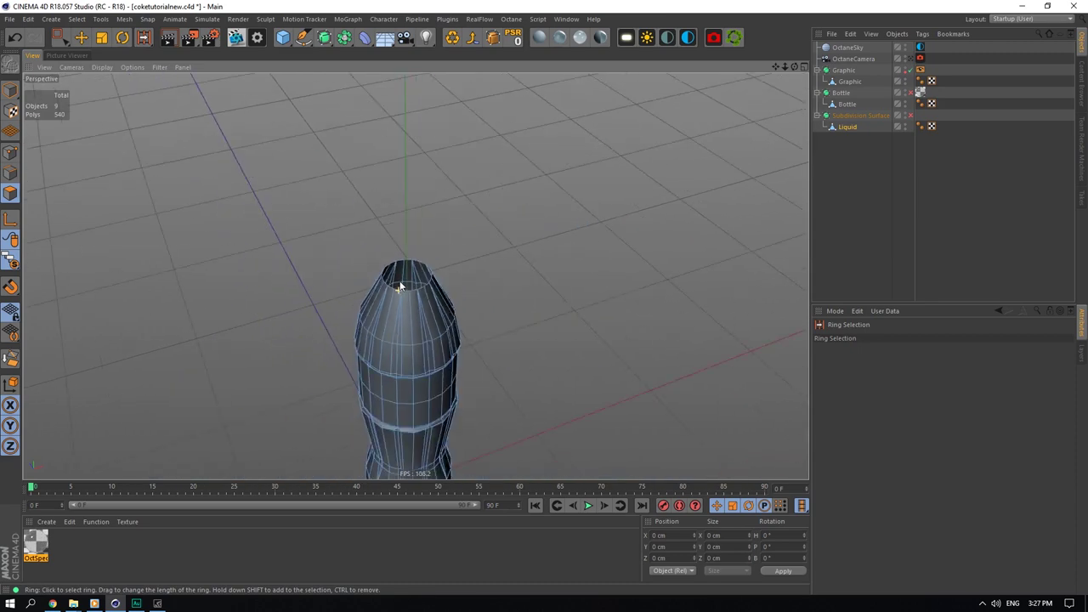
pyautogui.moveTo(67, 39); pyautogui.dragTo(104, 74)
pyautogui.moveTo(546, 177); pyautogui.dragTo(258, 527)
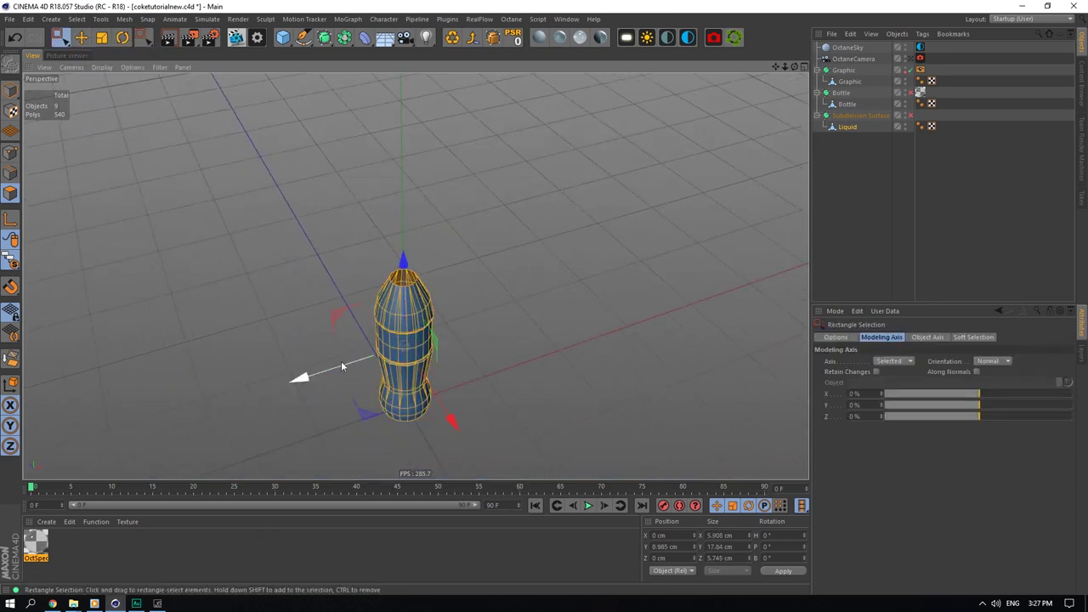
pyautogui.scroll(3, 341, 360)
# Step: Try to select the edge loop around the Liquid's open rim in edge mode with the Move tool
pyautogui.click(10, 172)
pyautogui.scroll(5, 443, 254)
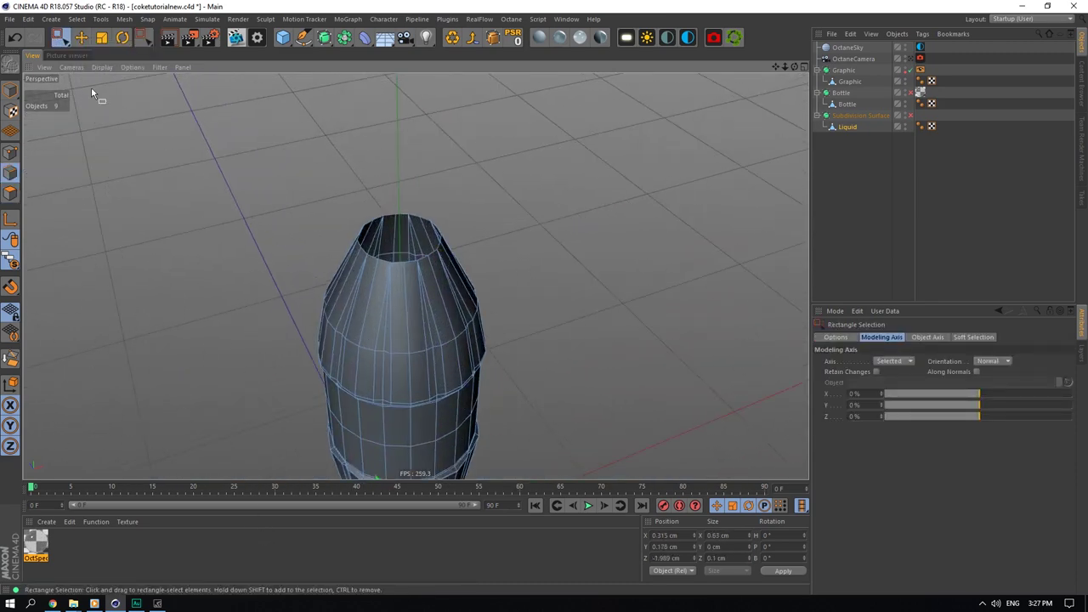
pyautogui.click(82, 38)
pyautogui.scroll(6, 374, 253)
pyautogui.scroll(-3, 449, 328)
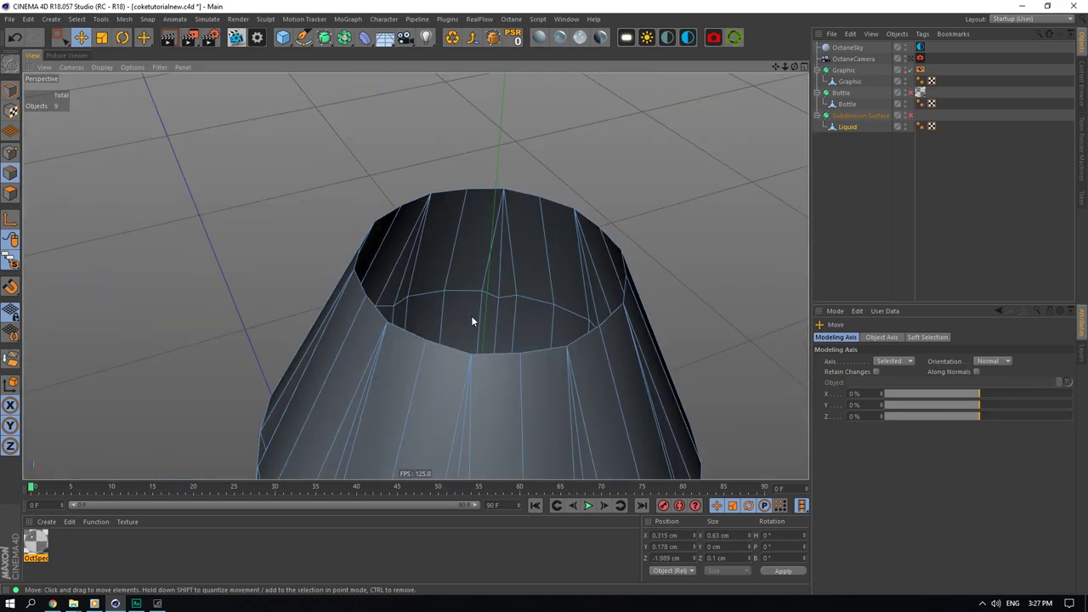
pyautogui.doubleClick(481, 352)
pyautogui.doubleClick(527, 355)
pyautogui.rightClick(530, 355)
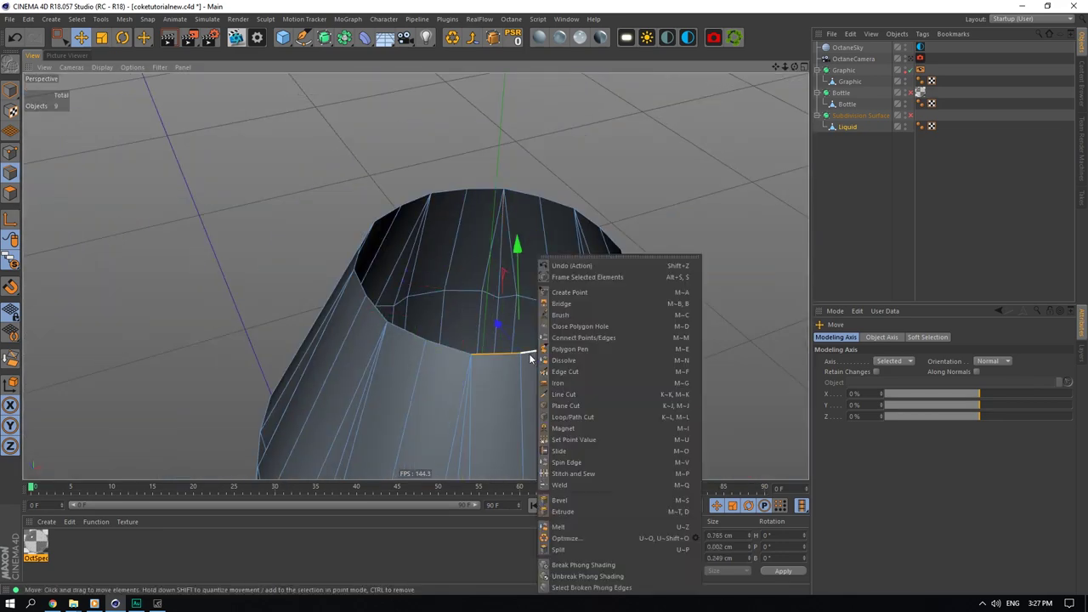
pyautogui.click(461, 355)
# Step: Optimize the Liquid mesh and try again to select the rim's edge loop in edge mode
pyautogui.click(11, 91)
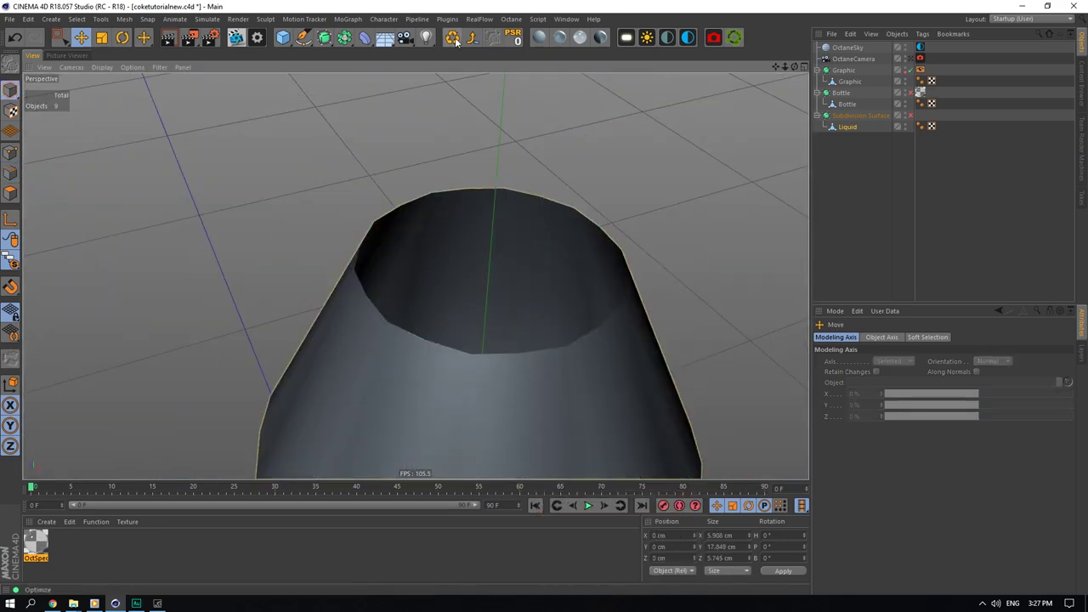
pyautogui.click(12, 171)
pyautogui.doubleClick(493, 352)
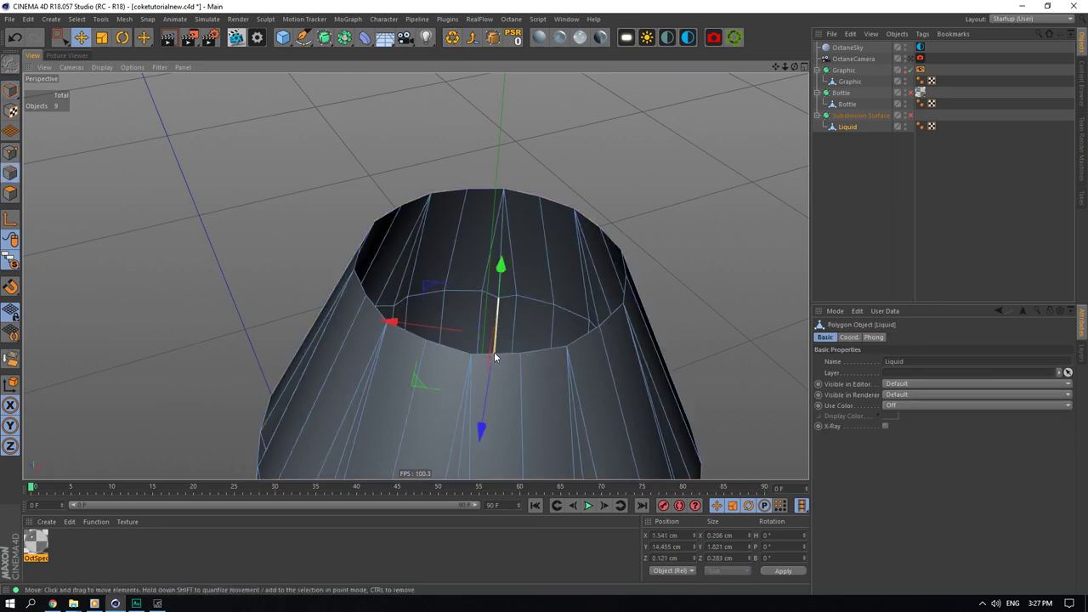
pyautogui.doubleClick(453, 351)
pyautogui.keyDown('shift'); pyautogui.doubleClick(531, 360); pyautogui.keyUp('shift')
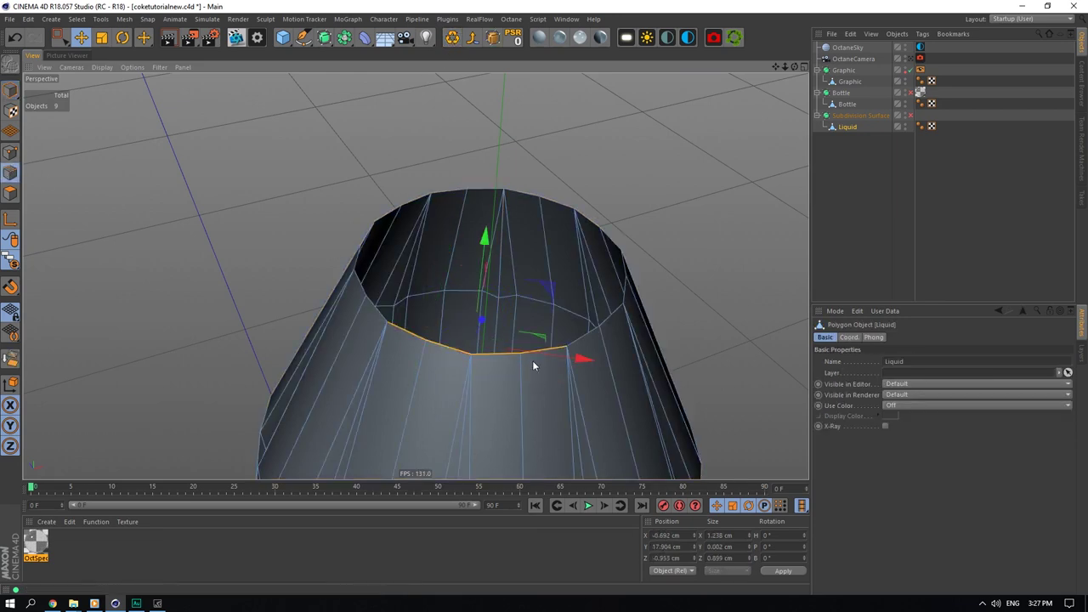
pyautogui.scroll(5, 493, 363)
pyautogui.click(401, 335)
# Step: Move a point at the front of the rim sideways to test its connection, and undo the move
pyautogui.click(11, 153)
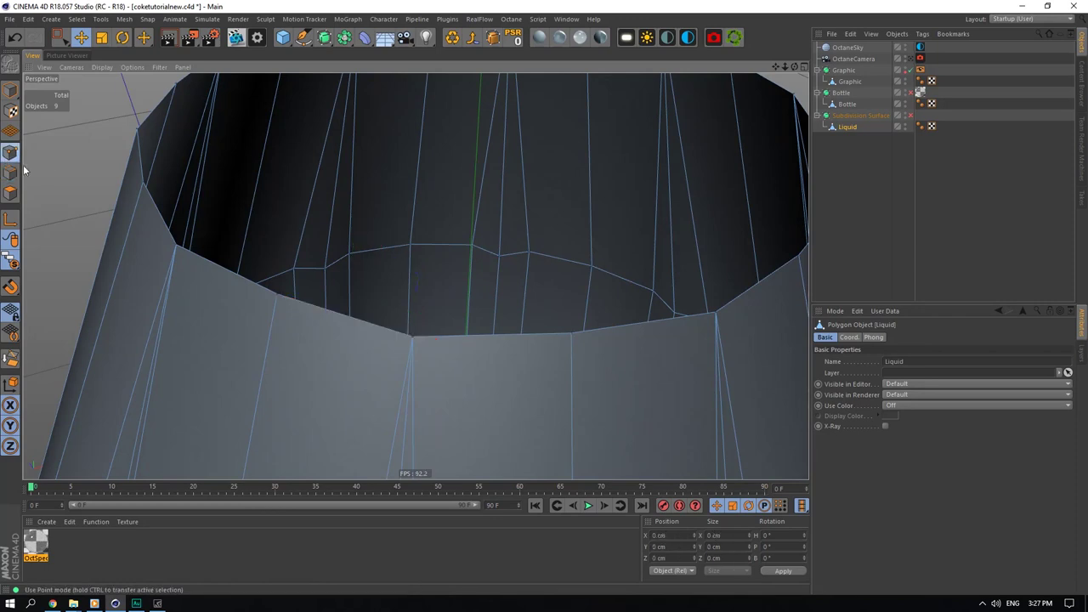
pyautogui.moveTo(493, 345); pyautogui.dragTo(534, 343)
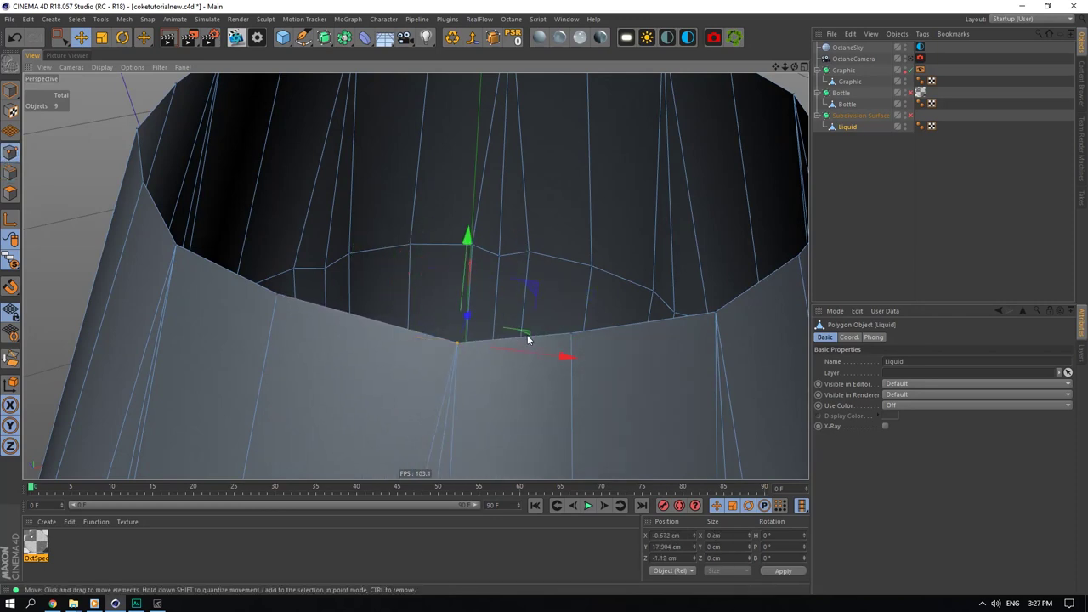
pyautogui.hotkey('ctrl', 'z')
# Step: Select several neighbouring edges along the front of the Liquid's rim one by one
pyautogui.click(11, 174)
pyautogui.scroll(-4, 404, 278)
pyautogui.scroll(-3, 462, 299)
pyautogui.keyDown('shift'); pyautogui.click(468, 300); pyautogui.keyUp('shift')
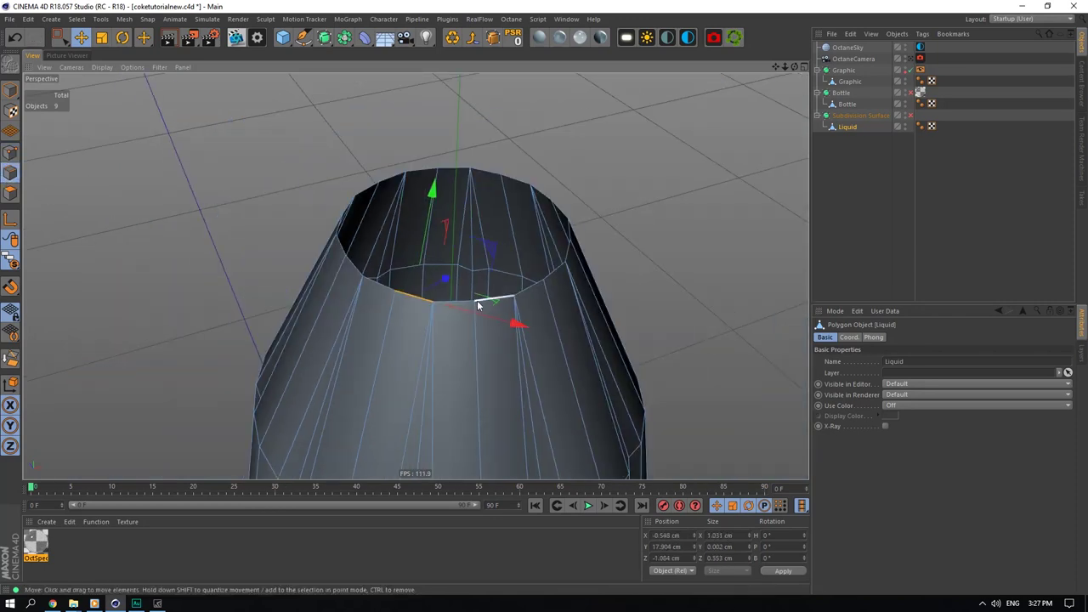
pyautogui.keyDown('shift'); pyautogui.click(479, 300); pyautogui.keyUp('shift')
pyautogui.keyDown('shift'); pyautogui.click(536, 285); pyautogui.keyUp('shift')
pyautogui.keyDown('shift'); pyautogui.click(553, 272); pyautogui.keyUp('shift')
# Step: Select the complete edge loop around the Liquid's open rim with Loop Selection
pyautogui.click(96, 19)
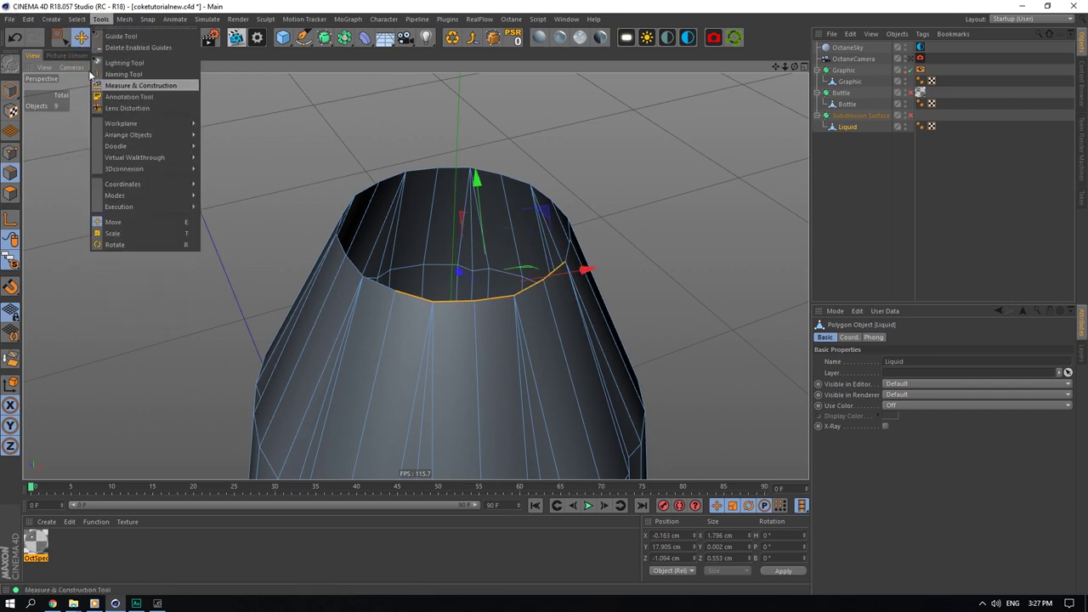
pyautogui.moveTo(79, 19)
pyautogui.click(98, 99)
pyautogui.click(358, 267)
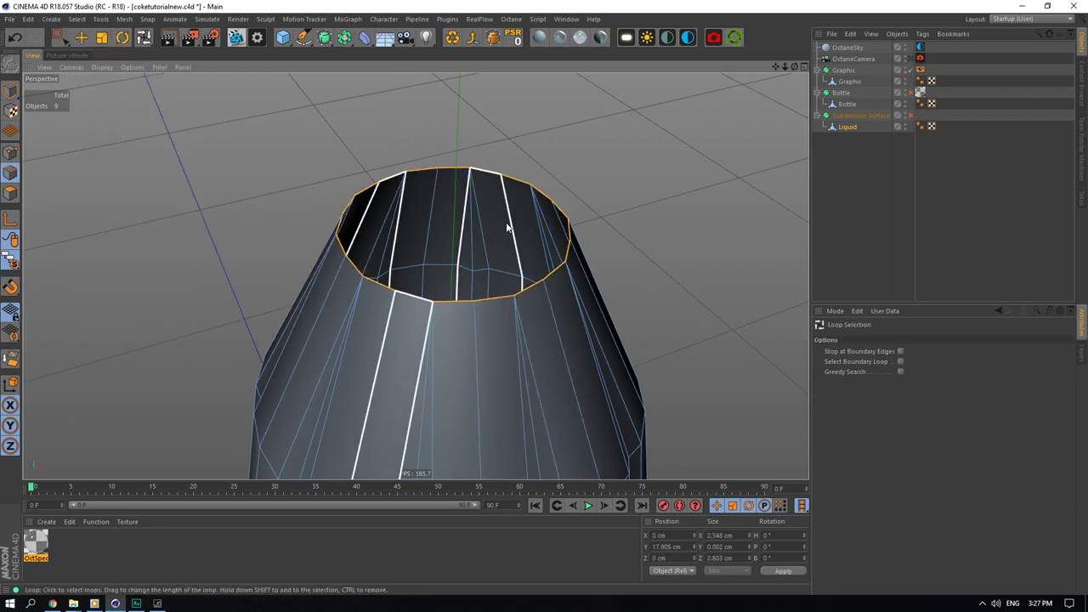
# Step: Extrude the Liquid's rim loop with 0 cm offset, collapse it to the centre with size 0, and optimize the mesh
pyautogui.rightClick(512, 205)
pyautogui.click(548, 462)
pyautogui.moveTo(548, 462); pyautogui.dragTo(558, 460)
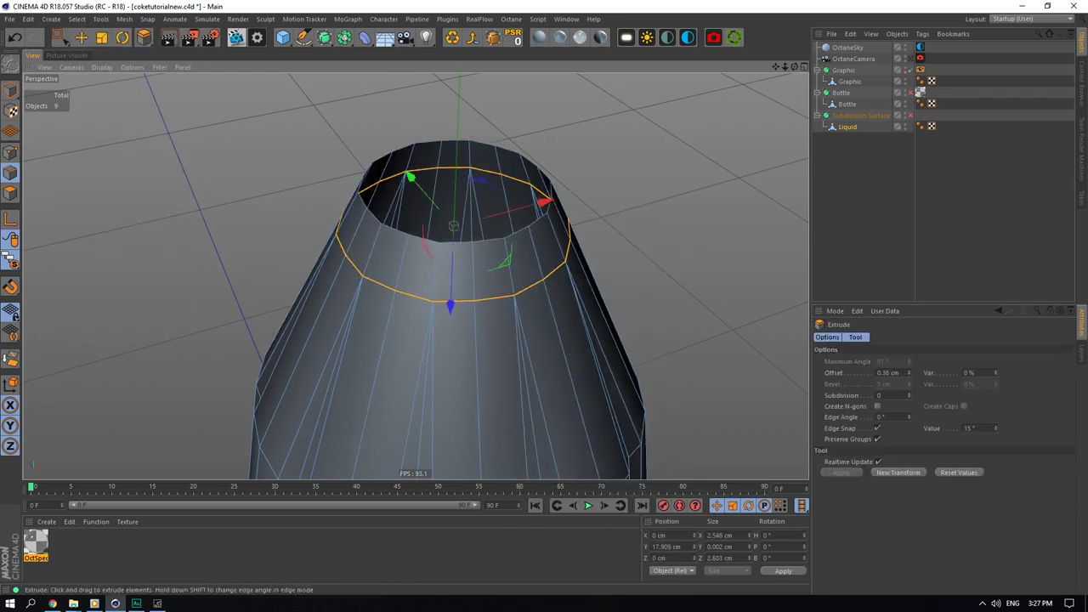
pyautogui.doubleClick(890, 373)
pyautogui.doubleClick(727, 536)
pyautogui.write('0')
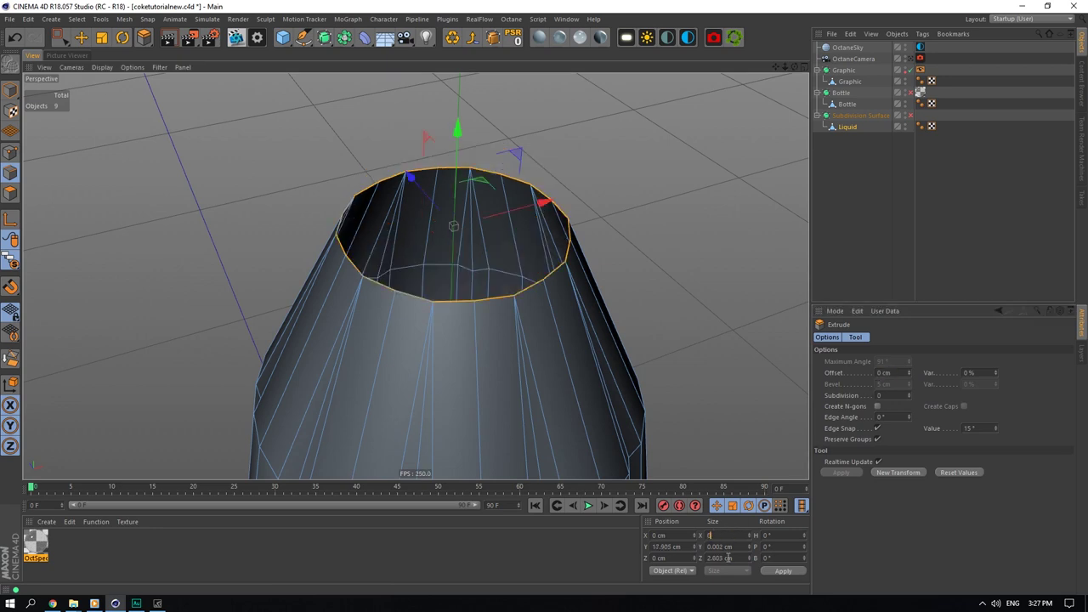
pyautogui.press('Return')
pyautogui.click(11, 90)
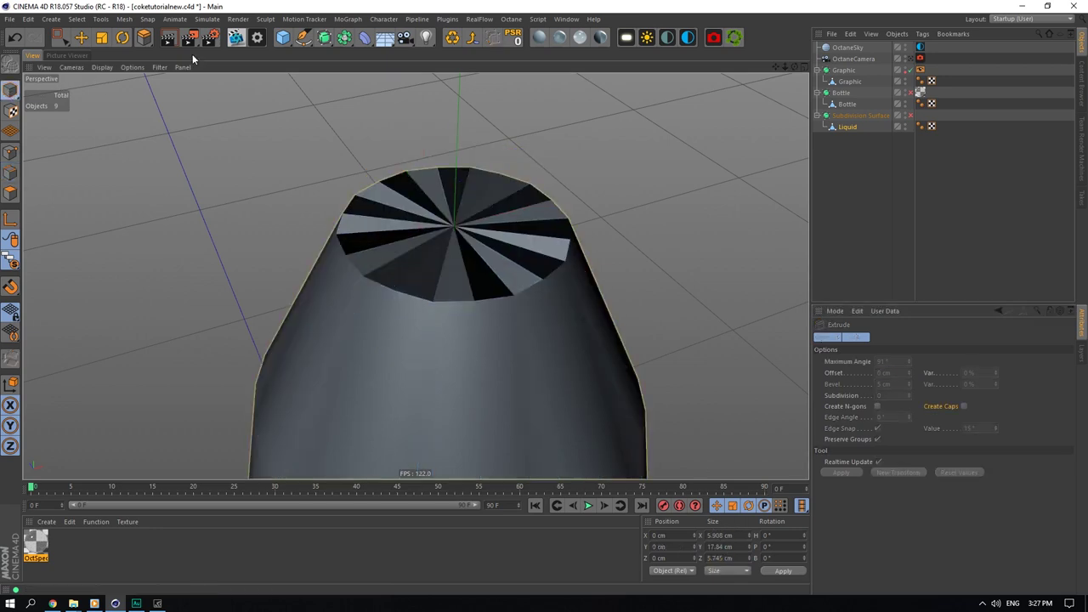
pyautogui.click(456, 39)
# Step: Cut an edge loop around the Liquid's flat cap at about 81% offset with Loop/Path Cut in edge mode
pyautogui.click(9, 173)
pyautogui.scroll(1, 459, 240)
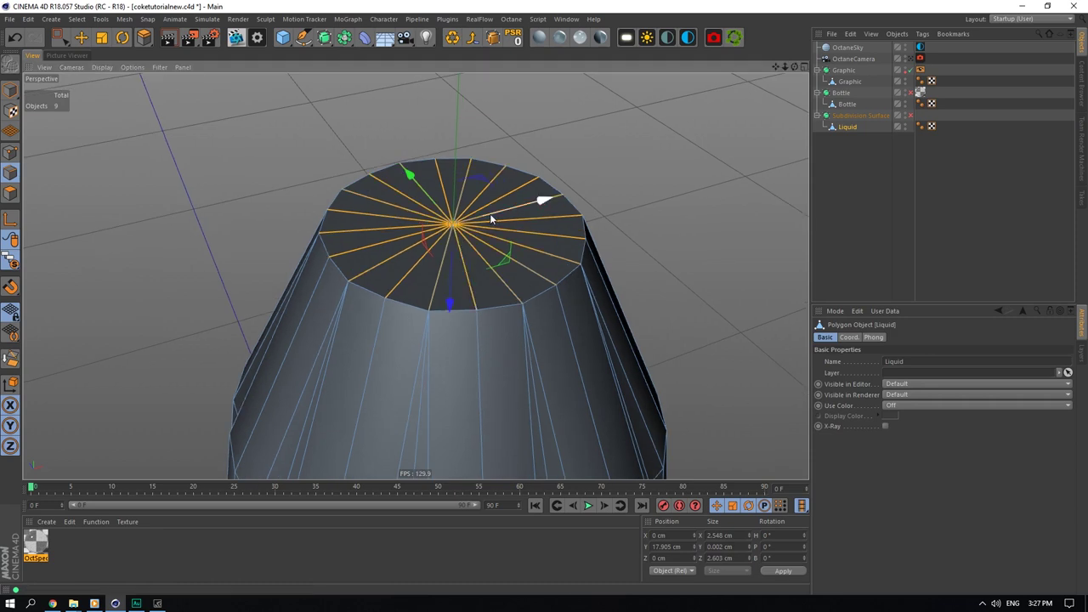
pyautogui.rightClick(491, 217)
pyautogui.click(562, 375)
pyautogui.click(561, 237)
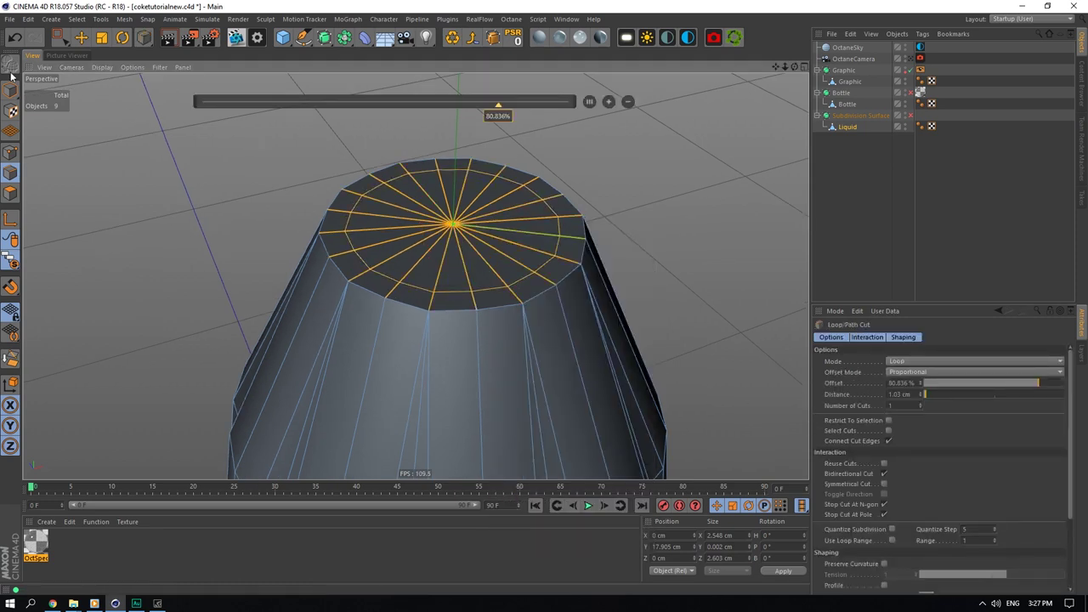
# Step: Select the cap's inner loop and spokes and lower them to about 17.76 cm in Y with the Liquid's subdivision enabled
pyautogui.click(80, 38)
pyautogui.doubleClick(379, 279)
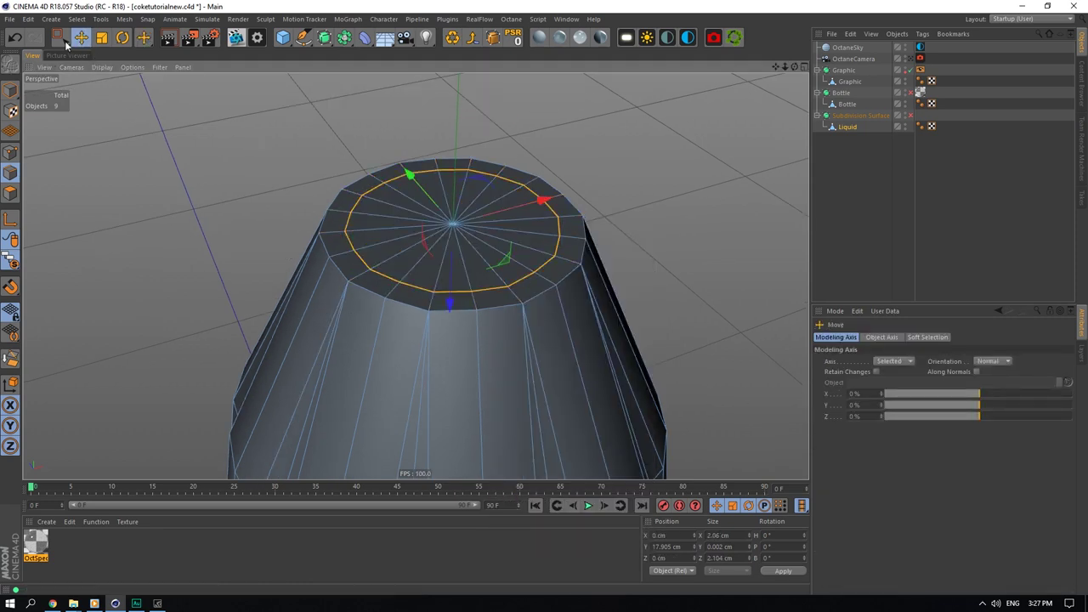
pyautogui.moveTo(63, 38); pyautogui.dragTo(94, 48)
pyautogui.keyDown('shift'); pyautogui.moveTo(456, 225); pyautogui.dragTo(470, 241); pyautogui.keyUp('shift')
pyautogui.click(910, 116)
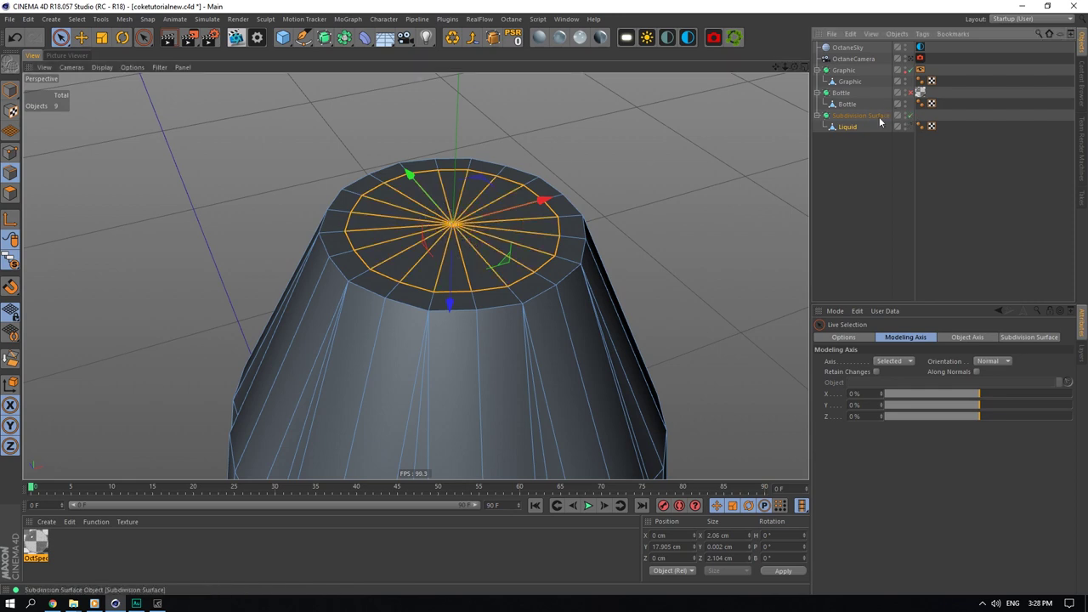
pyautogui.moveTo(451, 307); pyautogui.dragTo(451, 320)
pyautogui.moveTo(457, 320); pyautogui.dragTo(456, 321)
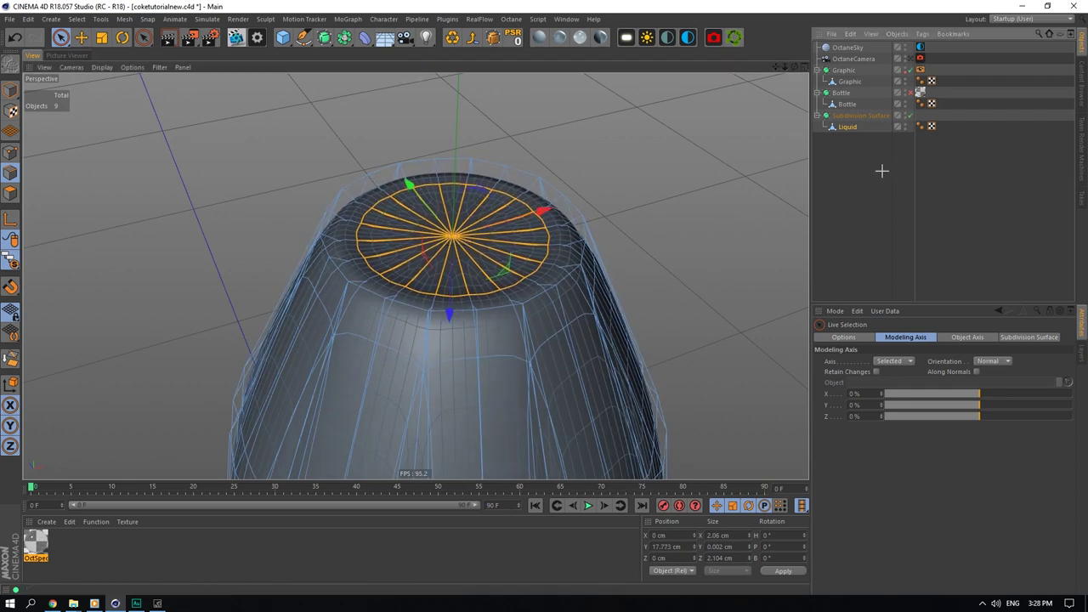
pyautogui.click(882, 171)
# Step: Cut another edge loop close to the Liquid's rim at about 18% offset on the unsubdivided mesh, and re-enable subdivision
pyautogui.click(912, 116)
pyautogui.click(846, 126)
pyautogui.rightClick(415, 207)
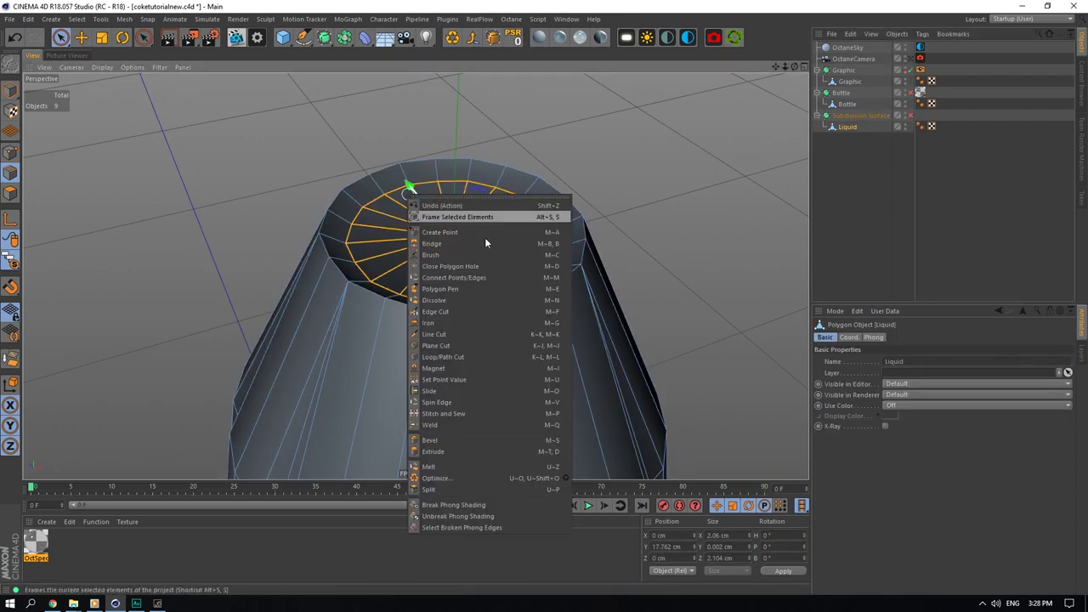
pyautogui.click(478, 383)
pyautogui.click(325, 236)
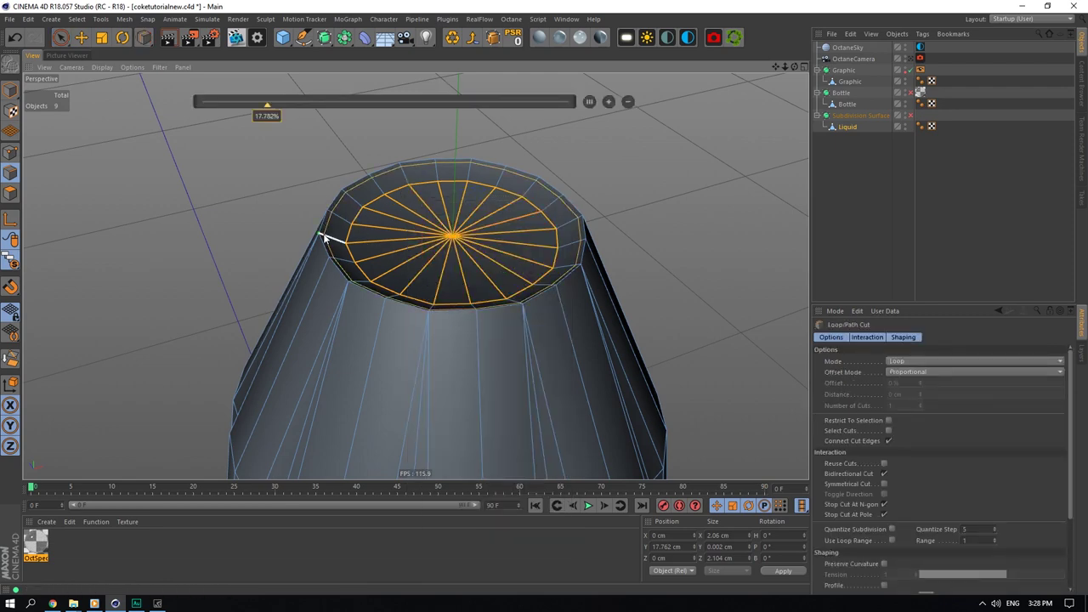
pyautogui.click(882, 170)
pyautogui.click(911, 116)
# Step: End viewport solo mode to show the Bottle with subdivision enabled, and turn on X-Ray for it
pyautogui.moveTo(794, 67); pyautogui.dragTo(827, 56)
pyautogui.click(841, 115)
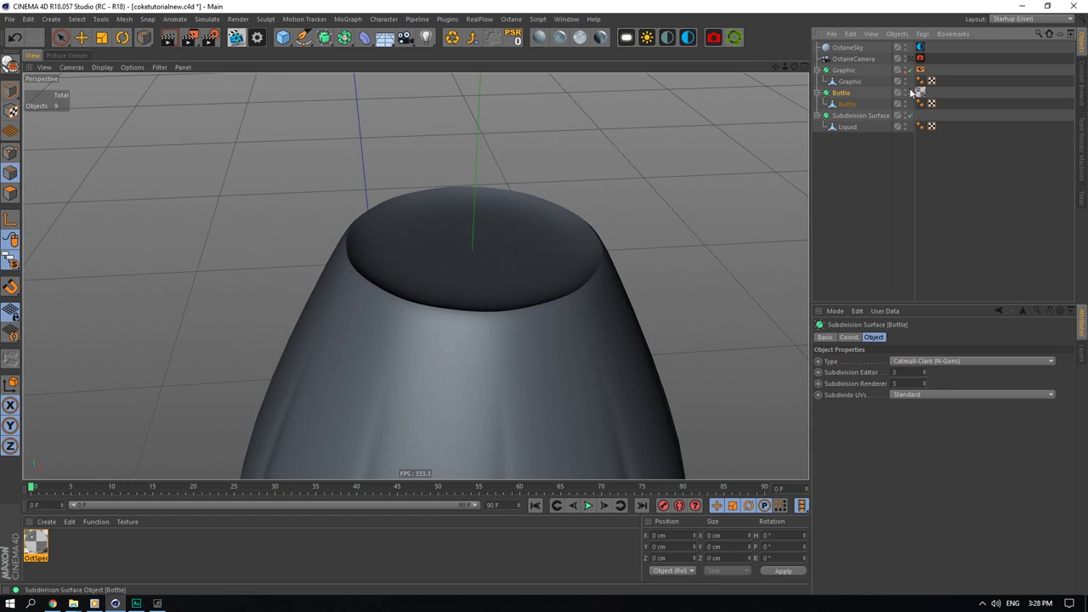
pyautogui.moveTo(11, 261); pyautogui.dragTo(63, 274)
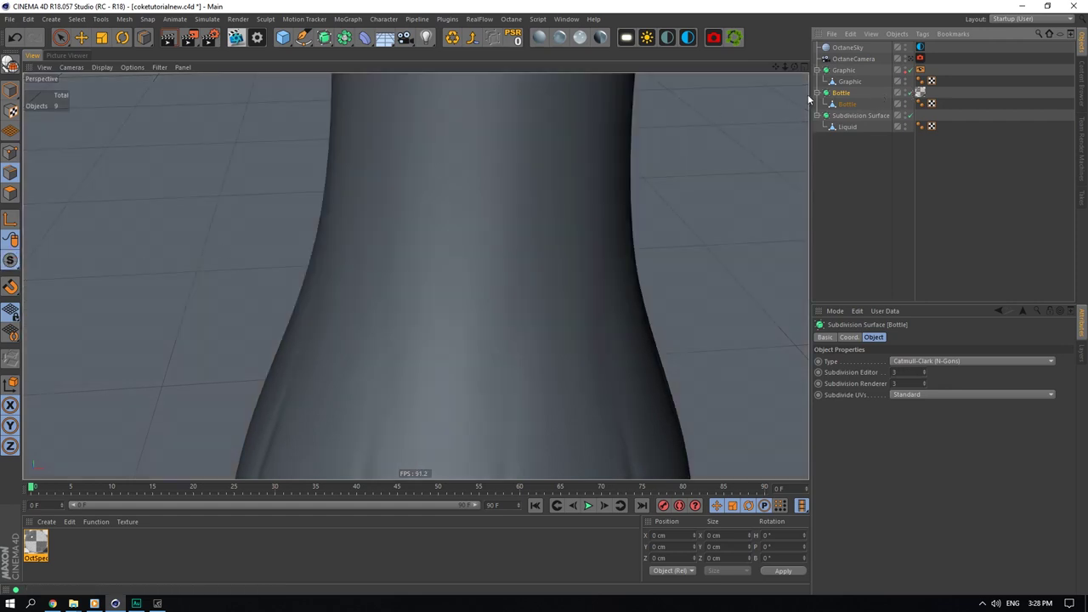
pyautogui.click(851, 337)
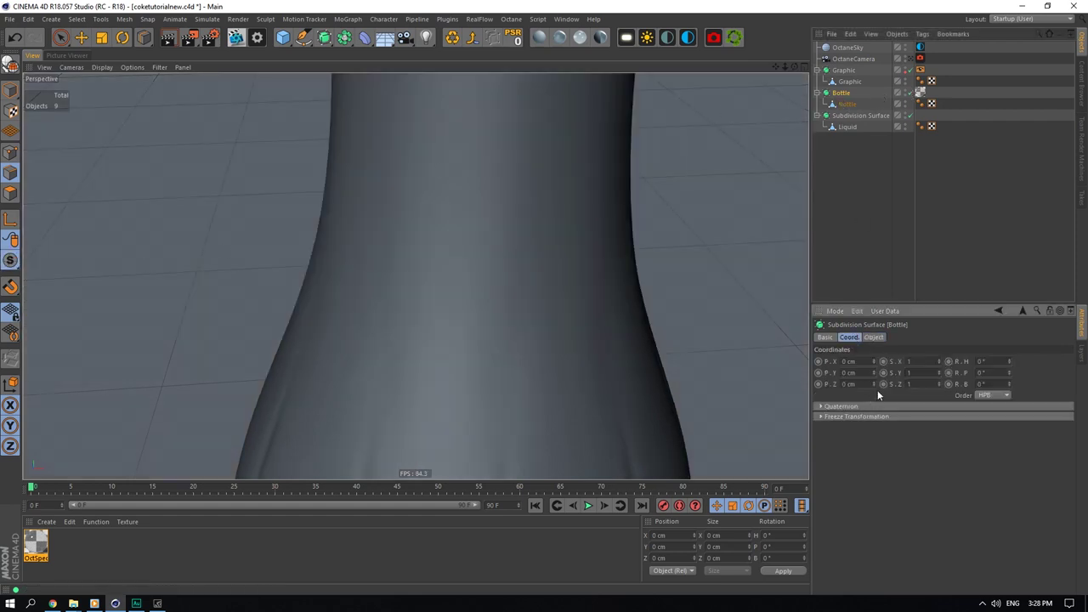
pyautogui.click(871, 338)
pyautogui.click(830, 337)
pyautogui.click(887, 436)
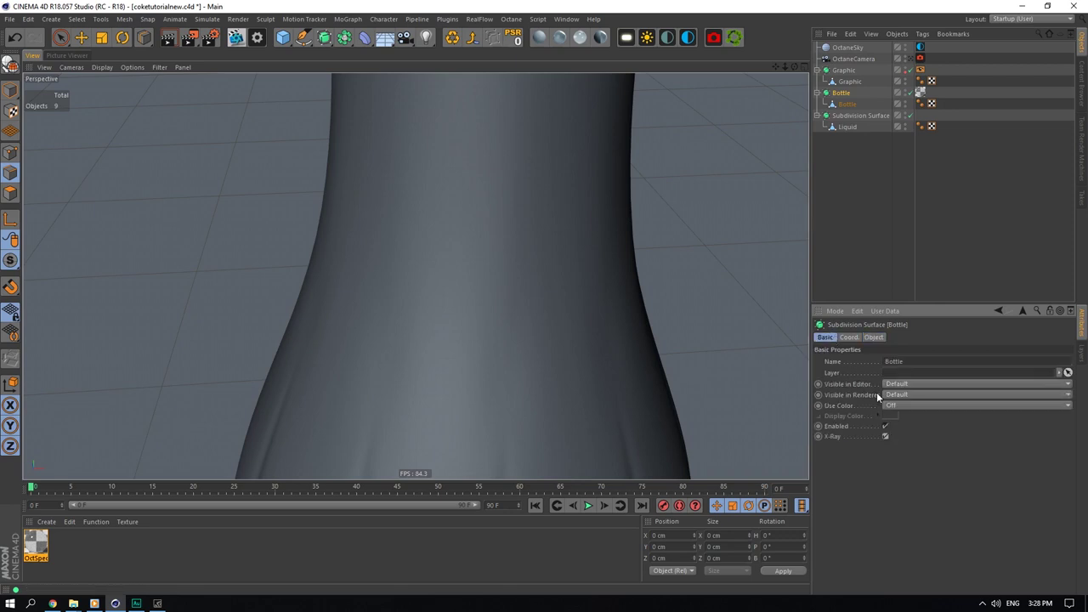
# Step: Set the editor subdivision of the Liquid's Subdivision Surface to 3
pyautogui.click(864, 116)
pyautogui.click(876, 338)
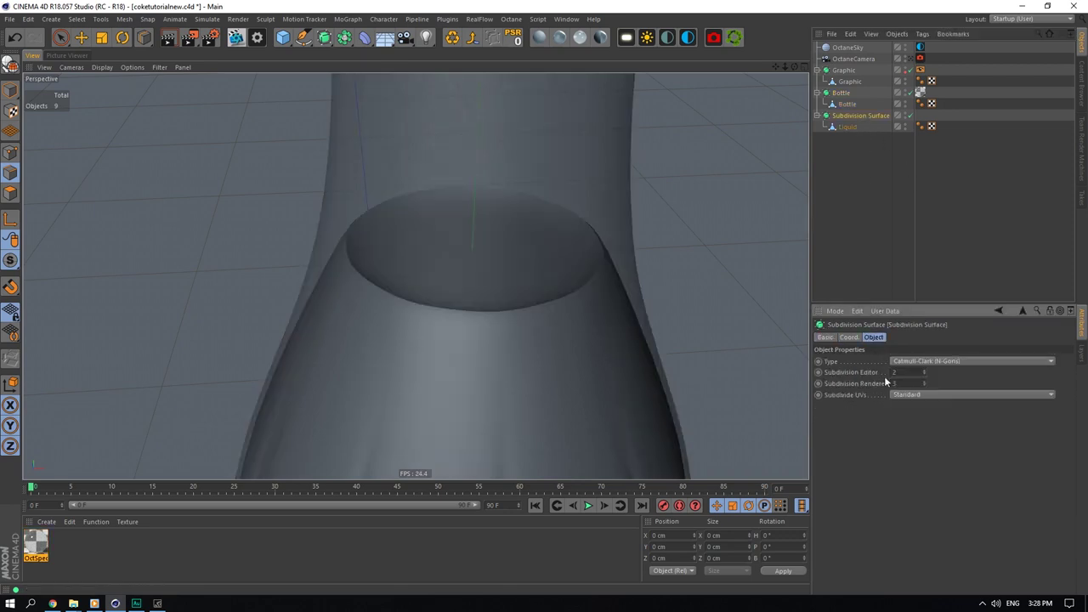
pyautogui.keyDown('alt'); pyautogui.moveTo(417, 328); pyautogui.dragTo(415, 263); pyautogui.keyUp('alt')
# Step: Select the Bottle's subdivision object and switch the viewport display to Gouraud Shading with lines
pyautogui.click(843, 105)
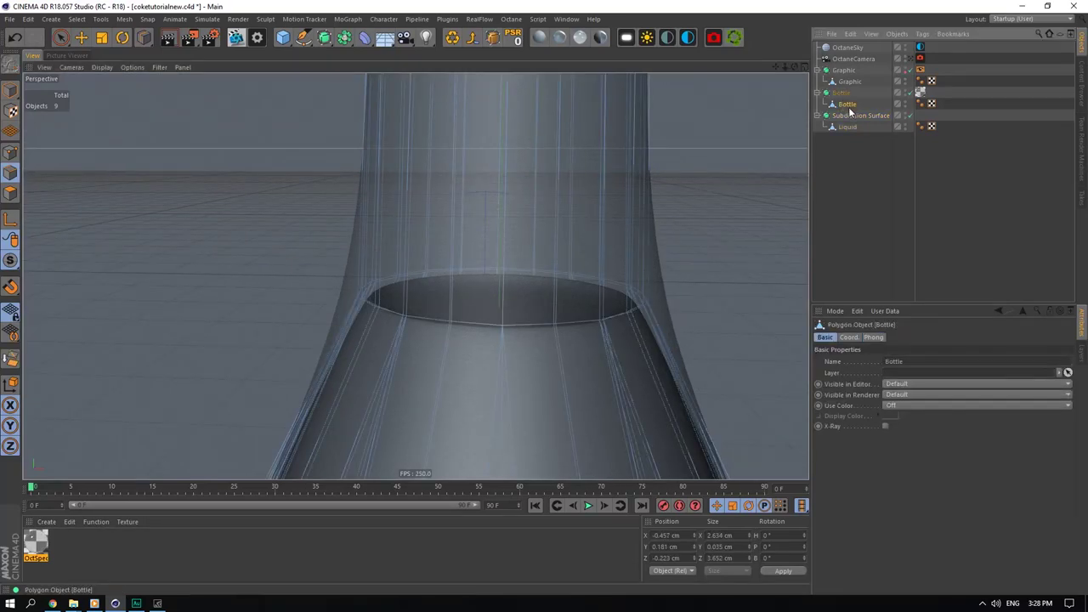
pyautogui.click(848, 126)
pyautogui.click(845, 94)
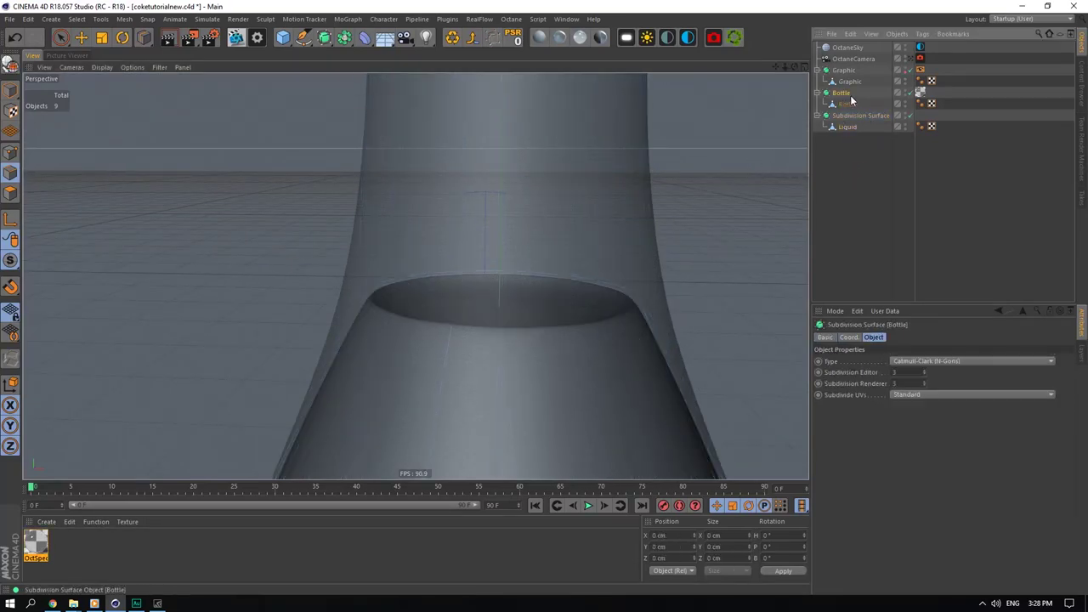
pyautogui.click(99, 67)
pyautogui.click(128, 97)
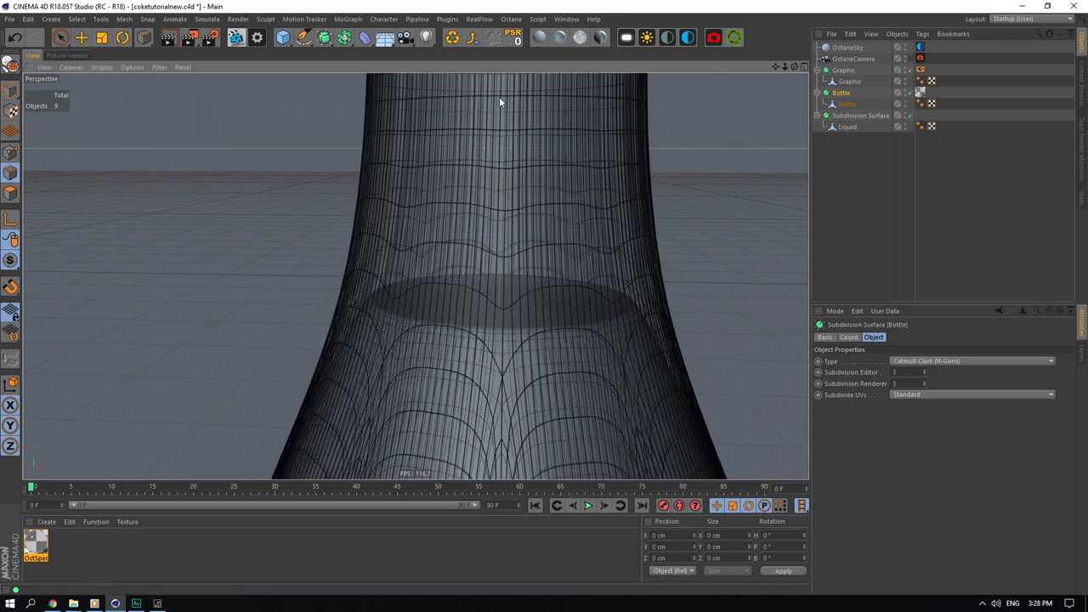
# Step: Disable the Liquid's subdivision and select the complete support edge loop close to its rim
pyautogui.click(847, 107)
pyautogui.click(848, 116)
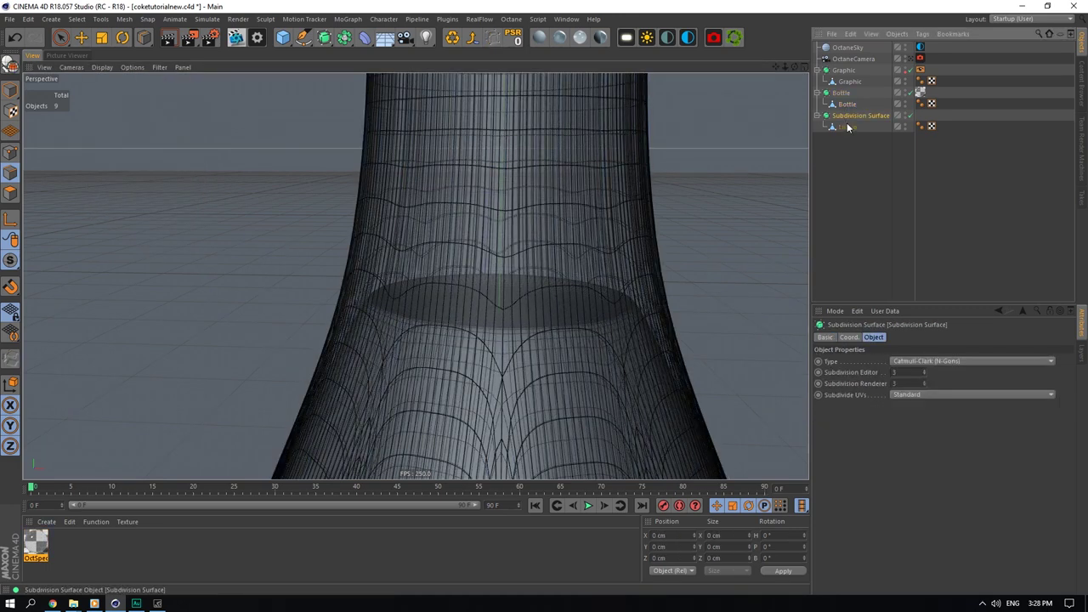
pyautogui.click(848, 128)
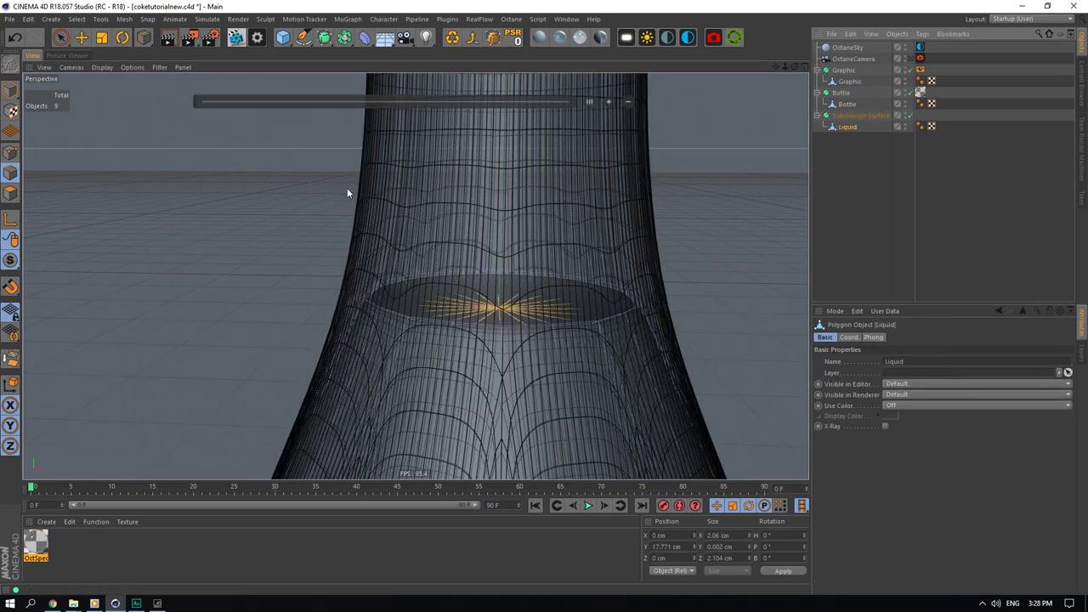
pyautogui.click(911, 116)
pyautogui.click(67, 37)
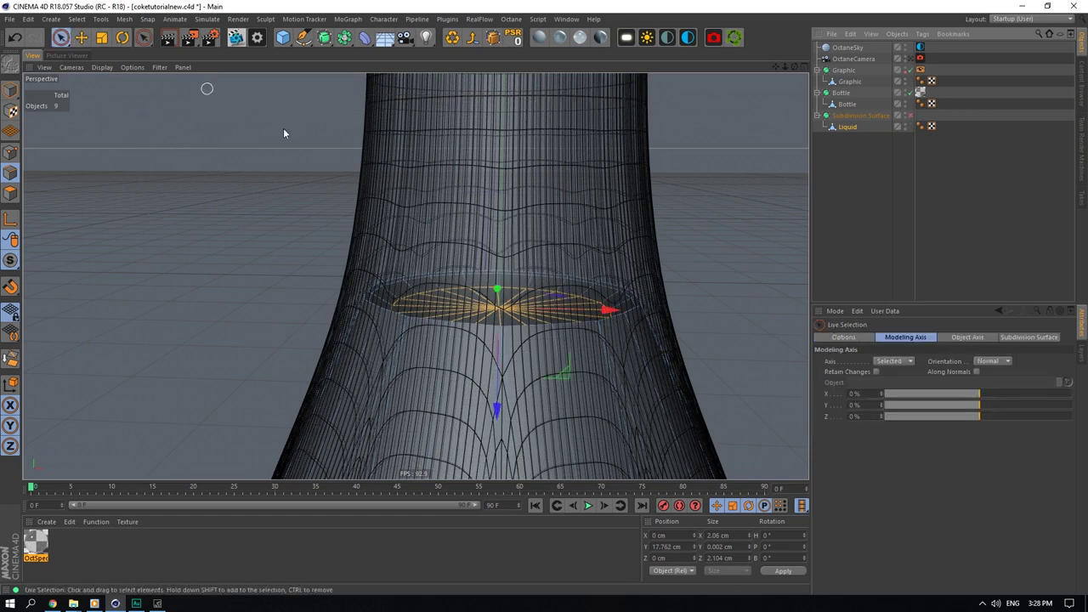
pyautogui.press('e')
pyautogui.doubleClick(373, 287)
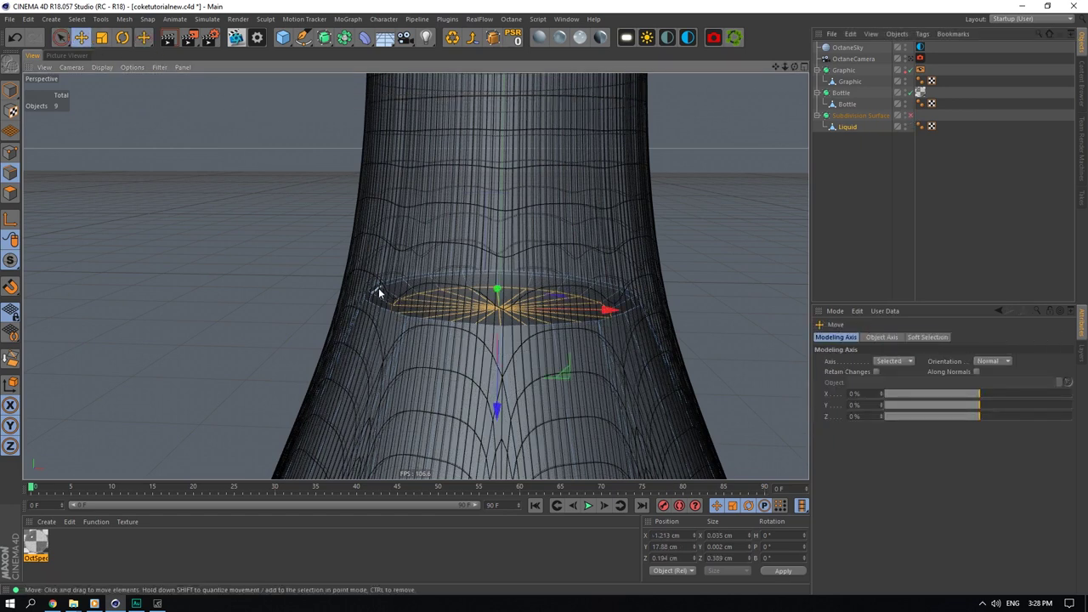
pyautogui.keyDown('shift'); pyautogui.click(373, 286); pyautogui.keyUp('shift')
pyautogui.hotkey('ctrl', 'z')
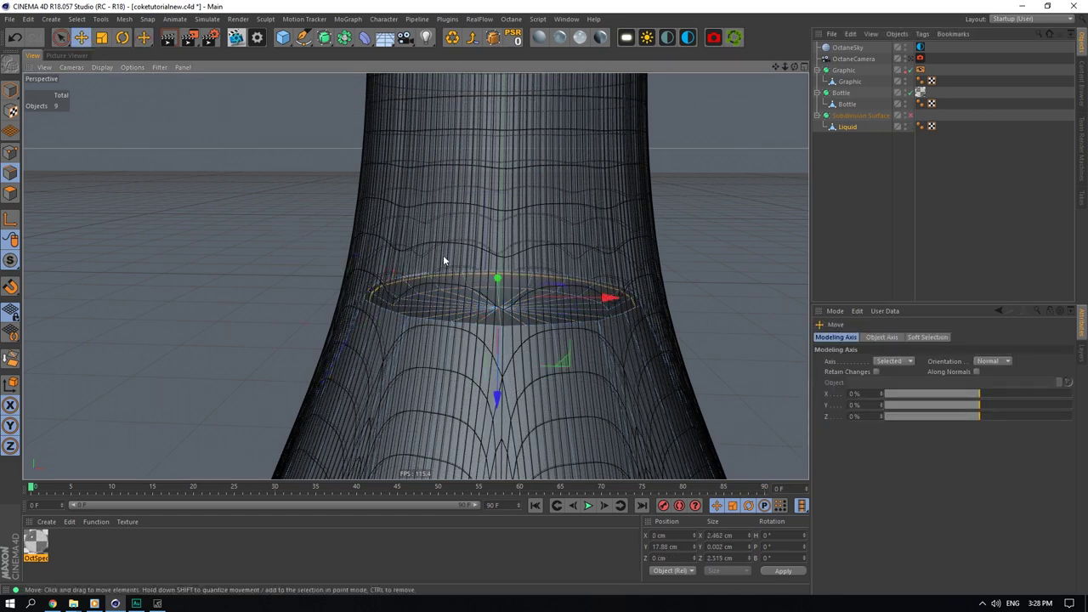
# Step: Try removing the selected support loop near the Liquid's rim with subdivision enabled, and undo it
pyautogui.click(11, 359)
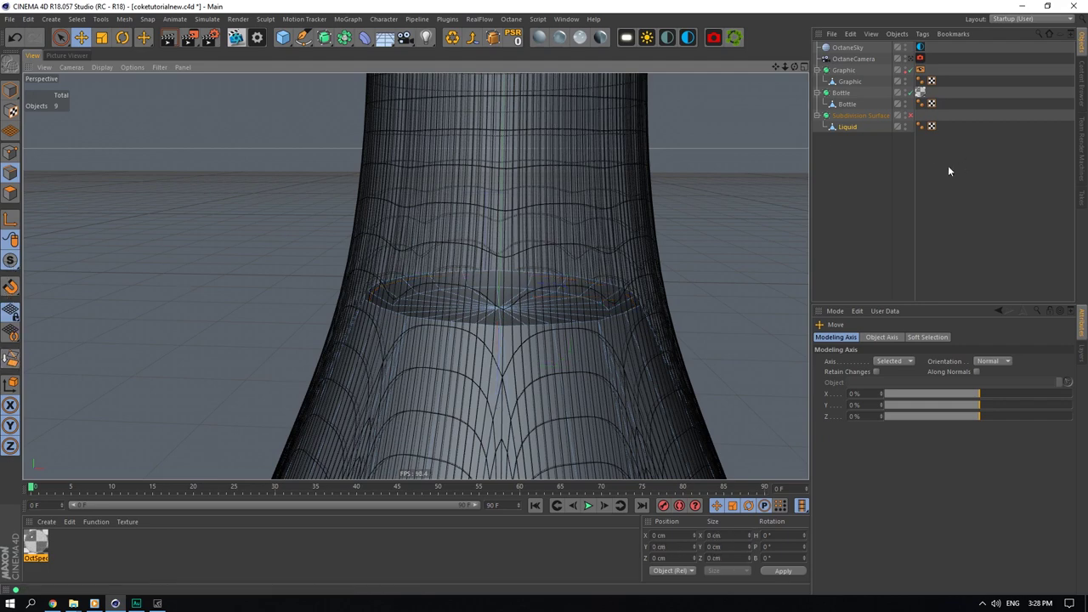
pyautogui.click(911, 115)
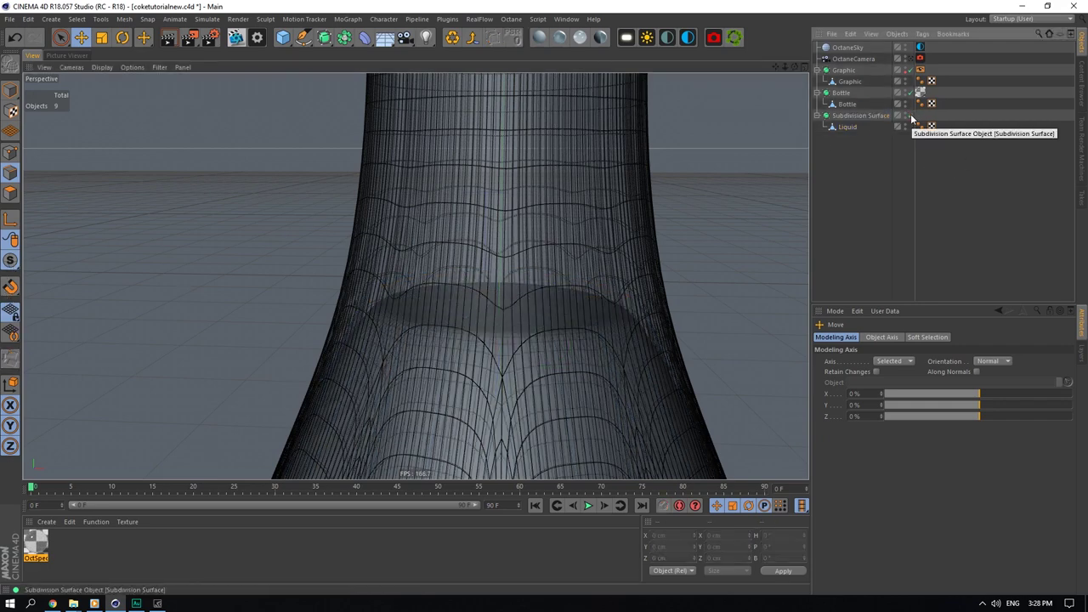
pyautogui.hotkey('ctrl', 'z')
pyautogui.hotkey('ctrl', 'z')
pyautogui.hotkey('ctrl', 'z')
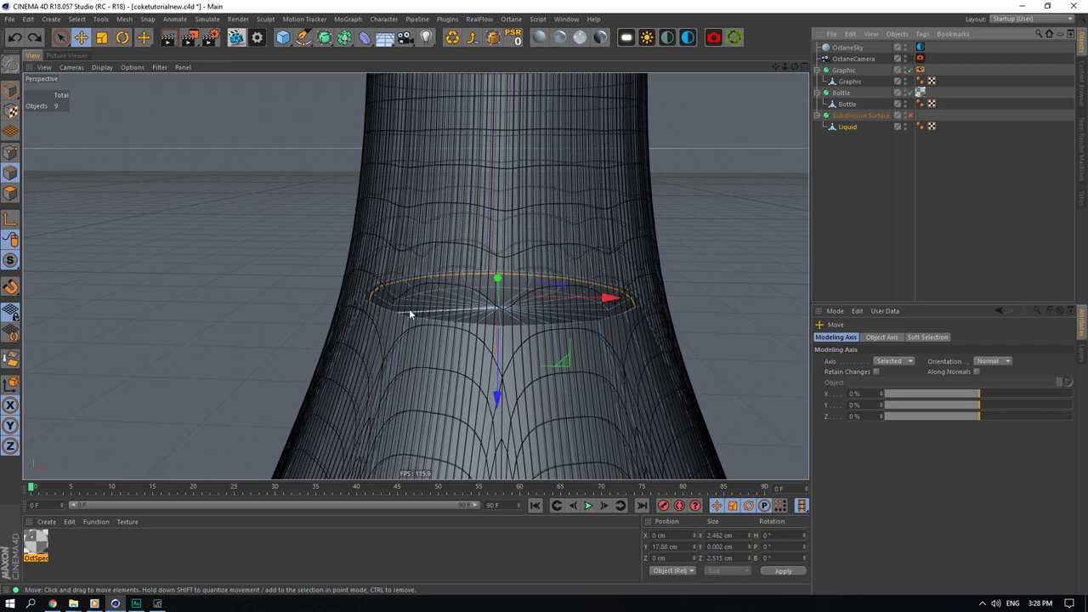
# Step: Select all edges of the Liquid's cap and rim with Rectangle Selection
pyautogui.doubleClick(398, 302)
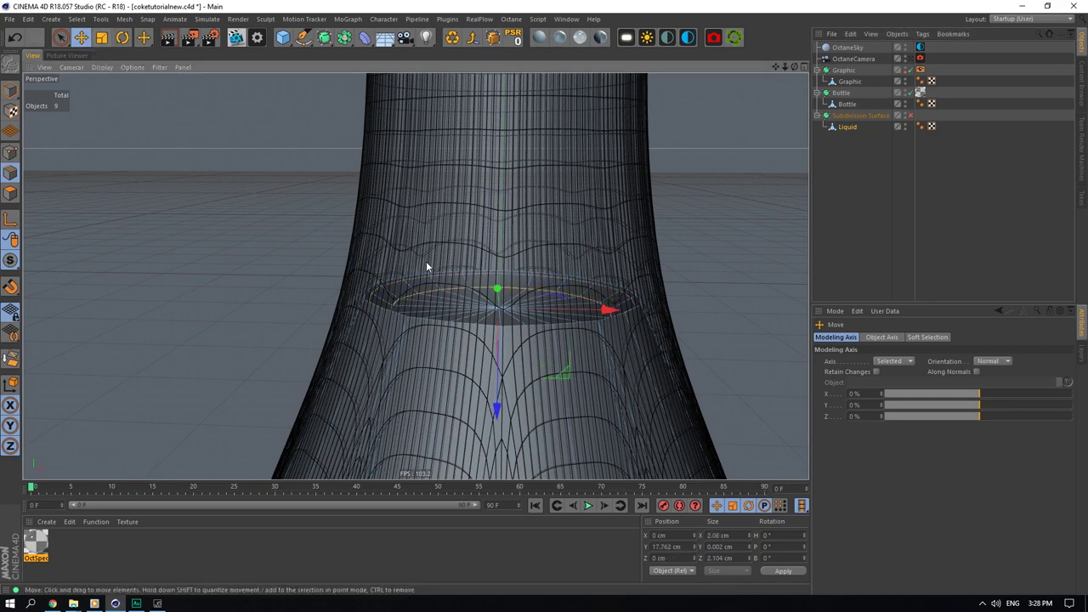
pyautogui.hotkey('ctrl', 'y')
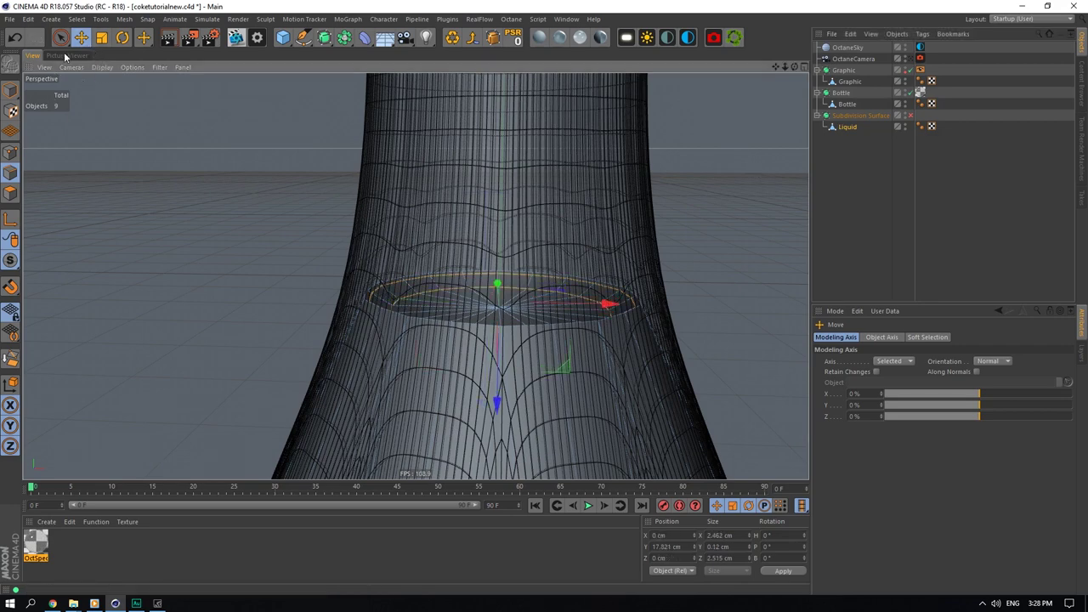
pyautogui.click(68, 57)
pyautogui.moveTo(65, 39); pyautogui.dragTo(92, 74)
pyautogui.click(34, 56)
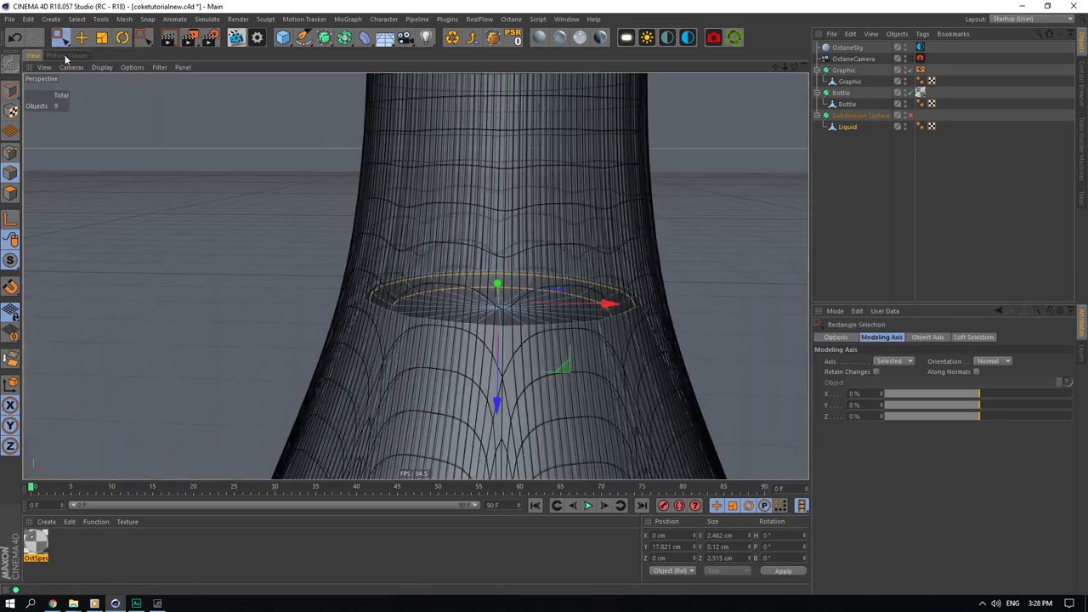
pyautogui.keyDown('alt'); pyautogui.moveTo(414, 275); pyautogui.dragTo(415, 248); pyautogui.keyUp('alt')
pyautogui.moveTo(751, 203); pyautogui.dragTo(279, 409)
pyautogui.moveTo(796, 68); pyautogui.dragTo(801, 92)
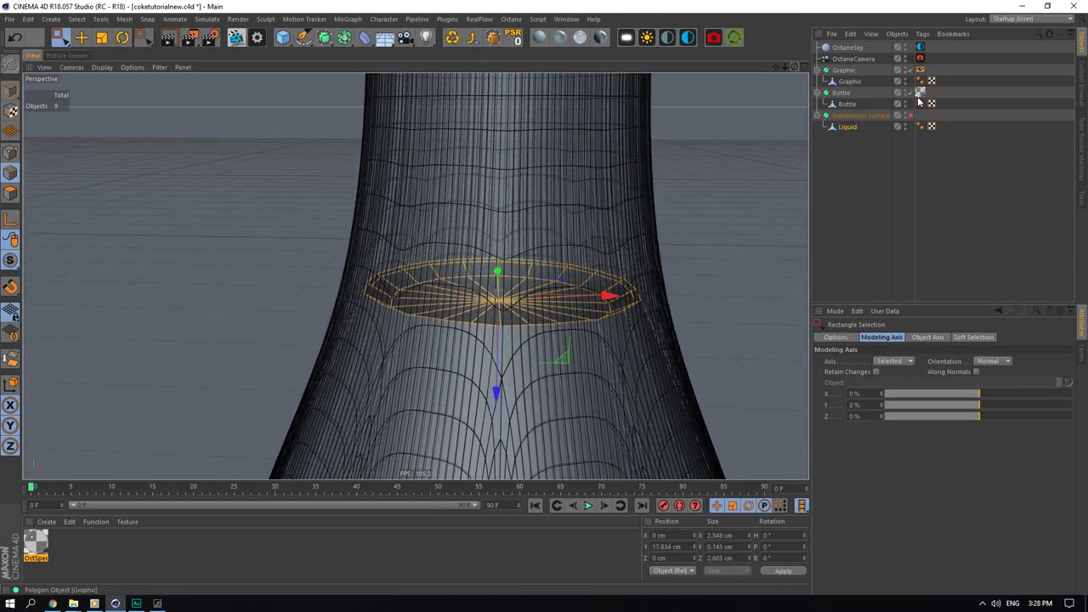
# Step: Try scaling the Liquid's selected top edges with subdivision enabled, undo the scaling, and clear the object selection
pyautogui.click(908, 117)
pyautogui.click(101, 38)
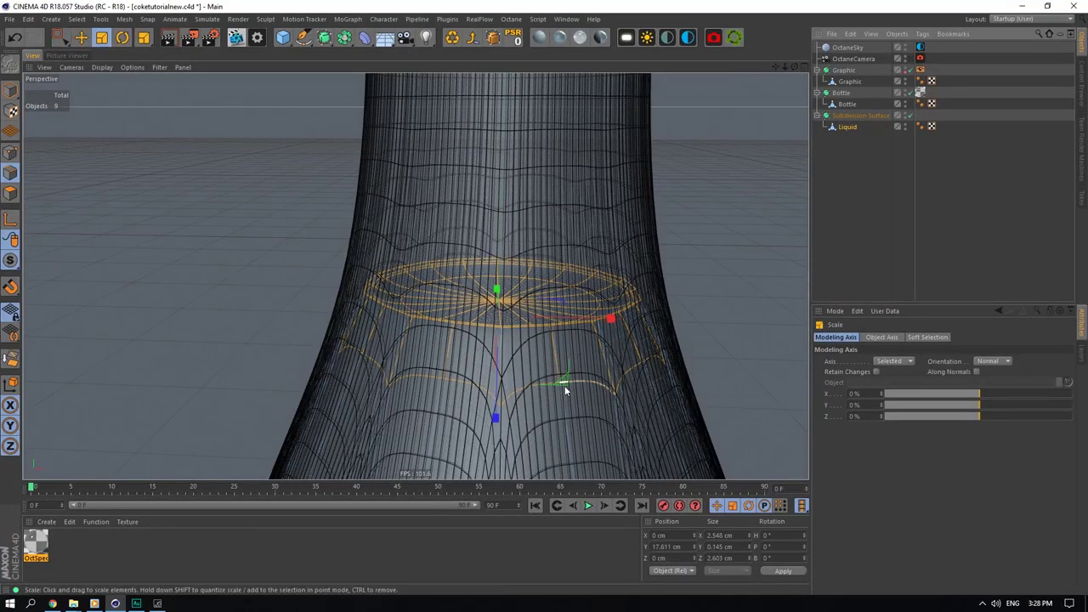
pyautogui.moveTo(557, 301); pyautogui.dragTo(562, 298)
pyautogui.hotkey('ctrl', 'z')
pyautogui.click(890, 175)
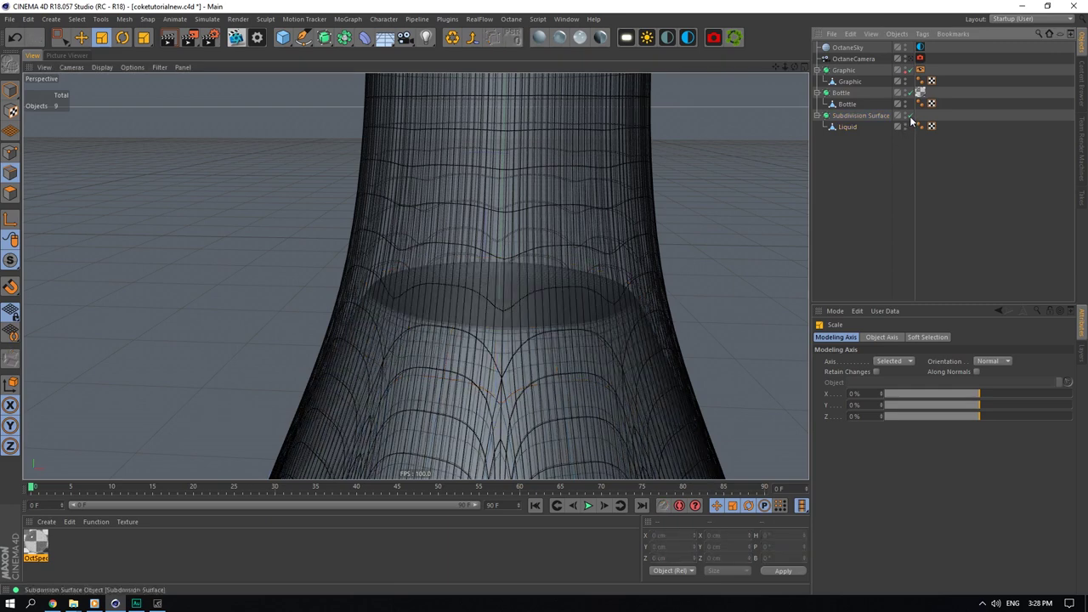
# Step: Disable the Liquid's subdivision, select the cap's inner edge loop, and scale it down towards the centre
pyautogui.click(910, 116)
pyautogui.click(855, 127)
pyautogui.press('e')
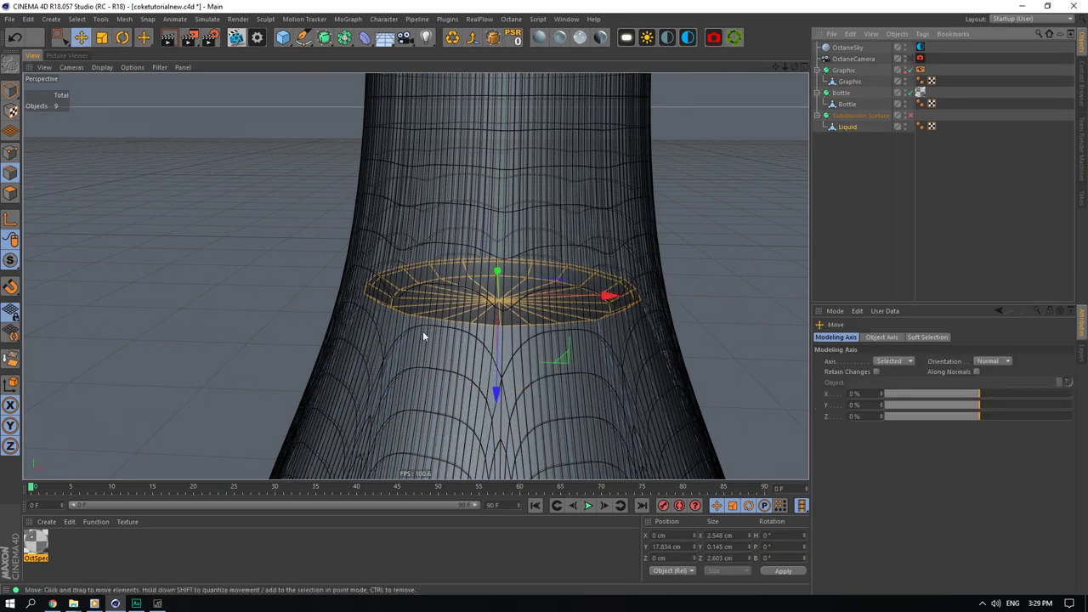
pyautogui.doubleClick(395, 296)
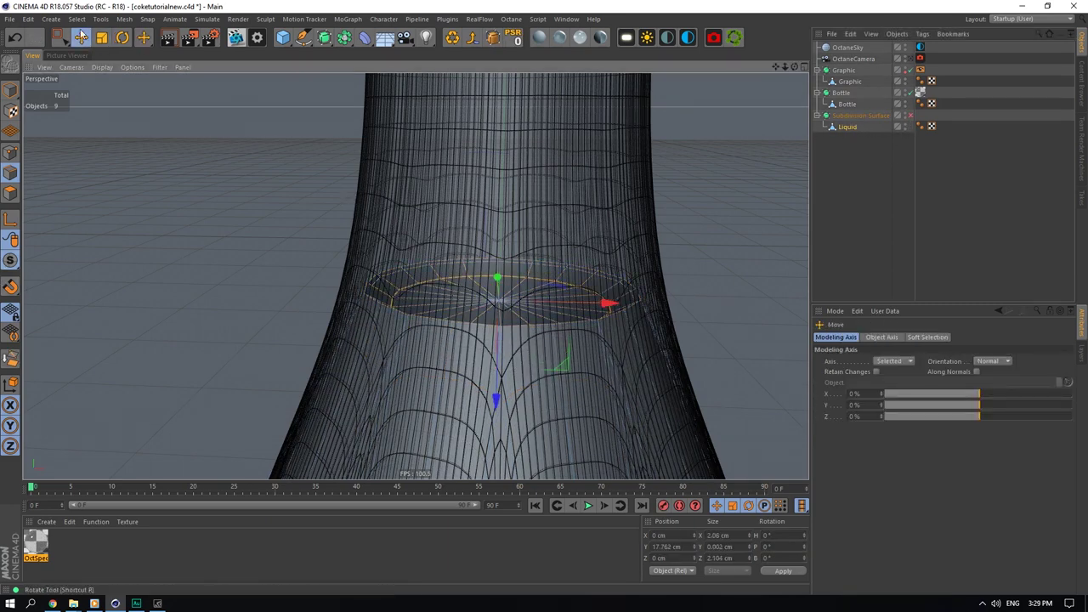
pyautogui.click(102, 38)
pyautogui.moveTo(625, 193); pyautogui.dragTo(572, 195)
# Step: Enable the Liquid's subdivision and select all of its cap and rim edges with Rectangle Selection
pyautogui.doubleClick(377, 280)
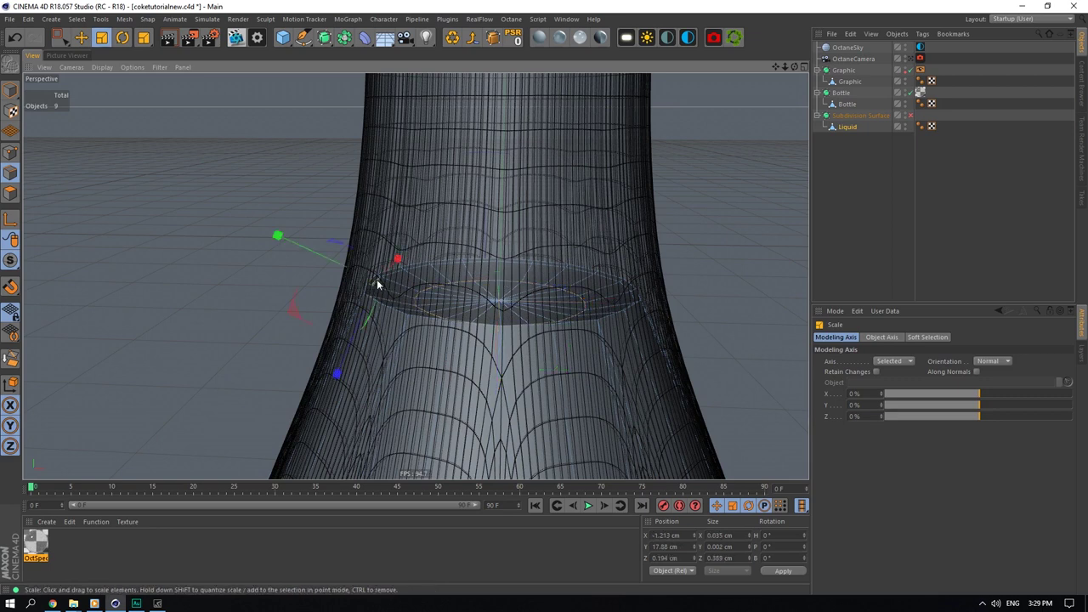
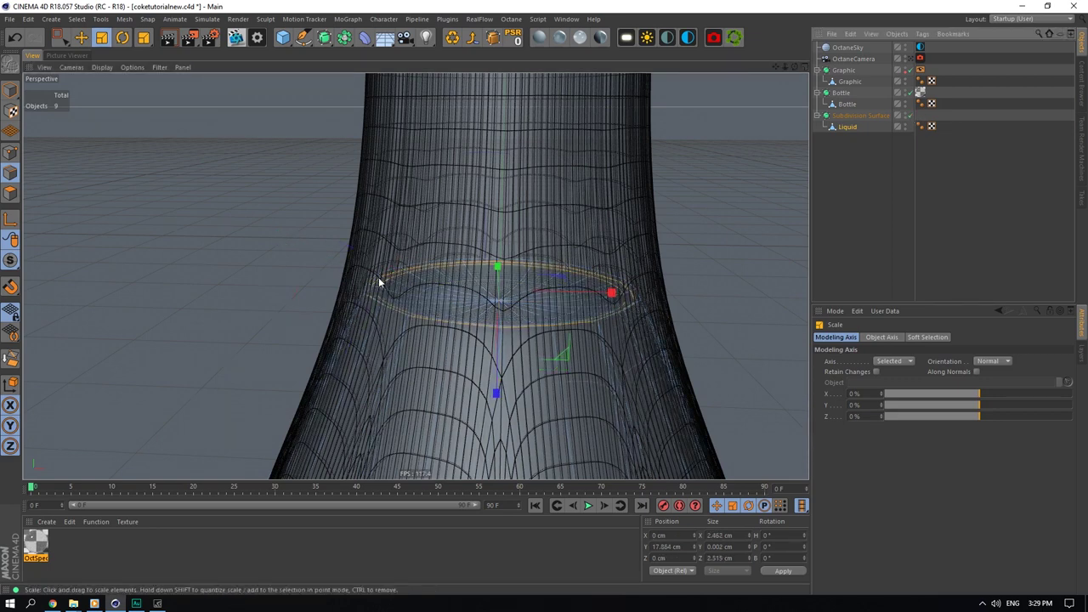
pyautogui.click(60, 38)
pyautogui.moveTo(717, 158); pyautogui.dragTo(310, 379)
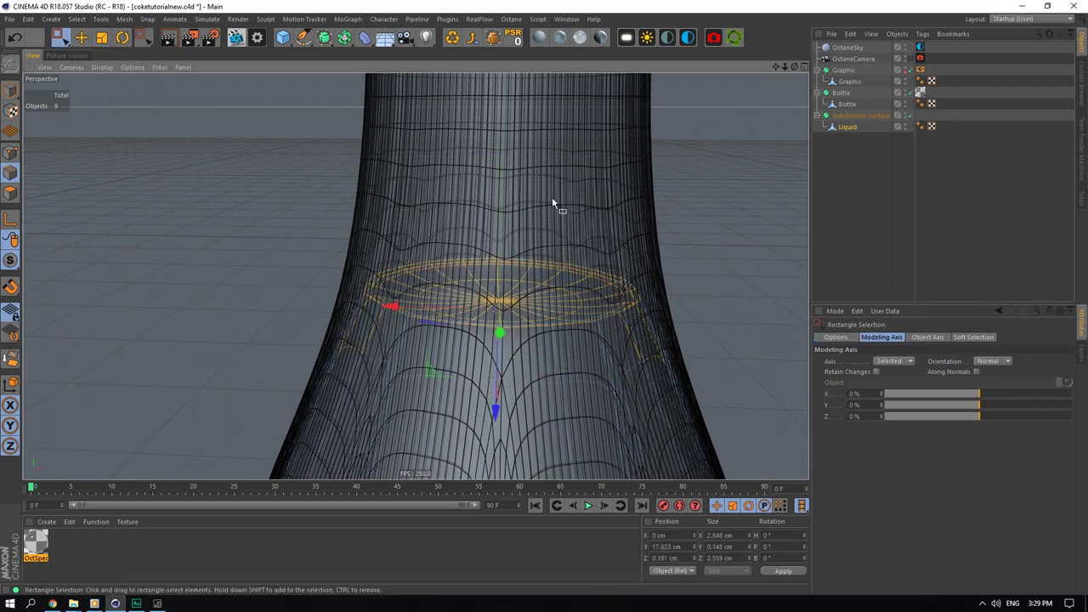
pyautogui.moveTo(796, 68); pyautogui.dragTo(796, 39)
pyautogui.moveTo(715, 200); pyautogui.dragTo(254, 448)
pyautogui.moveTo(795, 67); pyautogui.dragTo(791, 93)
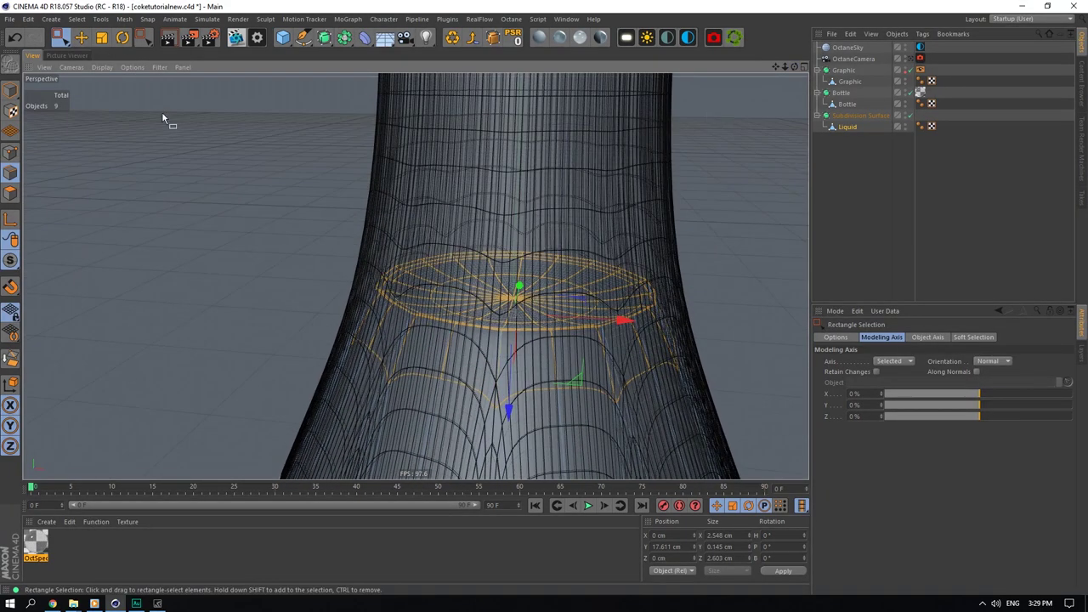
# Step: Try scaling up the Liquid's selected cap and rim edges with subdivision enabled, undo it, and clear the object selection
pyautogui.click(102, 41)
pyautogui.moveTo(581, 299); pyautogui.dragTo(586, 299)
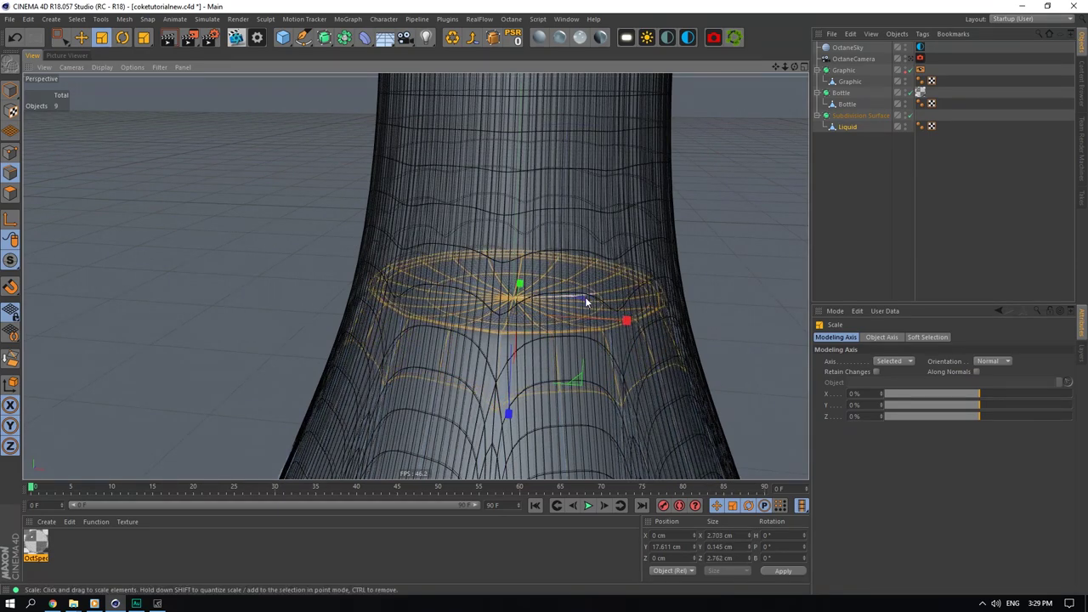
pyautogui.hotkey('ctrl', 'z')
pyautogui.click(874, 206)
pyautogui.scroll(-10, 490, 348)
pyautogui.scroll(13, 491, 349)
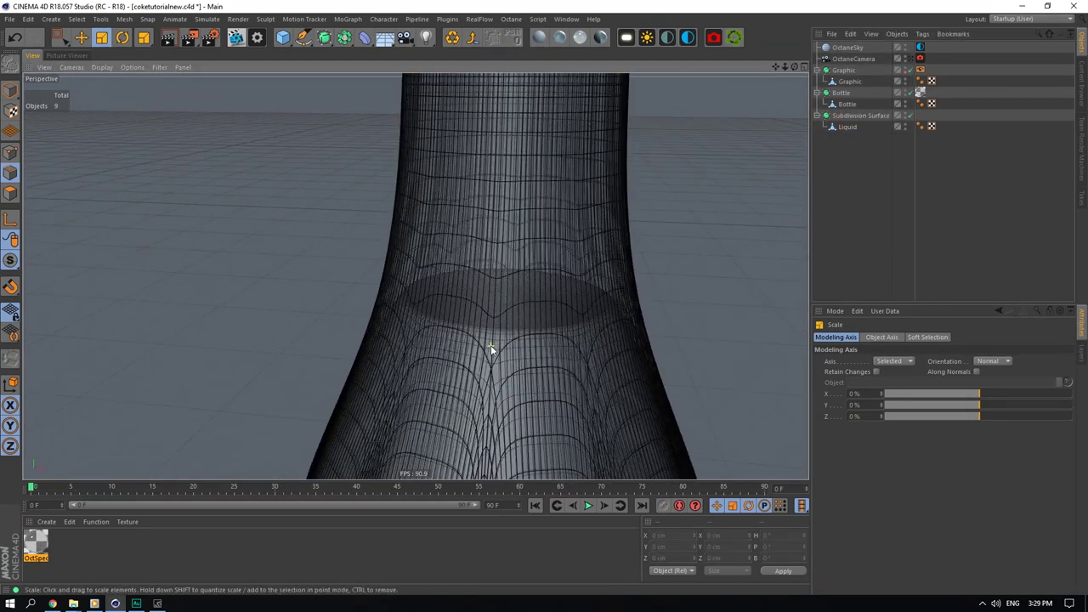
pyautogui.scroll(-10, 499, 342)
pyautogui.scroll(9, 498, 341)
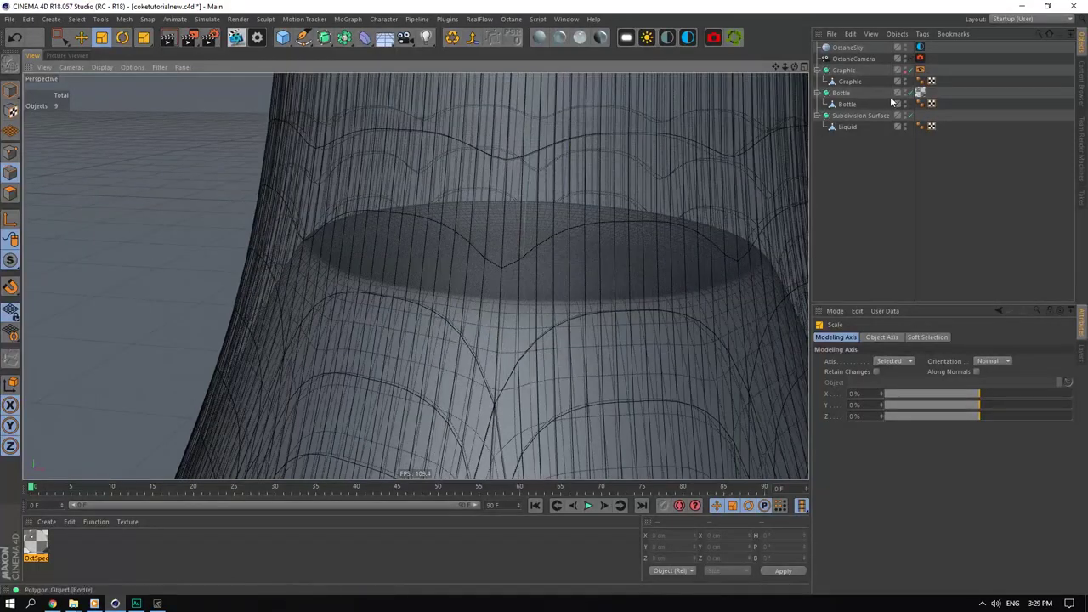
# Step: Disable the Liquid's subdivision and set up Loop/Path Cut with Stop Cut At N-gon and Stop Cut At Pole off
pyautogui.click(912, 118)
pyautogui.rightClick(340, 262)
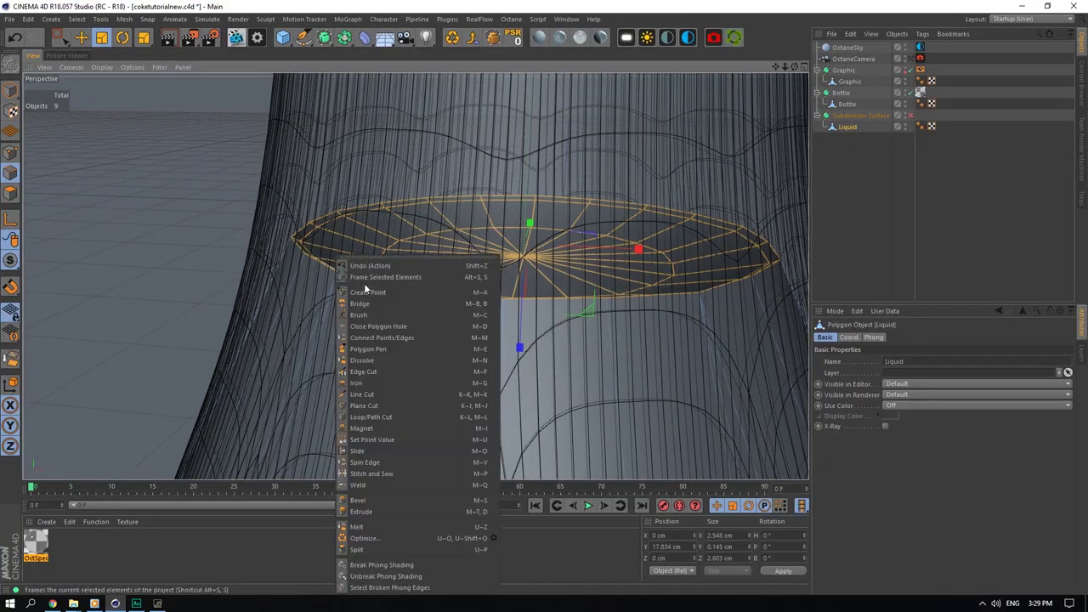
pyautogui.click(374, 405)
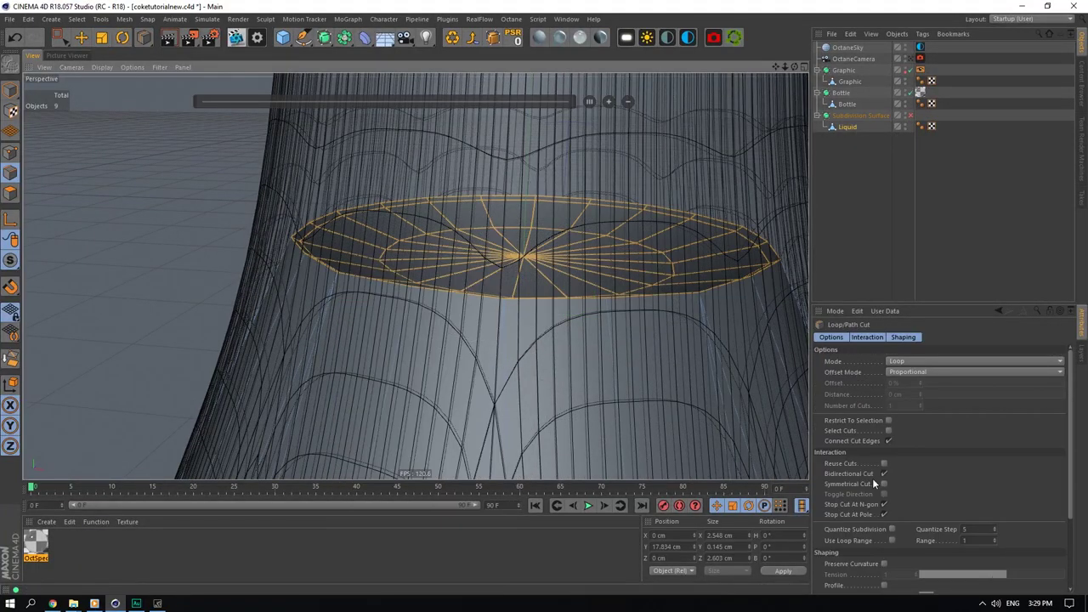
pyautogui.click(884, 505)
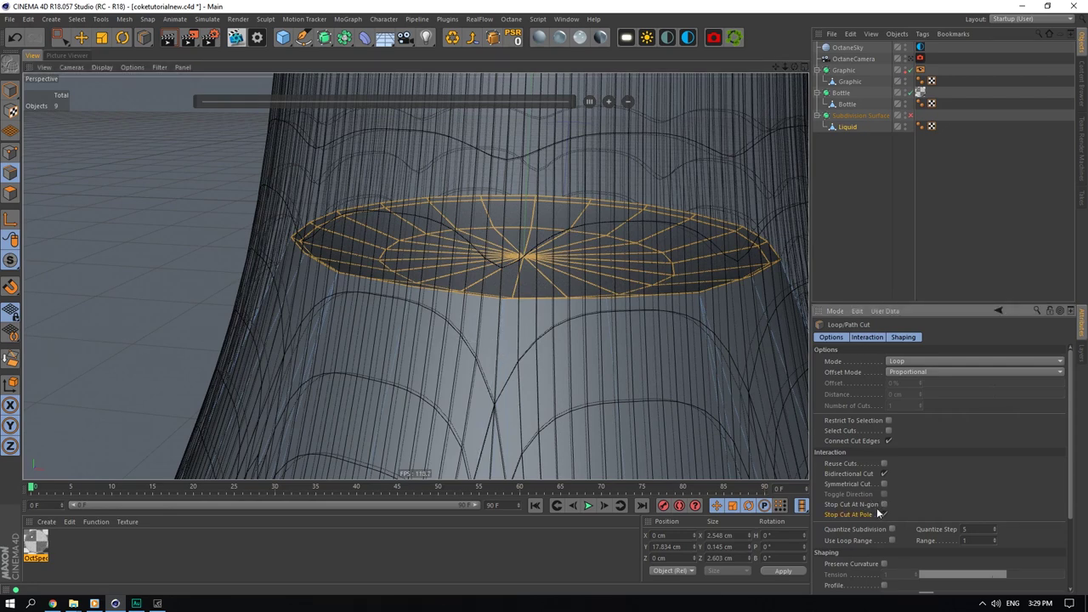
pyautogui.click(883, 514)
# Step: Cut an edge loop around the Liquid below its rim at about 91% offset, and re-enable its subdivision
pyautogui.click(495, 364)
pyautogui.moveTo(914, 187); pyautogui.dragTo(911, 185)
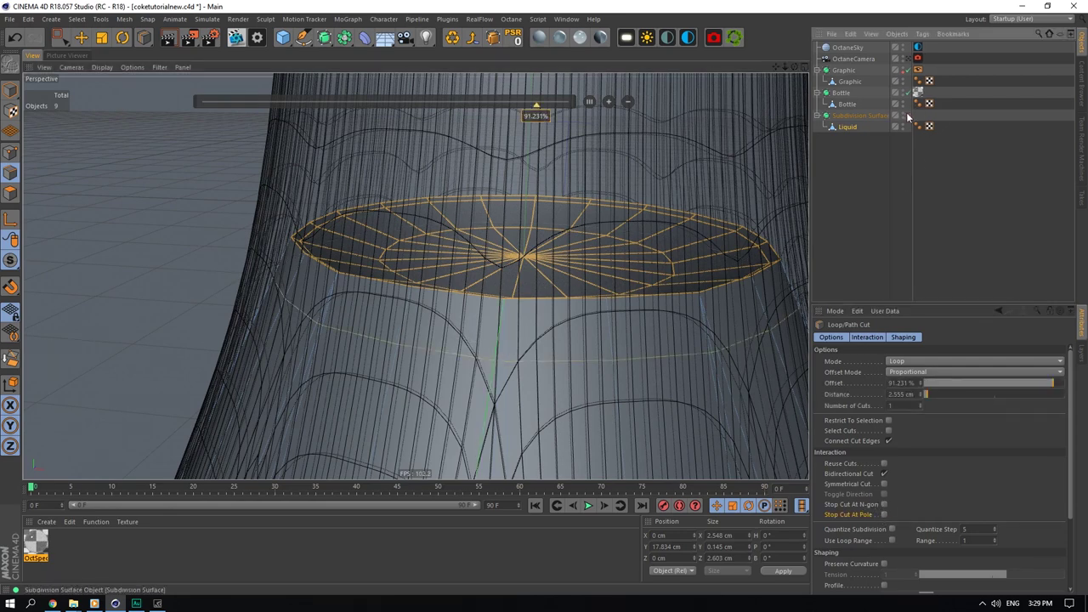
pyautogui.click(910, 116)
pyautogui.click(882, 184)
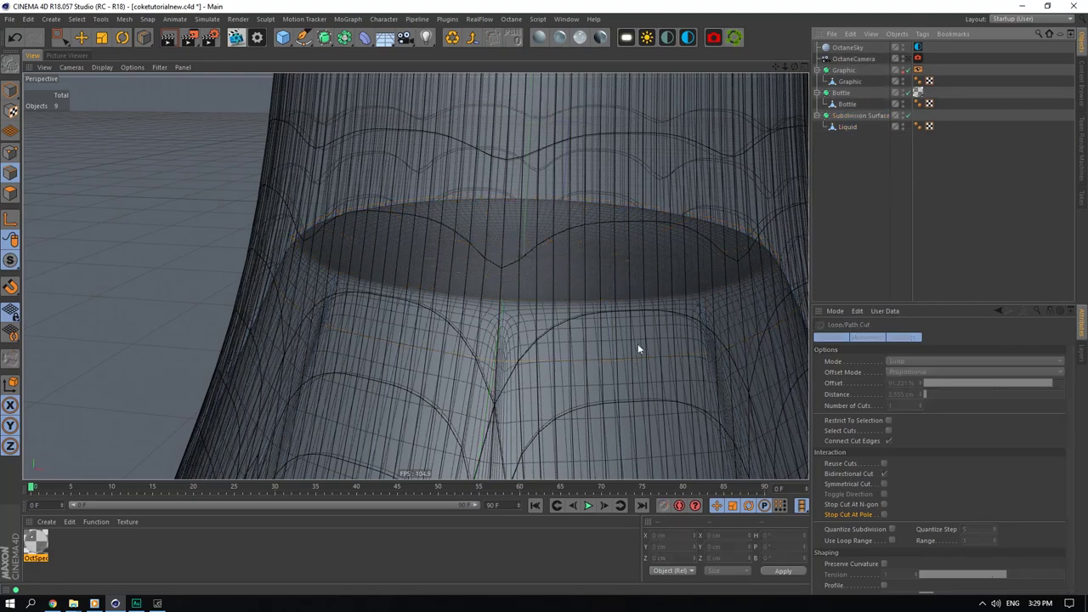
pyautogui.scroll(-6, 620, 347)
pyautogui.scroll(5, 604, 355)
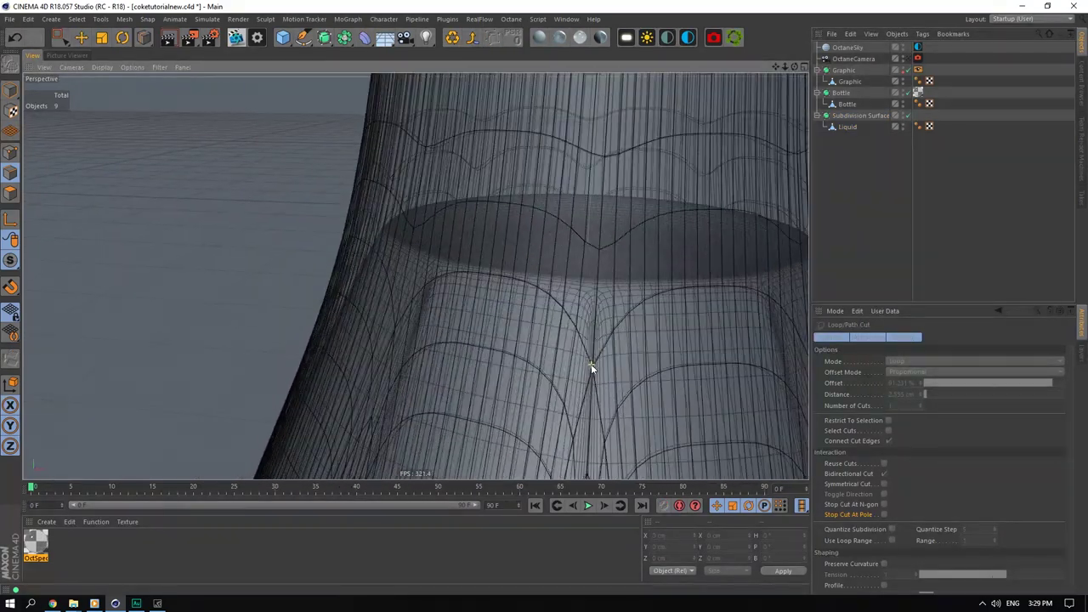
# Step: With subdivision enabled, scale the Liquid's selected cap and rim edges up to about 2.77 cm wide, and clear the object selection
pyautogui.click(906, 115)
pyautogui.click(865, 126)
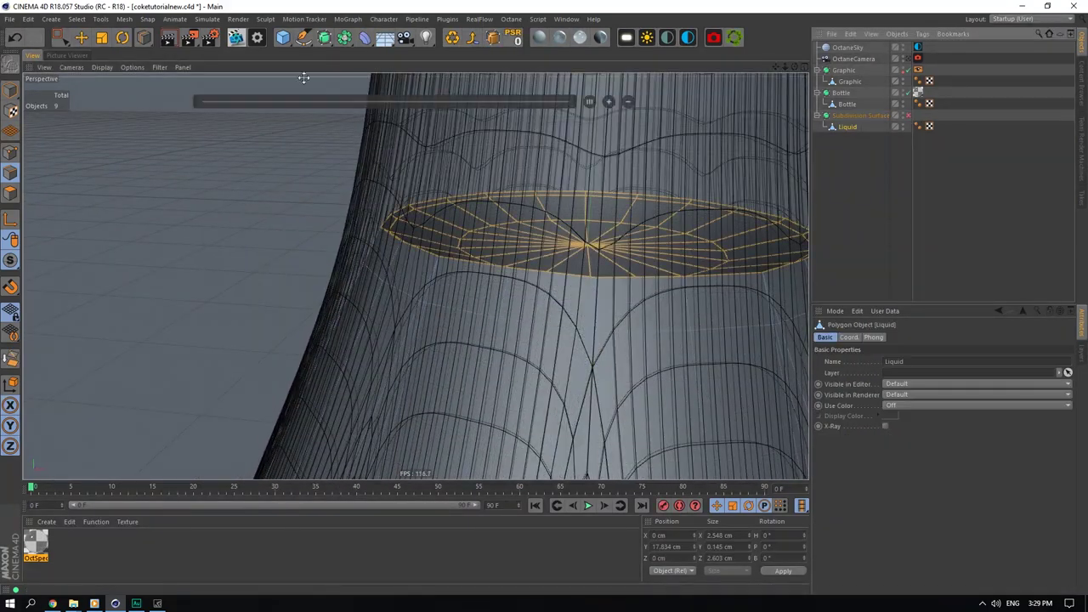
pyautogui.click(101, 38)
pyautogui.click(906, 115)
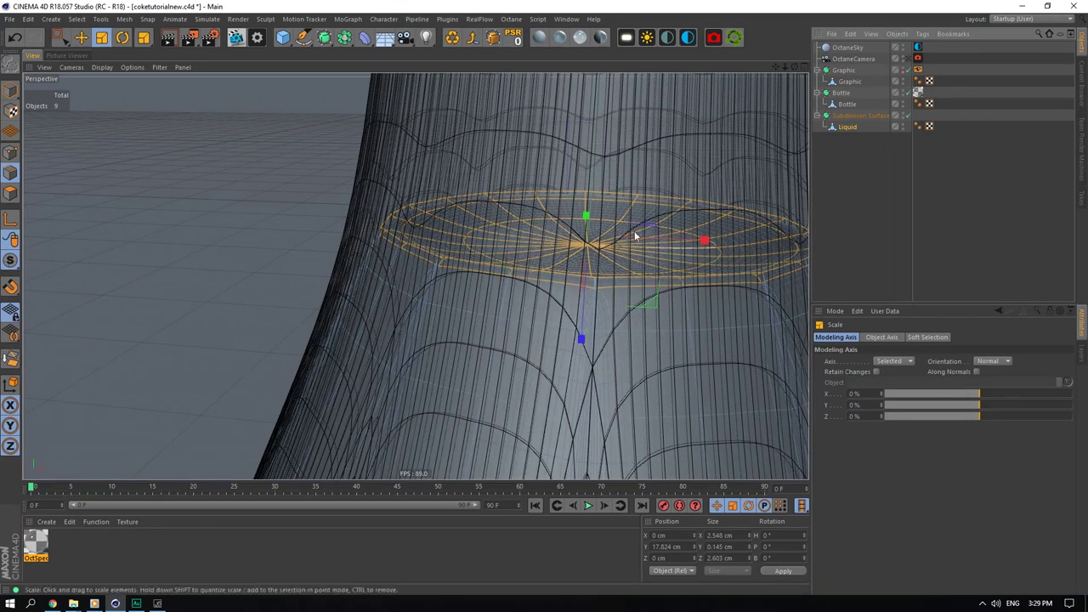
pyautogui.moveTo(651, 225); pyautogui.dragTo(650, 254)
pyautogui.keyDown('shift'); pyautogui.doubleClick(457, 391); pyautogui.keyUp('shift')
pyautogui.hotkey('ctrl', 'z')
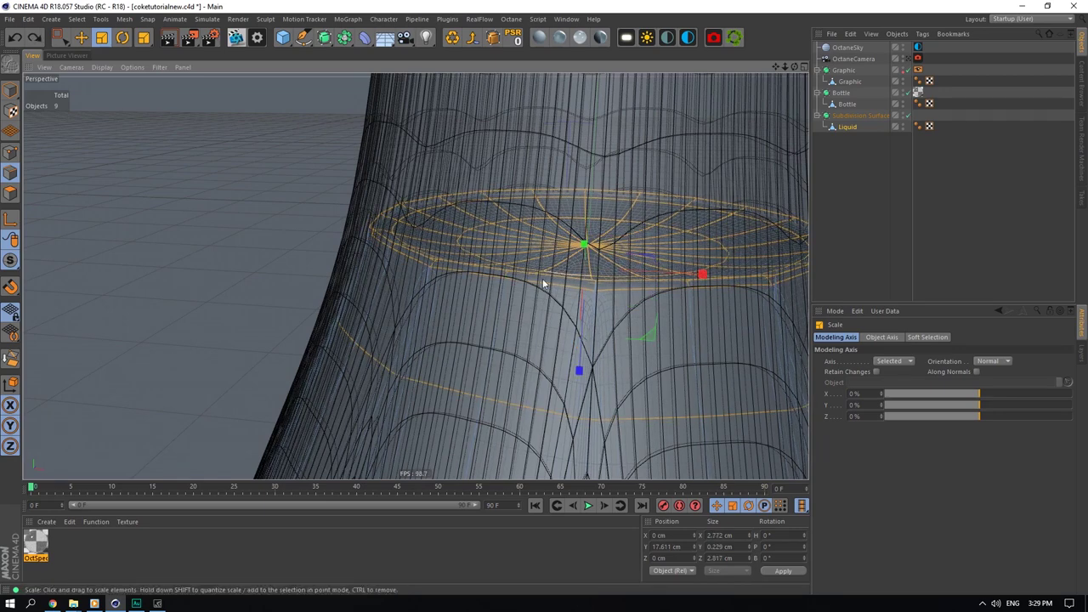
pyautogui.click(883, 179)
# Step: Turn off X-Ray for the Bottle's subdivision surface
pyautogui.scroll(-10, 545, 270)
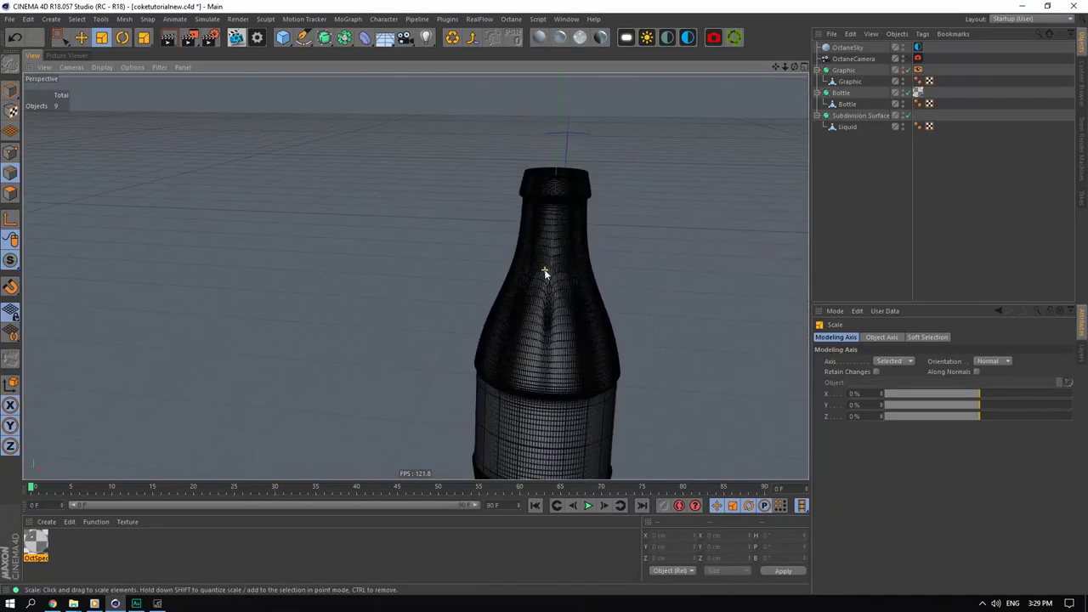
pyautogui.scroll(-5, 544, 269)
pyautogui.scroll(5, 586, 274)
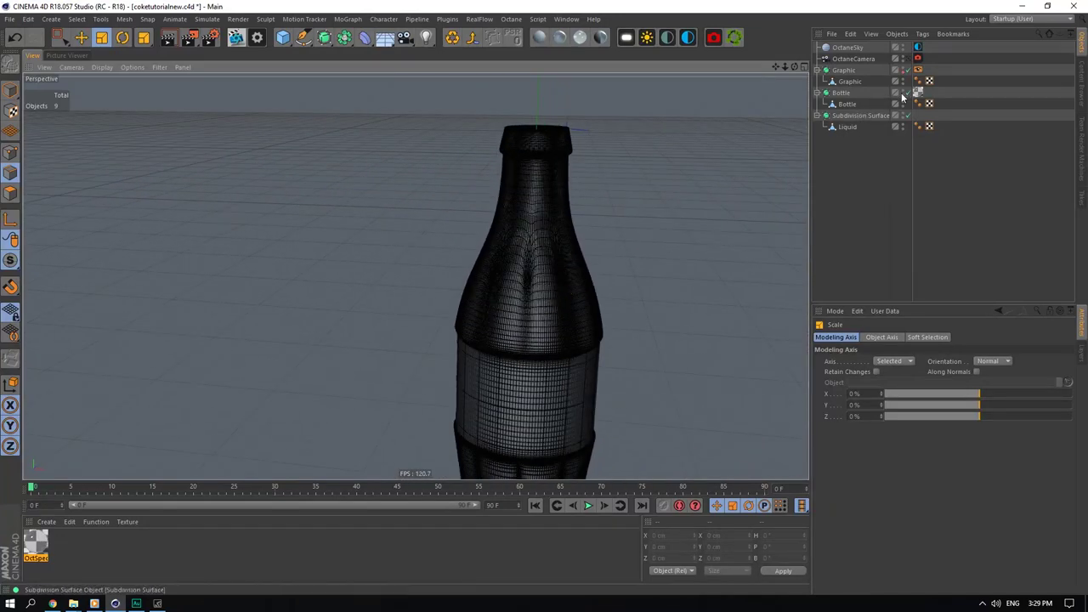
pyautogui.click(861, 116)
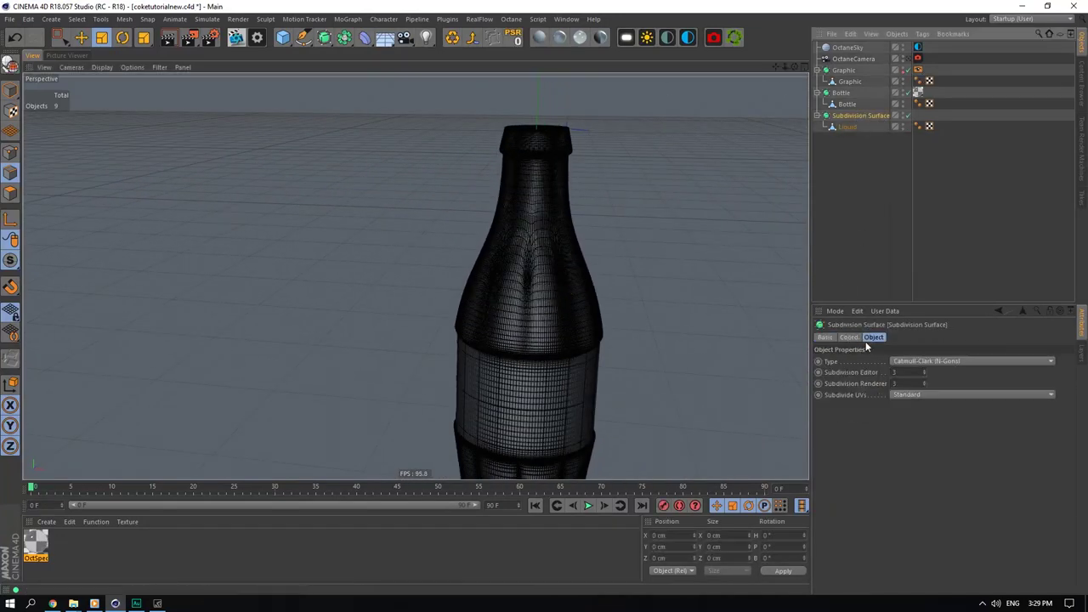
pyautogui.click(850, 337)
pyautogui.click(848, 105)
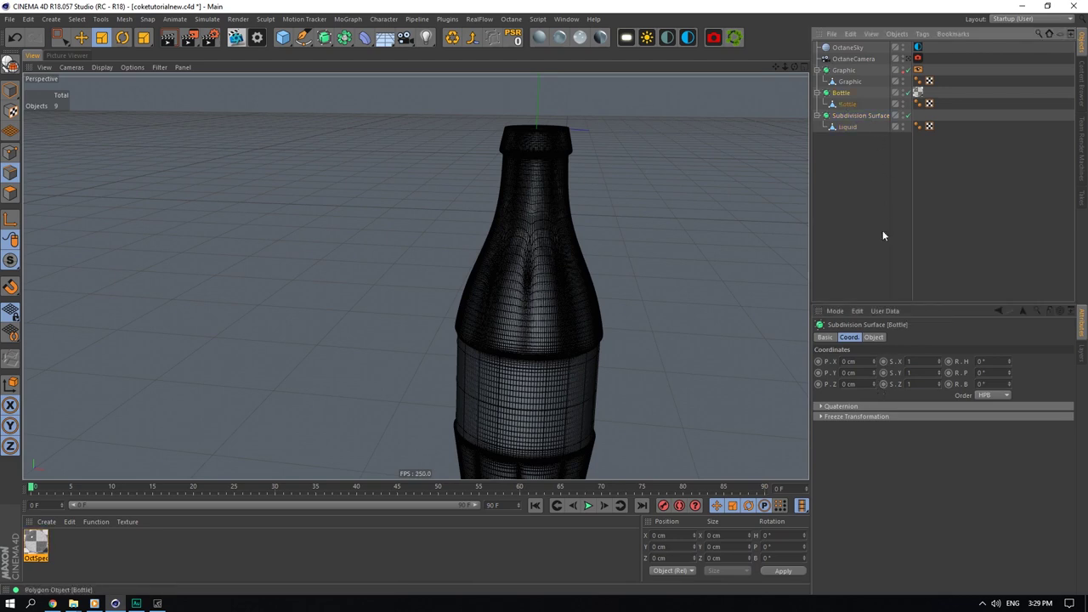
pyautogui.click(869, 338)
pyautogui.click(847, 337)
pyautogui.click(827, 337)
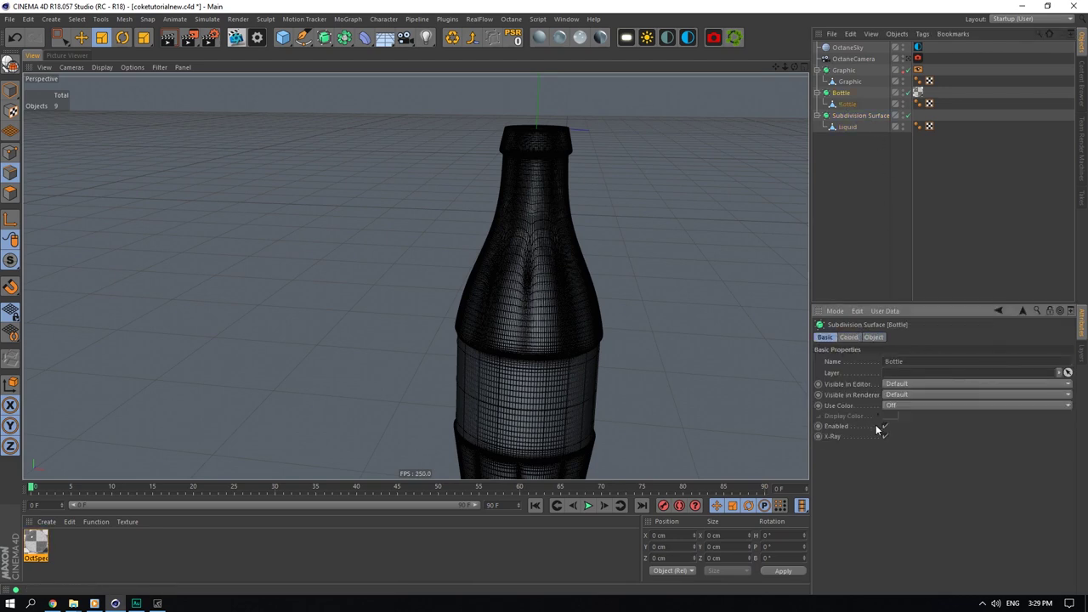
pyautogui.click(886, 436)
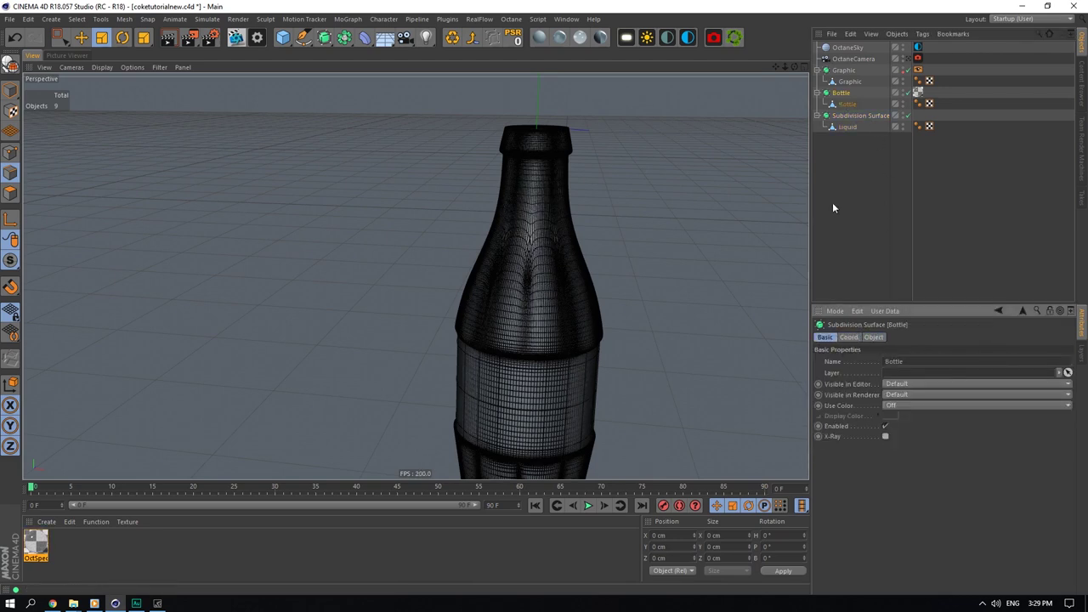
# Step: Switch the viewport display to shading without wireframe lines on the bottle
pyautogui.scroll(1, 462, 174)
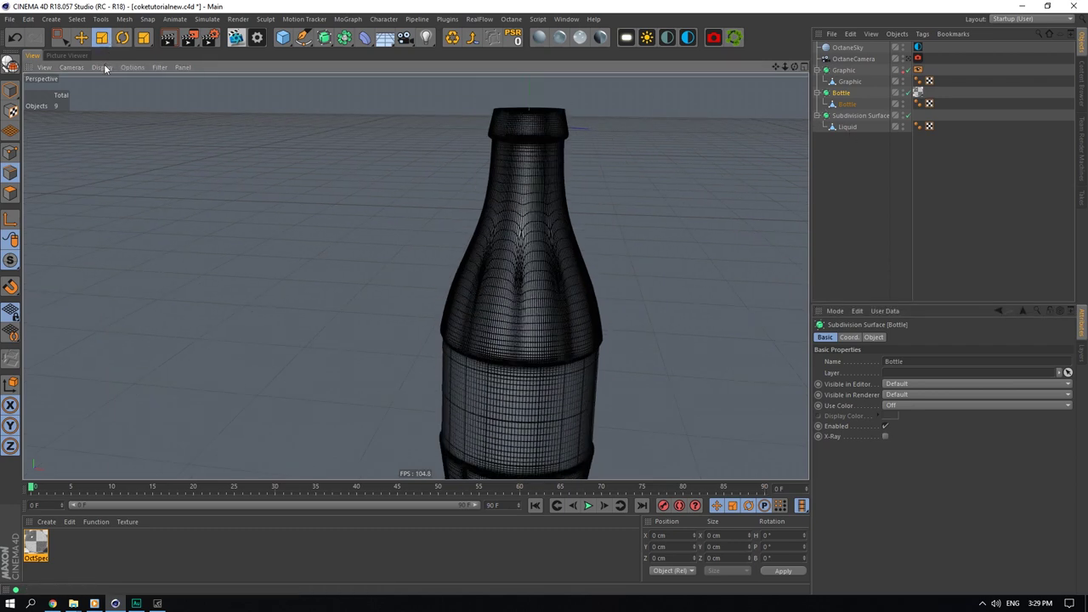
pyautogui.click(101, 67)
pyautogui.click(124, 97)
pyautogui.moveTo(795, 68); pyautogui.dragTo(838, 83)
# Step: Isolate the Liquid and its Subdivision Surface in the viewport, hiding the other objects
pyautogui.click(844, 117)
pyautogui.click(844, 128)
pyautogui.click(845, 118)
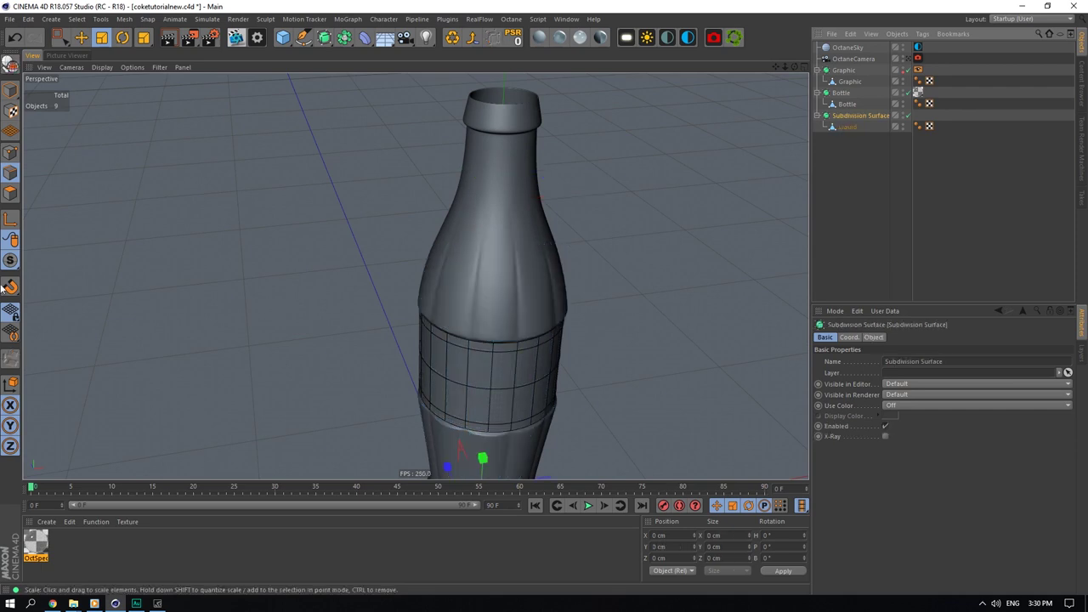
pyautogui.click(13, 263)
pyautogui.moveTo(15, 264); pyautogui.dragTo(63, 311)
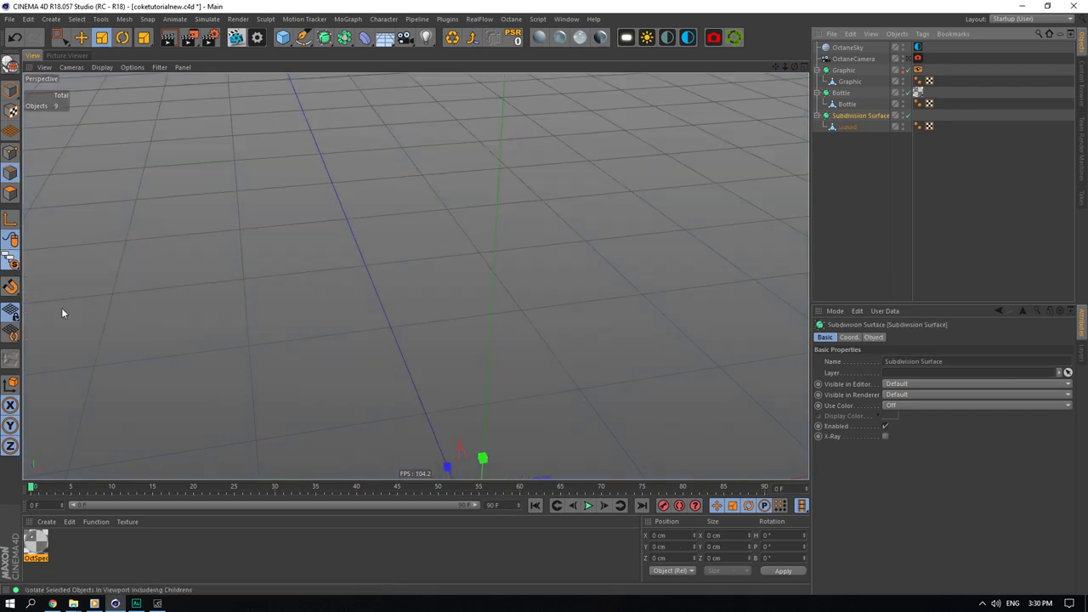
pyautogui.click(845, 128)
# Step: Rename the Liquid's Subdivision Surface parent as Liquid, copying the mesh's name
pyautogui.click(866, 118)
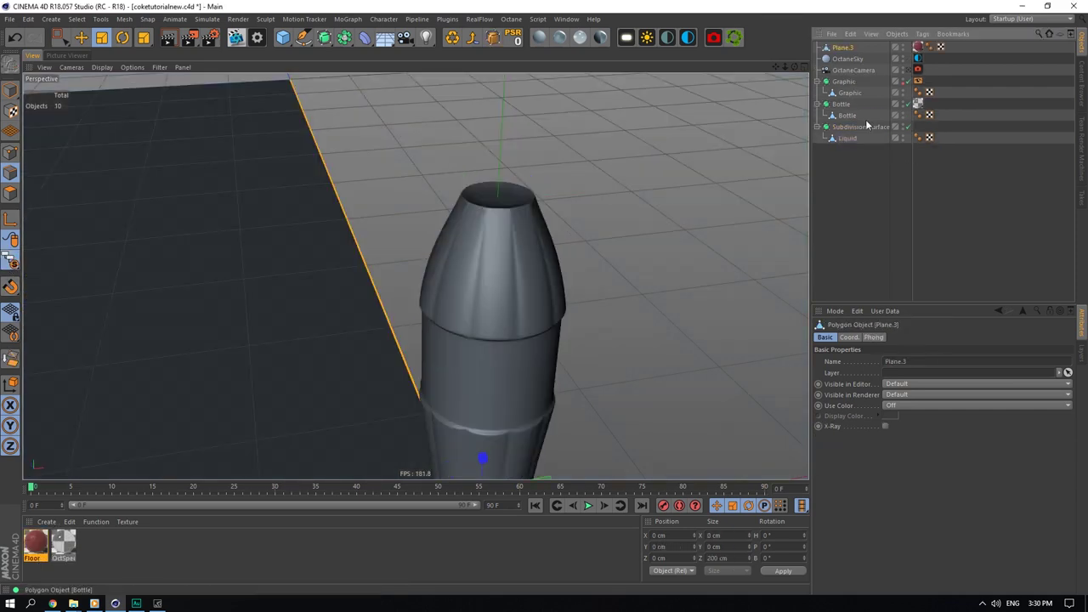
pyautogui.doubleClick(861, 115)
pyautogui.doubleClick(853, 128)
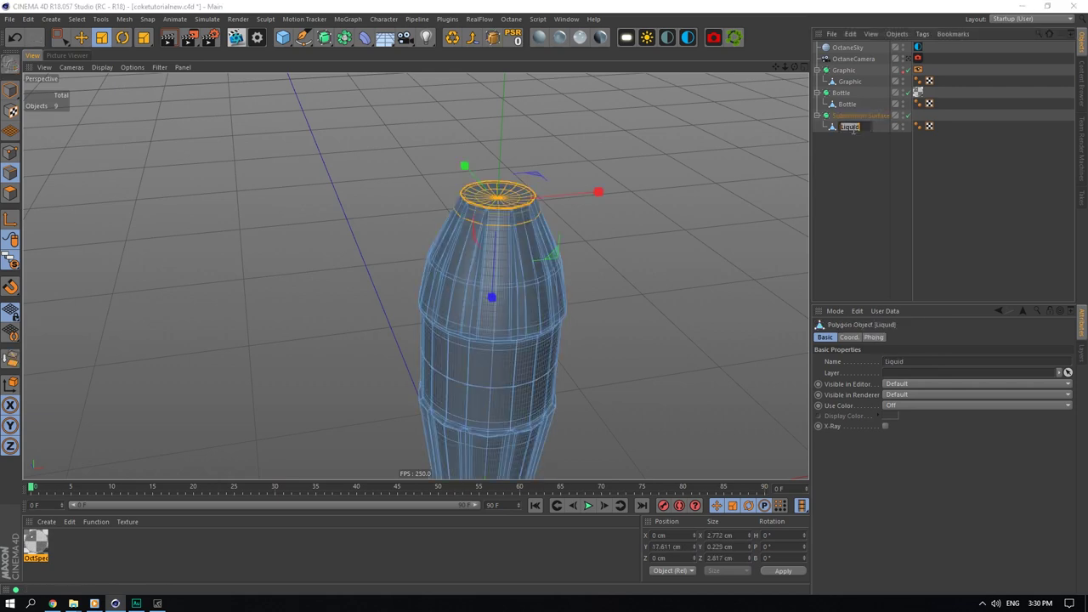
pyautogui.hotkey('ctrl', 'c')
pyautogui.press('Return')
pyautogui.doubleClick(865, 118)
pyautogui.hotkey('ctrl', 'v')
pyautogui.press('Return')
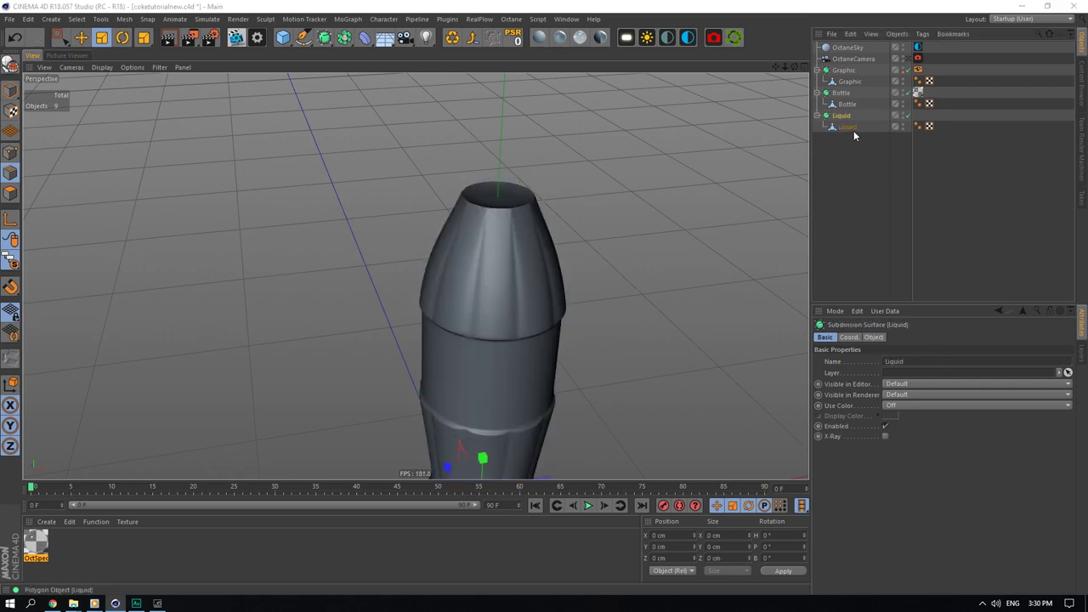
# Step: Select all polygons of the Liquid mesh with Rectangle Selection and make their normals face outward
pyautogui.click(854, 130)
pyautogui.click(795, 181)
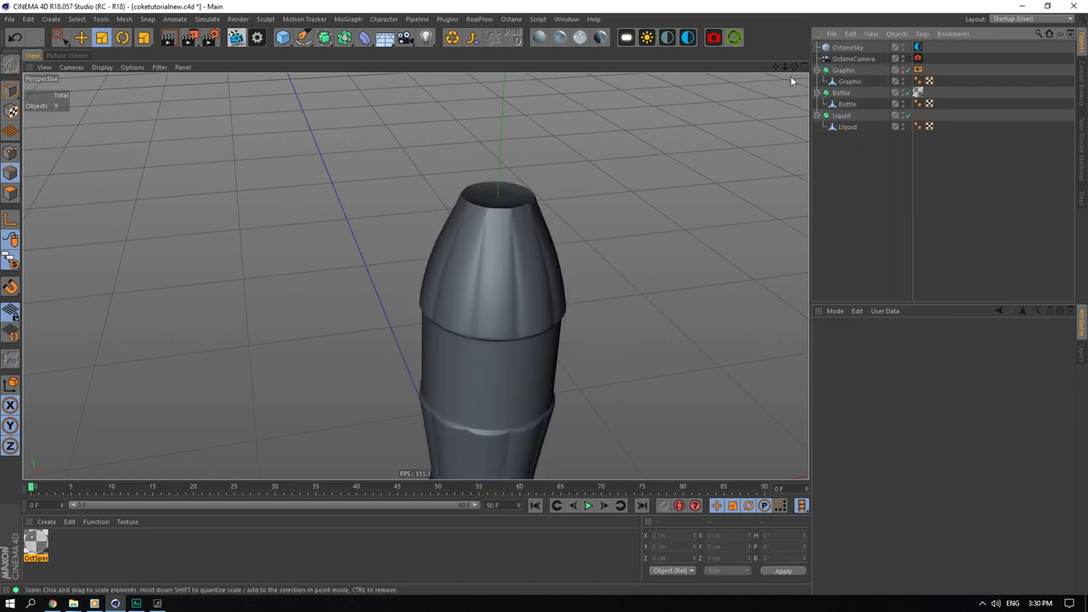
pyautogui.moveTo(785, 67); pyautogui.dragTo(723, 69)
pyautogui.click(847, 127)
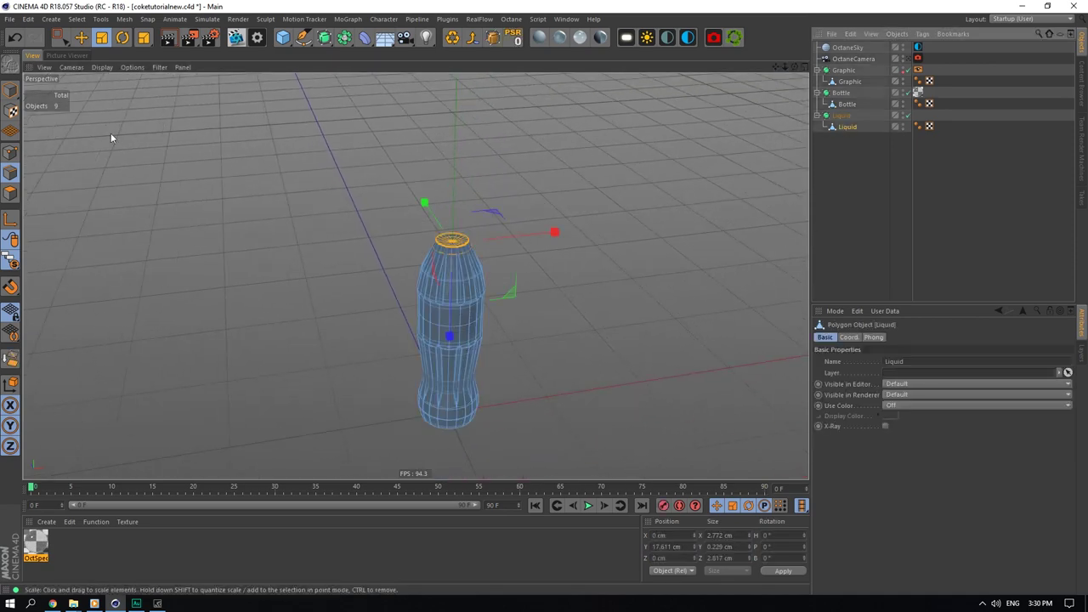
pyautogui.click(10, 194)
pyautogui.click(61, 39)
pyautogui.moveTo(537, 143); pyautogui.dragTo(291, 491)
pyautogui.scroll(10, 442, 259)
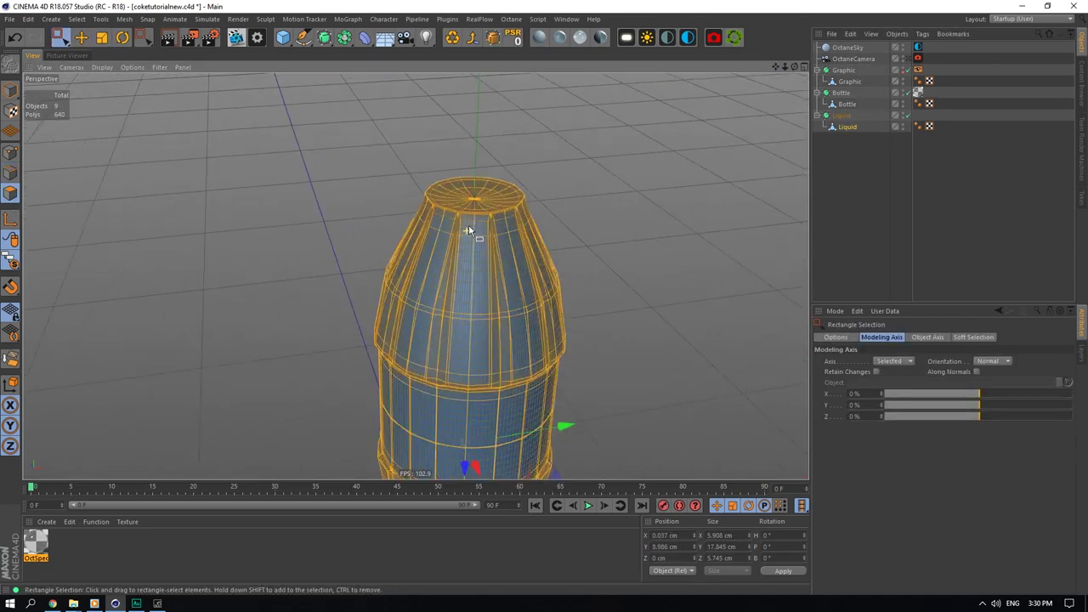
pyautogui.rightClick(487, 248)
pyautogui.click(532, 443)
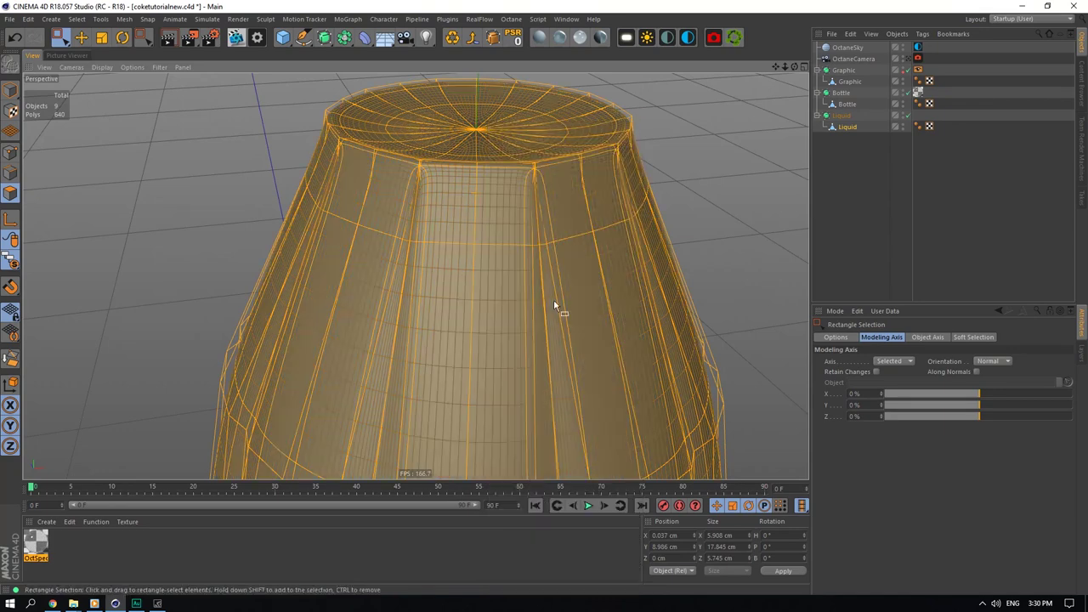
# Step: Clear the object selection, turn off the viewport isolation, and look through the OctaneCamera
pyautogui.scroll(-10, 554, 301)
pyautogui.scroll(-5, 555, 302)
pyautogui.click(875, 177)
pyautogui.moveTo(10, 260); pyautogui.dragTo(54, 276)
pyautogui.click(907, 60)
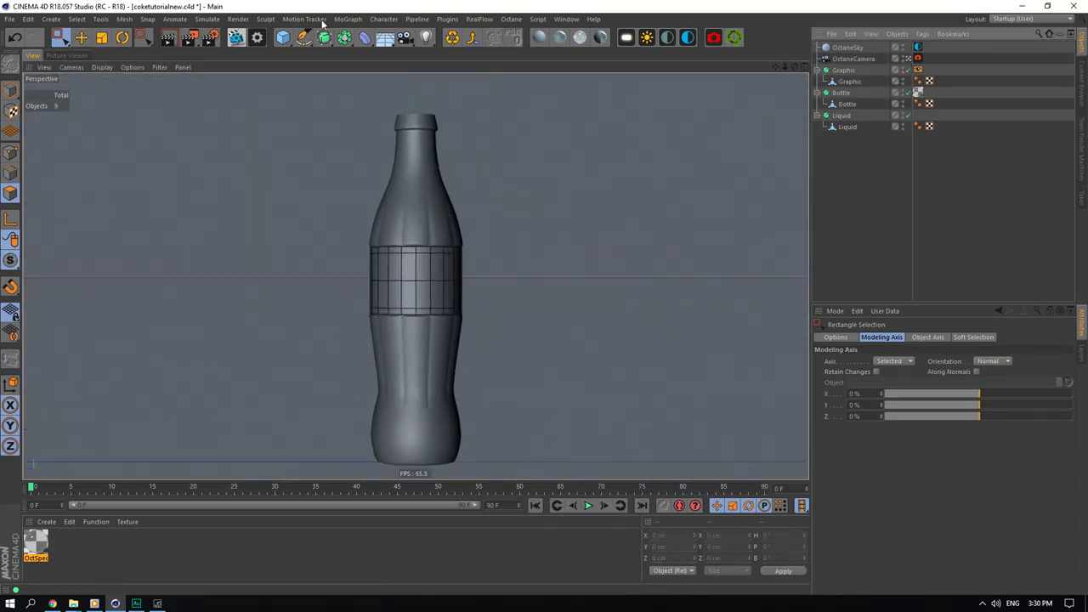
# Step: Start rendering the scene in the Octane Live Viewer and position its window over the viewport
pyautogui.click(237, 38)
pyautogui.click(235, 99)
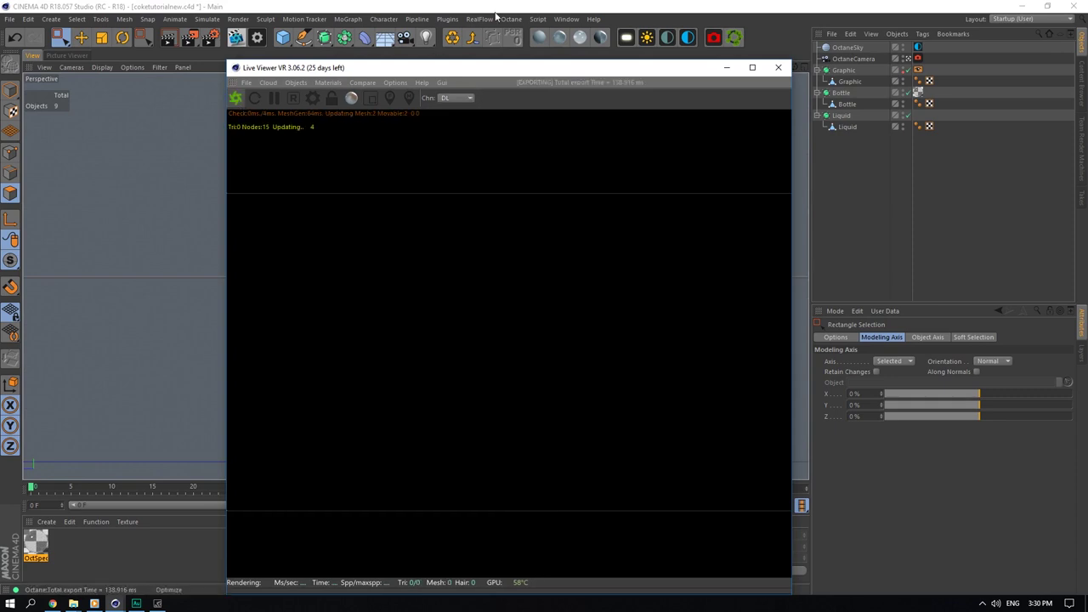
pyautogui.moveTo(366, 70); pyautogui.dragTo(284, 21)
pyautogui.moveTo(444, 21); pyautogui.dragTo(451, 96)
# Step: Create a new Octane Specular material
pyautogui.click(580, 37)
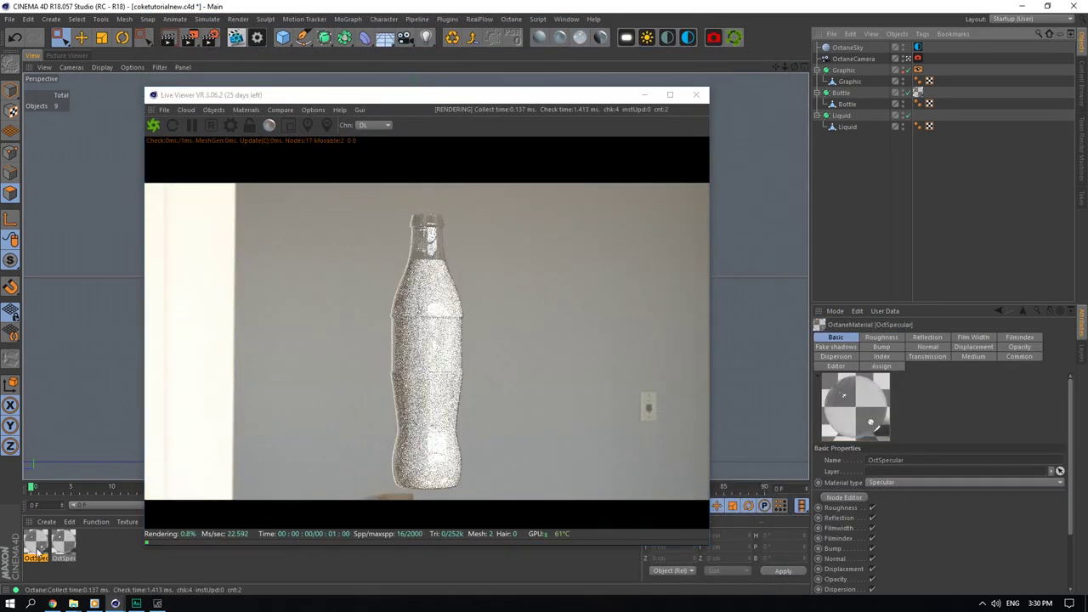
# Step: Assign the new Specular material to the parent Liquid object and rename the material Liquid
pyautogui.moveTo(36, 543); pyautogui.dragTo(883, 116)
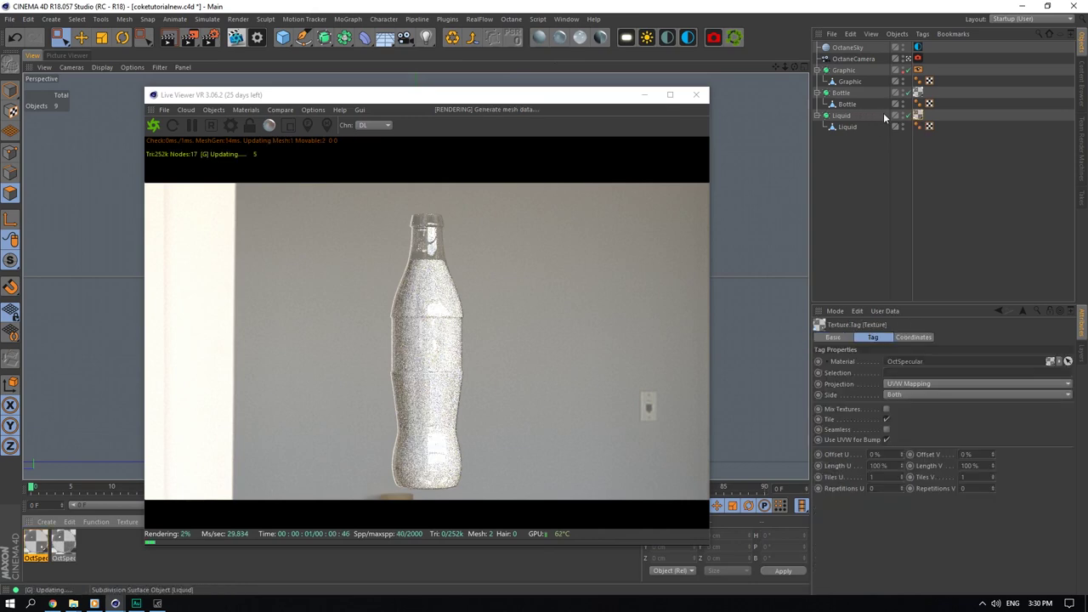
pyautogui.doubleClick(36, 543)
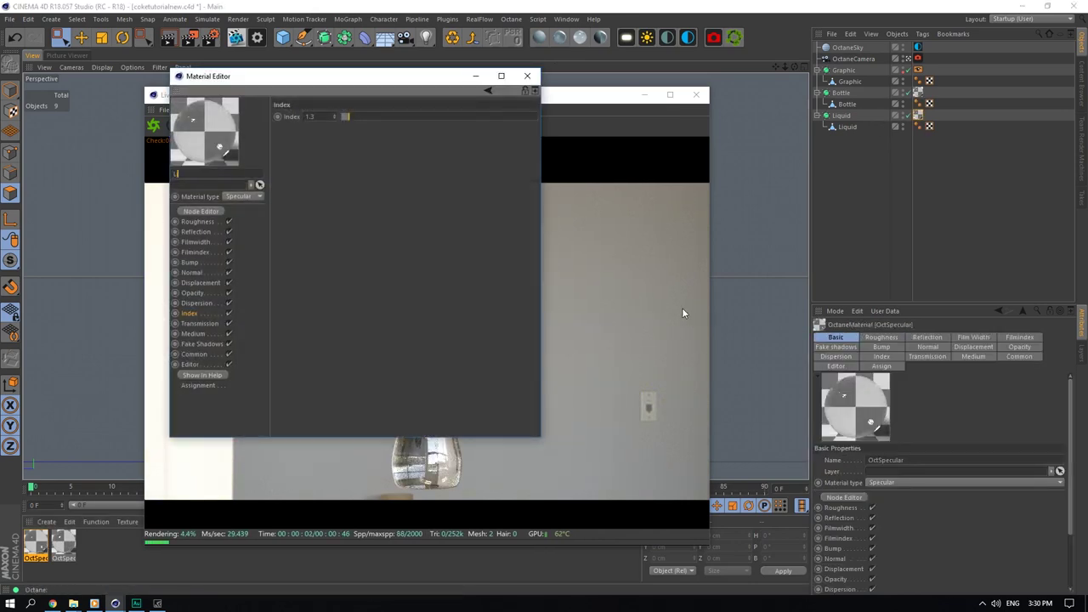
pyautogui.moveTo(448, 79); pyautogui.dragTo(932, 169)
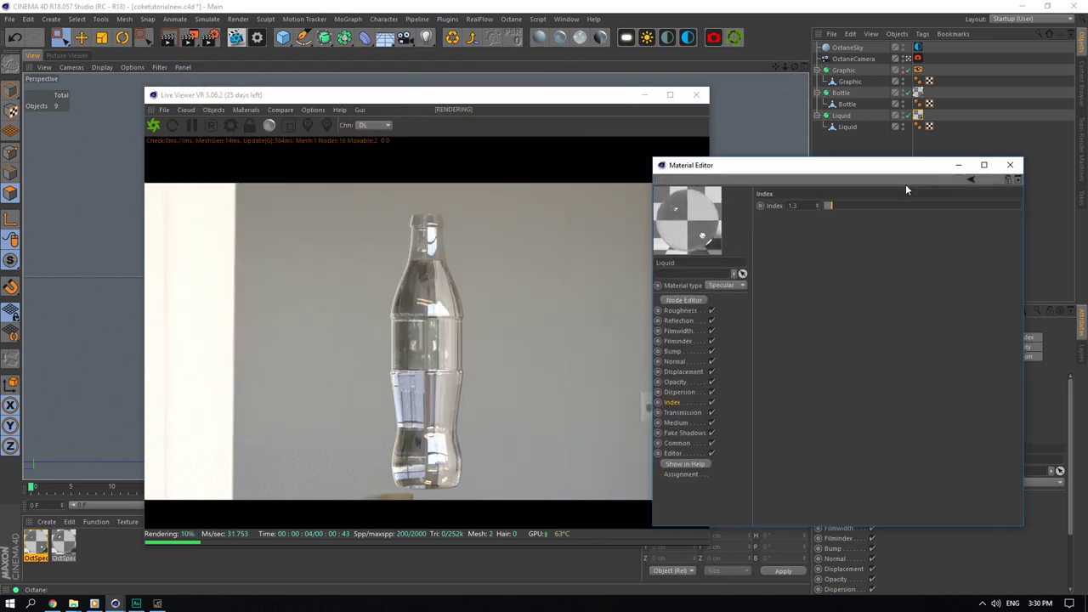
# Step: Set the Liquid material's transmission color to orange-red, about R 0.9, G 0.083, B 0
pyautogui.click(683, 412)
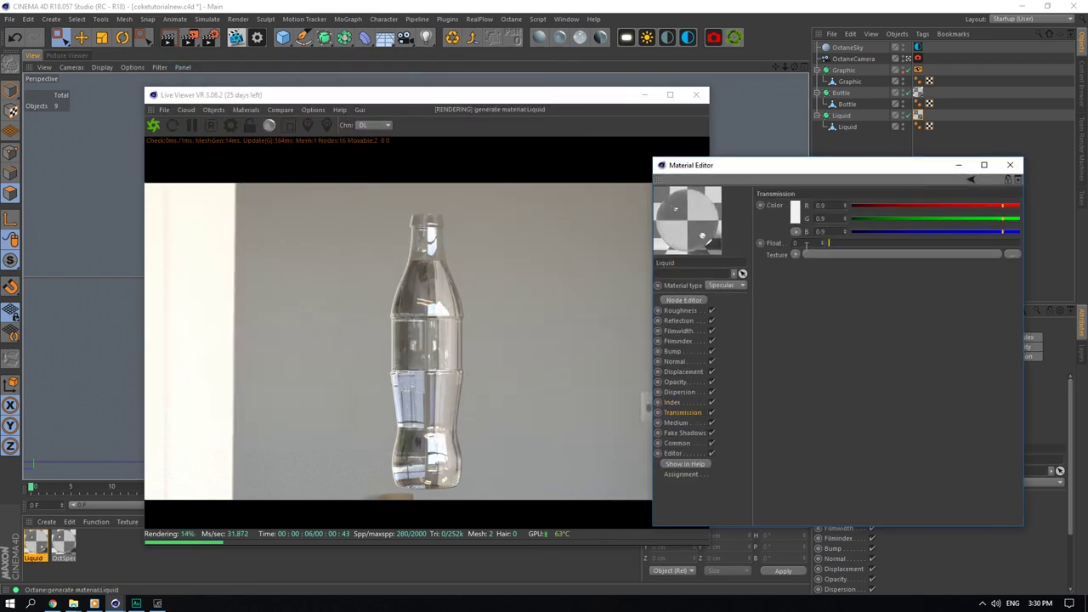
pyautogui.click(800, 216)
pyautogui.moveTo(794, 223); pyautogui.dragTo(928, 223)
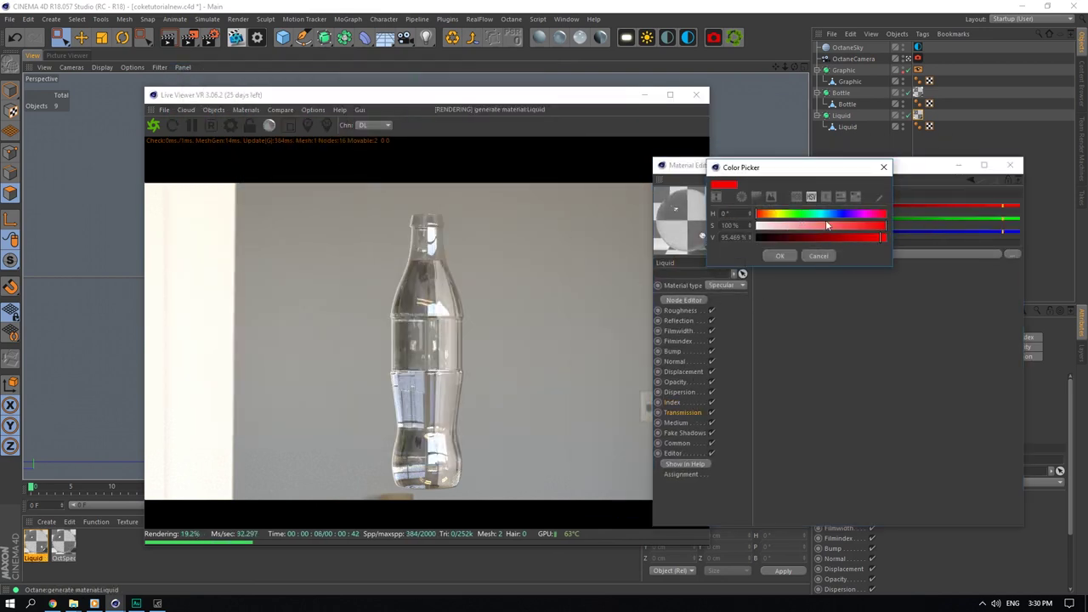
pyautogui.moveTo(761, 215); pyautogui.dragTo(763, 219)
pyautogui.click(784, 256)
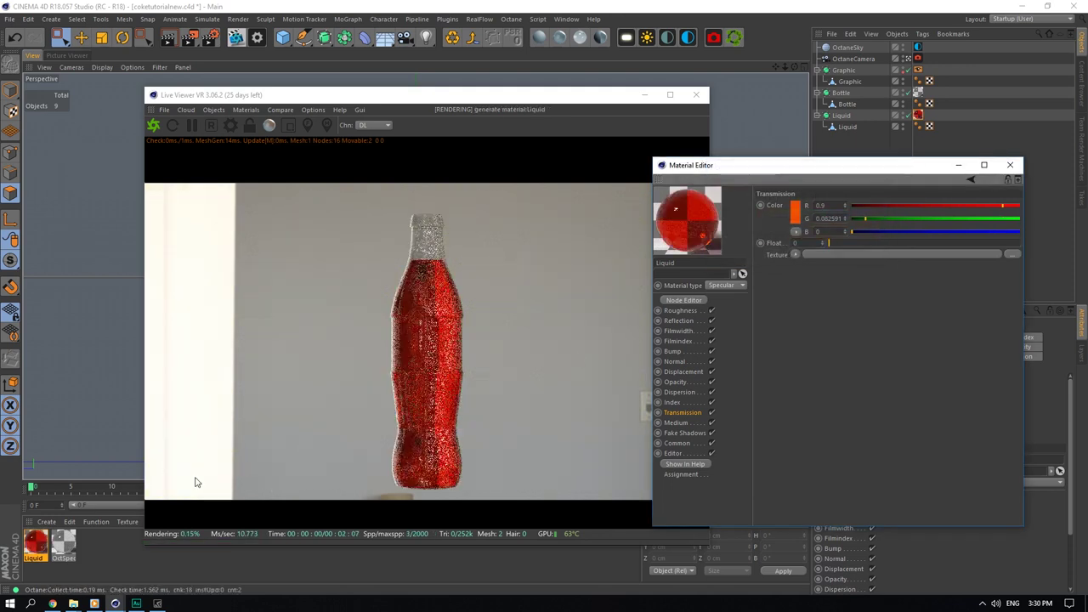
# Step: Rename the bottle's Octane Specular material as Glass
pyautogui.click(65, 540)
pyautogui.doubleClick(65, 540)
pyautogui.write('G')
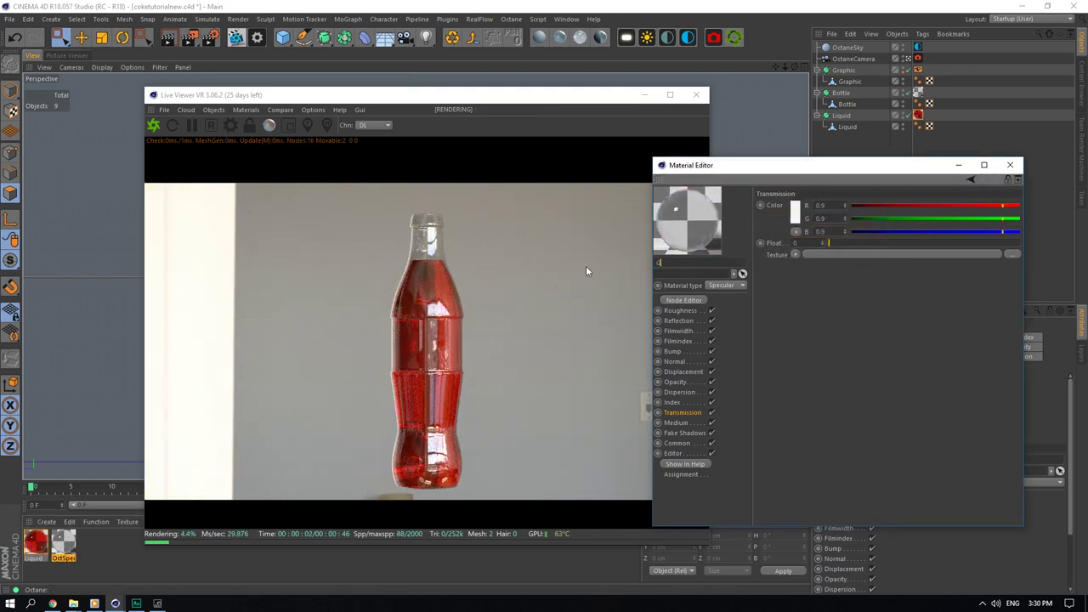
pyautogui.write('lass')
# Step: Enable Fake shadows on both the Glass and Liquid materials, and close the Material Editor
pyautogui.click(675, 403)
pyautogui.click(684, 416)
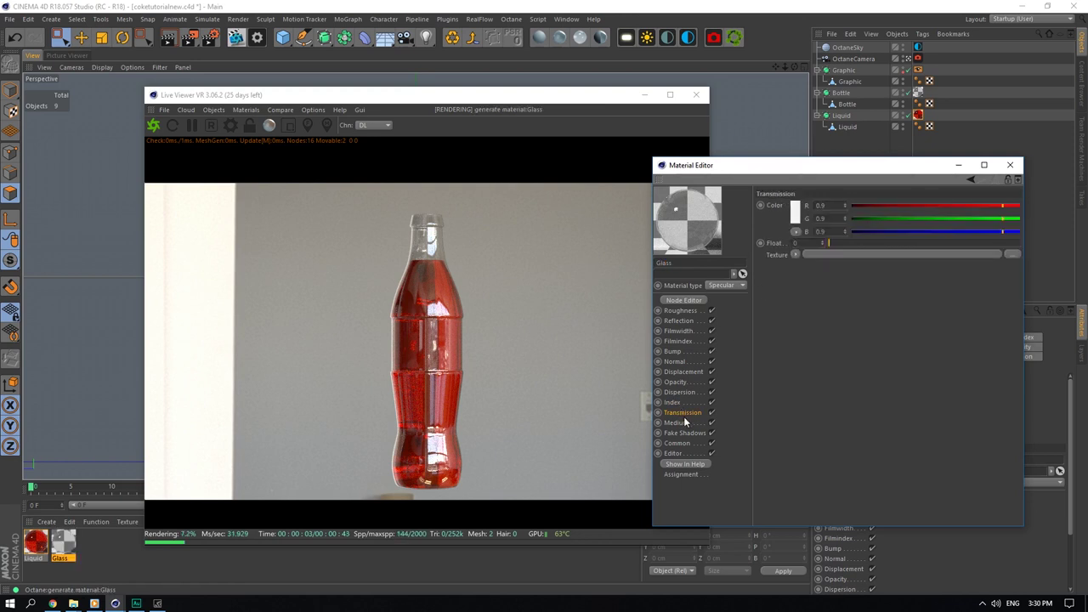
pyautogui.click(684, 433)
pyautogui.doubleClick(32, 536)
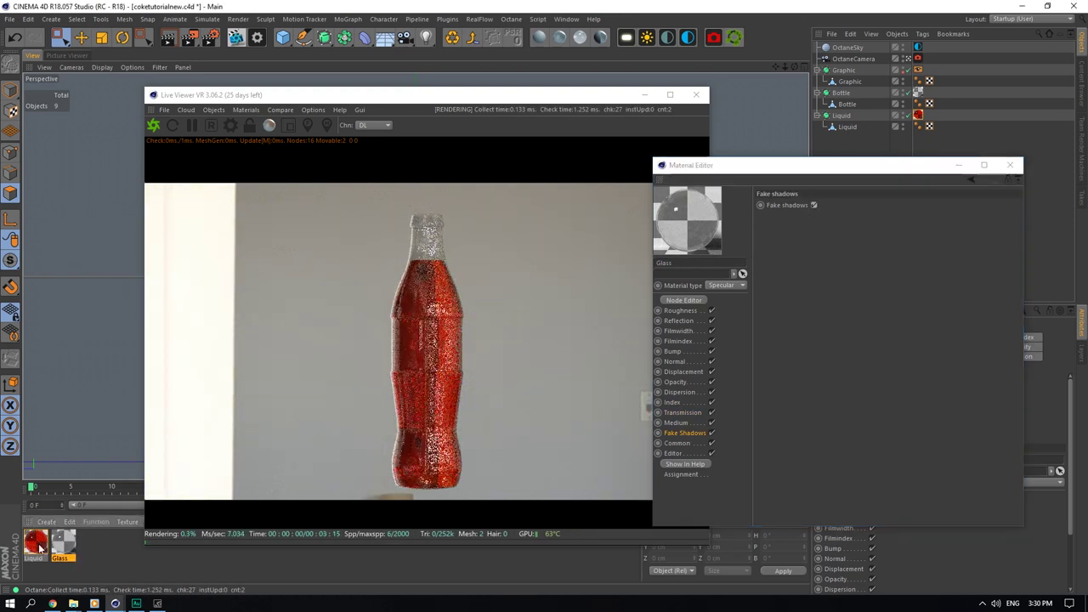
pyautogui.click(813, 205)
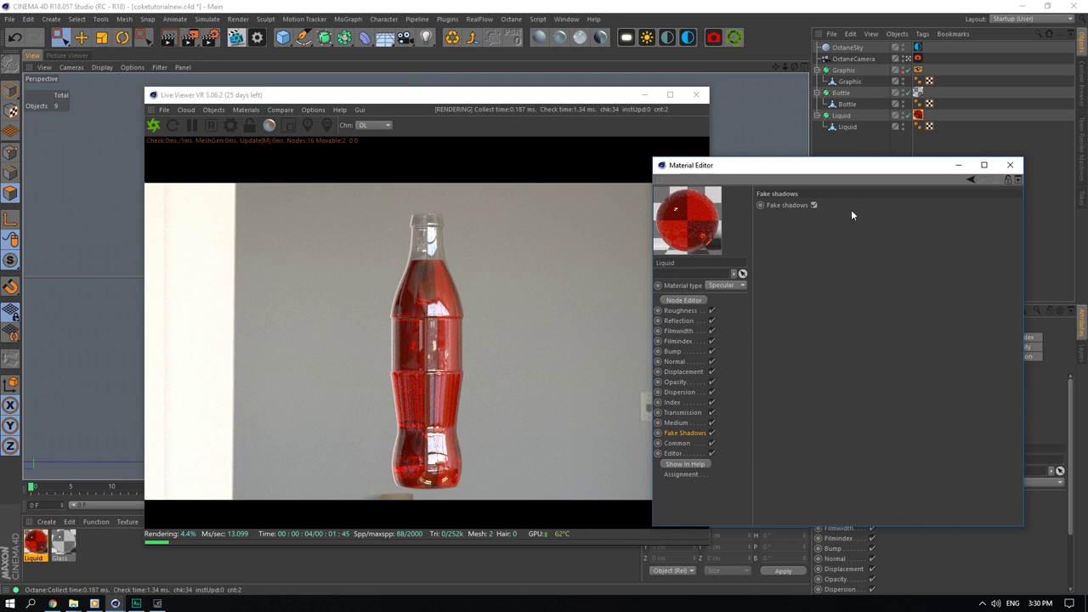
pyautogui.click(1009, 165)
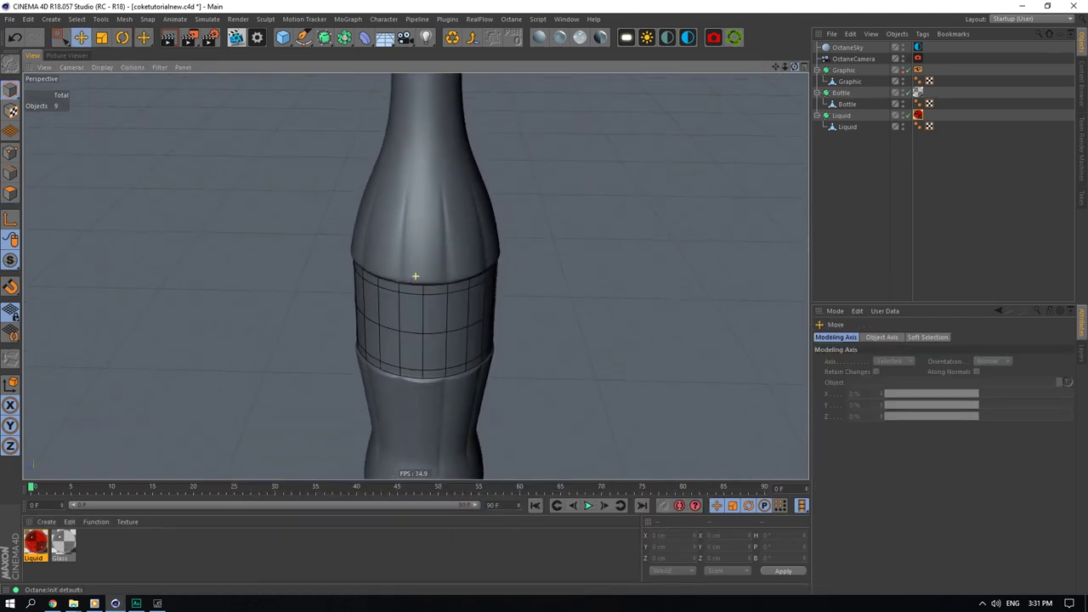
pyautogui.moveTo(786, 67); pyautogui.dragTo(785, 70)
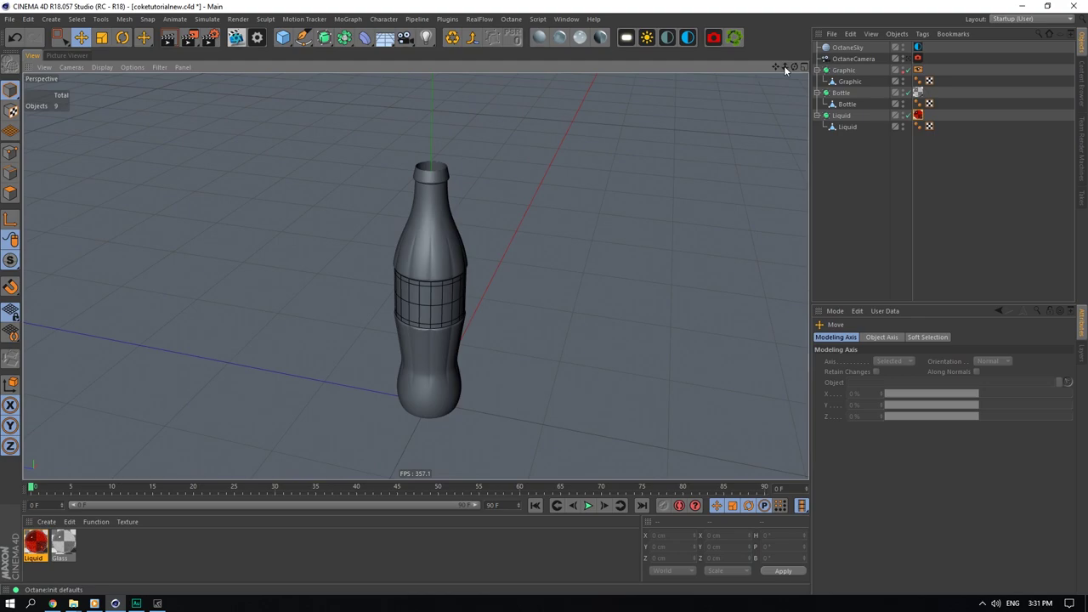